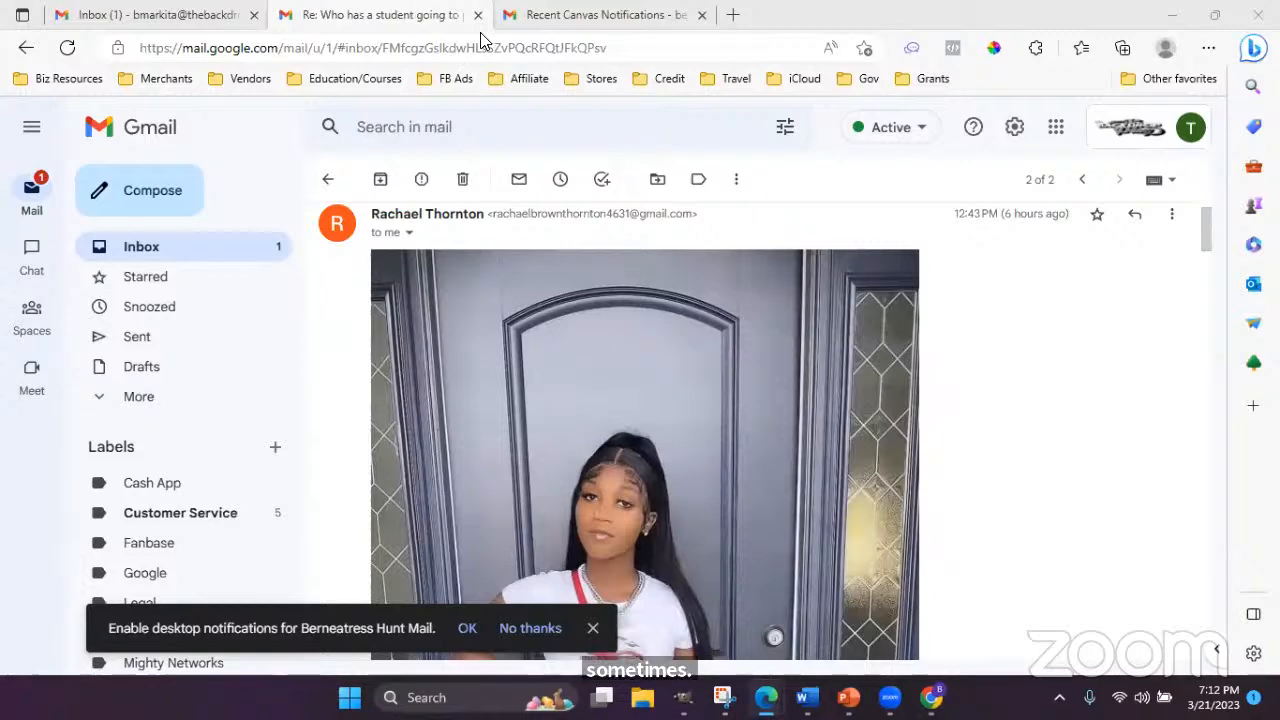
- Load remove.bg in the browser tab and detach it into its own window
{"action": "left_click", "coordinate": [620, 12]}
{"action": "left_click", "coordinate": [606, 47]}
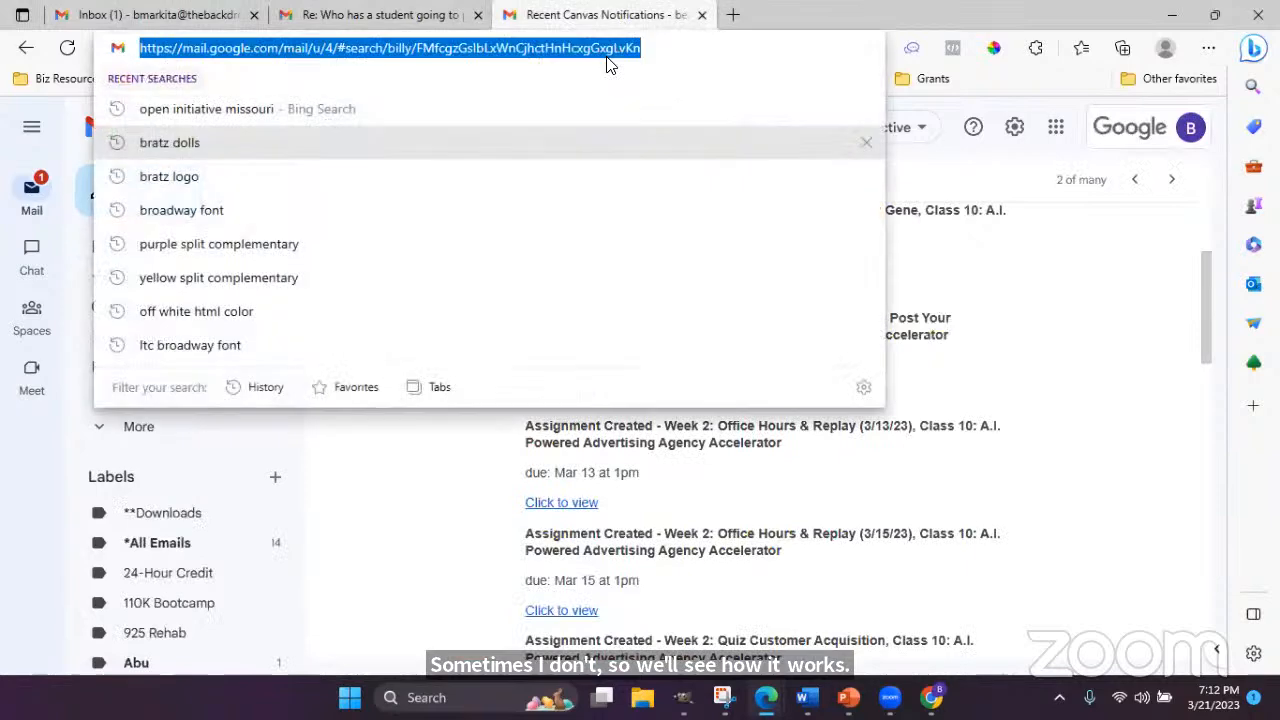
{"action": "type", "text": "re"}
{"action": "key", "text": "Return"}
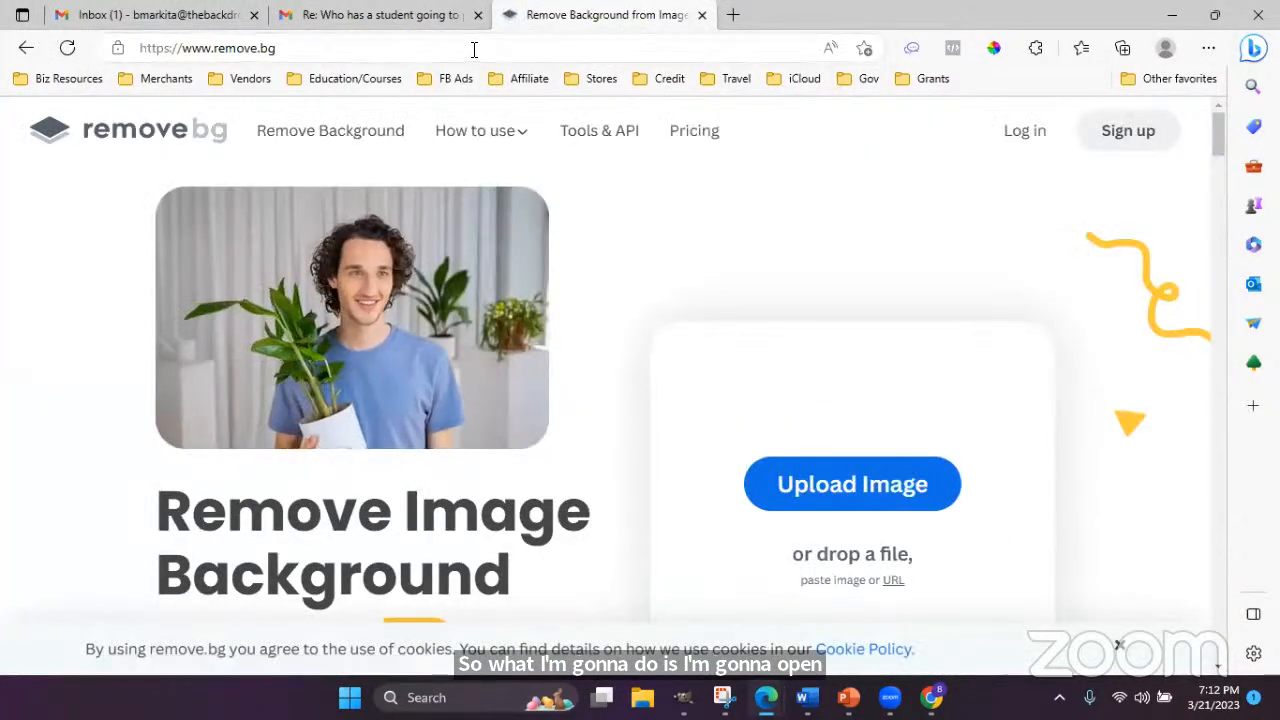
{"action": "scroll", "coordinate": [894, 480], "scroll_direction": "down", "scroll_amount": 2}
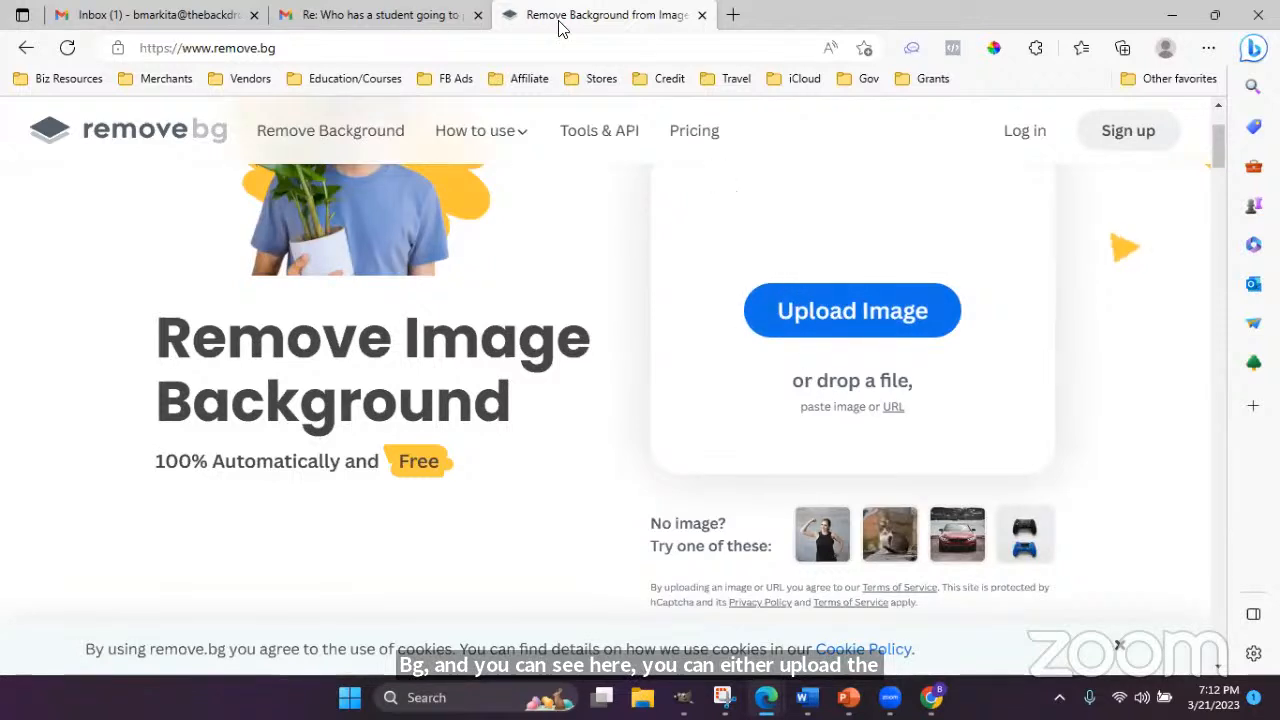
{"action": "left_click_drag", "start_coordinate": [571, 20], "coordinate": [950, 127]}
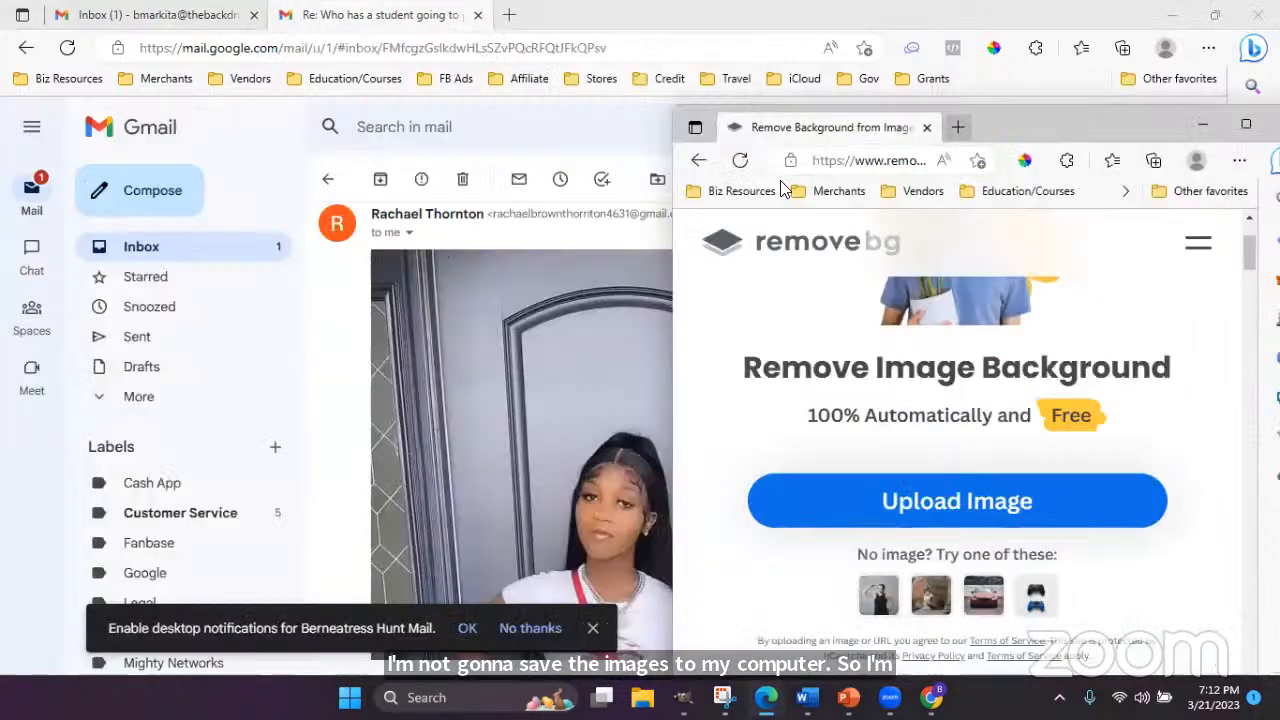
- Place Gmail and remove.bg side by side and drop the emailed photo onto remove.bg
{"action": "left_click", "coordinate": [1214, 14]}
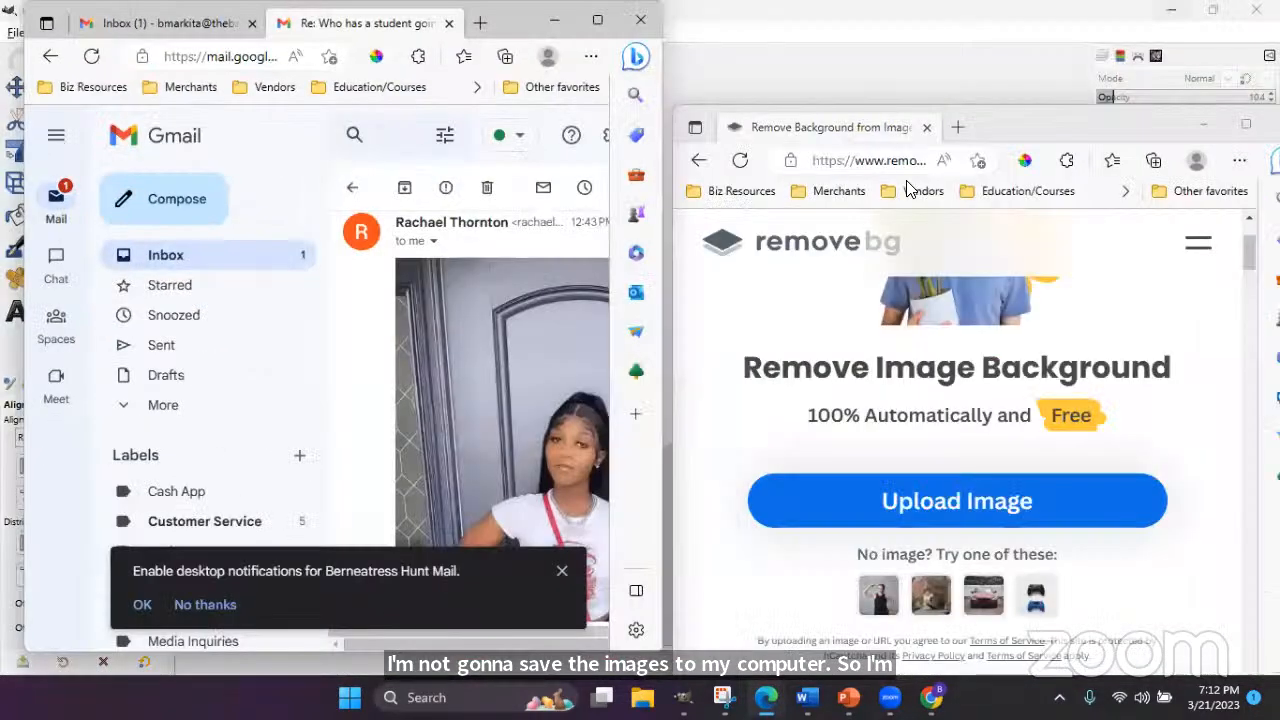
{"action": "left_click", "coordinate": [1093, 135]}
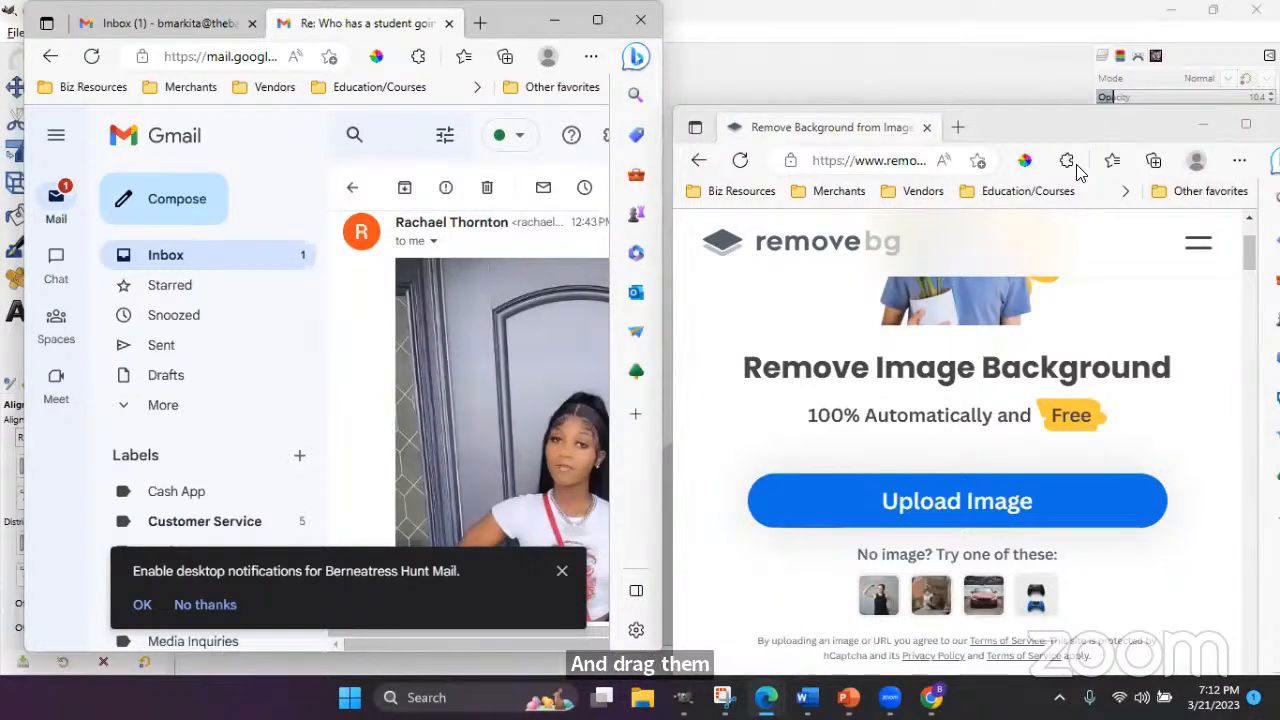
{"action": "left_click_drag", "start_coordinate": [1091, 128], "coordinate": [1083, 36]}
{"action": "left_click_drag", "start_coordinate": [976, 310], "coordinate": [974, 276]}
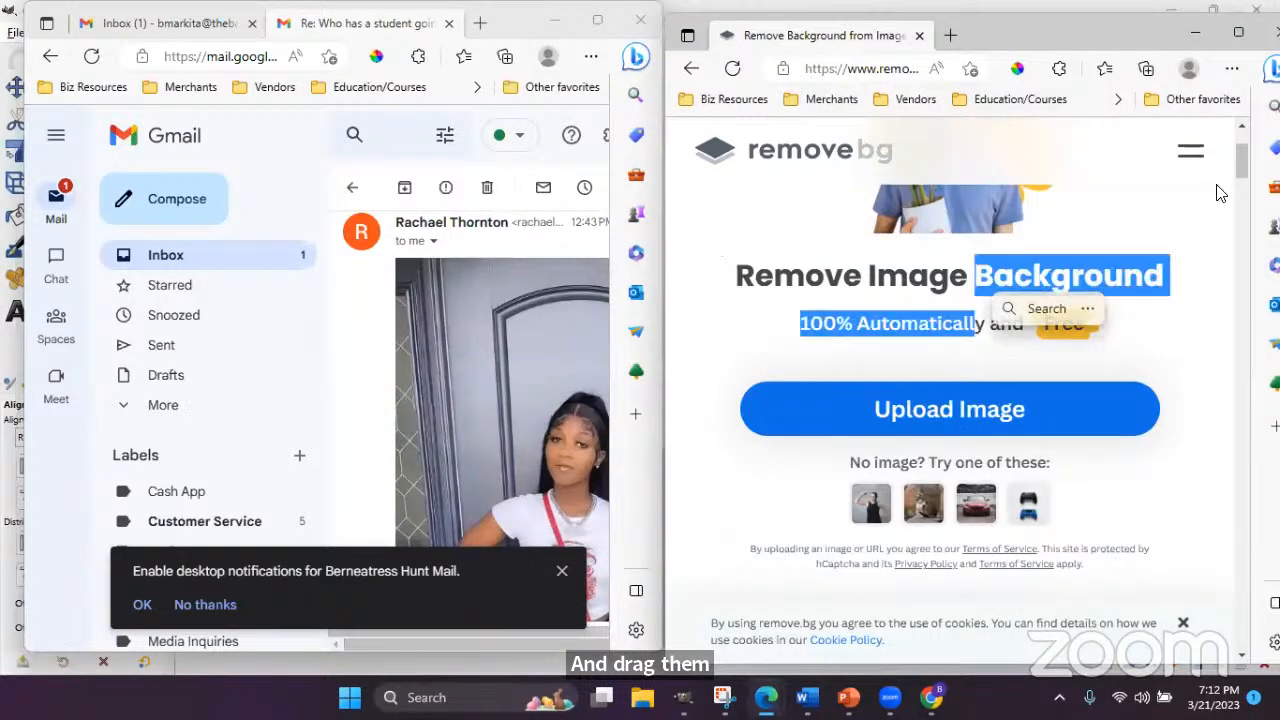
{"action": "left_click_drag", "start_coordinate": [1240, 162], "coordinate": [1243, 177]}
{"action": "left_click", "coordinate": [1216, 236]}
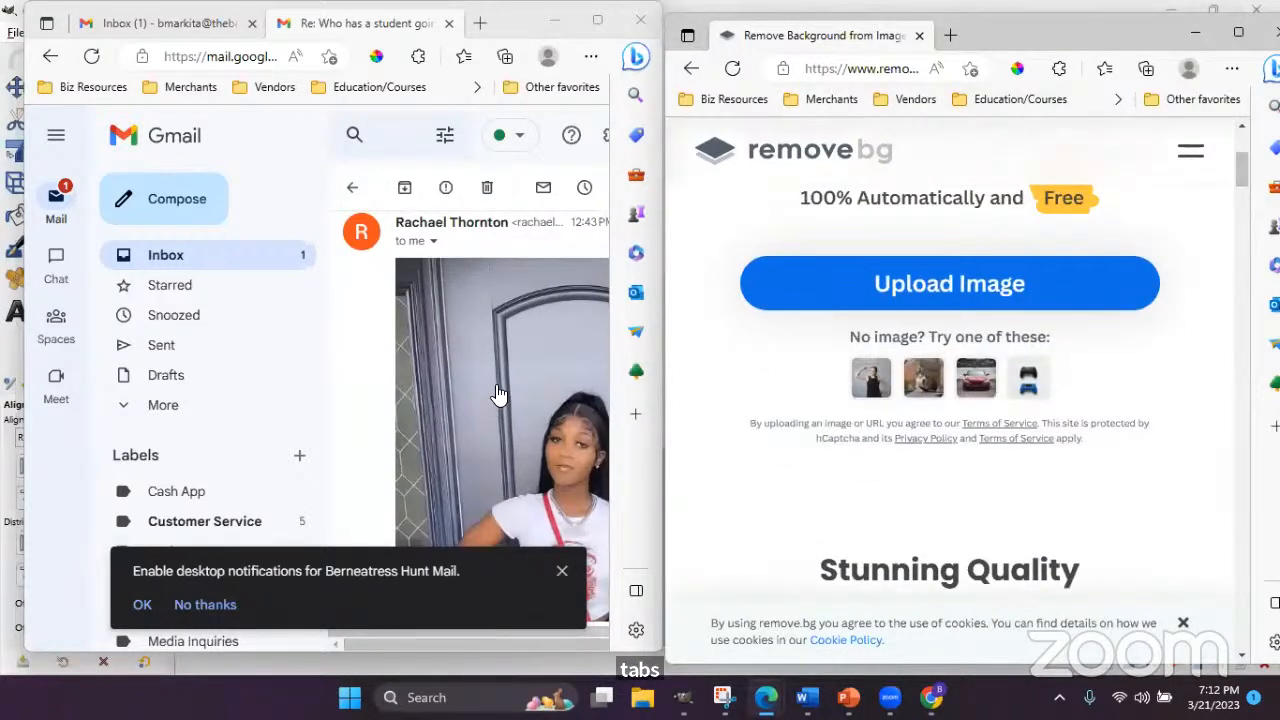
{"action": "left_click_drag", "start_coordinate": [498, 391], "coordinate": [908, 300]}
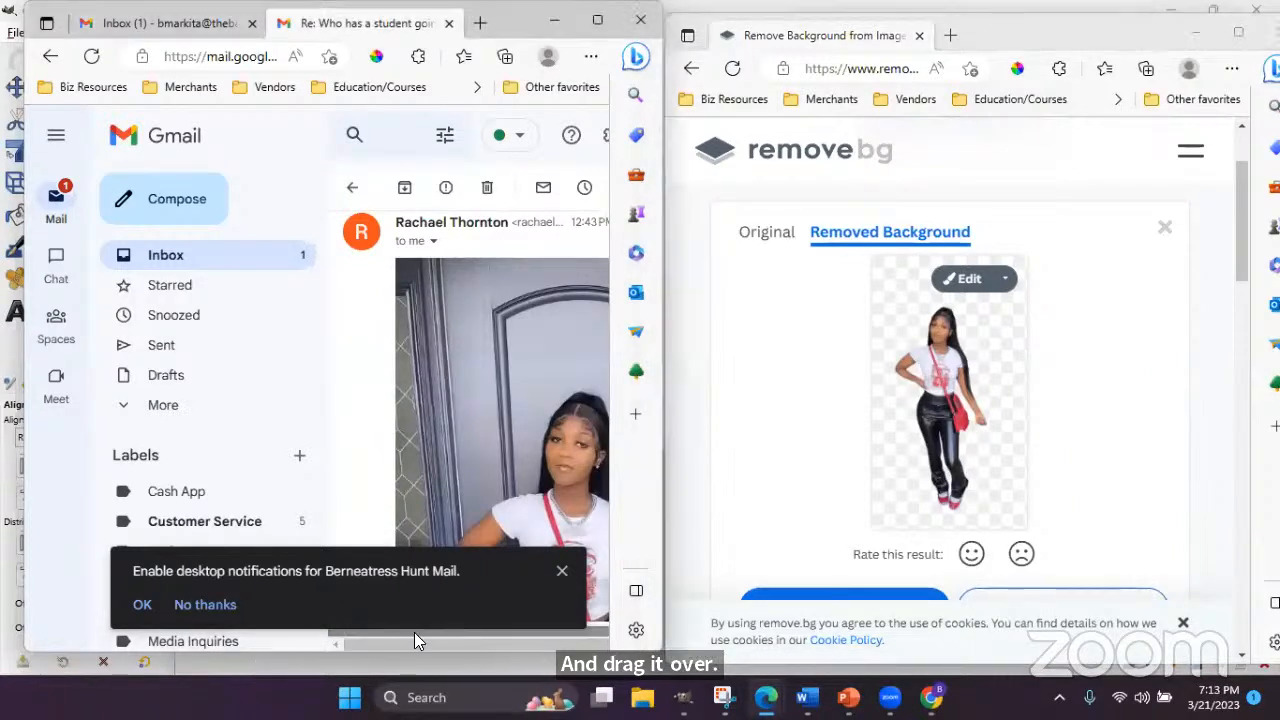
- Download the background-free preview PNG from remove.bg, then return to GIMP
{"action": "left_click_drag", "start_coordinate": [408, 644], "coordinate": [478, 644]}
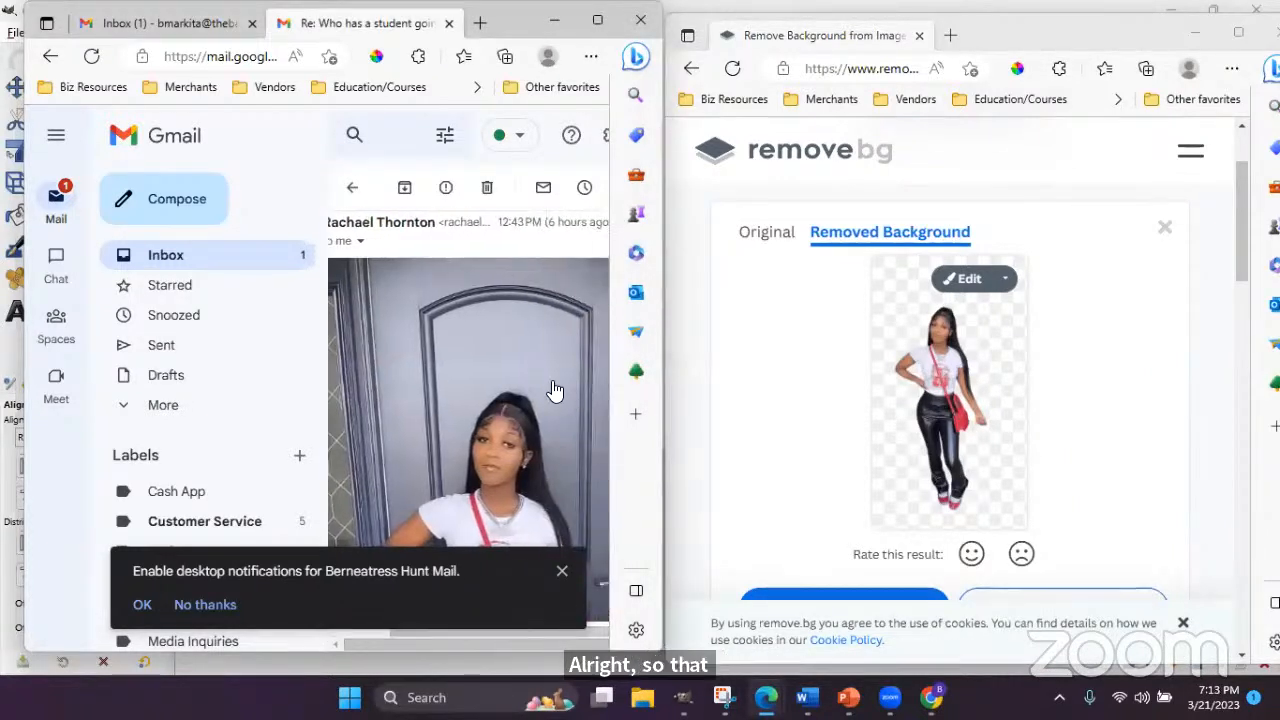
{"action": "scroll", "coordinate": [552, 391], "scroll_direction": "down", "scroll_amount": 5}
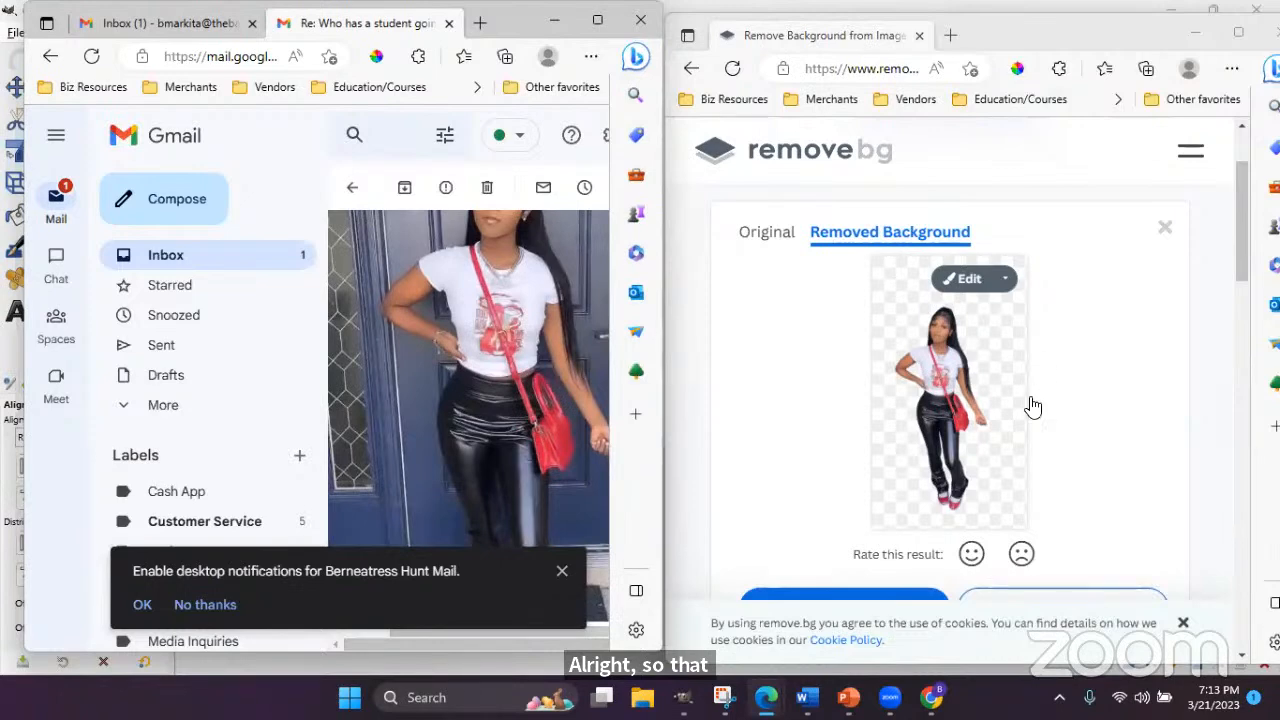
{"action": "scroll", "coordinate": [962, 450], "scroll_direction": "down", "scroll_amount": 2}
{"action": "scroll", "coordinate": [962, 450], "scroll_direction": "up", "scroll_amount": 2}
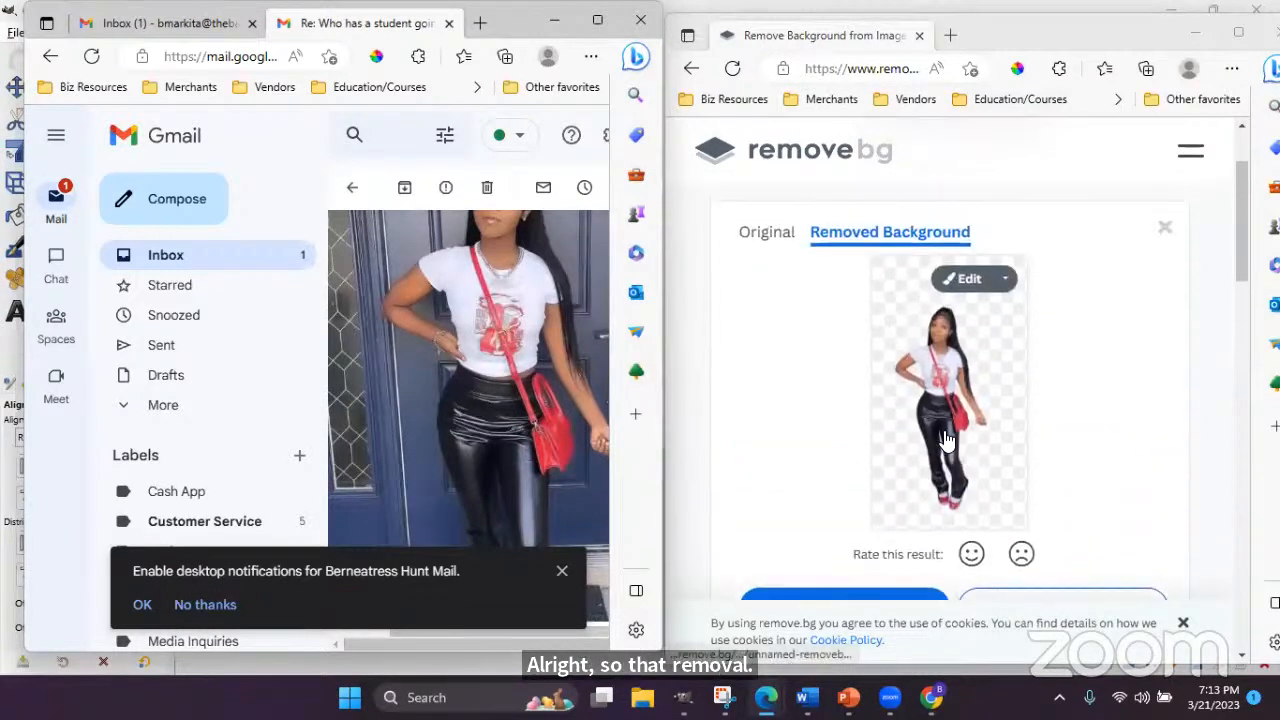
{"action": "scroll", "coordinate": [871, 388], "scroll_direction": "down", "scroll_amount": 1}
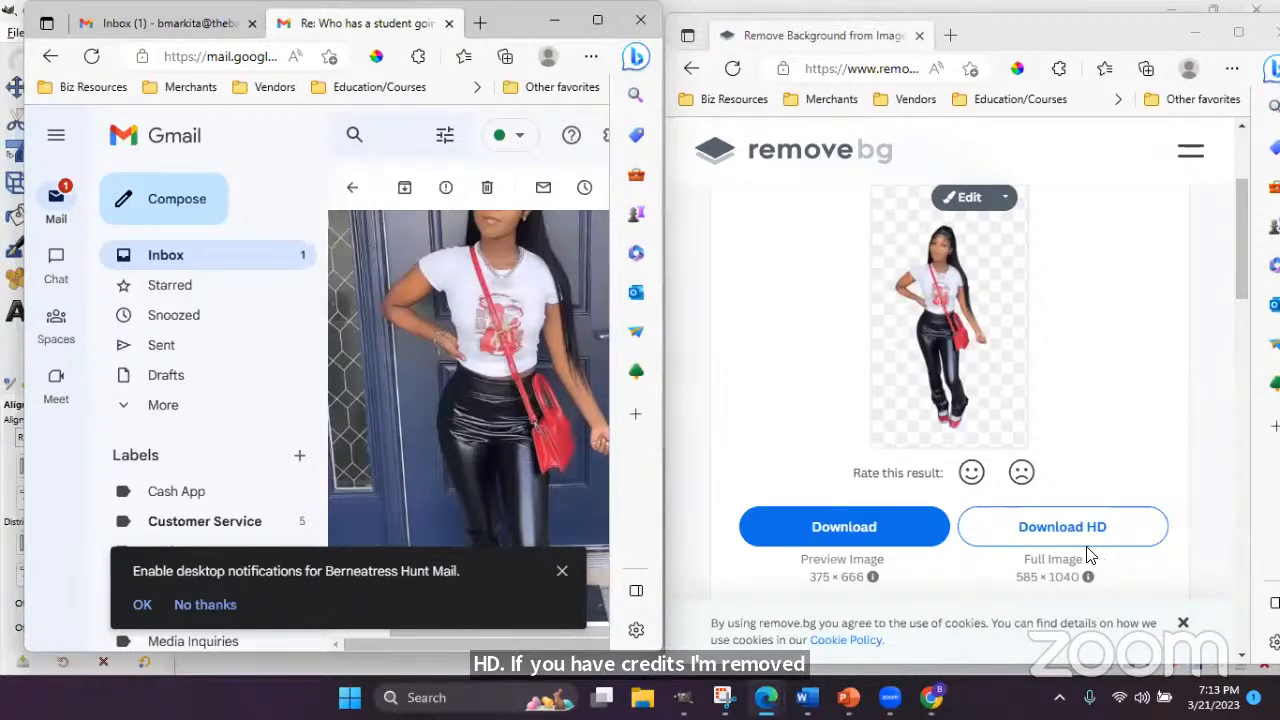
{"action": "left_click", "coordinate": [843, 527]}
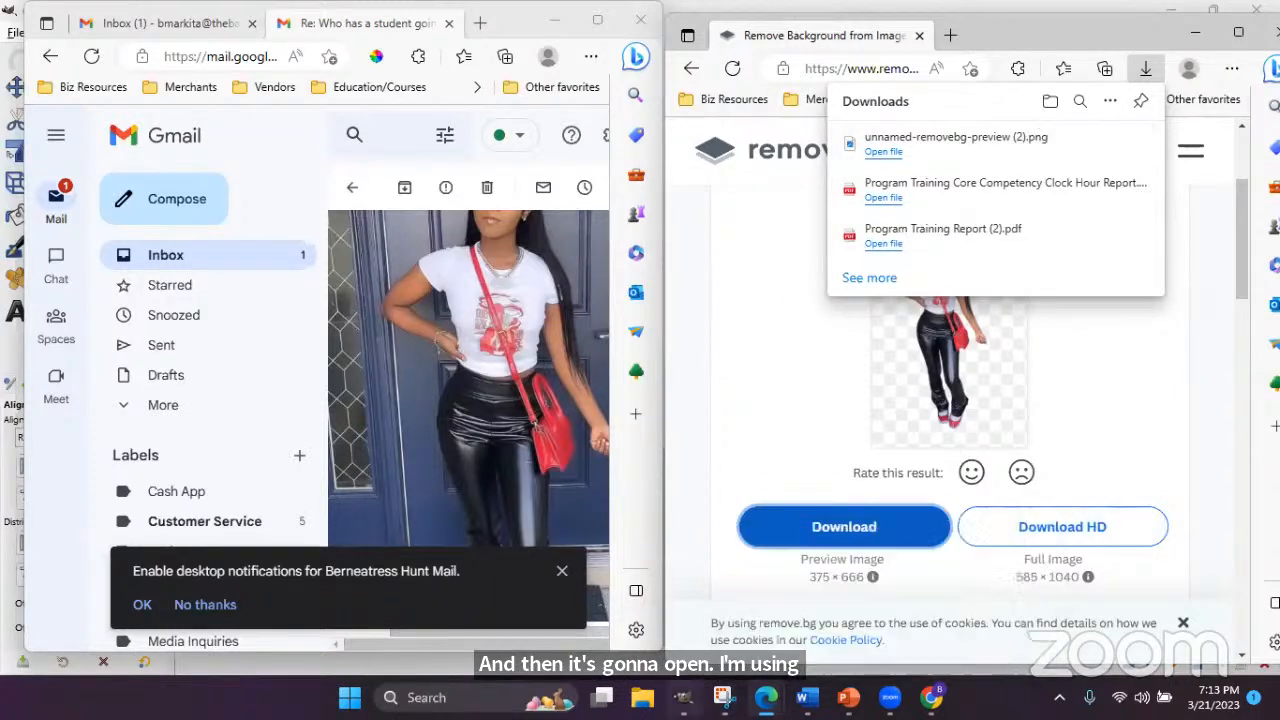
{"action": "left_click", "coordinate": [684, 697]}
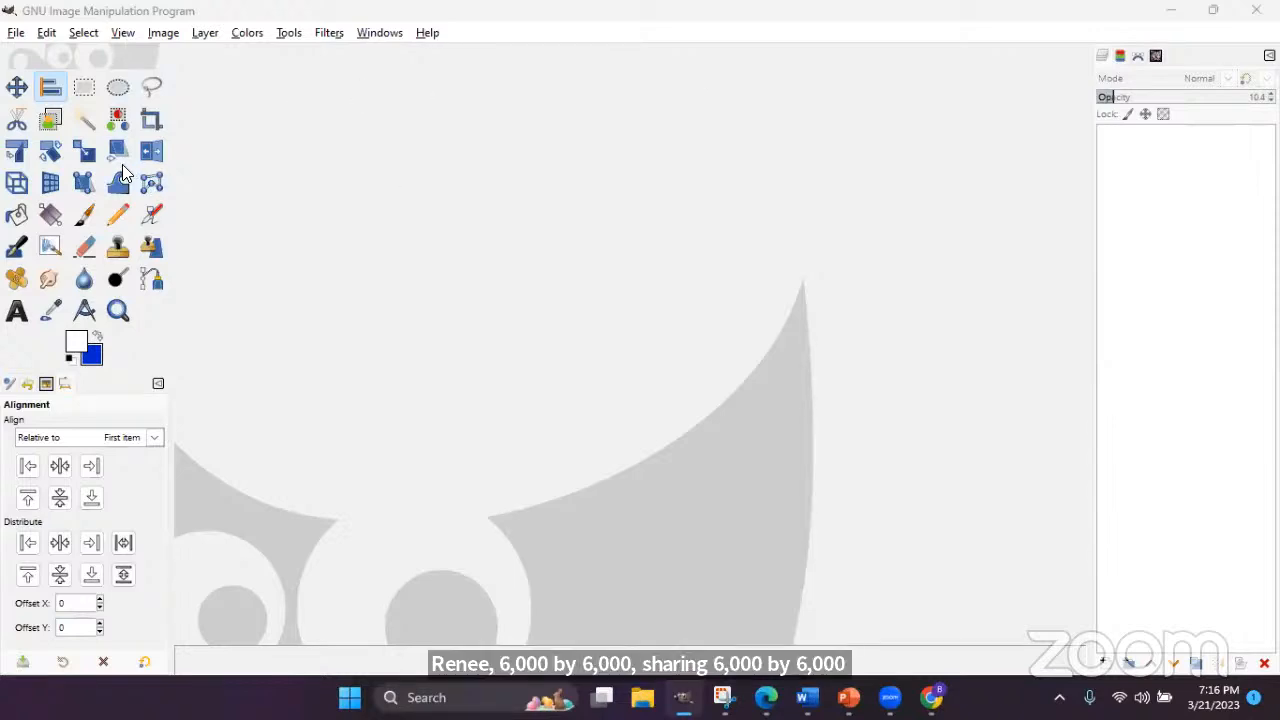
- Request a new image of 6000 × 6000 pixels through File > New
{"action": "left_click", "coordinate": [15, 33]}
{"action": "mouse_move", "coordinate": [44, 77]}
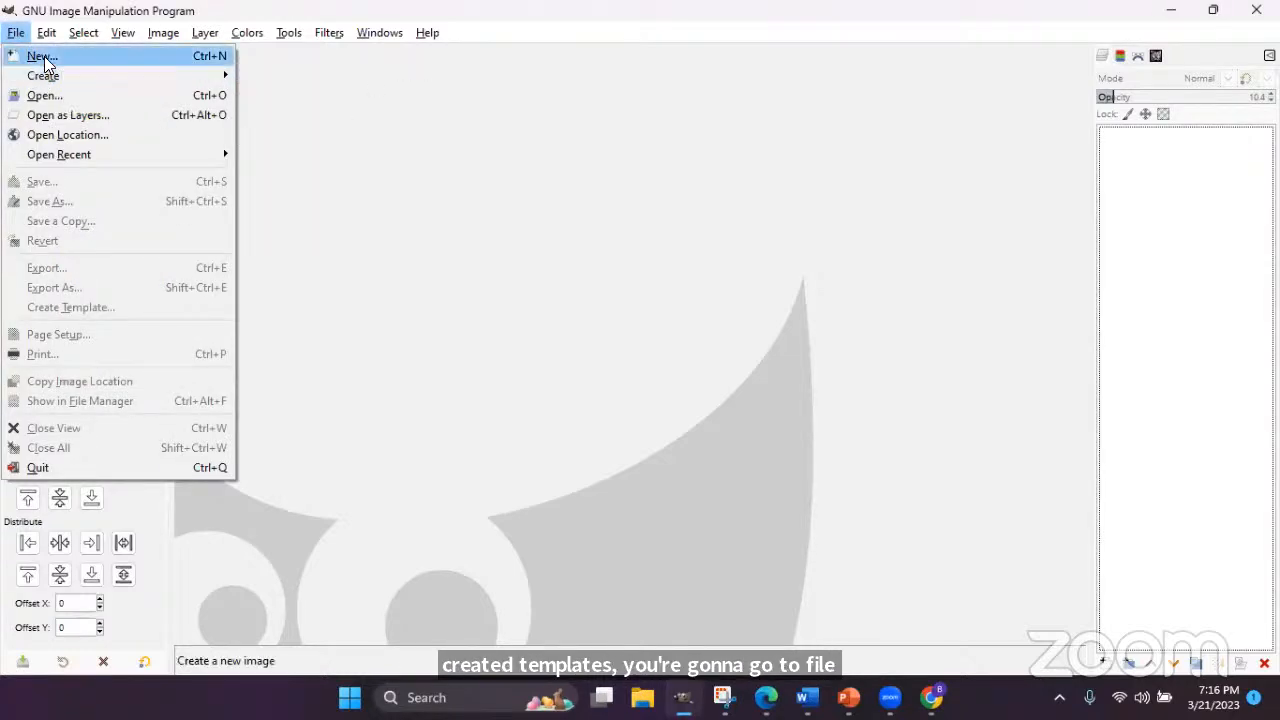
{"action": "left_click", "coordinate": [40, 56]}
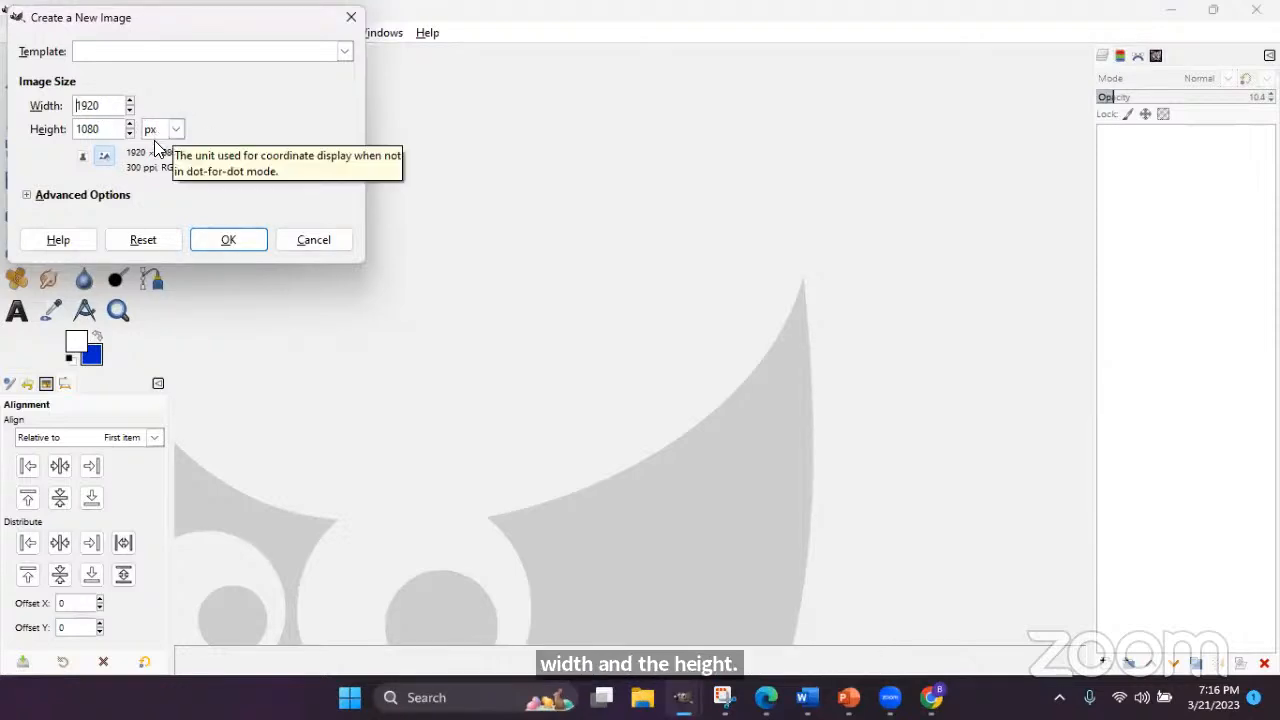
{"action": "double_click", "coordinate": [117, 105]}
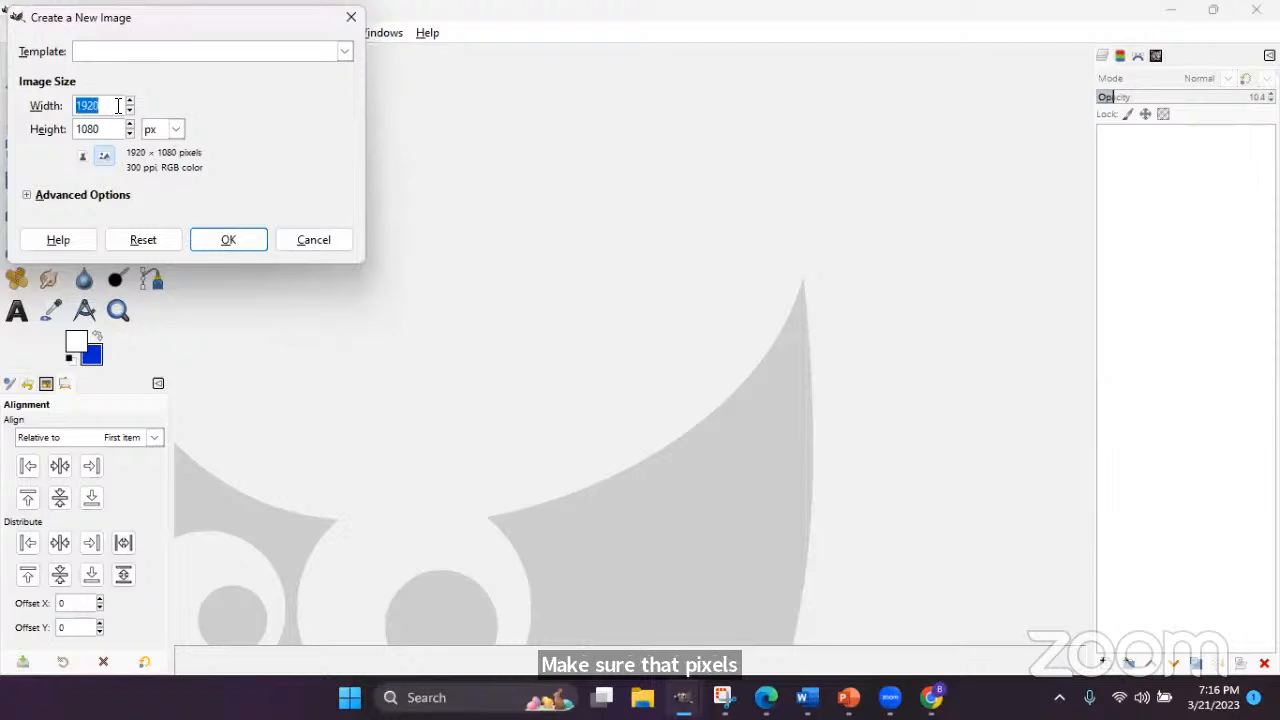
{"action": "type", "text": "5"}
{"action": "key", "text": "BackSpace"}
{"action": "type", "text": "6000"}
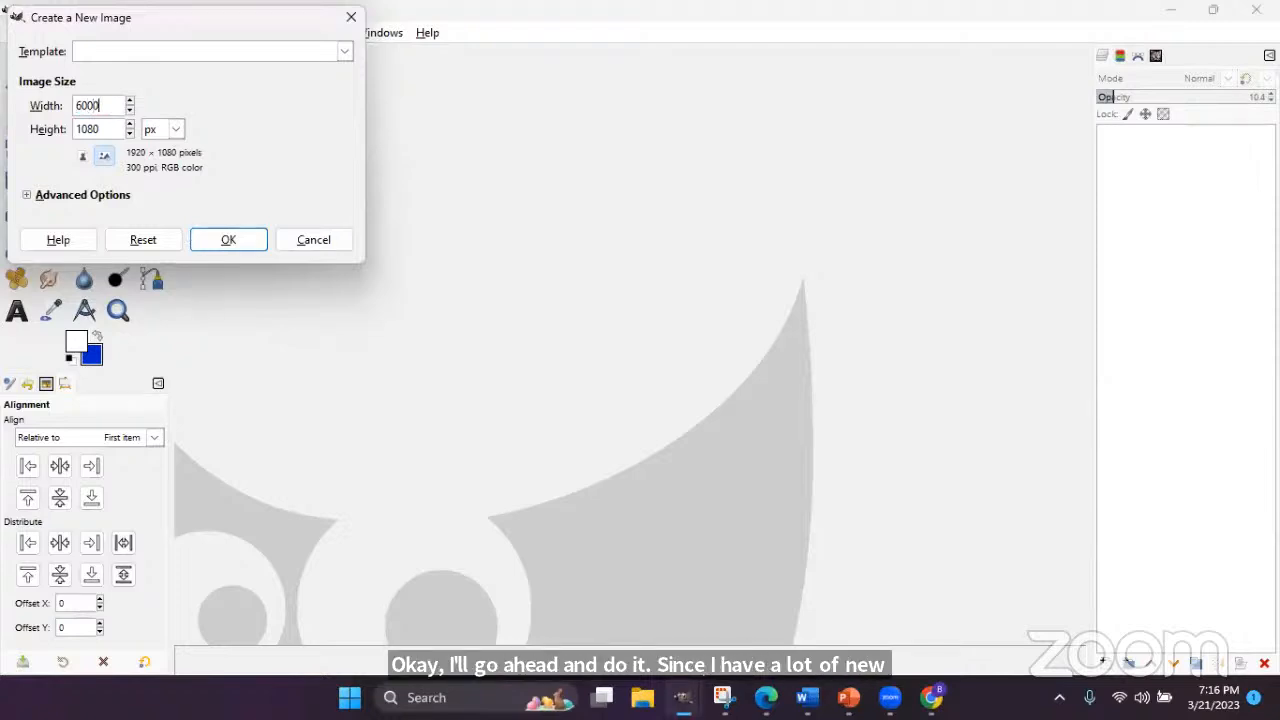
{"action": "double_click", "coordinate": [96, 131]}
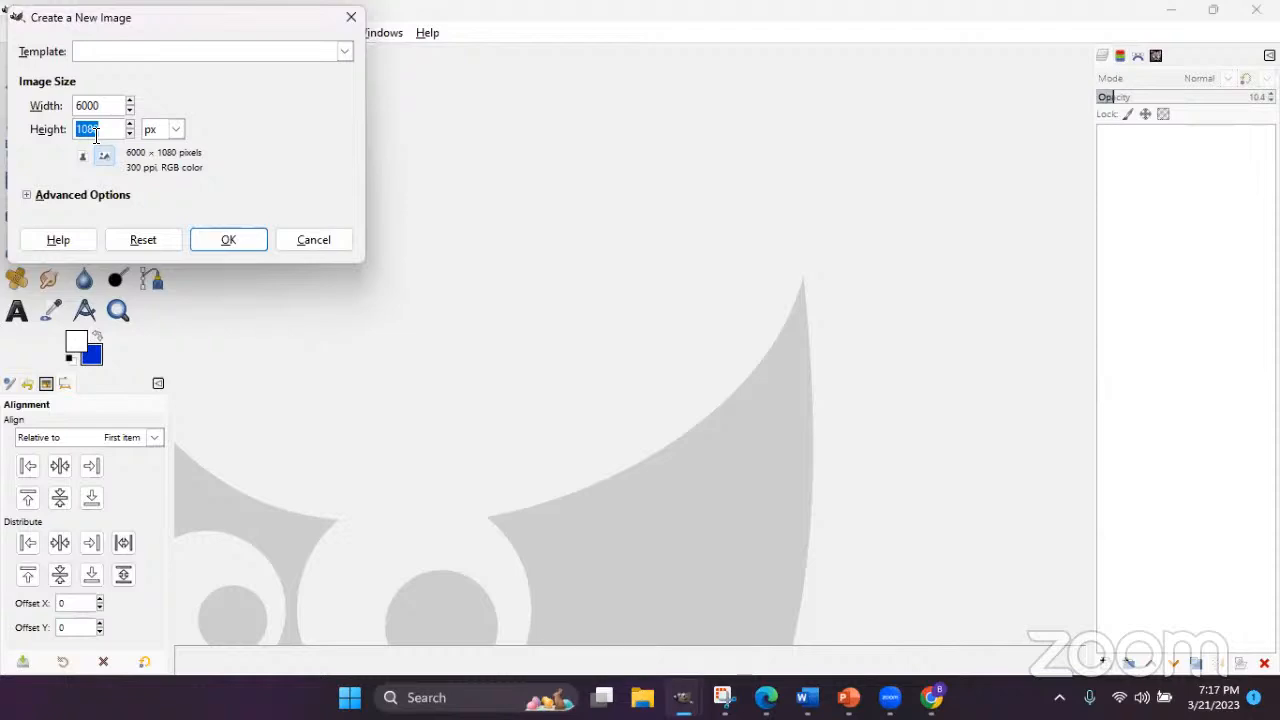
{"action": "type", "text": "6000"}
{"action": "left_click", "coordinate": [157, 133]}
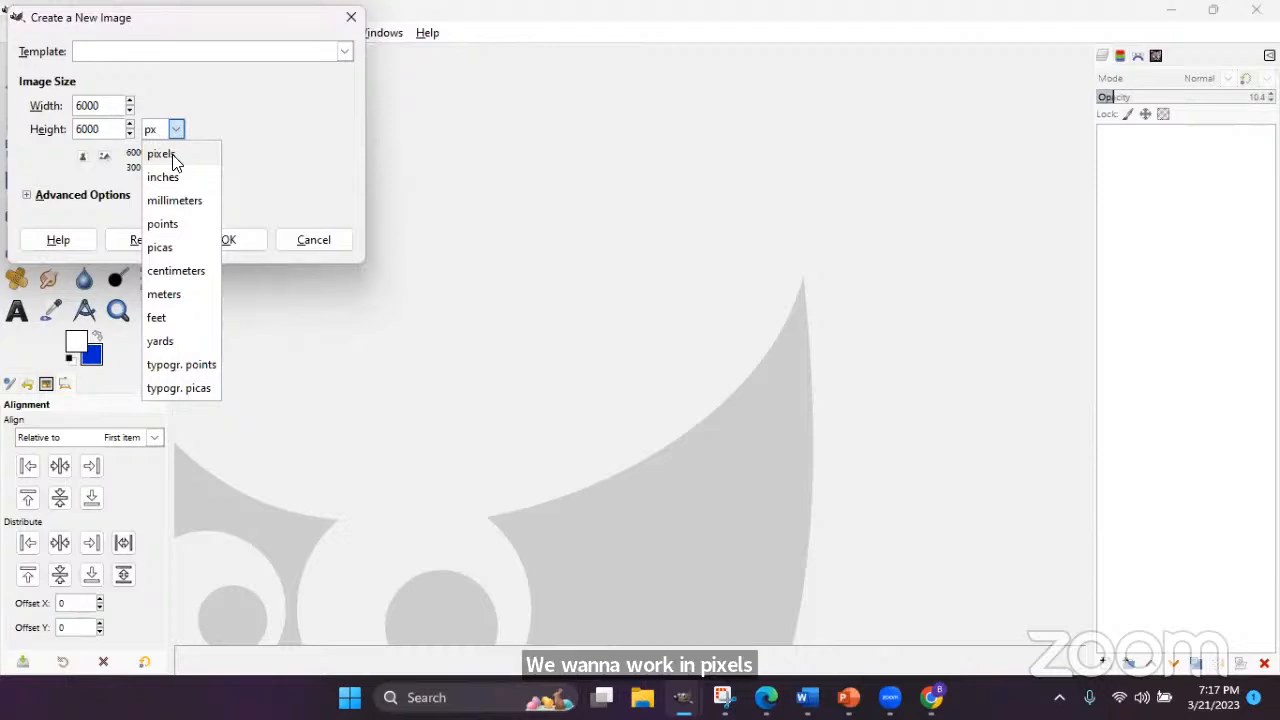
{"action": "left_click", "coordinate": [169, 153]}
{"action": "left_click", "coordinate": [224, 241]}
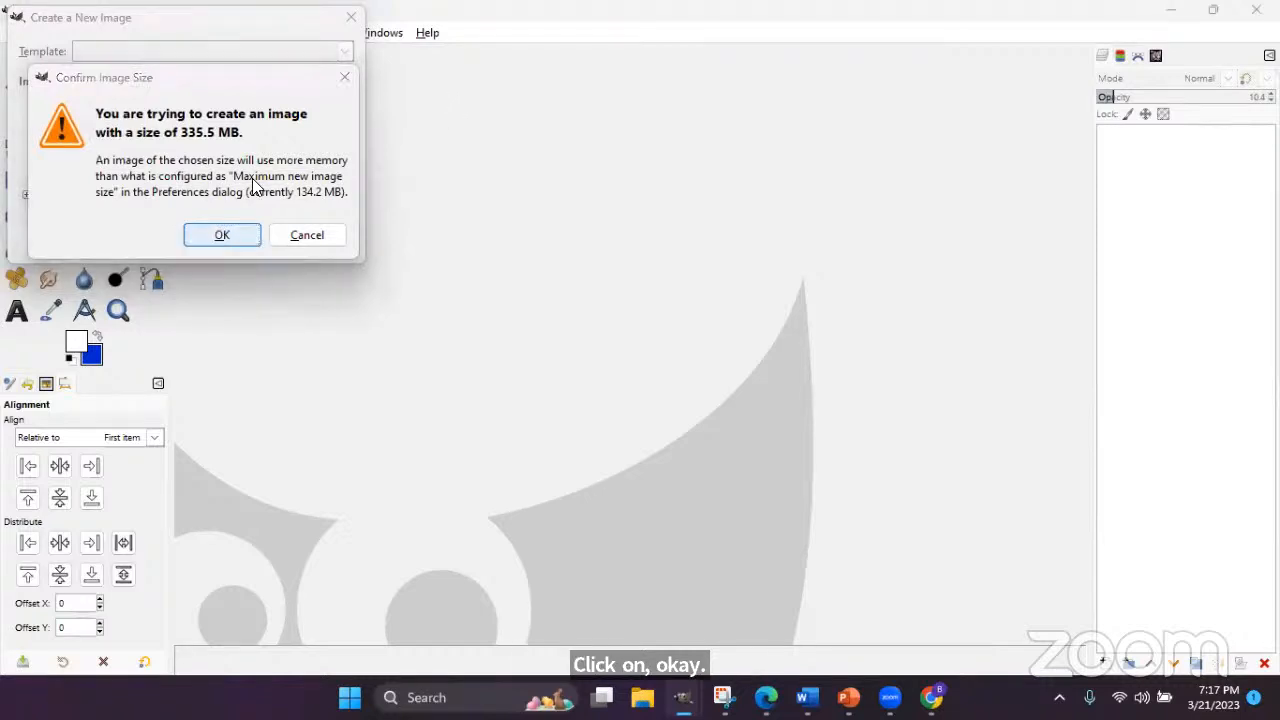
- Accept the 335.5 MB size warning to create the blue-background canvas
{"action": "left_click", "coordinate": [222, 236]}
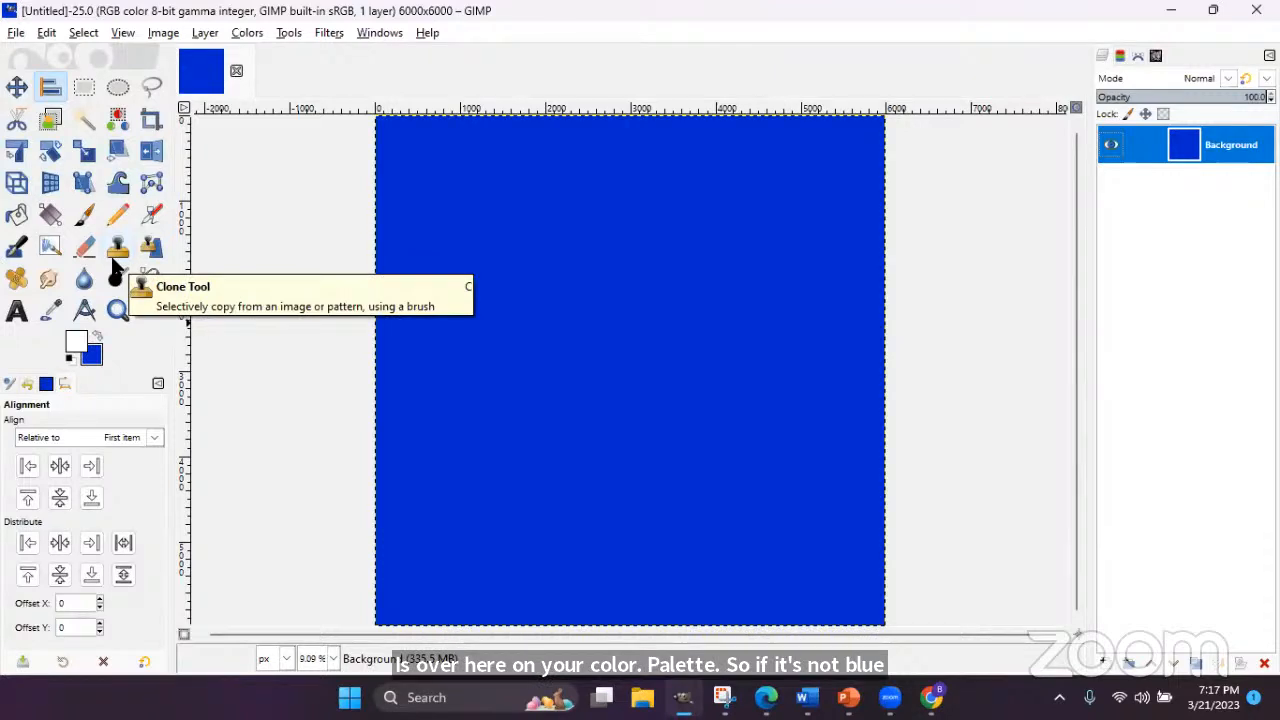
{"action": "left_click", "coordinate": [16, 36]}
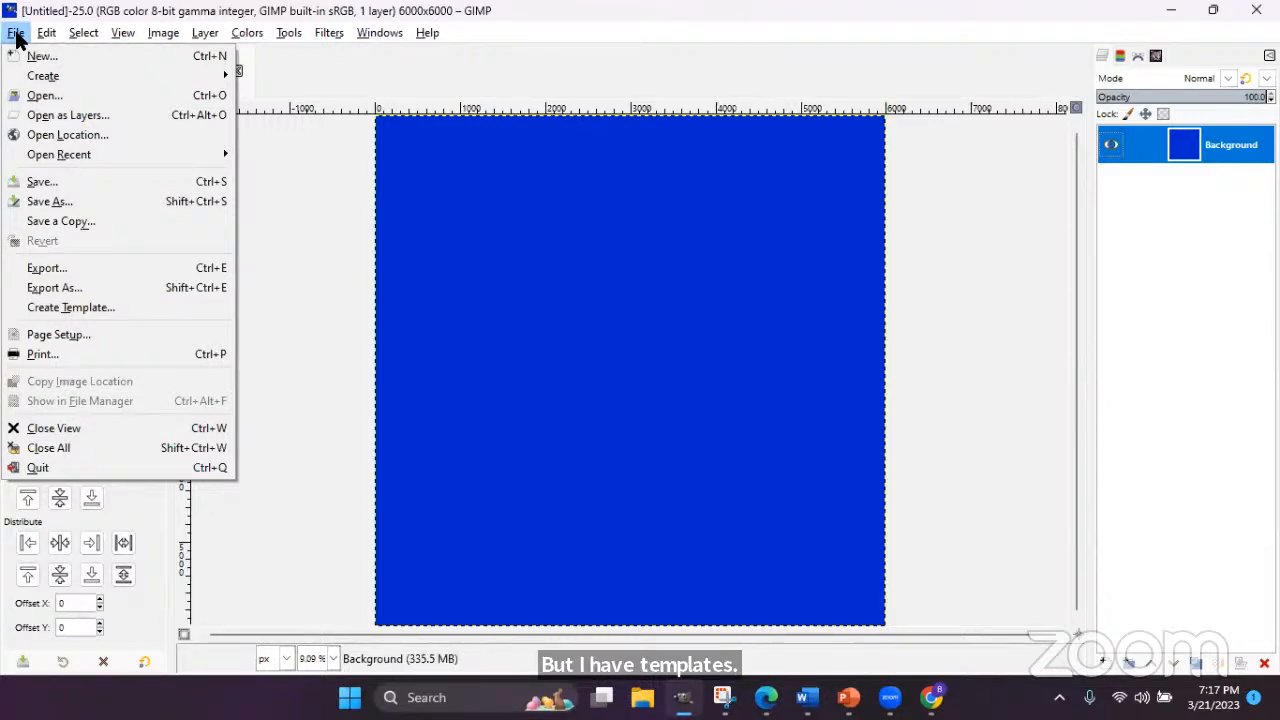
- Open BACKDROP TEMPLATE - SQUARE.xcf from the TEMPLATES folder
{"action": "left_click", "coordinate": [36, 96]}
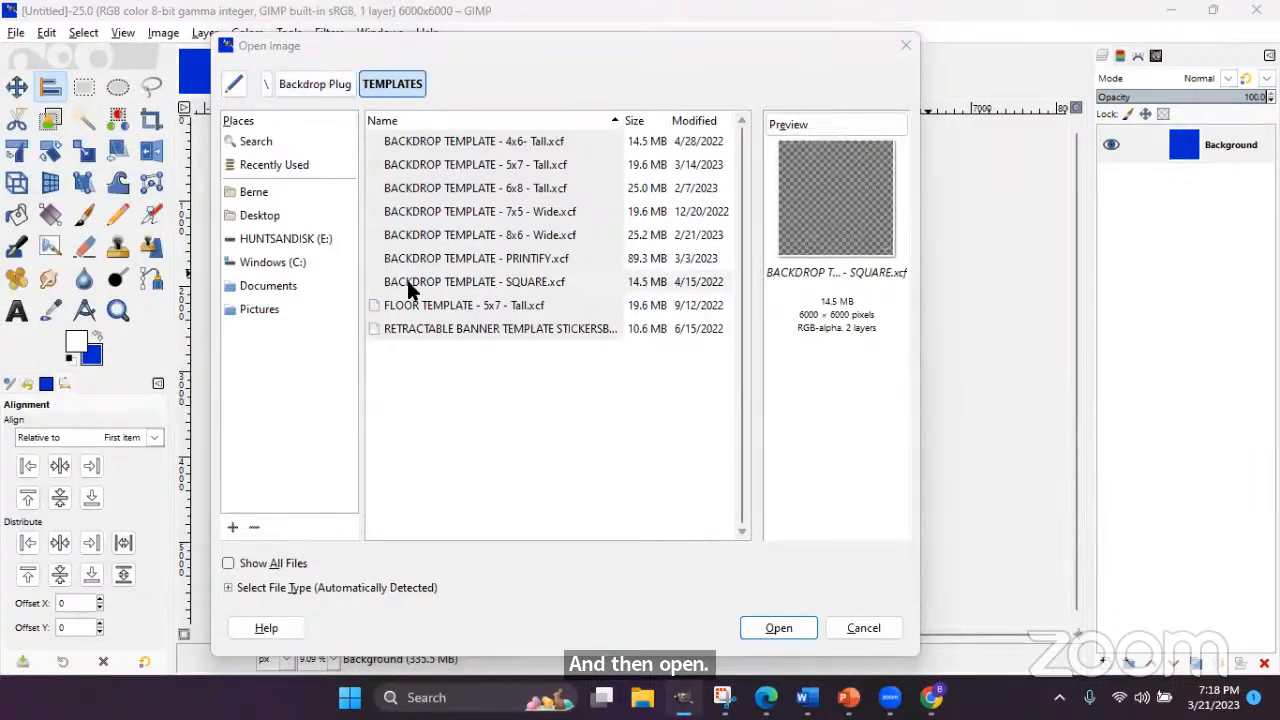
{"action": "left_click", "coordinate": [500, 284]}
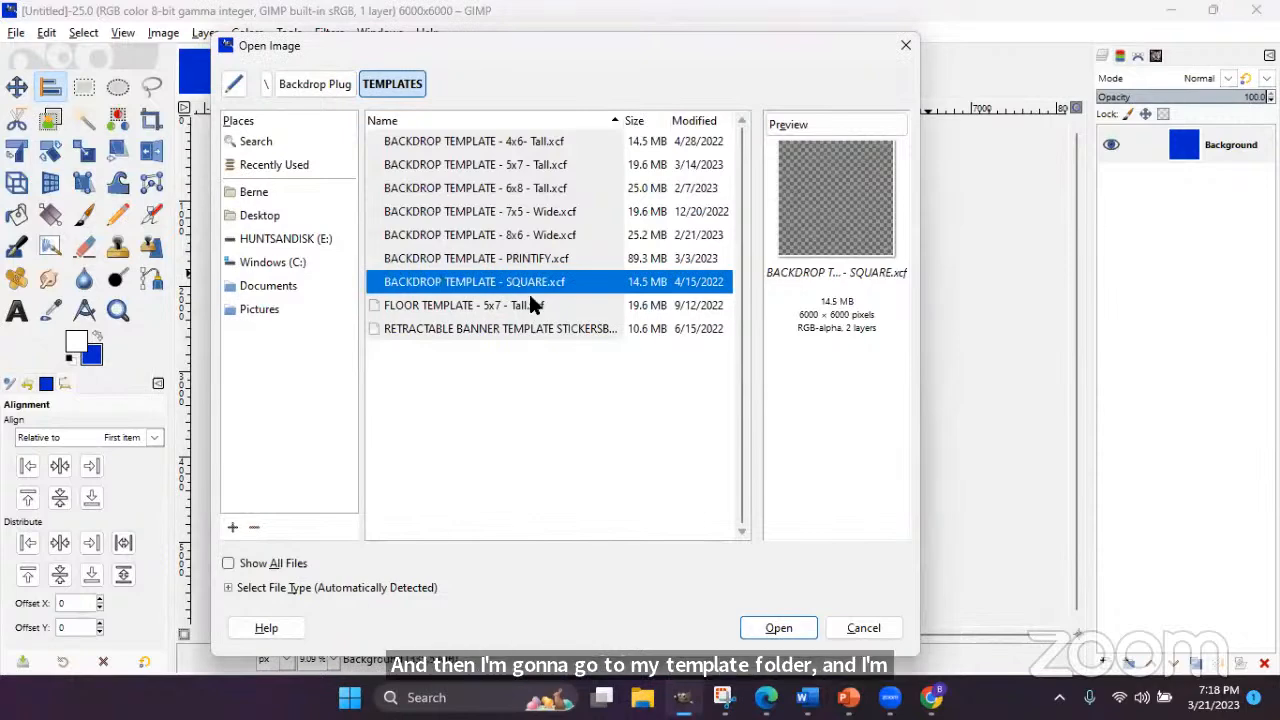
{"action": "left_click", "coordinate": [771, 627]}
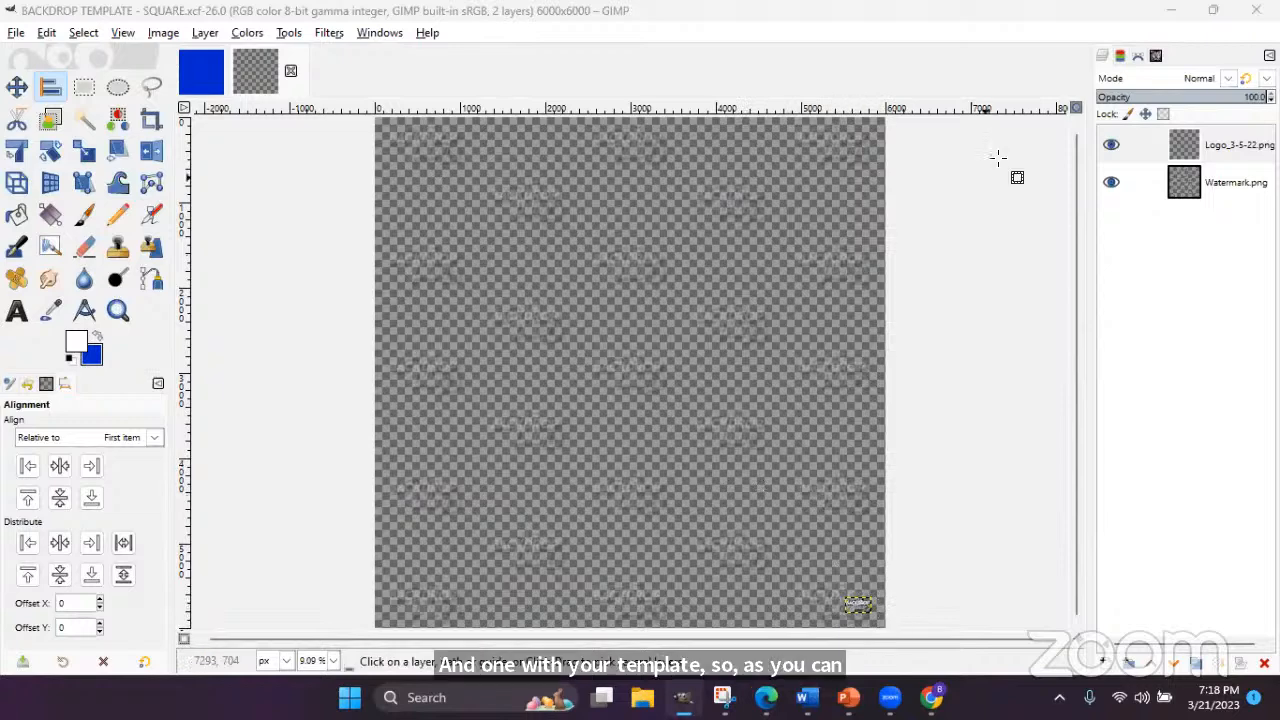
{"action": "left_click", "coordinate": [1232, 178]}
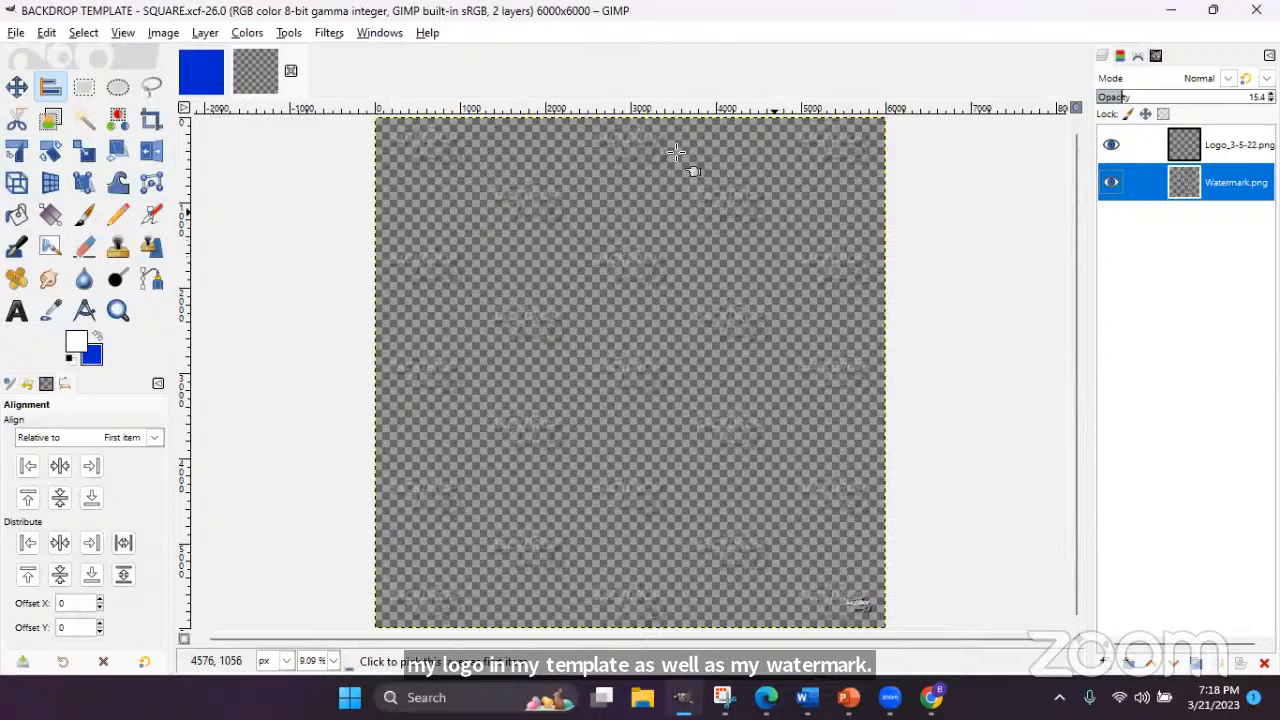
- Start Save As for the template and select the existing file name
{"action": "left_click", "coordinate": [15, 34]}
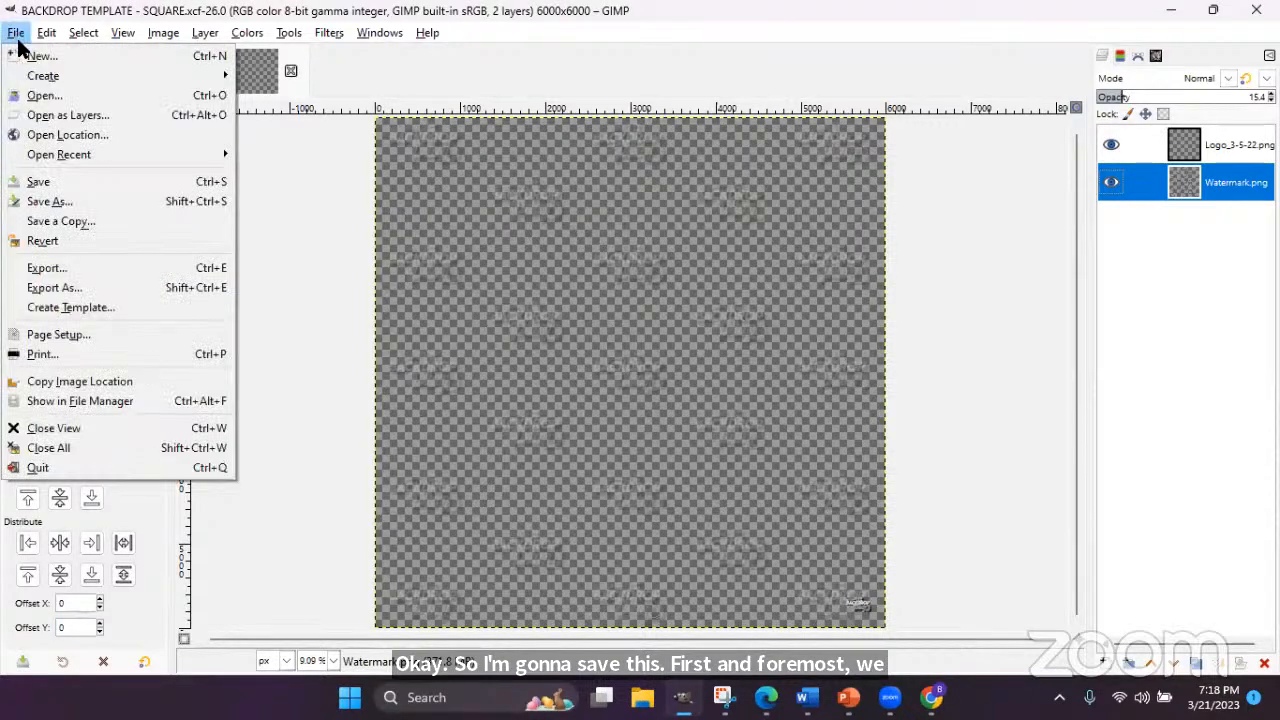
{"action": "left_click", "coordinate": [43, 198]}
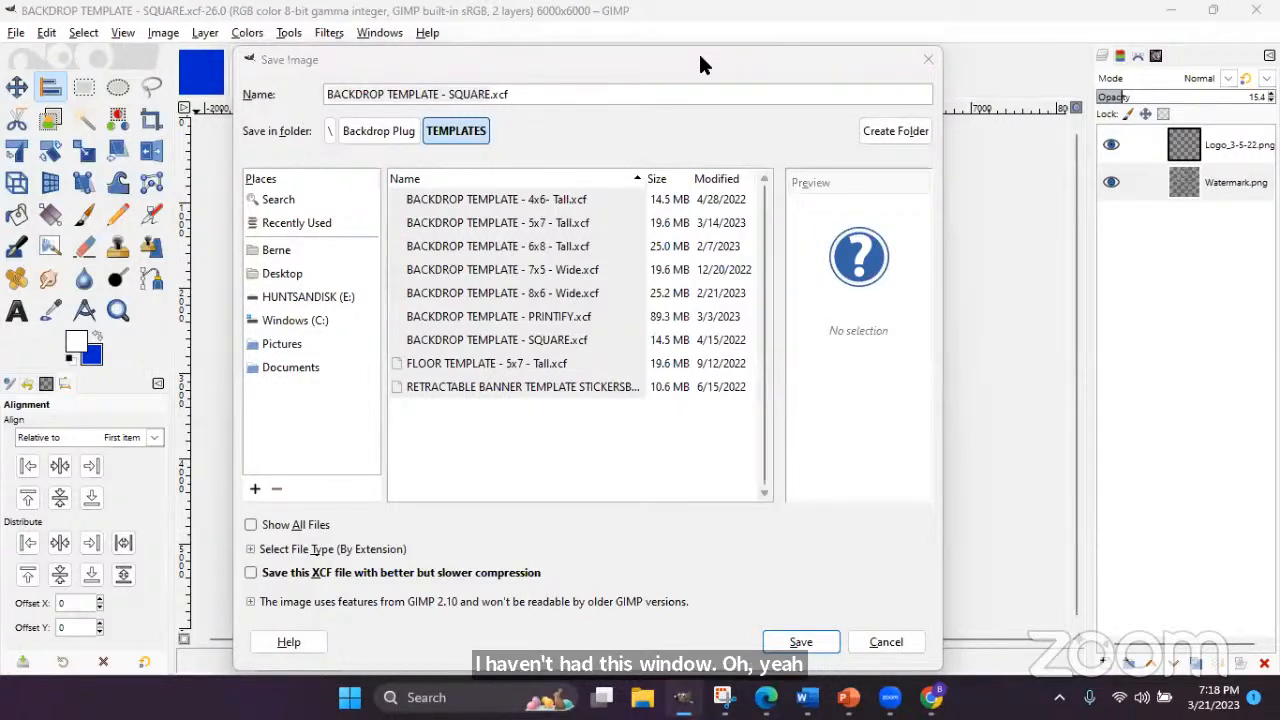
{"action": "left_click", "coordinate": [576, 88]}
{"action": "left_click_drag", "start_coordinate": [490, 94], "coordinate": [330, 80]}
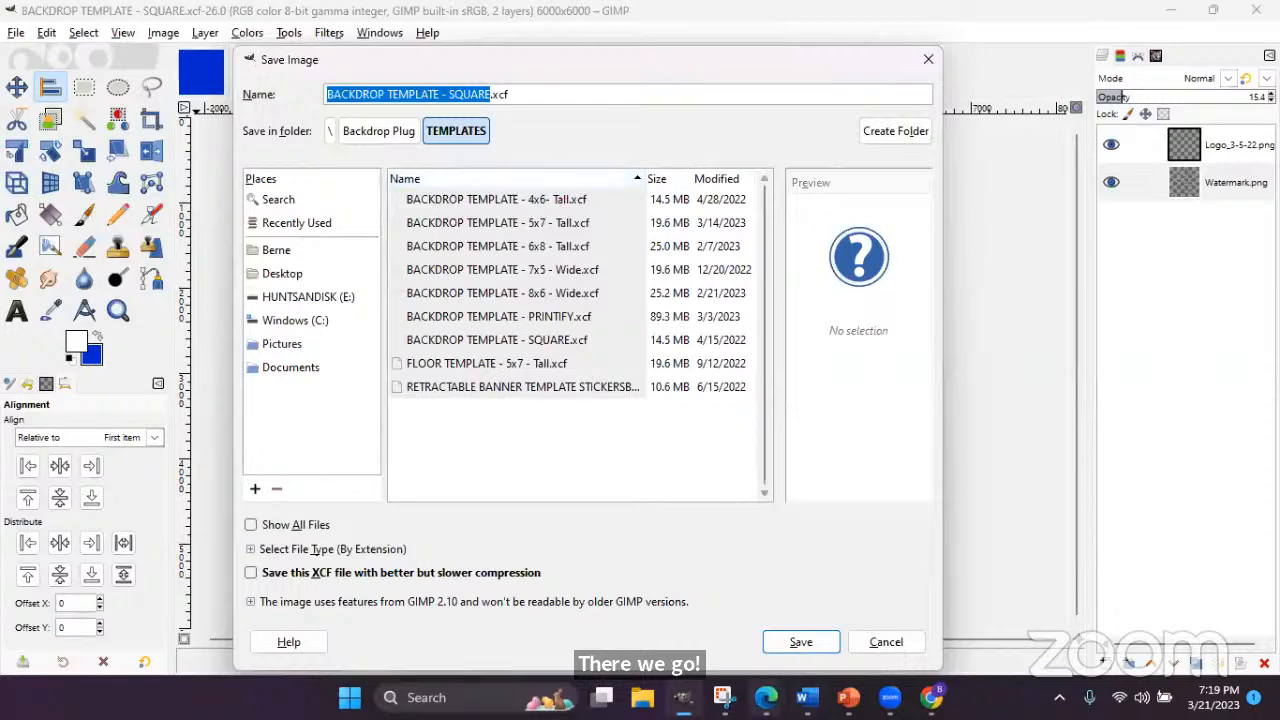
- Look up the client's name in the Gmail email, then return to the save dialog
{"action": "left_click", "coordinate": [766, 697]}
{"action": "left_click", "coordinate": [647, 565]}
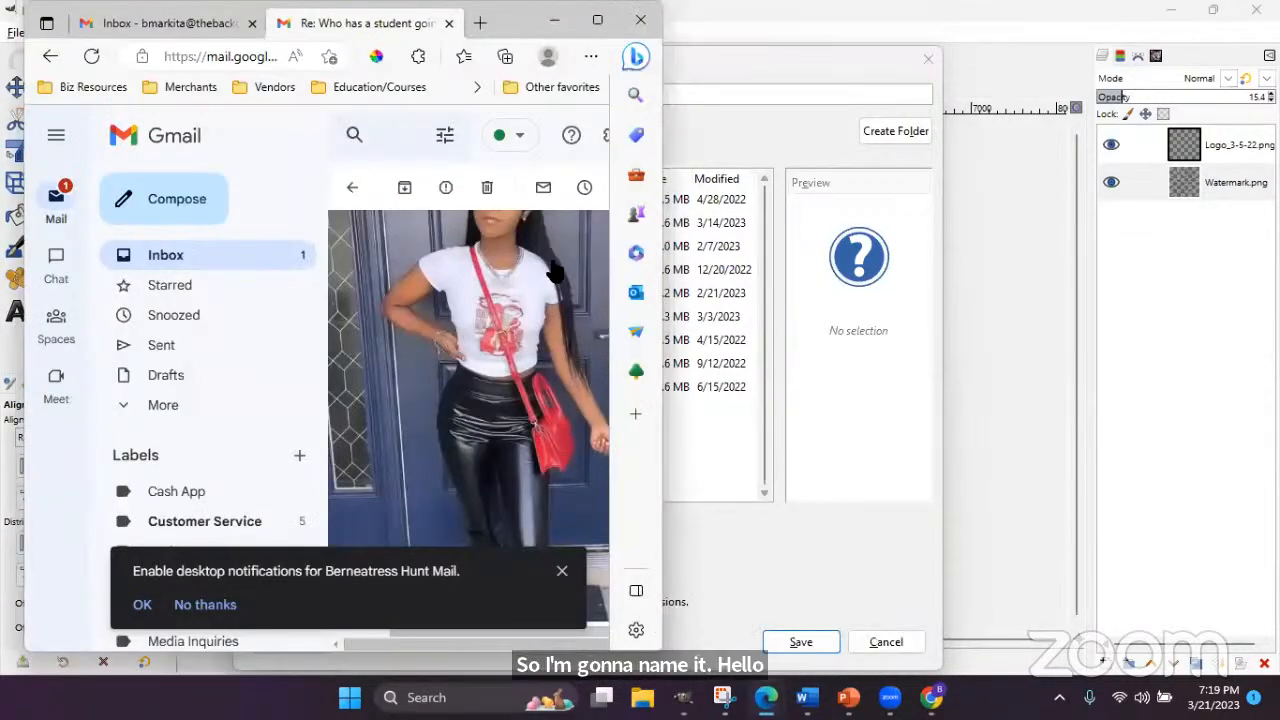
{"action": "scroll", "coordinate": [383, 344], "scroll_direction": "up", "scroll_amount": 2}
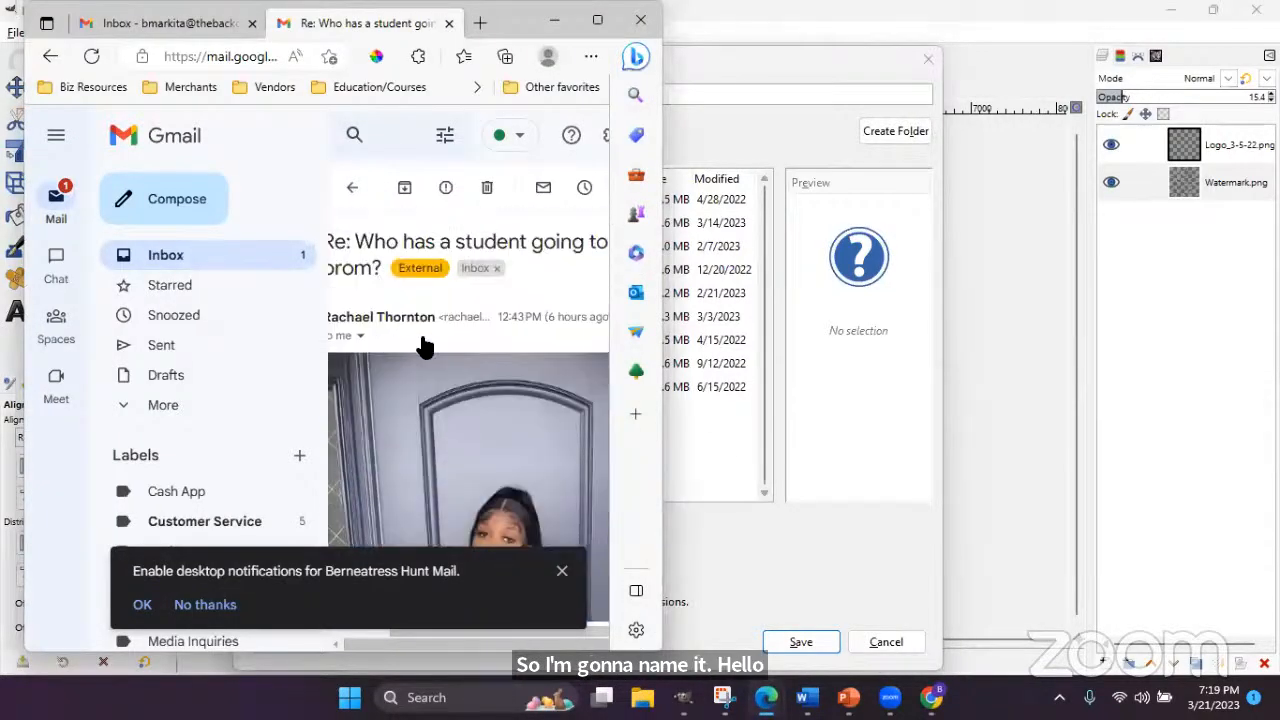
{"action": "left_click", "coordinate": [754, 43]}
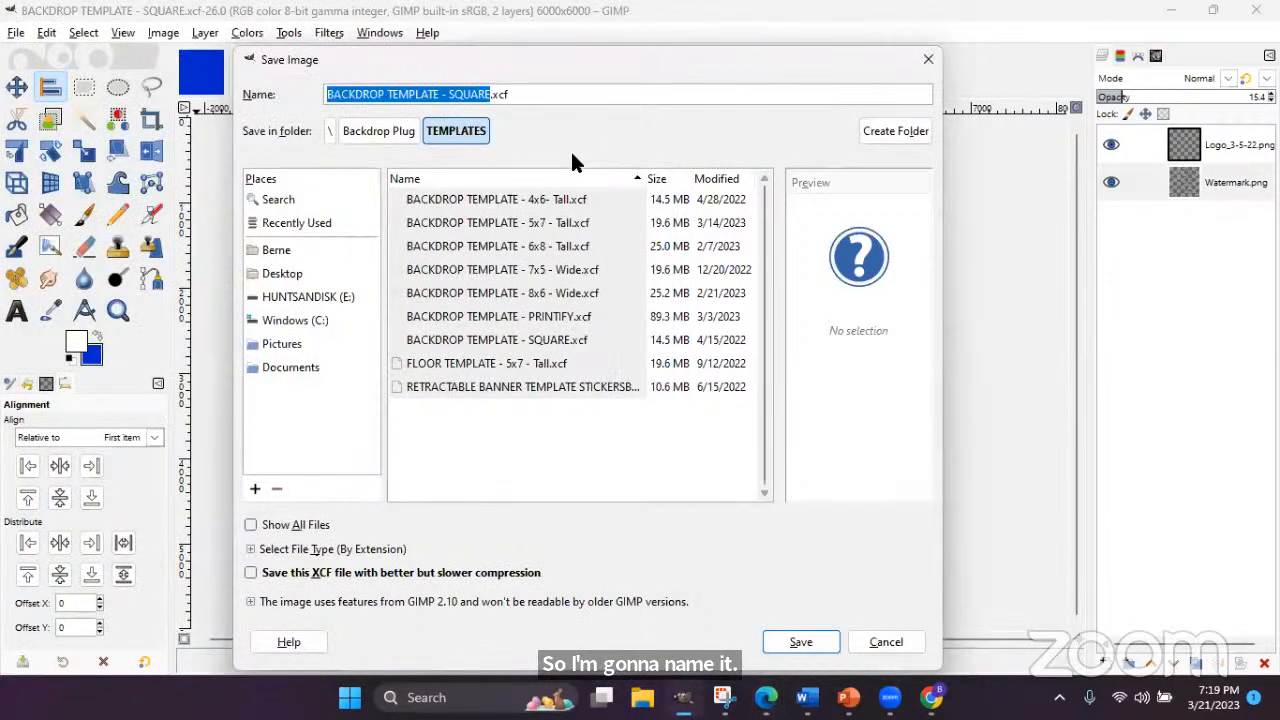
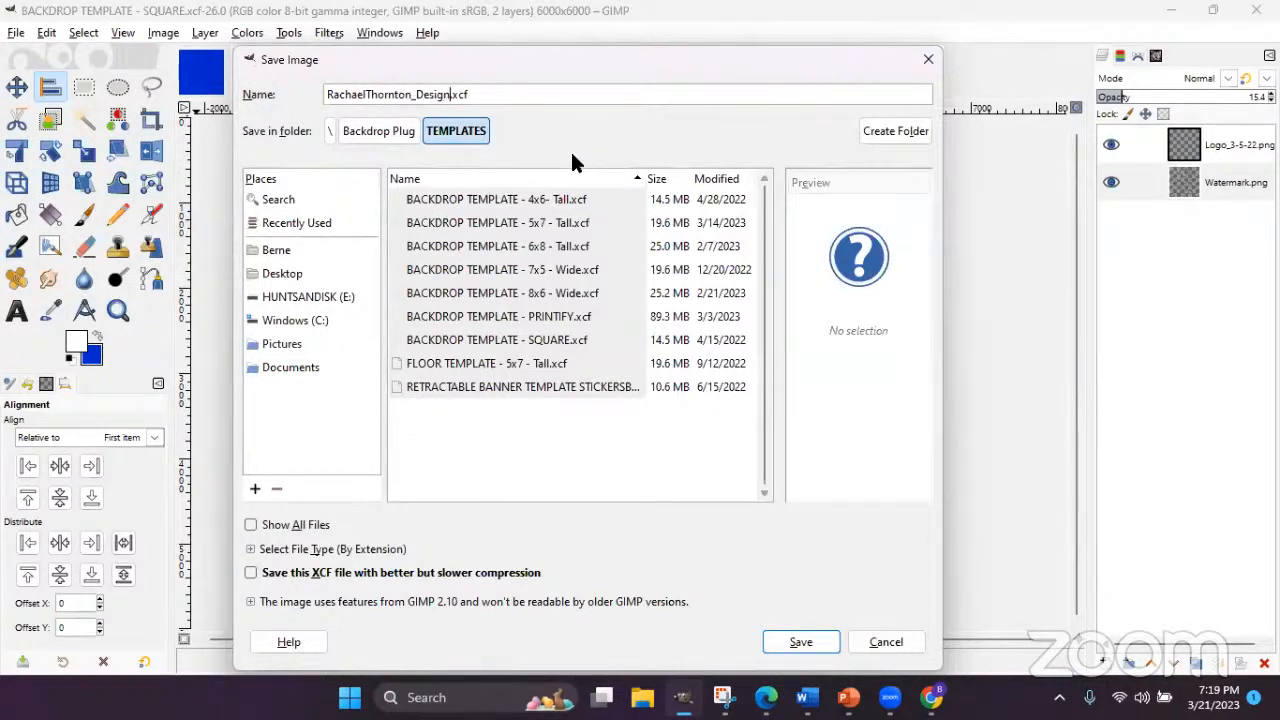
- Name the file with the client's full name plus _Design and choose the Desktop
{"action": "left_click", "coordinate": [271, 272]}
- Save the client-named .xcf into the Desktop's Open Orders folder
{"action": "double_click", "coordinate": [463, 197]}
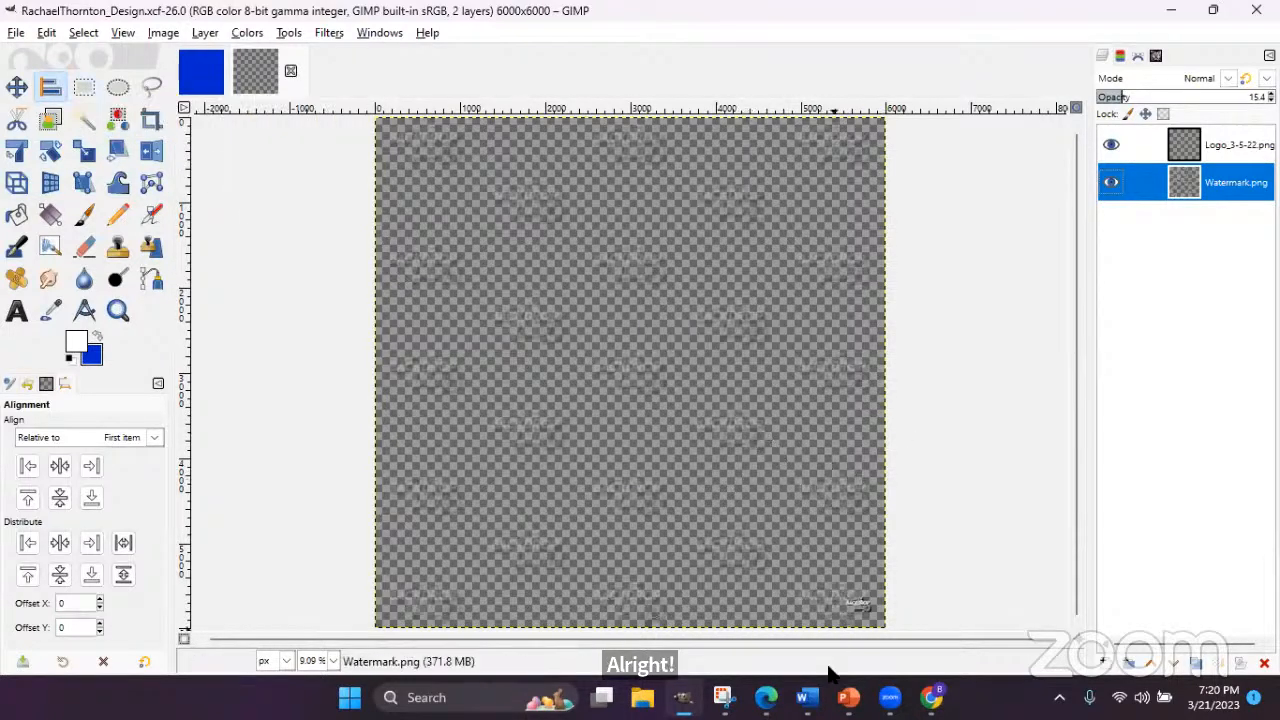
{"action": "mouse_move", "coordinate": [828, 670]}
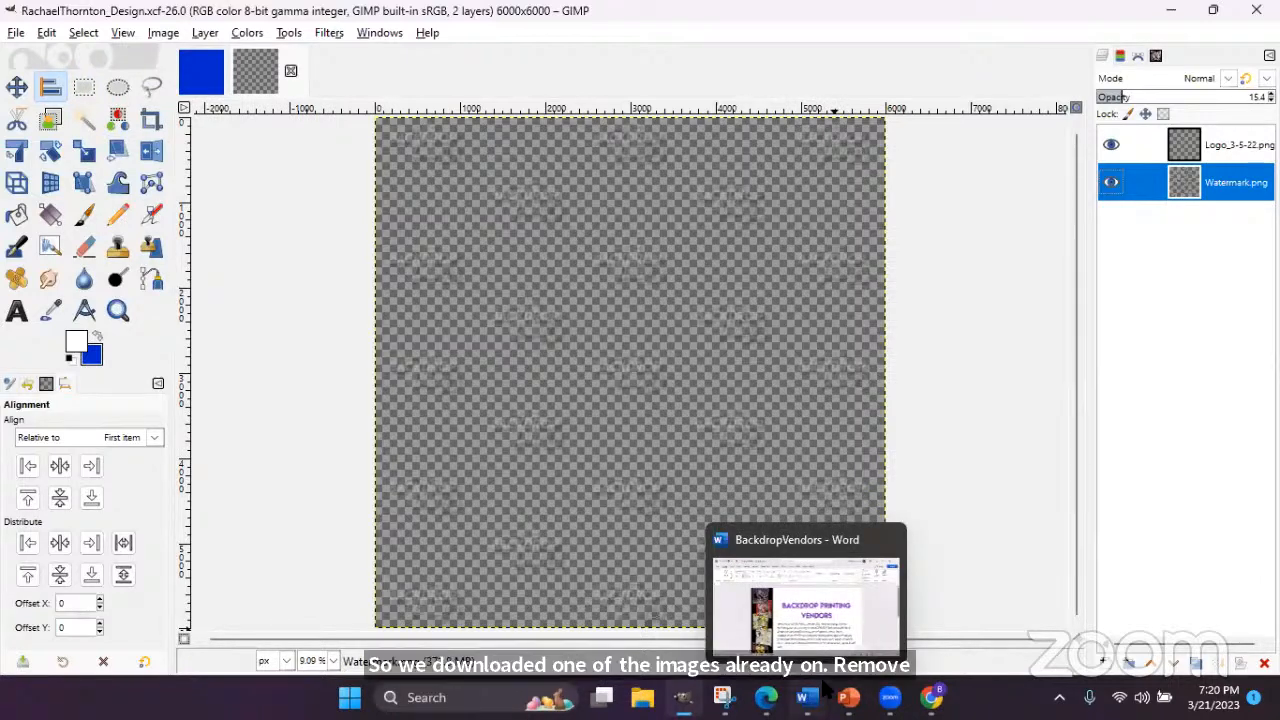
- Add the newest download, unnamed-removebg-preview (2).png, to the design as a layer
{"action": "left_click", "coordinate": [15, 33]}
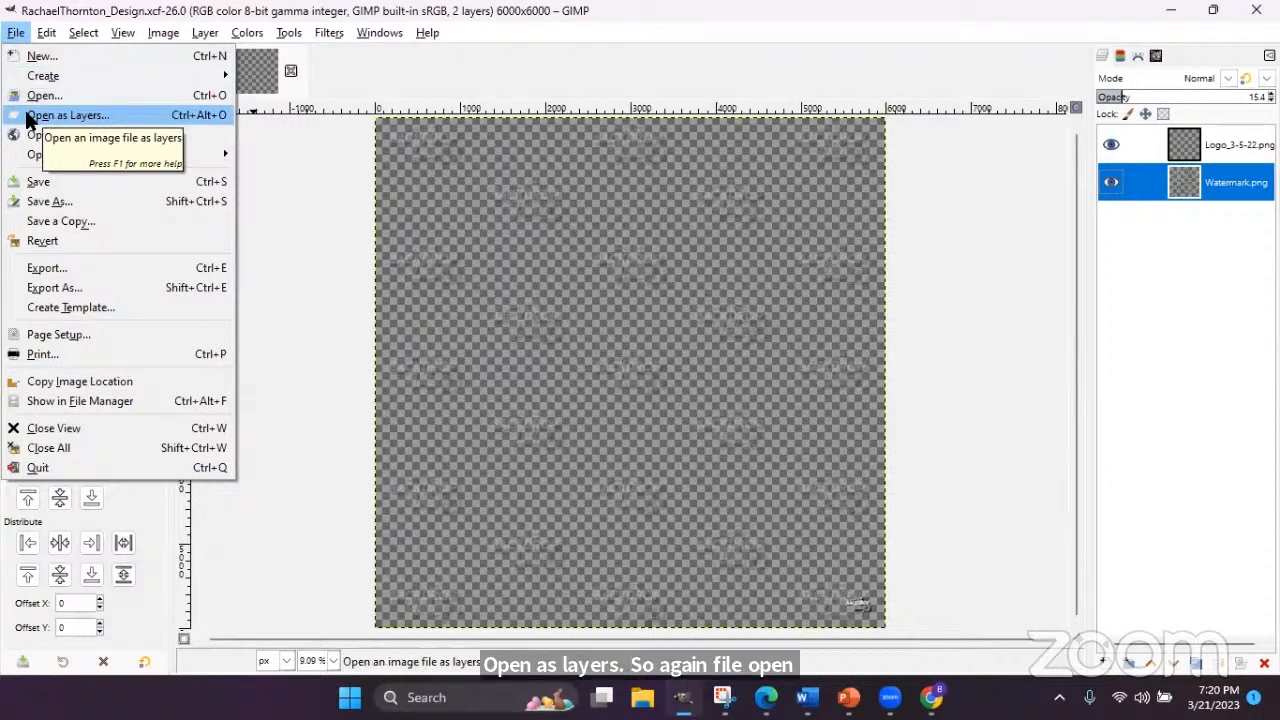
{"action": "left_click", "coordinate": [81, 114]}
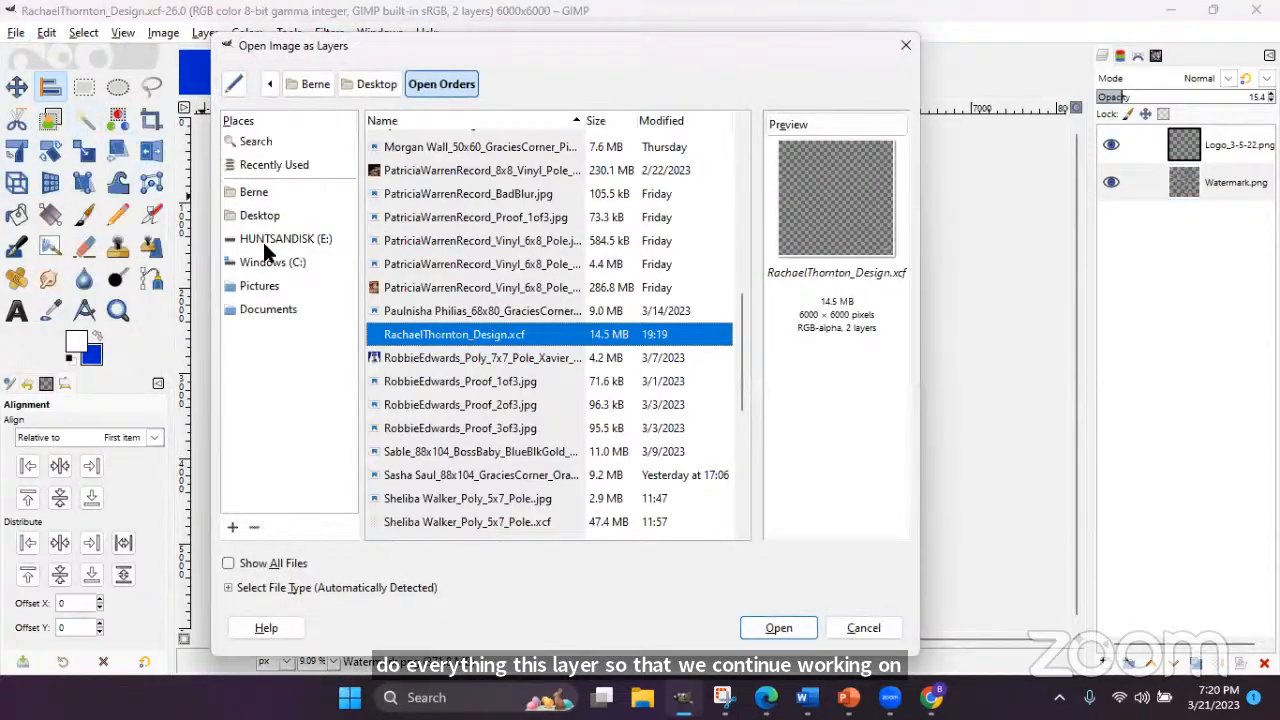
{"action": "left_click", "coordinate": [252, 192]}
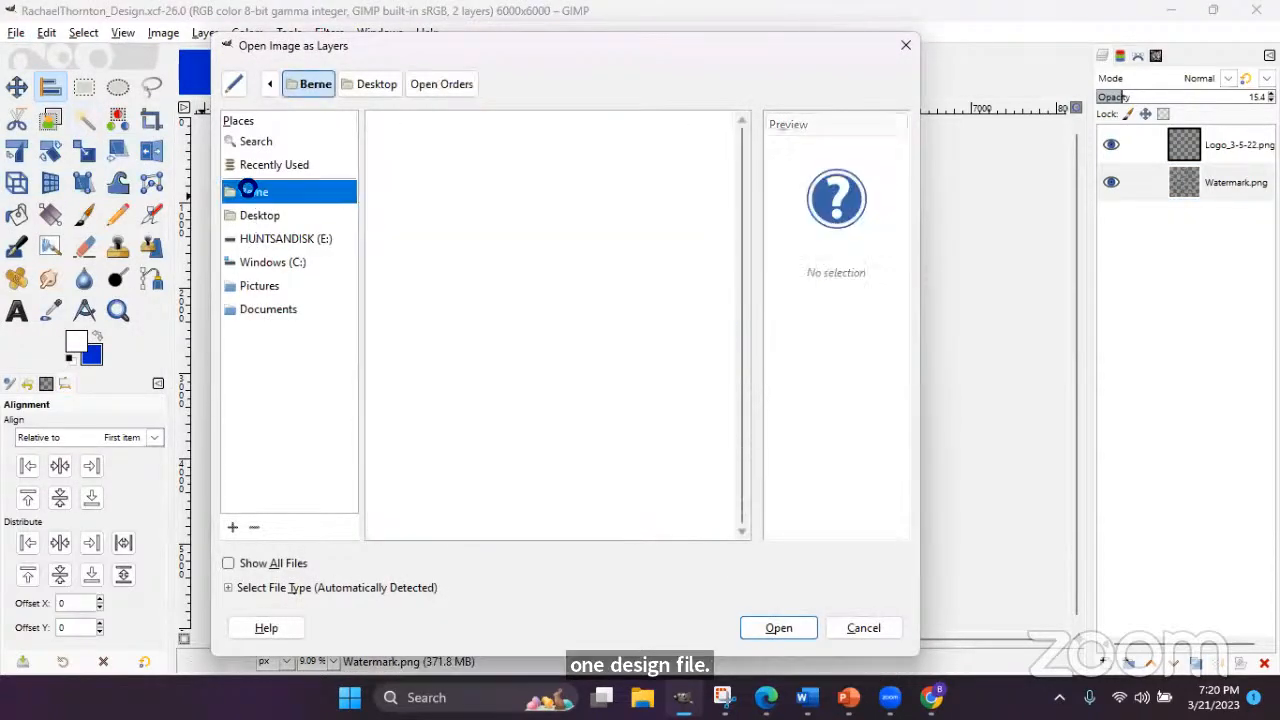
{"action": "double_click", "coordinate": [425, 352]}
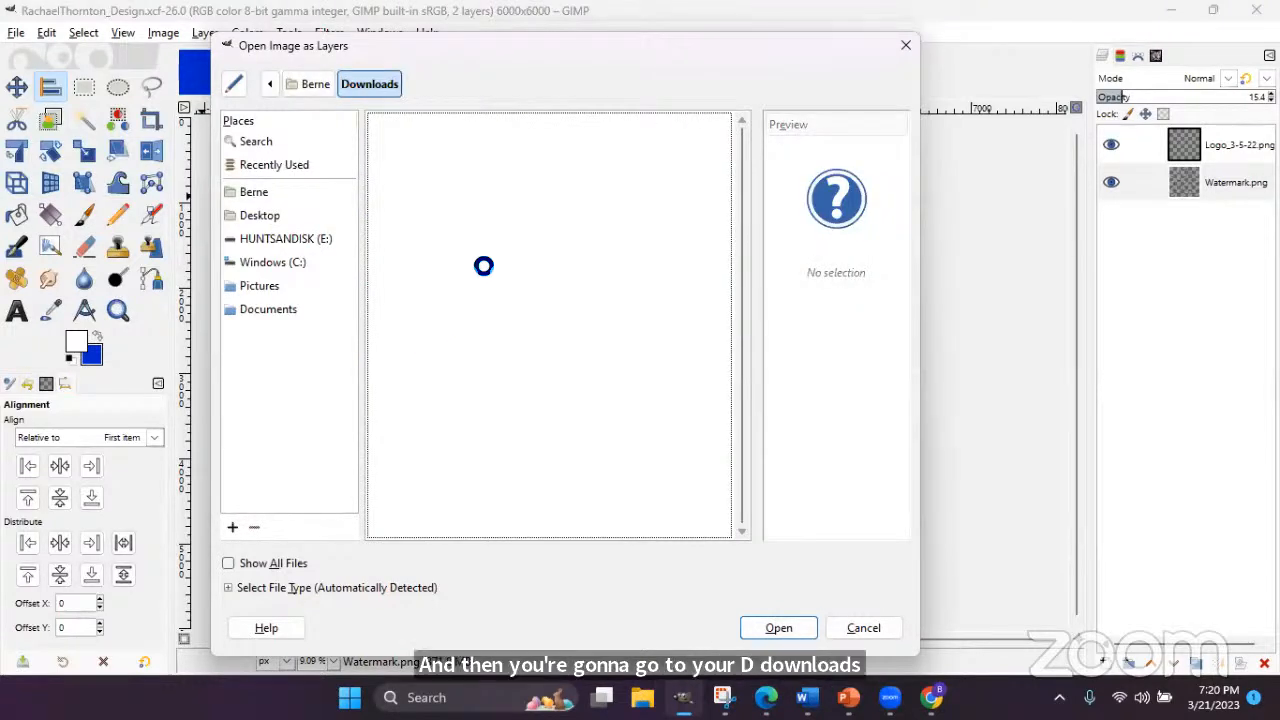
{"action": "left_click", "coordinate": [680, 122]}
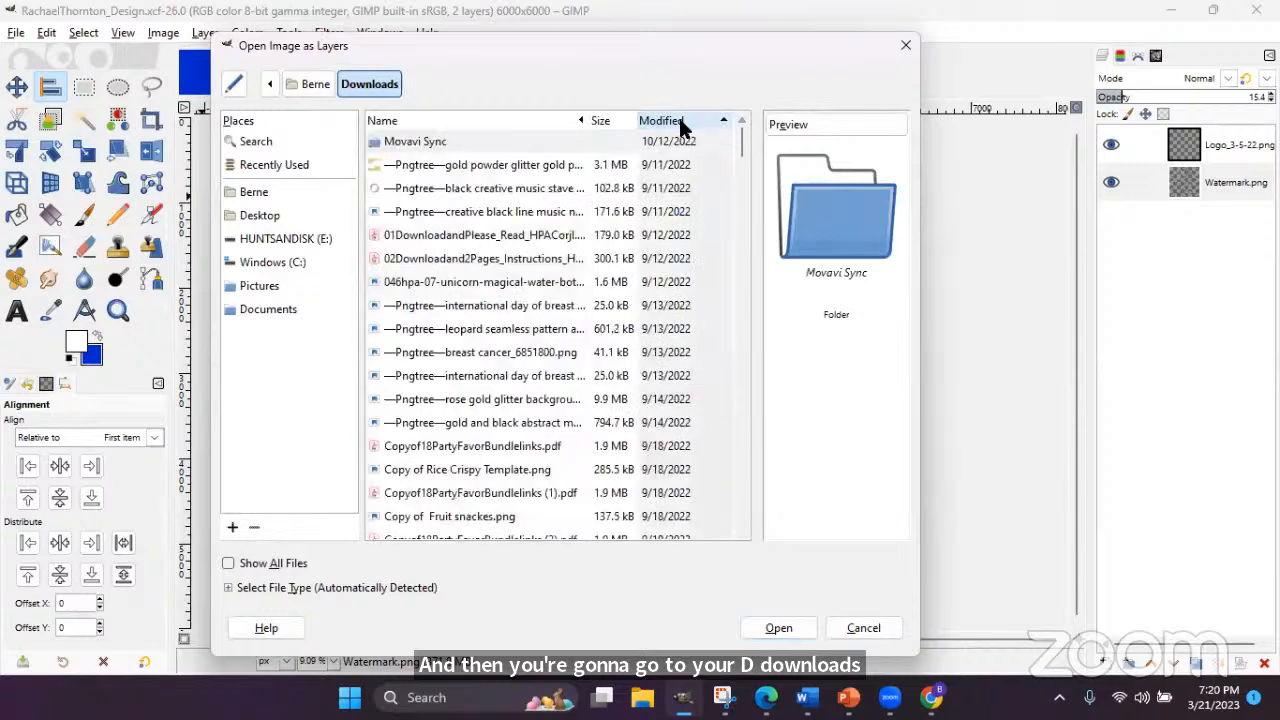
{"action": "left_click", "coordinate": [678, 122]}
{"action": "left_click", "coordinate": [495, 166]}
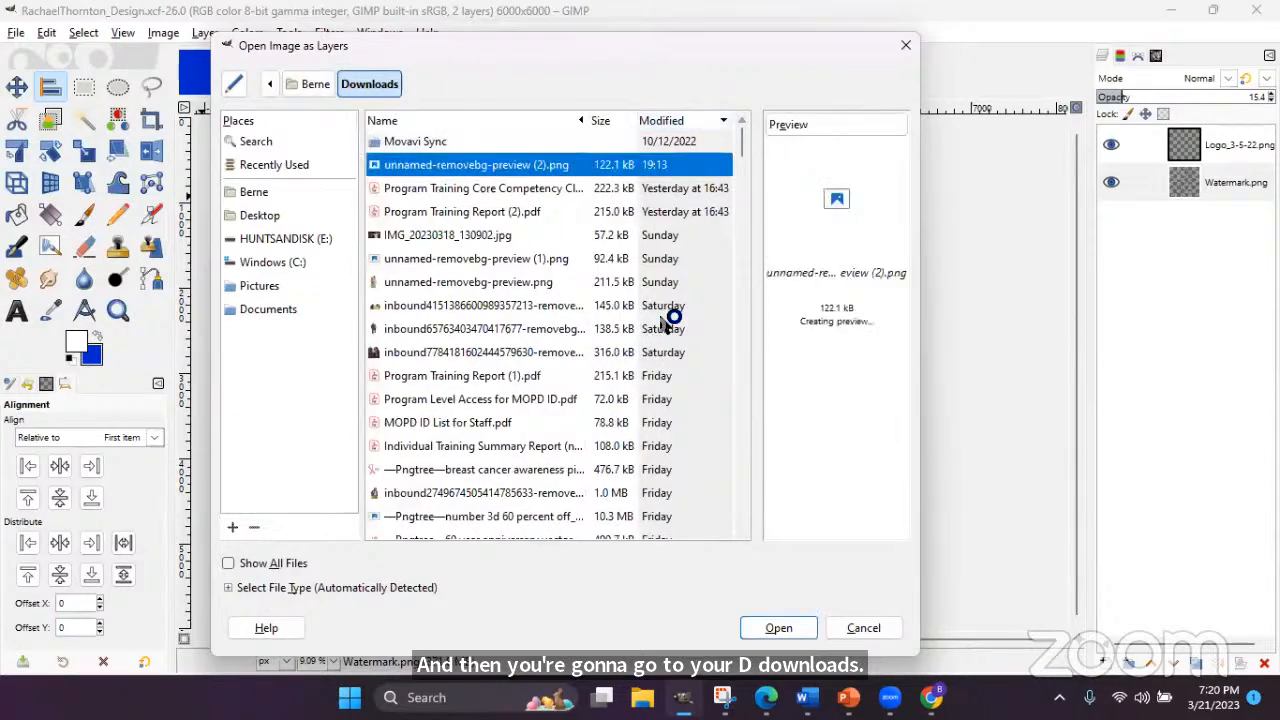
{"action": "left_click", "coordinate": [779, 628]}
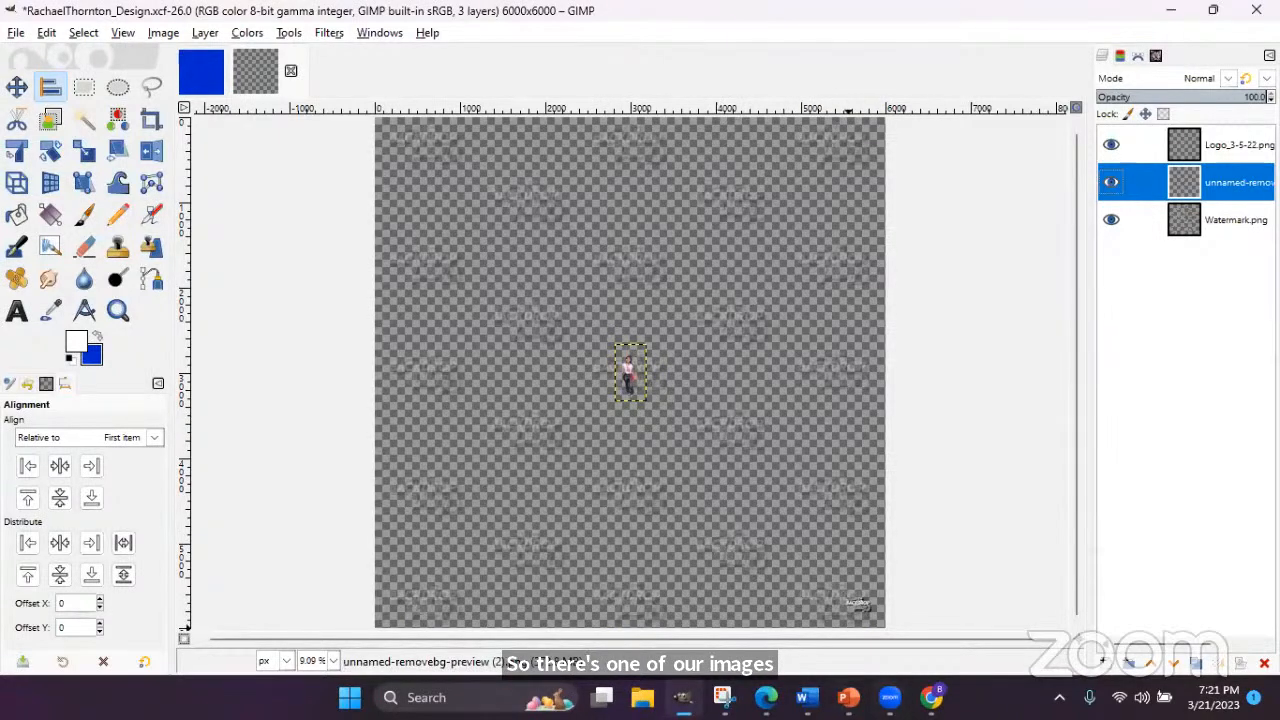
{"action": "mouse_move", "coordinate": [766, 698]}
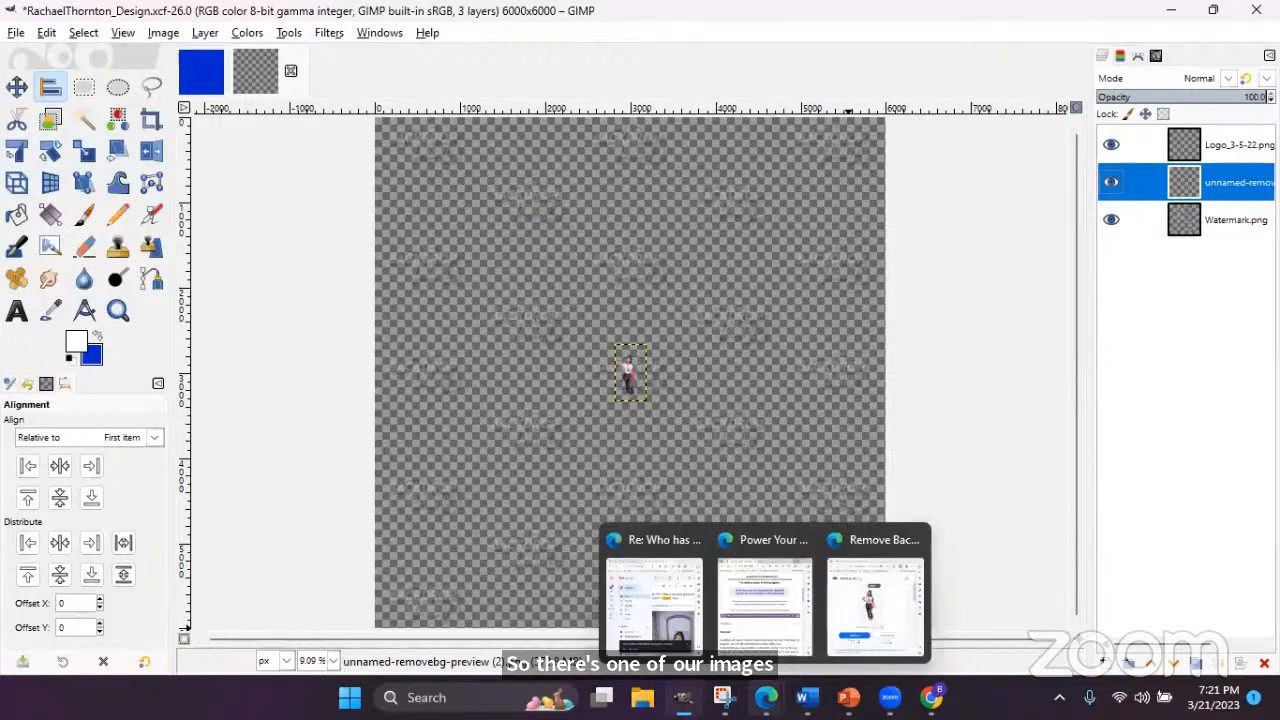
- Drop the second photo from the client's Gmail message onto remove.bg
{"action": "left_click", "coordinate": [862, 608]}
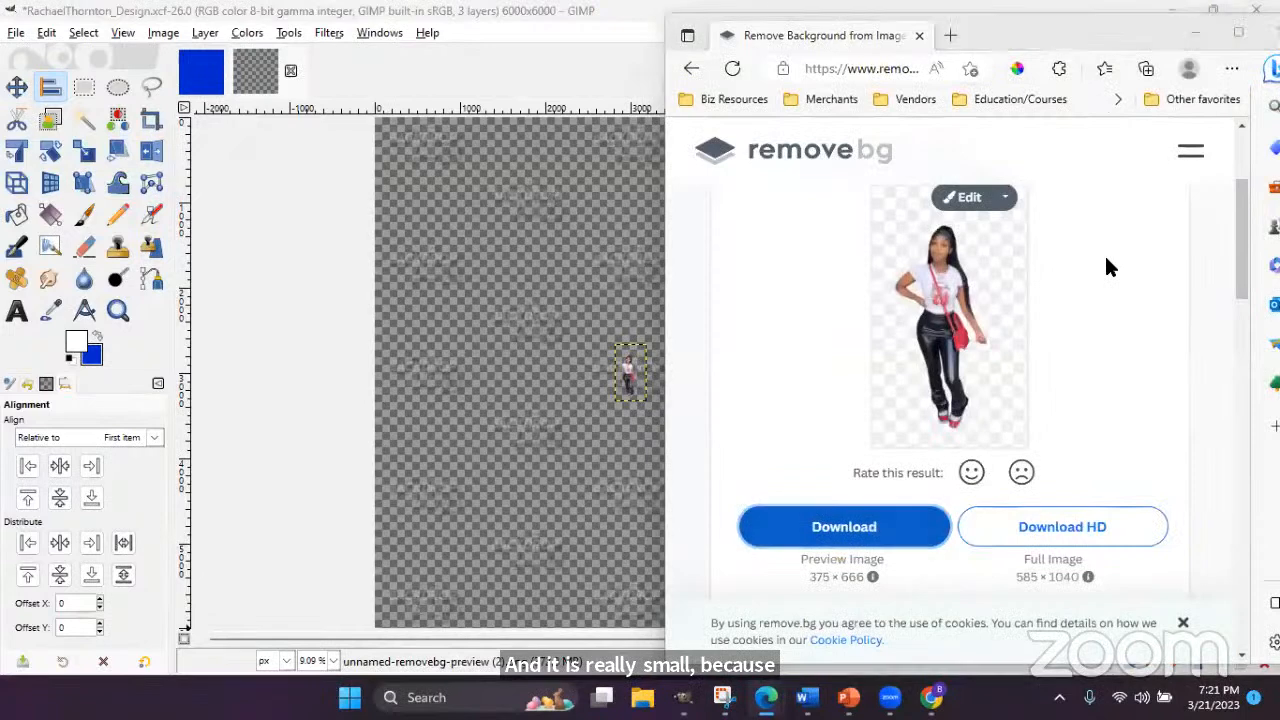
{"action": "mouse_move", "coordinate": [765, 697]}
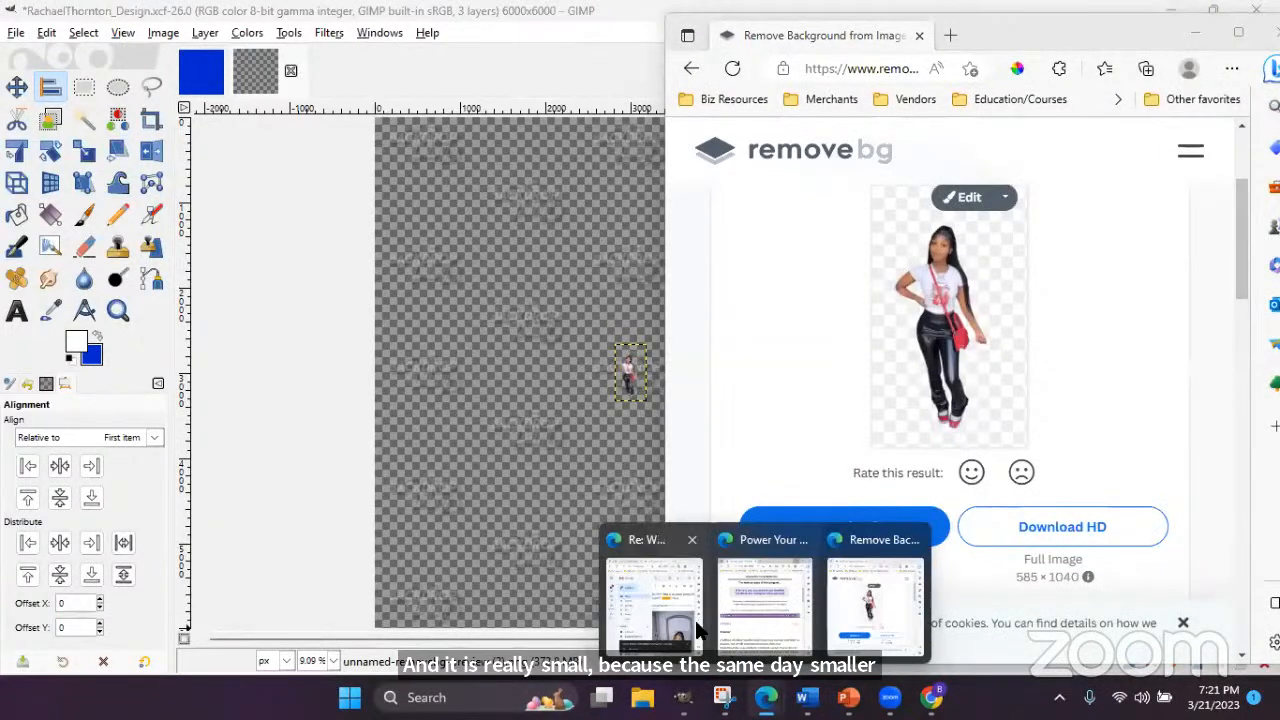
{"action": "left_click", "coordinate": [655, 600]}
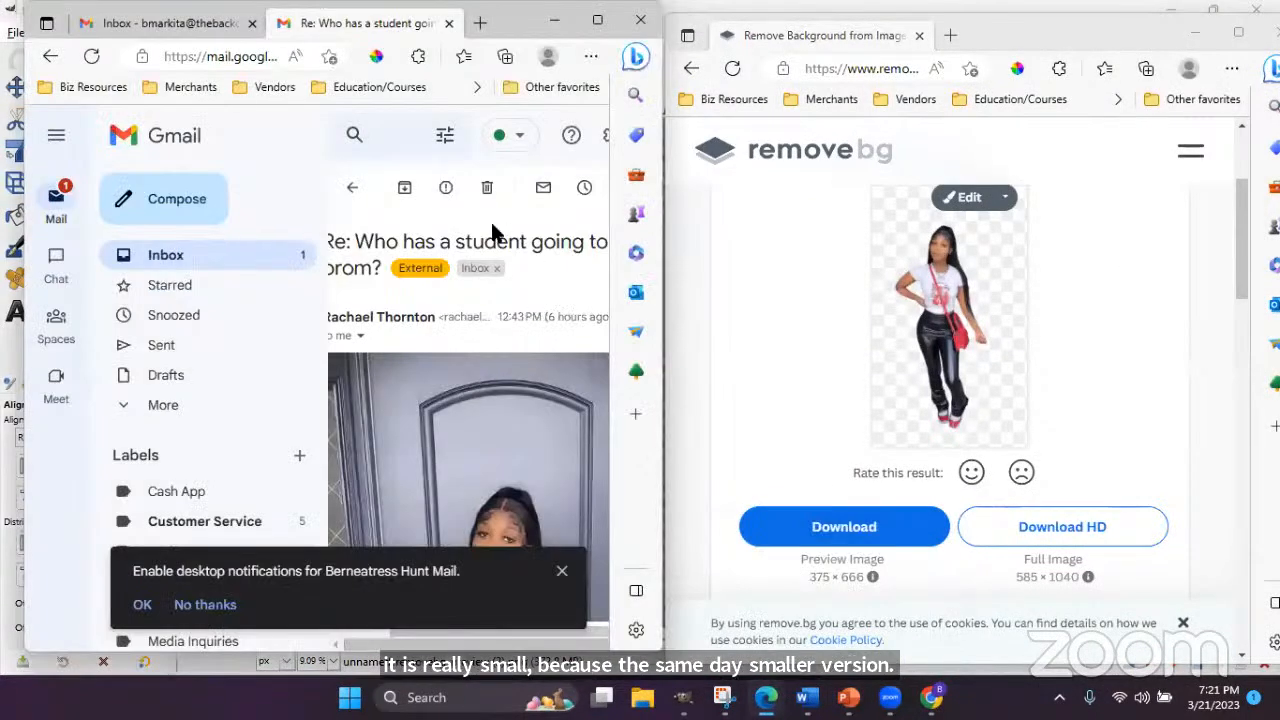
{"action": "scroll", "coordinate": [520, 300], "scroll_direction": "down", "scroll_amount": 5}
{"action": "scroll", "coordinate": [572, 412], "scroll_direction": "down", "scroll_amount": 10}
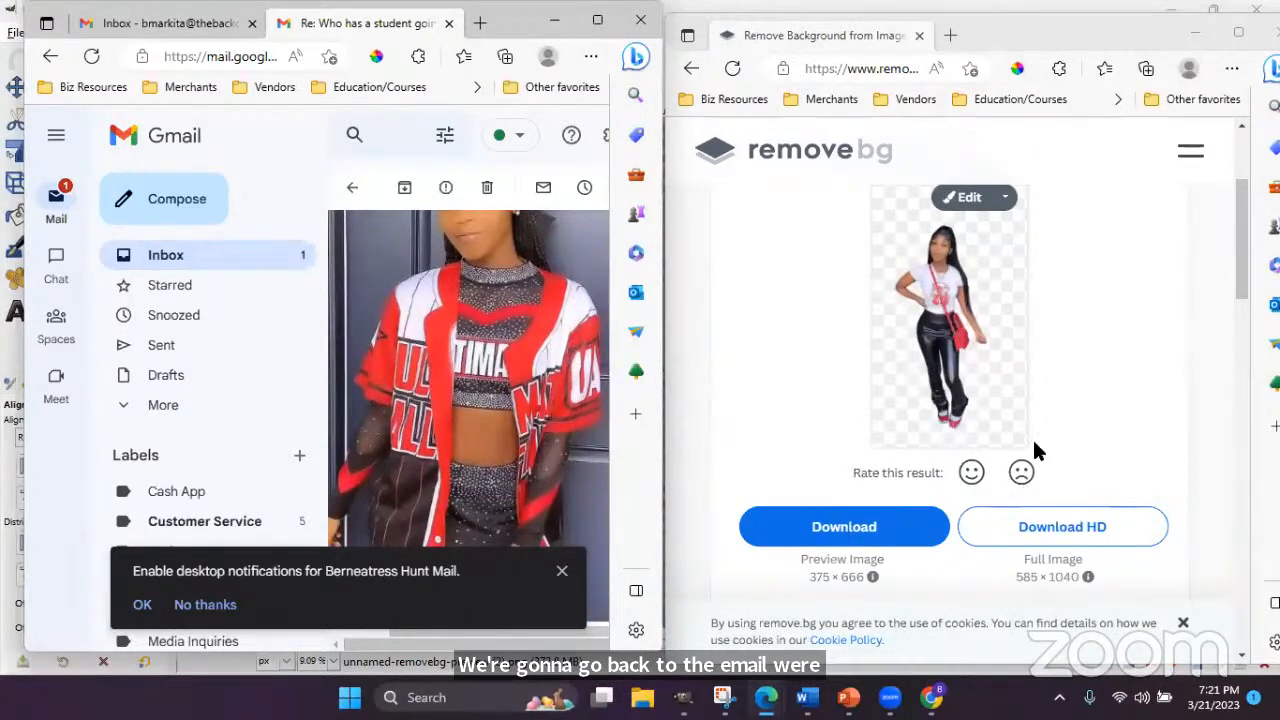
{"action": "scroll", "coordinate": [1034, 440], "scroll_direction": "up", "scroll_amount": 2}
{"action": "left_click_drag", "start_coordinate": [478, 388], "coordinate": [913, 290]}
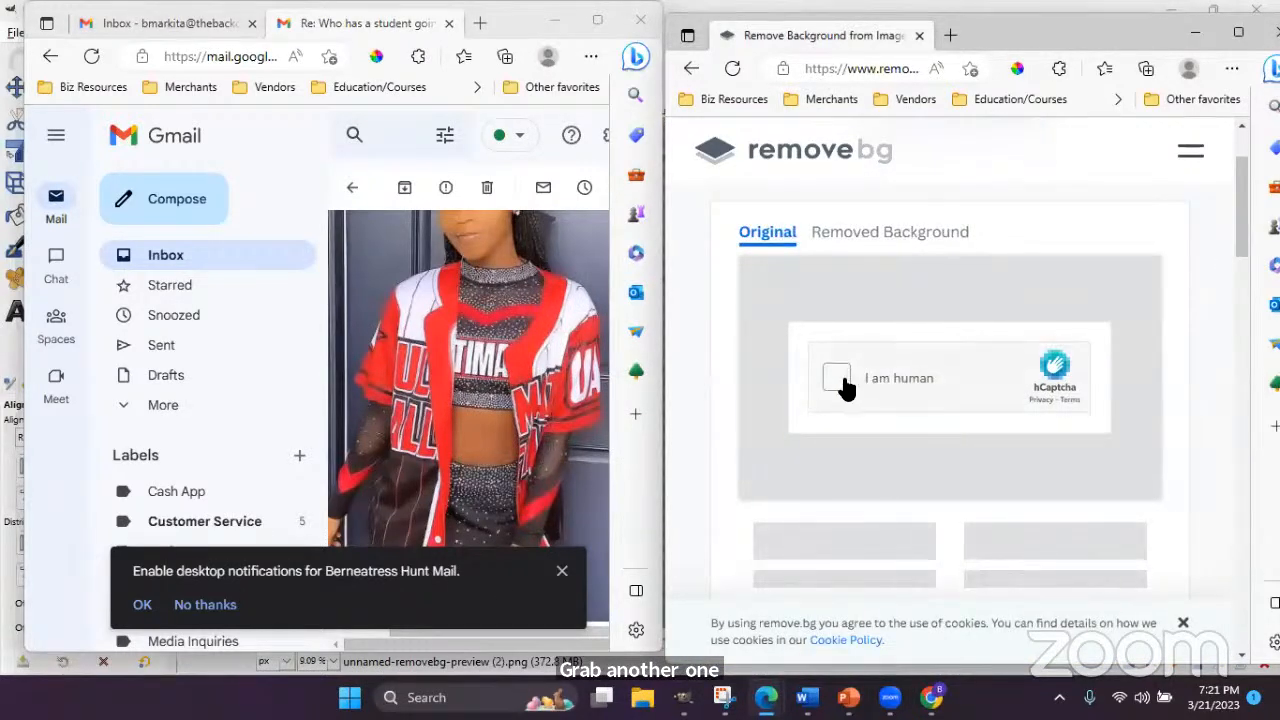
- Pass the hCaptcha check by marking the tall-building images in both sets and submitting
{"action": "left_click", "coordinate": [834, 376]}
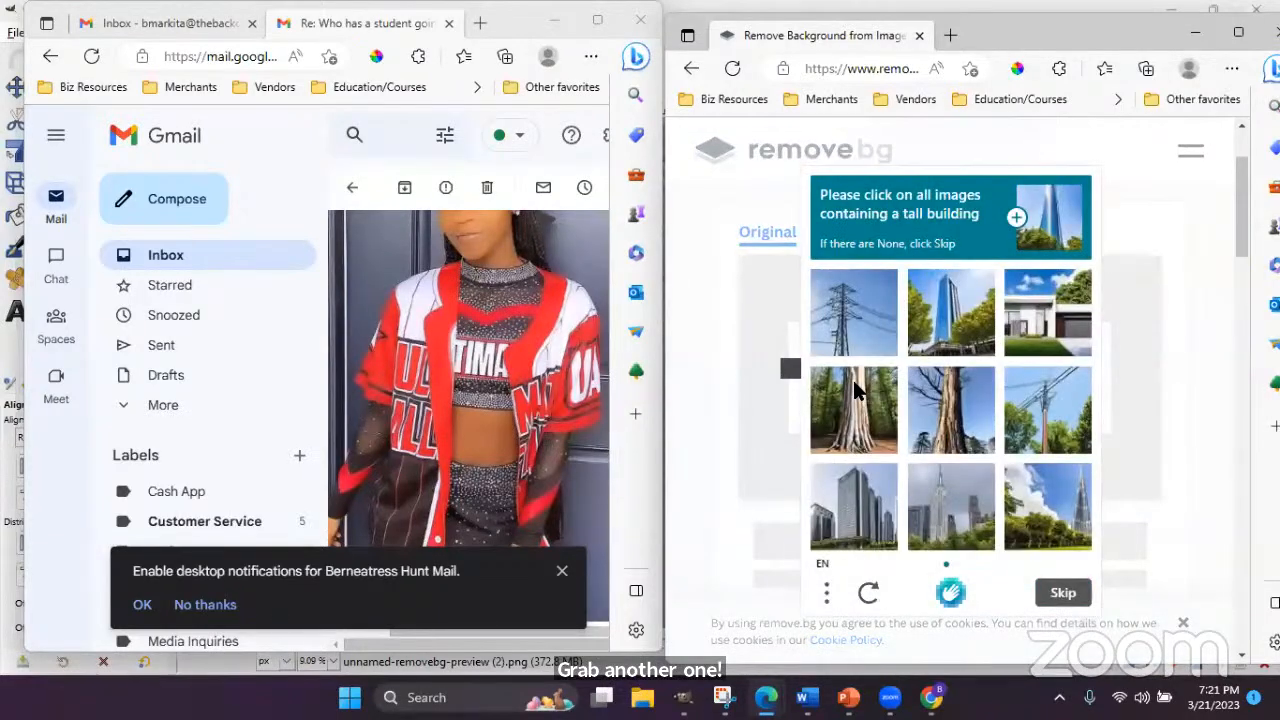
{"action": "left_click", "coordinate": [958, 340]}
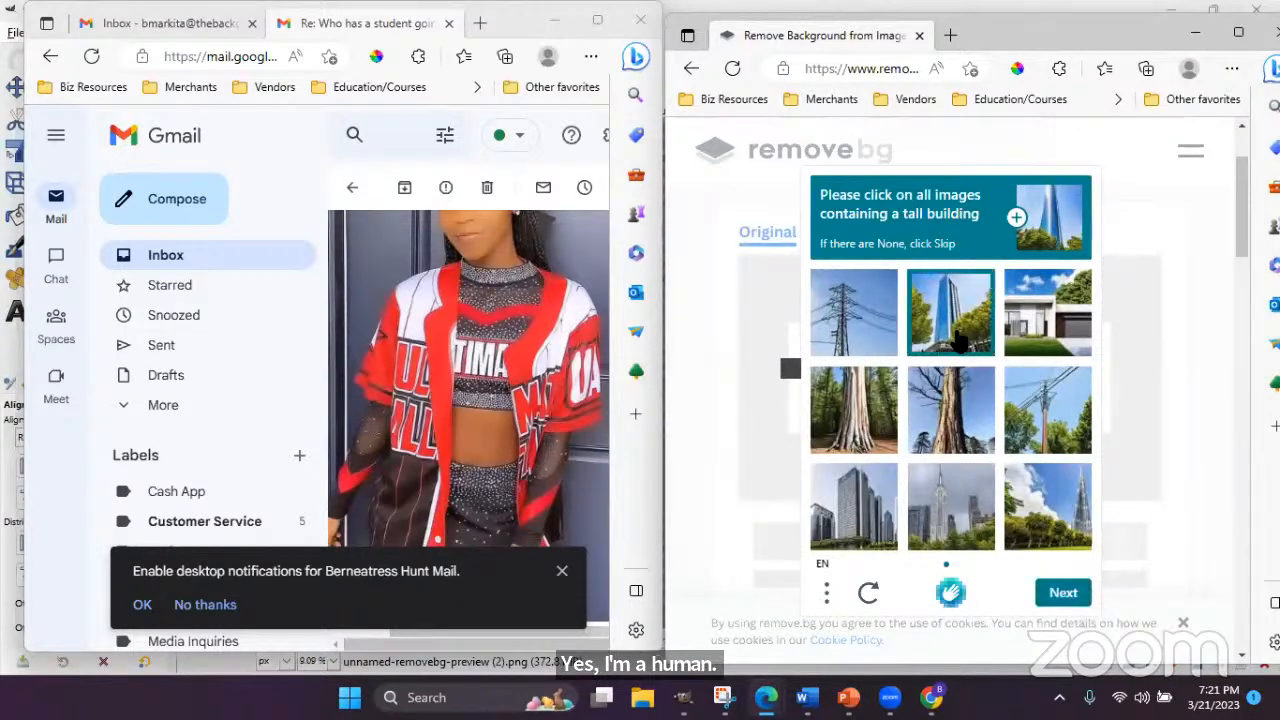
{"action": "left_click", "coordinate": [865, 517]}
{"action": "left_click", "coordinate": [930, 520]}
{"action": "left_click", "coordinate": [1042, 520]}
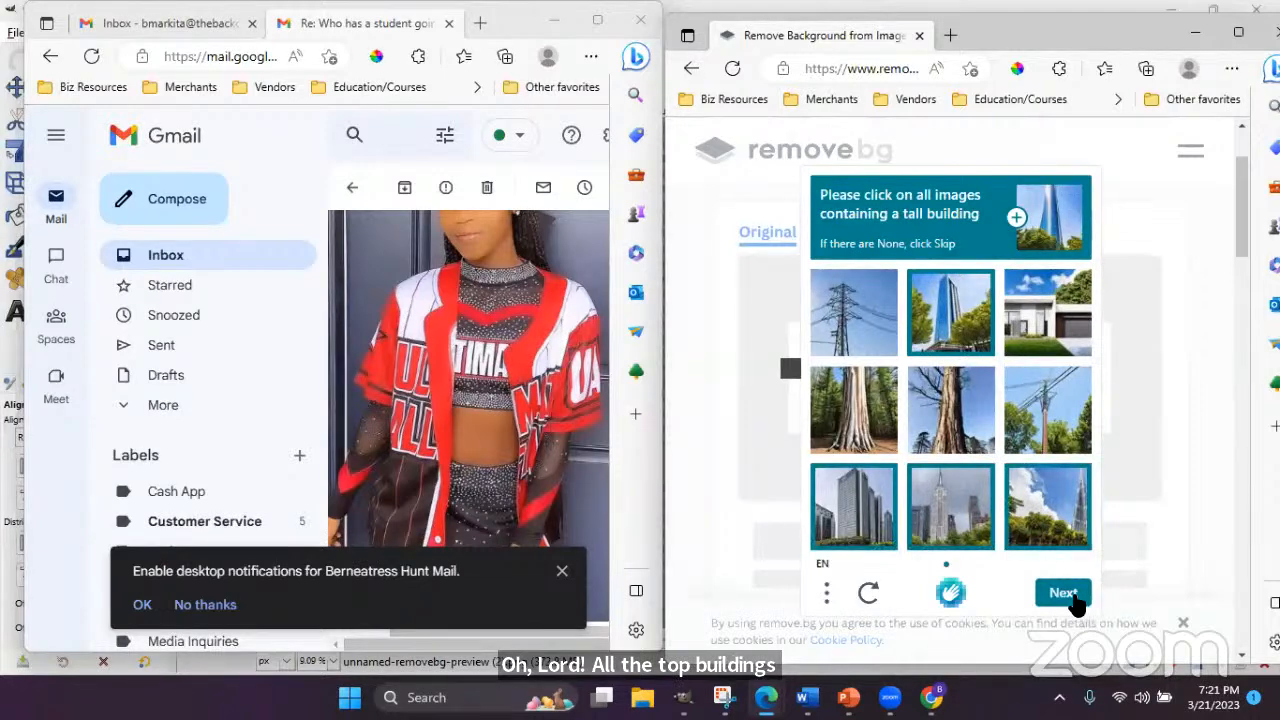
{"action": "left_click", "coordinate": [1070, 595]}
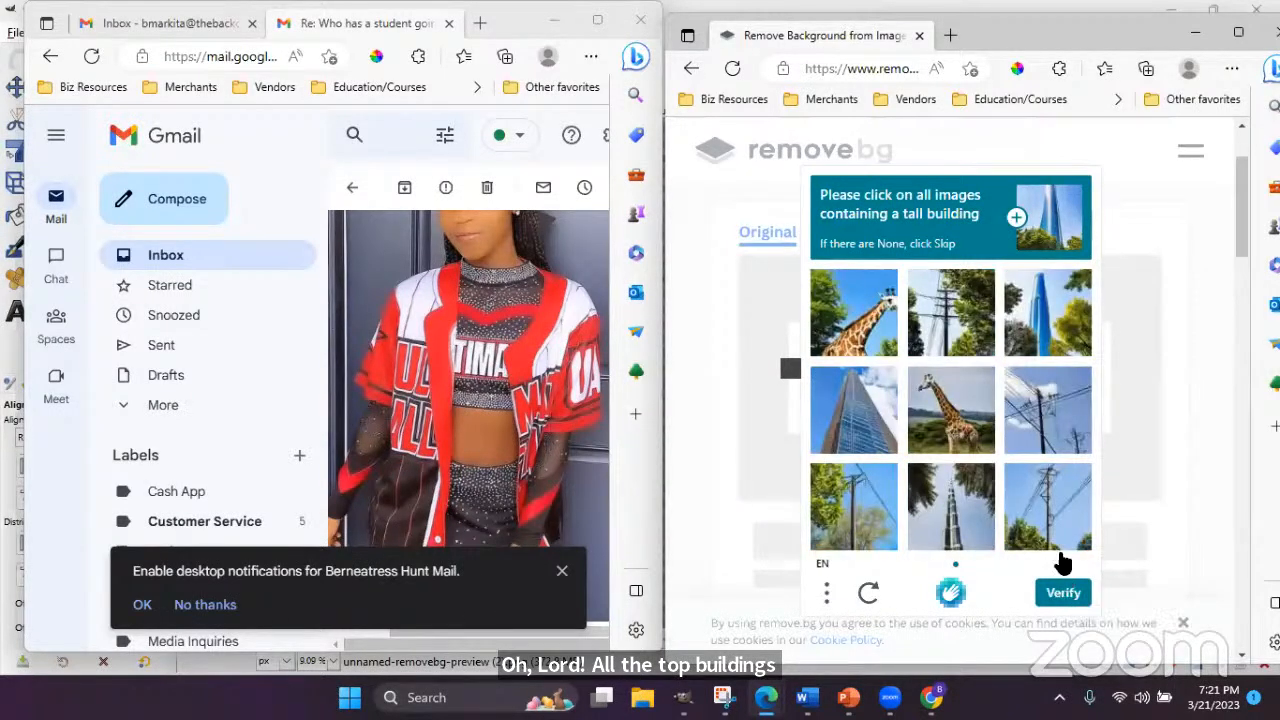
{"action": "left_click", "coordinate": [1058, 330]}
{"action": "left_click", "coordinate": [860, 438]}
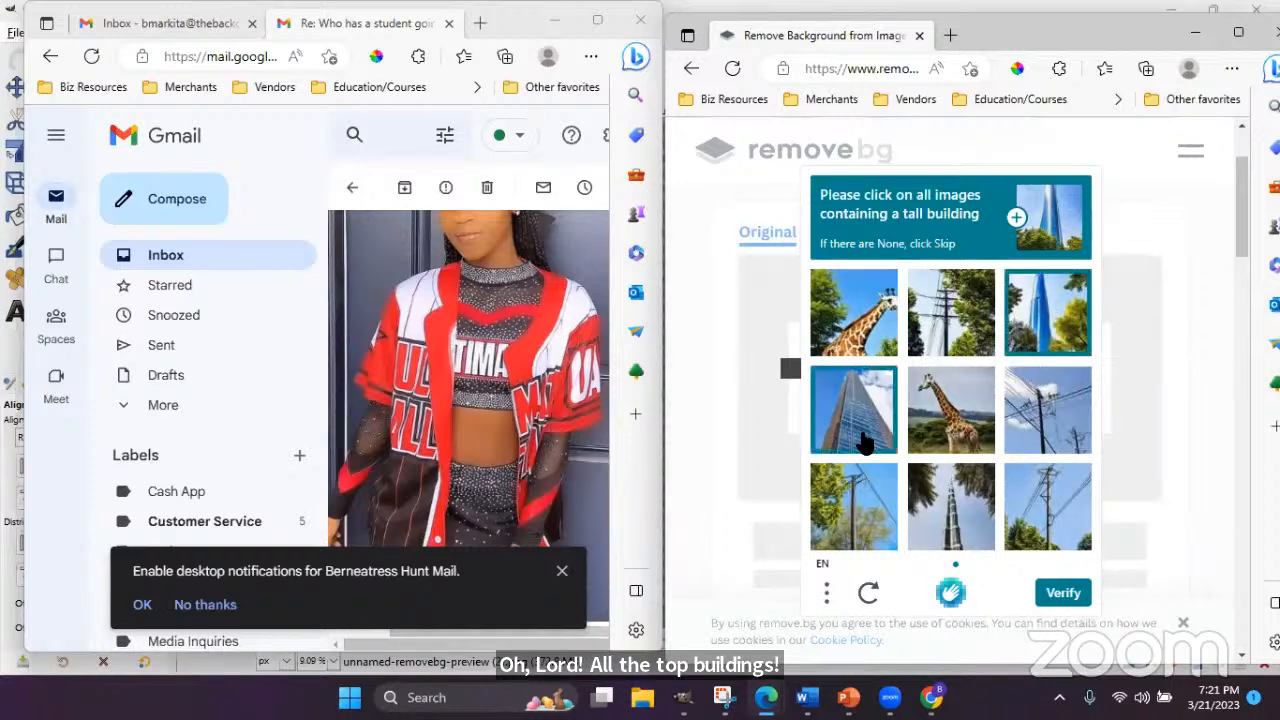
{"action": "left_click", "coordinate": [936, 506]}
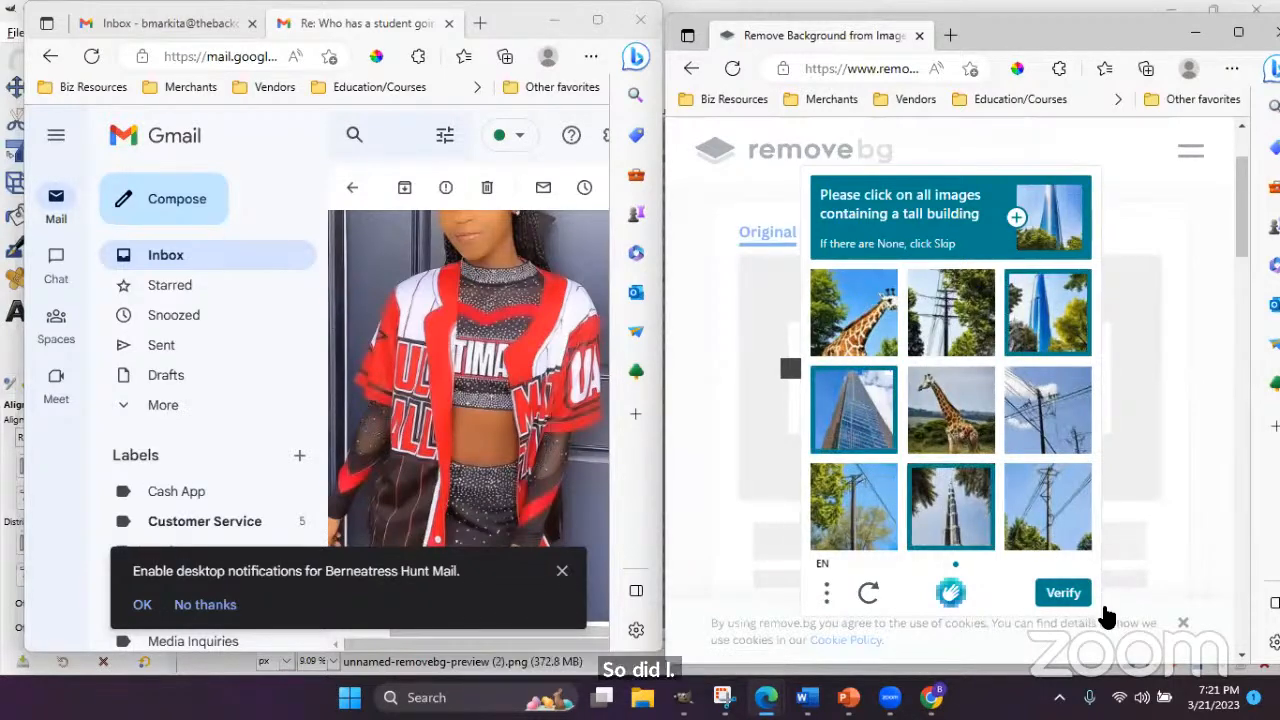
{"action": "left_click", "coordinate": [1063, 594]}
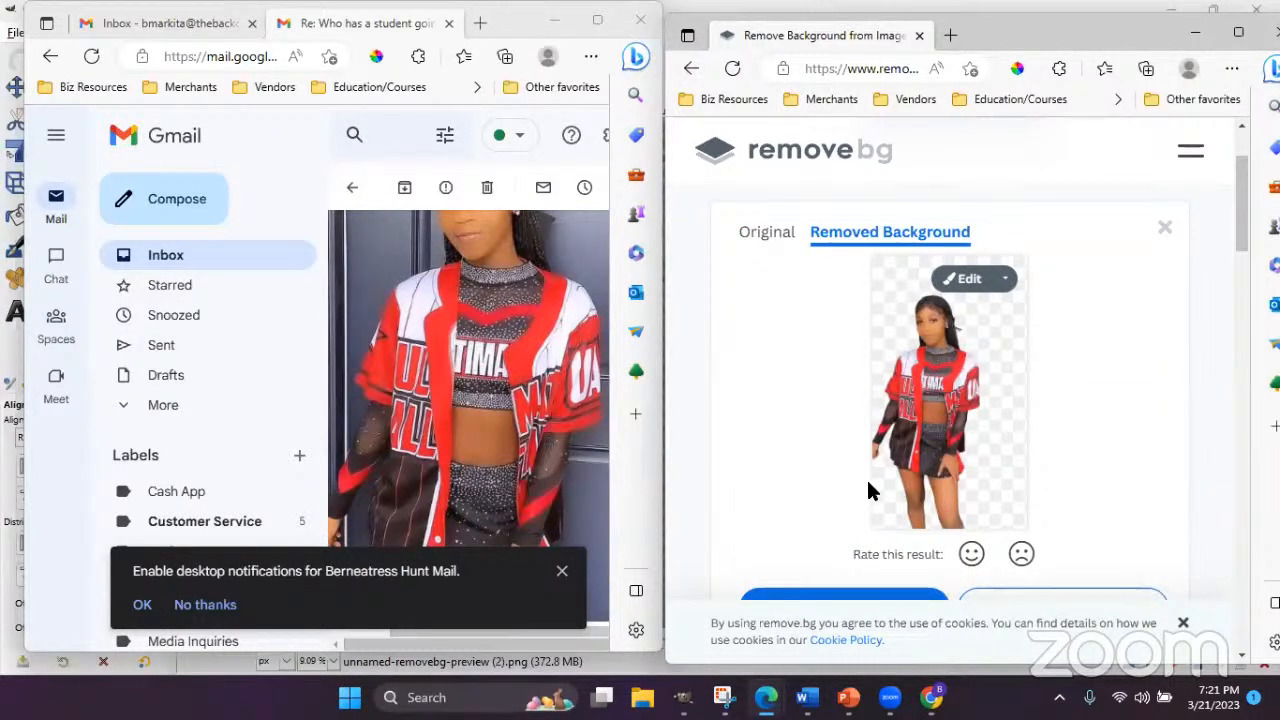
- Cut out the email's selfie in remove.bg and download it as unnamed-removebg-preview (4).png
{"action": "scroll", "coordinate": [857, 545], "scroll_direction": "down", "scroll_amount": 2}
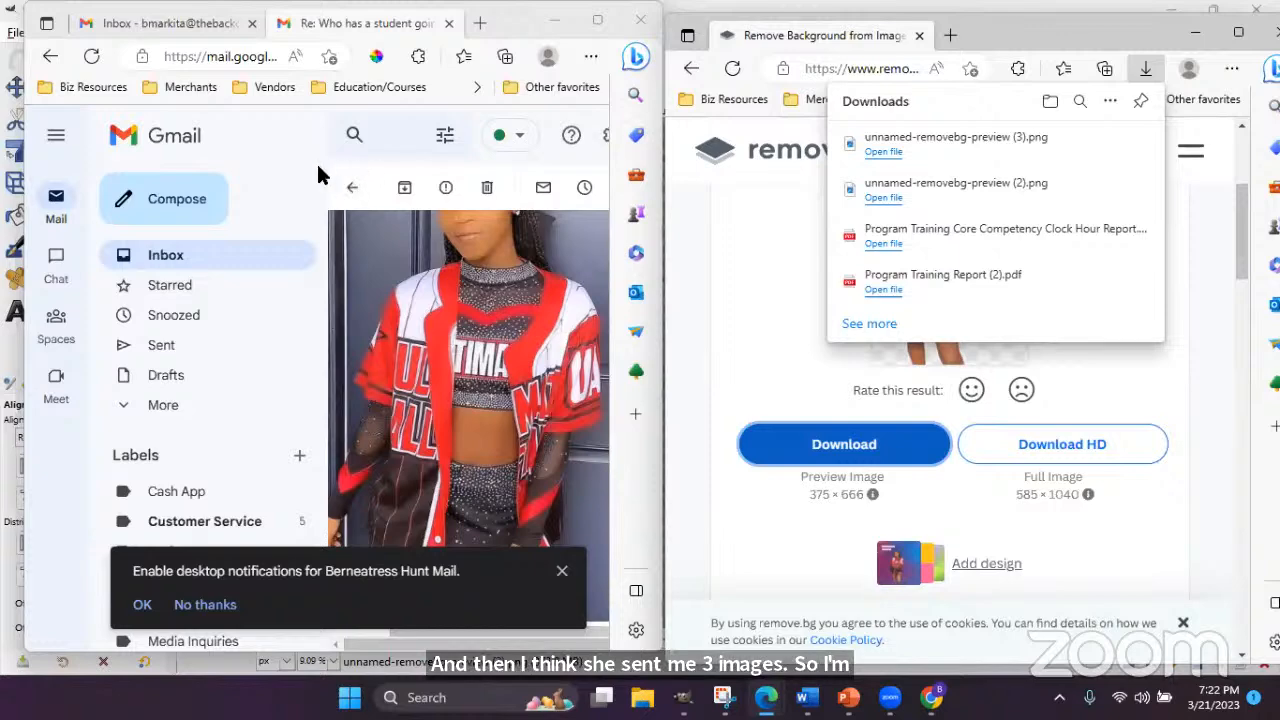
{"action": "scroll", "coordinate": [586, 330], "scroll_direction": "down", "scroll_amount": 5}
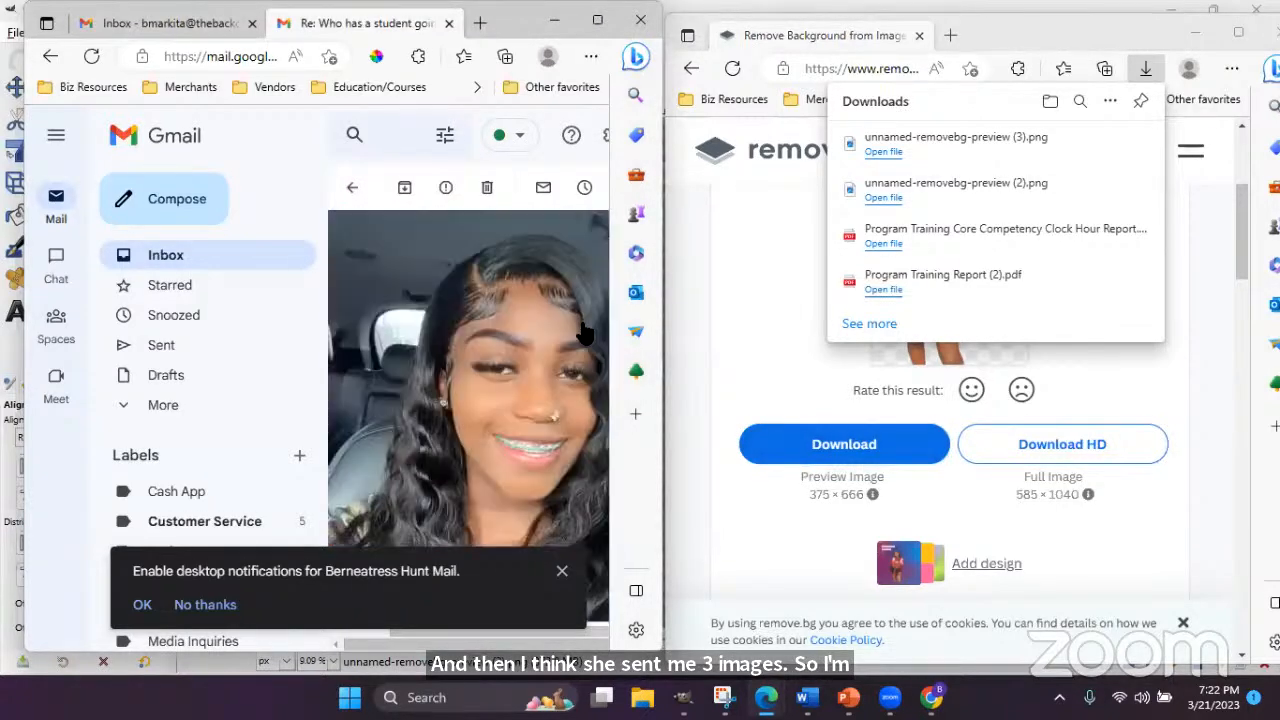
{"action": "left_click", "coordinate": [1071, 24]}
{"action": "scroll", "coordinate": [938, 322], "scroll_direction": "up", "scroll_amount": 3}
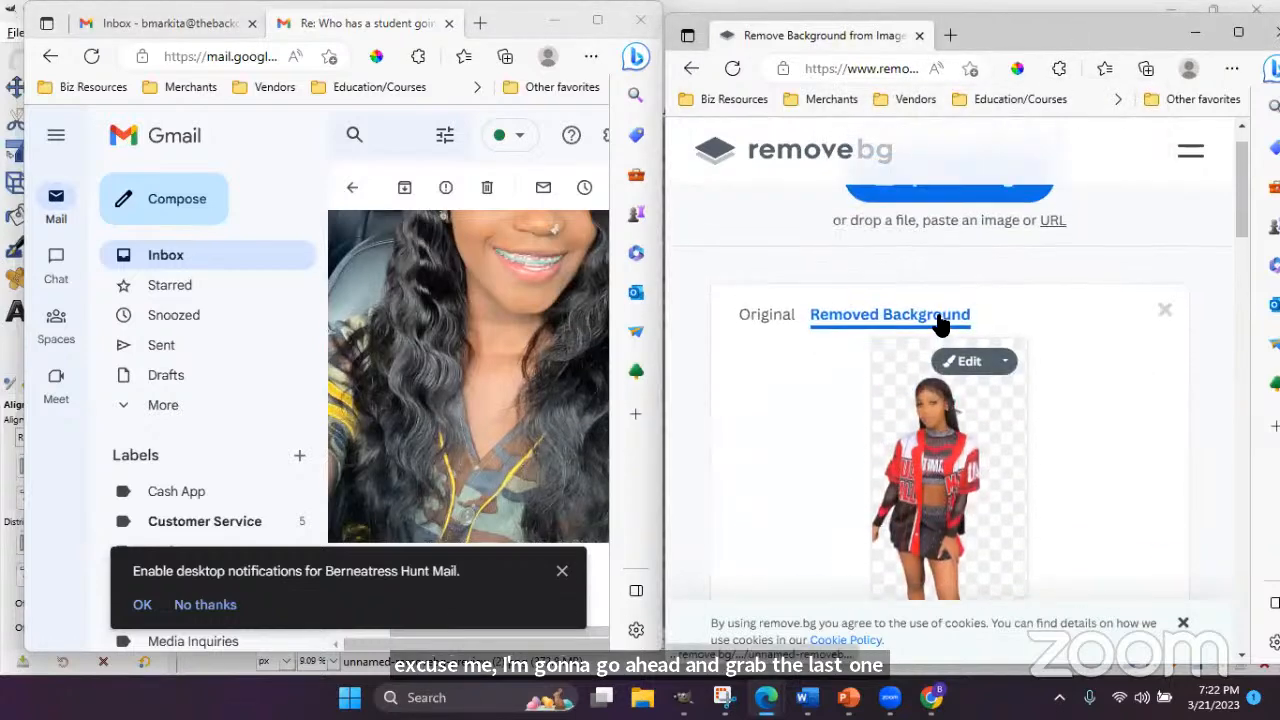
{"action": "left_click_drag", "start_coordinate": [500, 357], "coordinate": [798, 272]}
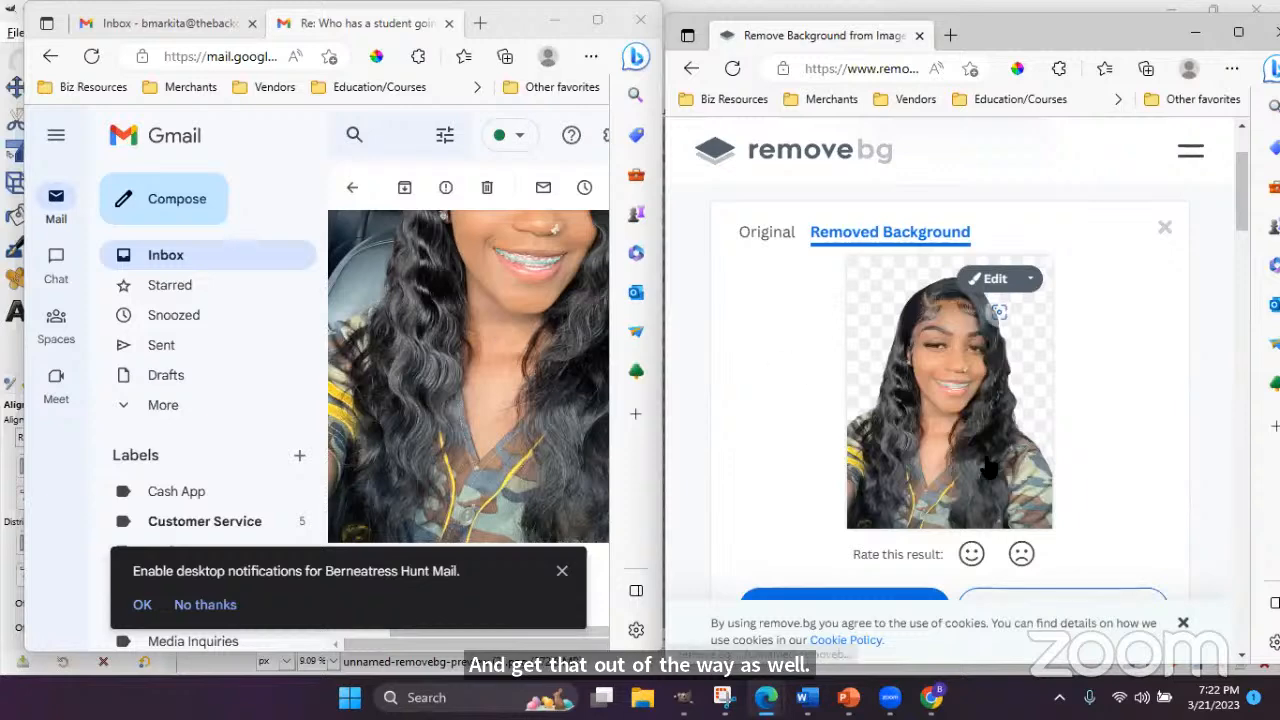
{"action": "scroll", "coordinate": [950, 450], "scroll_direction": "down", "scroll_amount": 2}
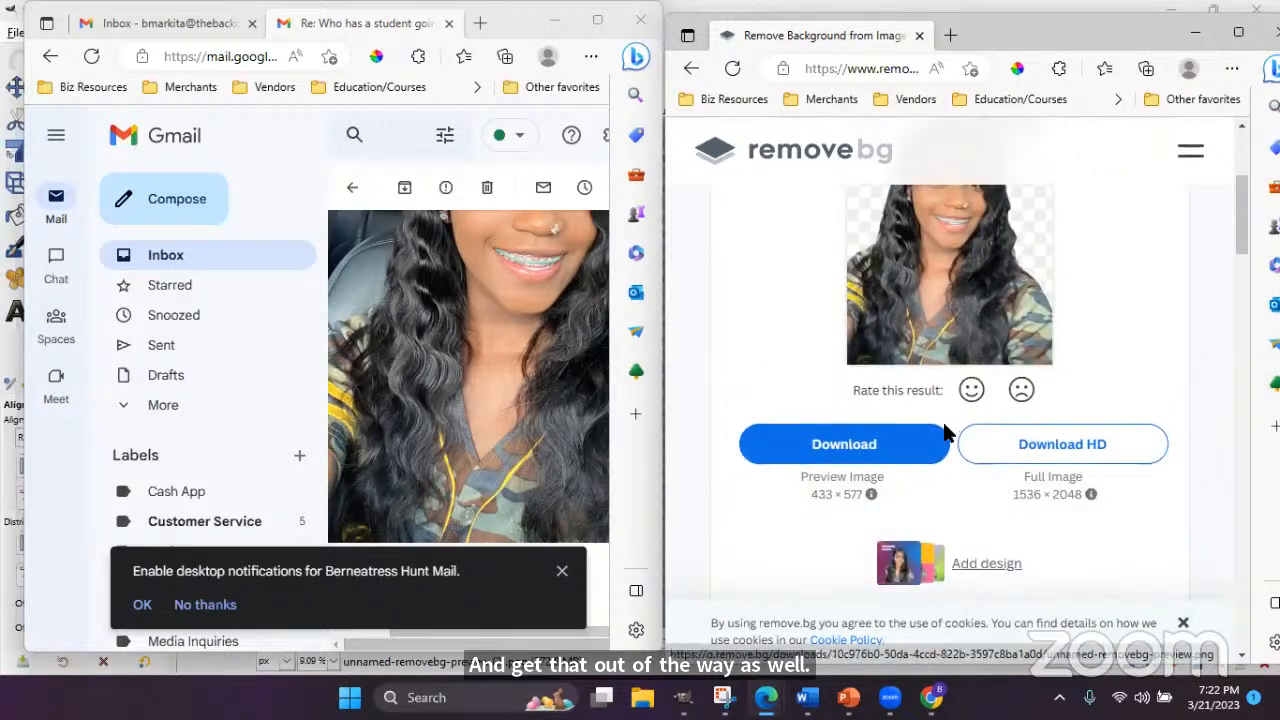
{"action": "left_click", "coordinate": [840, 455]}
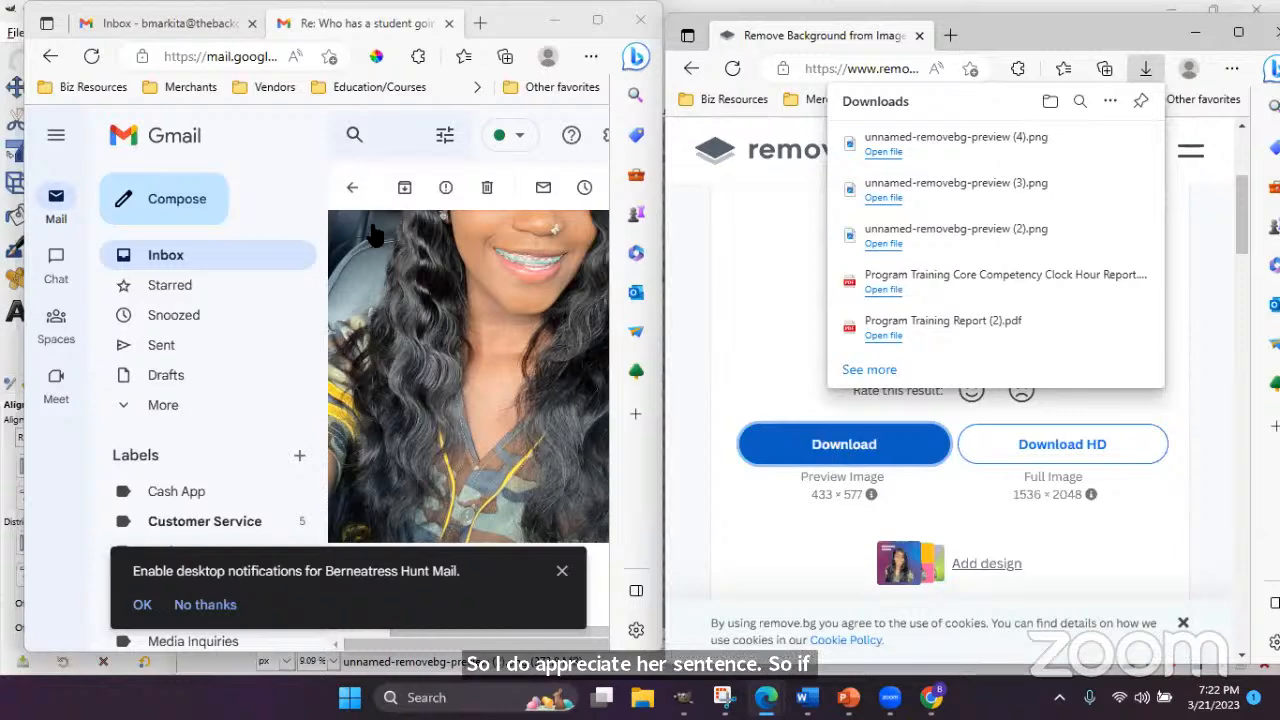
- Bring the Gmail message back to the front and scroll further through it
{"action": "left_click", "coordinate": [322, 180]}
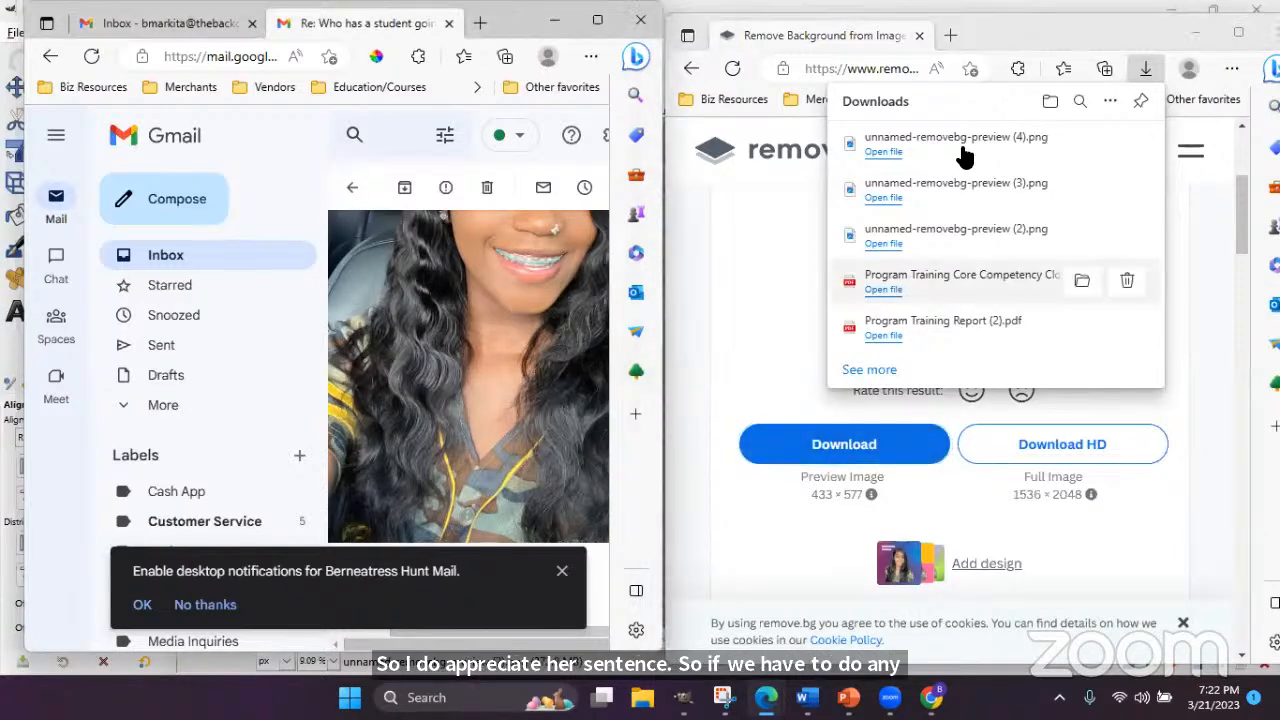
{"action": "scroll", "coordinate": [489, 418], "scroll_direction": "down", "scroll_amount": 3}
{"action": "left_click_drag", "start_coordinate": [450, 585], "coordinate": [386, 630]}
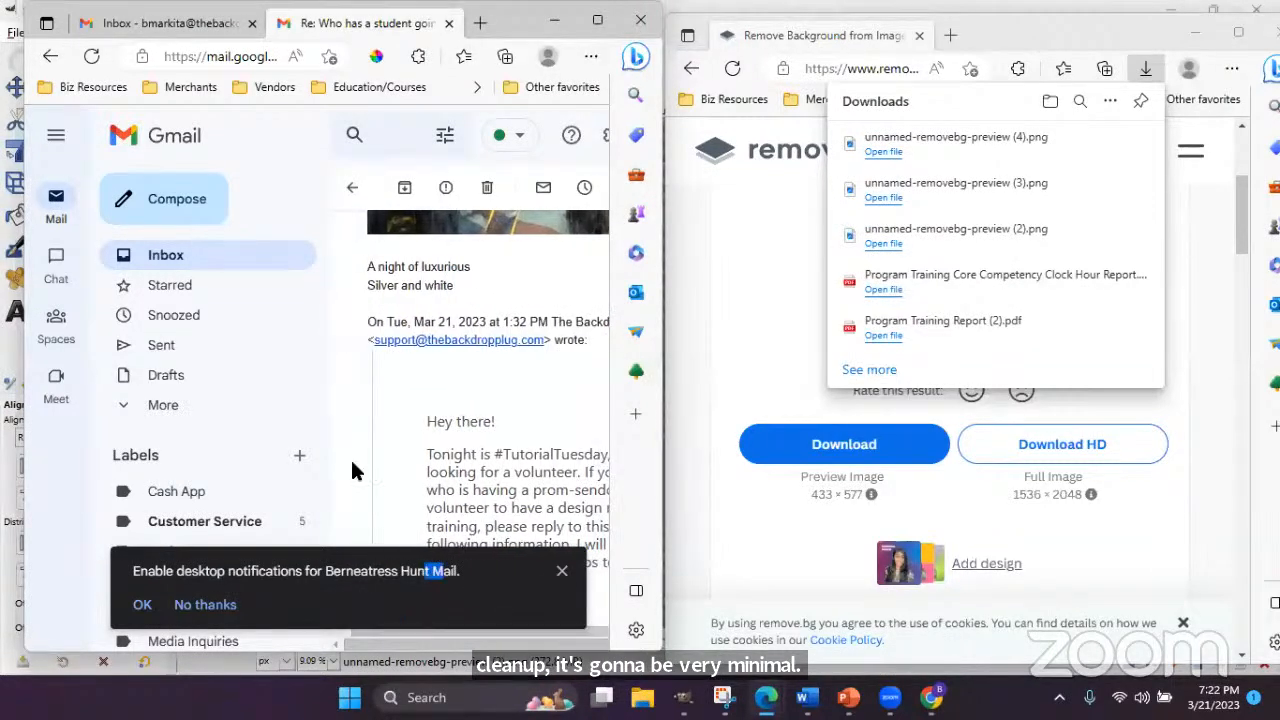
- Bring GIMP forward with the client's 6000×6000 three-layer flyer design in focus
{"action": "mouse_move", "coordinate": [684, 697]}
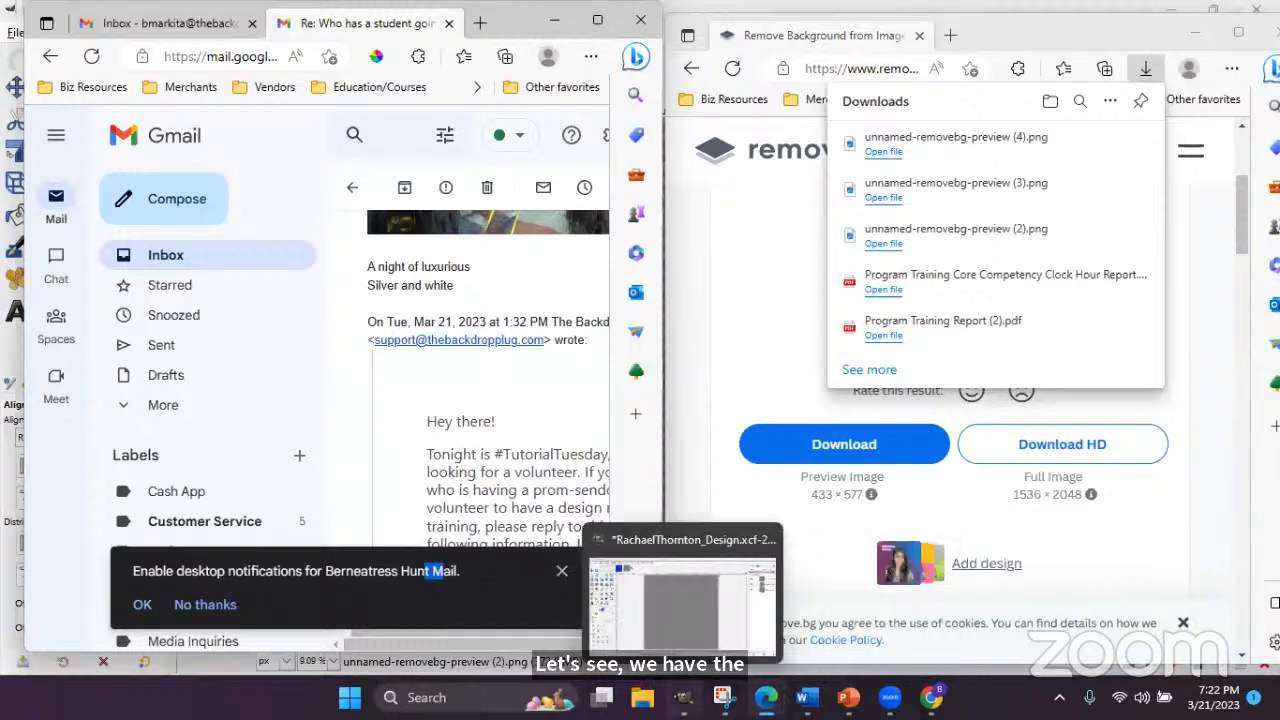
{"action": "left_click", "coordinate": [682, 598]}
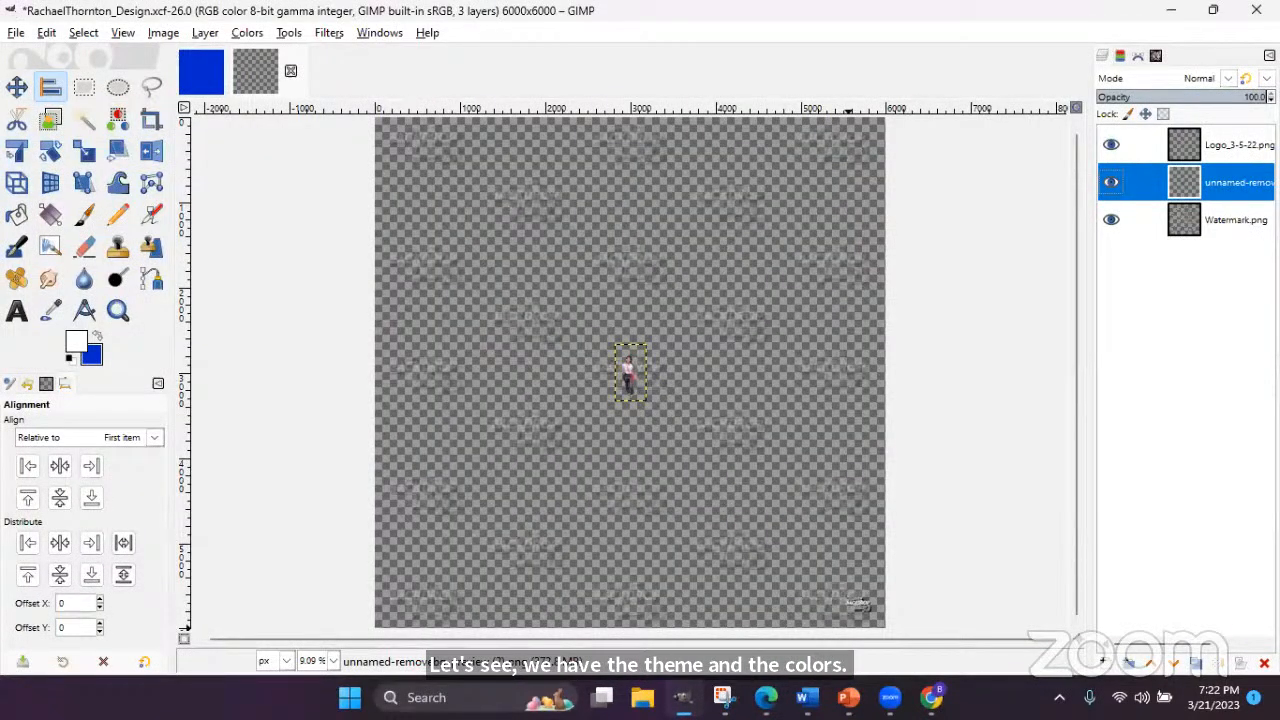
{"action": "left_click", "coordinate": [886, 697]}
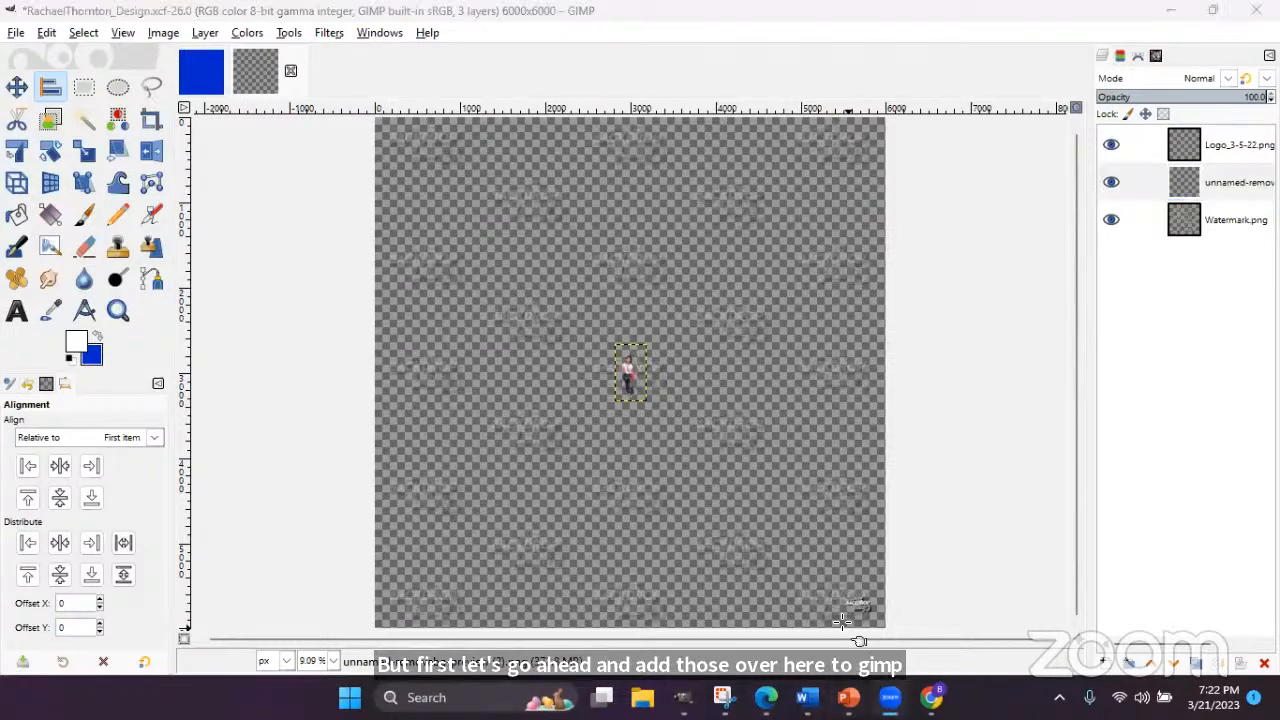
{"action": "left_click", "coordinate": [900, 87]}
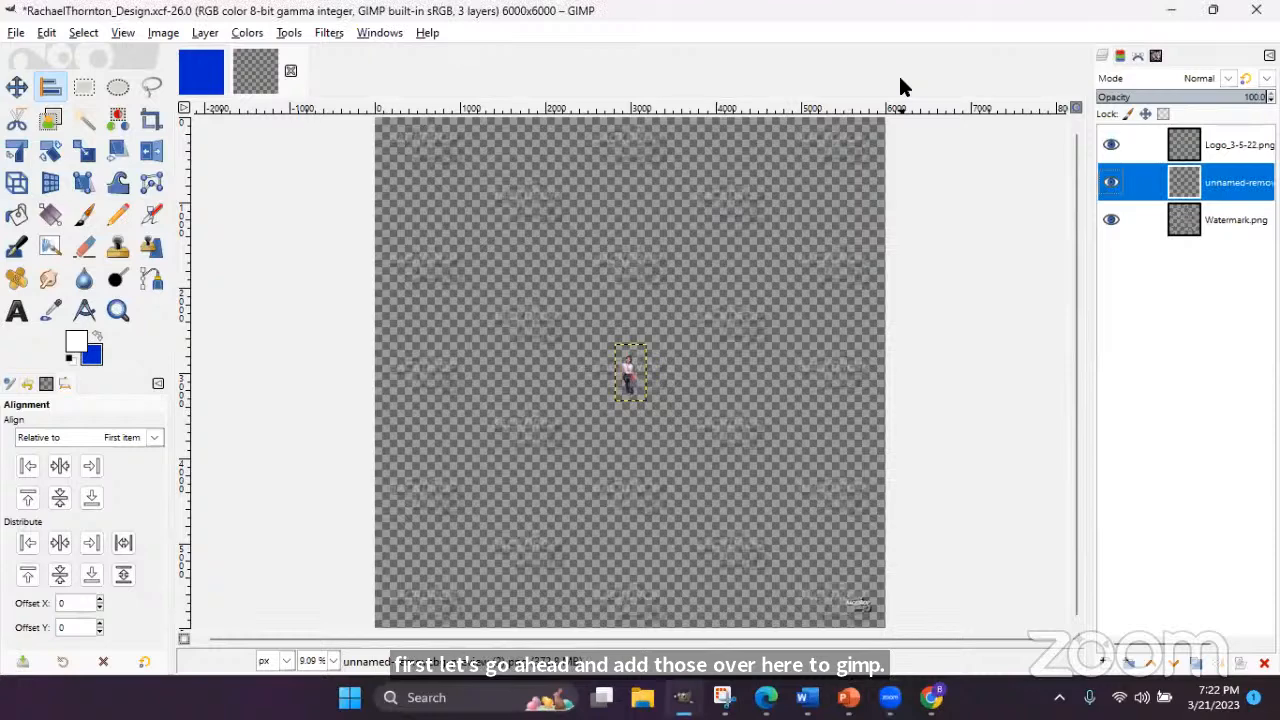
- Open GIMP's File menu, closing a stray menu first, ready to use Open as Layers
{"action": "left_click", "coordinate": [14, 34]}
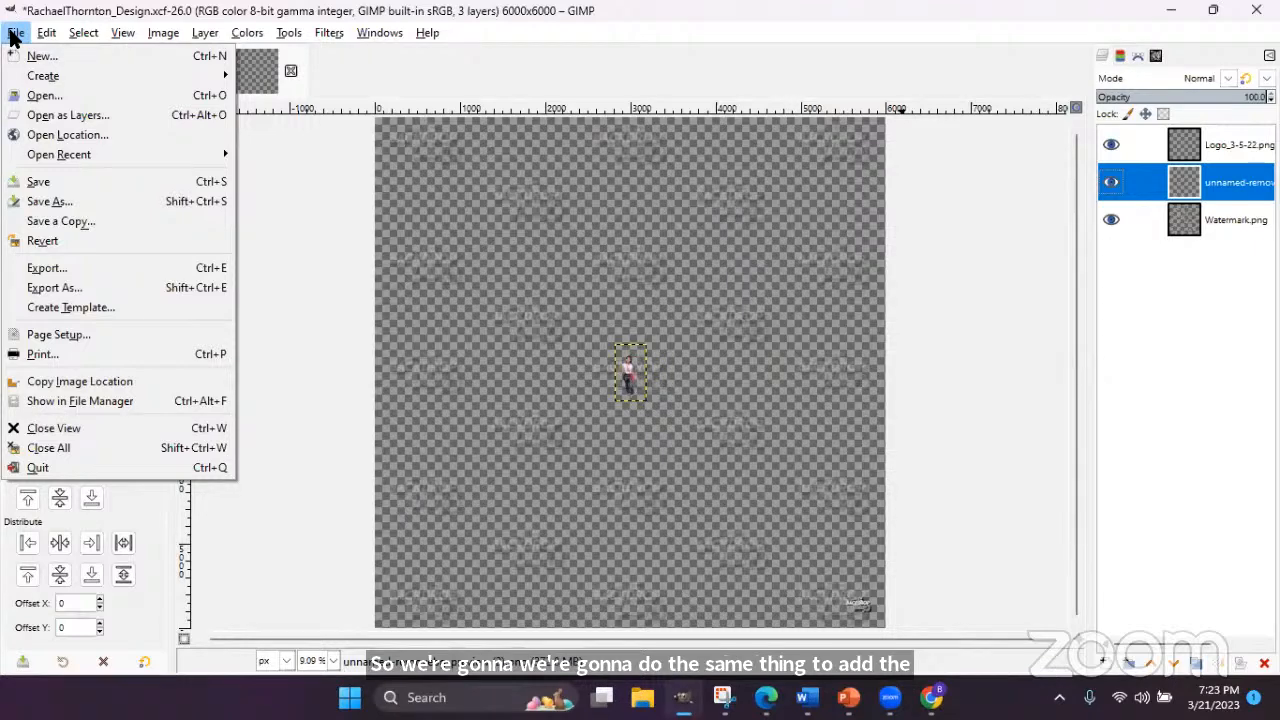
{"action": "left_click", "coordinate": [694, 9]}
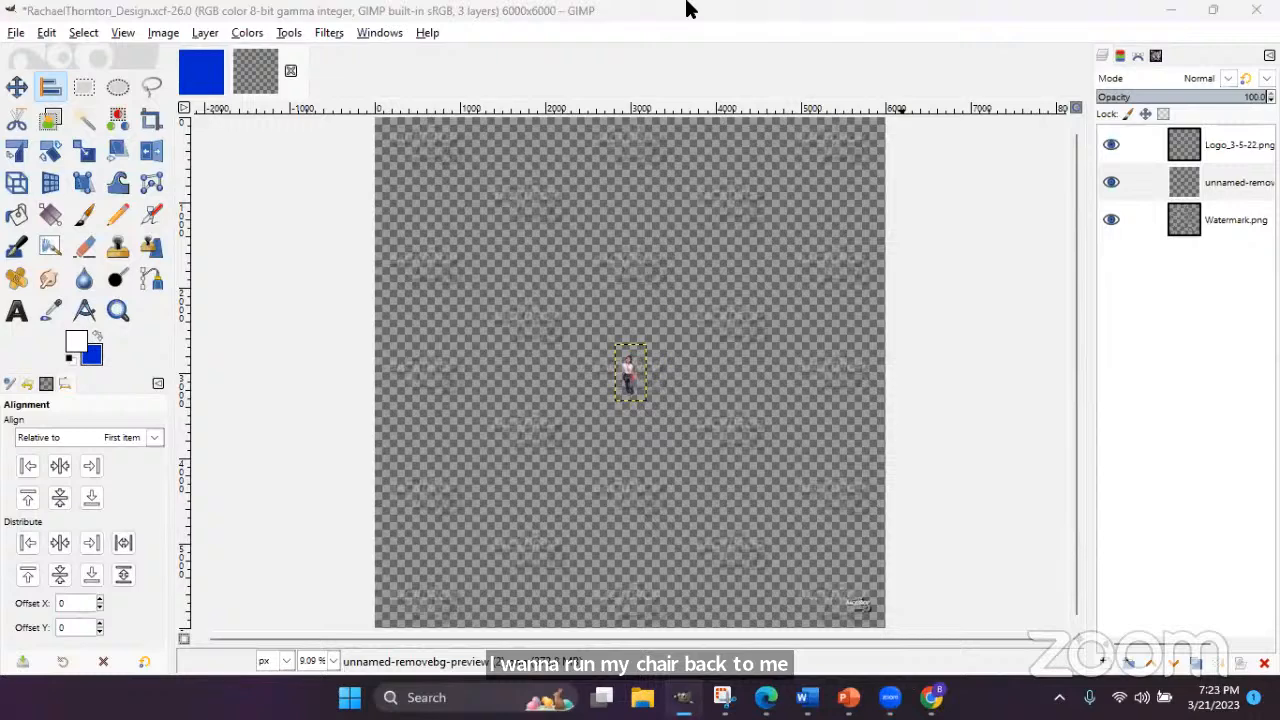
{"action": "left_click", "coordinate": [16, 32]}
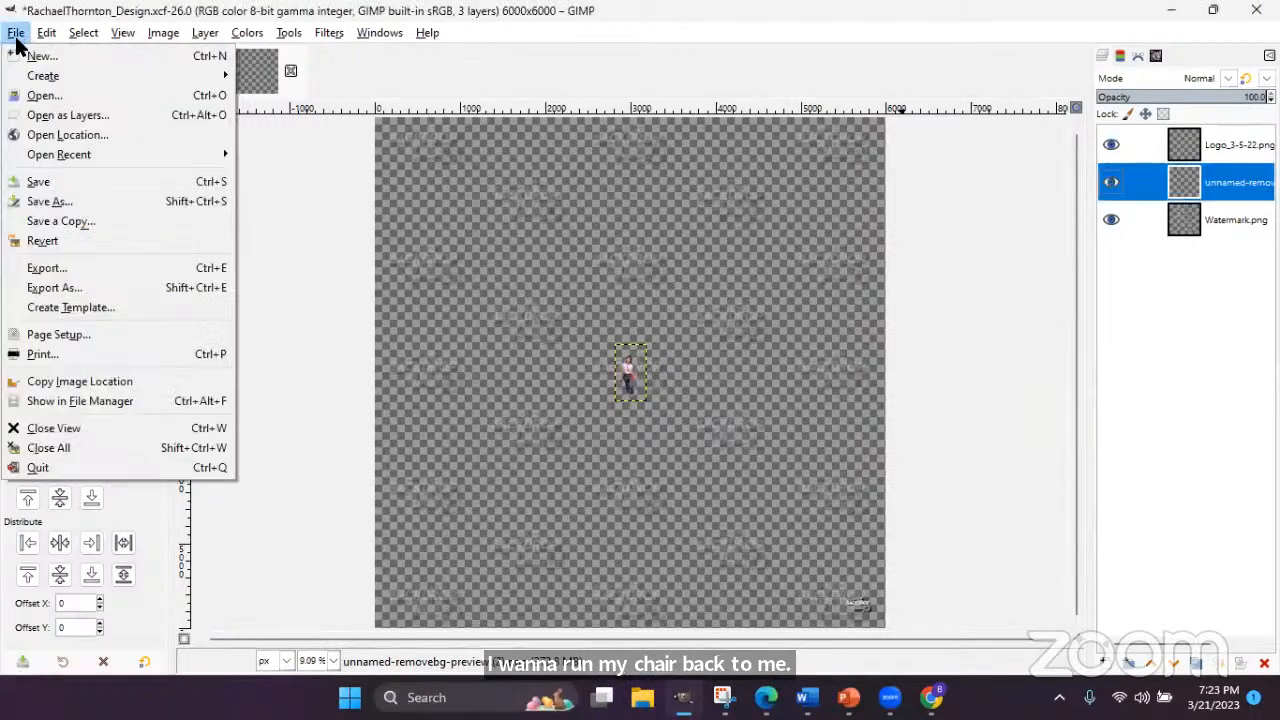
- Import unnamed-removebg-preview (4).png and (3).png from Downloads as new layers in the flyer
{"action": "left_click", "coordinate": [45, 118]}
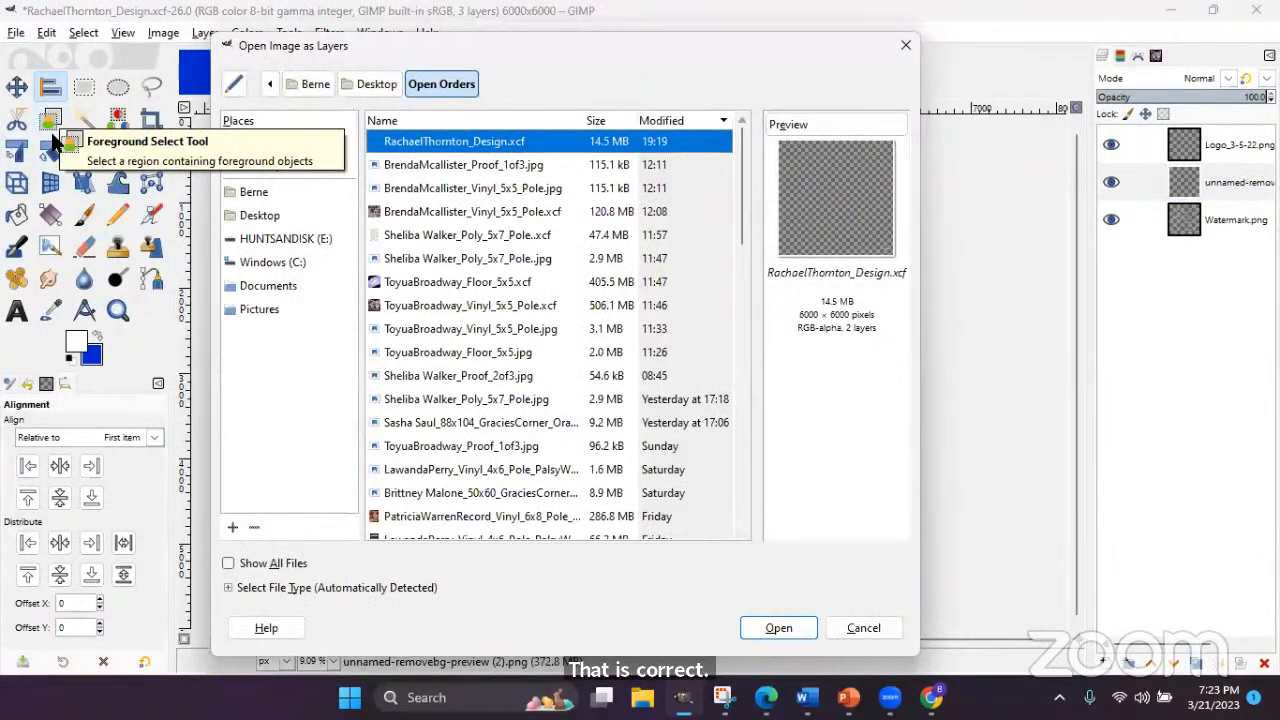
{"action": "left_click", "coordinate": [265, 191]}
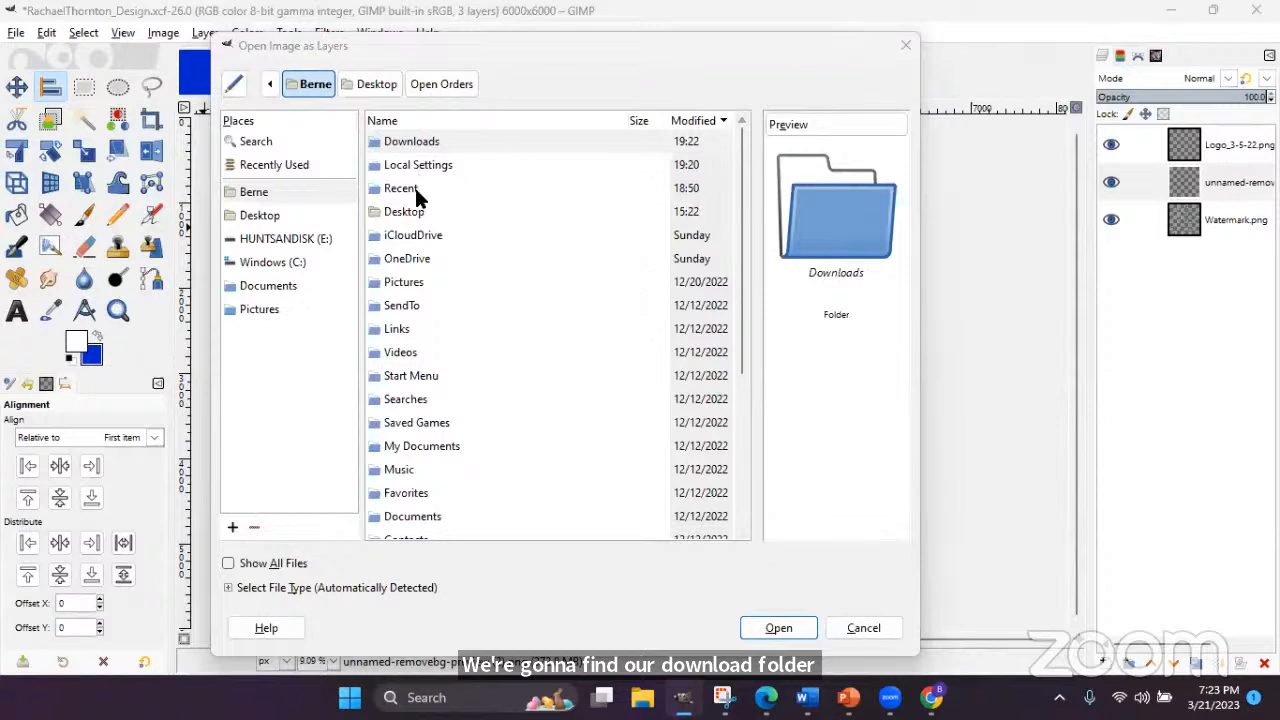
{"action": "double_click", "coordinate": [436, 142]}
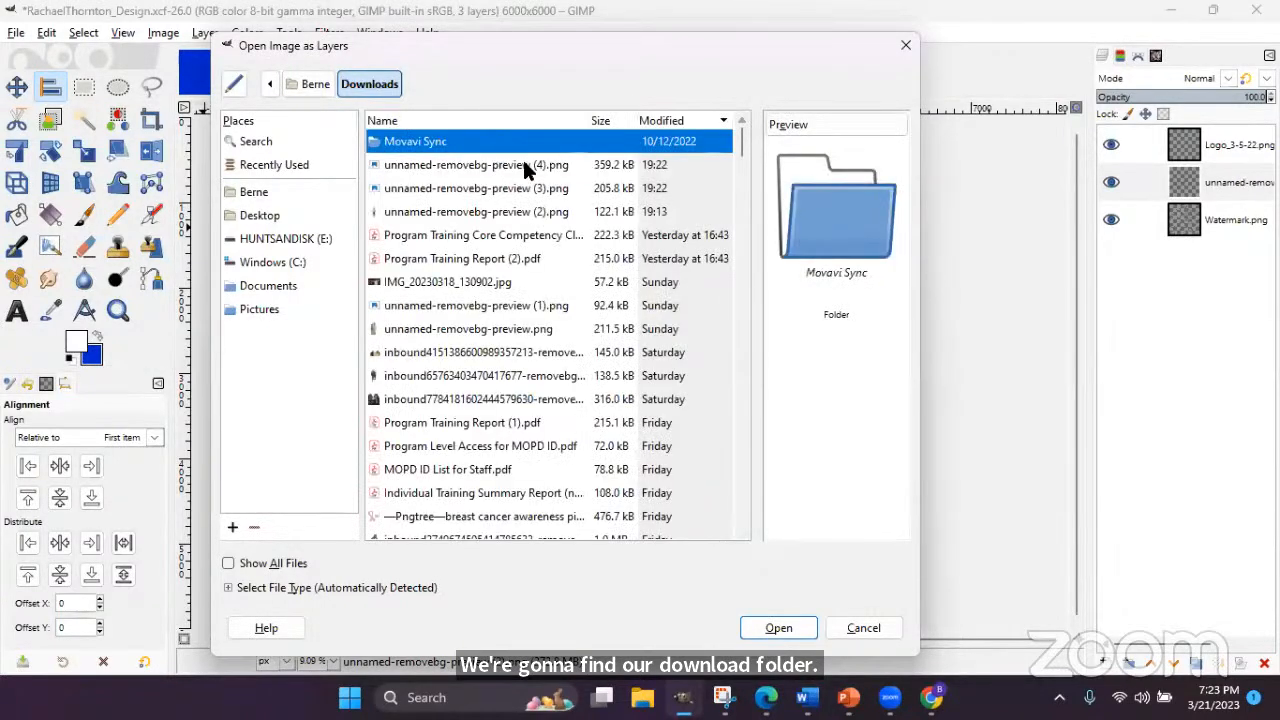
{"action": "left_click", "coordinate": [553, 168]}
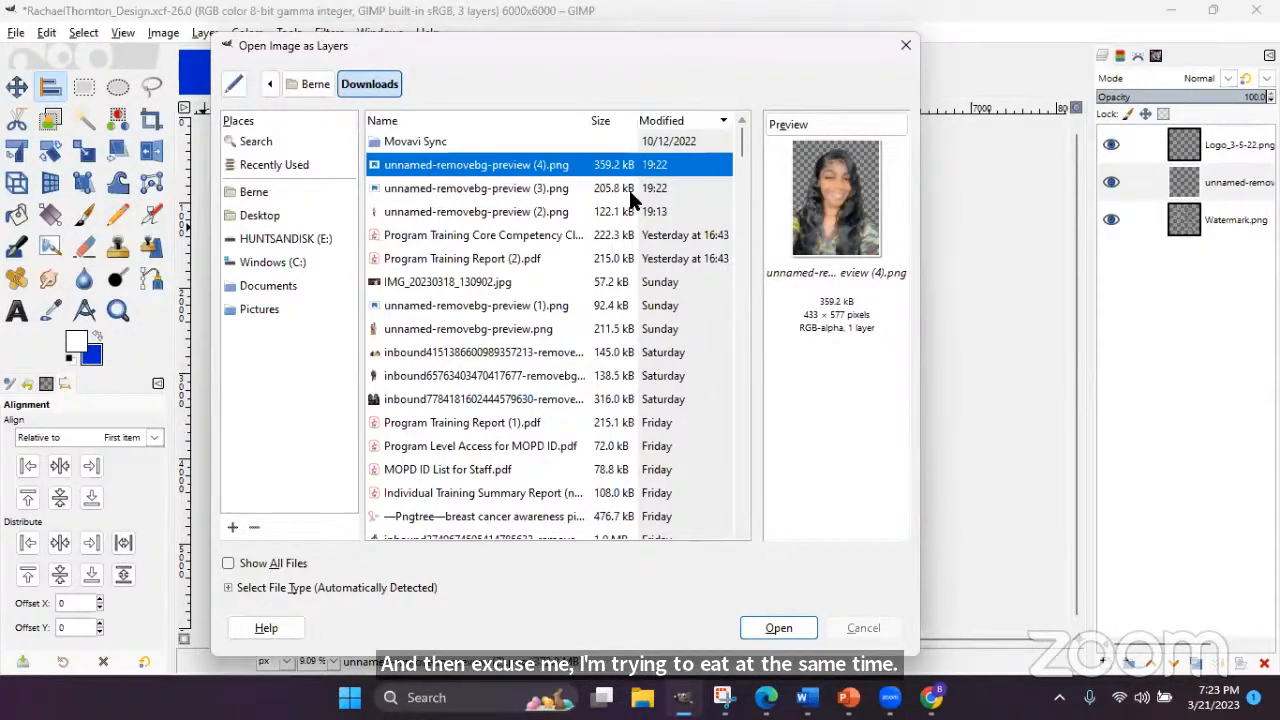
{"action": "left_click", "coordinate": [464, 187], "text": "shift"}
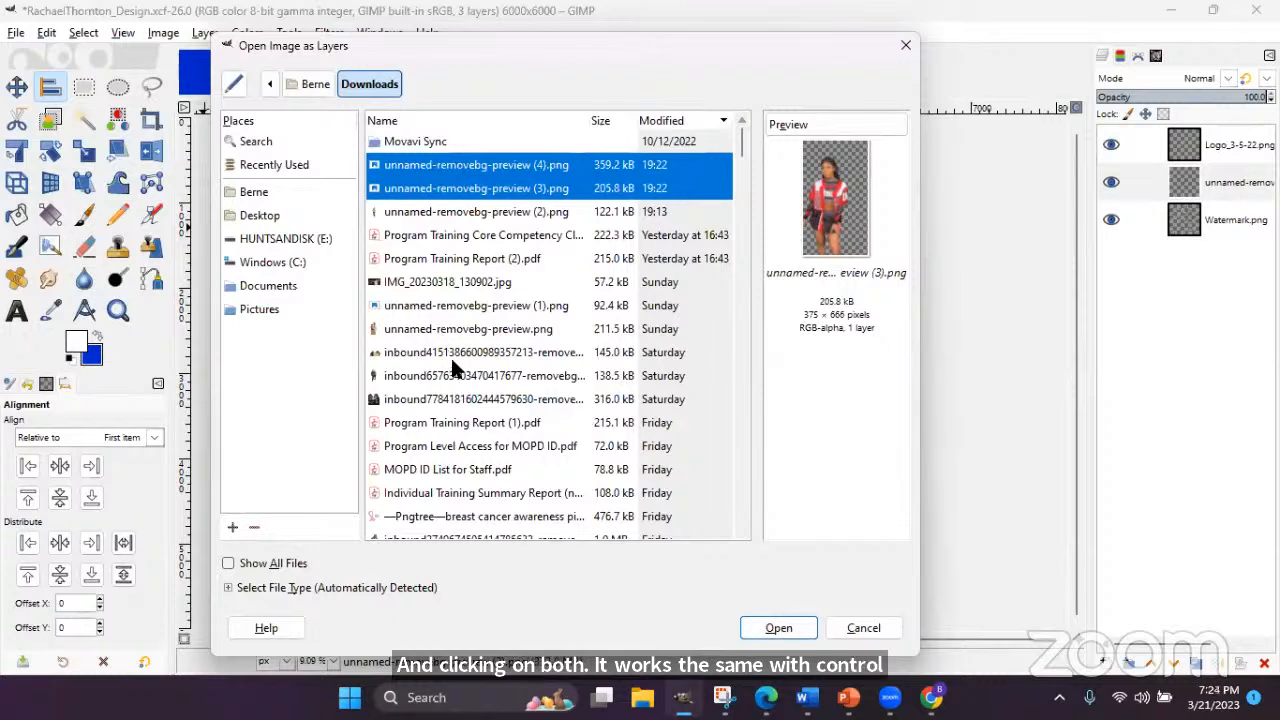
{"action": "left_click", "coordinate": [775, 630]}
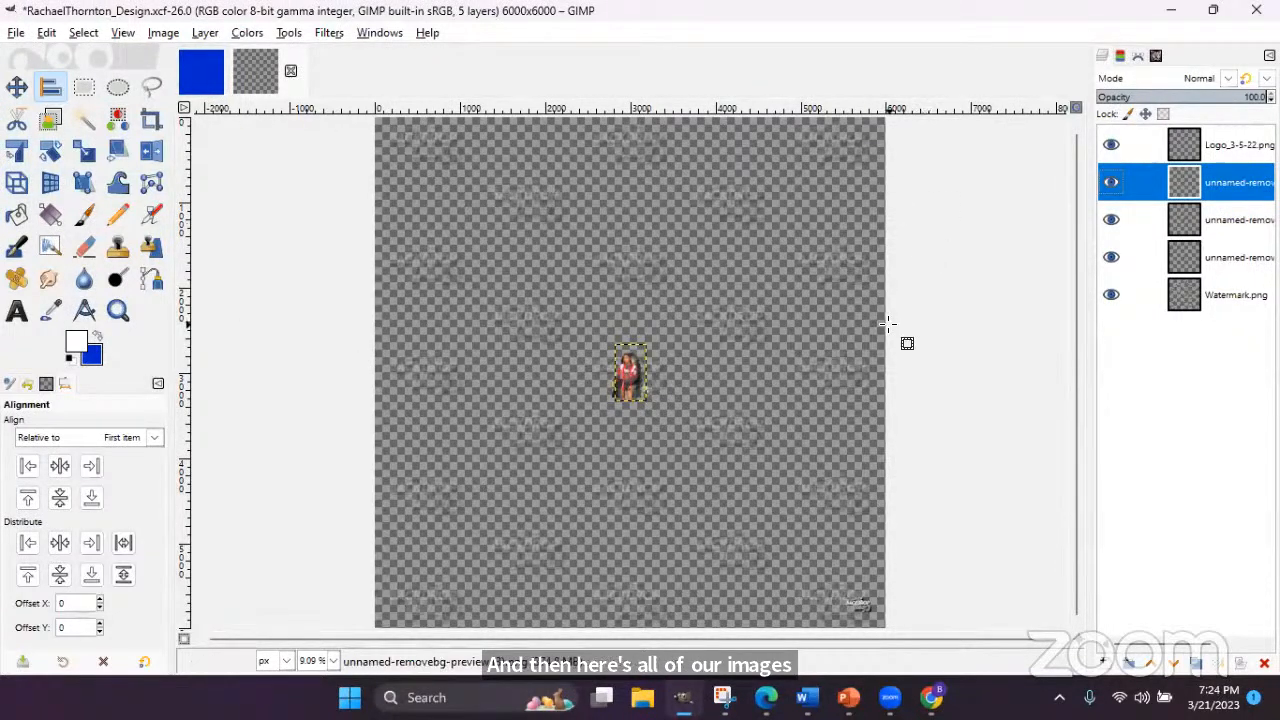
- Scale the red-jersey cutout layer up to 2811×4992 px with the Scale tool
{"action": "left_click", "coordinate": [1162, 254]}
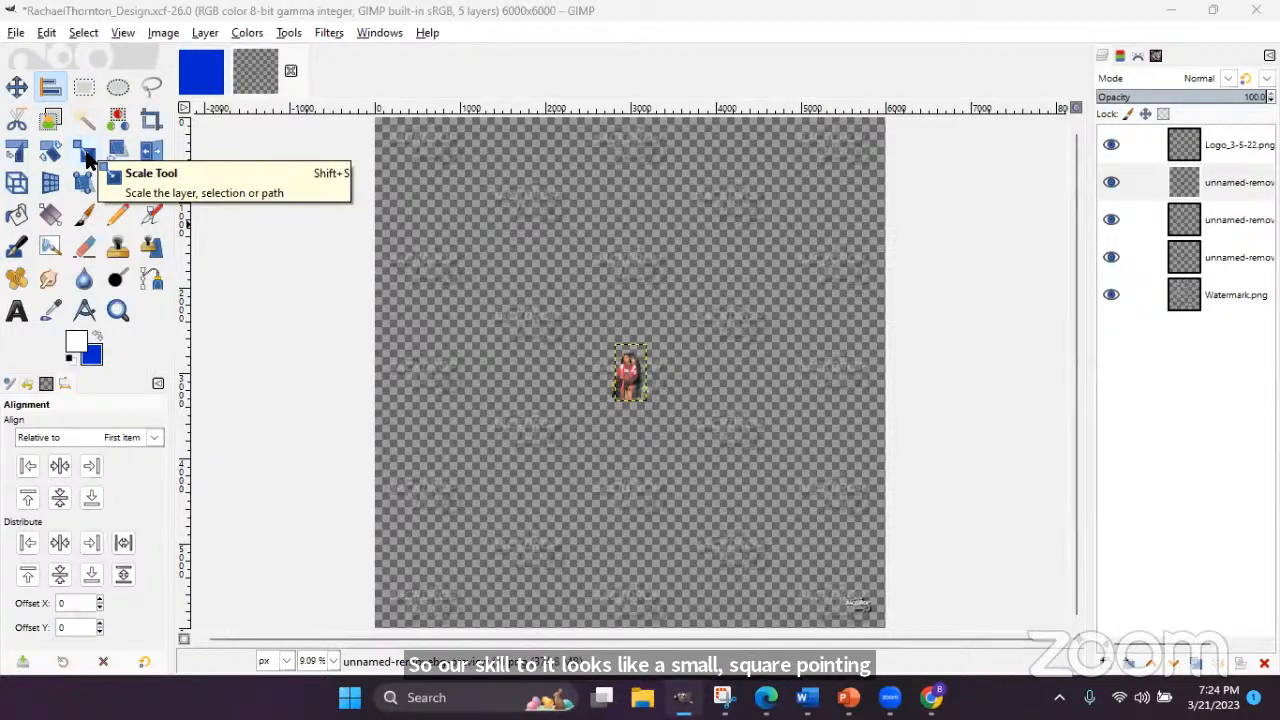
{"action": "left_click", "coordinate": [88, 160]}
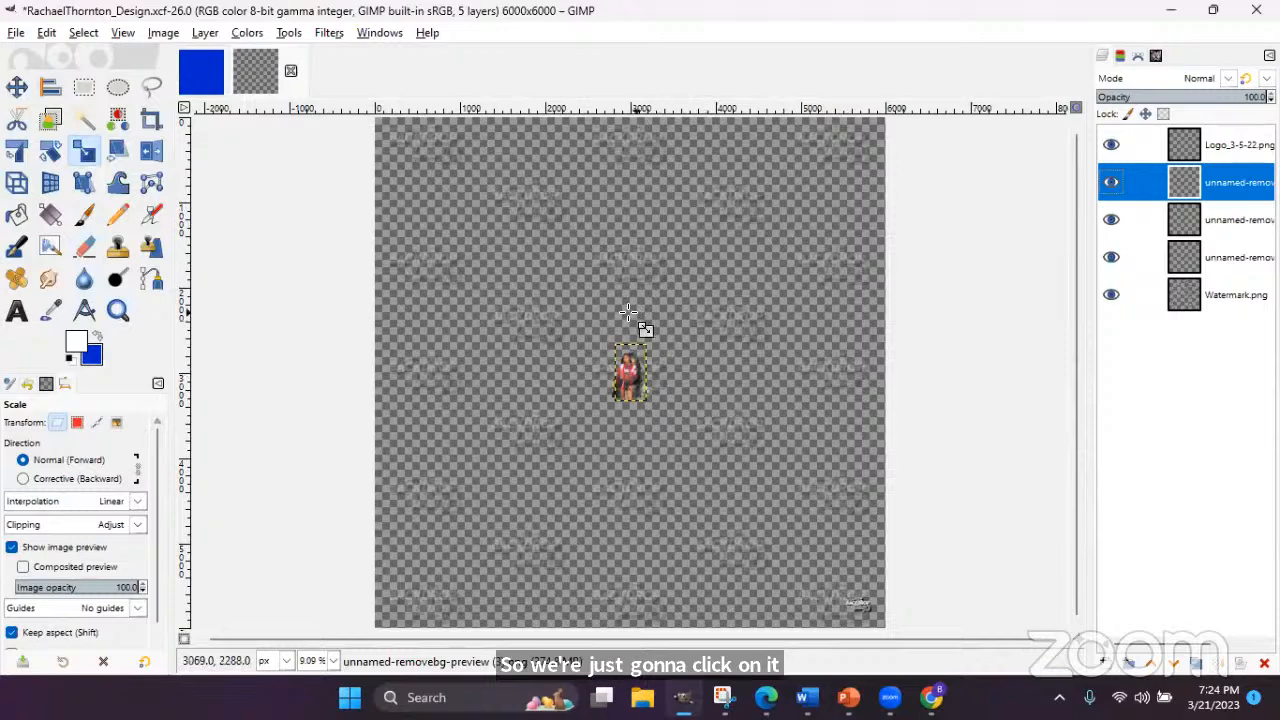
{"action": "left_click_drag", "start_coordinate": [646, 346], "coordinate": [750, 160]}
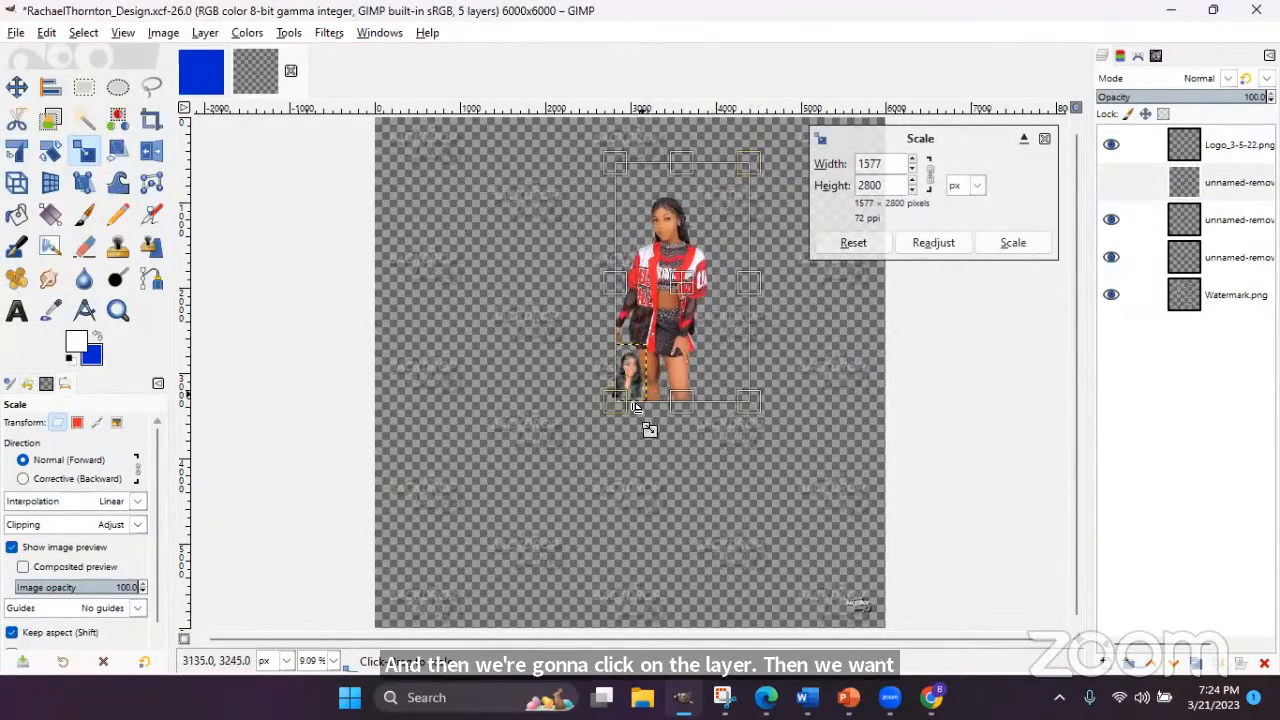
{"action": "left_click_drag", "start_coordinate": [600, 415], "coordinate": [540, 528]}
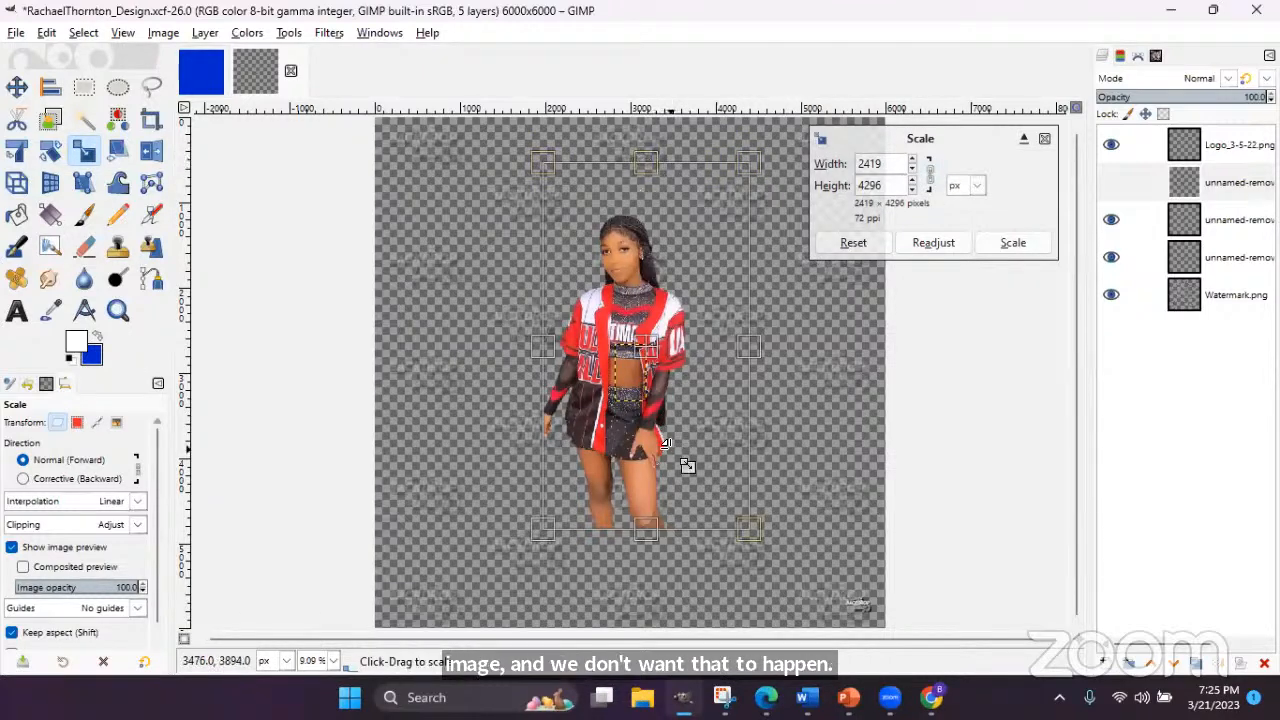
{"action": "left_click", "coordinate": [911, 157]}
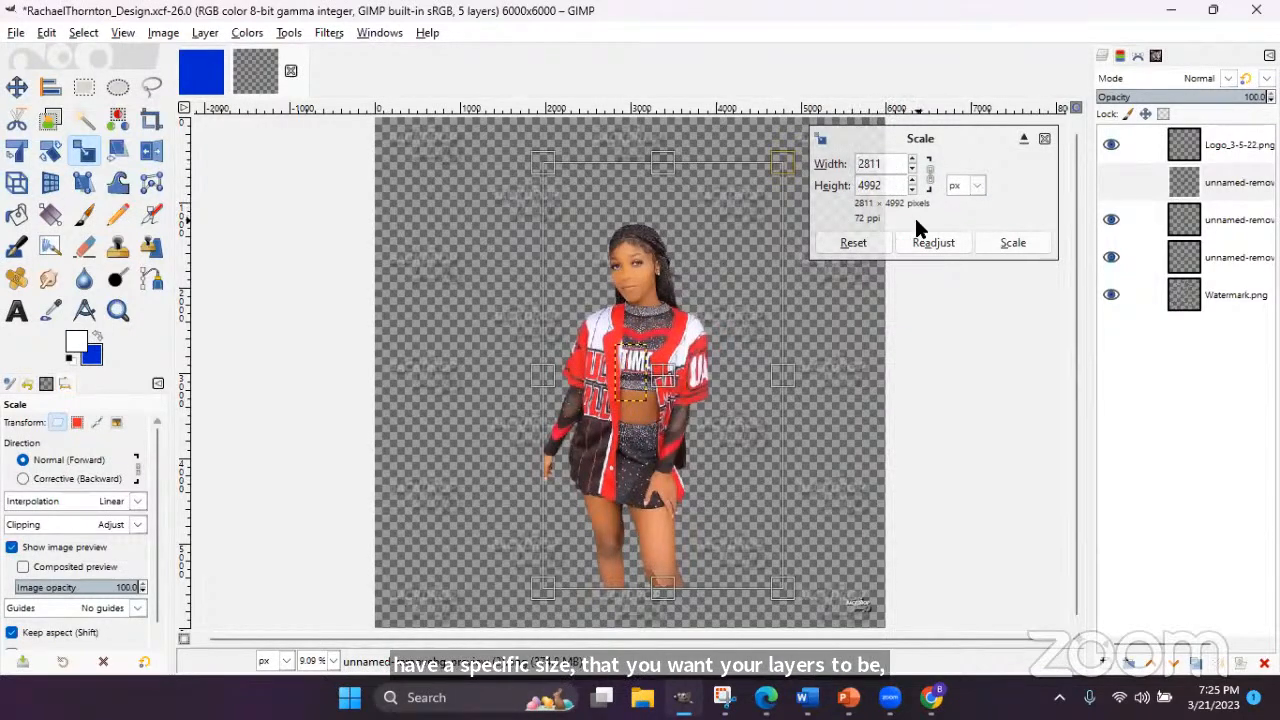
{"action": "left_click", "coordinate": [1013, 243]}
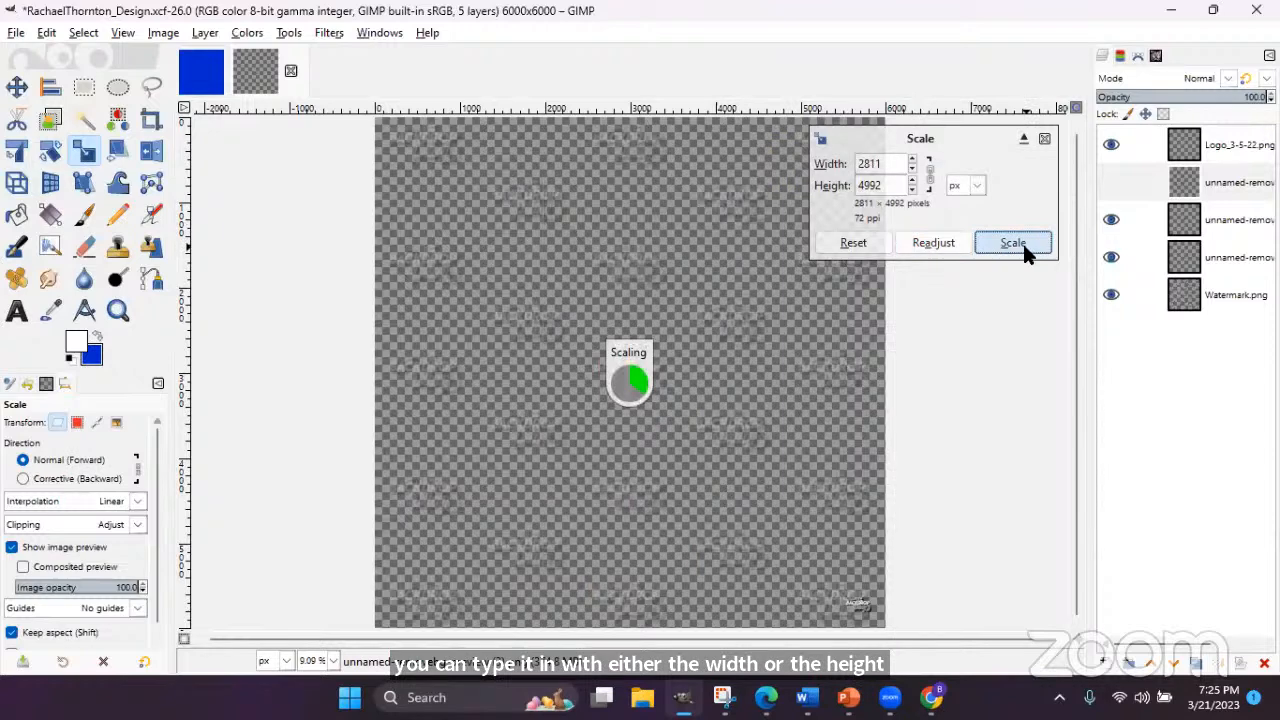
- Hide the jersey layer, scale the camouflage-top portrait to 2785×3711 px, then hide it
{"action": "left_click", "coordinate": [1174, 185]}
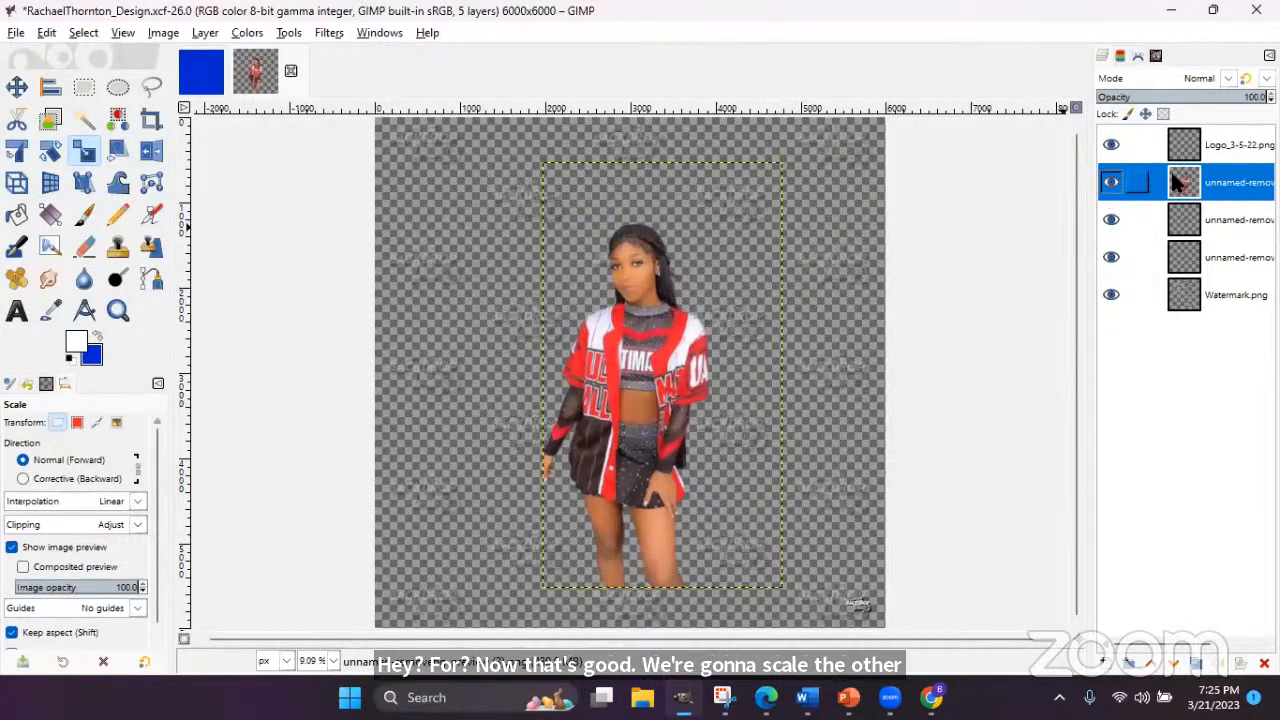
{"action": "left_click", "coordinate": [1110, 185]}
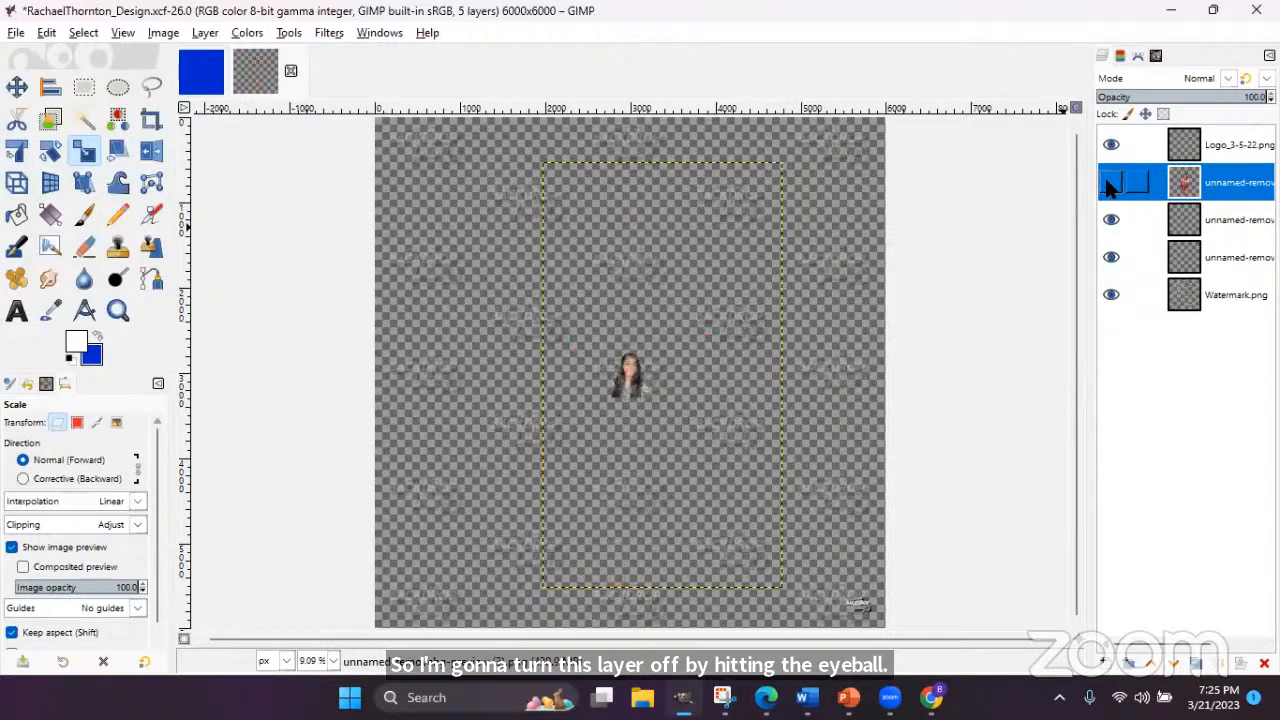
{"action": "left_click", "coordinate": [1210, 216]}
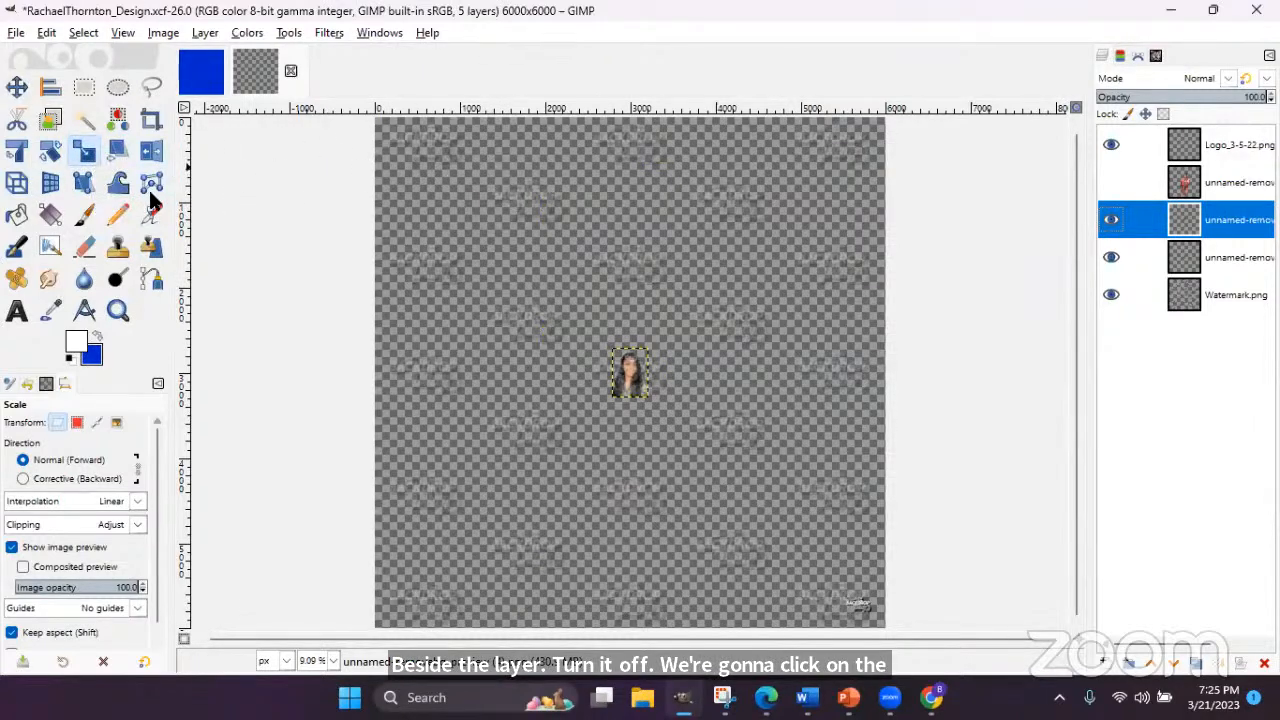
{"action": "left_click_drag", "start_coordinate": [654, 370], "coordinate": [732, 205]}
{"action": "left_click_drag", "start_coordinate": [624, 399], "coordinate": [518, 521]}
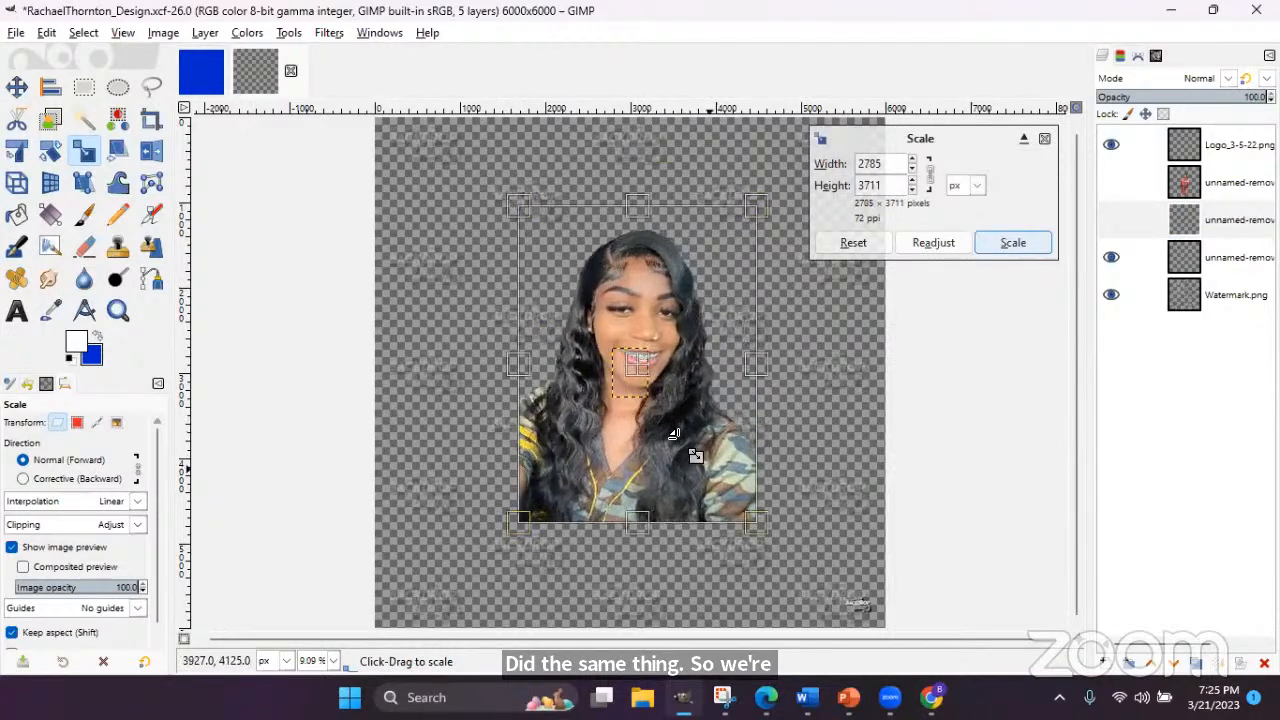
{"action": "left_click", "coordinate": [1035, 250]}
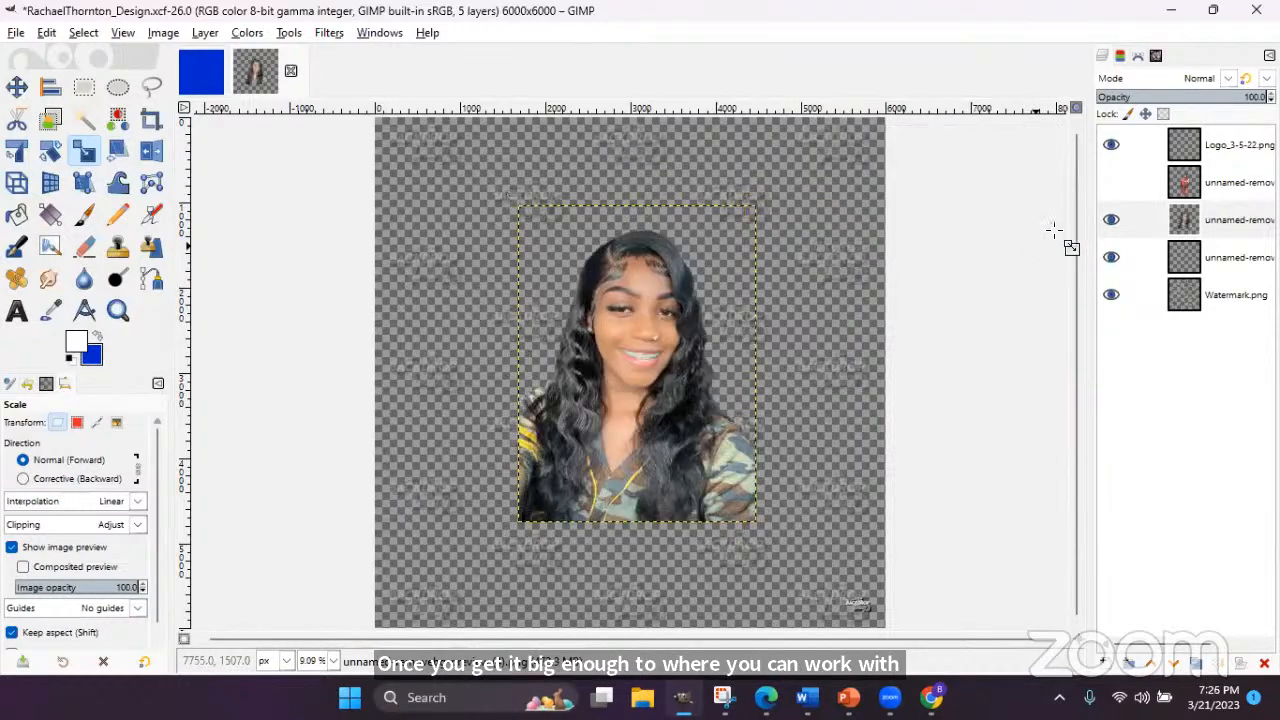
{"action": "left_click", "coordinate": [1110, 222]}
- Scale the full-body photo layer to 2431×4317 px and make both hidden photo layers visible
{"action": "left_click", "coordinate": [1210, 258]}
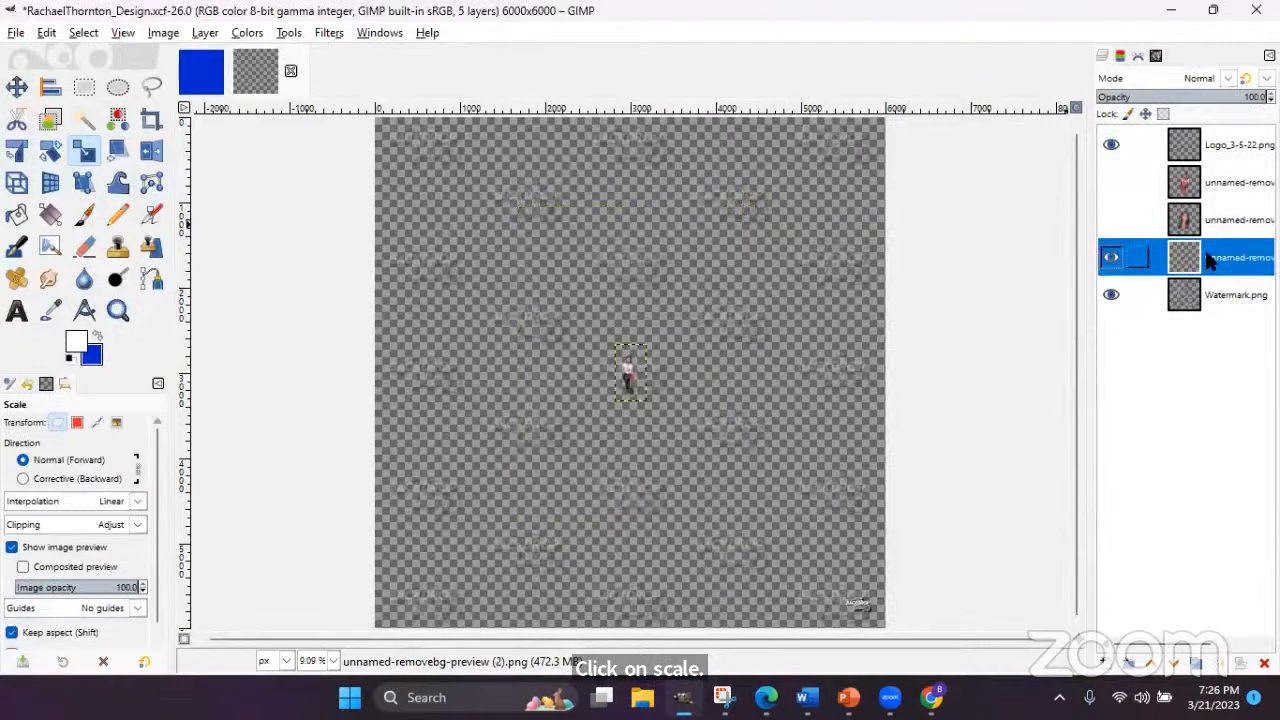
{"action": "left_click", "coordinate": [650, 315]}
{"action": "left_click_drag", "start_coordinate": [650, 315], "coordinate": [533, 559]}
{"action": "left_click", "coordinate": [1008, 240]}
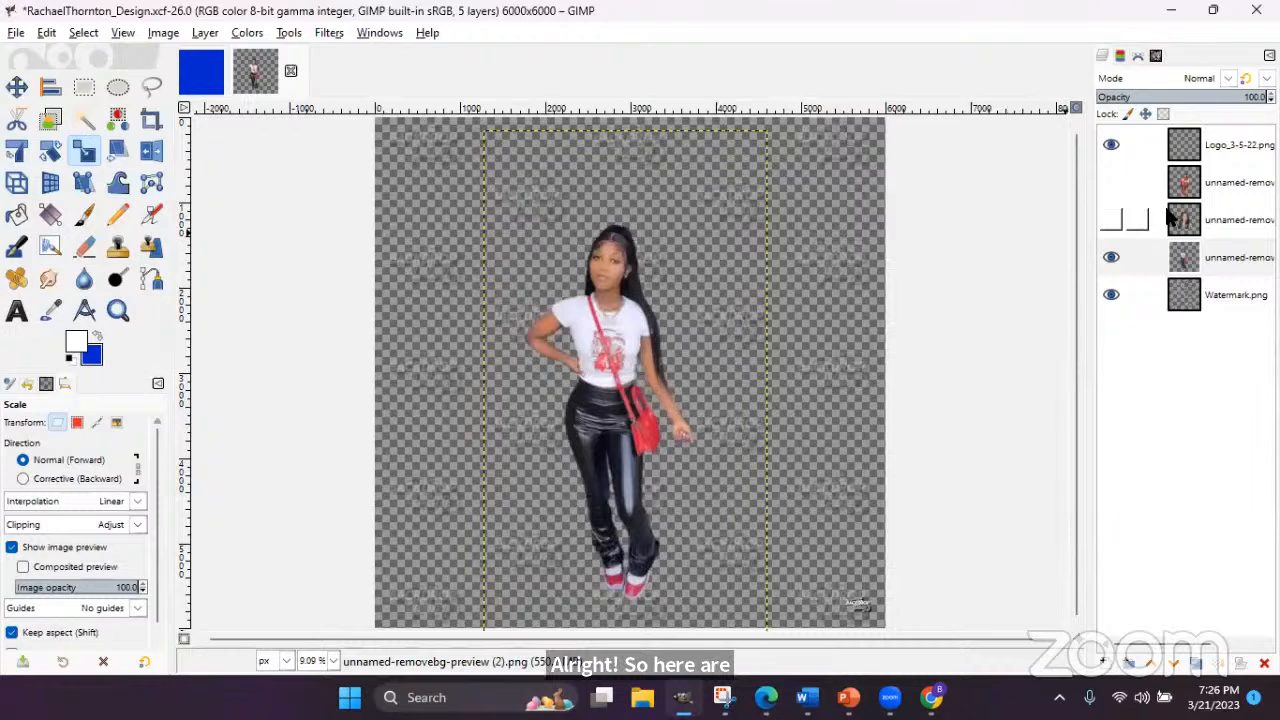
{"action": "left_click", "coordinate": [1111, 219]}
{"action": "left_click", "coordinate": [1111, 182]}
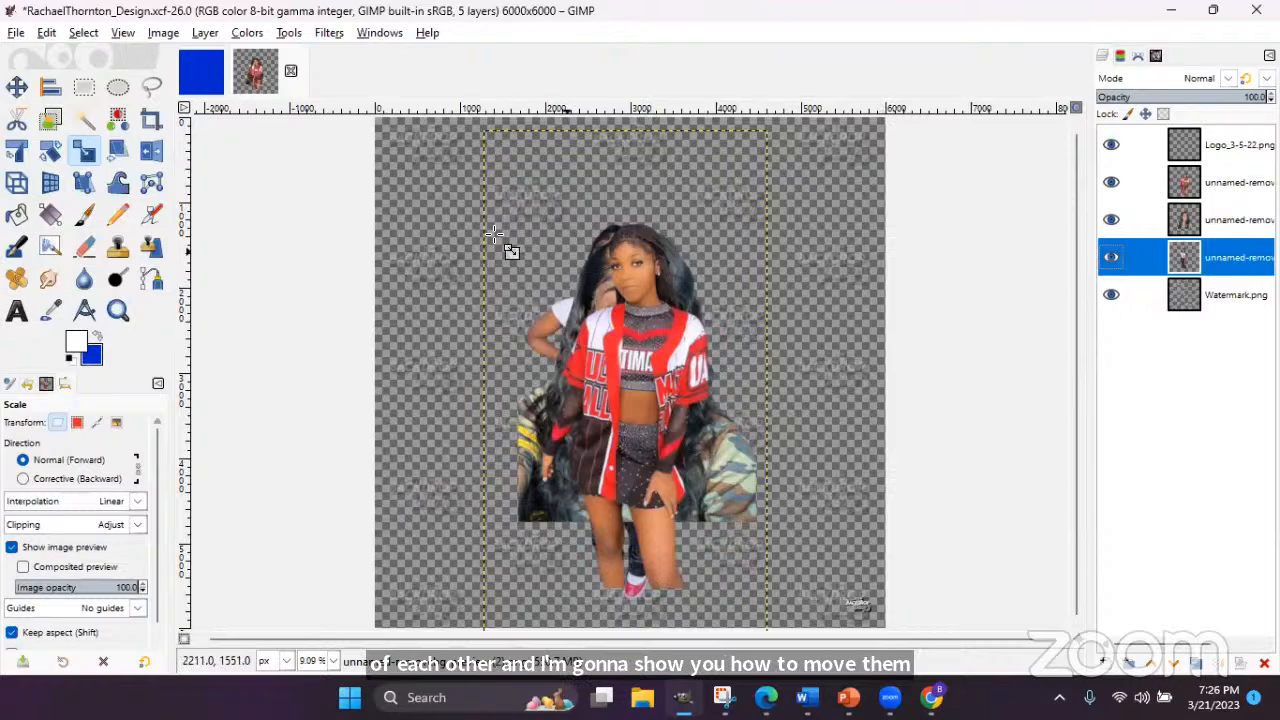
- Save the flyer .xcf project and bring the client's Gmail message into view
{"action": "left_click", "coordinate": [16, 32]}
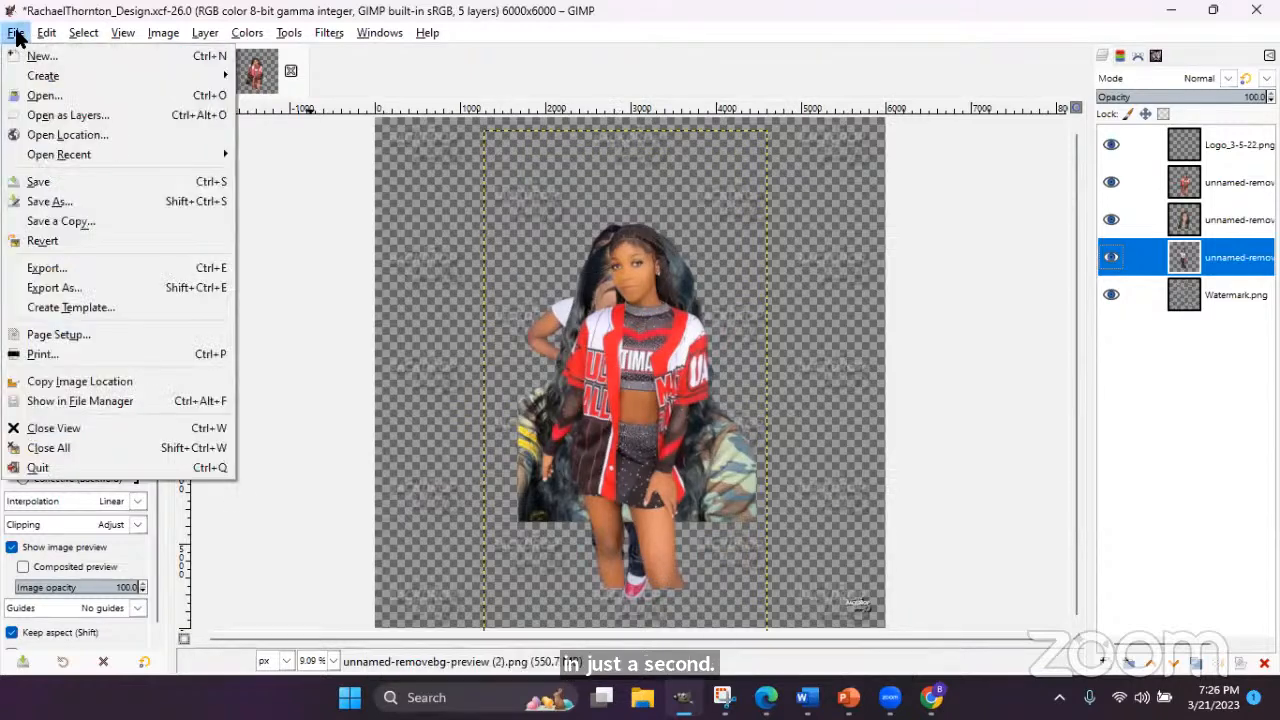
{"action": "left_click", "coordinate": [40, 183]}
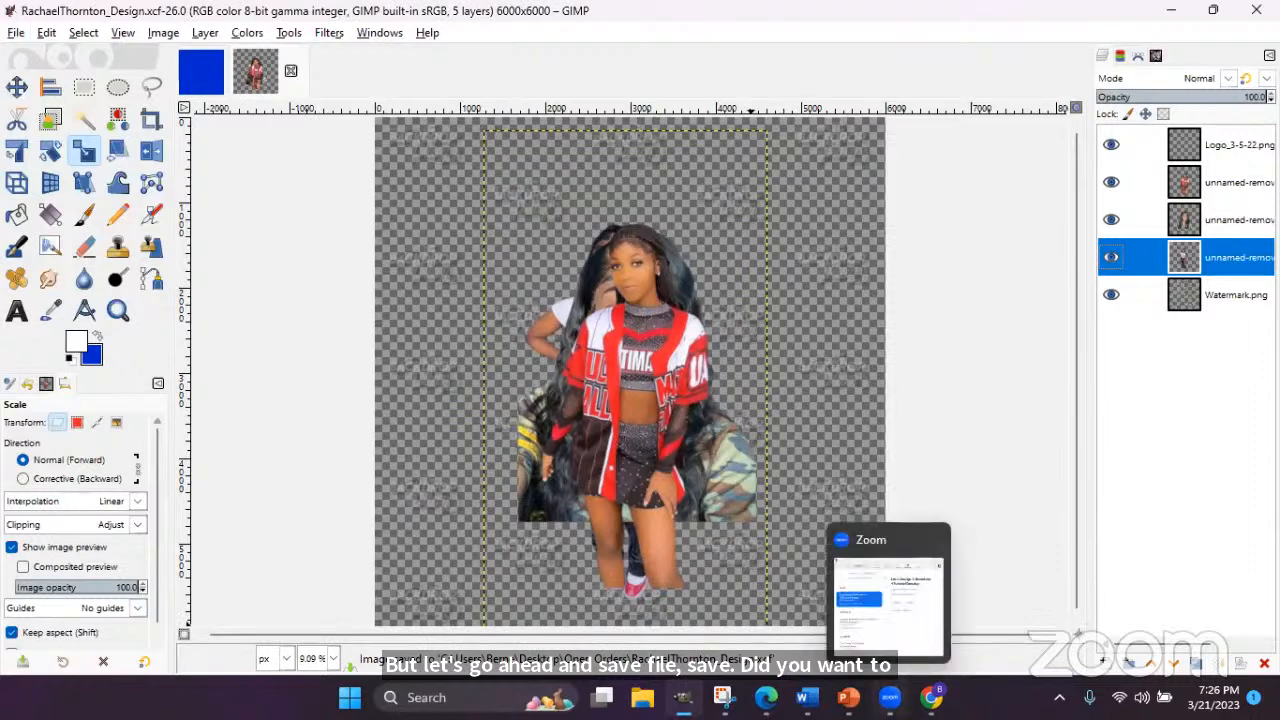
{"action": "mouse_move", "coordinate": [806, 697]}
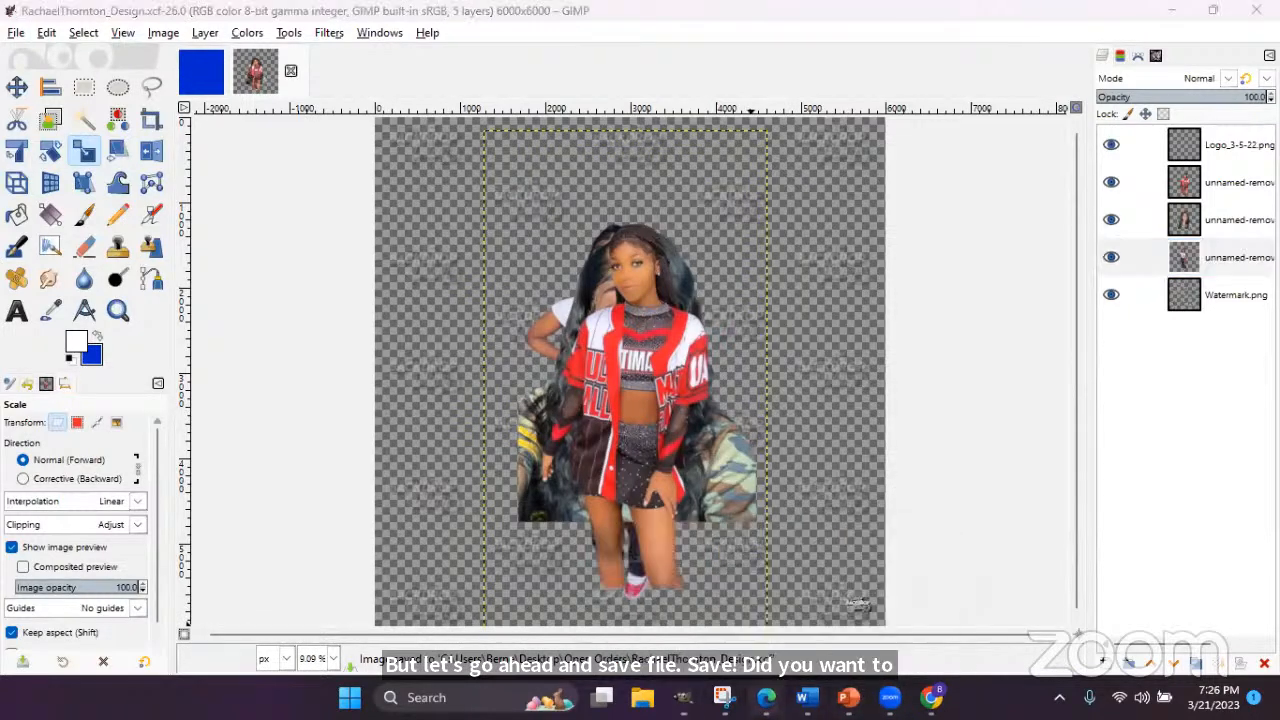
{"action": "mouse_move", "coordinate": [766, 697]}
{"action": "left_click", "coordinate": [690, 630]}
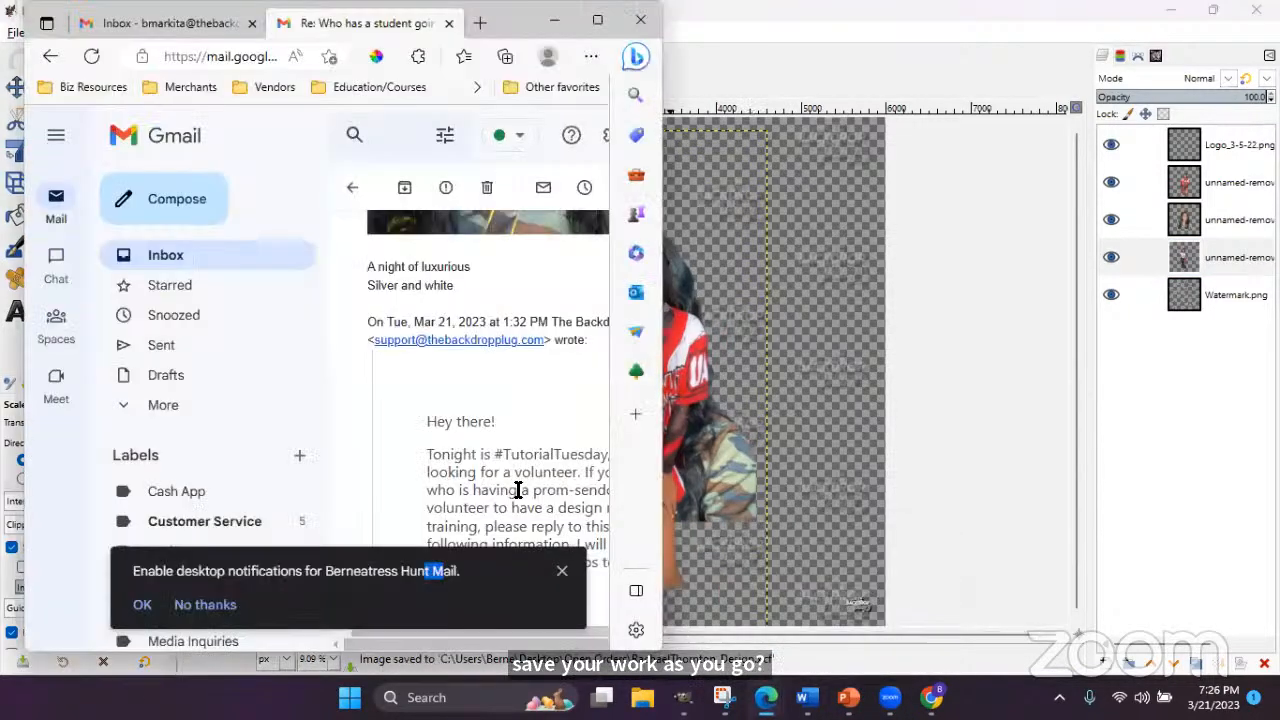
- Copy the phrase 'A night of luxurious' from the email and return to GIMP
{"action": "left_click_drag", "start_coordinate": [470, 266], "coordinate": [366, 266]}
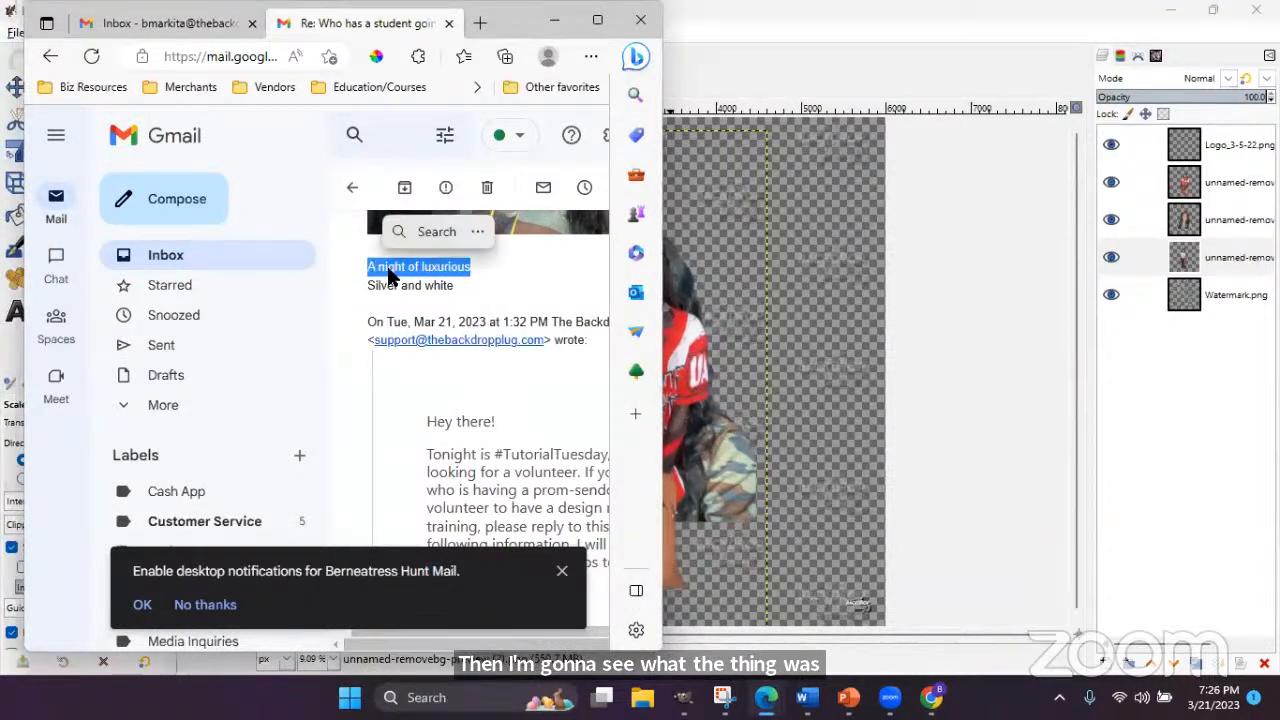
{"action": "right_click", "coordinate": [442, 265]}
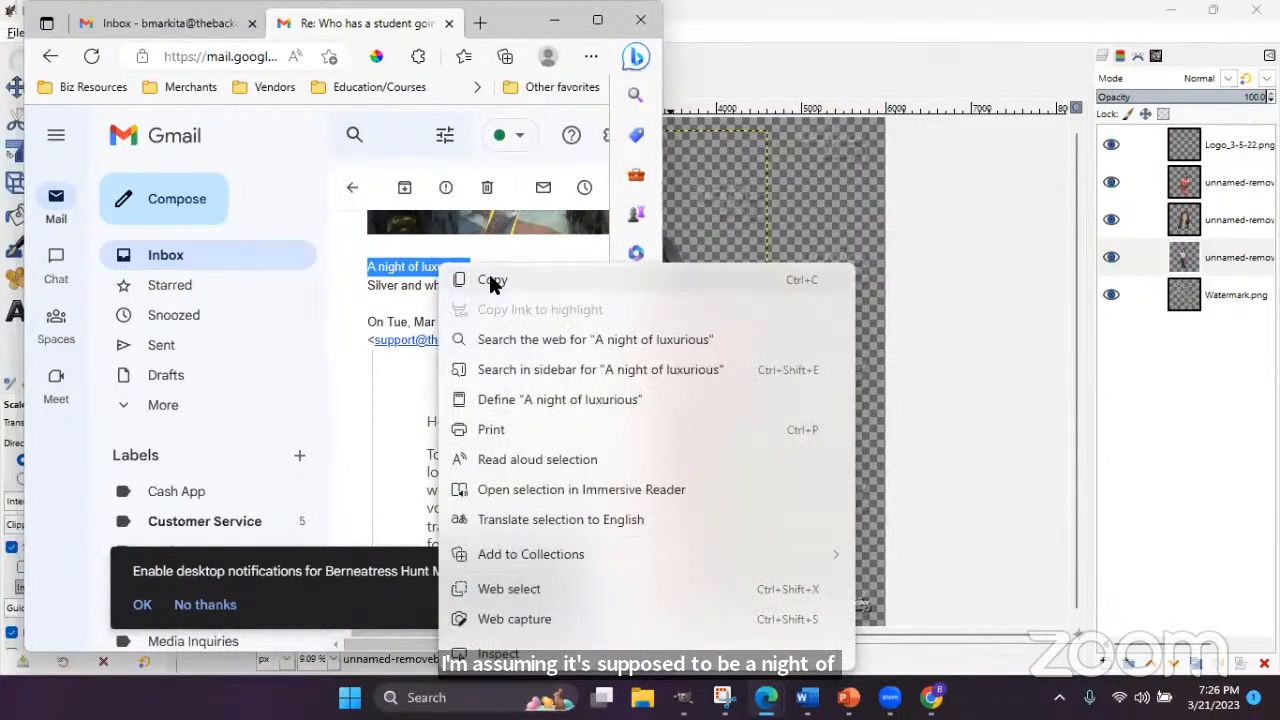
{"action": "left_click", "coordinate": [492, 280]}
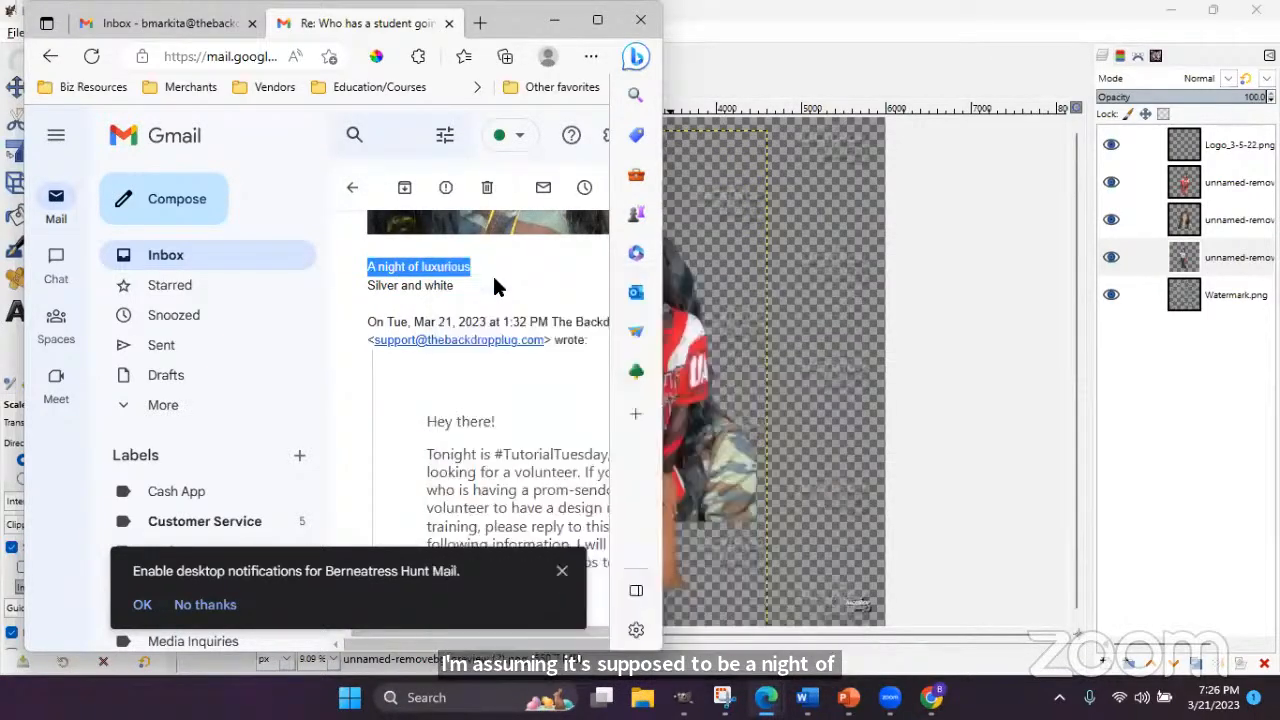
{"action": "left_click", "coordinate": [828, 50]}
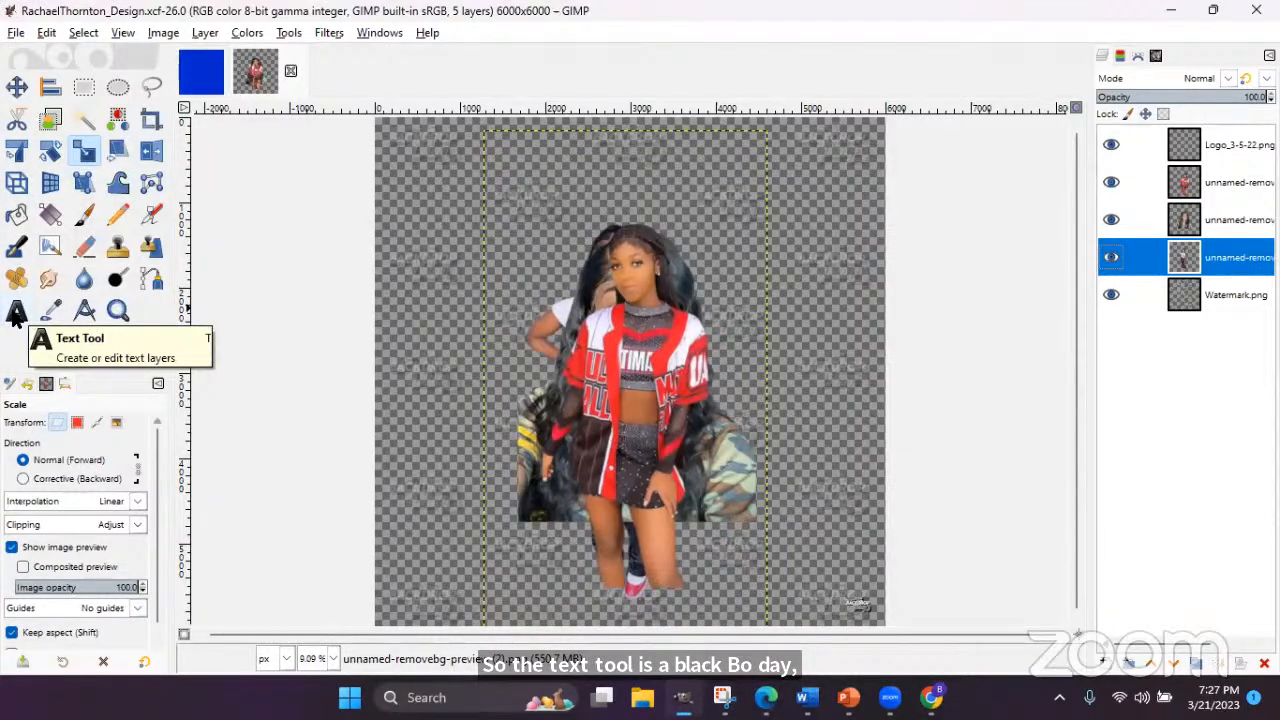
- Choose the Text tool and settle on the Blacksword font at 2000 px after browsing the fonts
{"action": "left_click", "coordinate": [15, 313]}
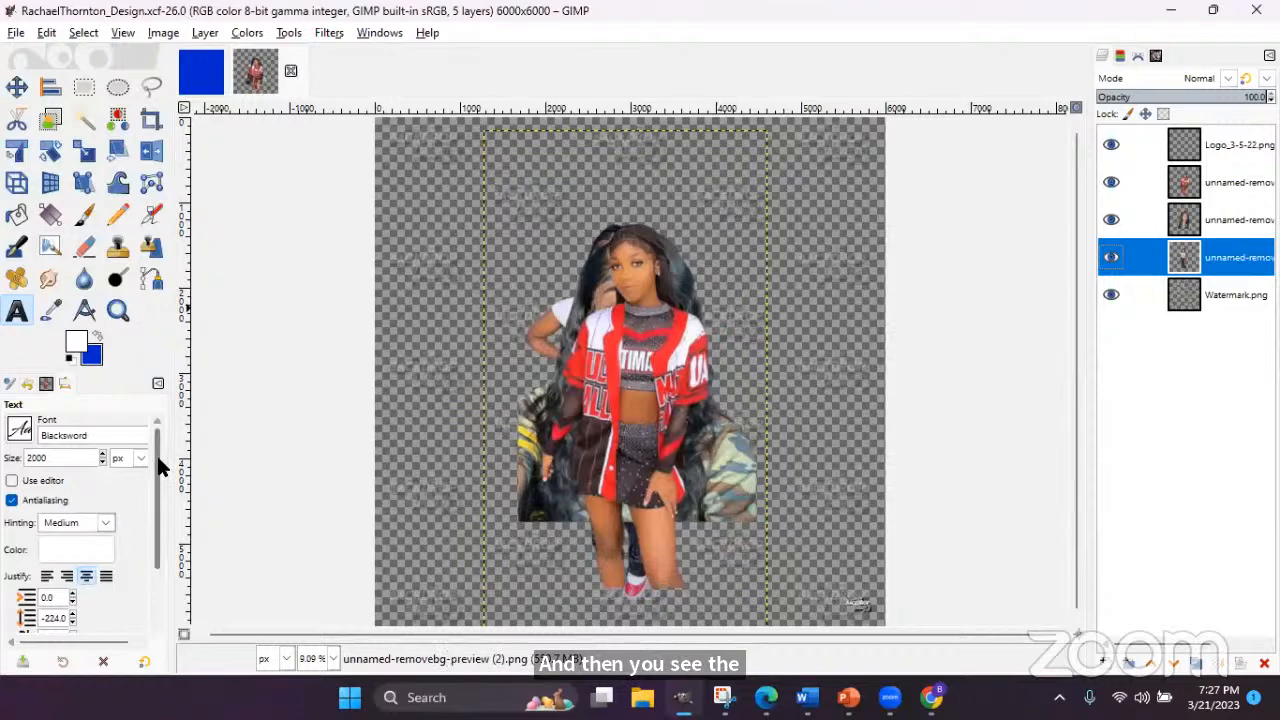
{"action": "left_click", "coordinate": [18, 432]}
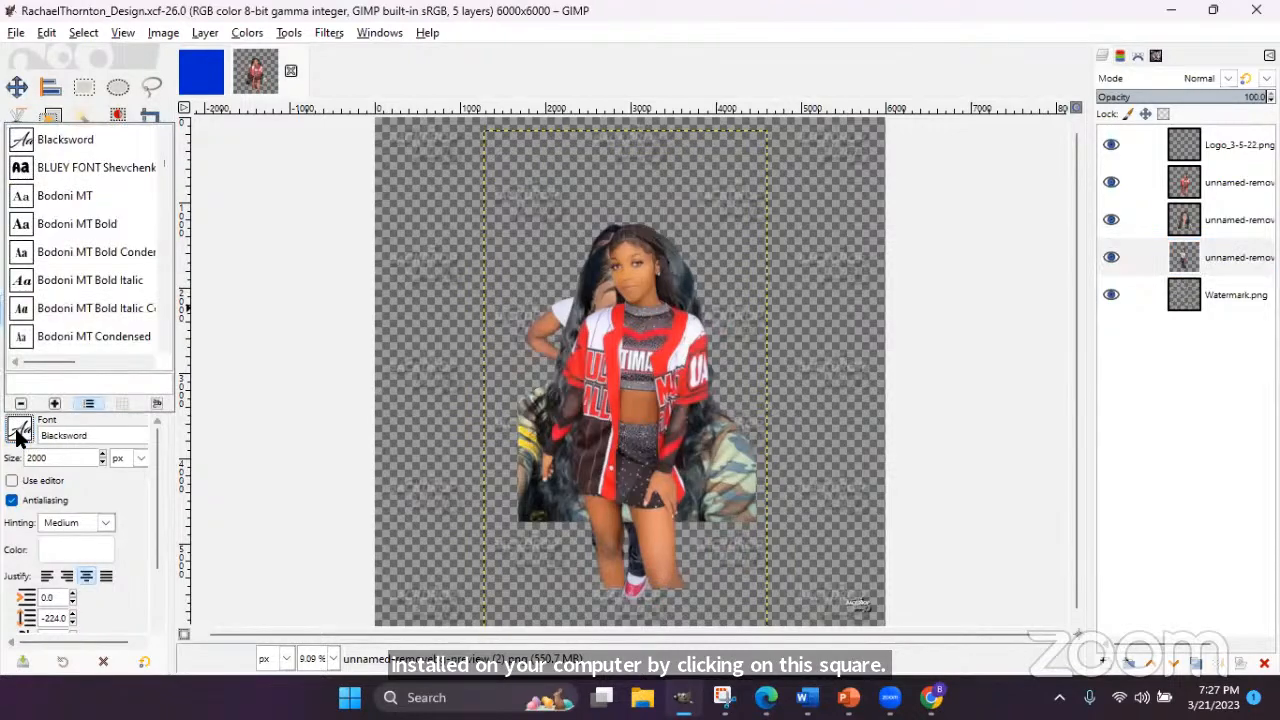
{"action": "left_click_drag", "start_coordinate": [166, 172], "coordinate": [165, 132]}
{"action": "scroll", "coordinate": [120, 213], "scroll_direction": "down", "scroll_amount": 4}
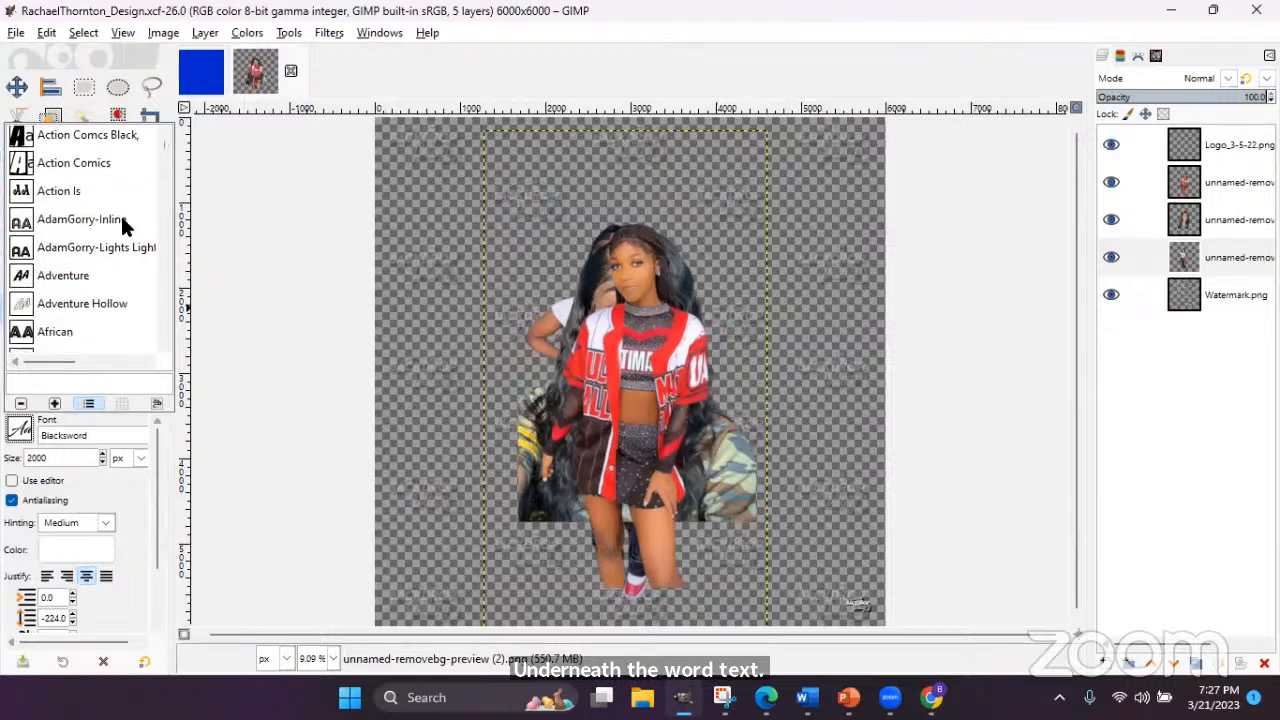
{"action": "scroll", "coordinate": [123, 227], "scroll_direction": "down", "scroll_amount": 2}
{"action": "scroll", "coordinate": [122, 226], "scroll_direction": "down", "scroll_amount": 5}
{"action": "scroll", "coordinate": [122, 226], "scroll_direction": "down", "scroll_amount": 3}
{"action": "scroll", "coordinate": [122, 226], "scroll_direction": "down", "scroll_amount": 8}
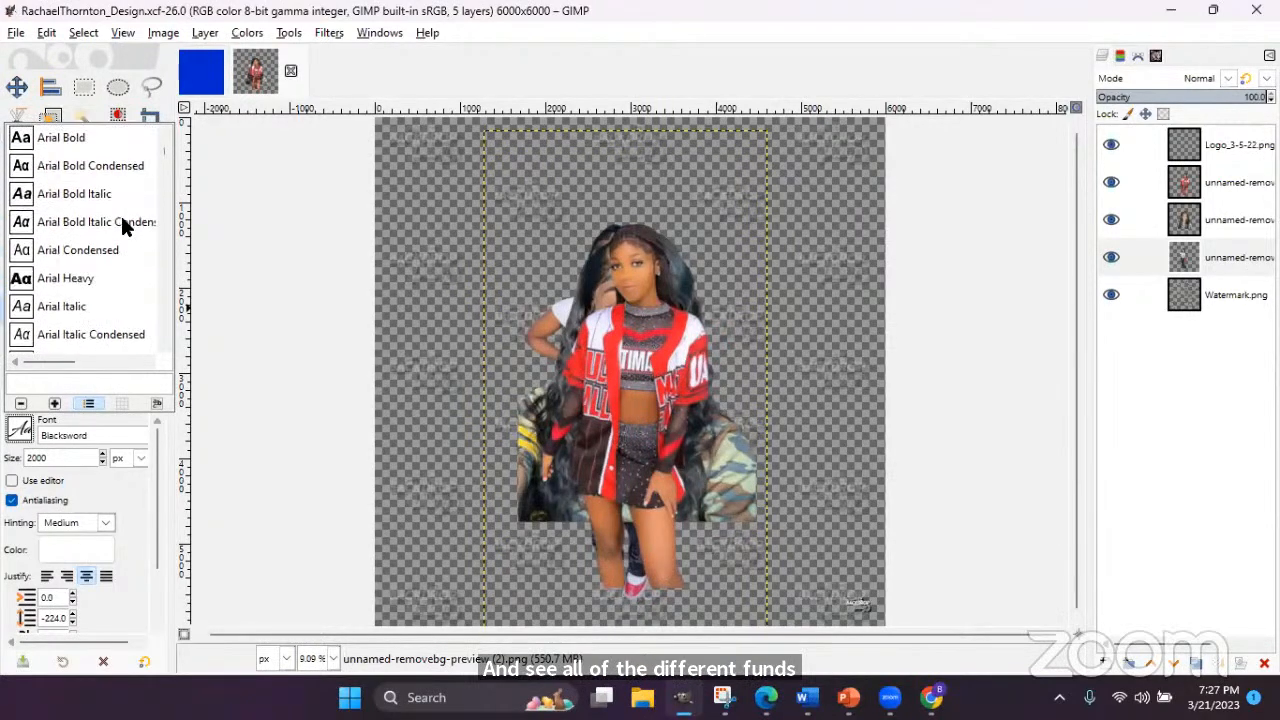
{"action": "scroll", "coordinate": [122, 226], "scroll_direction": "down", "scroll_amount": 6}
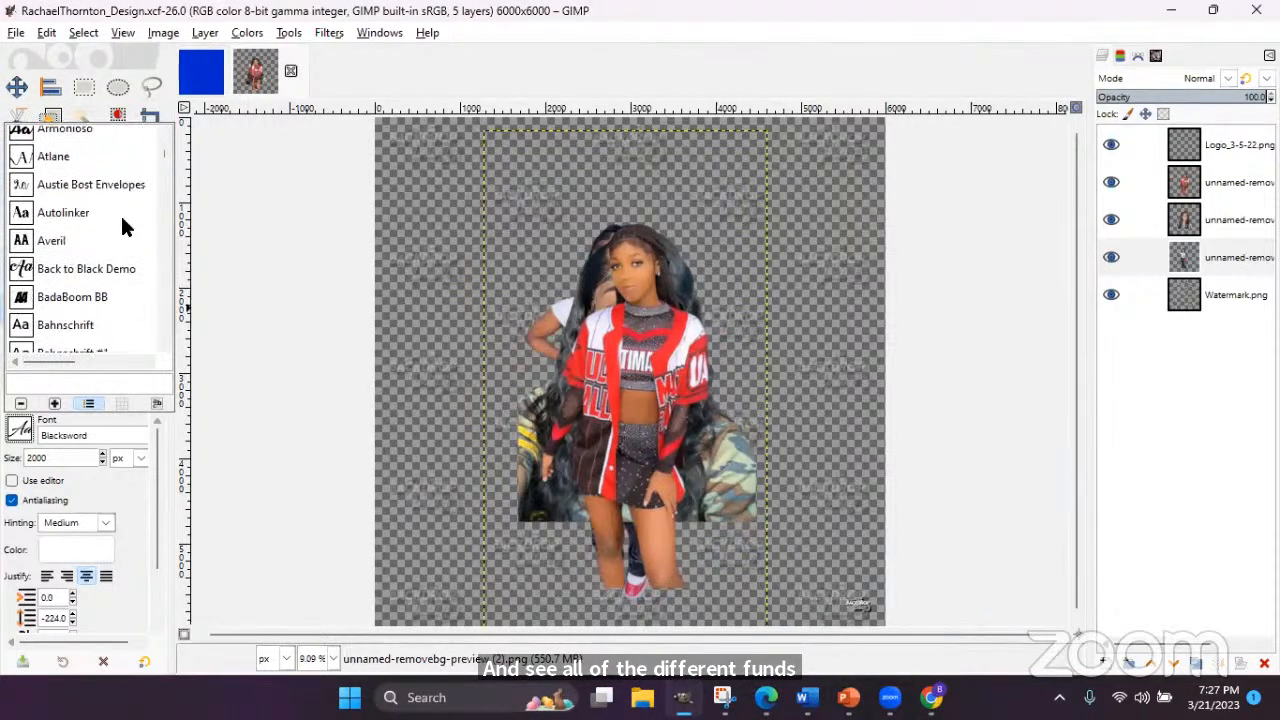
{"action": "scroll", "coordinate": [122, 226], "scroll_direction": "down", "scroll_amount": 3}
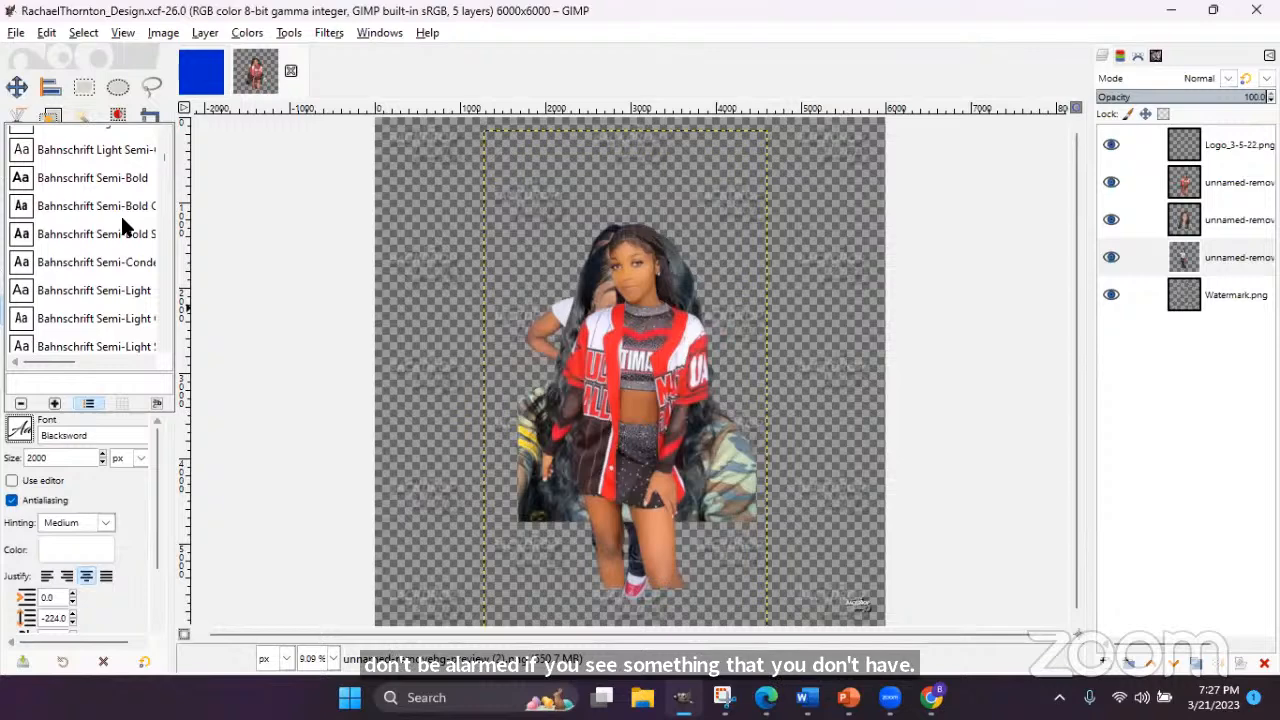
{"action": "scroll", "coordinate": [24, 278], "scroll_direction": "down", "scroll_amount": 6}
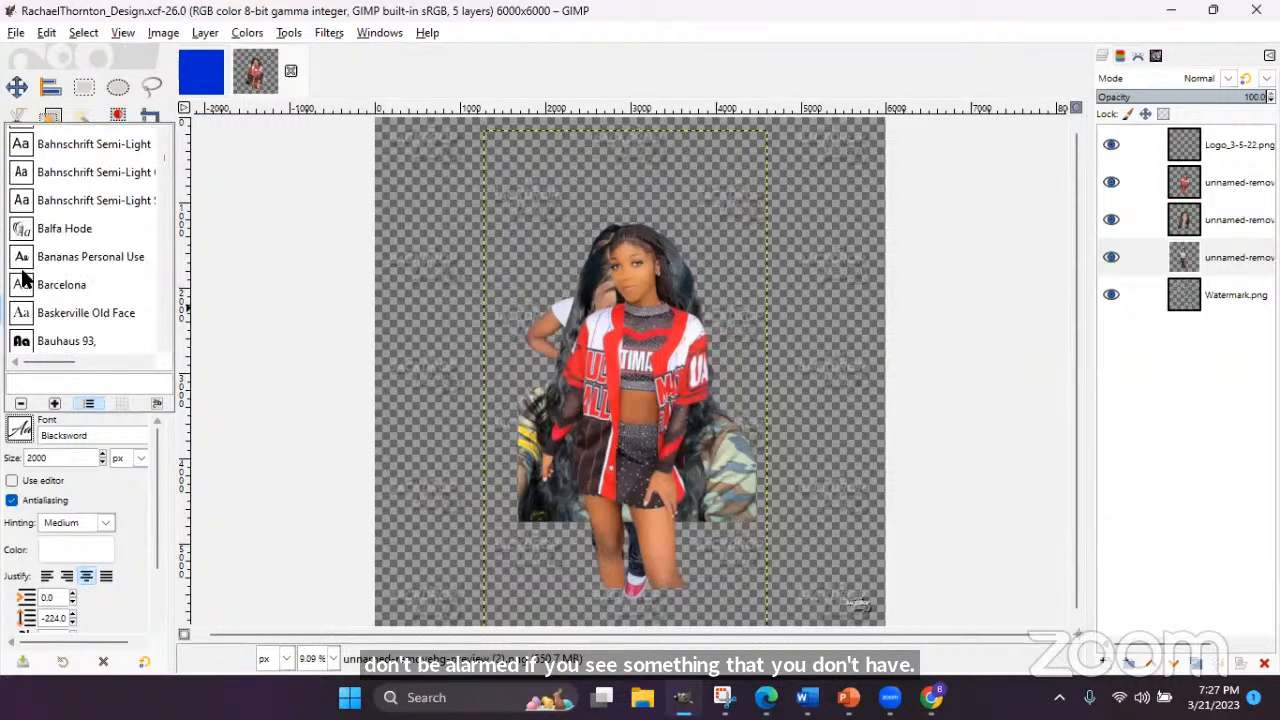
{"action": "scroll", "coordinate": [72, 227], "scroll_direction": "down", "scroll_amount": 5}
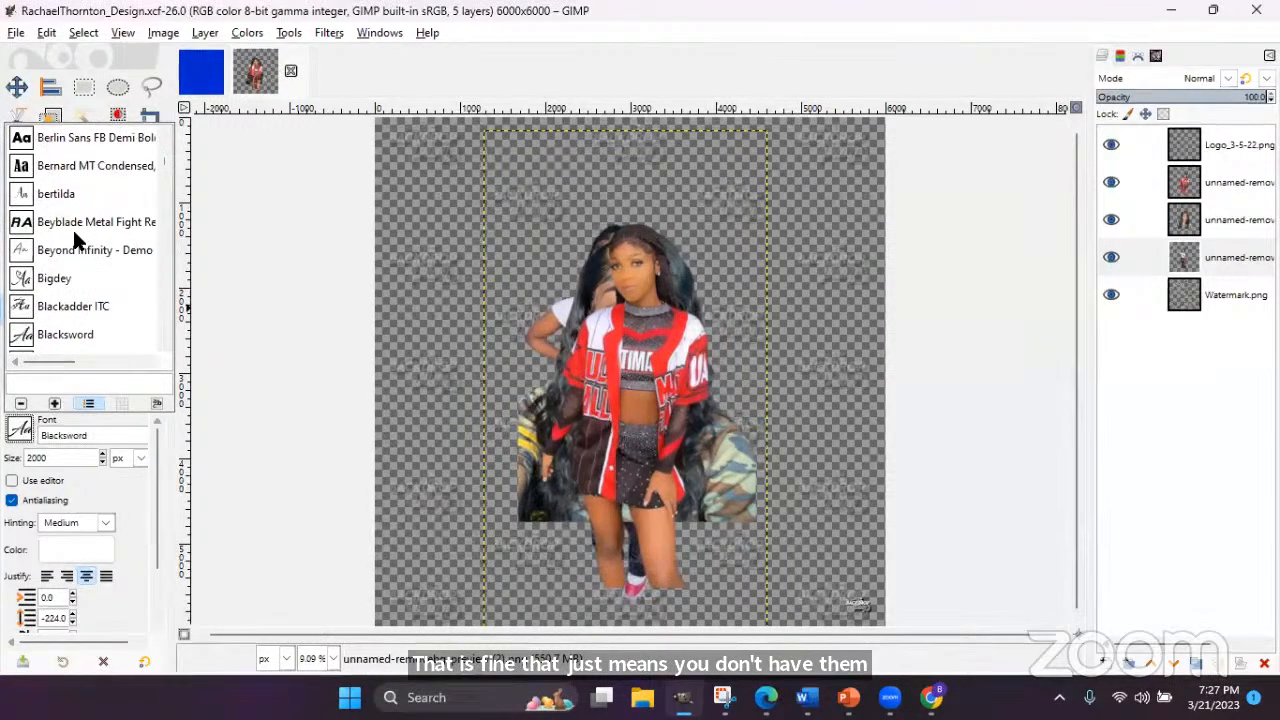
{"action": "scroll", "coordinate": [74, 227], "scroll_direction": "up", "scroll_amount": 1}
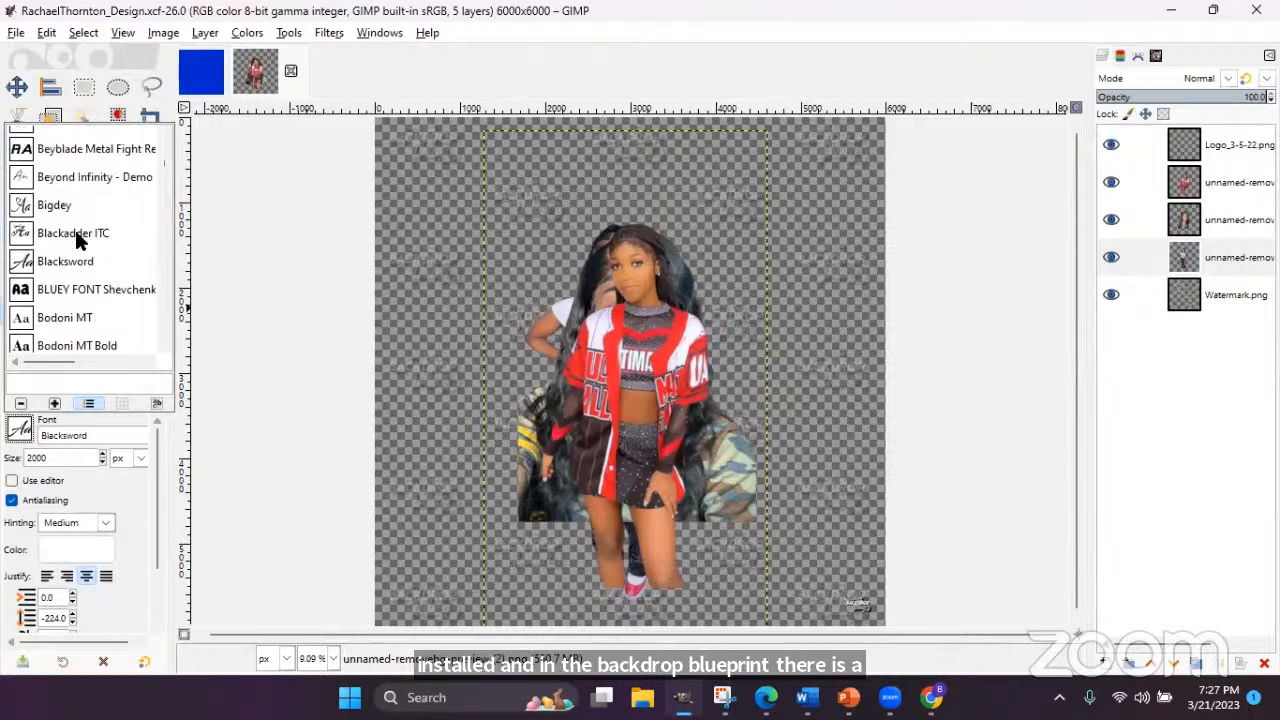
{"action": "scroll", "coordinate": [60, 218], "scroll_direction": "down", "scroll_amount": 5}
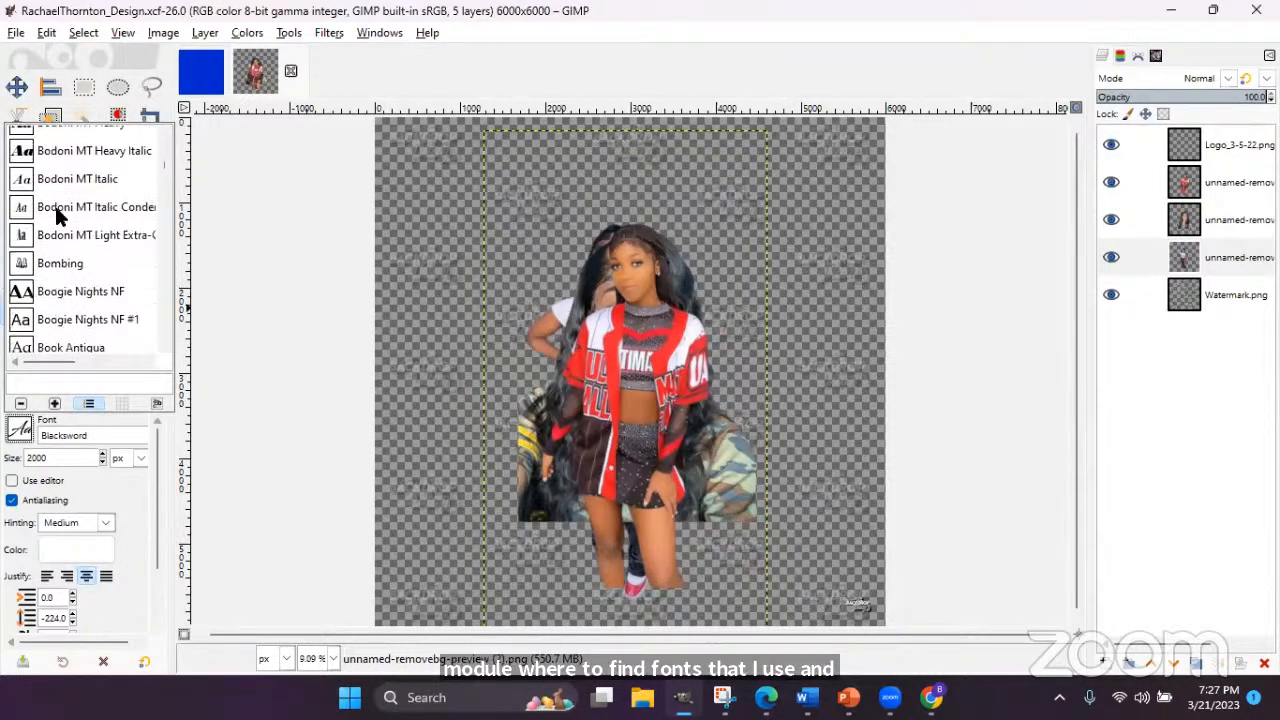
{"action": "scroll", "coordinate": [58, 216], "scroll_direction": "down", "scroll_amount": 3}
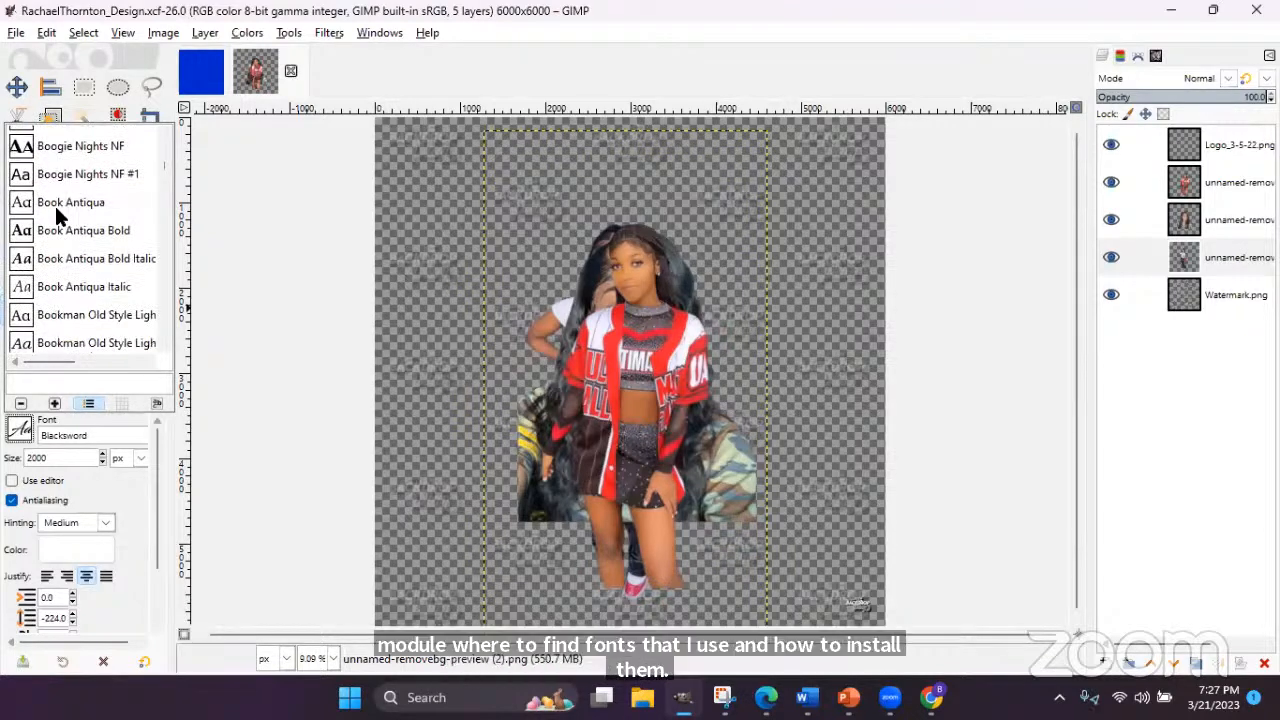
{"action": "scroll", "coordinate": [54, 203], "scroll_direction": "down", "scroll_amount": 2}
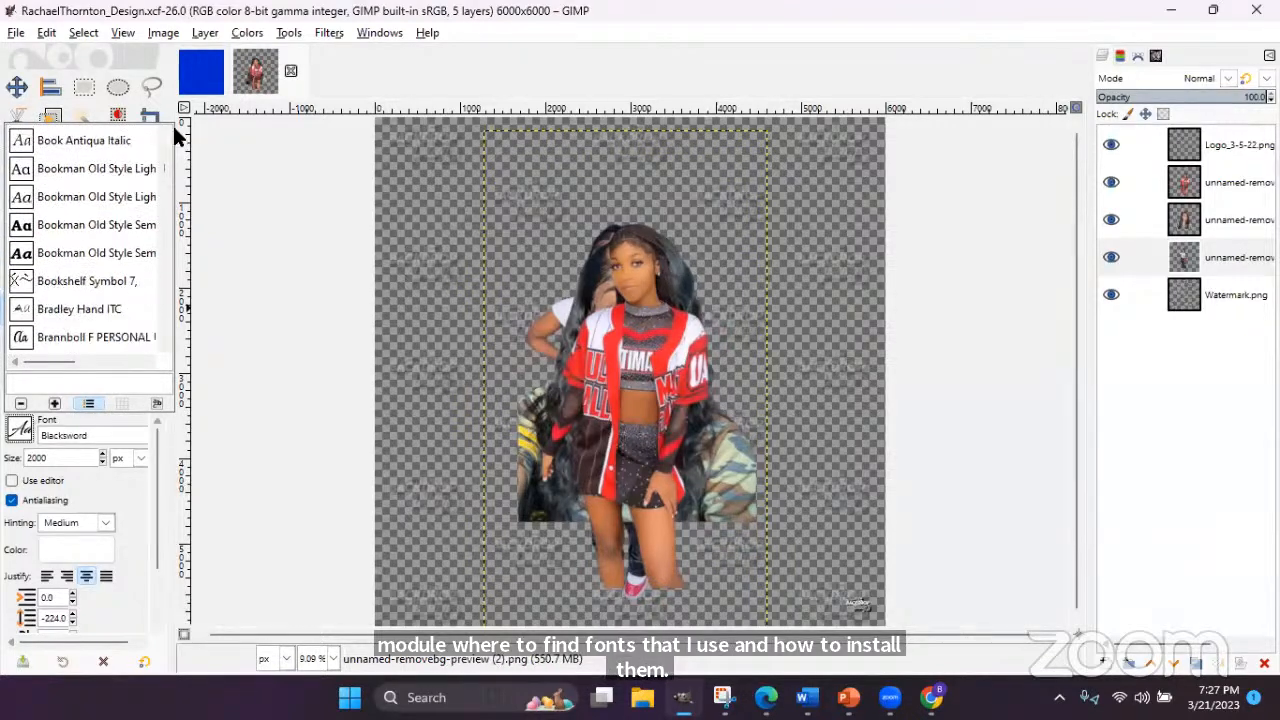
{"action": "left_click", "coordinate": [95, 449]}
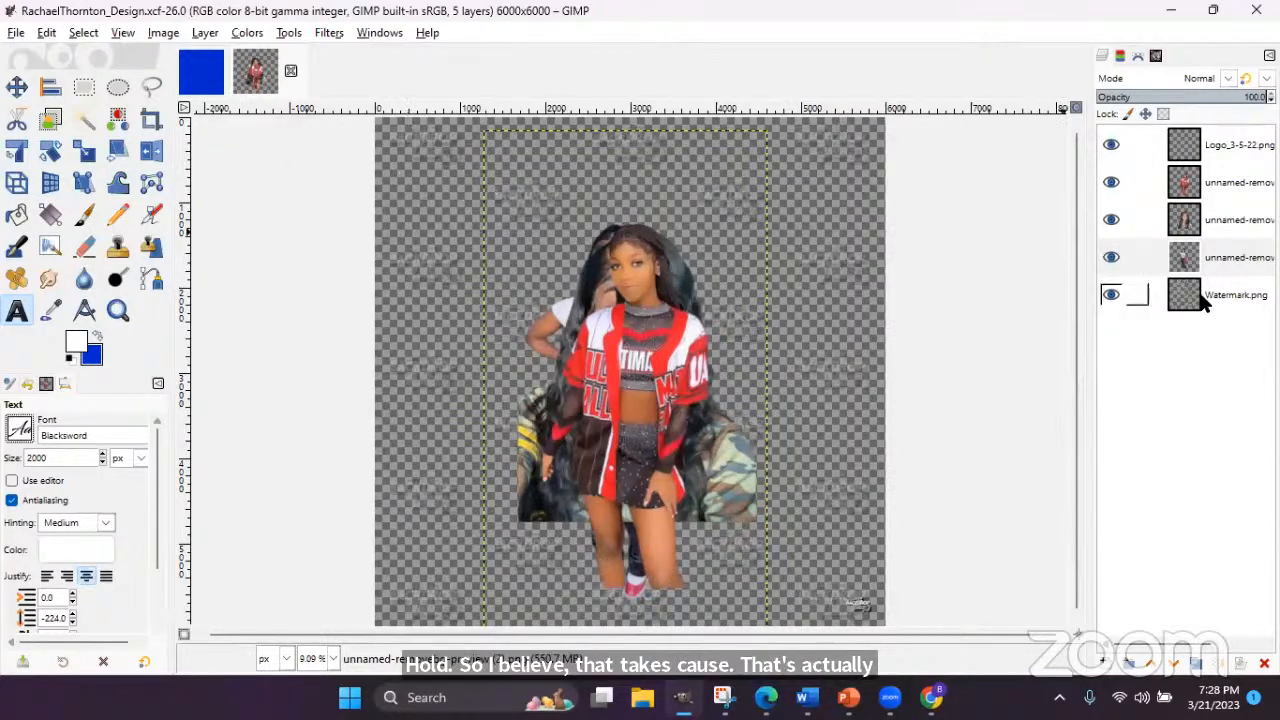
- Hide the Watermark.png layer, leaving the logo and three cut-out photos visible
{"action": "left_click", "coordinate": [1110, 295]}
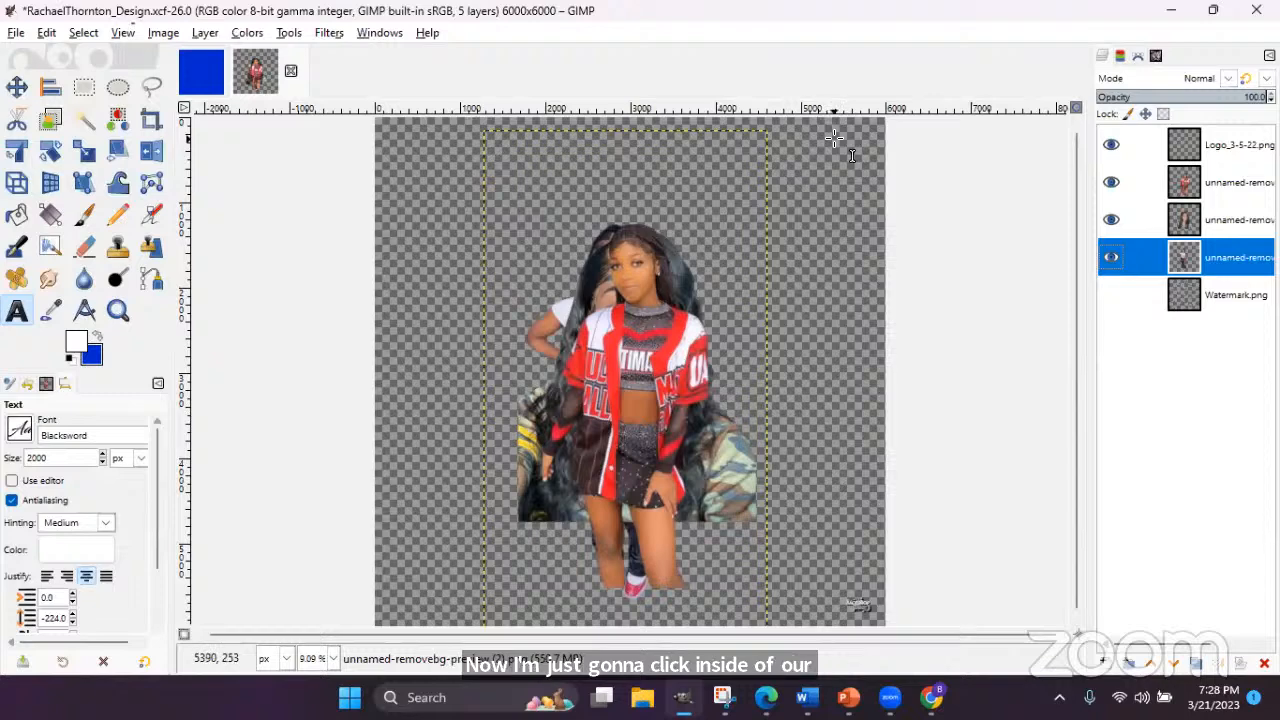
- Place a Blacksword 2000 px text box on the canvas and paste the copied theme phrase
{"action": "left_click", "coordinate": [392, 174]}
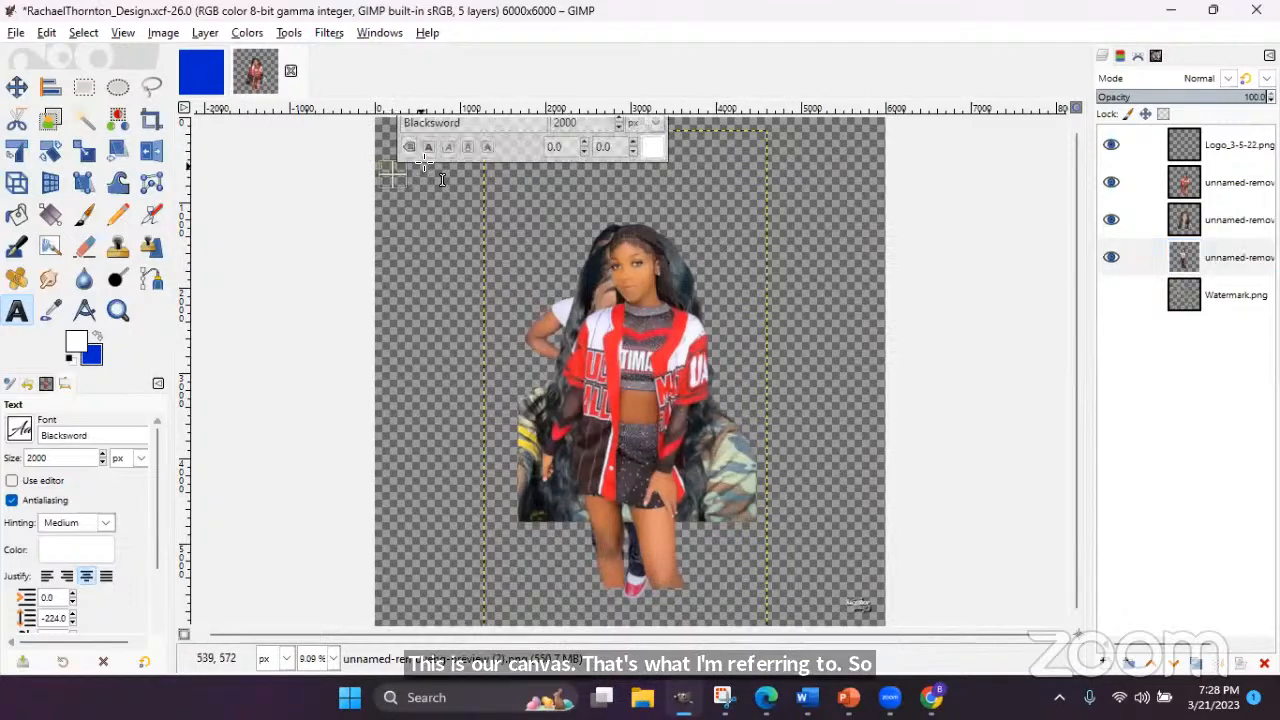
{"action": "left_click", "coordinate": [427, 220]}
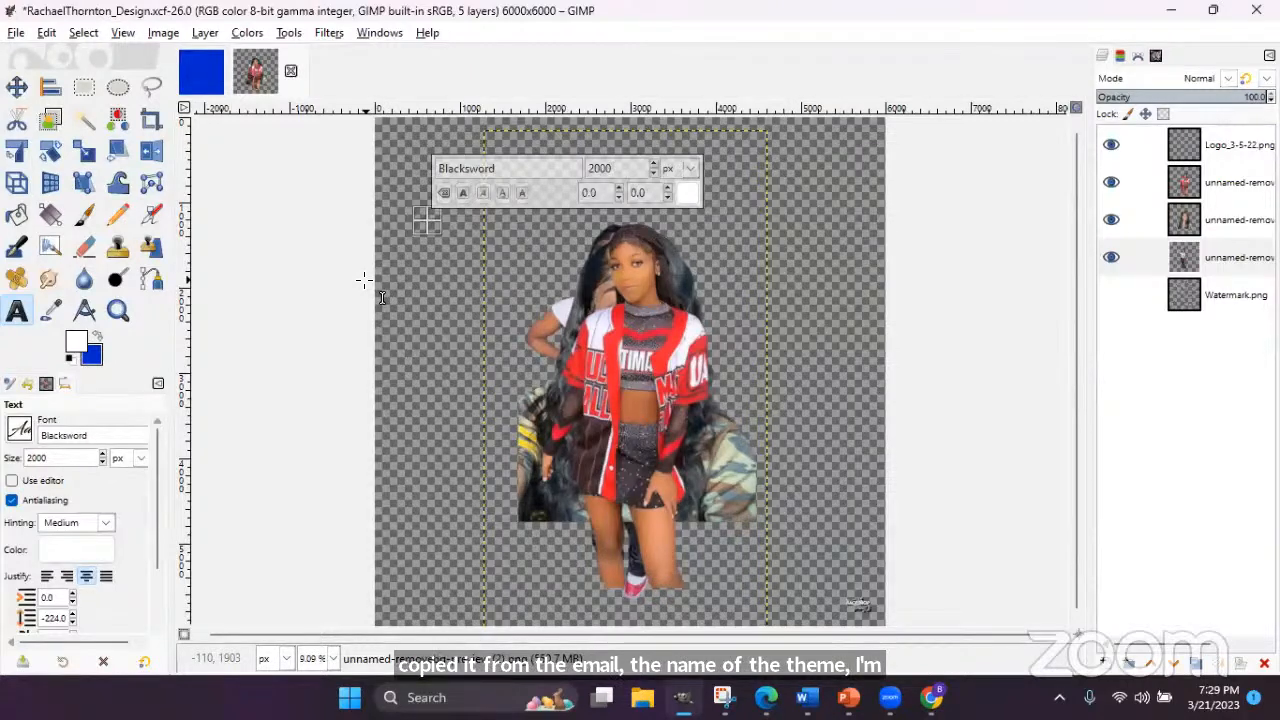
{"action": "key", "text": "ctrl+v"}
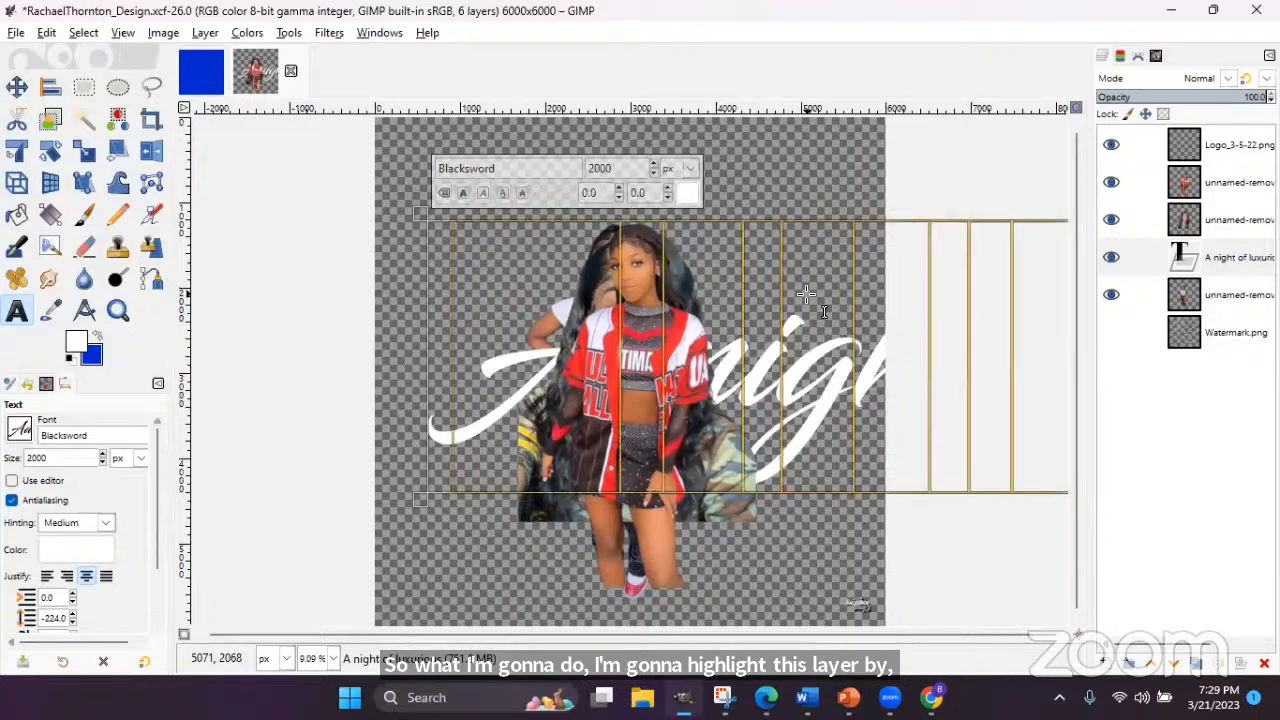
- Reduce the 'A night of luxurious' text size from 2000 to 500 px
{"action": "triple_click", "coordinate": [620, 168]}
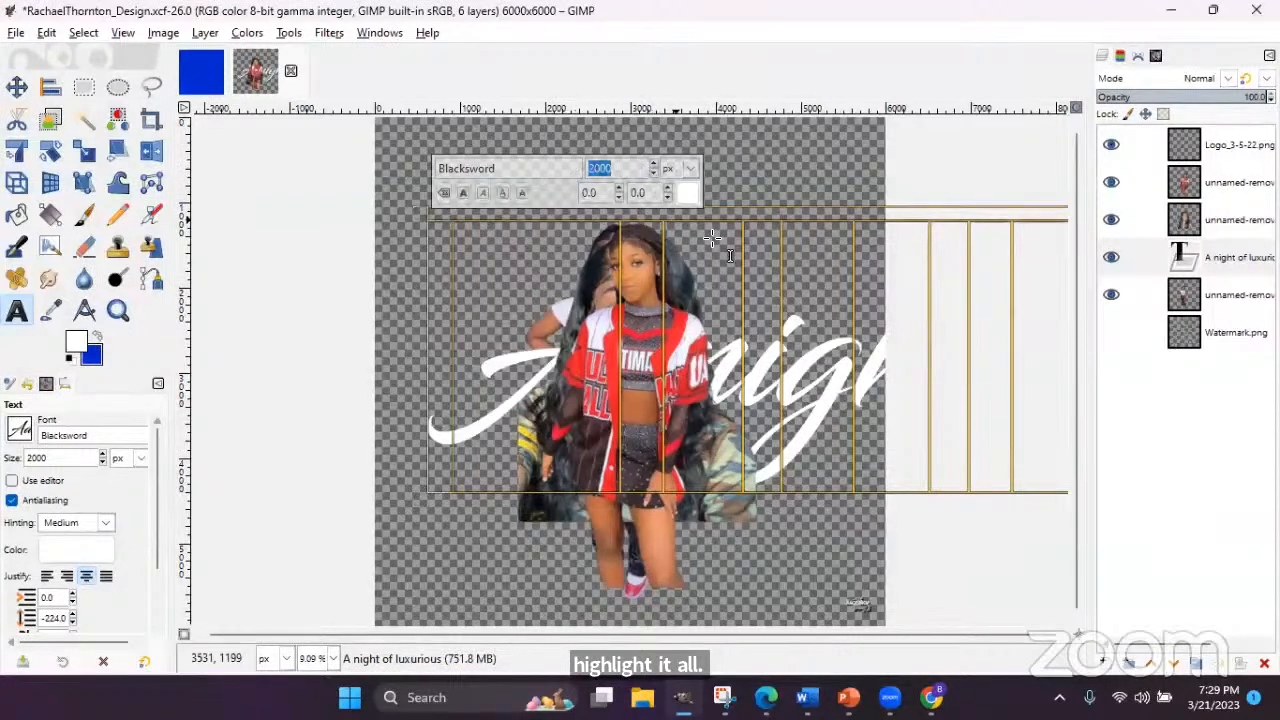
{"action": "type", "text": "1000"}
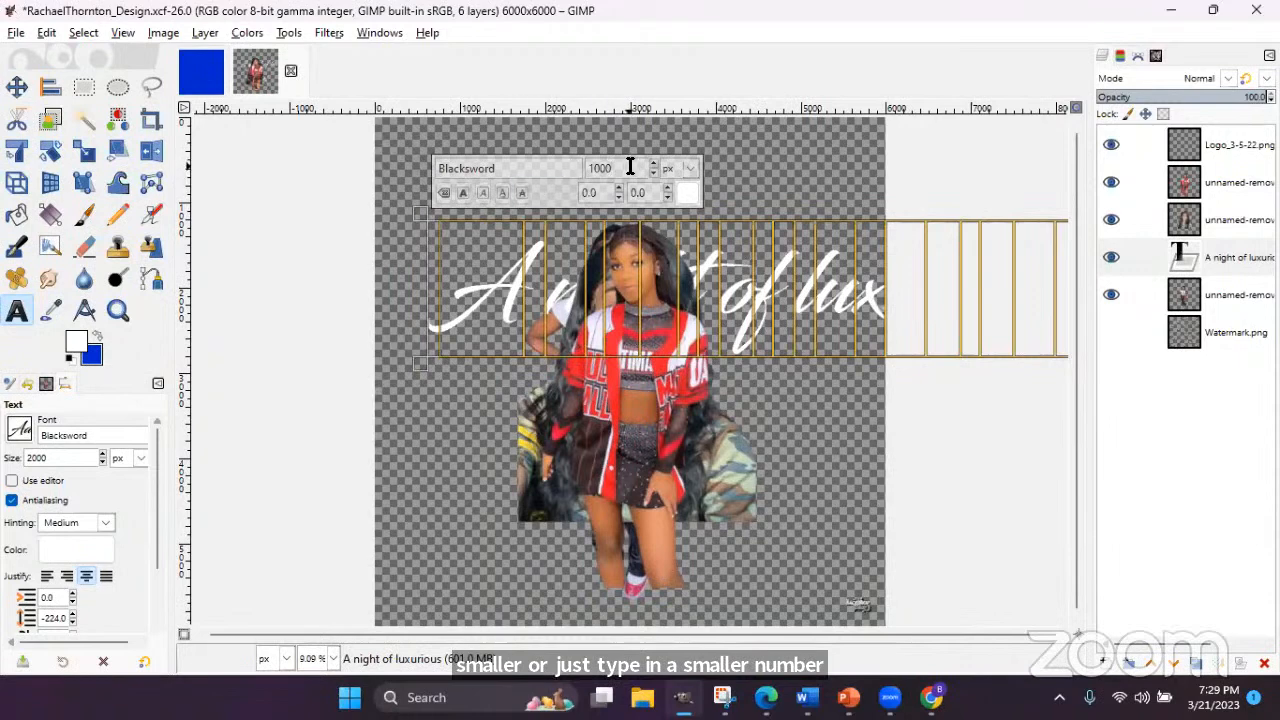
{"action": "key", "text": "BackSpace"}
{"action": "key", "text": "BackSpace"}
{"action": "key", "text": "BackSpace"}
{"action": "key", "text": "BackSpace"}
{"action": "type", "text": "500"}
{"action": "key", "text": "Return"}
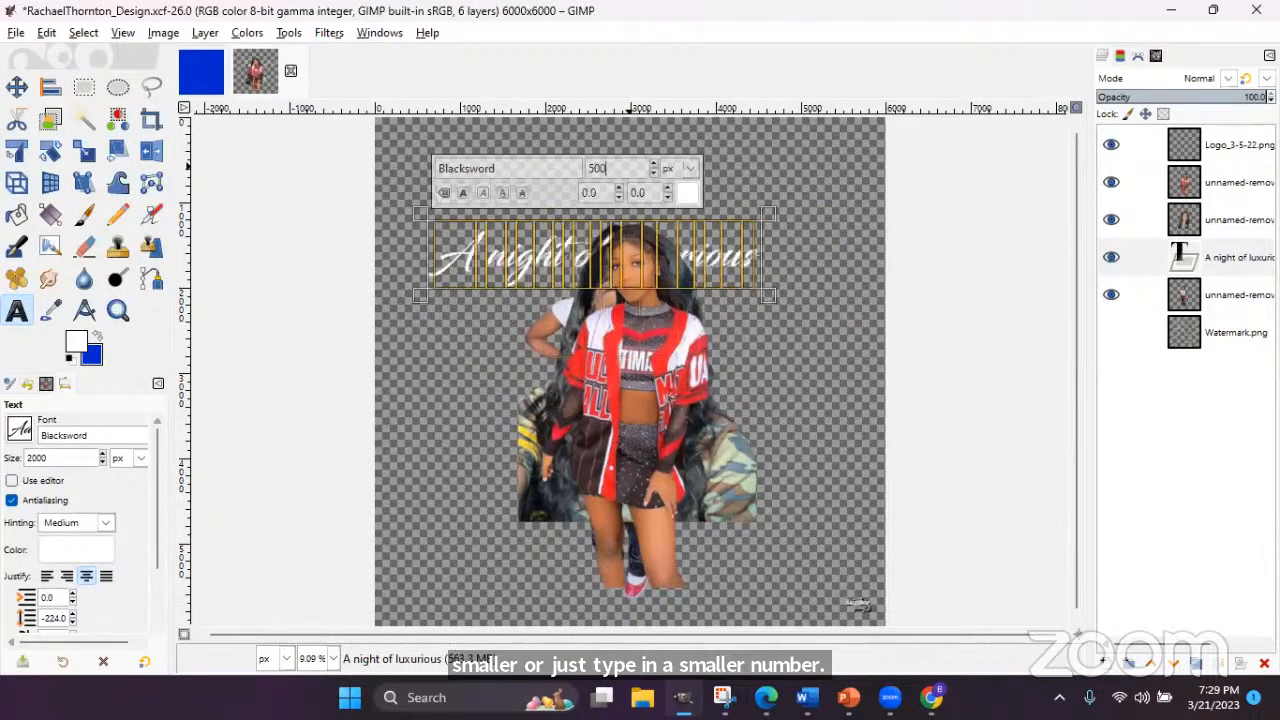
- Drag the title layer upward to sit near the top edge of the canvas
{"action": "left_click", "coordinate": [16, 87]}
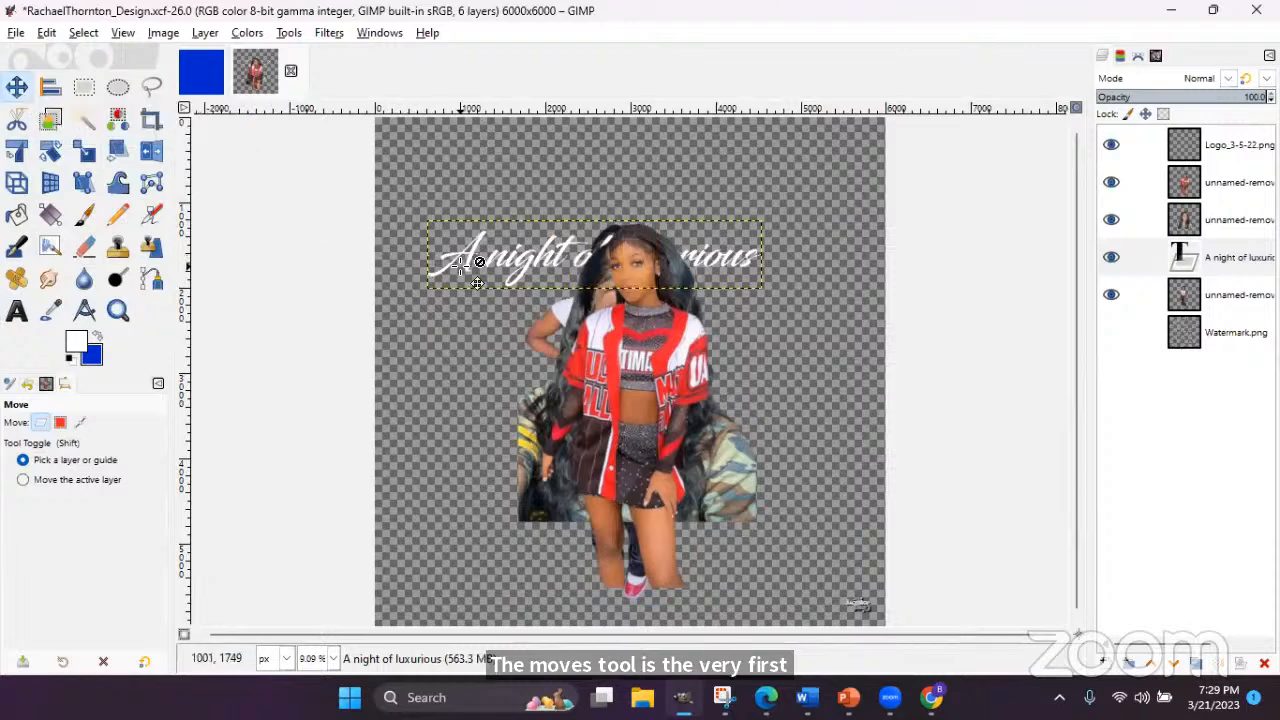
{"action": "left_click_drag", "start_coordinate": [448, 256], "coordinate": [467, 213]}
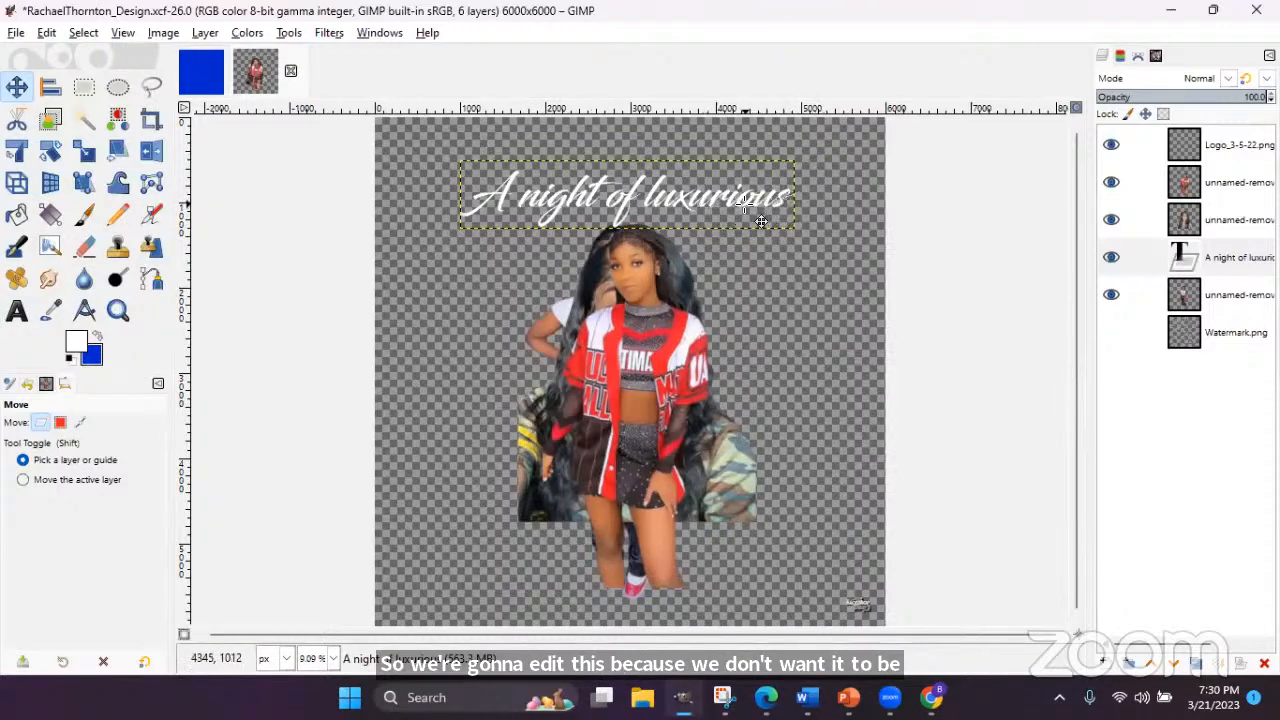
- Edit the title text so it reads 'A Night of Luxury'
{"action": "left_click", "coordinate": [16, 312]}
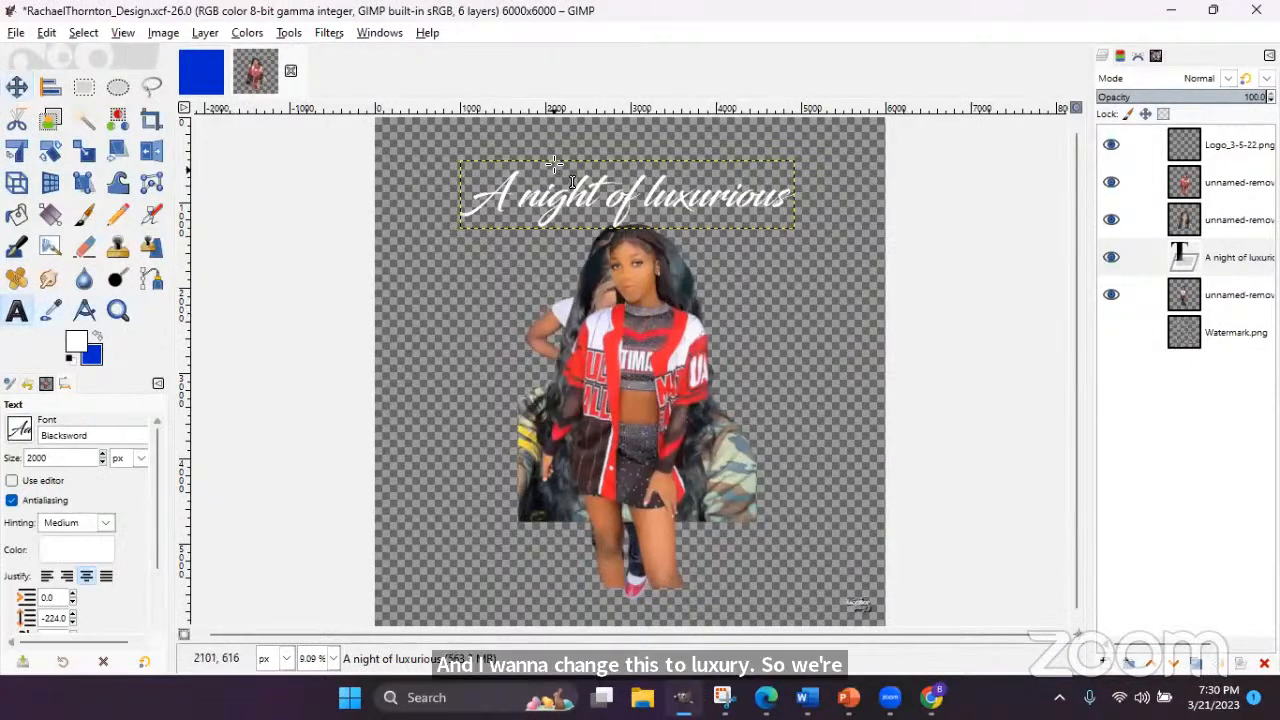
{"action": "left_click", "coordinate": [521, 192]}
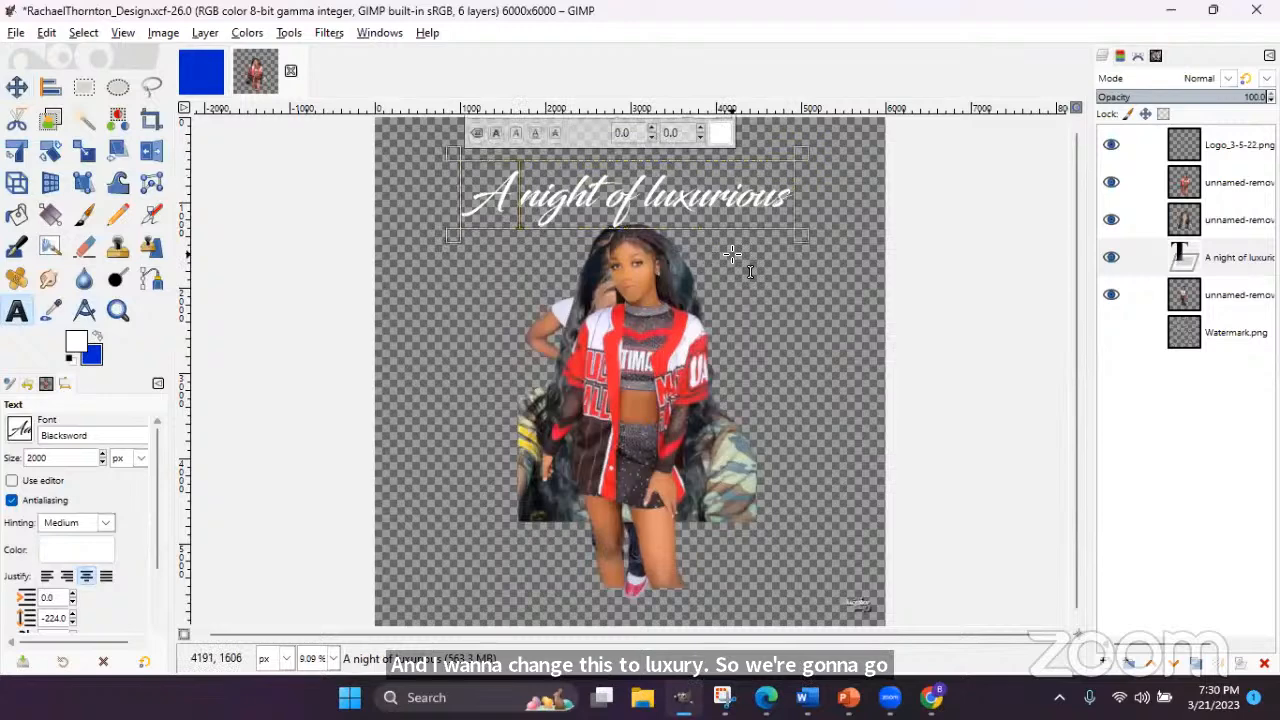
{"action": "type", "text": "N"}
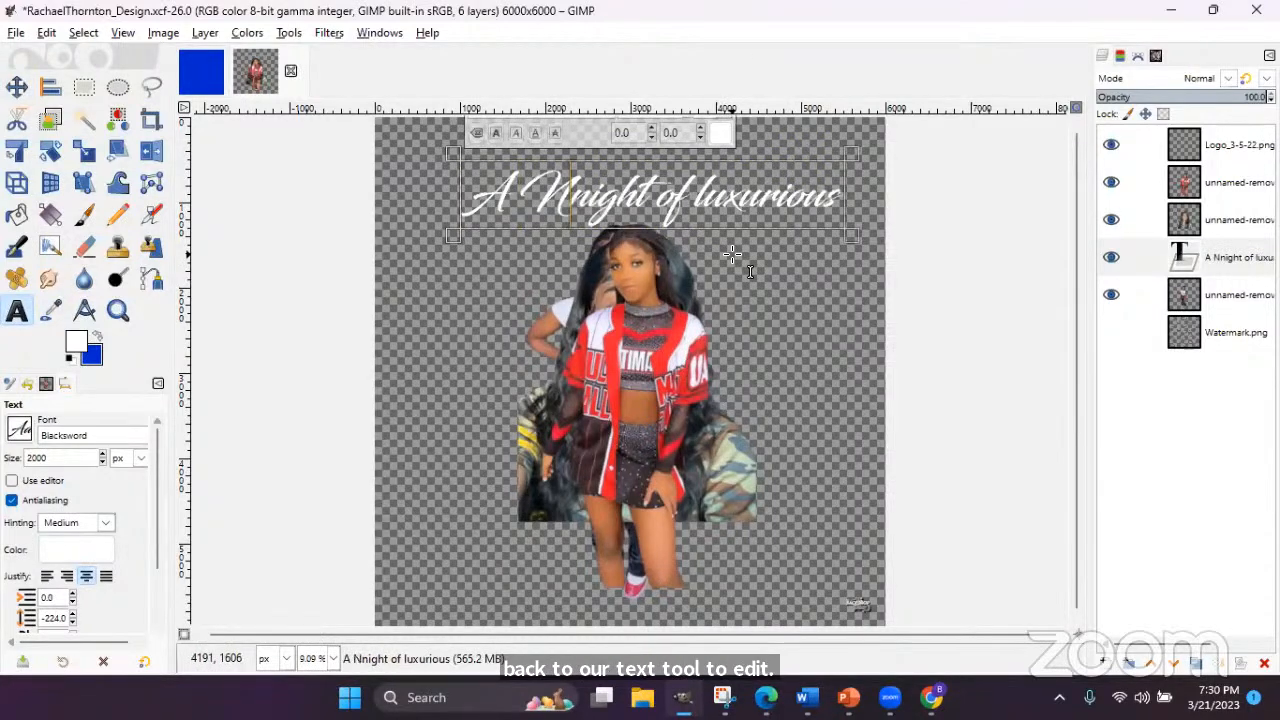
{"action": "key", "text": "Delete"}
{"action": "key", "text": "Right"}
{"action": "key", "text": "Right"}
{"action": "key", "text": "Right"}
{"action": "key", "text": "Right"}
{"action": "key", "text": "Right"}
{"action": "key", "text": "Right"}
{"action": "type", "text": "L"}
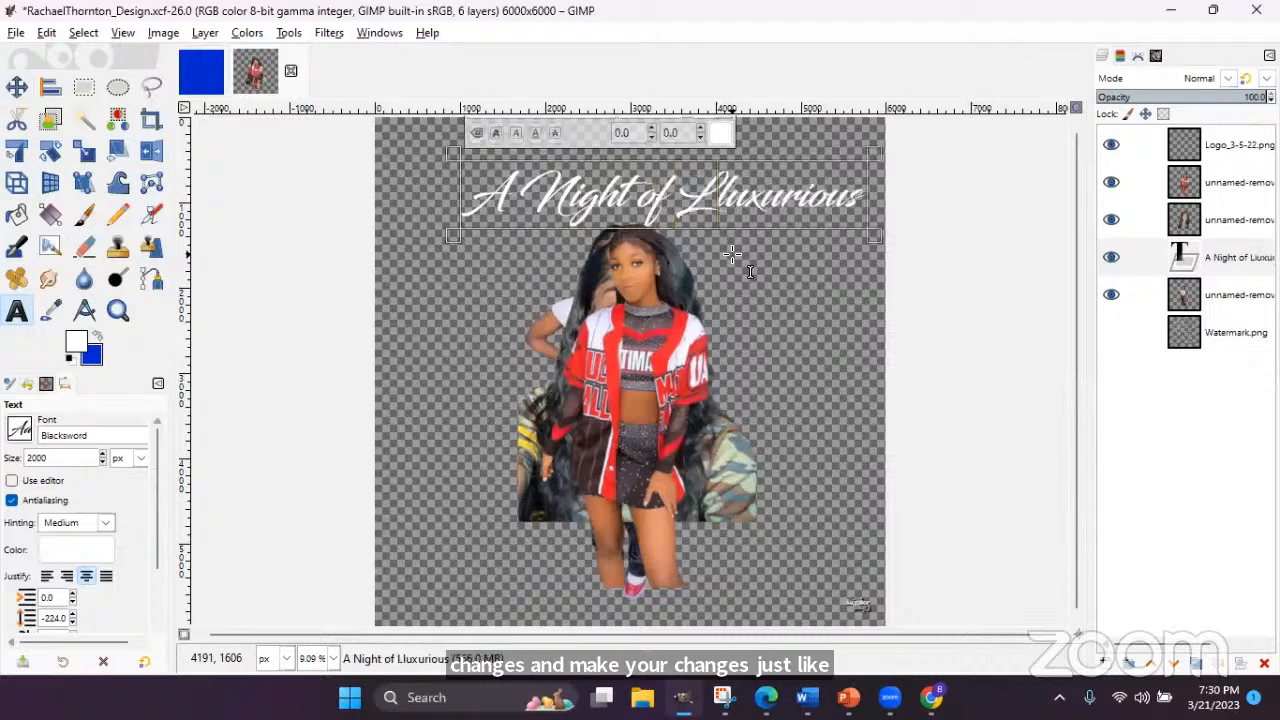
{"action": "key", "text": "Delete"}
{"action": "key", "text": "Right"}
{"action": "key", "text": "Right"}
{"action": "key", "text": "Right"}
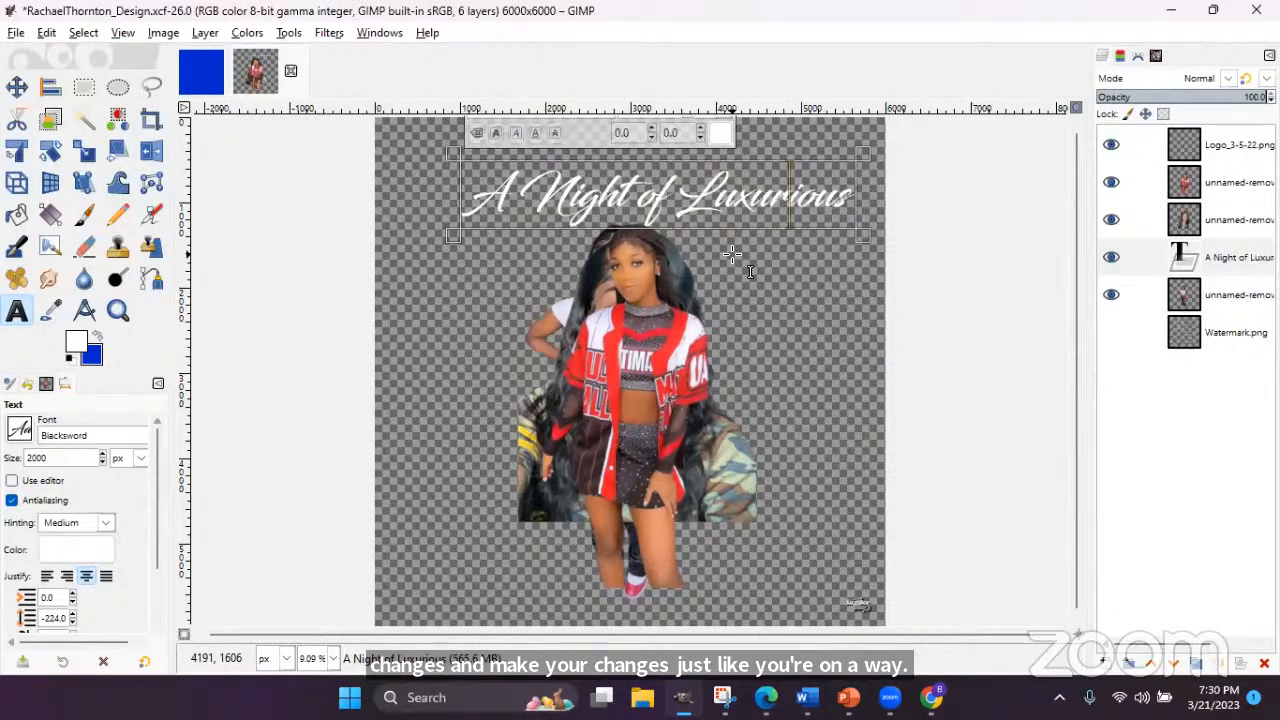
{"action": "key", "text": "Delete"}
{"action": "key", "text": "Delete"}
{"action": "key", "text": "Delete"}
{"action": "key", "text": "Delete"}
{"action": "type", "text": "y"}
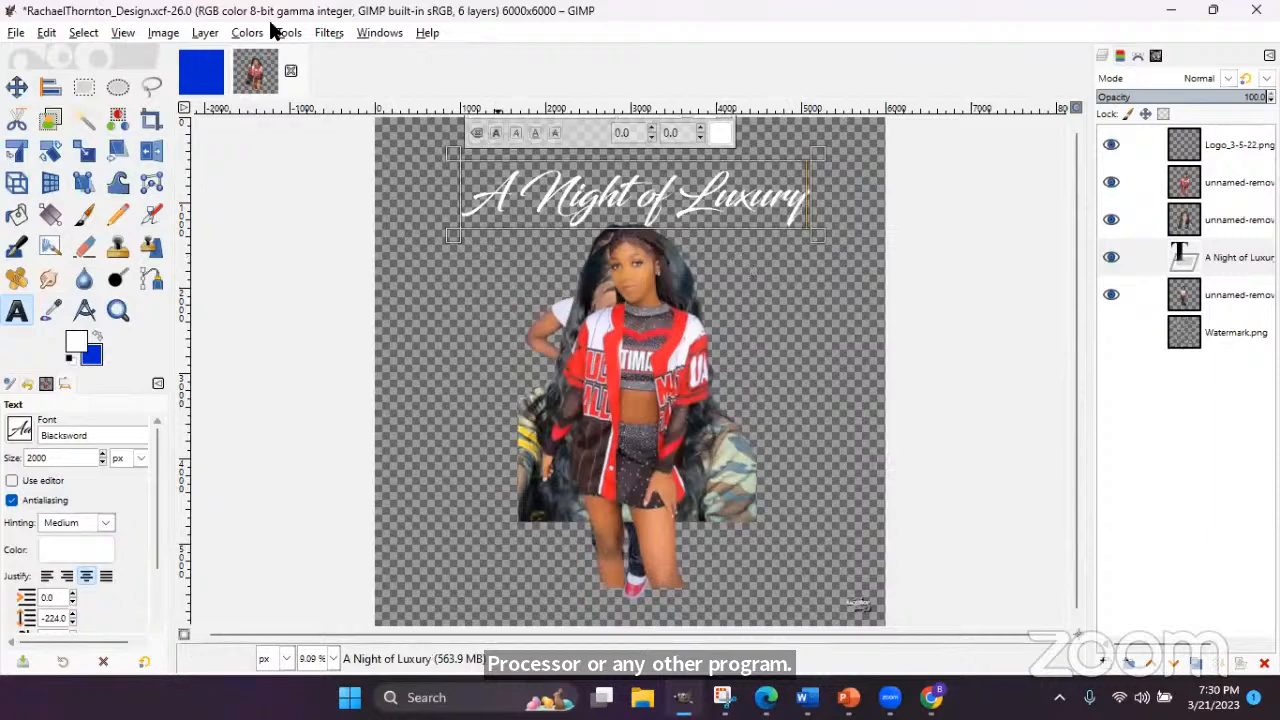
- Nudge the title slightly lower and left, just above the client photo
{"action": "left_click", "coordinate": [20, 86]}
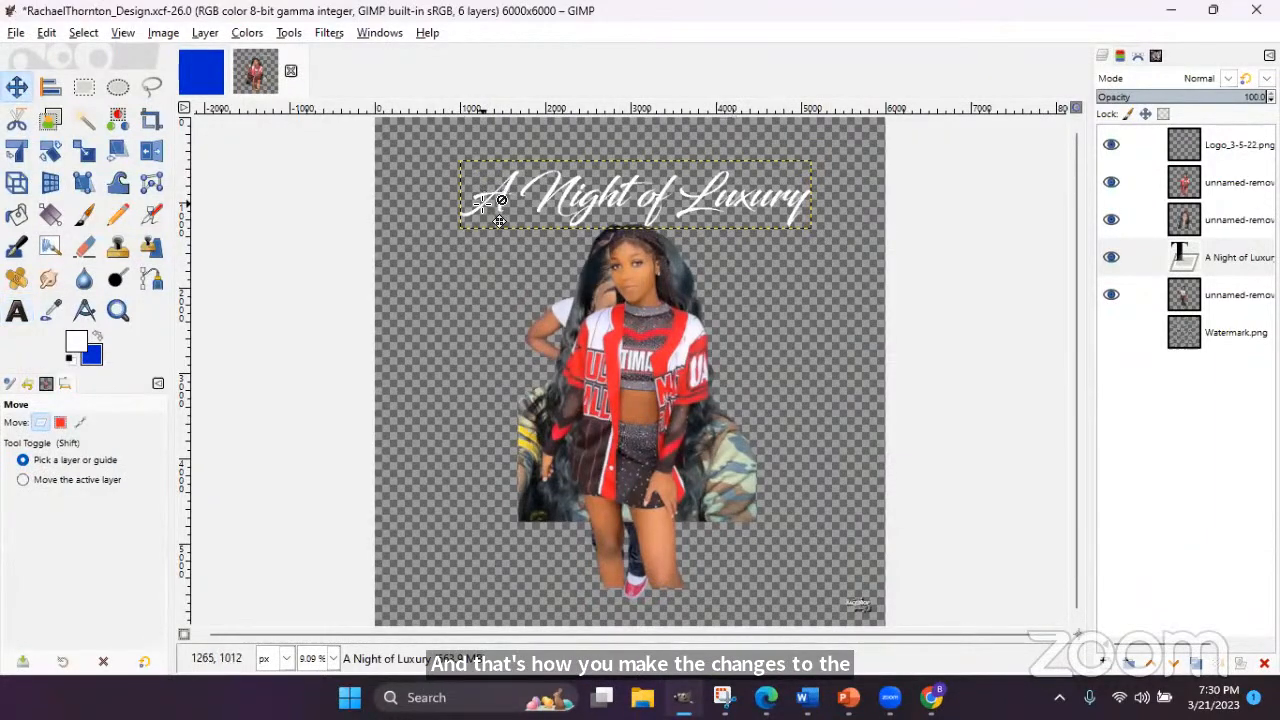
{"action": "left_click_drag", "start_coordinate": [467, 213], "coordinate": [457, 238]}
{"action": "key", "text": "t"}
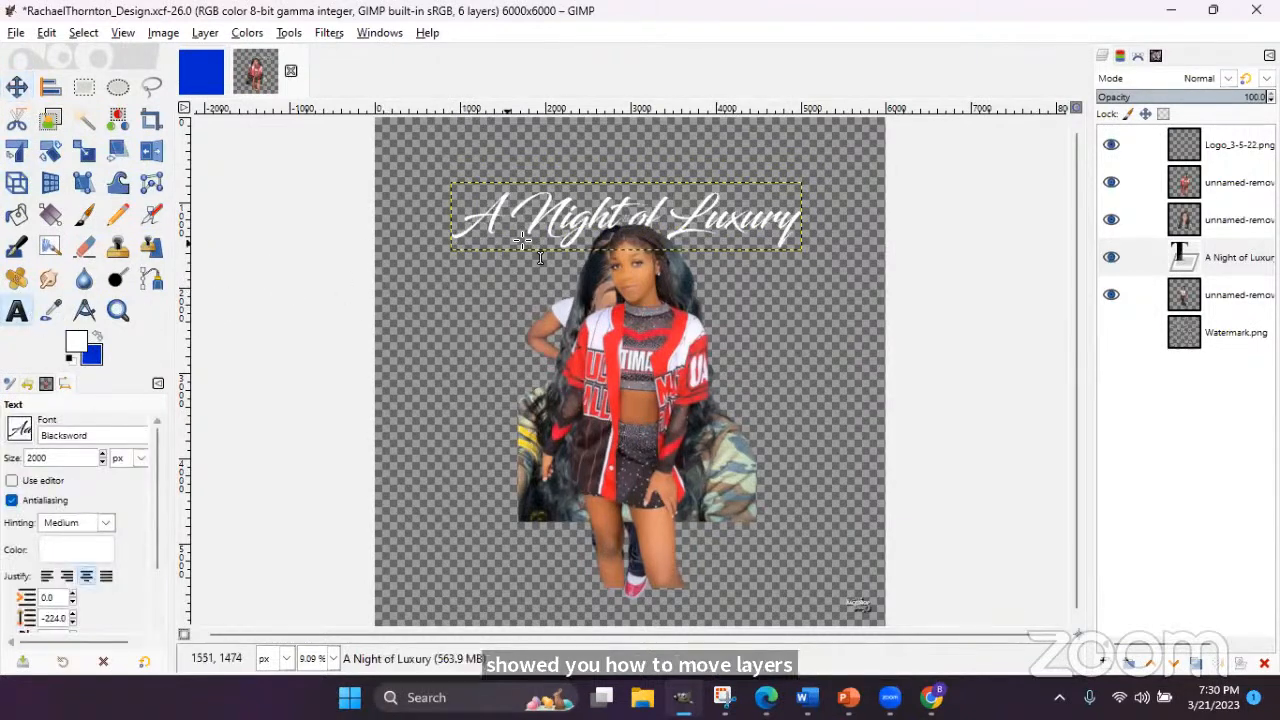
{"action": "left_click", "coordinate": [600, 234]}
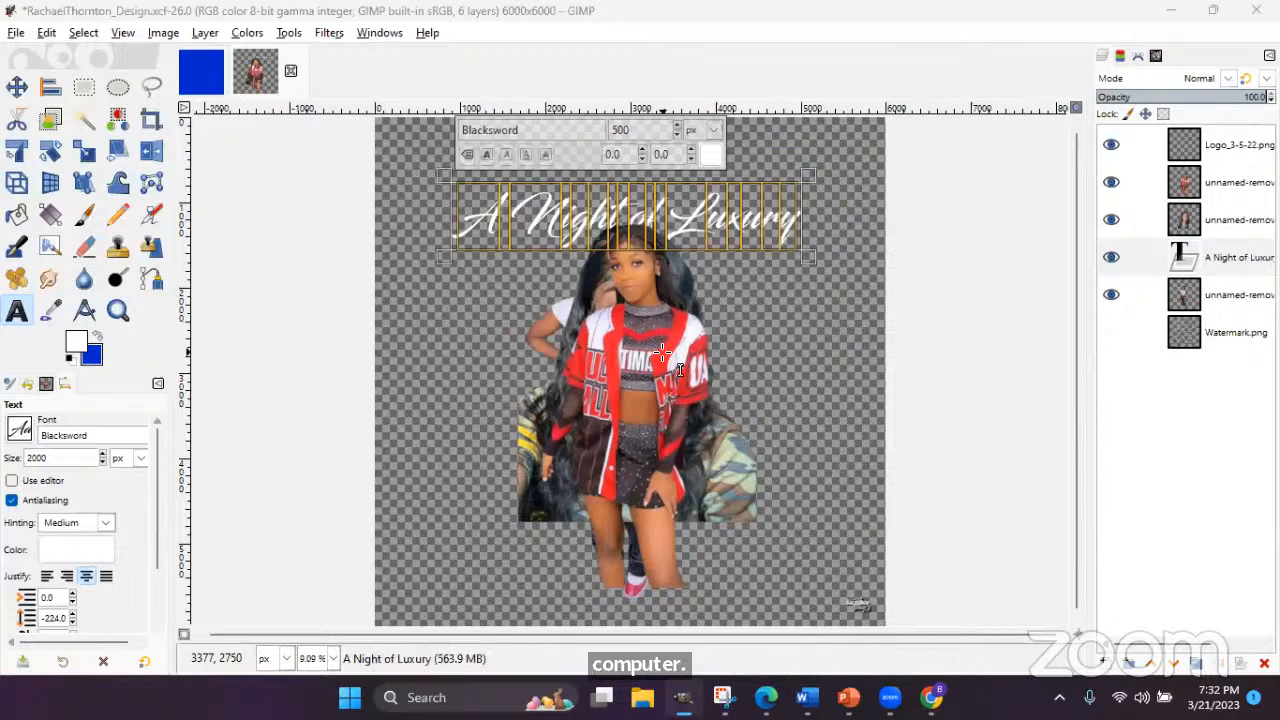
- Start File > Open as Layers and navigate to the E: > Graphics > Tuft folder
{"action": "left_click", "coordinate": [17, 33]}
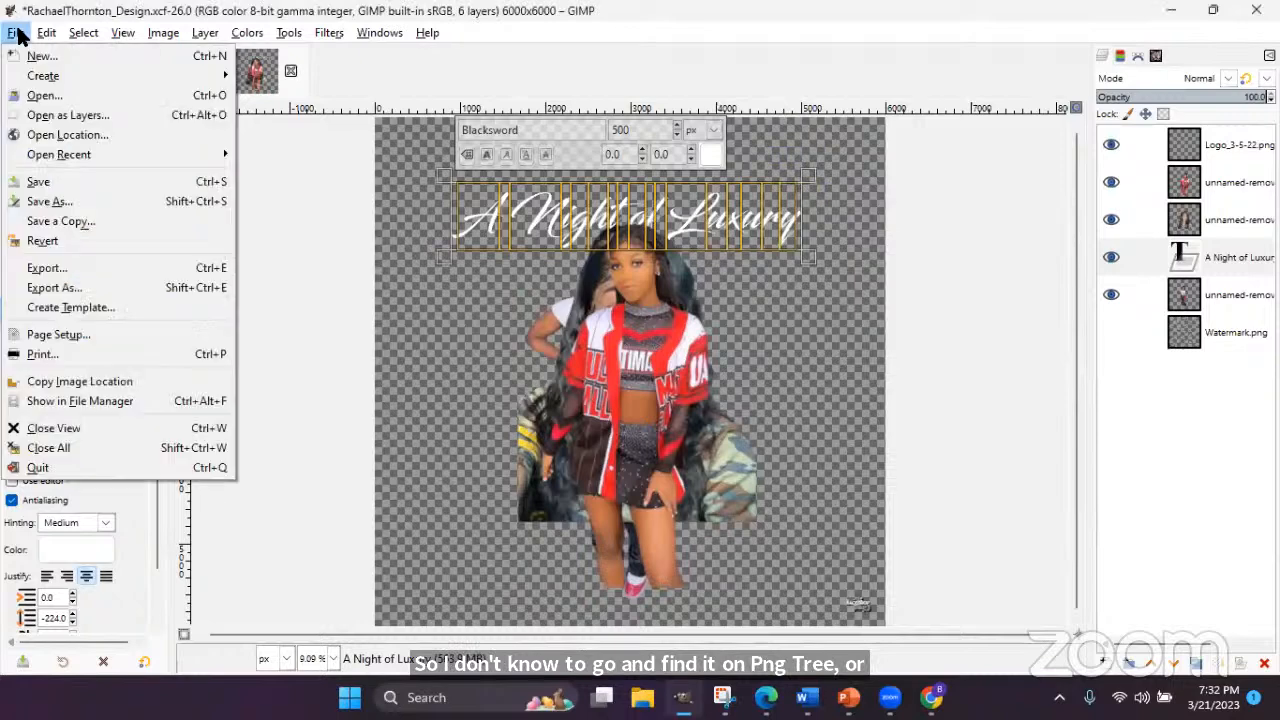
{"action": "left_click", "coordinate": [26, 116]}
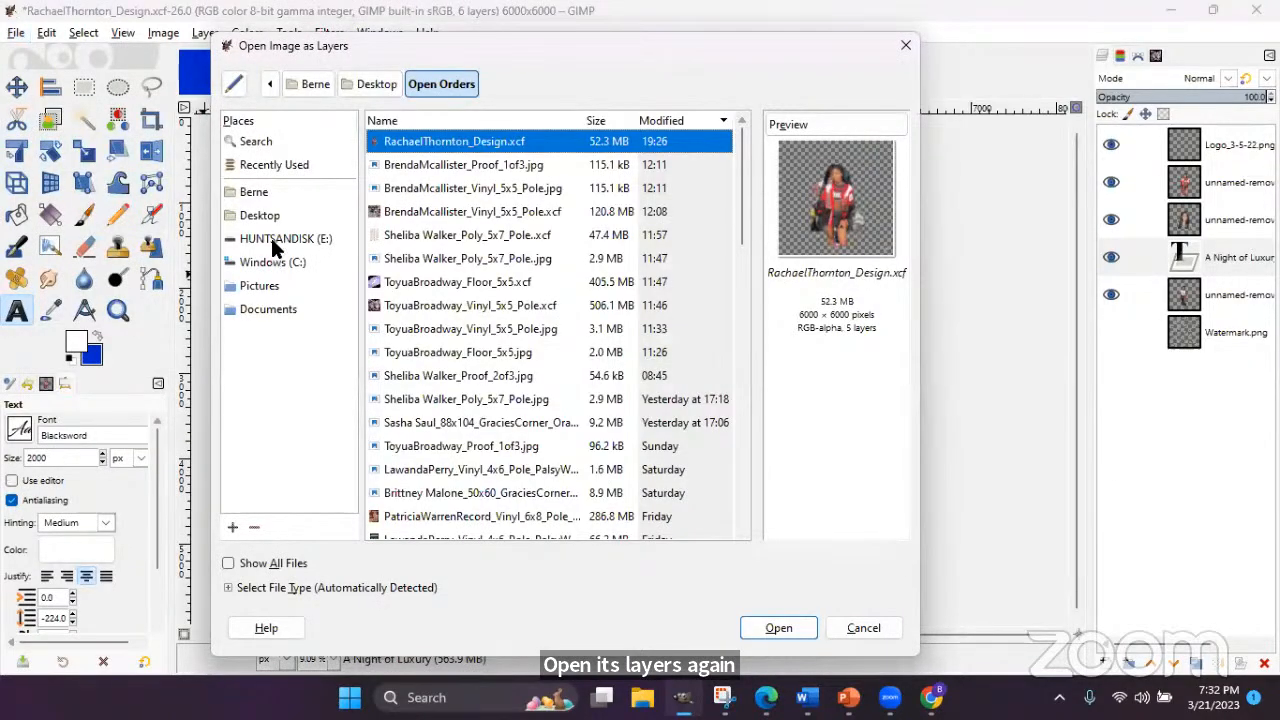
{"action": "left_click", "coordinate": [275, 244]}
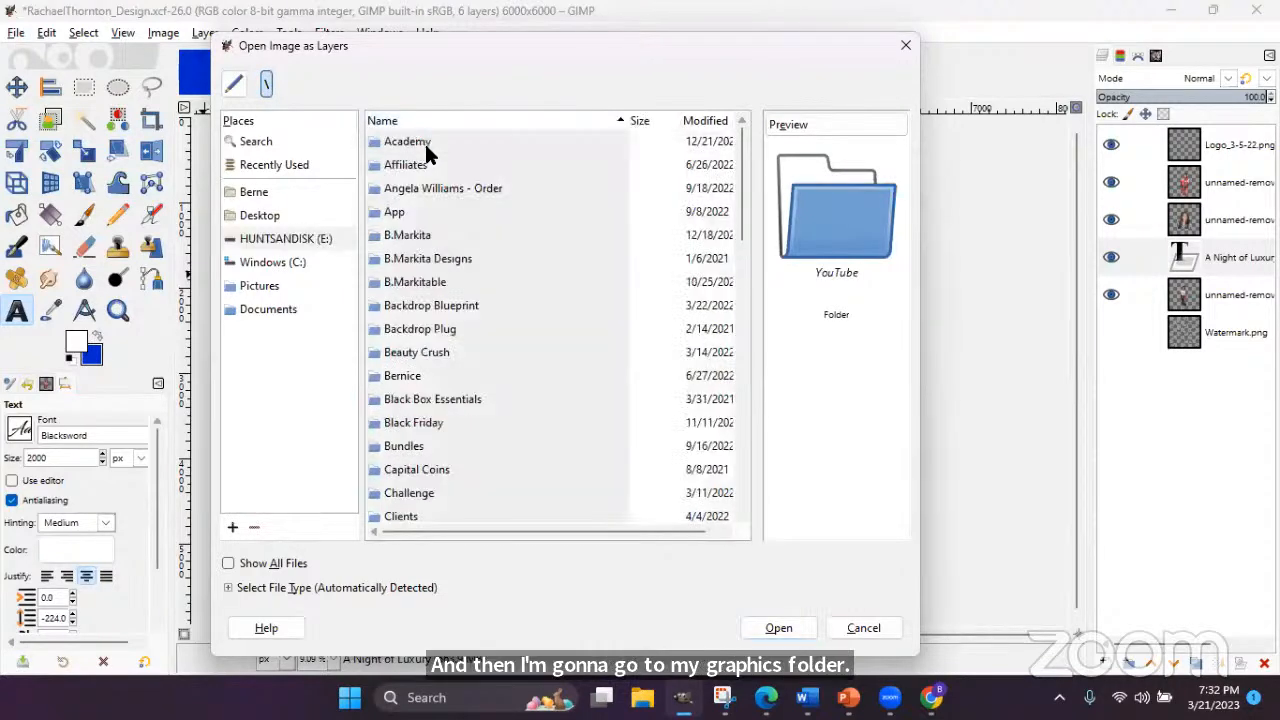
{"action": "left_click", "coordinate": [460, 345]}
{"action": "scroll", "coordinate": [460, 329], "scroll_direction": "down", "scroll_amount": 10}
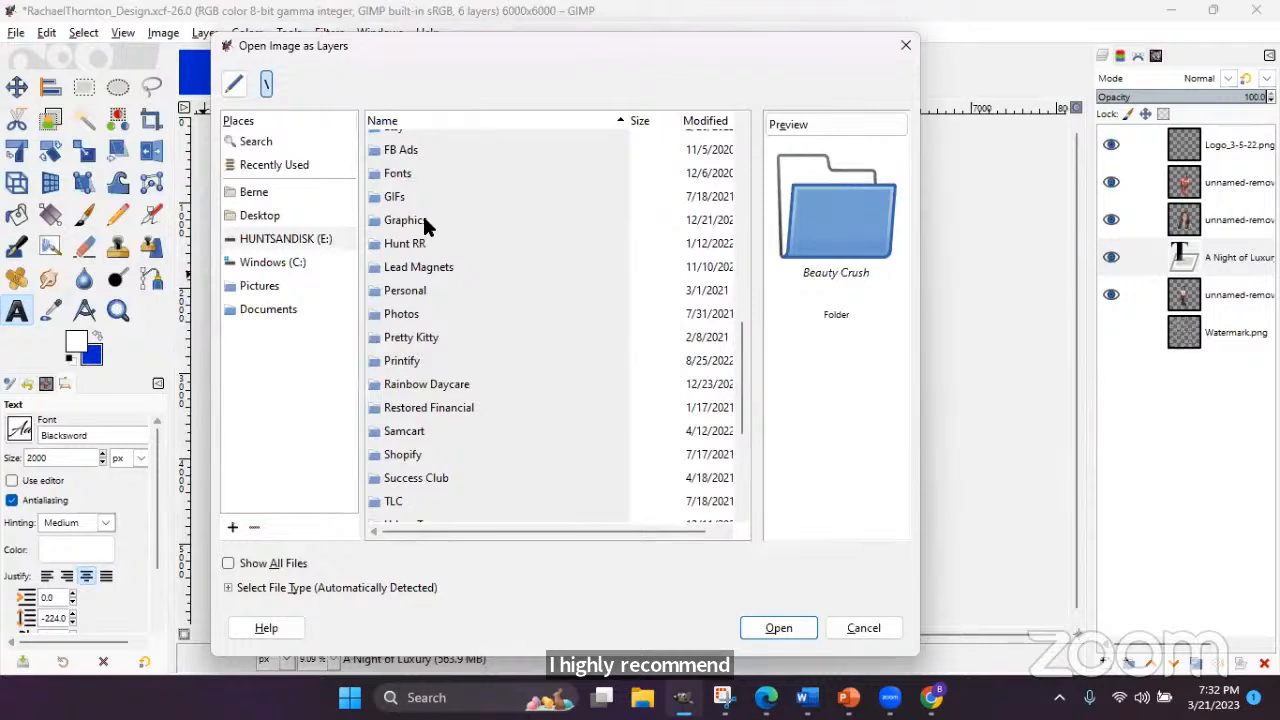
{"action": "double_click", "coordinate": [424, 221]}
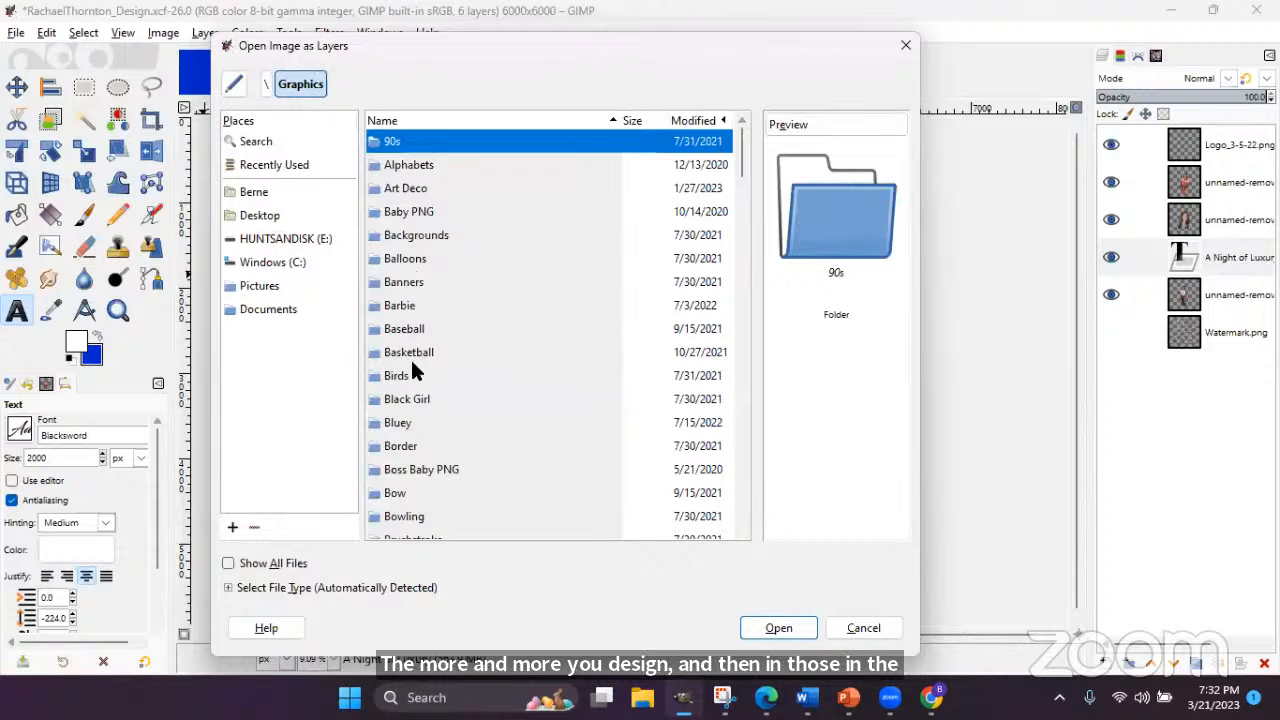
{"action": "scroll", "coordinate": [443, 344], "scroll_direction": "down", "scroll_amount": 9}
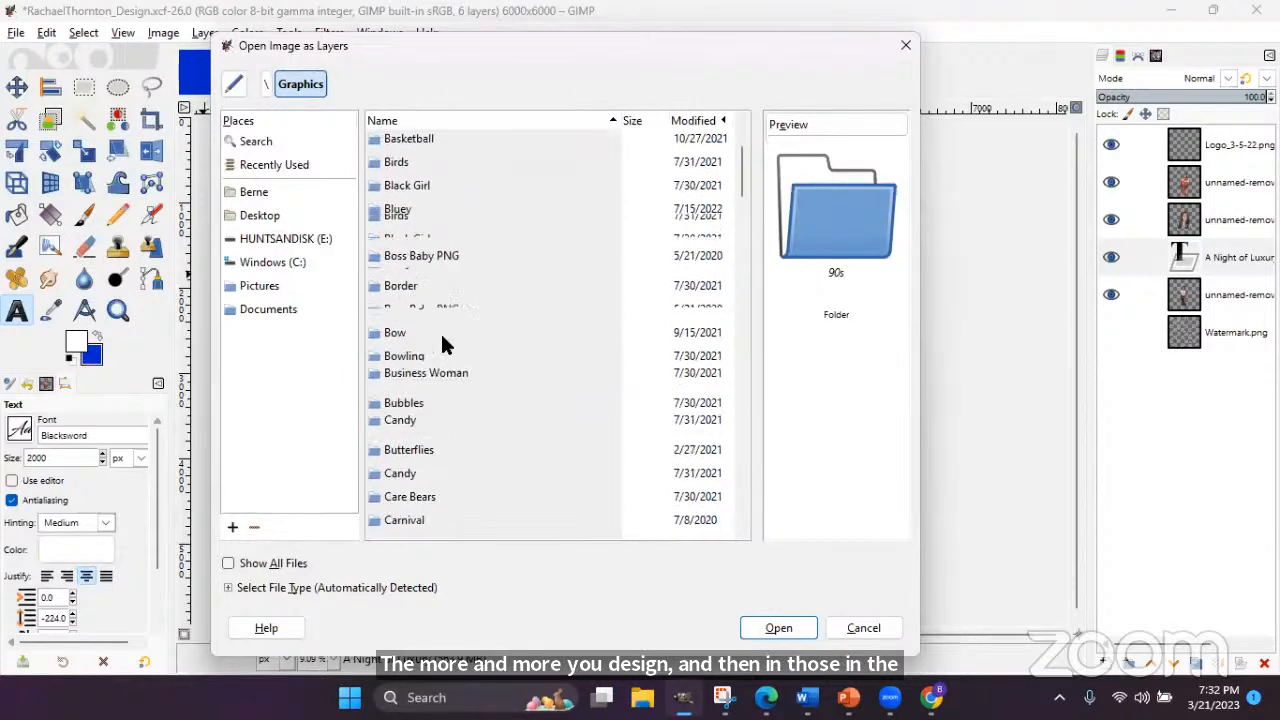
{"action": "scroll", "coordinate": [443, 344], "scroll_direction": "down", "scroll_amount": 10}
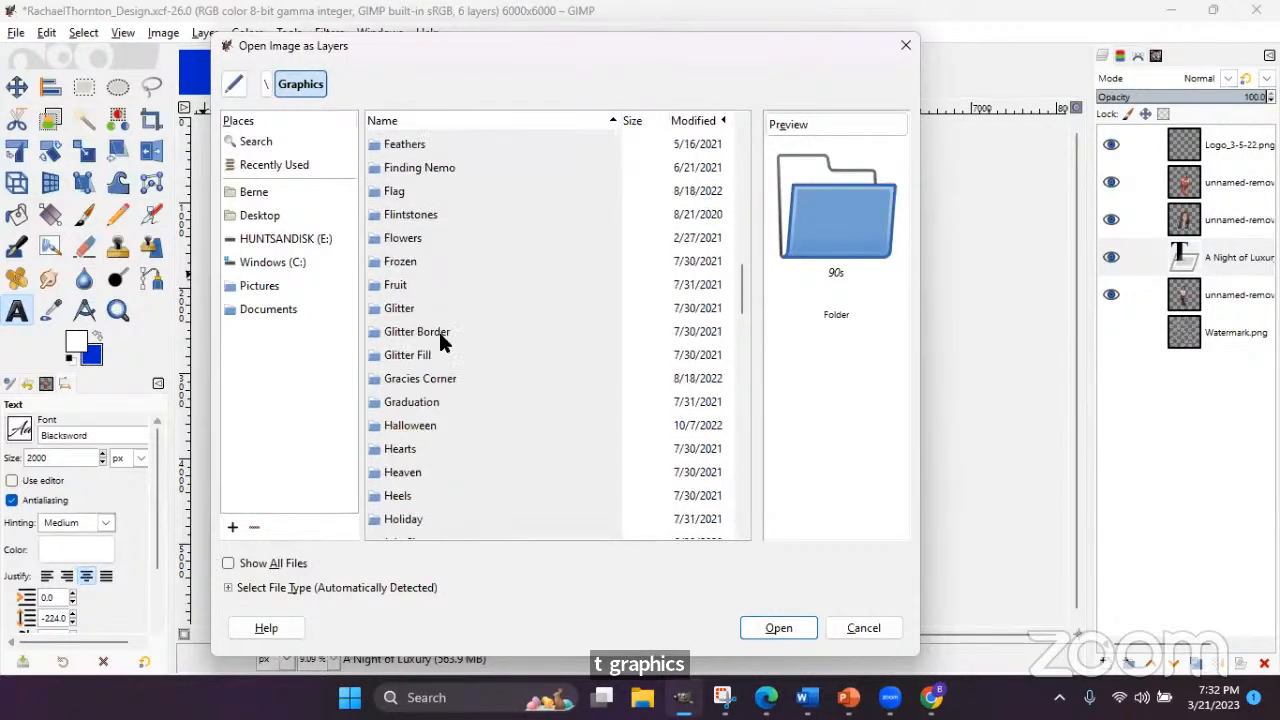
{"action": "scroll", "coordinate": [441, 336], "scroll_direction": "down", "scroll_amount": 10}
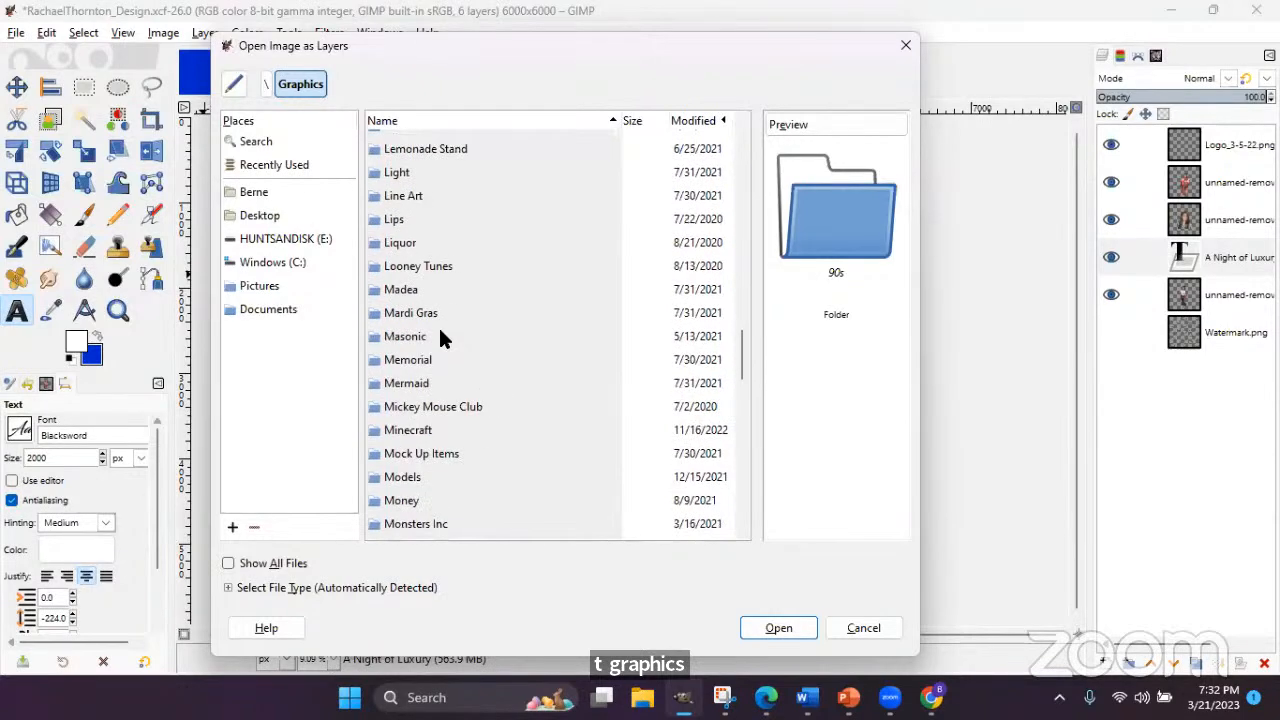
{"action": "scroll", "coordinate": [446, 340], "scroll_direction": "down", "scroll_amount": 10}
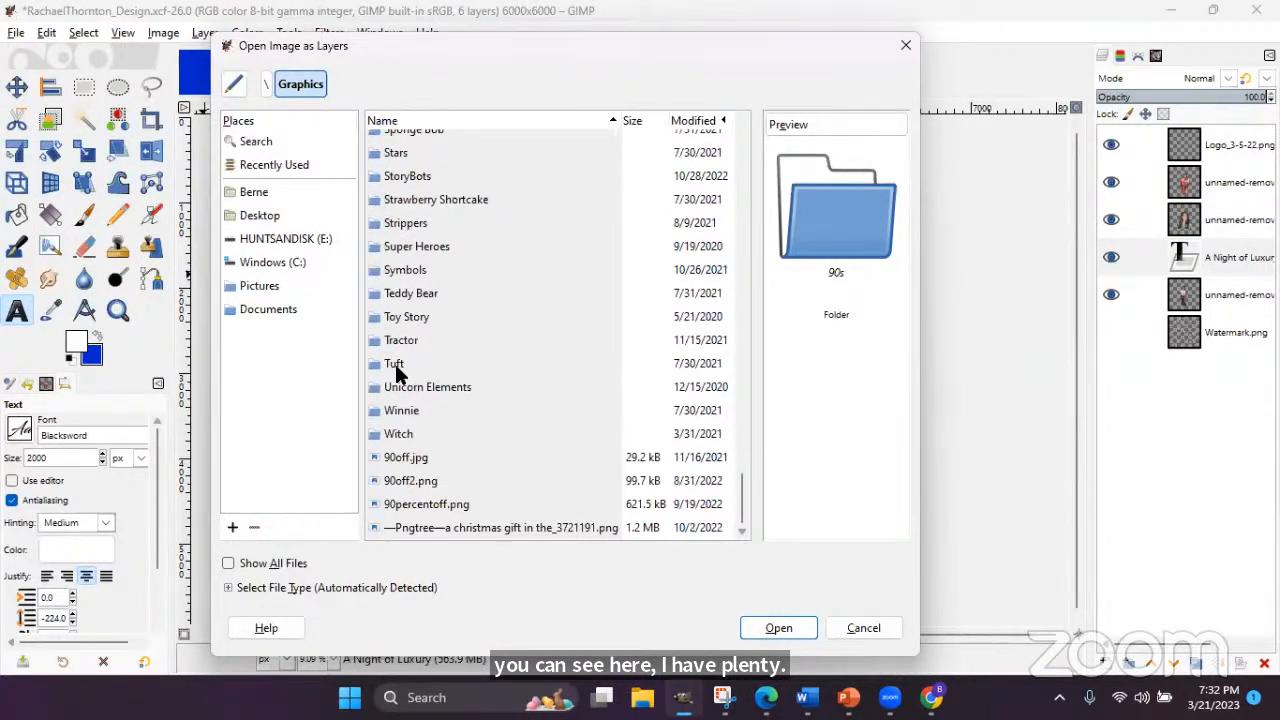
{"action": "double_click", "coordinate": [396, 366]}
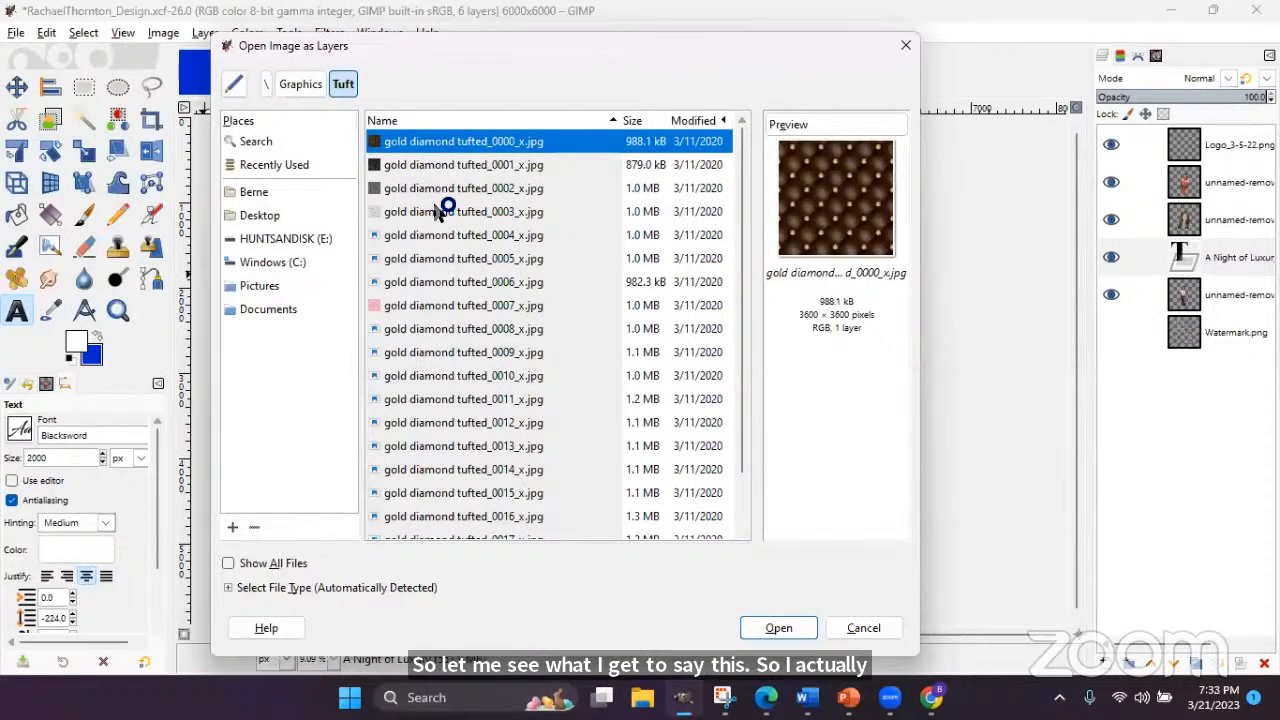
- Compare tufted images 0003–0005 and load gold diamond tufted_0003_x.jpg as a layer
{"action": "left_click", "coordinate": [437, 211]}
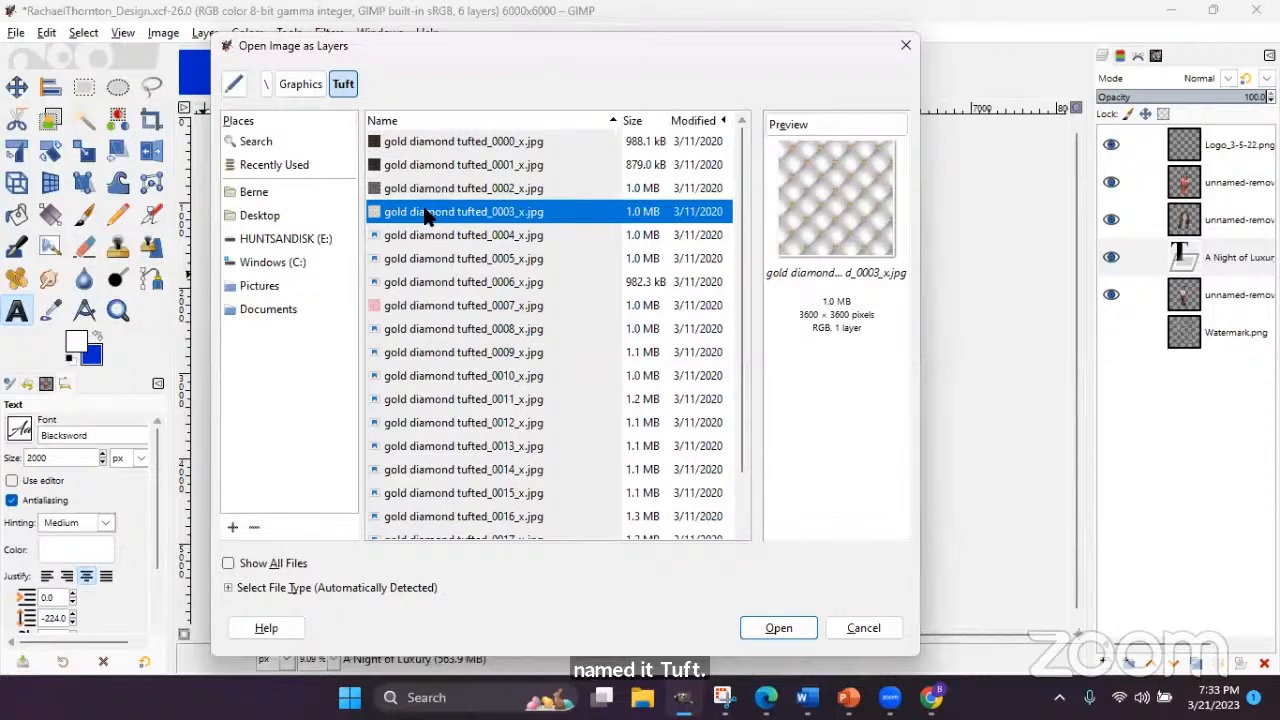
{"action": "left_click", "coordinate": [419, 230]}
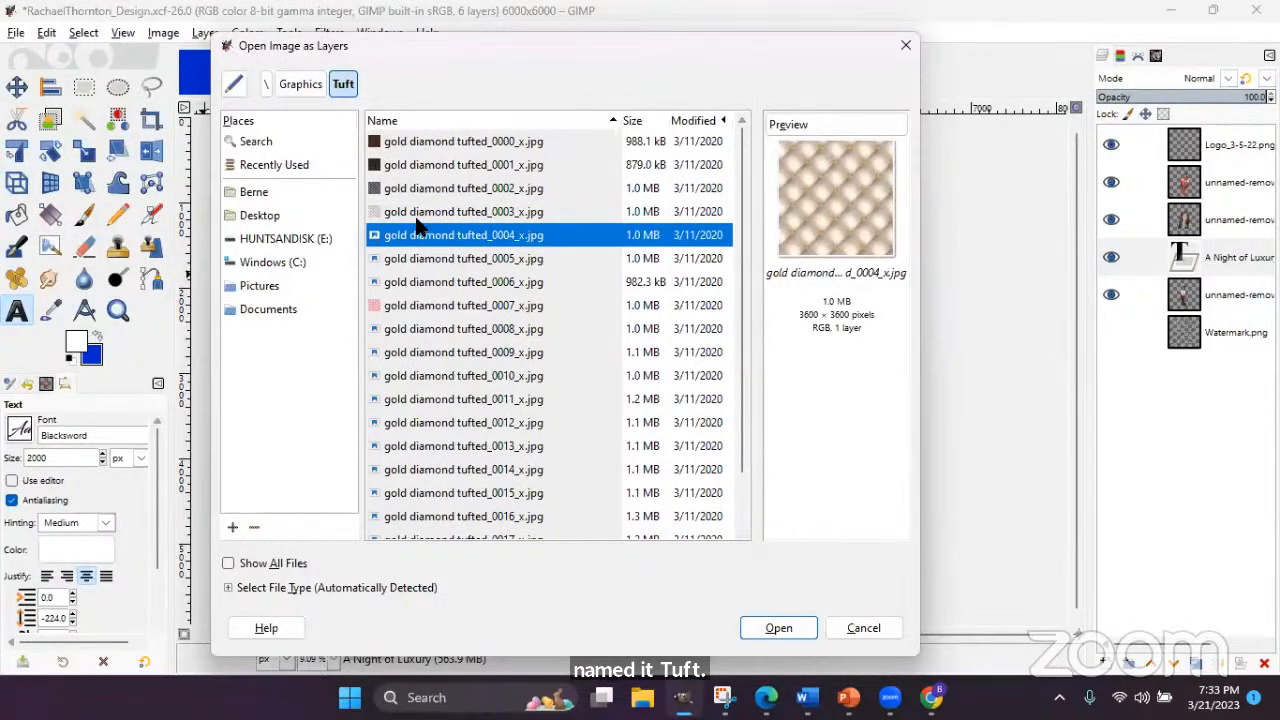
{"action": "left_click", "coordinate": [424, 258]}
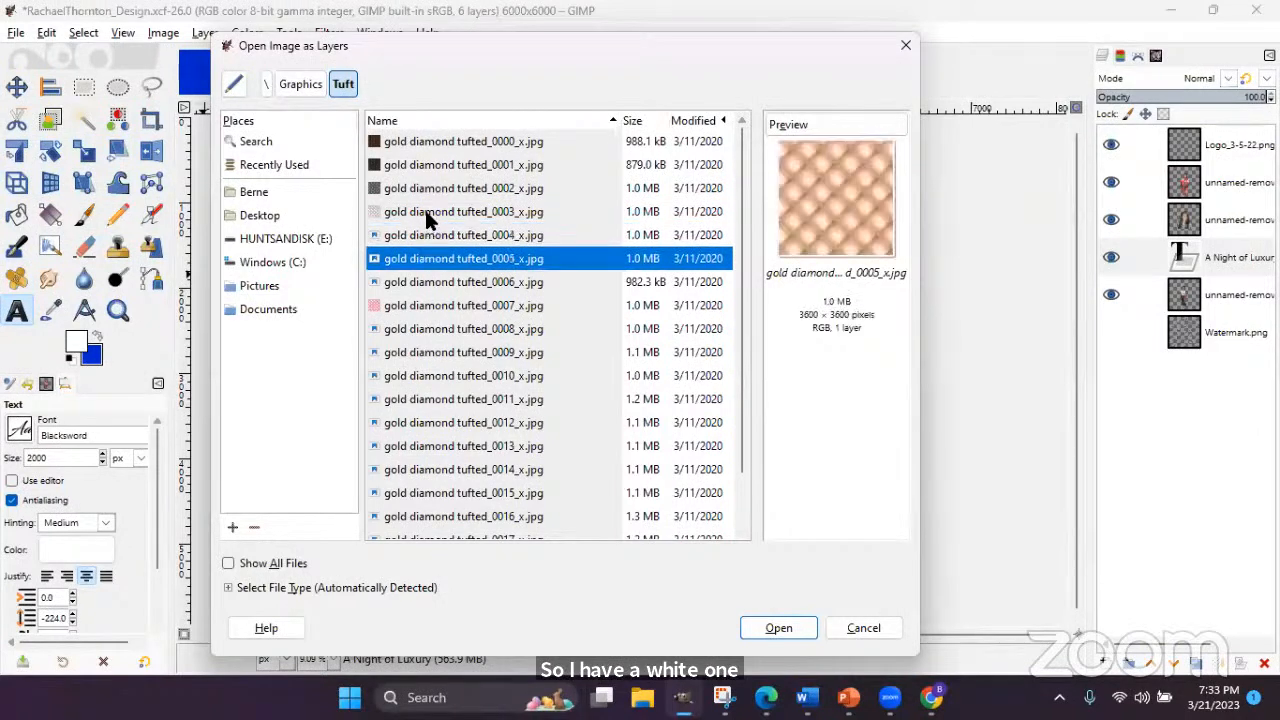
{"action": "left_click", "coordinate": [428, 214]}
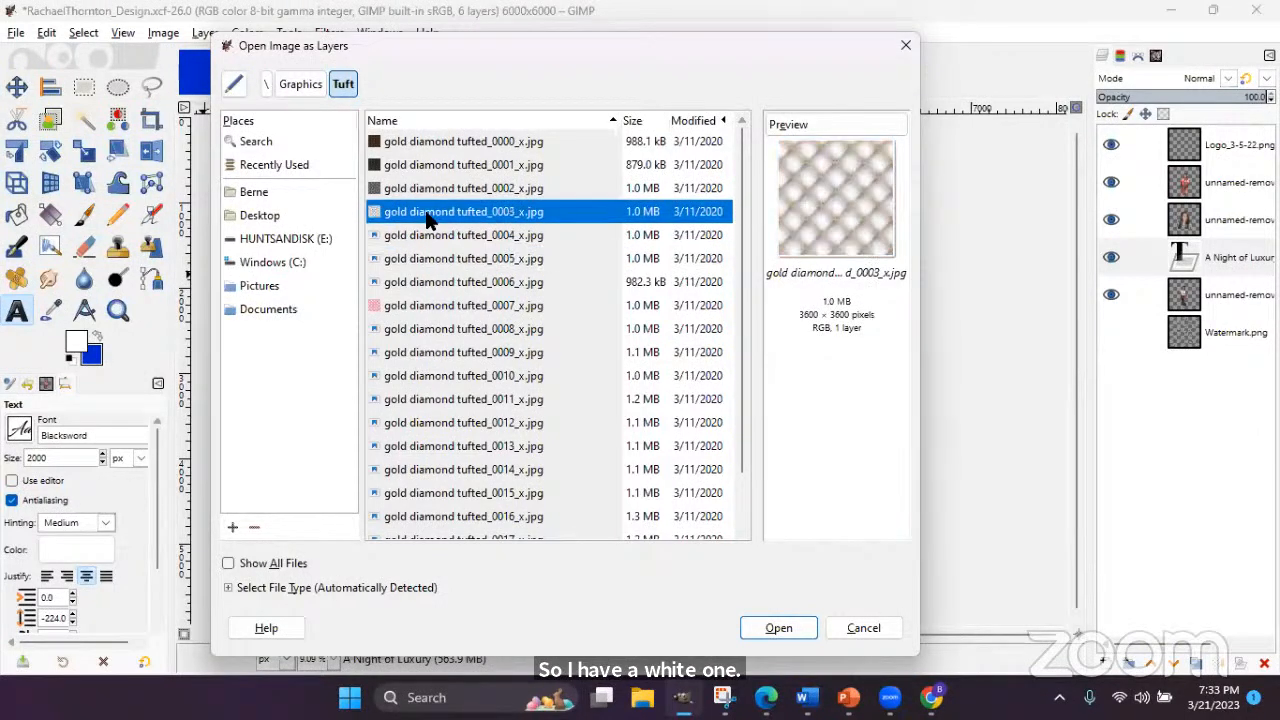
{"action": "left_click", "coordinate": [780, 627]}
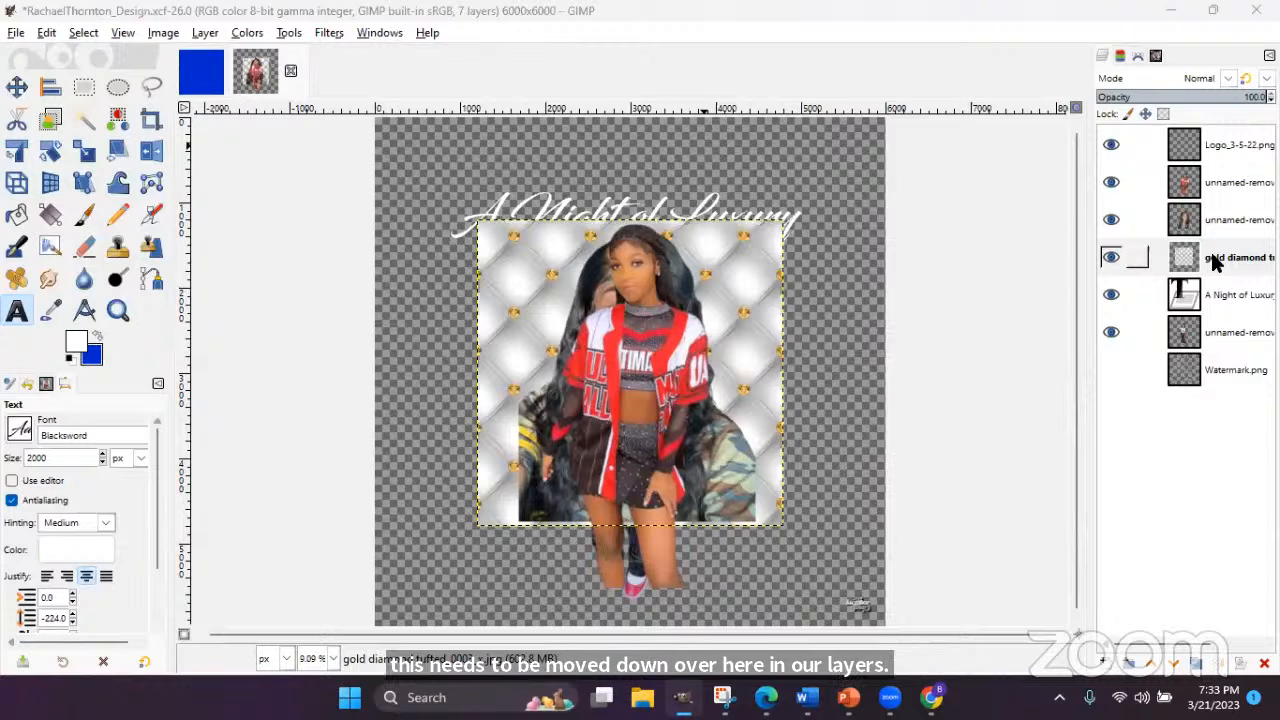
- Move the tufted backdrop layer to the bottom of the stack, beneath Watermark.png
{"action": "left_click_drag", "start_coordinate": [1215, 260], "coordinate": [1221, 387]}
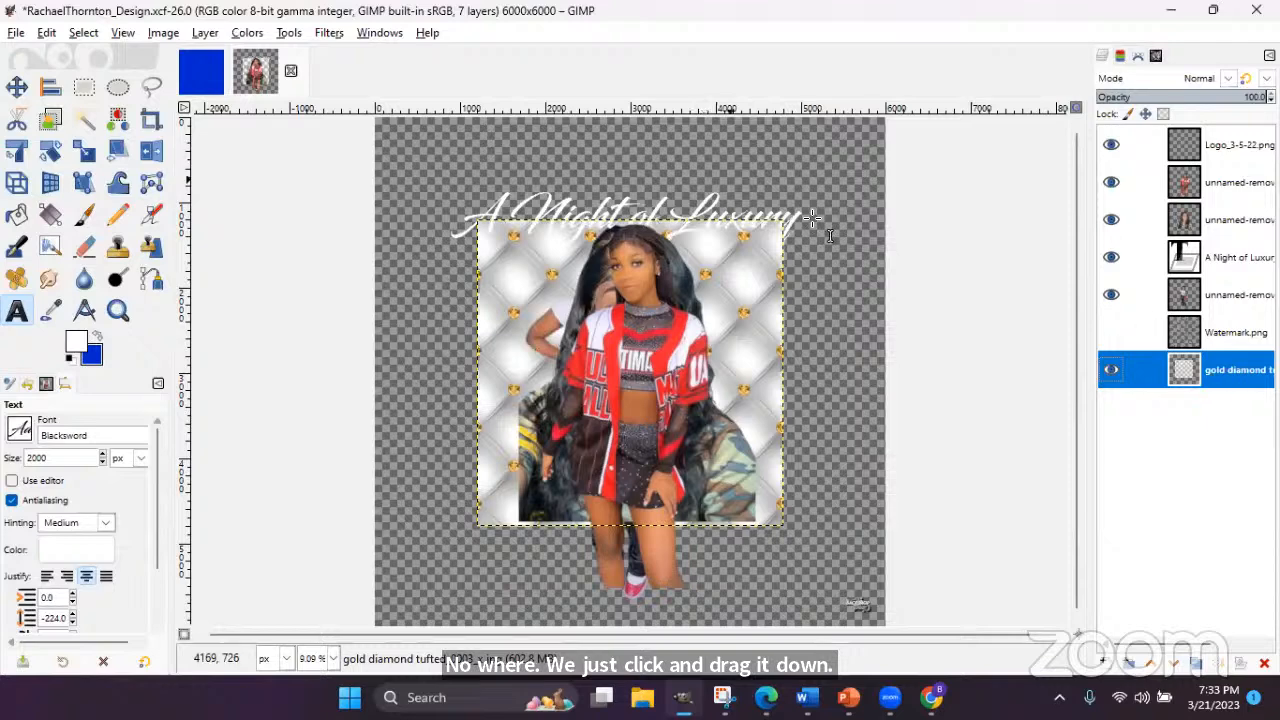
{"action": "key", "text": "shift+s"}
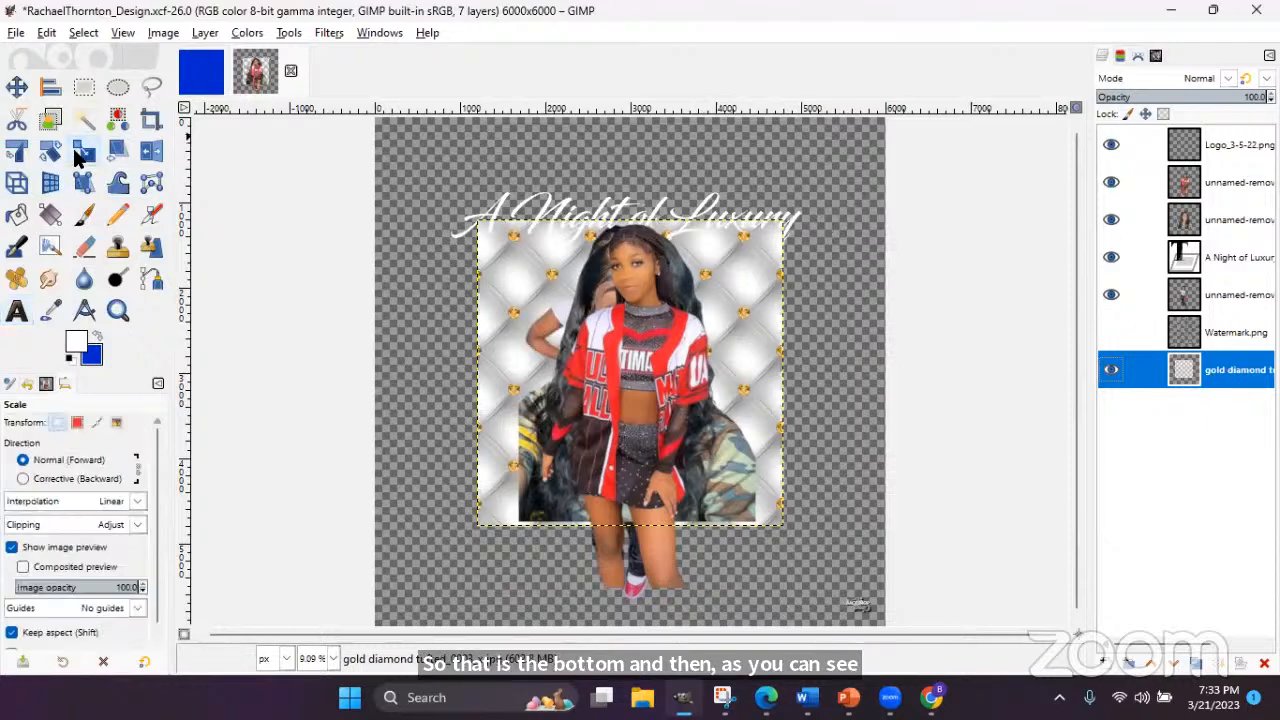
- Scale the tufted backdrop layer from 3600 to 6000×6000 px with the chain linked
{"action": "left_click", "coordinate": [748, 300]}
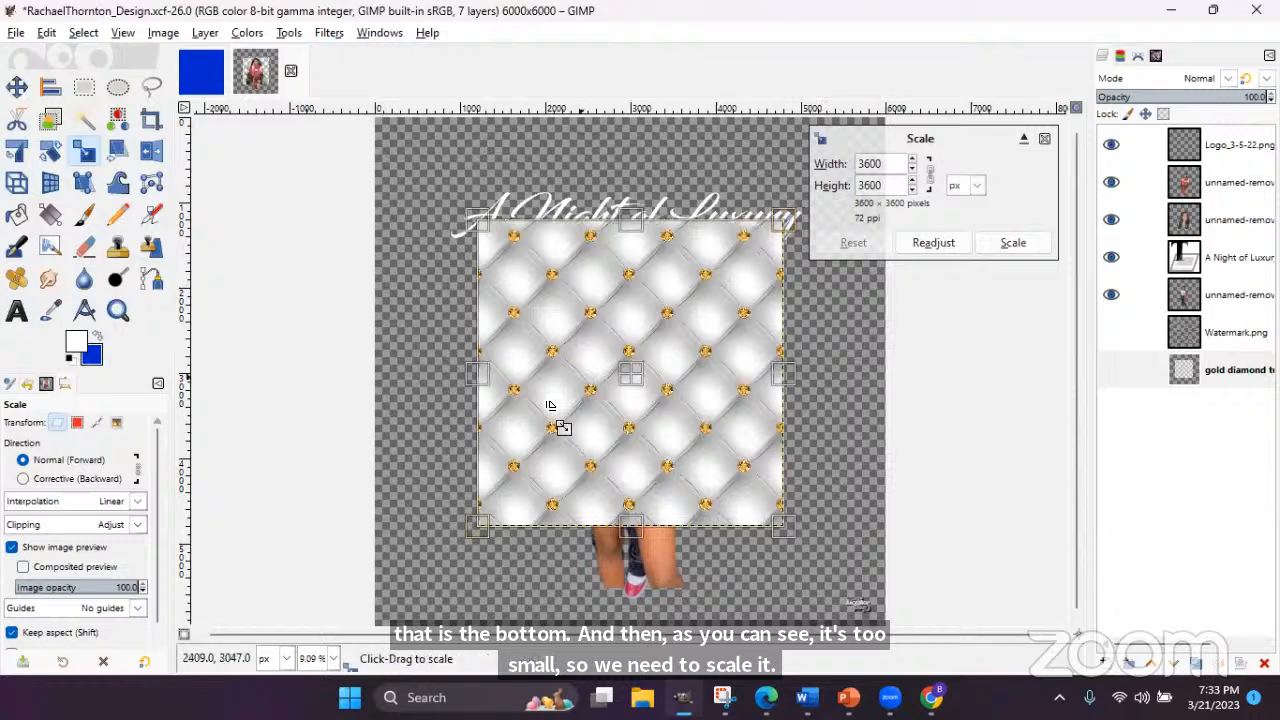
{"action": "double_click", "coordinate": [892, 163]}
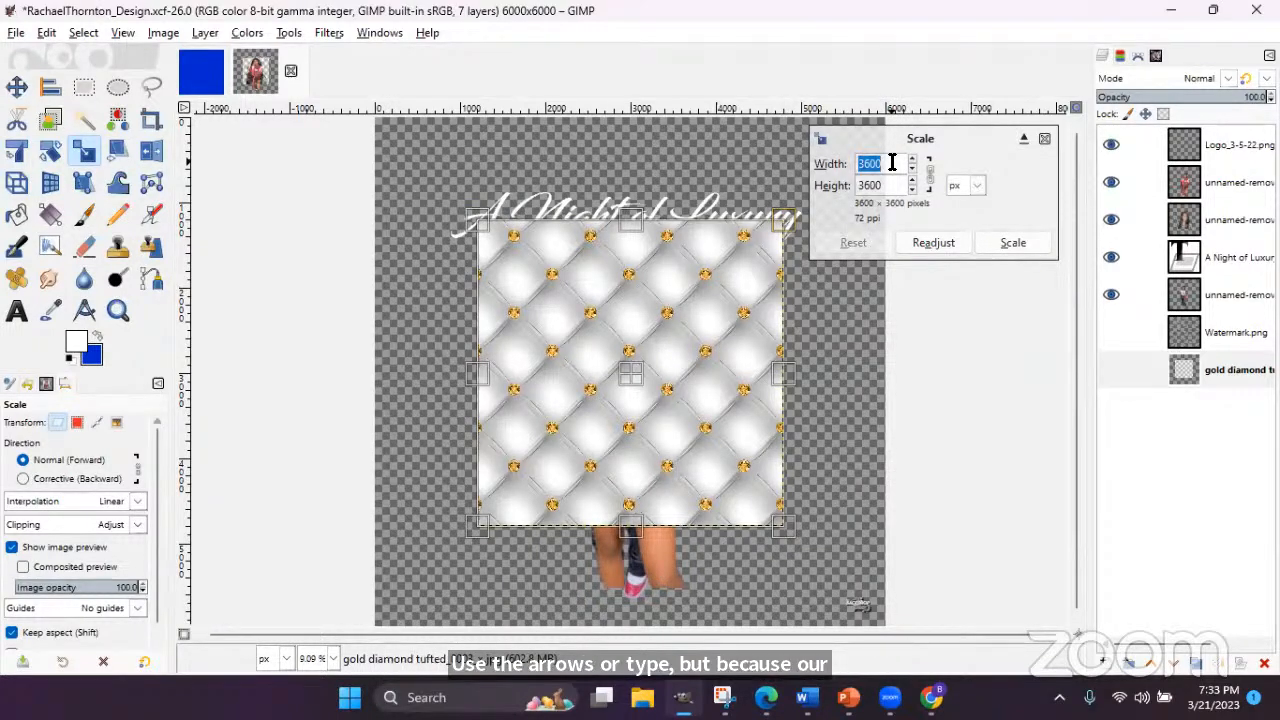
{"action": "type", "text": "6000"}
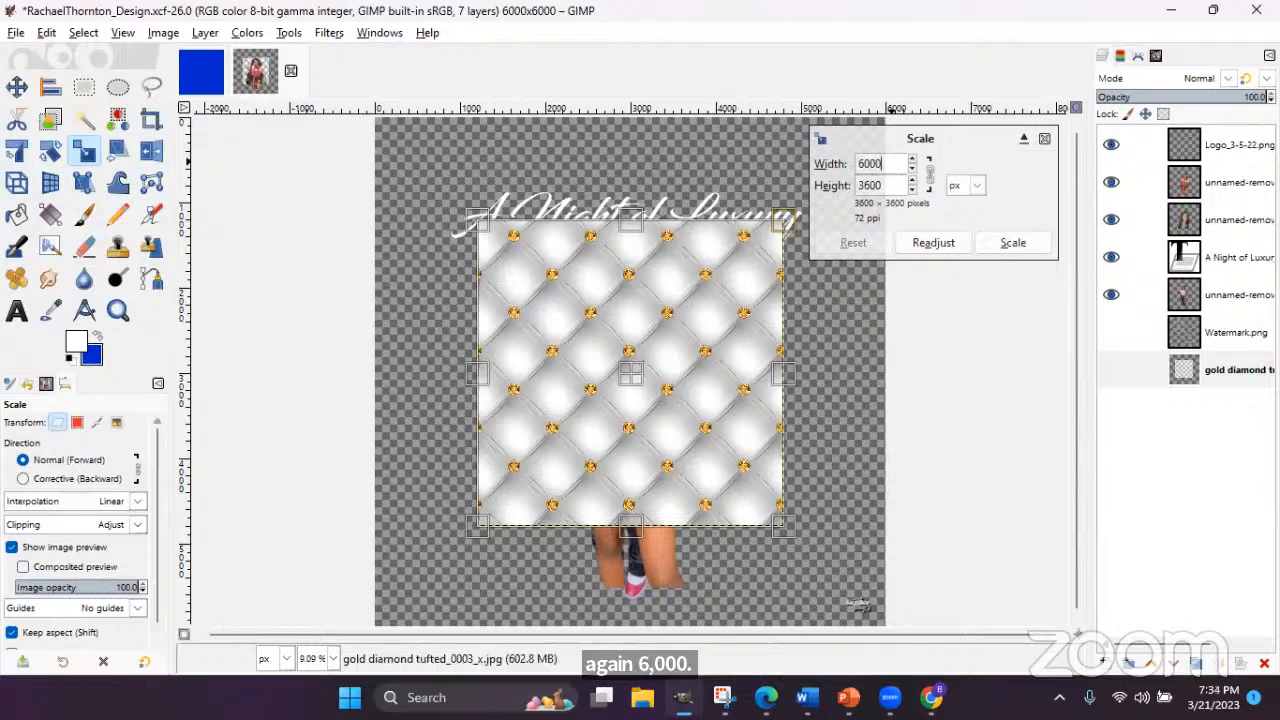
{"action": "key", "text": "Tab"}
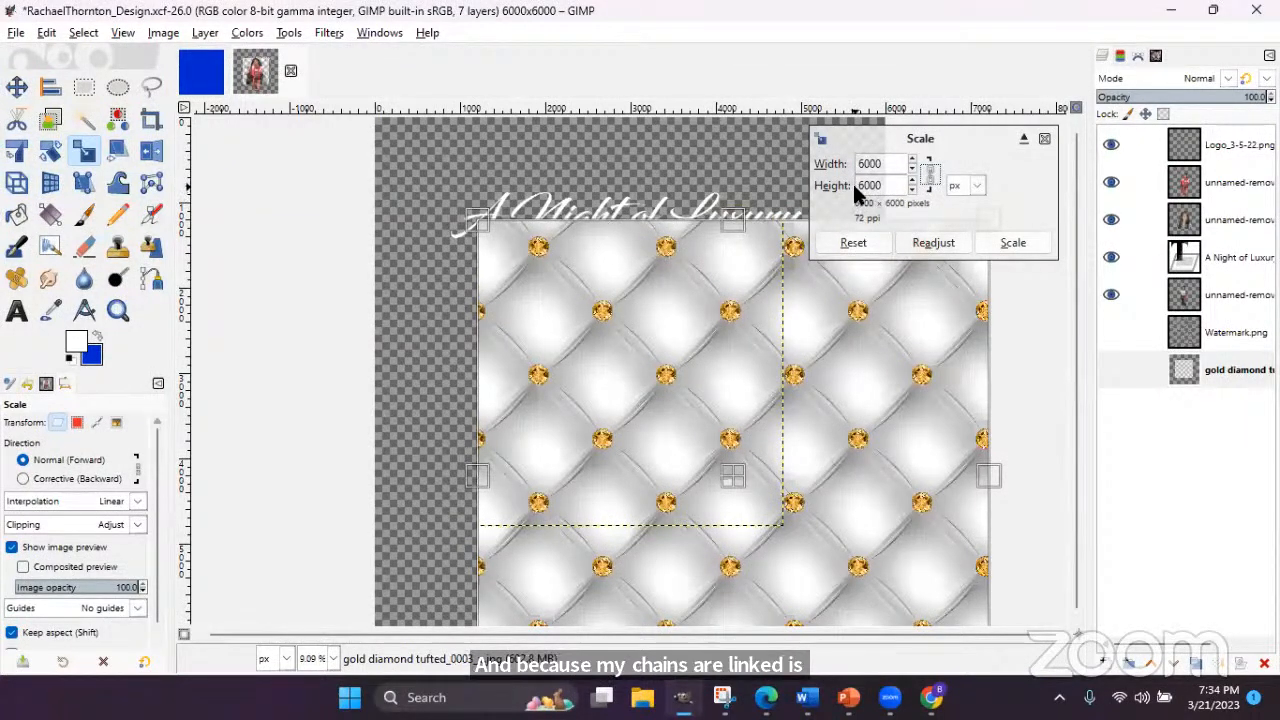
{"action": "left_click", "coordinate": [1013, 245]}
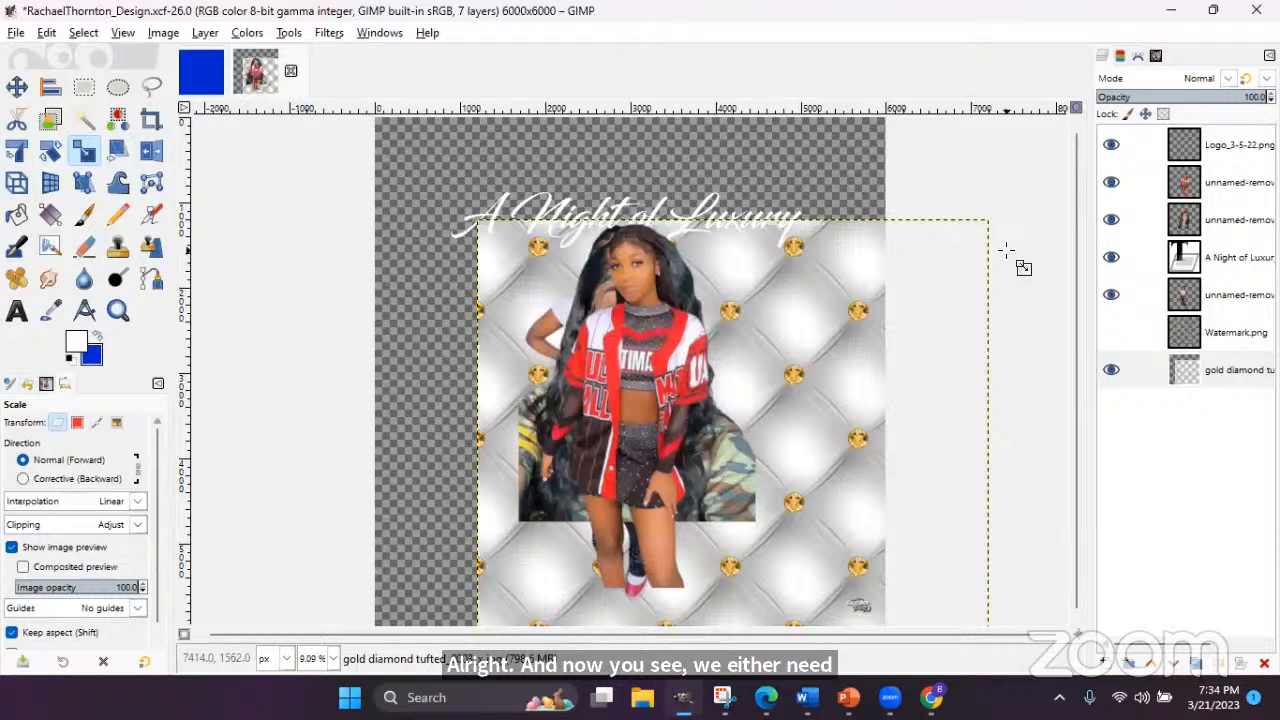
- Centre the tufted backdrop horizontally and vertically so it fills the canvas edge to edge
{"action": "left_click", "coordinate": [16, 87]}
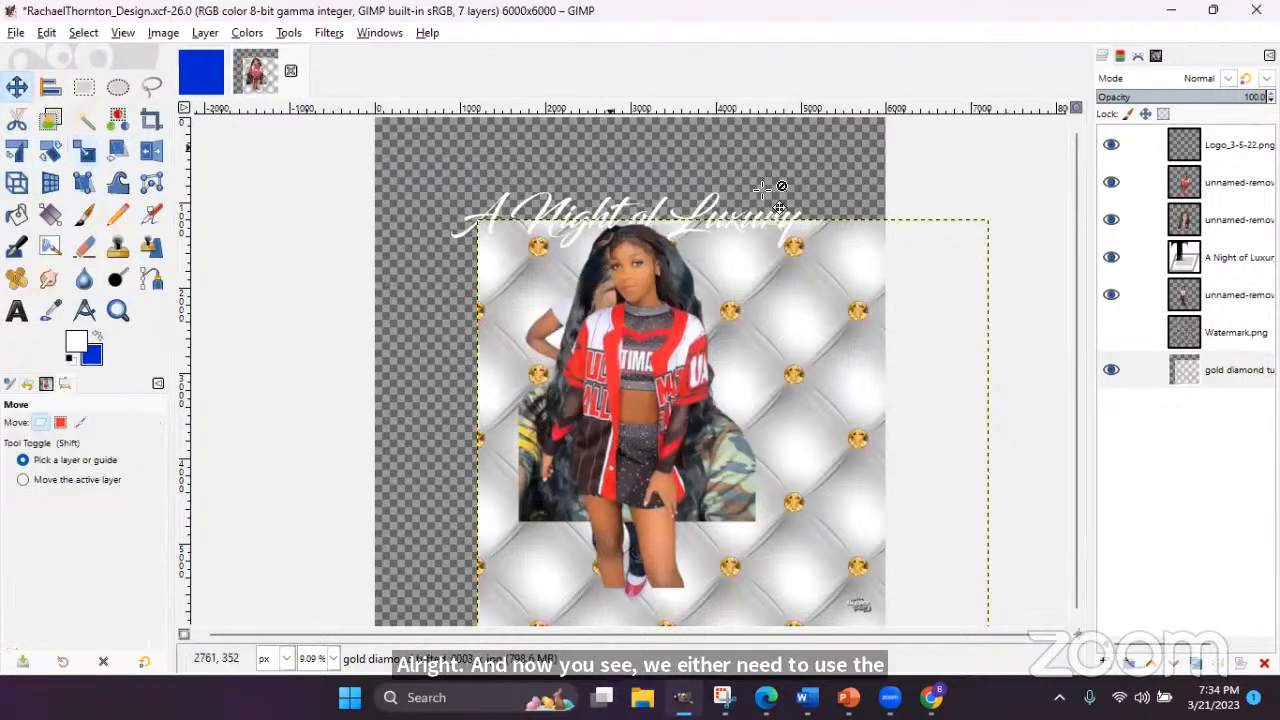
{"action": "left_click_drag", "start_coordinate": [803, 285], "coordinate": [737, 231]}
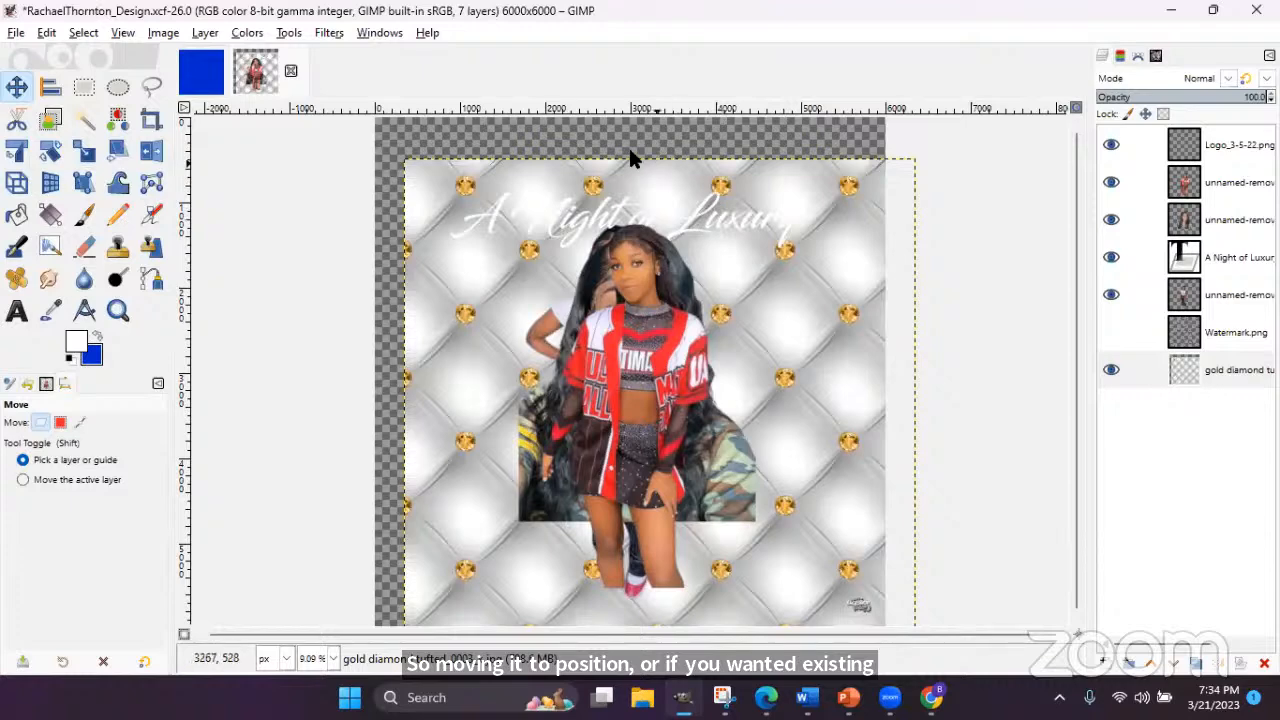
{"action": "left_click", "coordinate": [47, 90]}
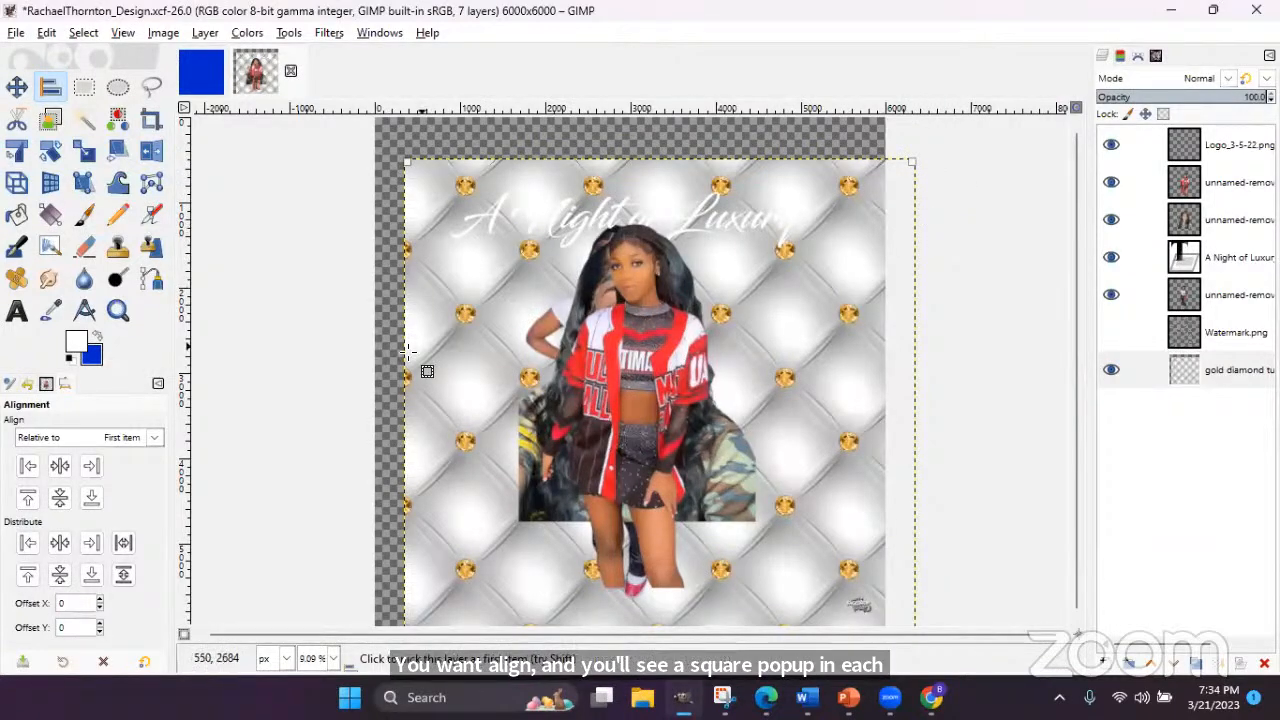
{"action": "left_click", "coordinate": [56, 470]}
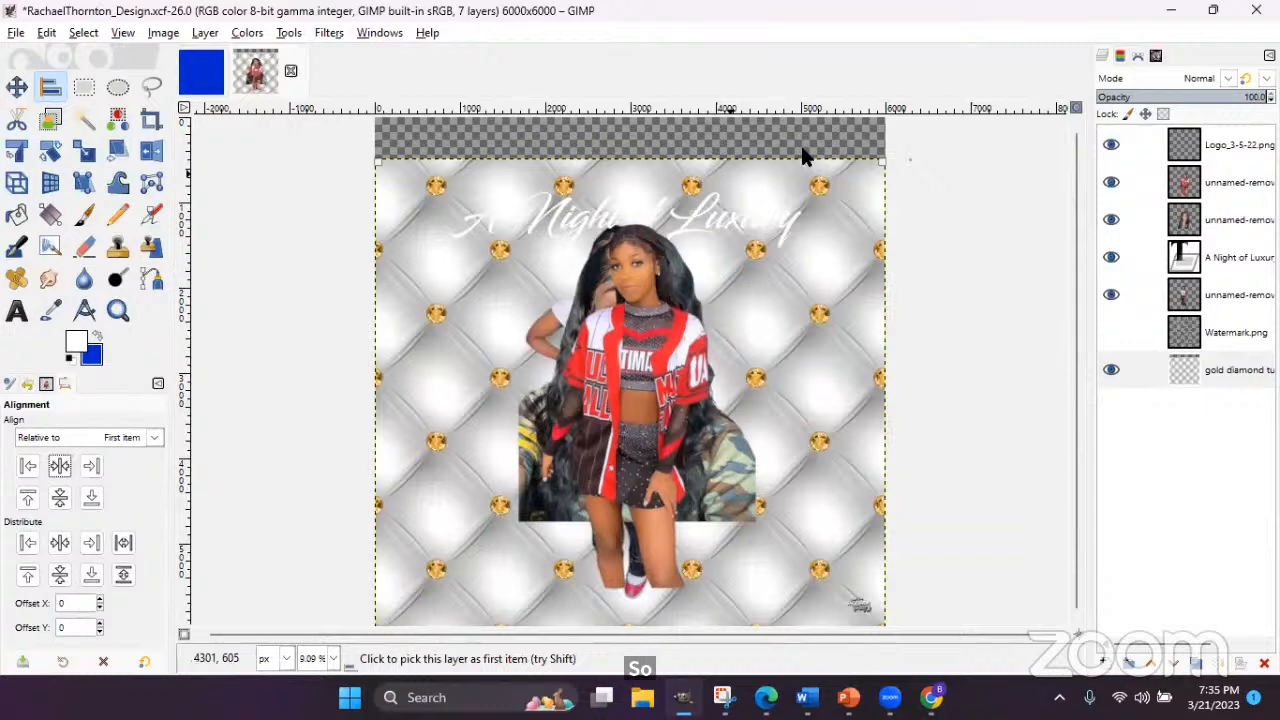
{"action": "left_click", "coordinate": [59, 498]}
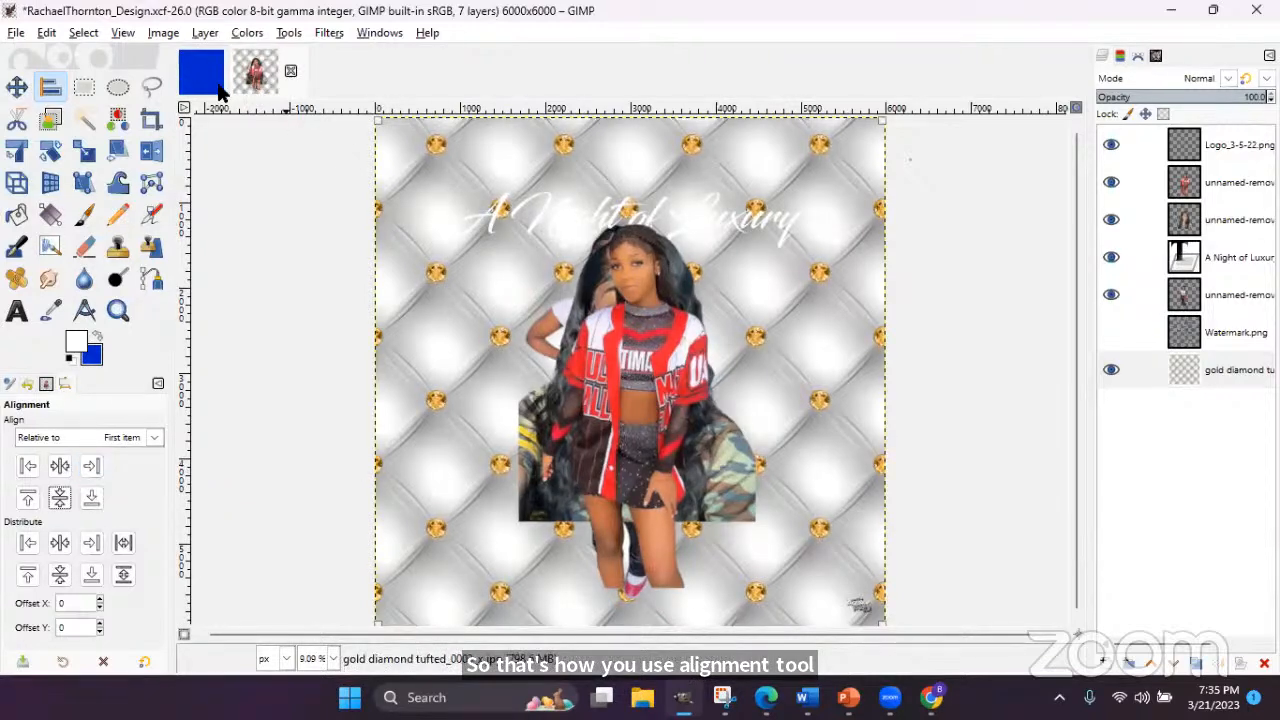
- Save the flyer with File > Save and select the gold diamond tufted layer
{"action": "left_click", "coordinate": [16, 34]}
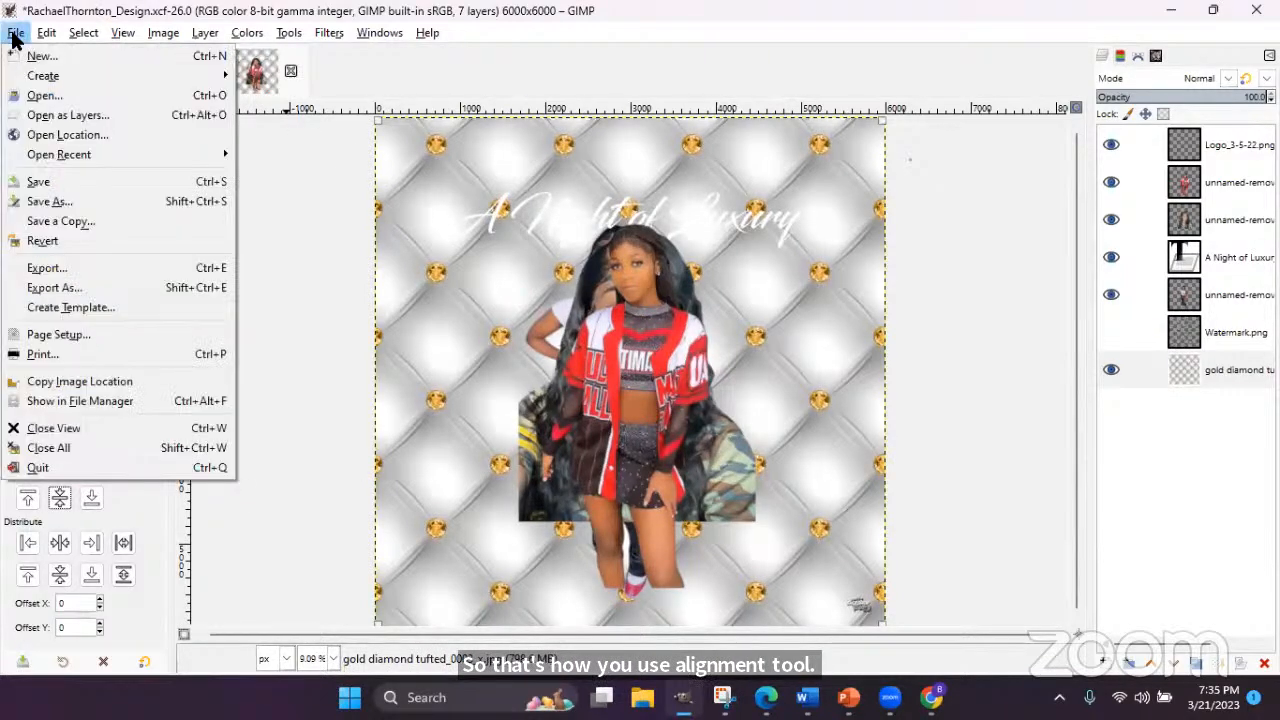
{"action": "left_click", "coordinate": [40, 181]}
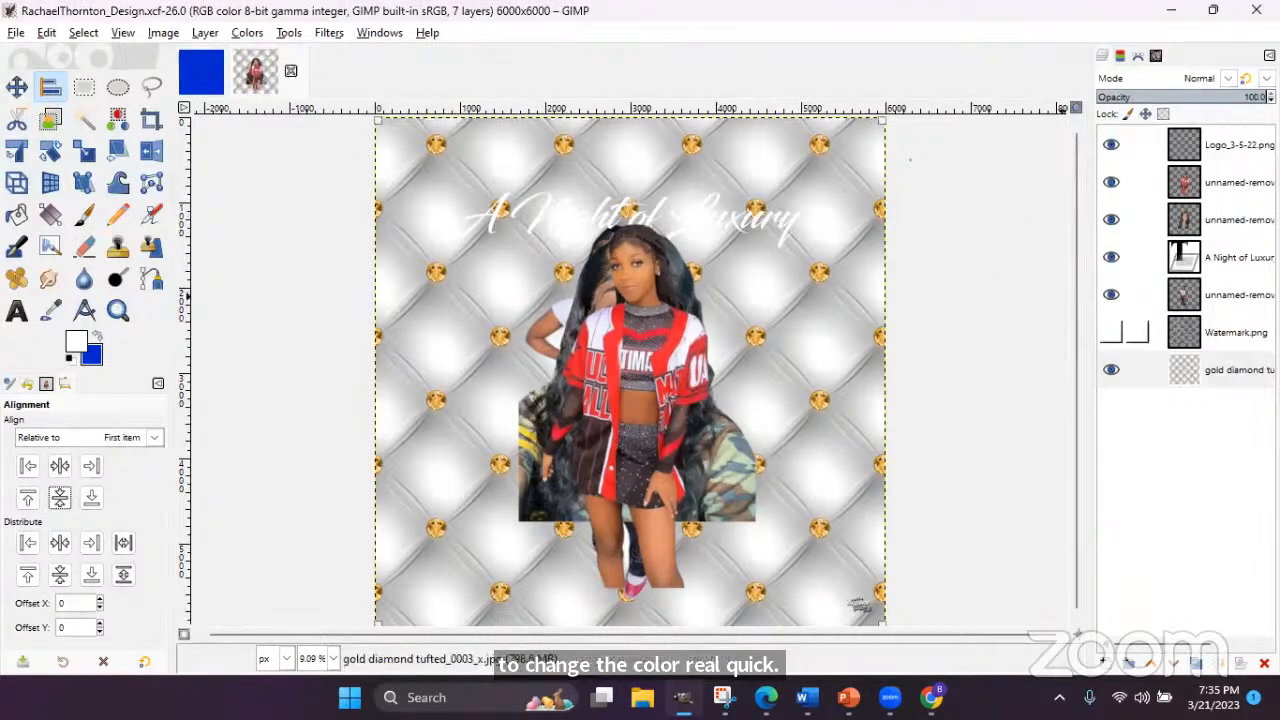
{"action": "left_click", "coordinate": [1241, 375]}
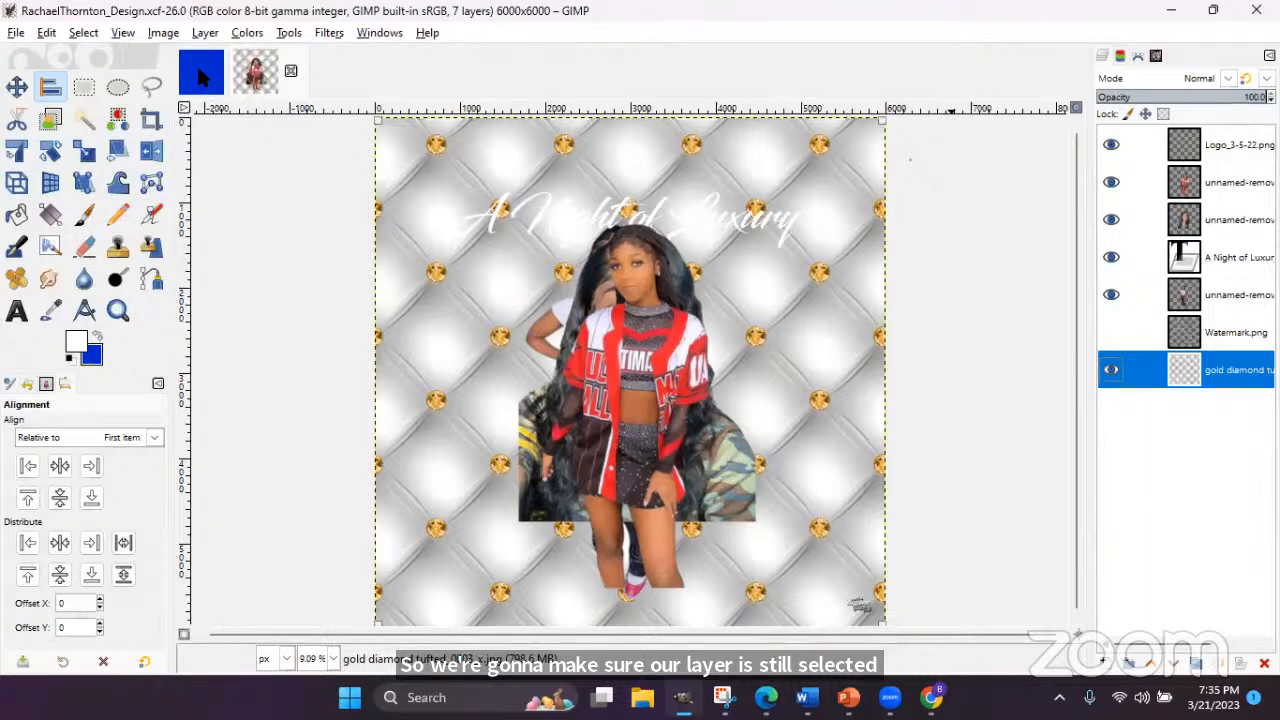
- Open Colors > Hue-Saturation for the gold diamond tufted backdrop layer
{"action": "left_click", "coordinate": [241, 38]}
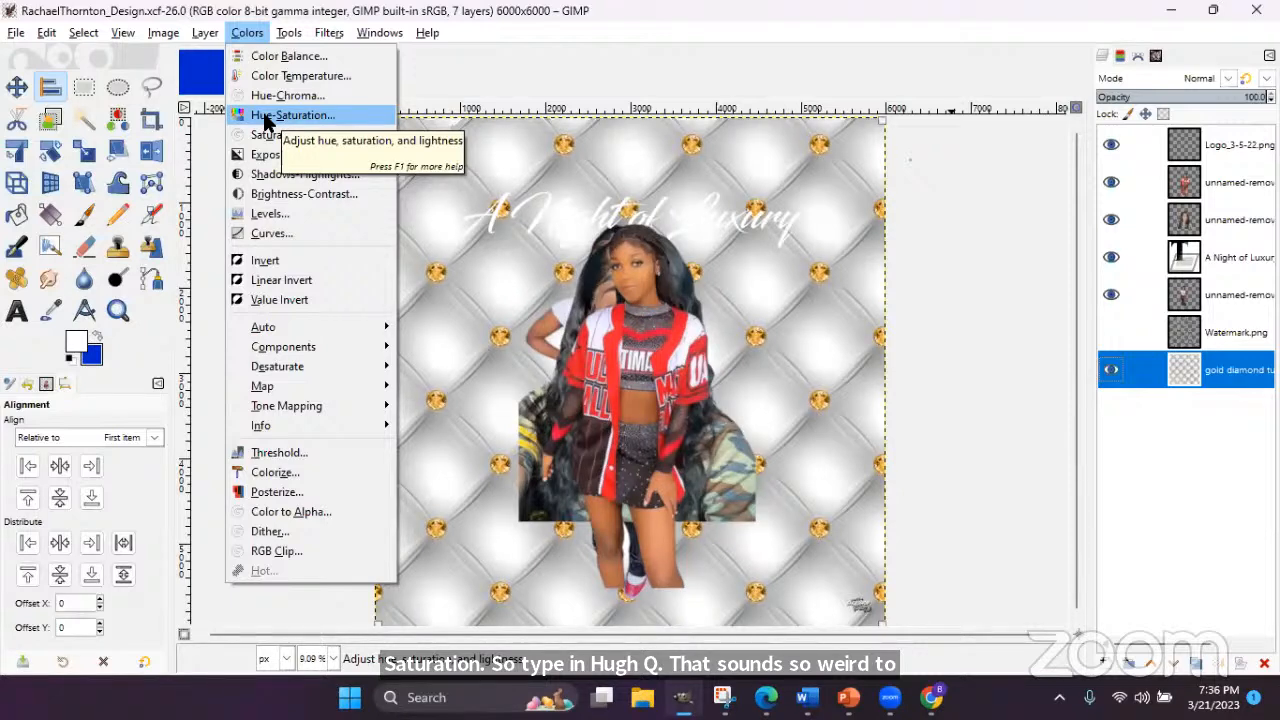
{"action": "left_click", "coordinate": [265, 115]}
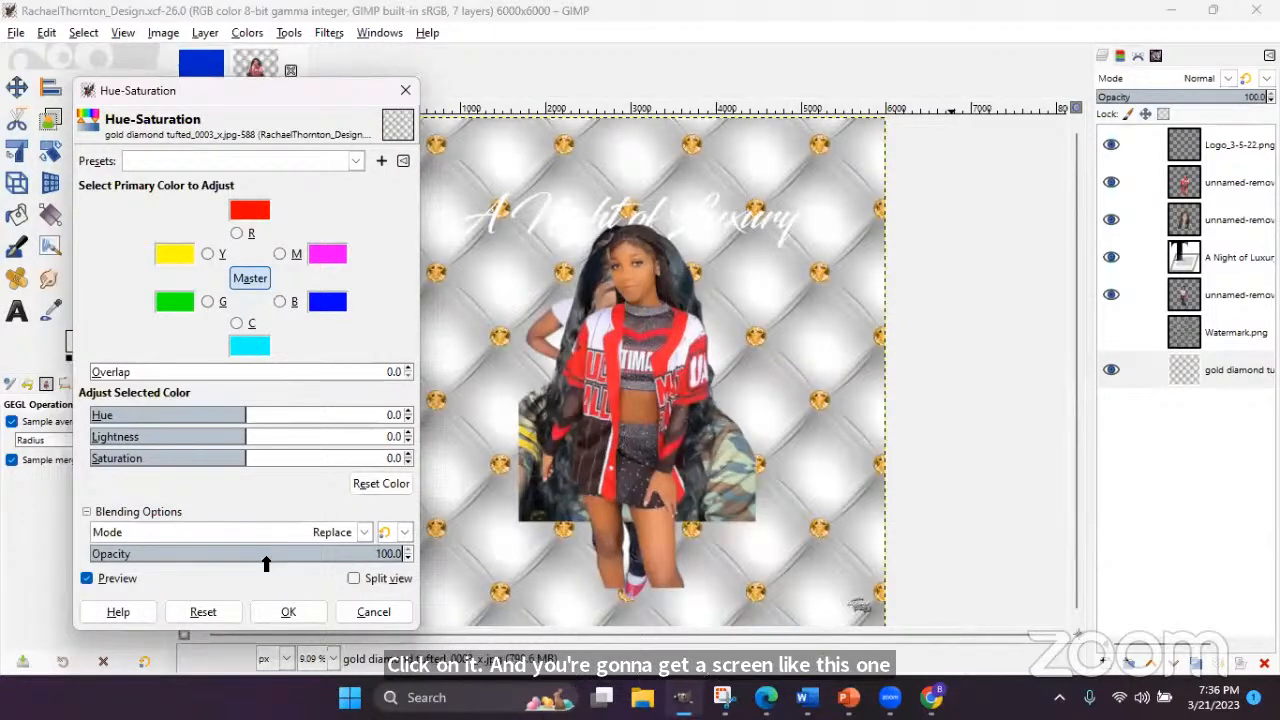
{"action": "left_click_drag", "start_coordinate": [240, 415], "coordinate": [176, 420]}
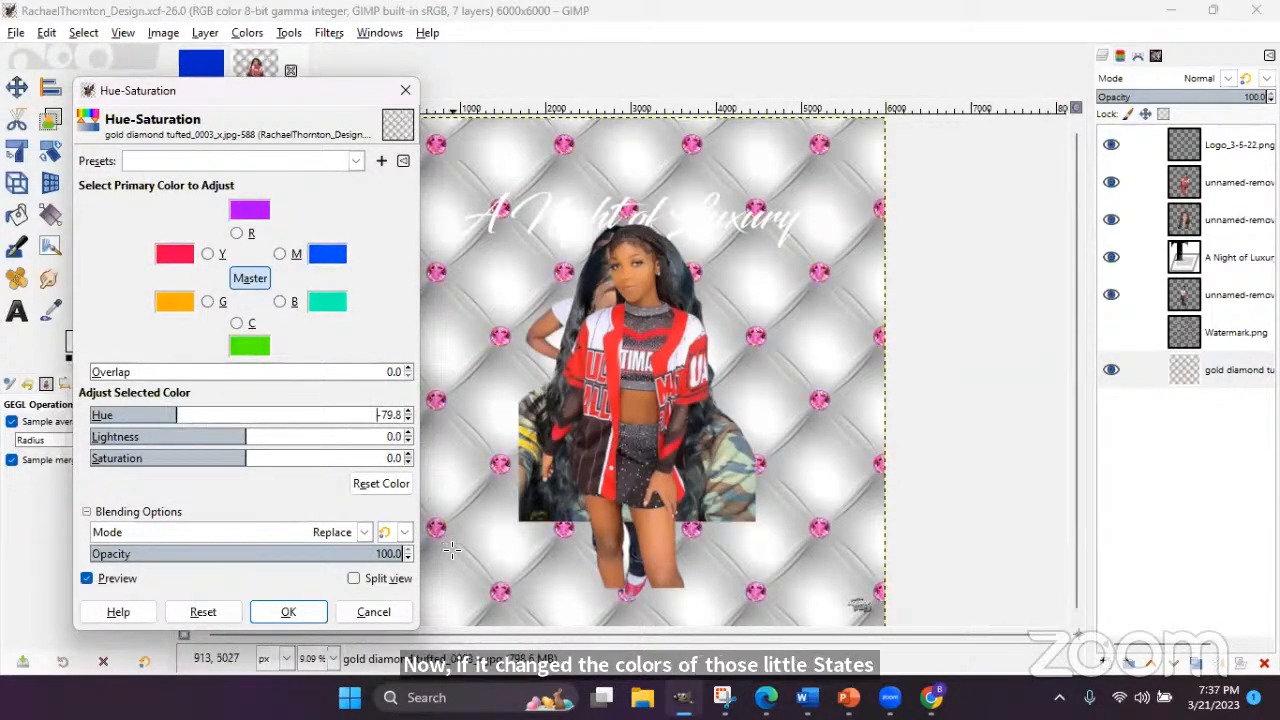
{"action": "left_click", "coordinate": [210, 612]}
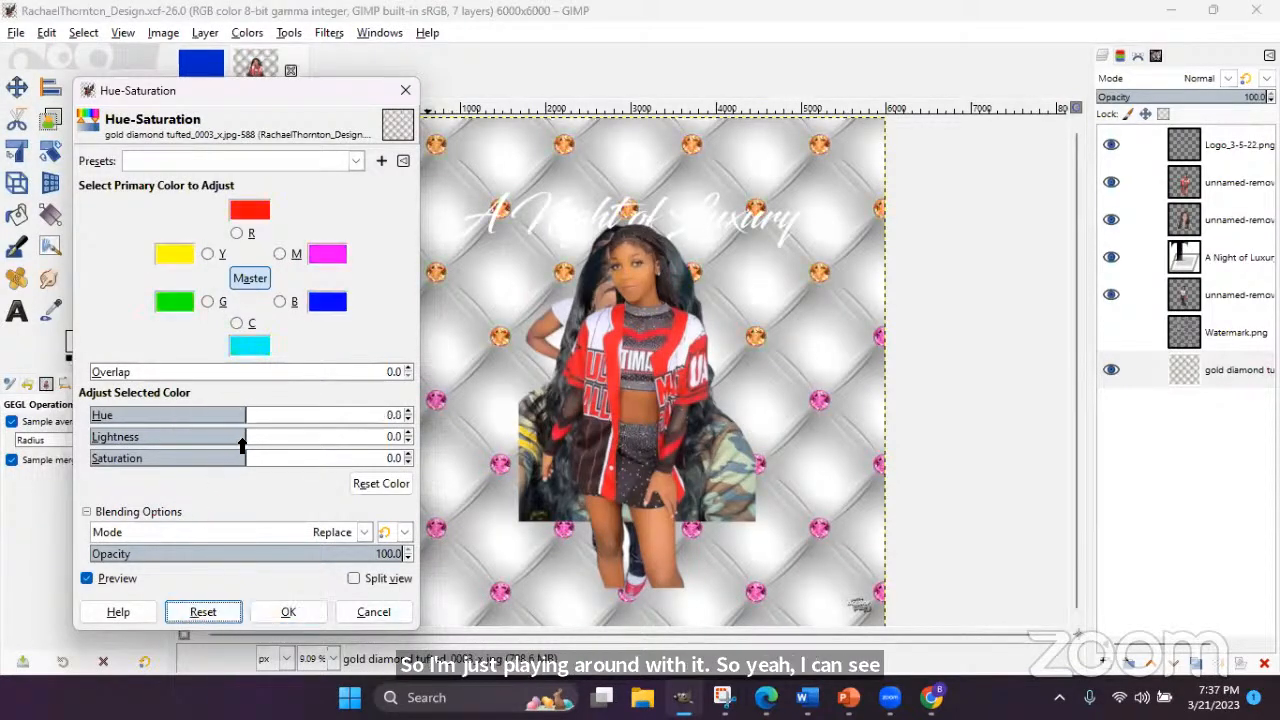
{"action": "left_click_drag", "start_coordinate": [240, 438], "coordinate": [88, 470]}
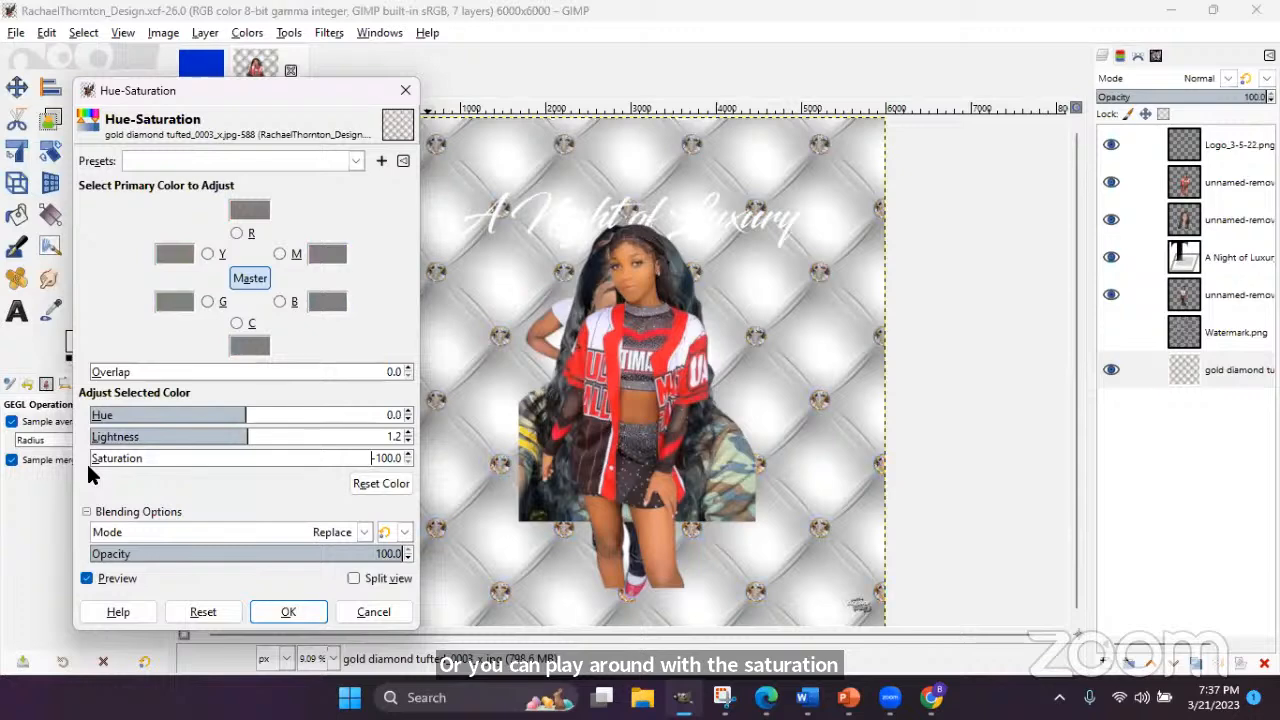
{"action": "left_click_drag", "start_coordinate": [249, 438], "coordinate": [316, 440]}
{"action": "left_click_drag", "start_coordinate": [228, 418], "coordinate": [190, 416]}
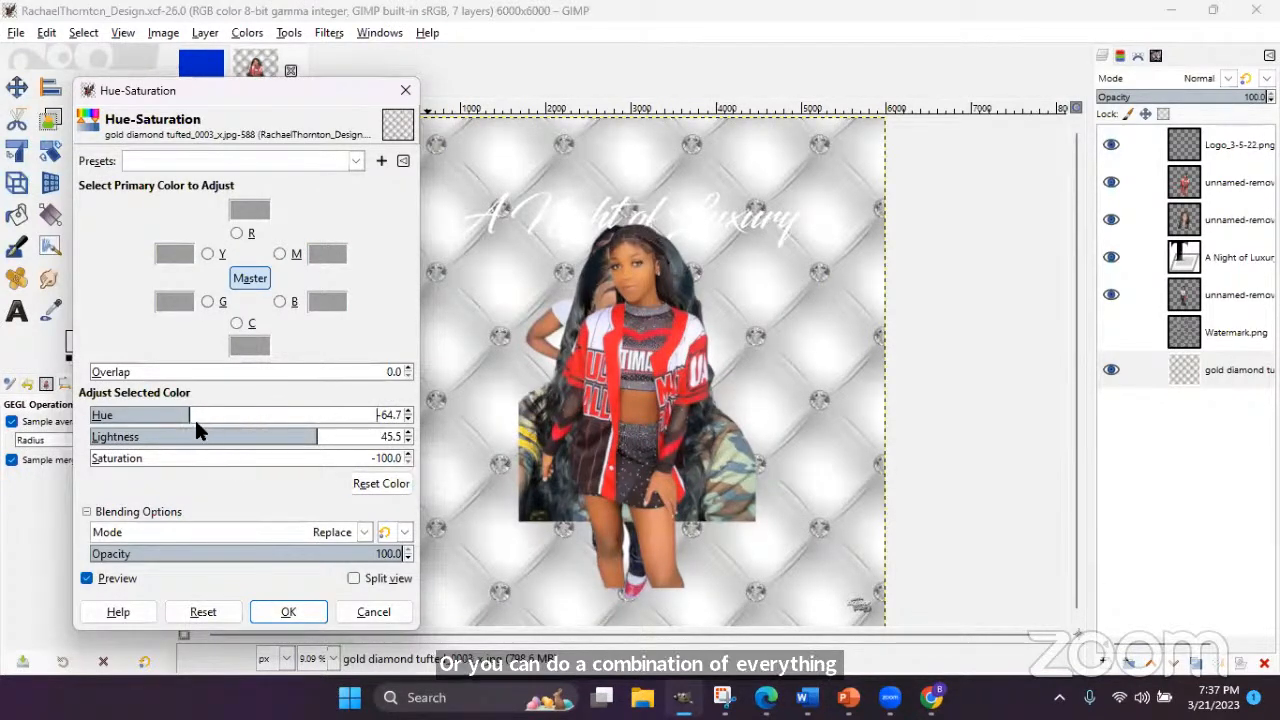
{"action": "left_click", "coordinate": [187, 415]}
{"action": "left_click_drag", "start_coordinate": [208, 425], "coordinate": [239, 420]}
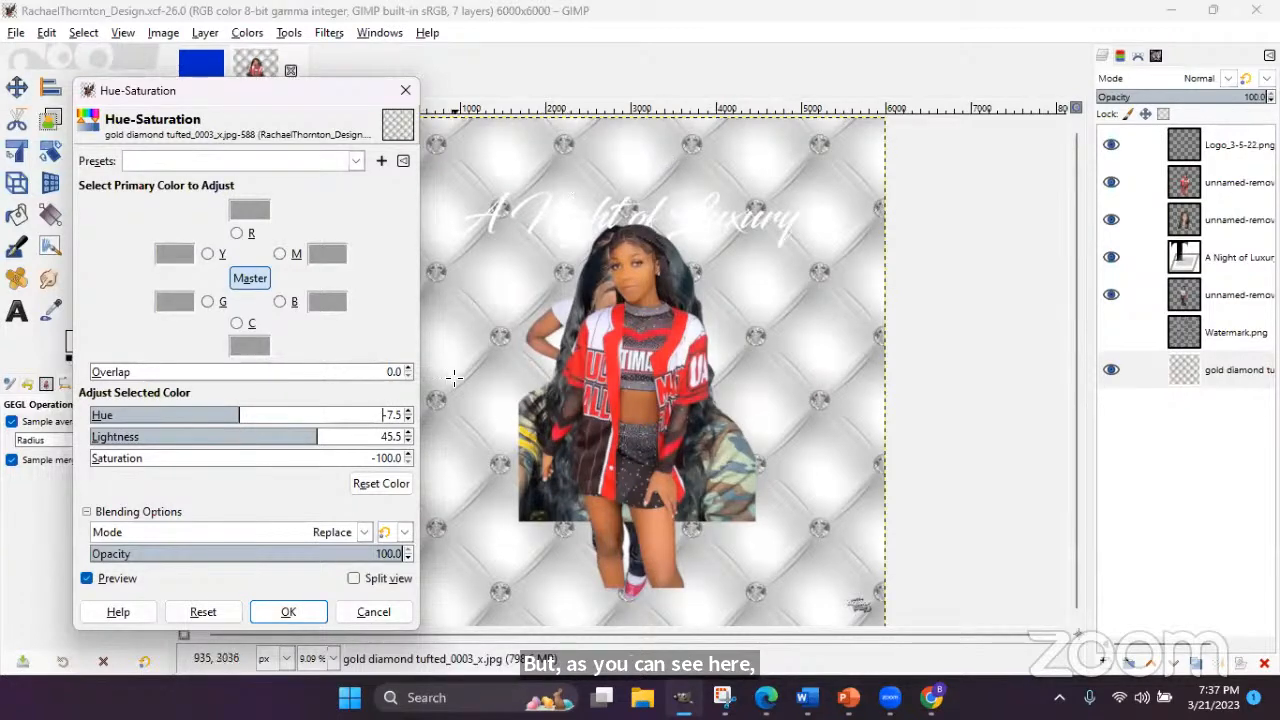
{"action": "left_click_drag", "start_coordinate": [310, 442], "coordinate": [247, 438]}
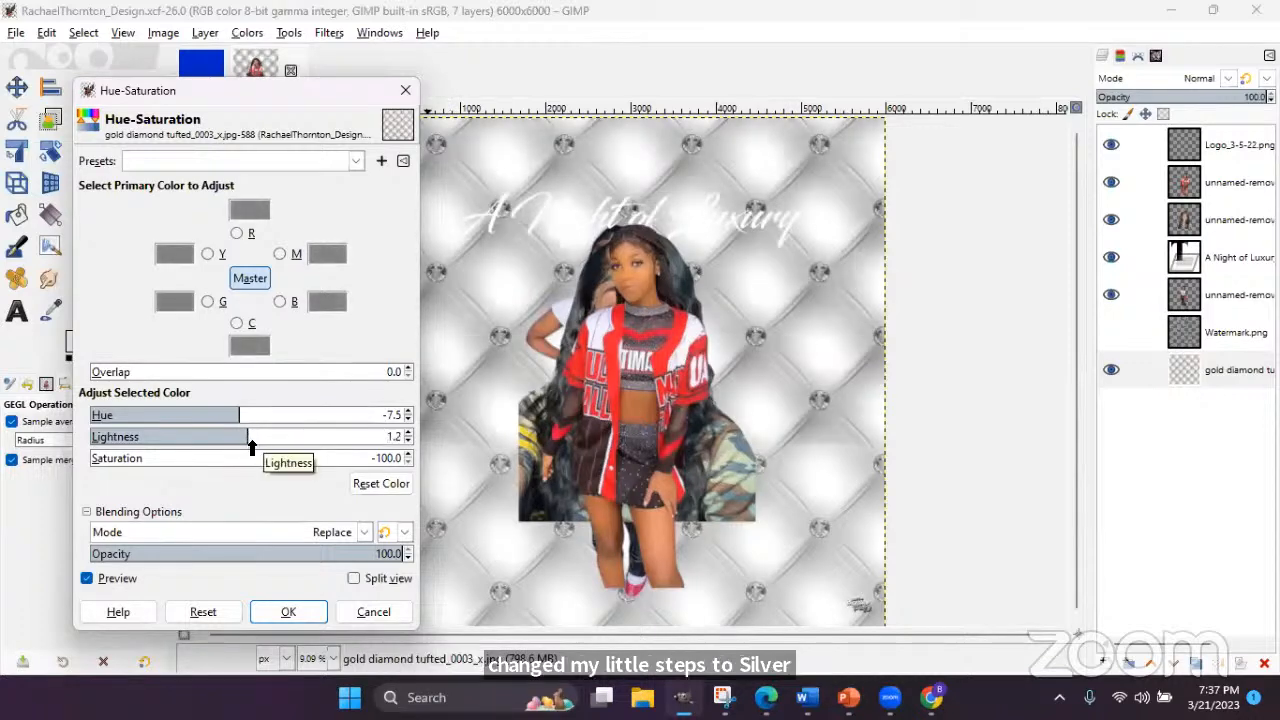
{"action": "left_click", "coordinate": [218, 609]}
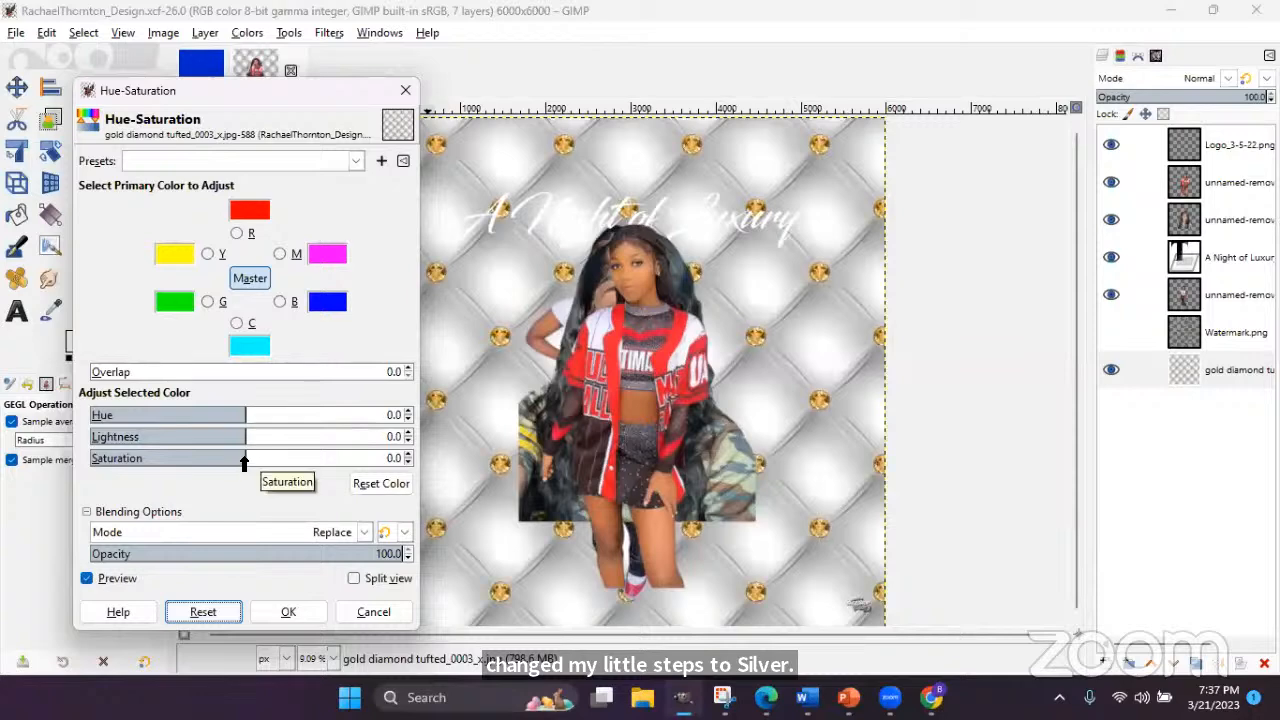
- Set saturation to -100 on the tufted backdrop layer so its gold studs become silver-grey
{"action": "left_click_drag", "start_coordinate": [244, 461], "coordinate": [84, 458]}
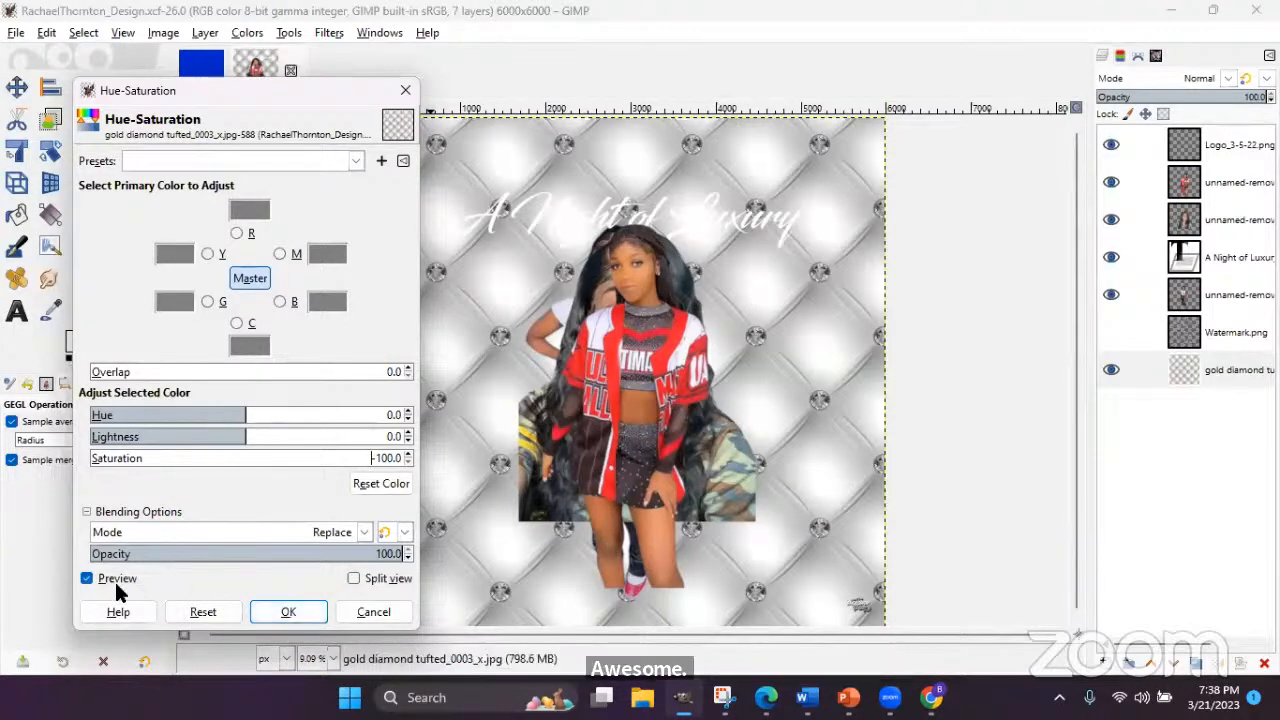
{"action": "left_click", "coordinate": [300, 610]}
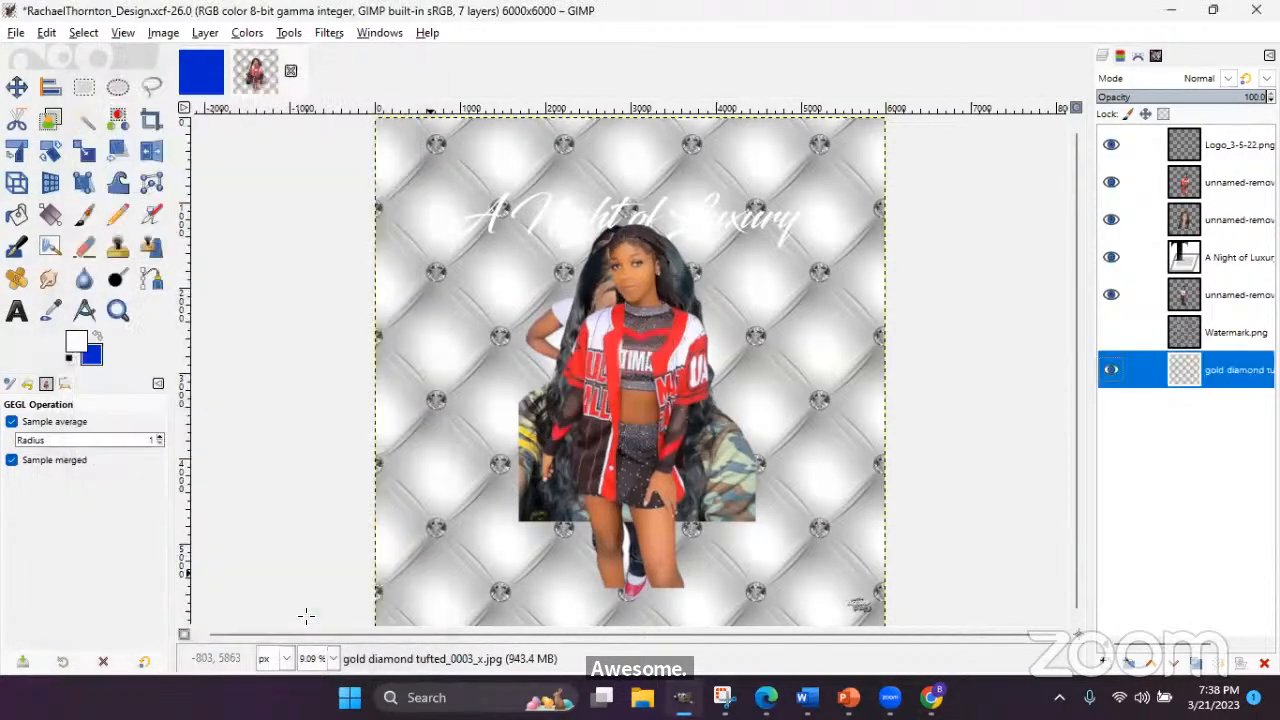
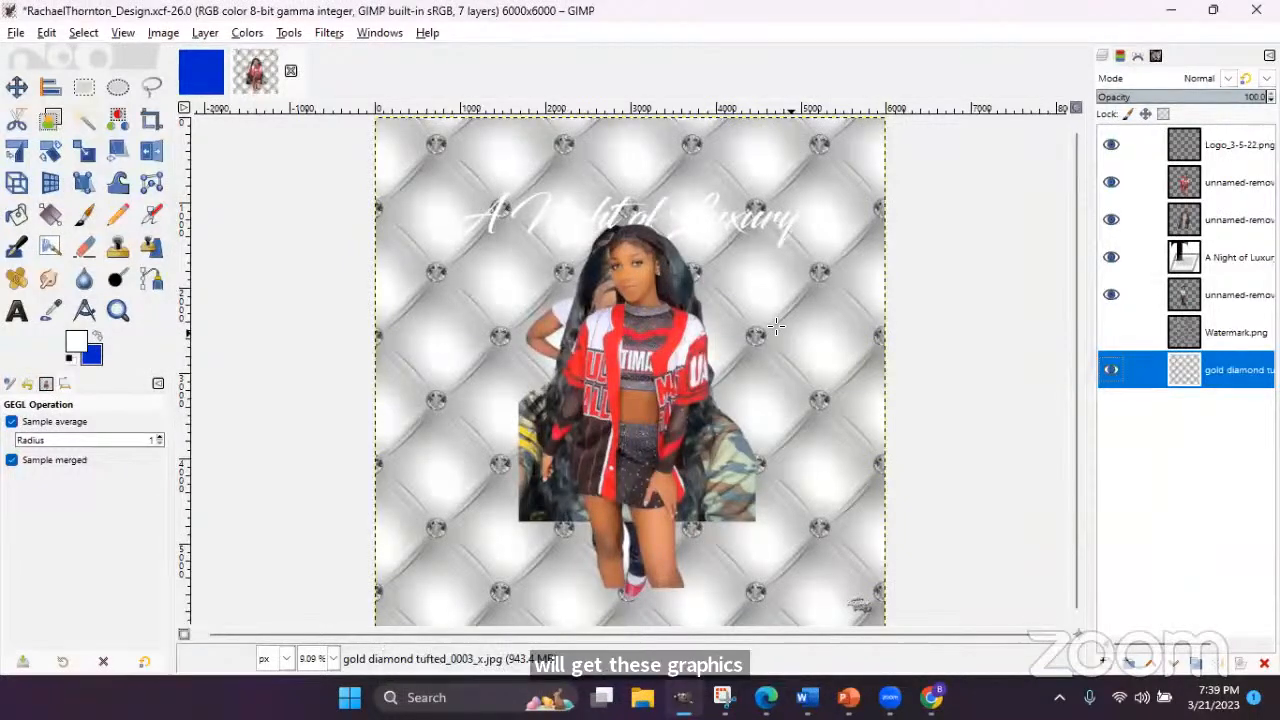
- Start File > Open as Layers and browse the E: drive into the Graphics folder
{"action": "left_click", "coordinate": [14, 34]}
{"action": "left_click", "coordinate": [40, 115]}
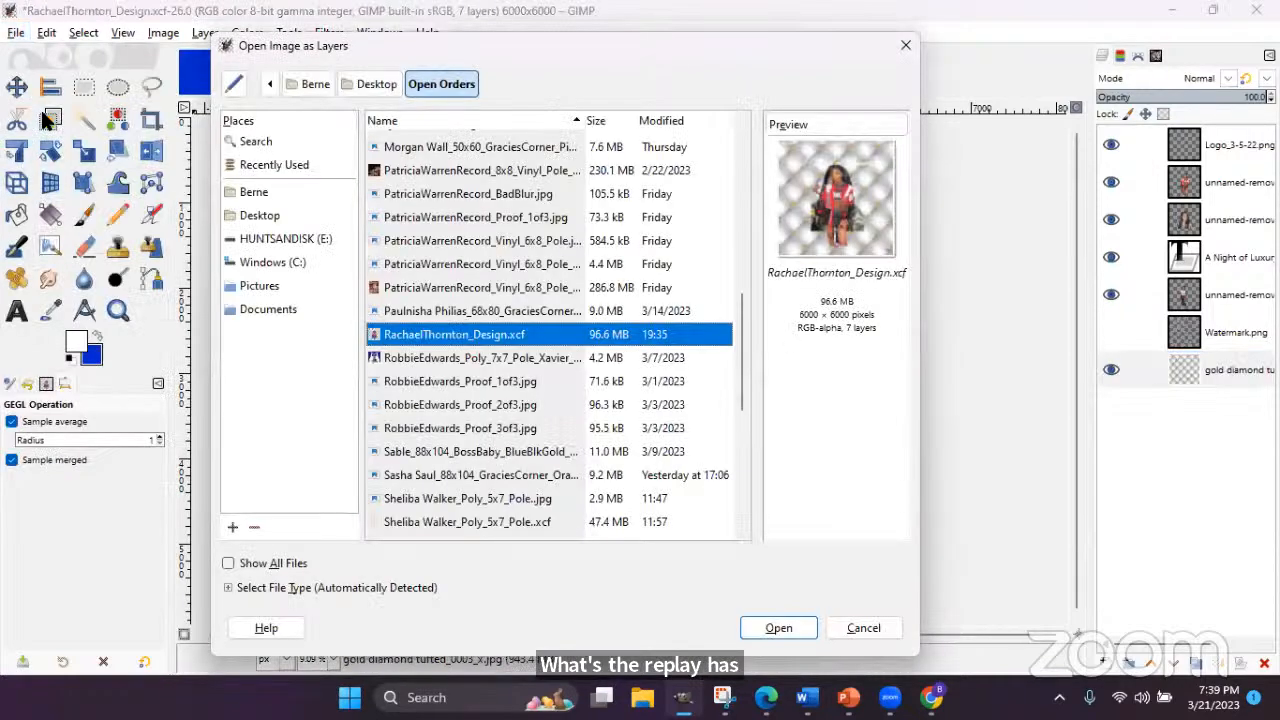
{"action": "left_click", "coordinate": [280, 238]}
{"action": "left_click", "coordinate": [415, 286]}
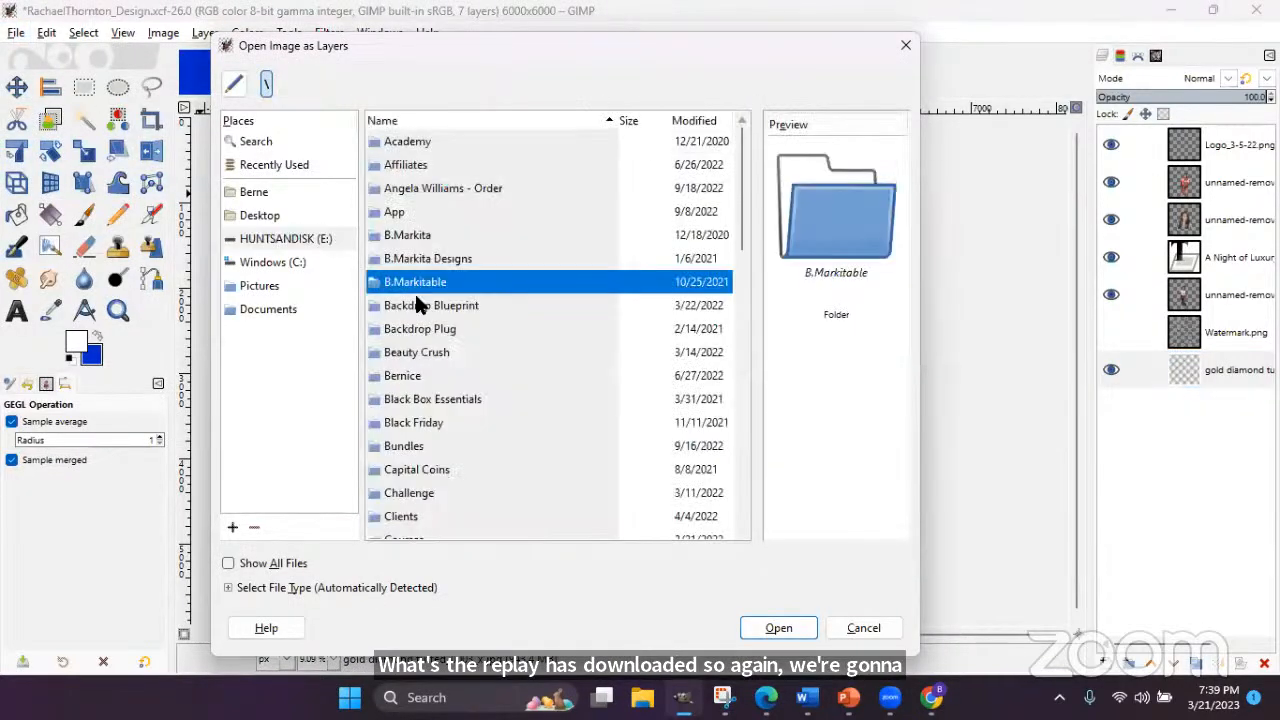
{"action": "scroll", "coordinate": [420, 305], "scroll_direction": "down", "scroll_amount": 6}
{"action": "scroll", "coordinate": [421, 311], "scroll_direction": "down", "scroll_amount": 5}
{"action": "double_click", "coordinate": [420, 198]}
{"action": "left_click", "coordinate": [434, 311]}
{"action": "scroll", "coordinate": [434, 318], "scroll_direction": "down", "scroll_amount": 10}
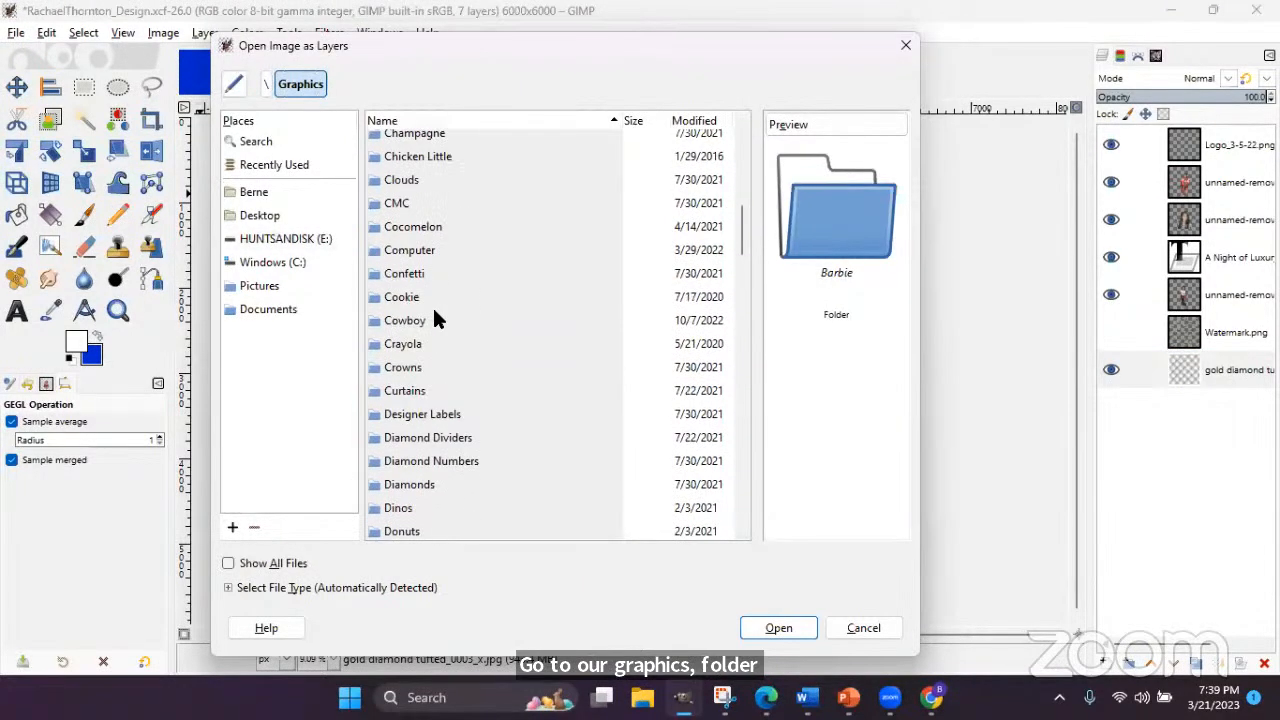
{"action": "scroll", "coordinate": [434, 318], "scroll_direction": "down", "scroll_amount": 5}
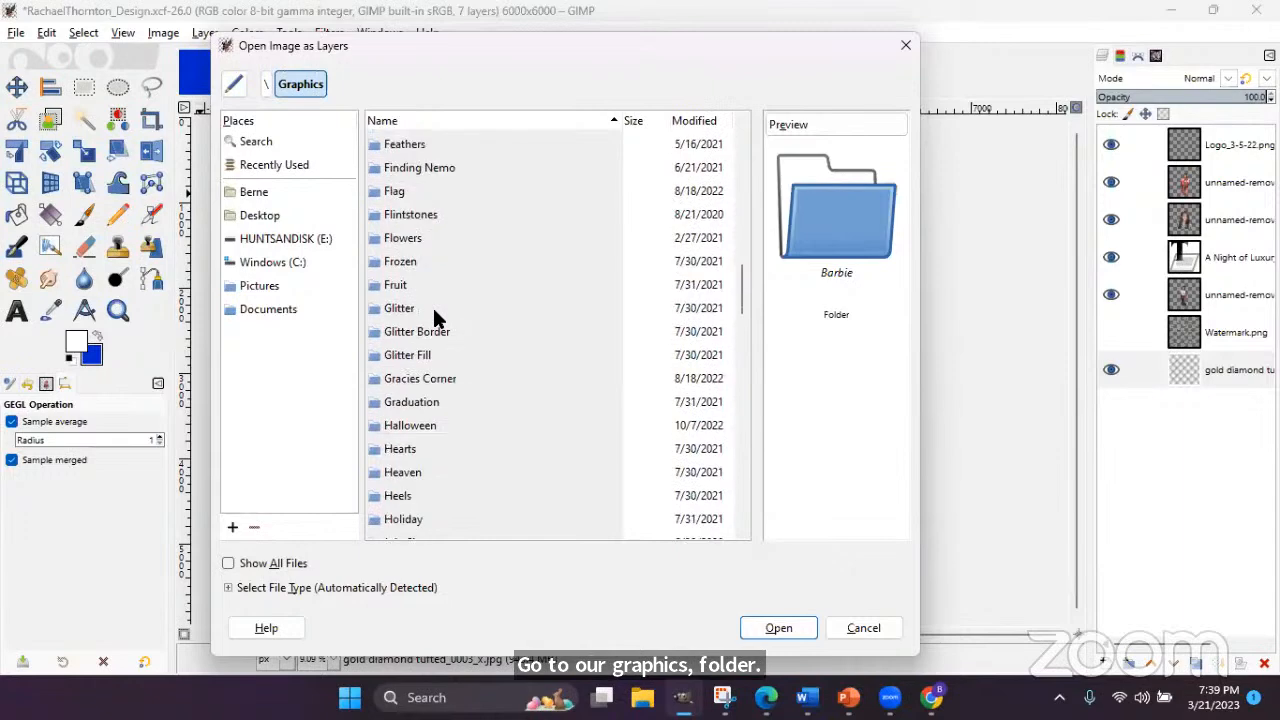
- From the Glitter Fill folder, load GlitterSilver.png into the flyer as a new layer
{"action": "left_click", "coordinate": [406, 358]}
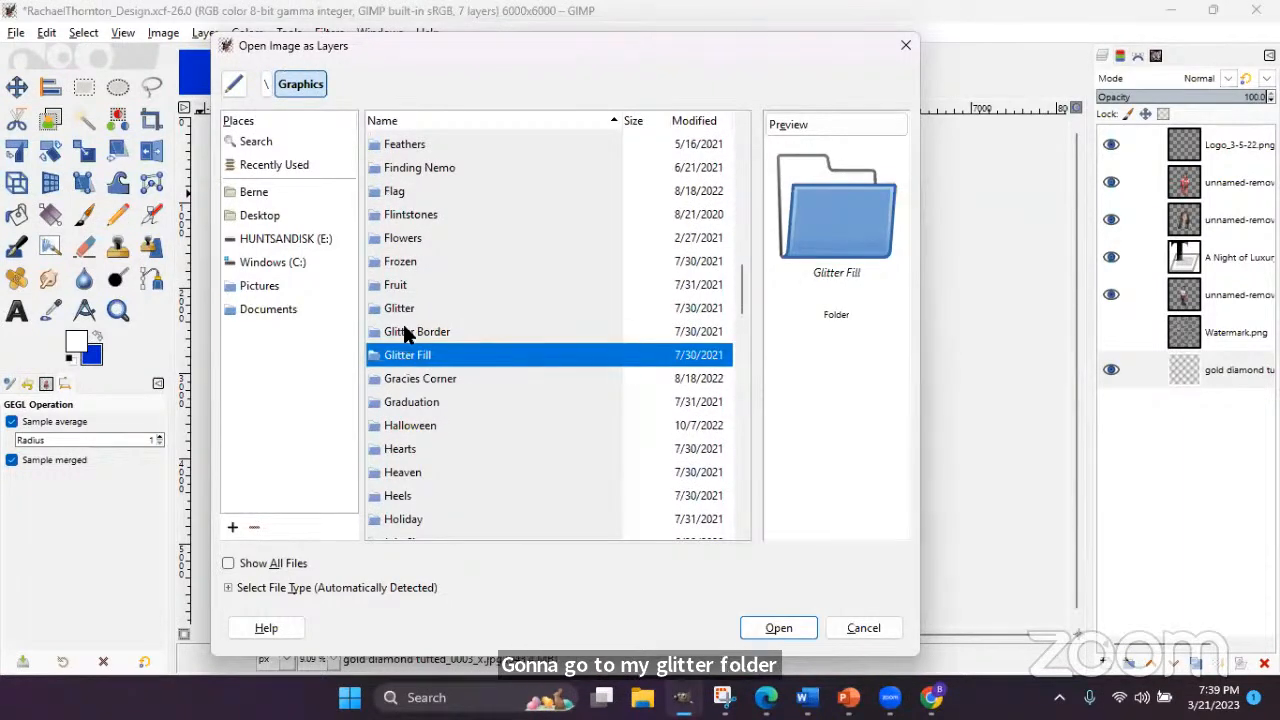
{"action": "double_click", "coordinate": [427, 360]}
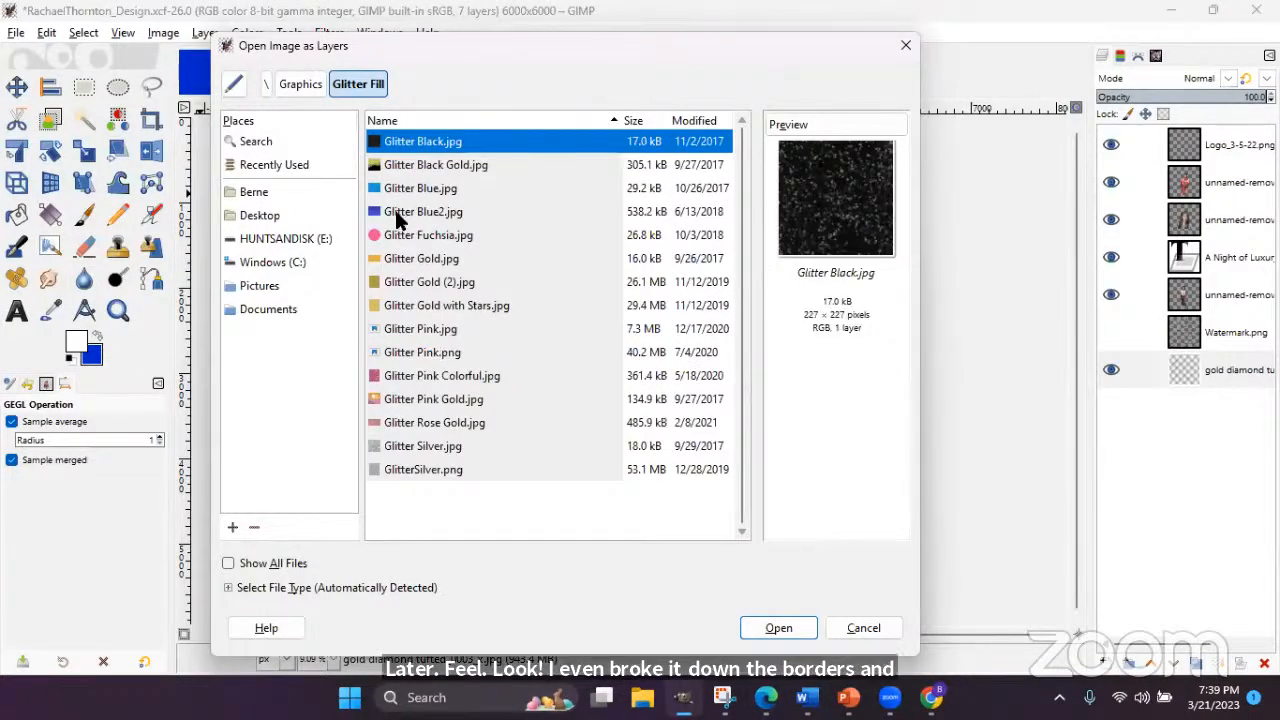
{"action": "left_click", "coordinate": [410, 447]}
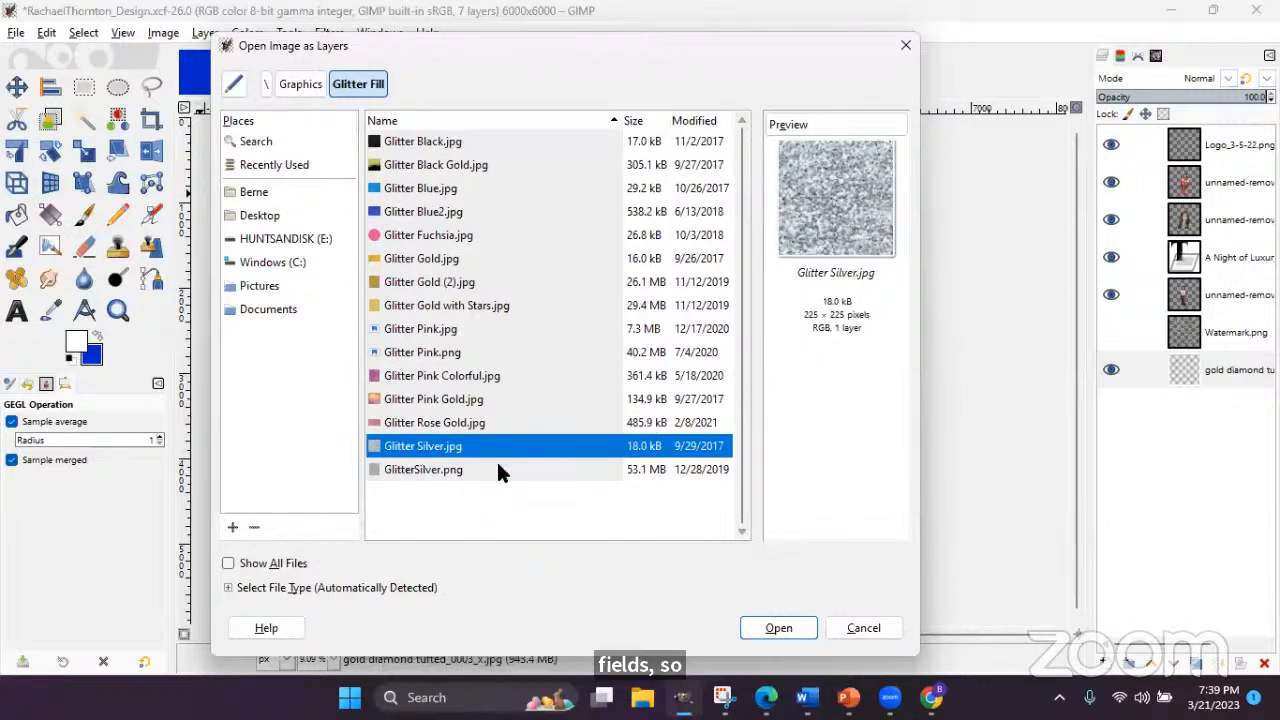
{"action": "left_click", "coordinate": [434, 469]}
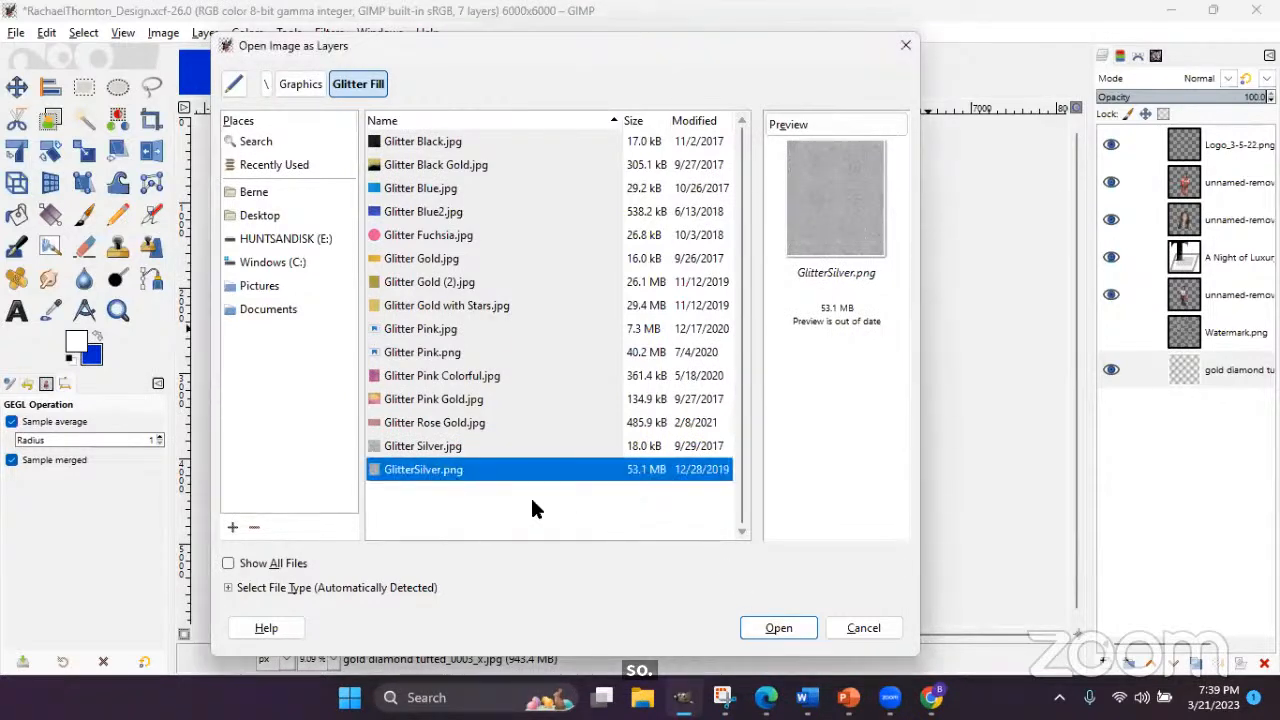
{"action": "left_click", "coordinate": [779, 628]}
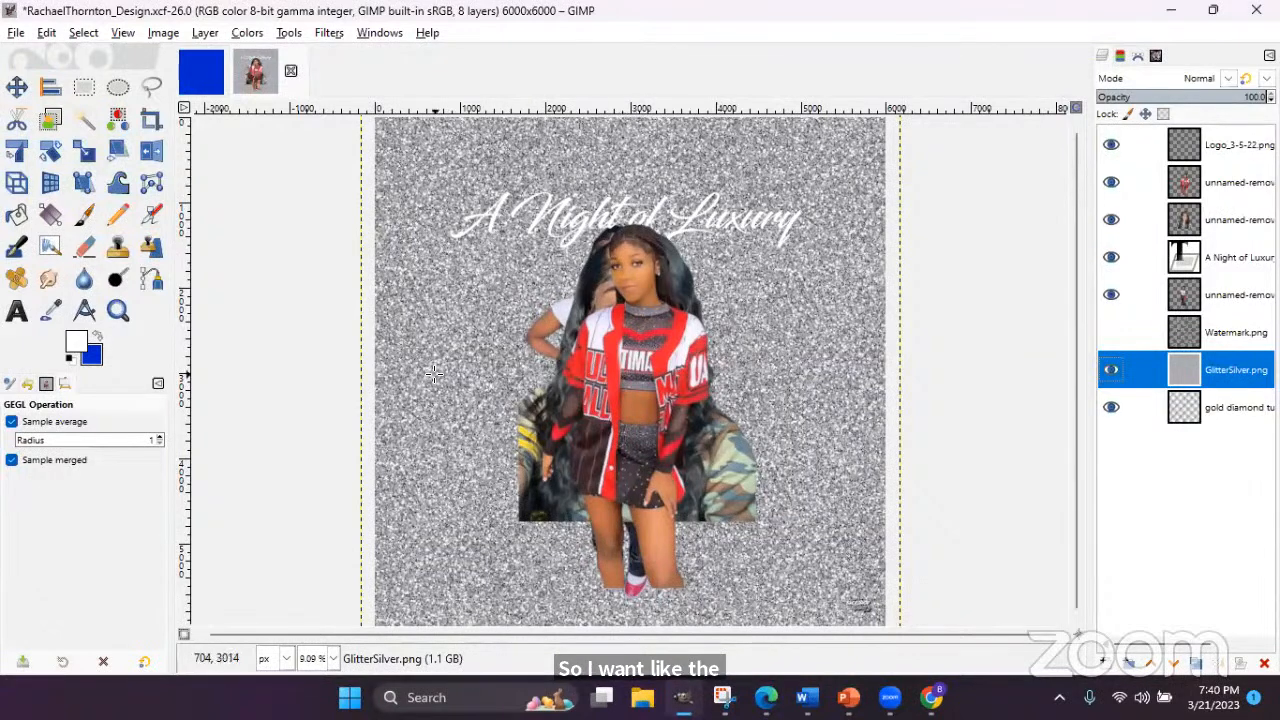
- Zoom out to 6.25% so the whole glitter-covered 6000×6000 canvas is visible
{"action": "left_click", "coordinate": [155, 33]}
{"action": "left_click", "coordinate": [124, 35]}
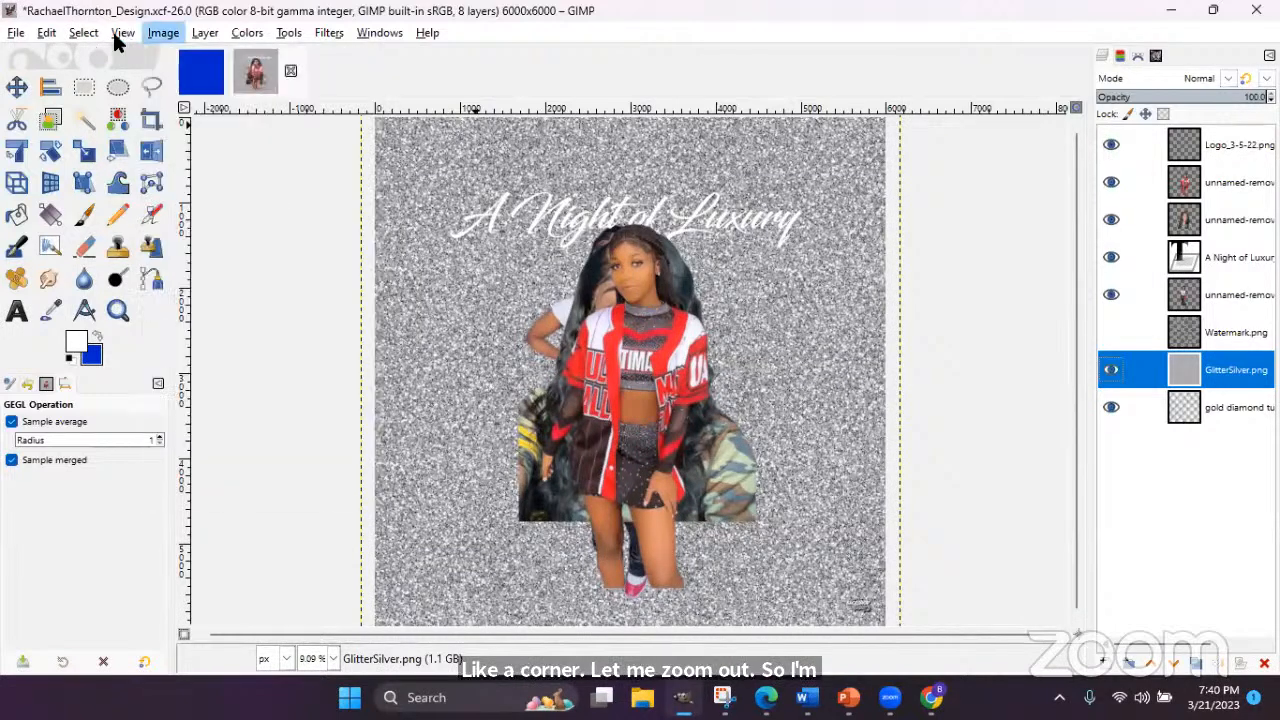
{"action": "left_click", "coordinate": [118, 37]}
{"action": "mouse_move", "coordinate": [140, 116]}
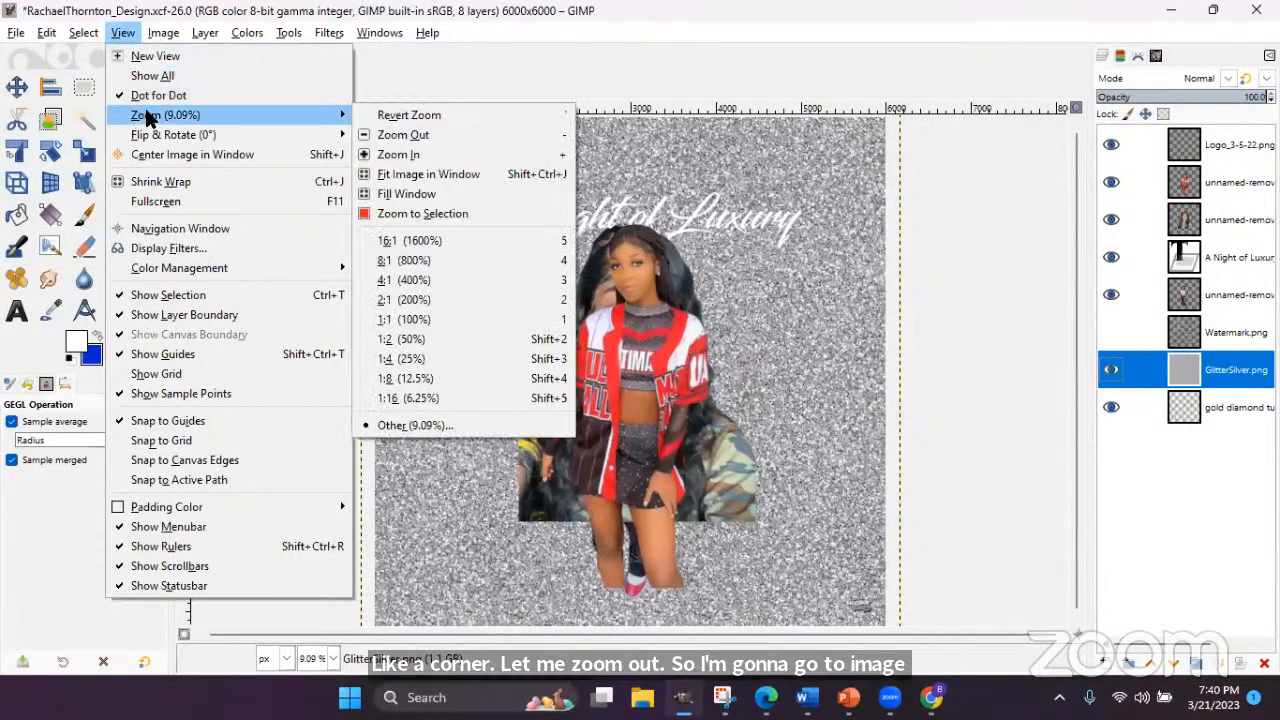
{"action": "left_click", "coordinate": [445, 15]}
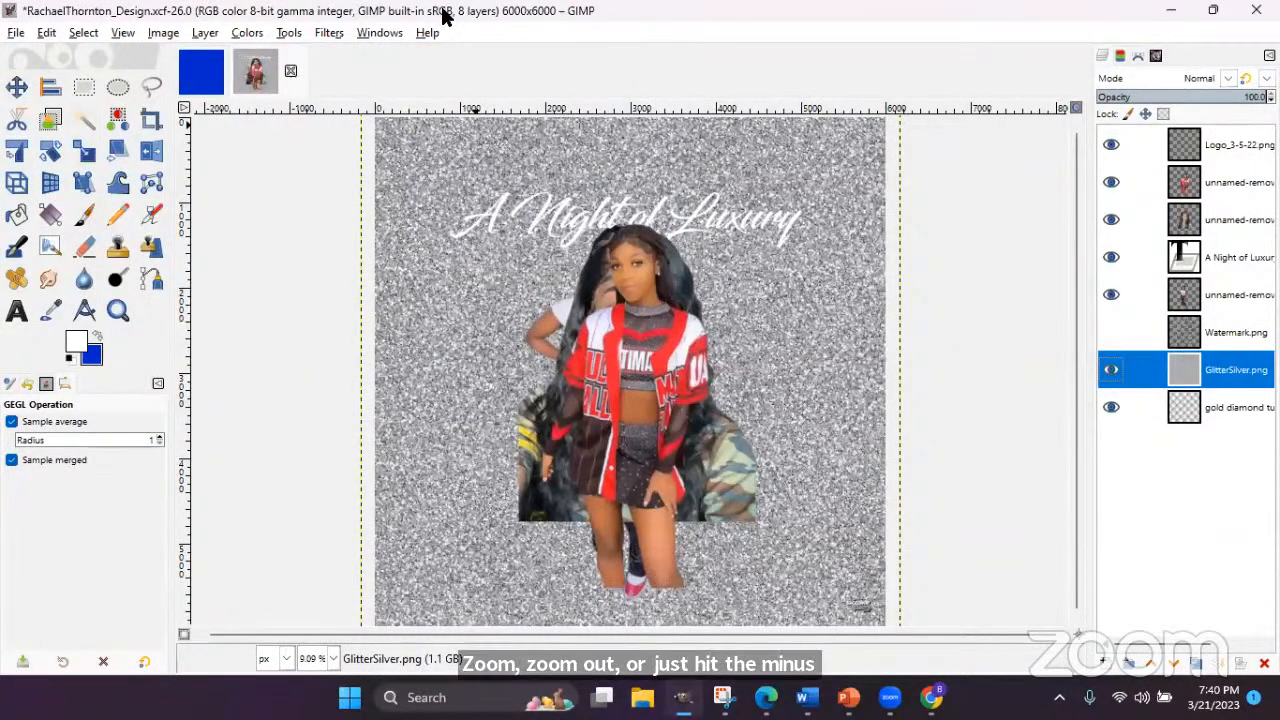
{"action": "key", "text": "minus"}
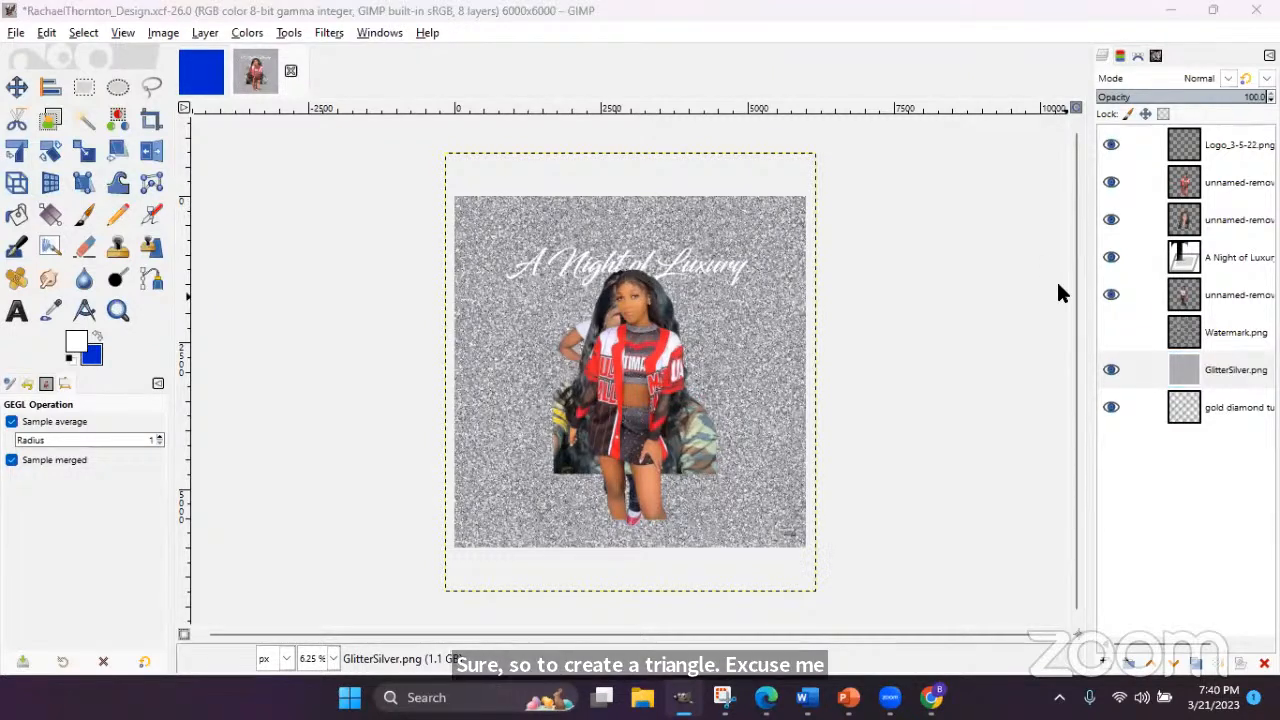
- Draw a Free Select triangle over the top-left corner of the GlitterSilver.png layer
{"action": "left_click", "coordinate": [1197, 368]}
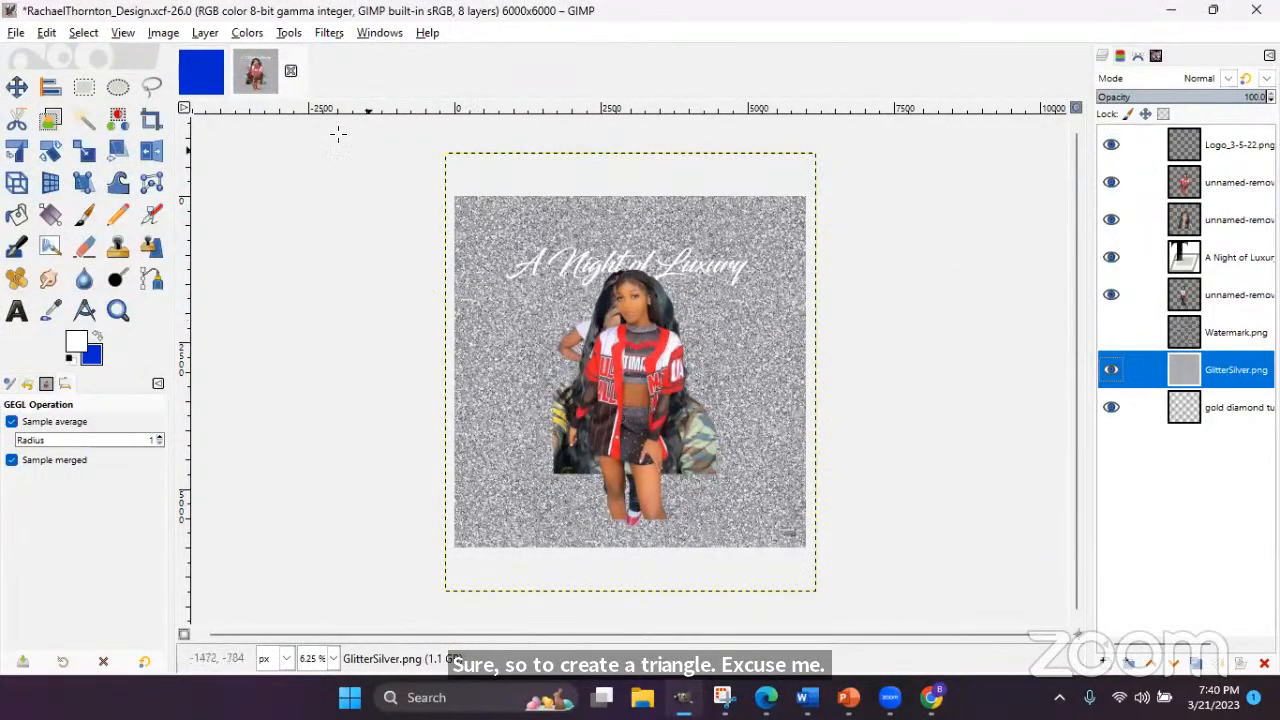
{"action": "left_click", "coordinate": [155, 85]}
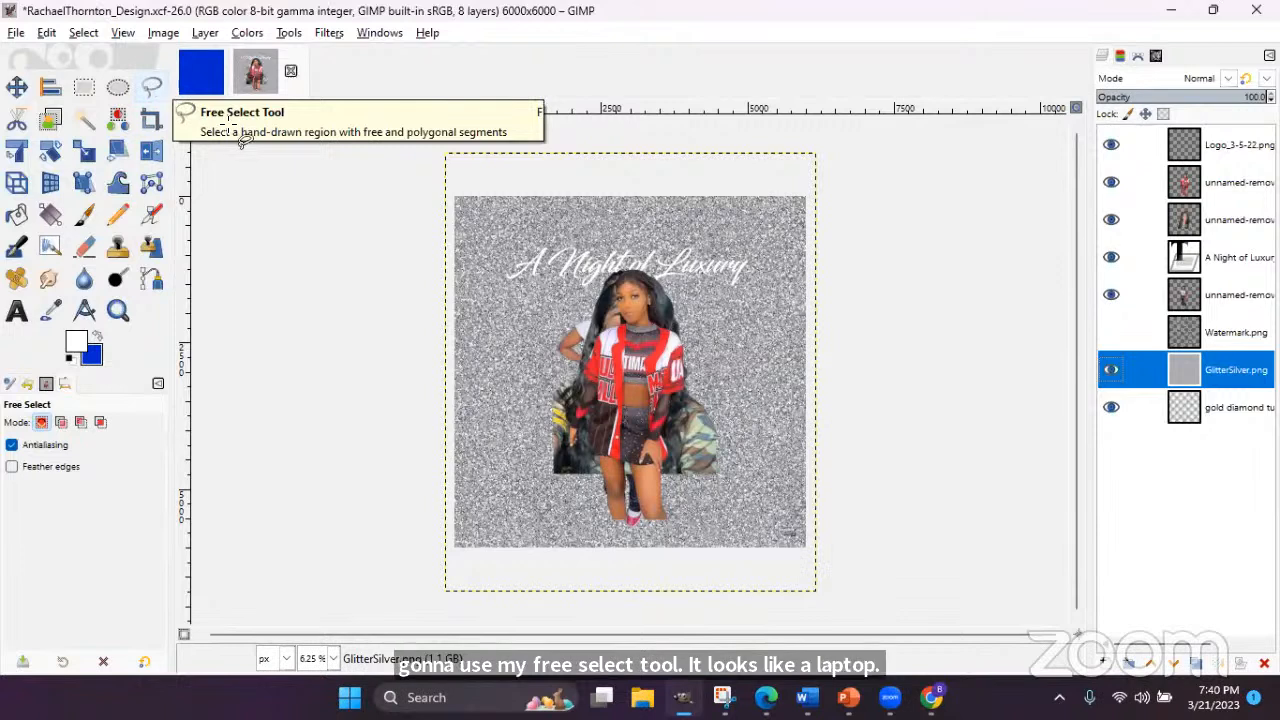
{"action": "left_click", "coordinate": [443, 148]}
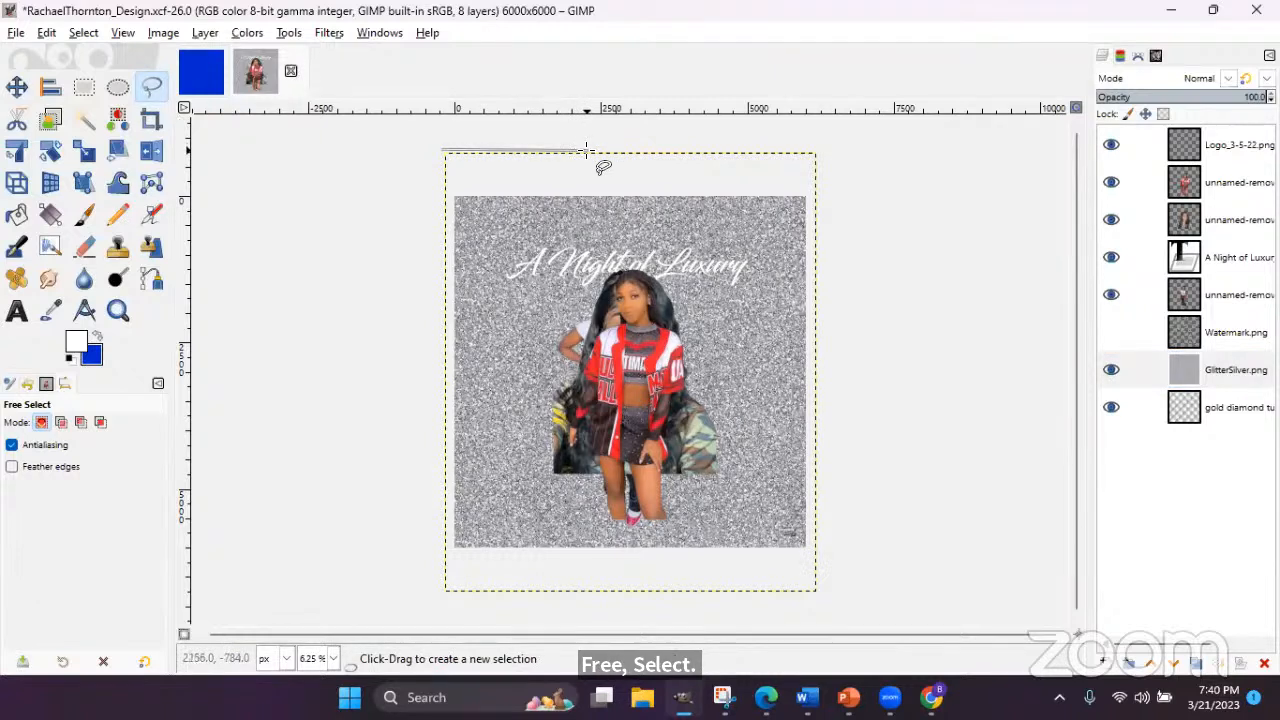
{"action": "left_click", "coordinate": [586, 150]}
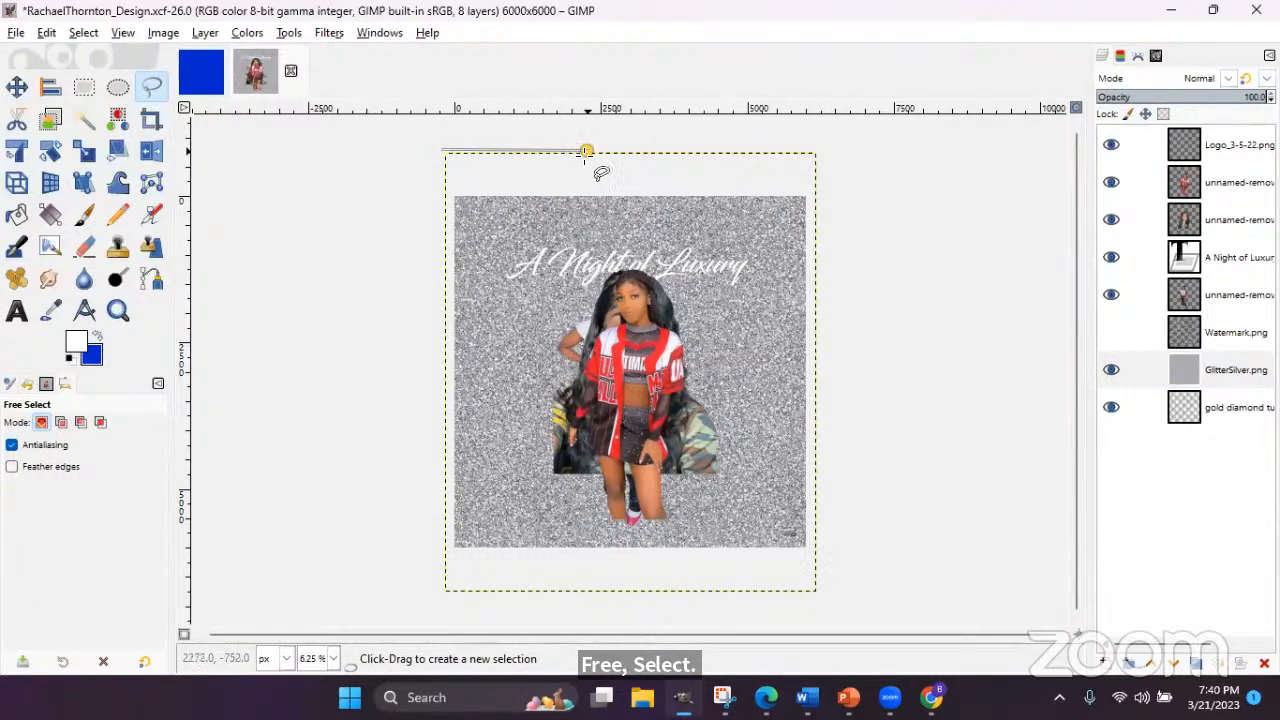
{"action": "left_click", "coordinate": [443, 400]}
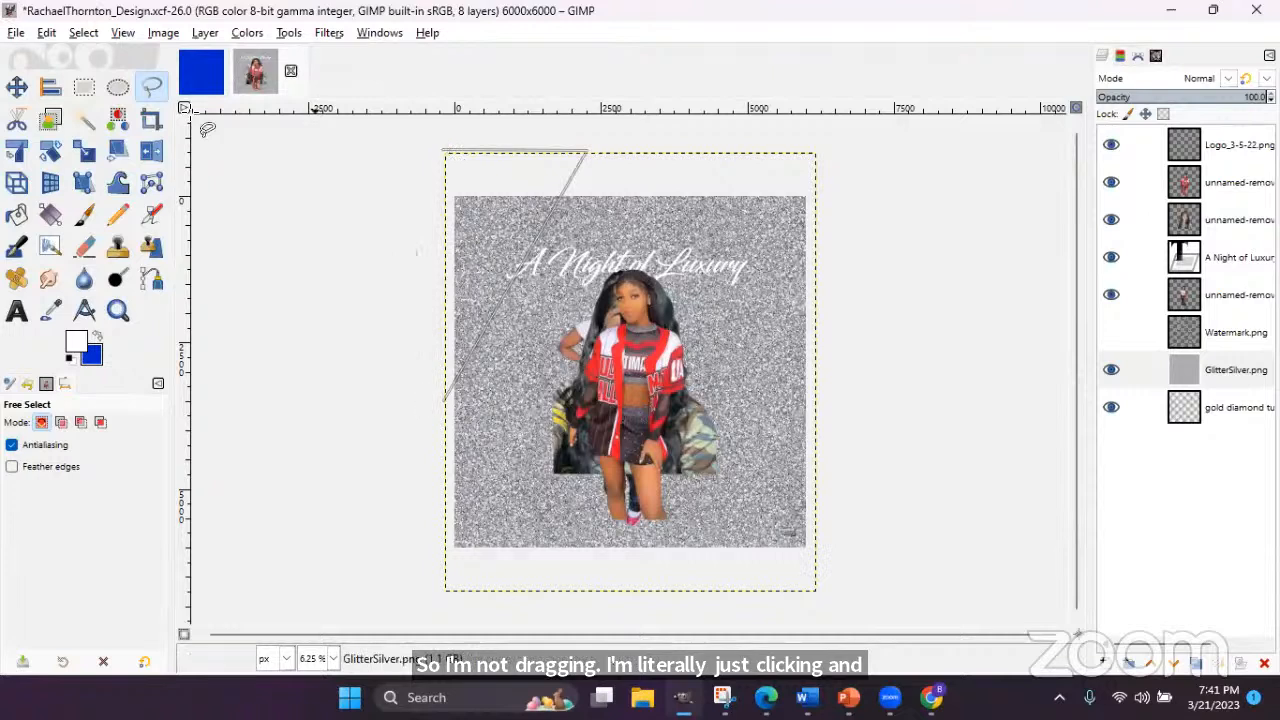
{"action": "left_click", "coordinate": [638, 150]}
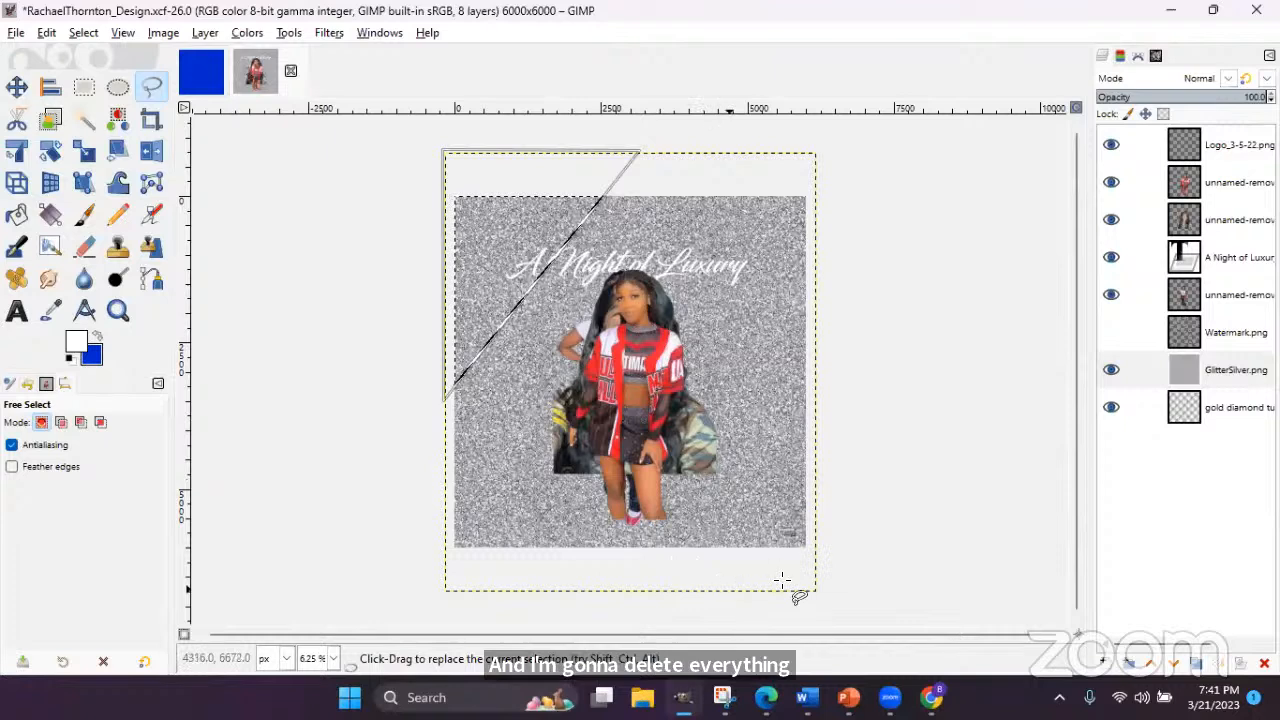
{"action": "left_click", "coordinate": [1229, 371]}
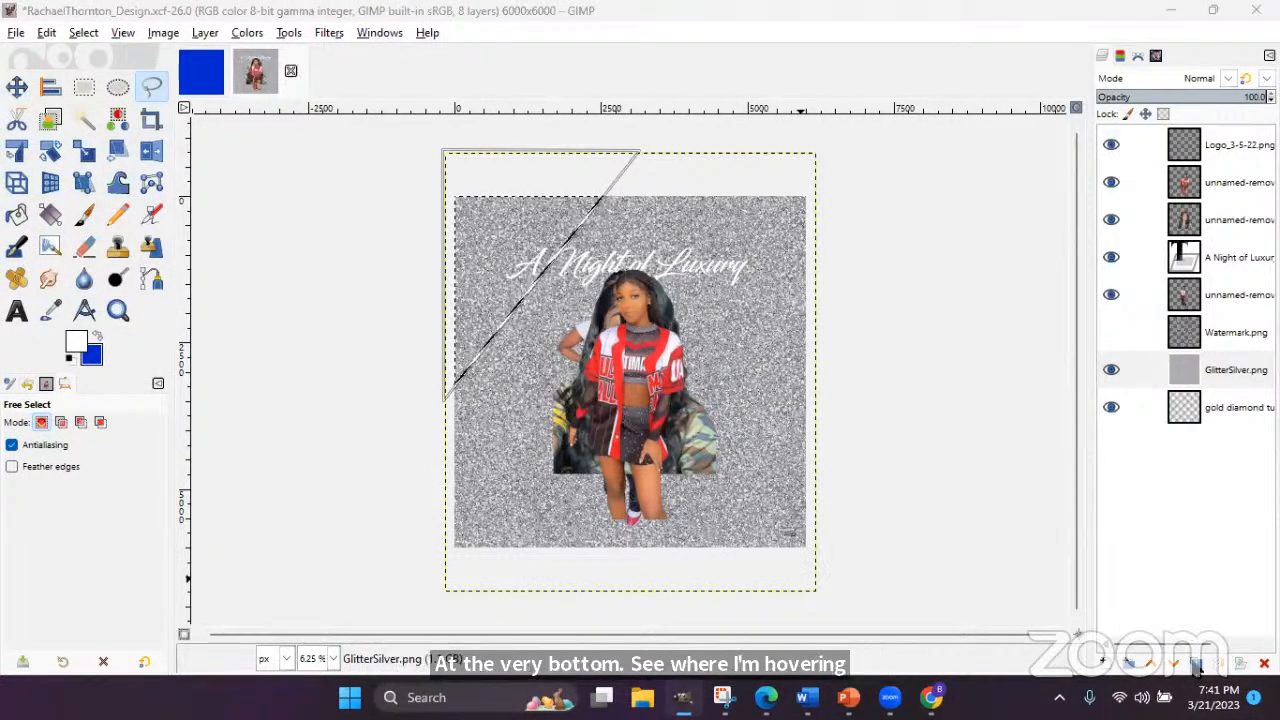
- Duplicate the GlitterSilver.png layer, then return to the original glitter layer
{"action": "left_click", "coordinate": [1197, 665]}
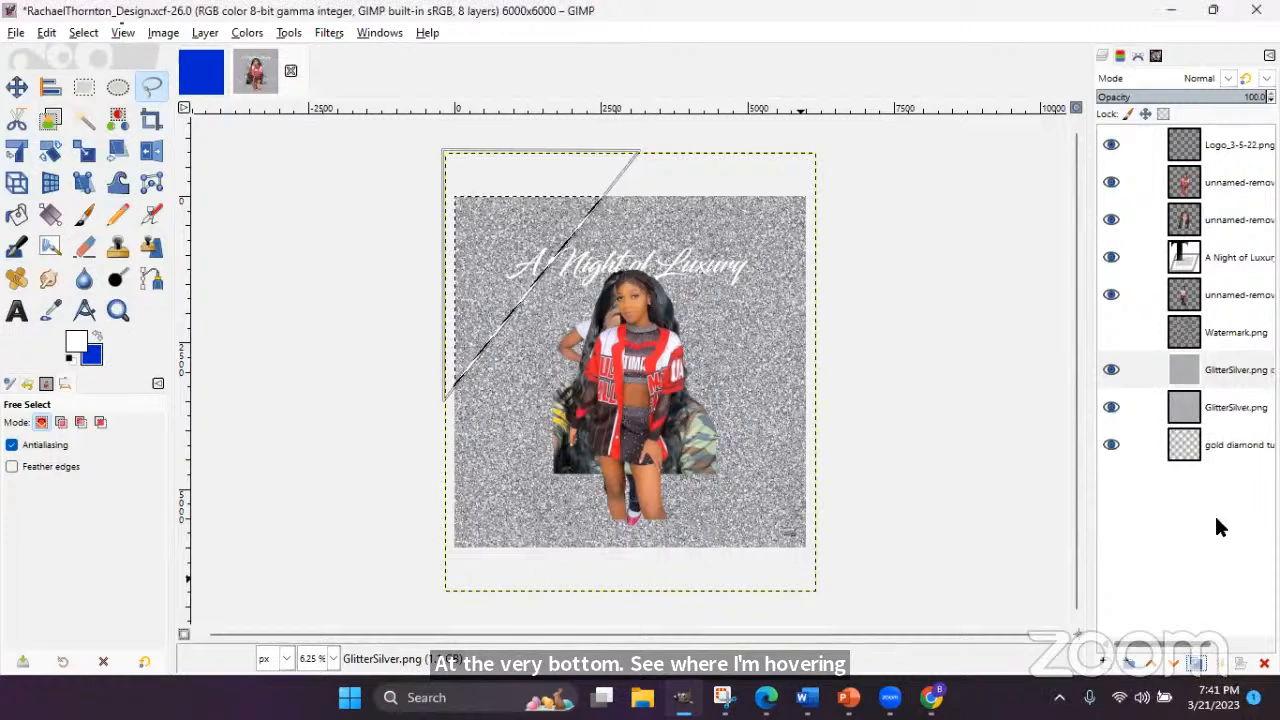
{"action": "left_click", "coordinate": [1112, 370]}
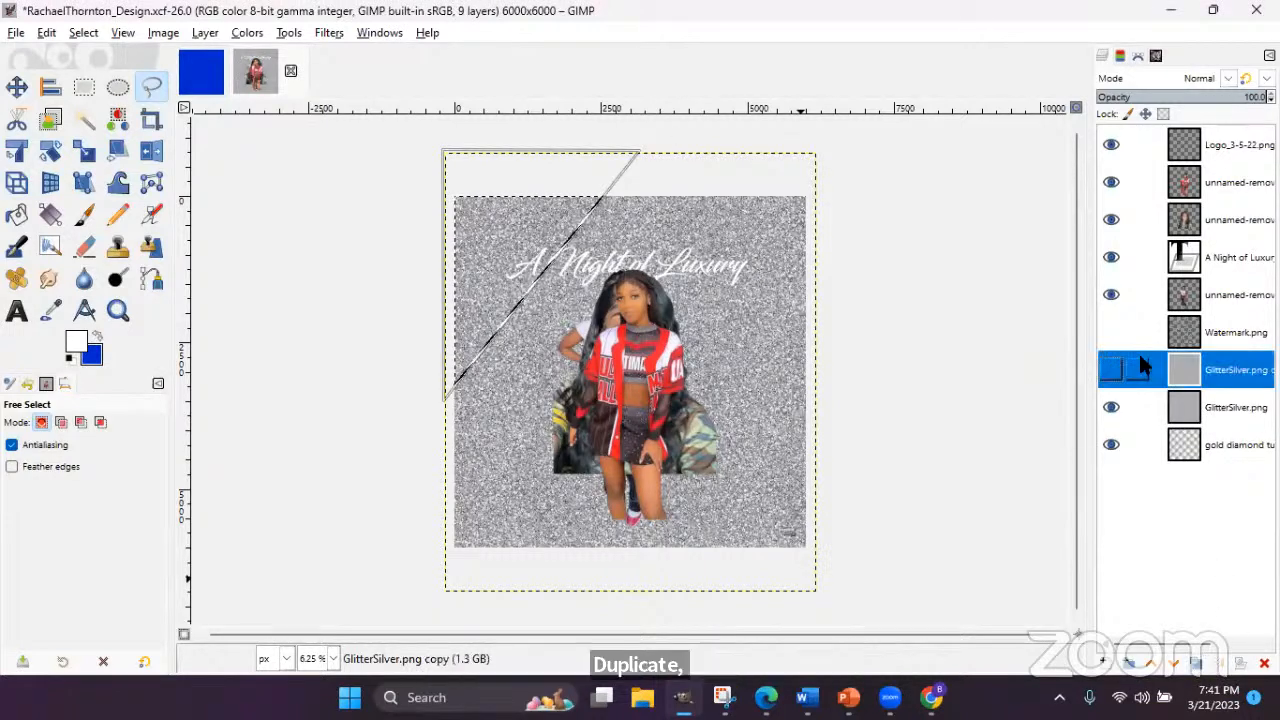
{"action": "left_click", "coordinate": [1216, 396]}
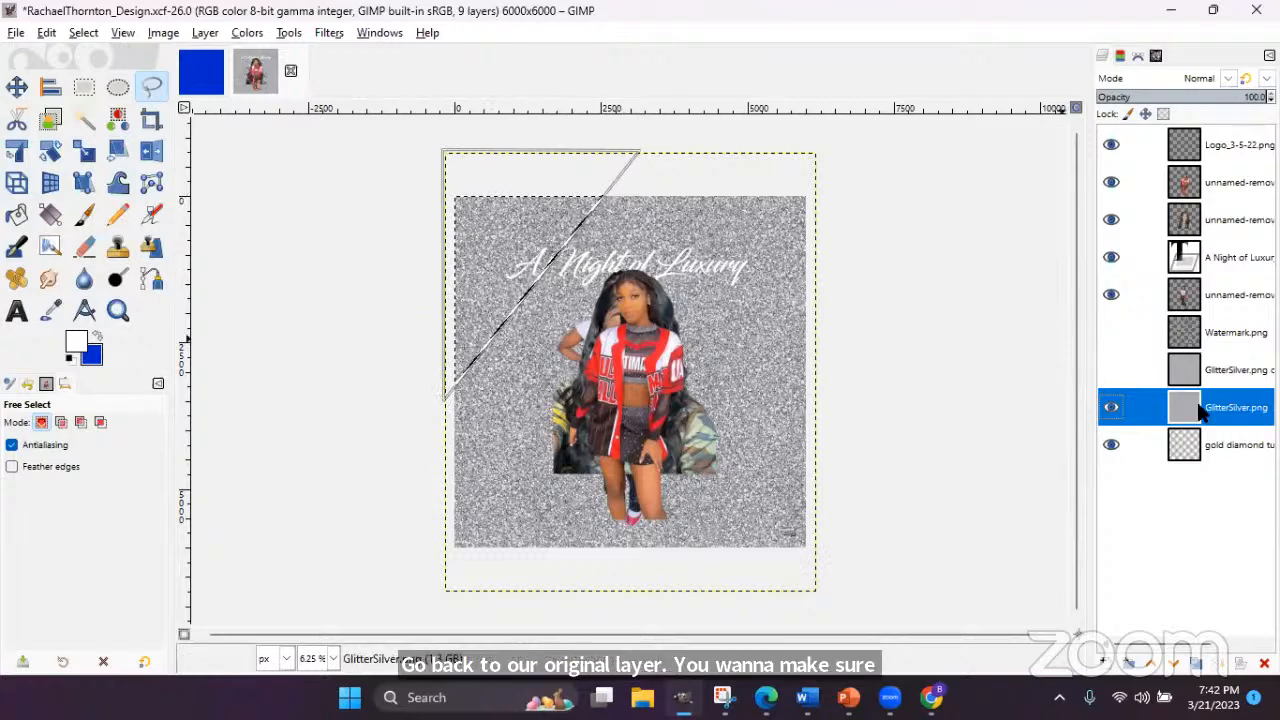
- Check the original glitter layer's context menu for transparency, closing it without changes
{"action": "right_click", "coordinate": [1228, 410]}
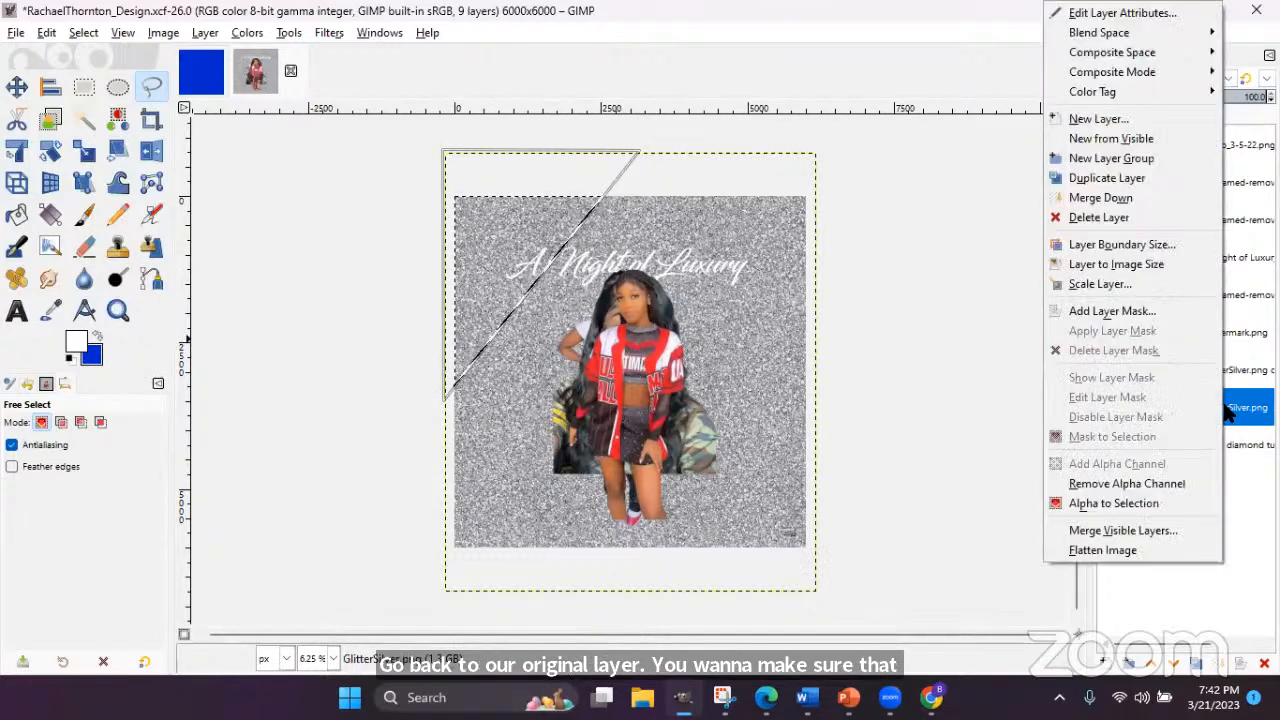
{"action": "left_click", "coordinate": [1233, 415]}
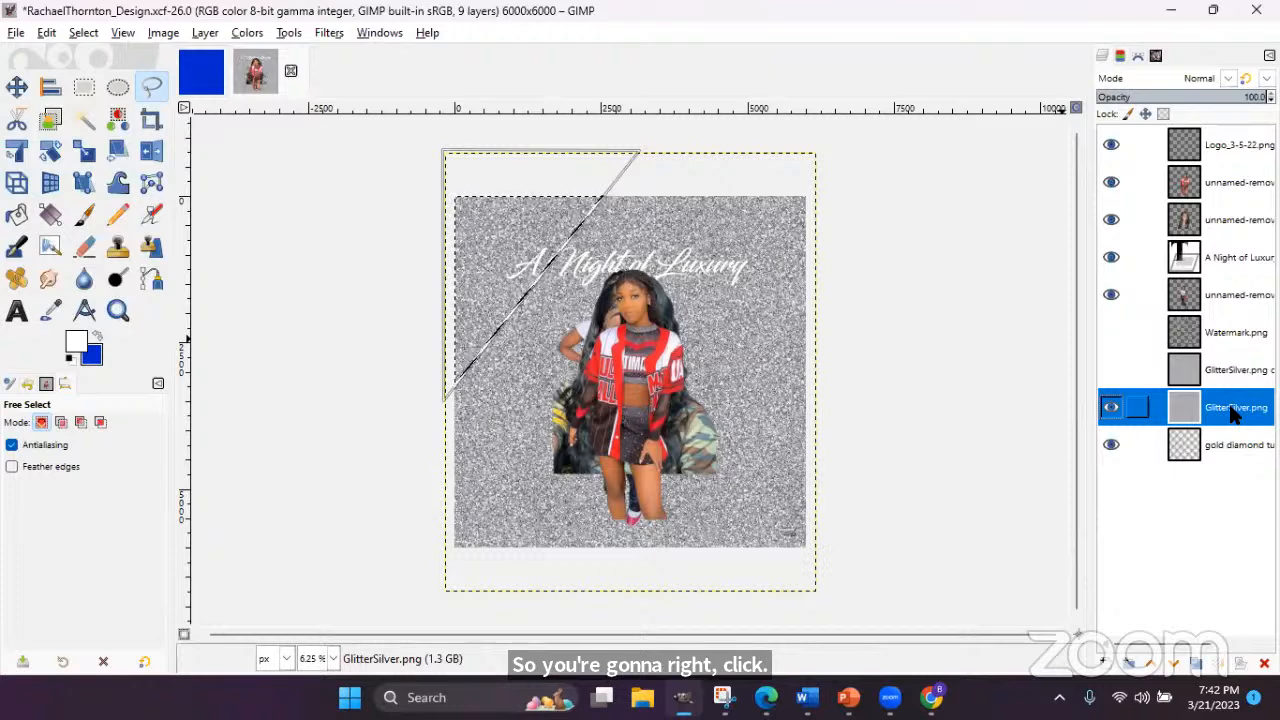
{"action": "right_click", "coordinate": [1233, 415]}
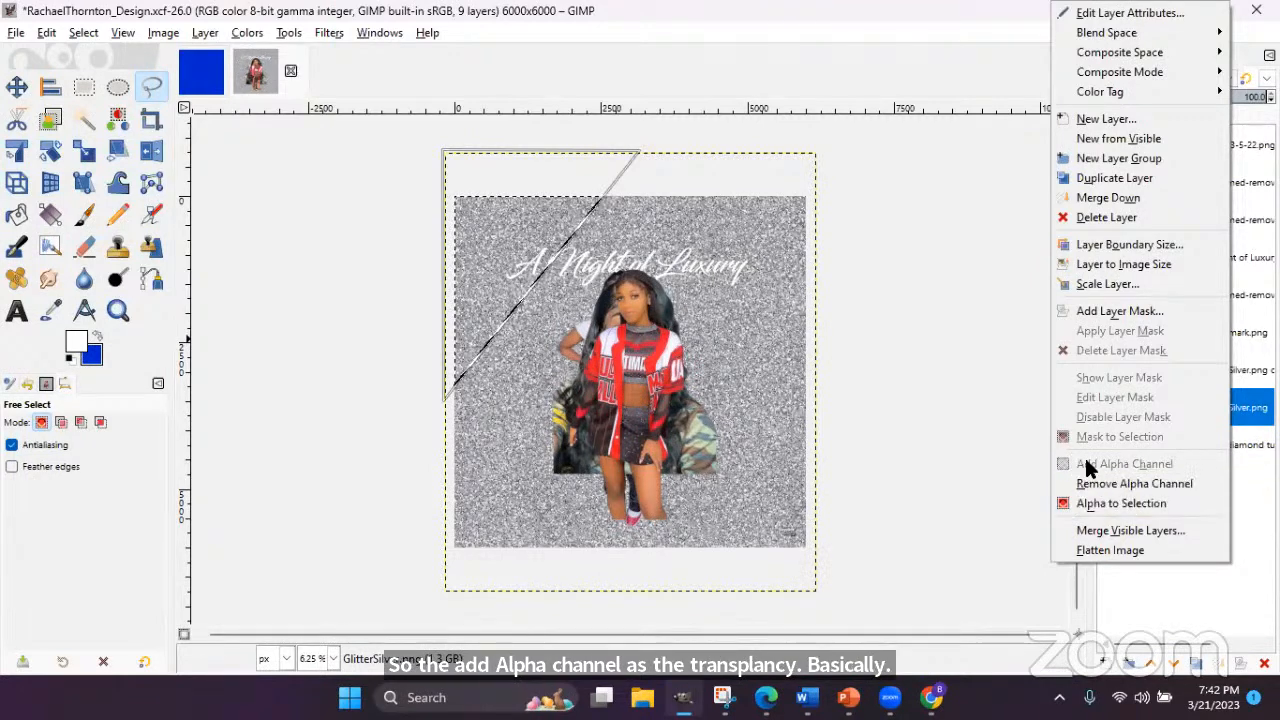
{"action": "left_click", "coordinate": [490, 8]}
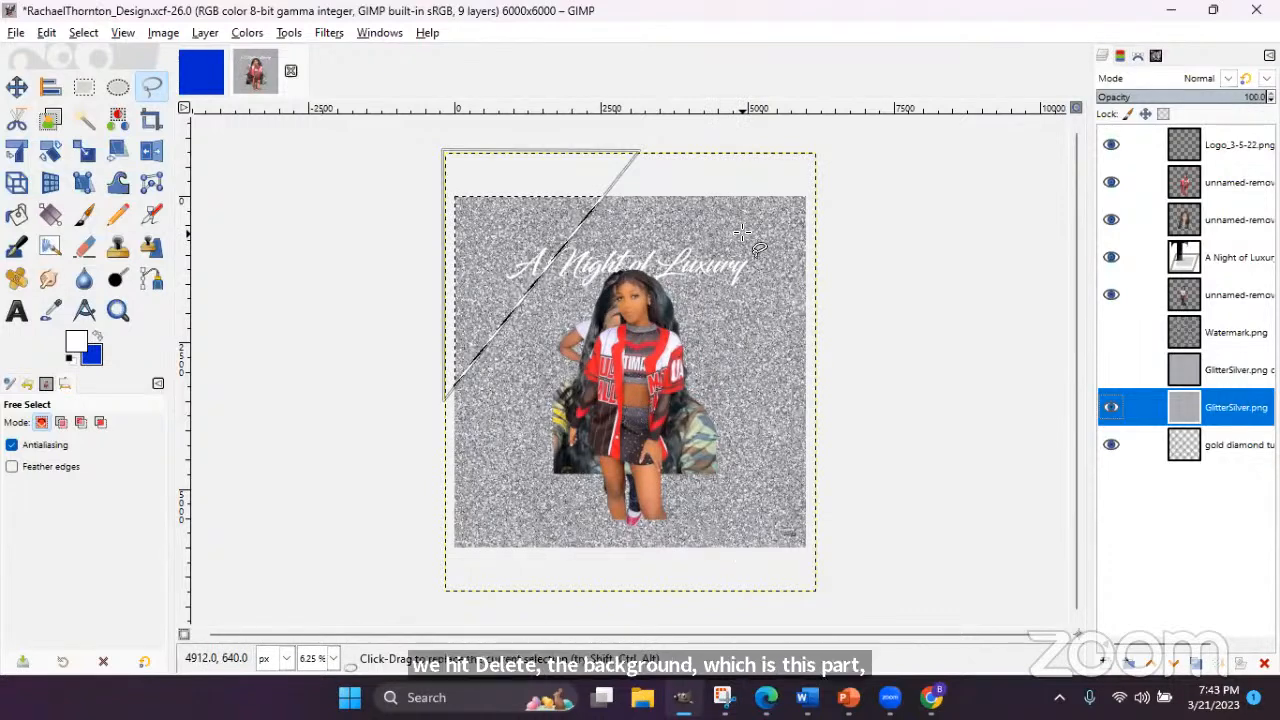
- Invert the corner triangle selection and clear all glitter outside it
{"action": "left_click", "coordinate": [84, 33]}
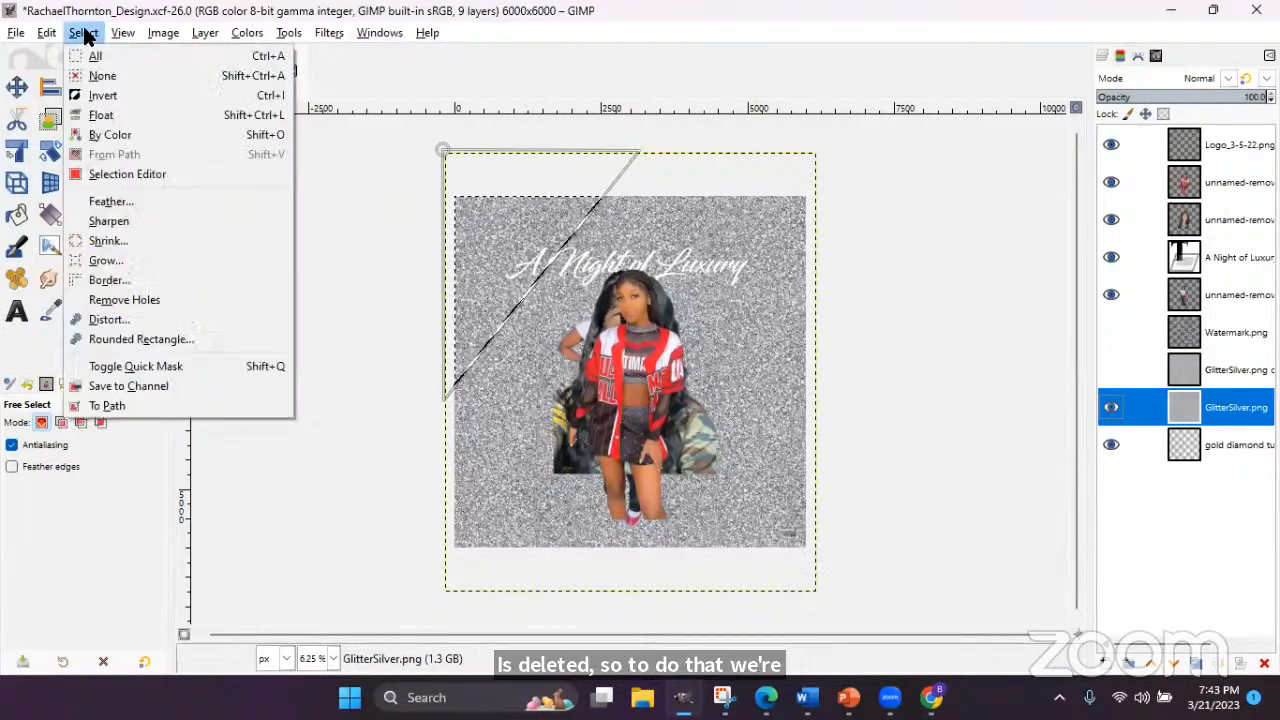
{"action": "left_click", "coordinate": [99, 96]}
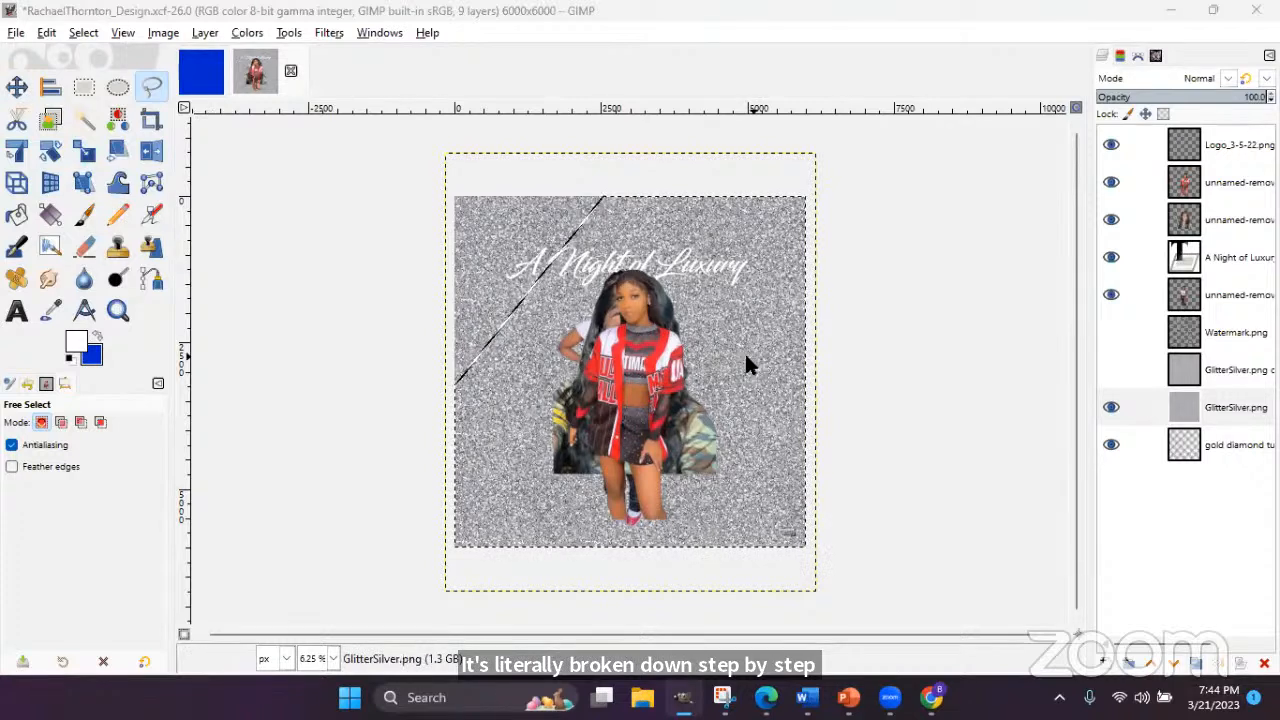
{"action": "left_click", "coordinate": [47, 33]}
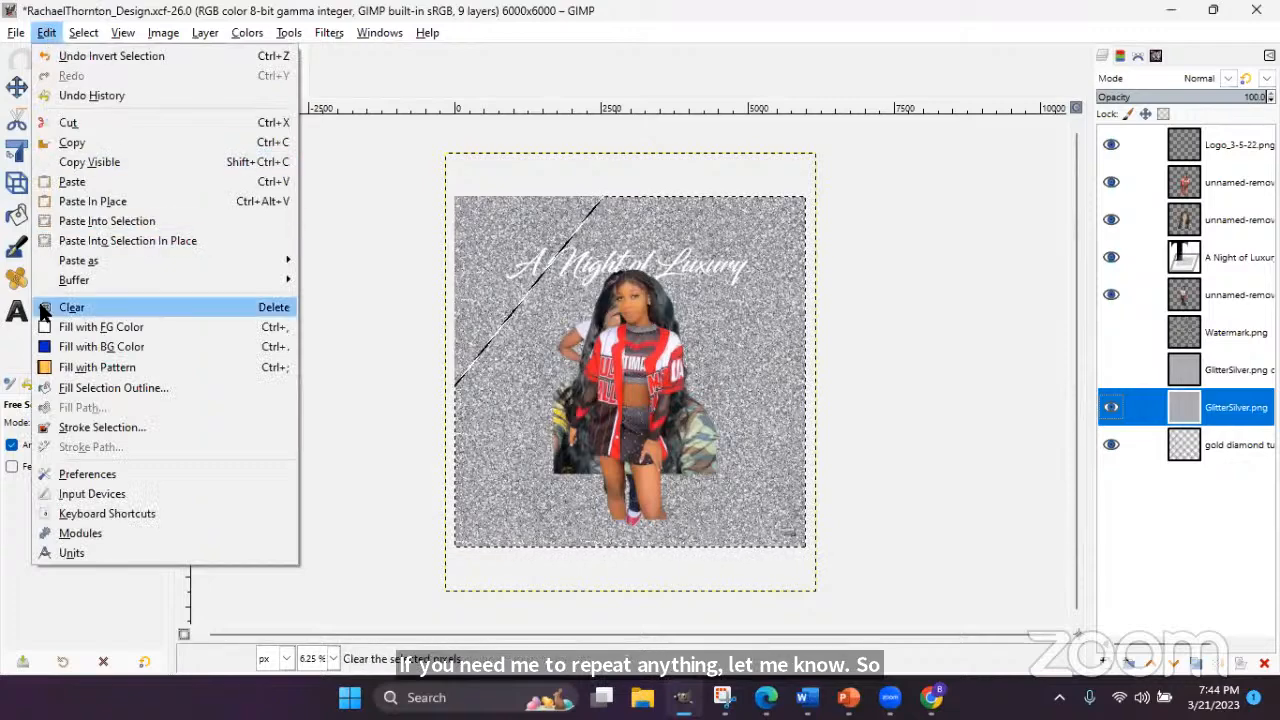
{"action": "left_click", "coordinate": [278, 307]}
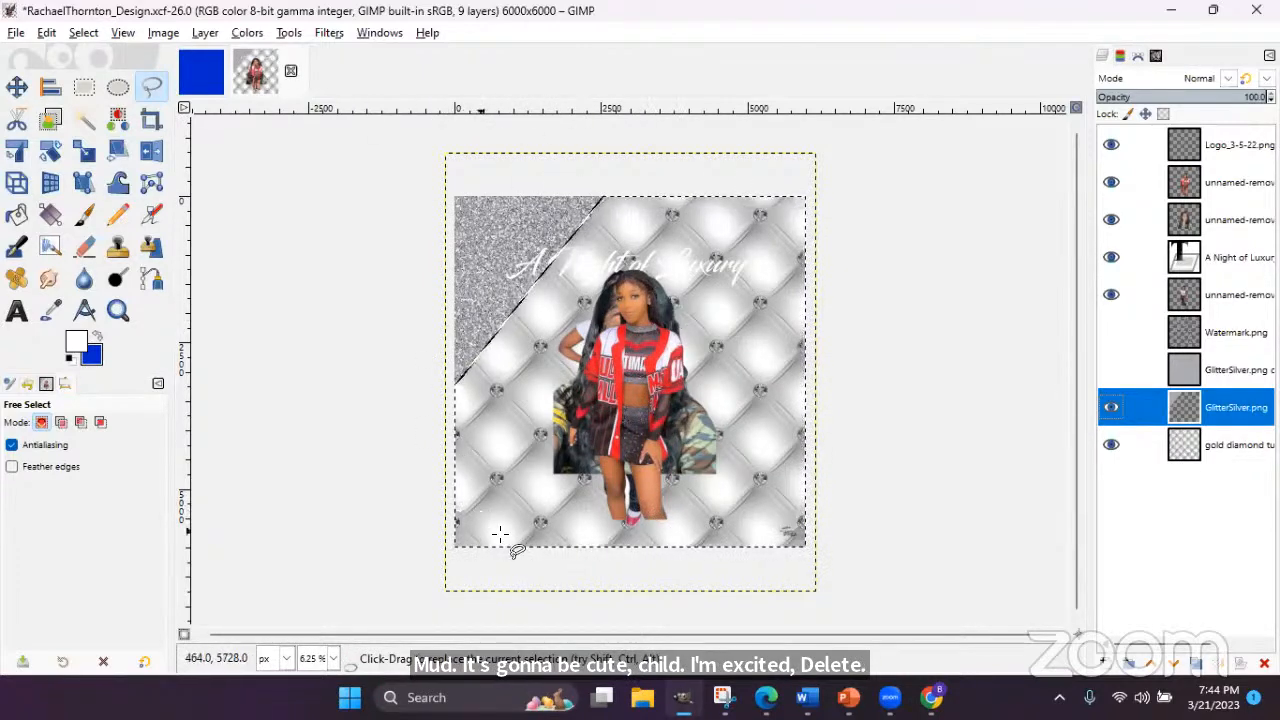
- Remove the selection with Select > None, leaving the glitter wedge in the top-left
{"action": "left_click", "coordinate": [83, 33]}
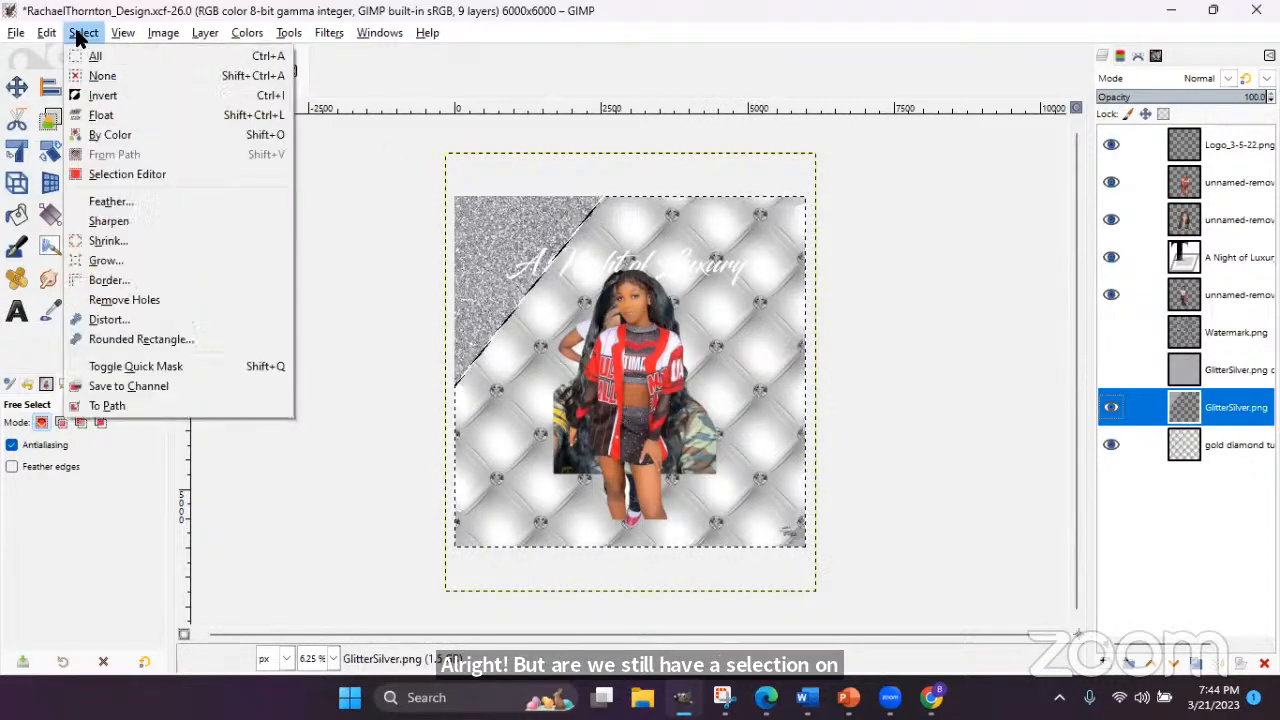
{"action": "left_click", "coordinate": [100, 77]}
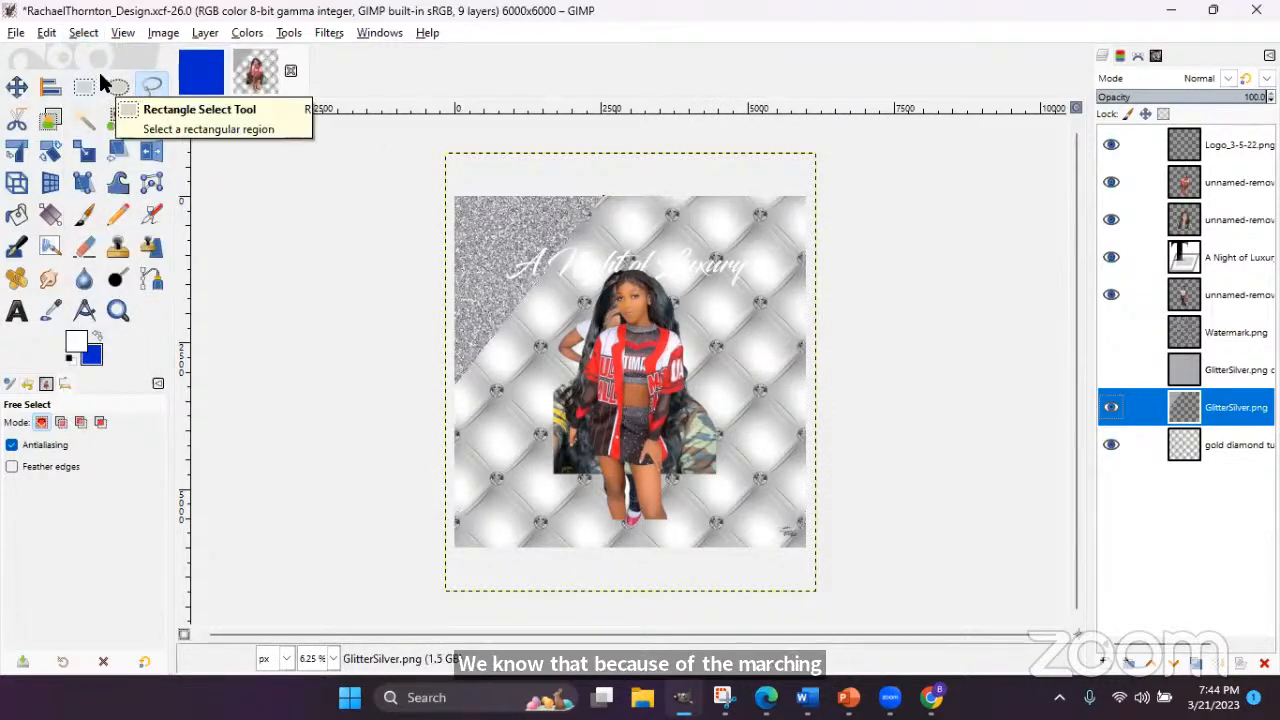
{"action": "left_click", "coordinate": [83, 33]}
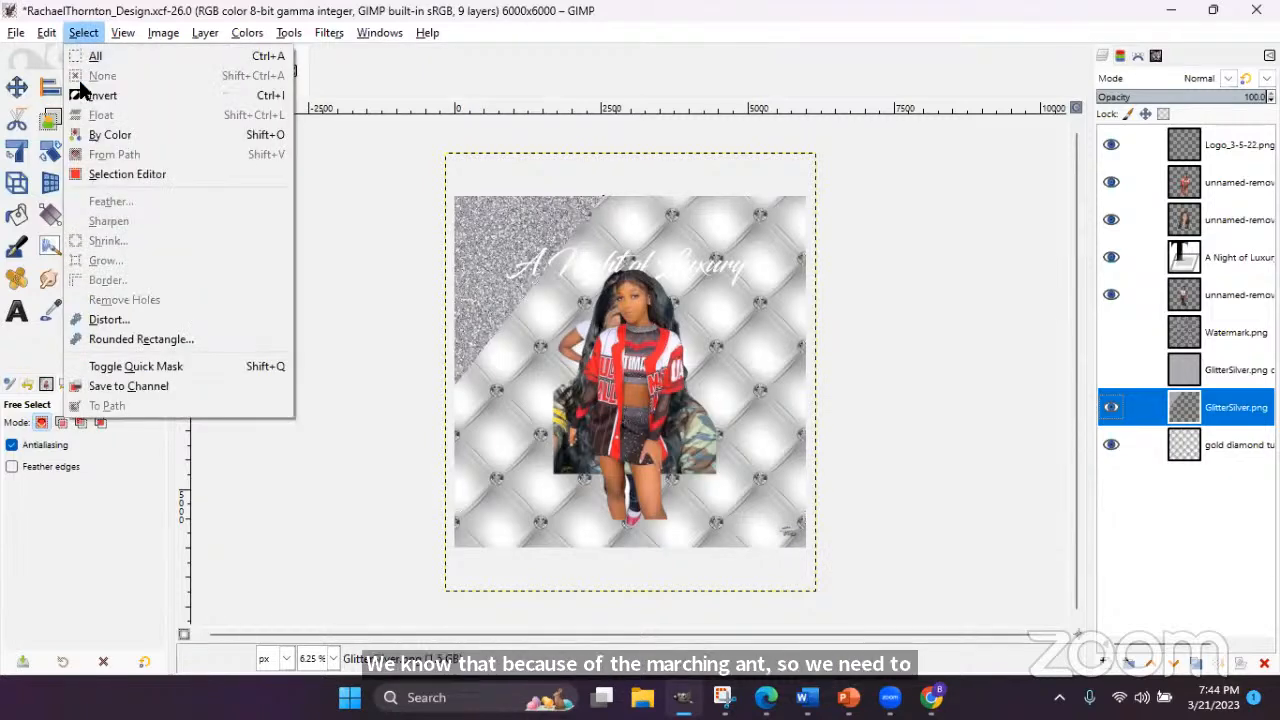
{"action": "left_click", "coordinate": [52, 32]}
{"action": "left_click", "coordinate": [52, 38]}
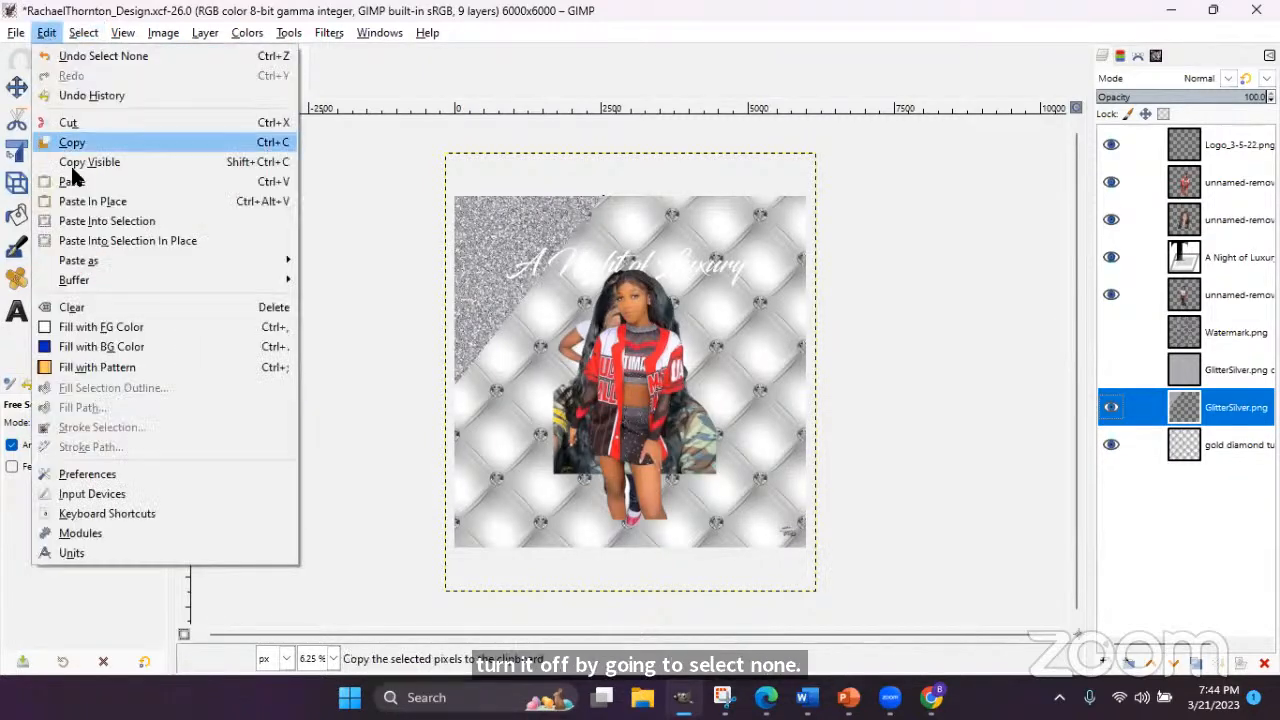
{"action": "mouse_move", "coordinate": [70, 32]}
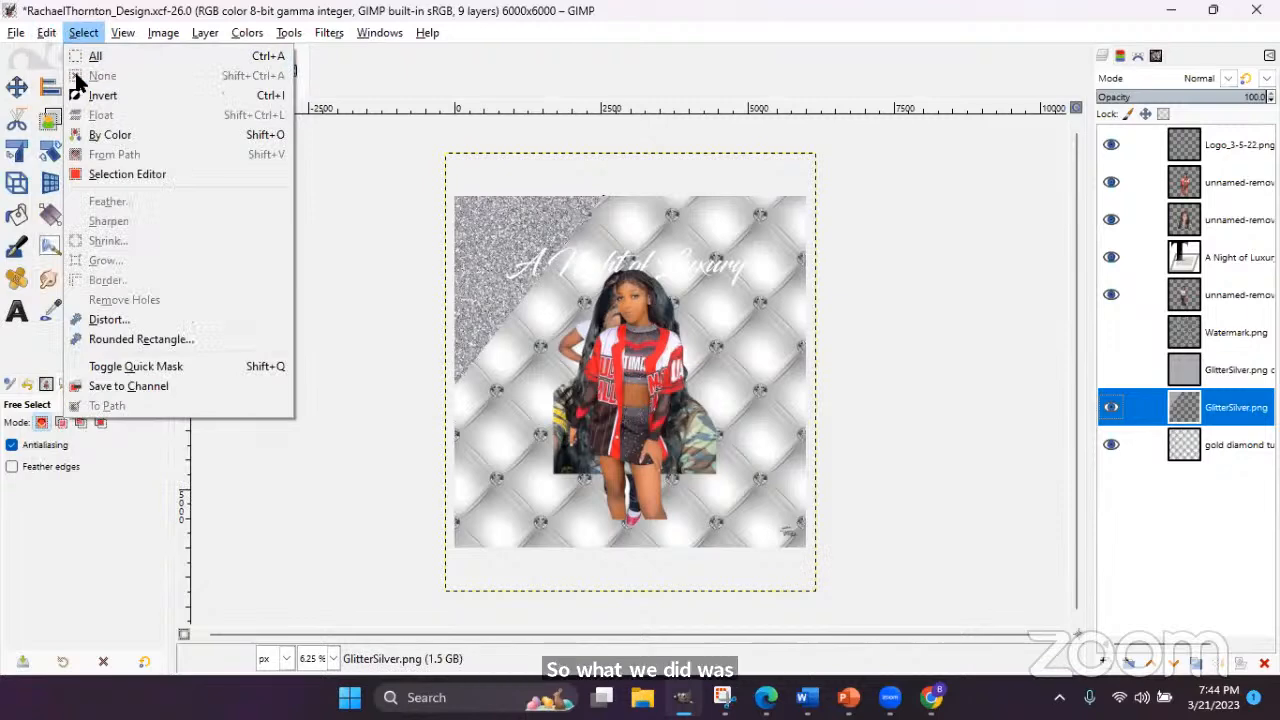
{"action": "left_click", "coordinate": [222, 4]}
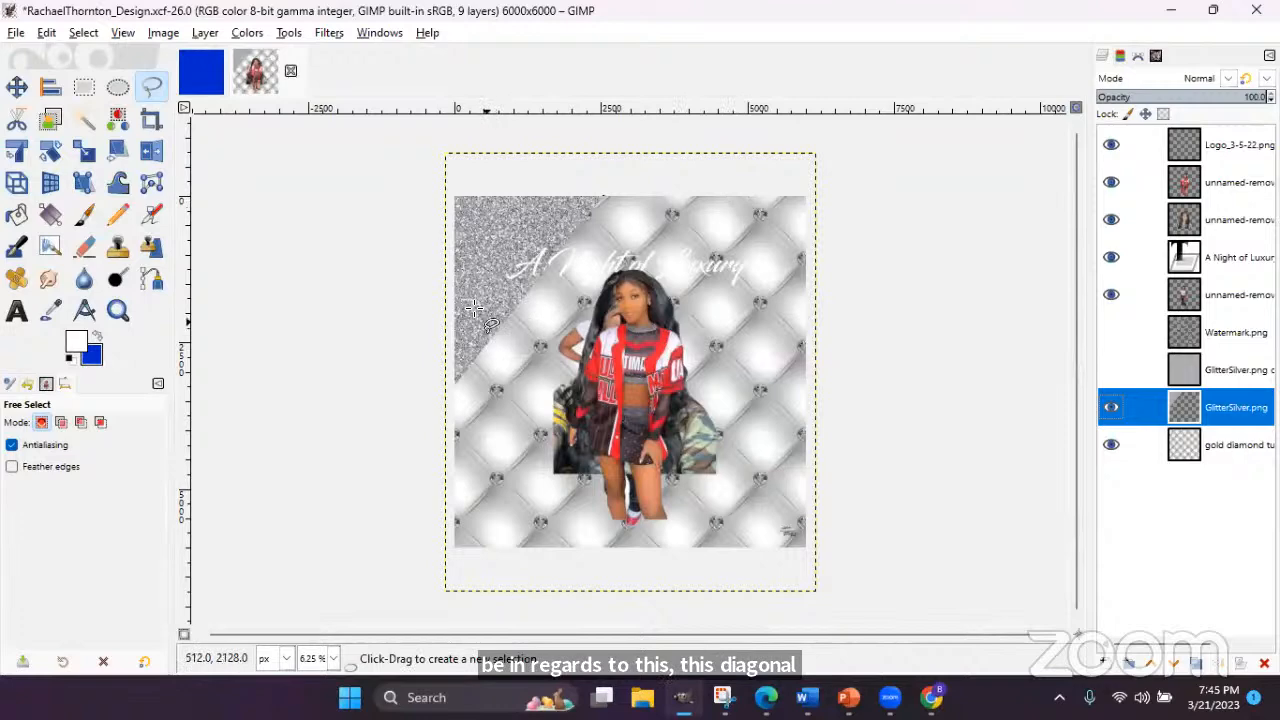
- Undo Select None, Clear and Invert, then deselect so glitter covers the whole flyer again
{"action": "left_click", "coordinate": [46, 32]}
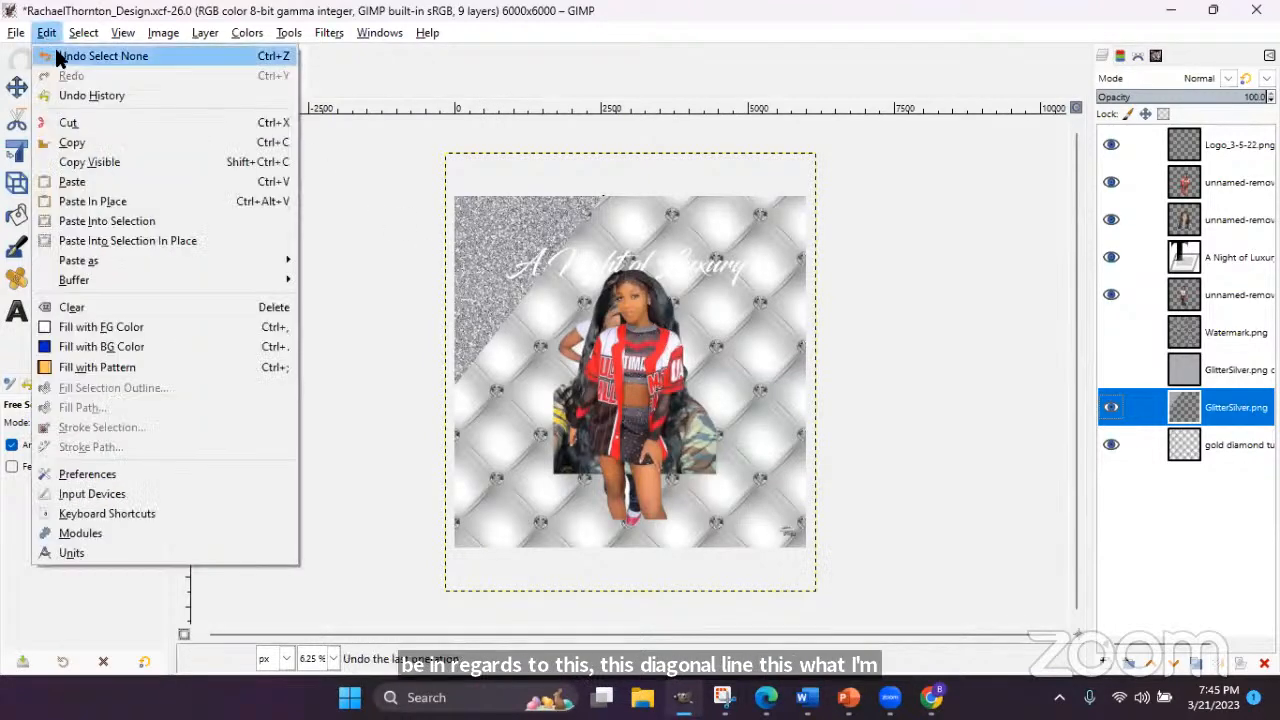
{"action": "left_click", "coordinate": [56, 54]}
{"action": "left_click", "coordinate": [52, 38]}
{"action": "left_click", "coordinate": [55, 56]}
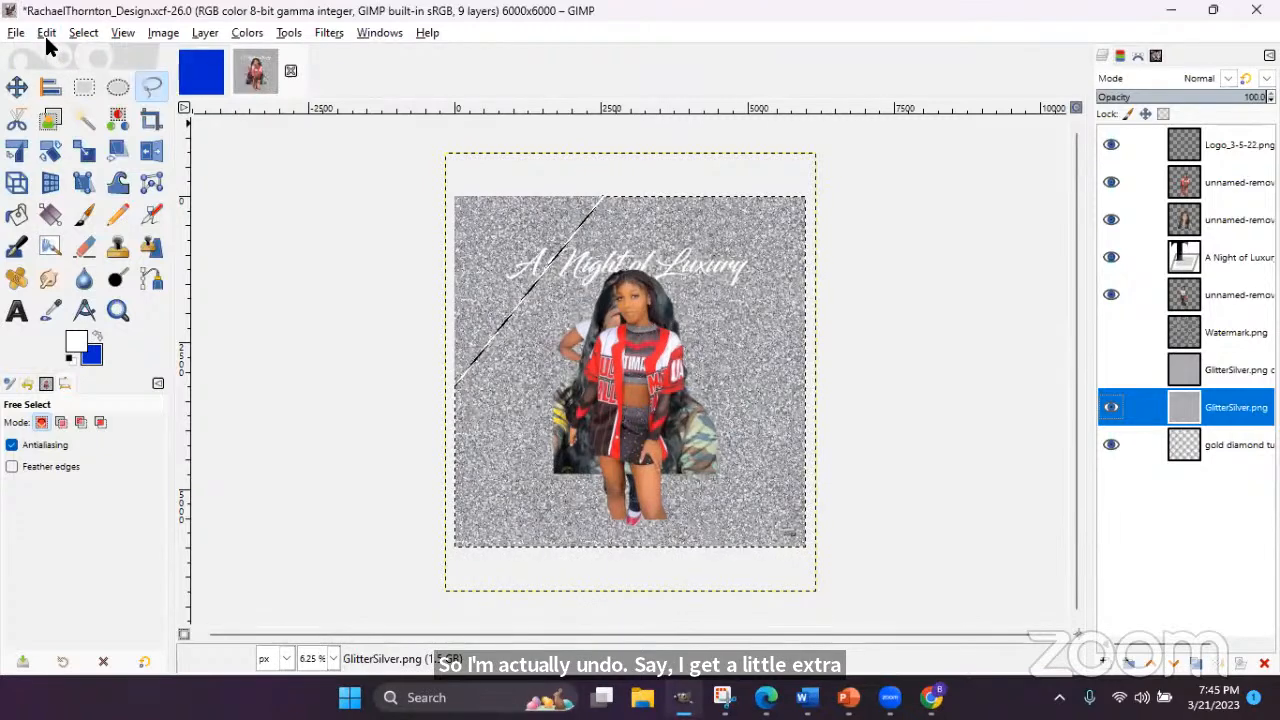
{"action": "left_click", "coordinate": [46, 34]}
{"action": "left_click", "coordinate": [55, 53]}
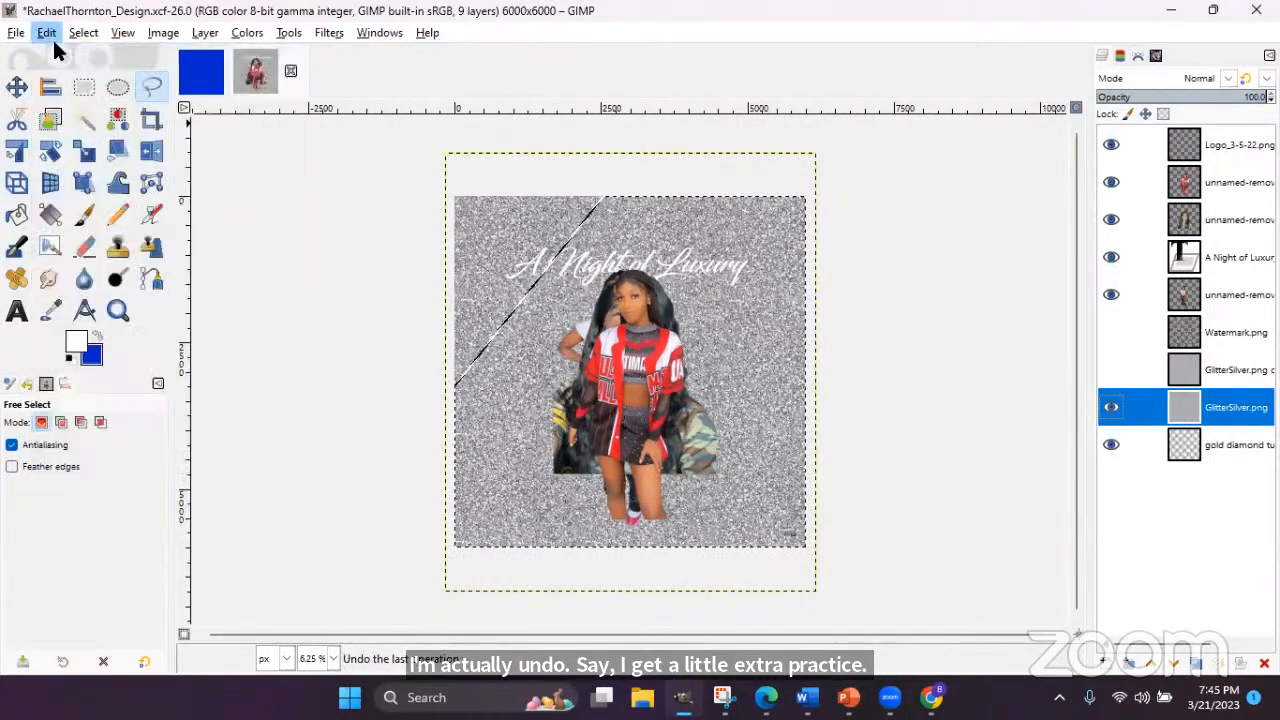
{"action": "left_click", "coordinate": [46, 33]}
{"action": "left_click", "coordinate": [56, 52]}
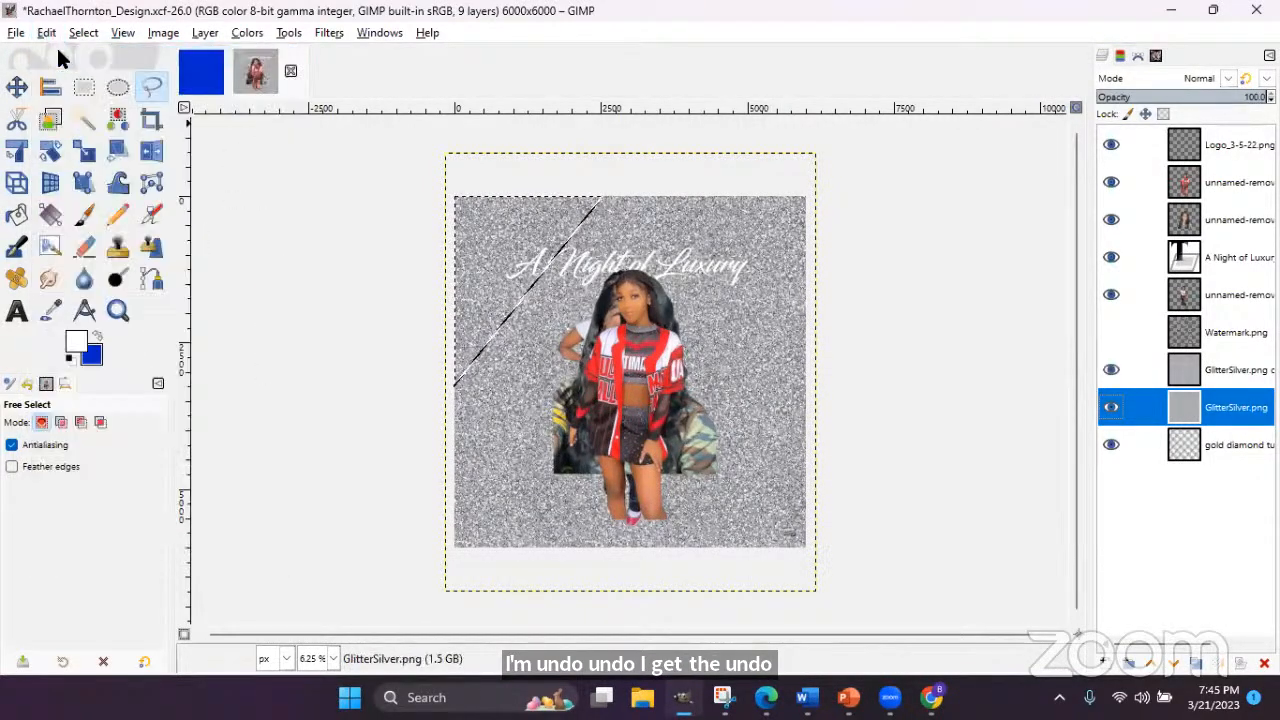
{"action": "left_click", "coordinate": [84, 33]}
{"action": "left_click", "coordinate": [150, 76]}
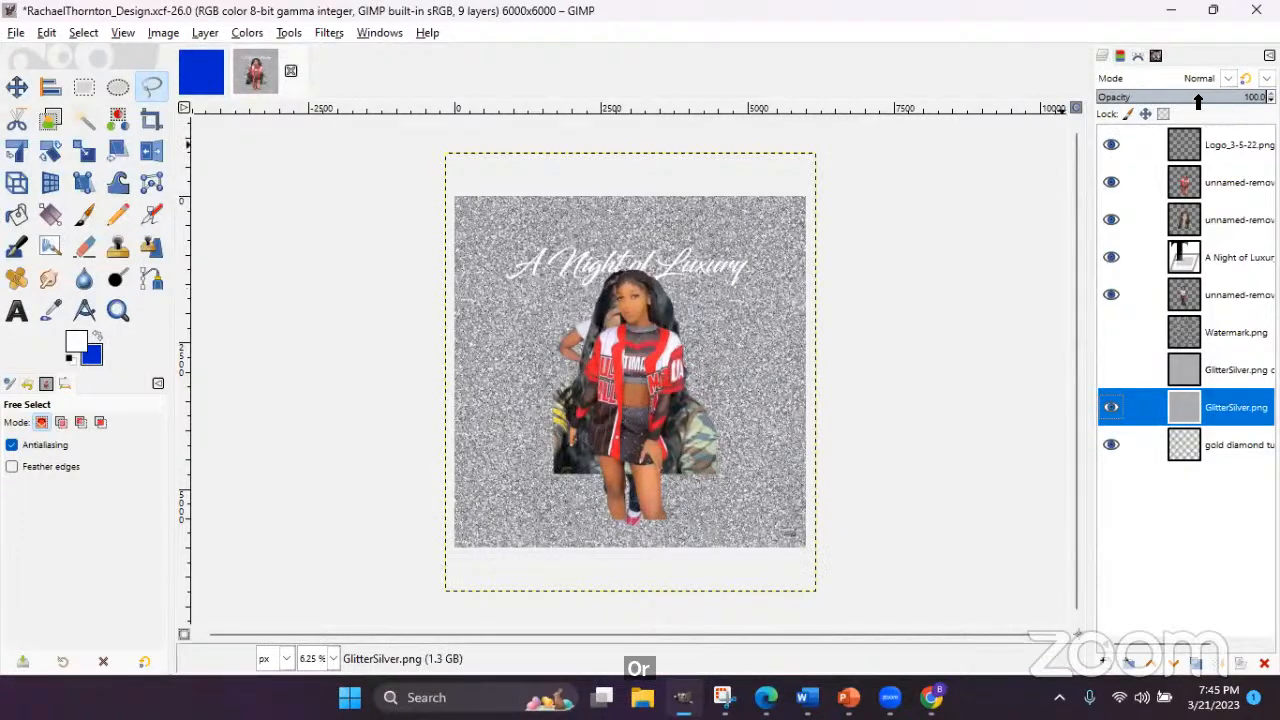
- Lower the glitter layer to 27.5% opacity and outline a top-left corner triangle with Free Select
{"action": "left_click_drag", "start_coordinate": [1236, 97], "coordinate": [1142, 97]}
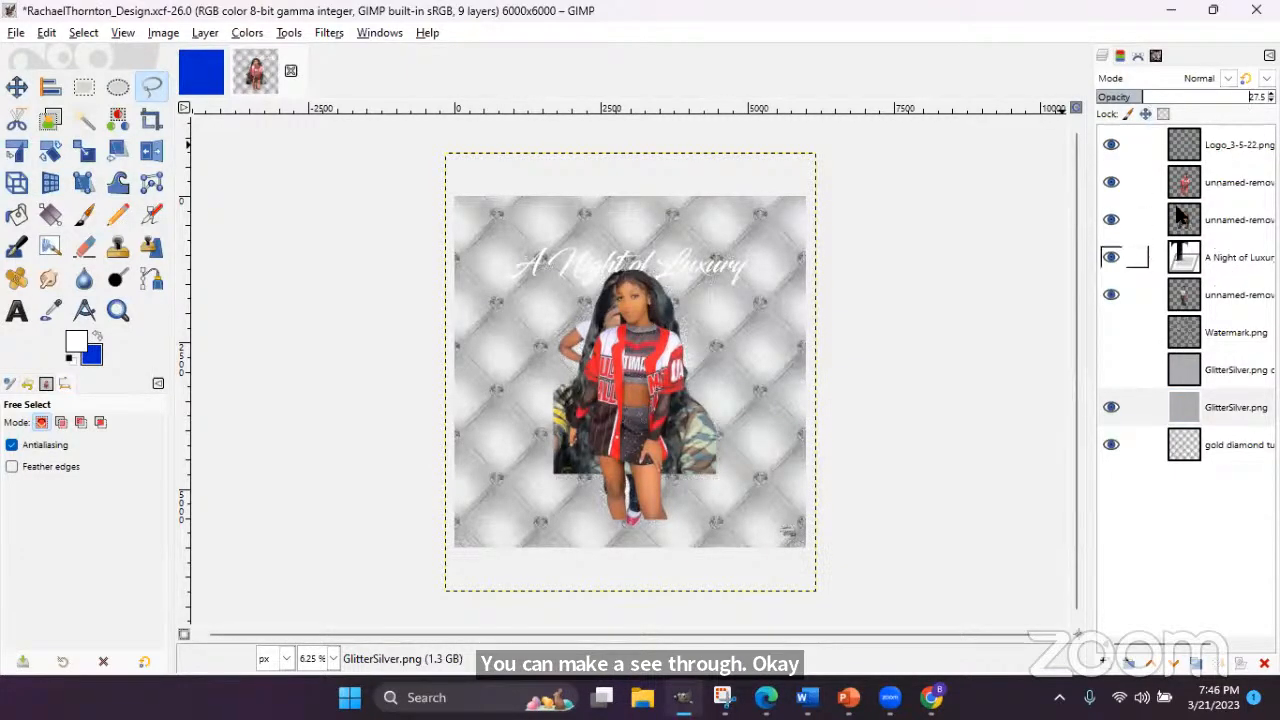
{"action": "left_click", "coordinate": [1109, 410]}
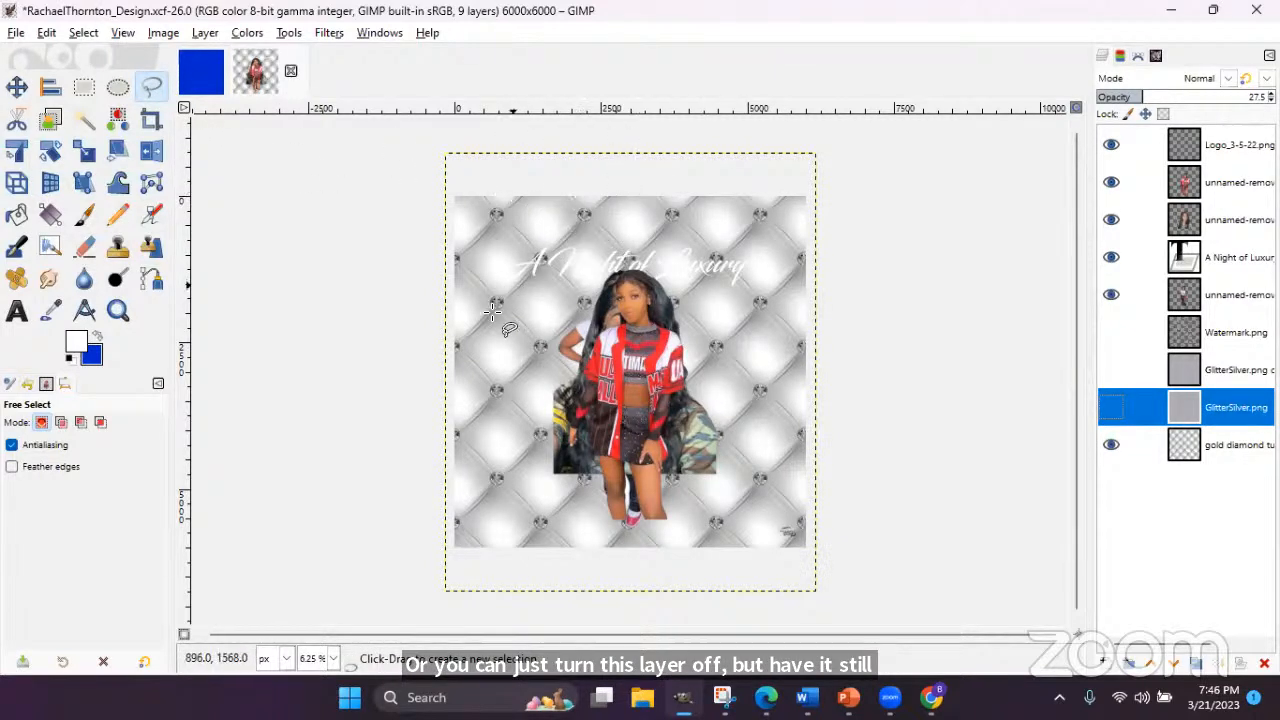
{"action": "left_click", "coordinate": [443, 357]}
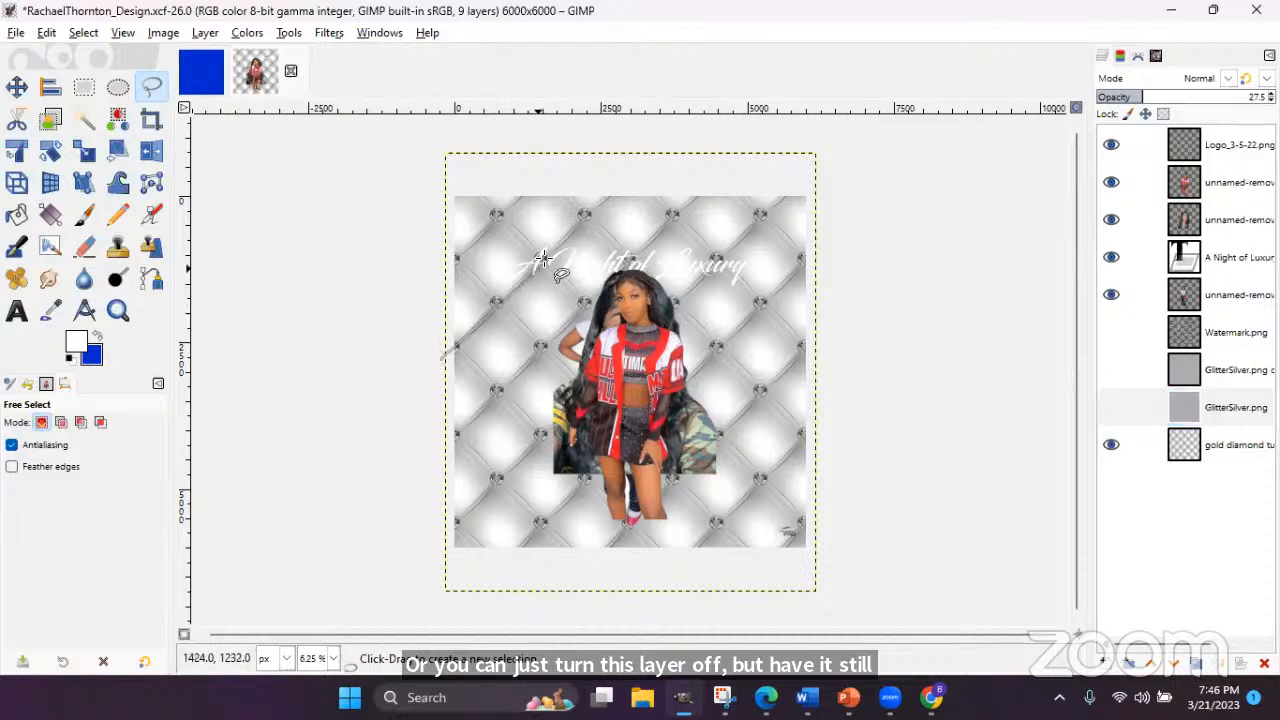
{"action": "left_click", "coordinate": [624, 178]}
{"action": "left_click", "coordinate": [440, 180]}
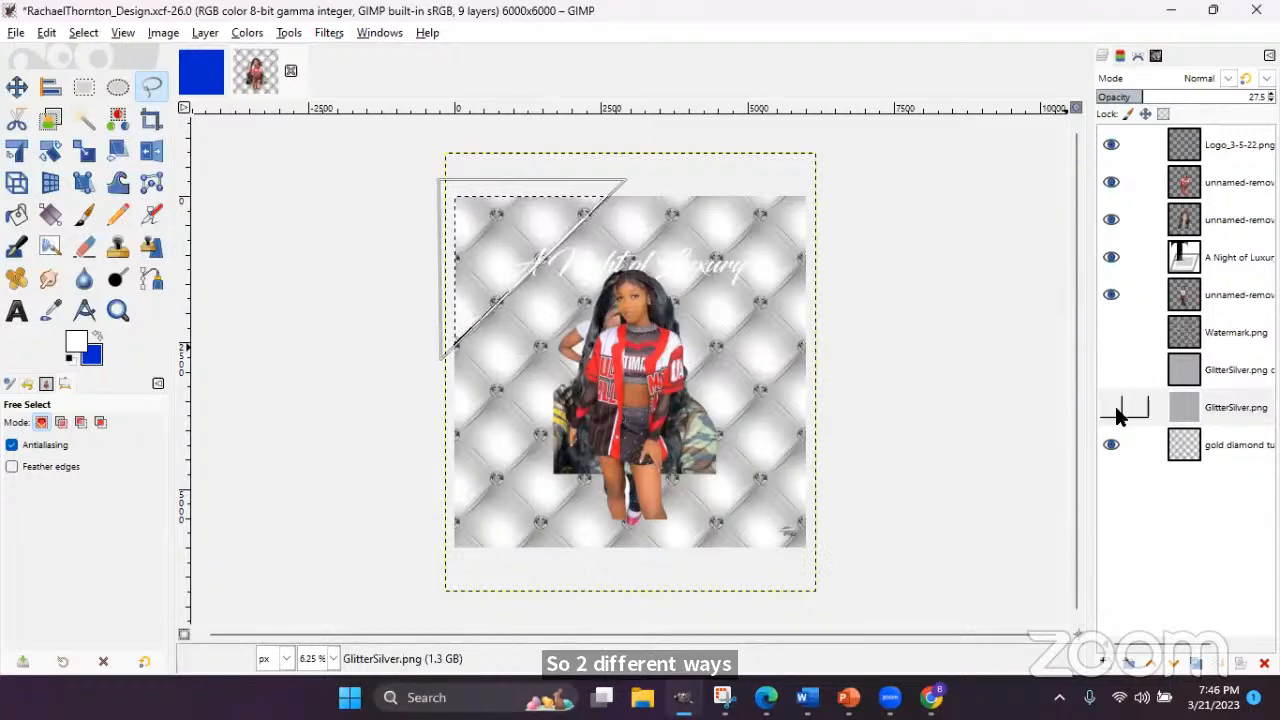
{"action": "left_click", "coordinate": [1180, 412]}
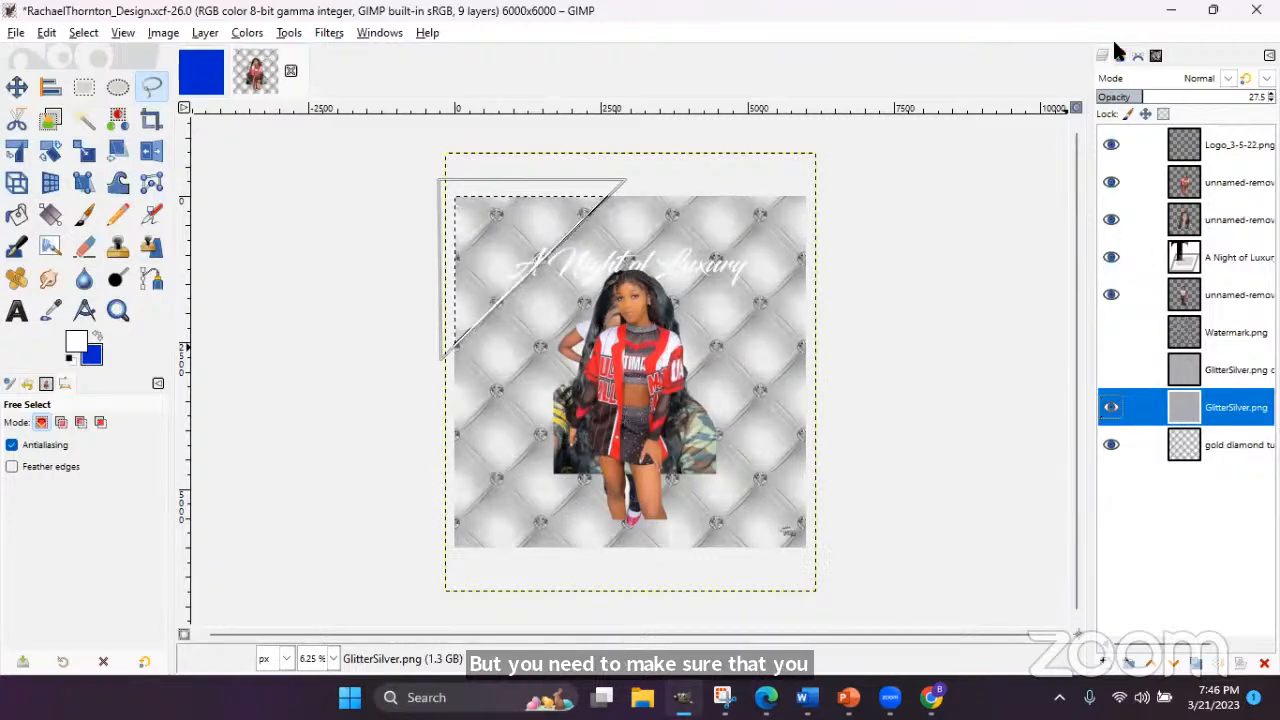
- Restore glitter opacity to 100, clear everything outside the triangle, and deselect
{"action": "left_click_drag", "start_coordinate": [1141, 97], "coordinate": [1274, 97]}
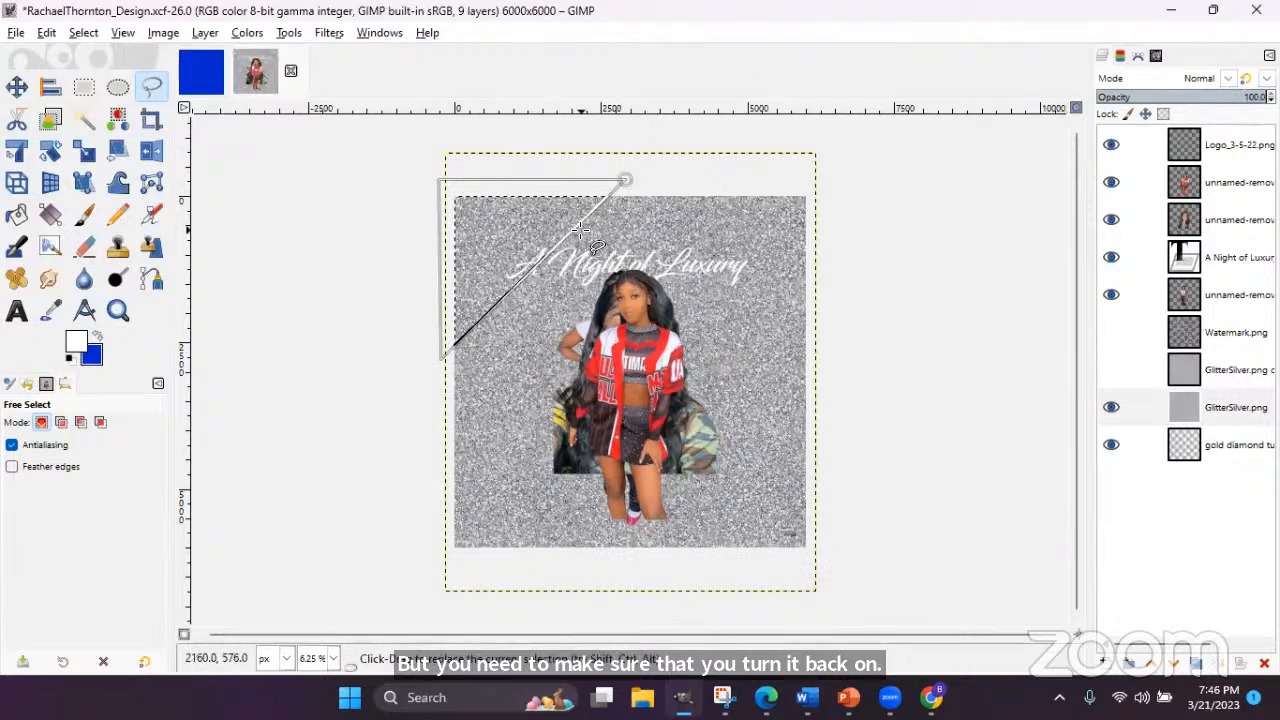
{"action": "left_click", "coordinate": [84, 34]}
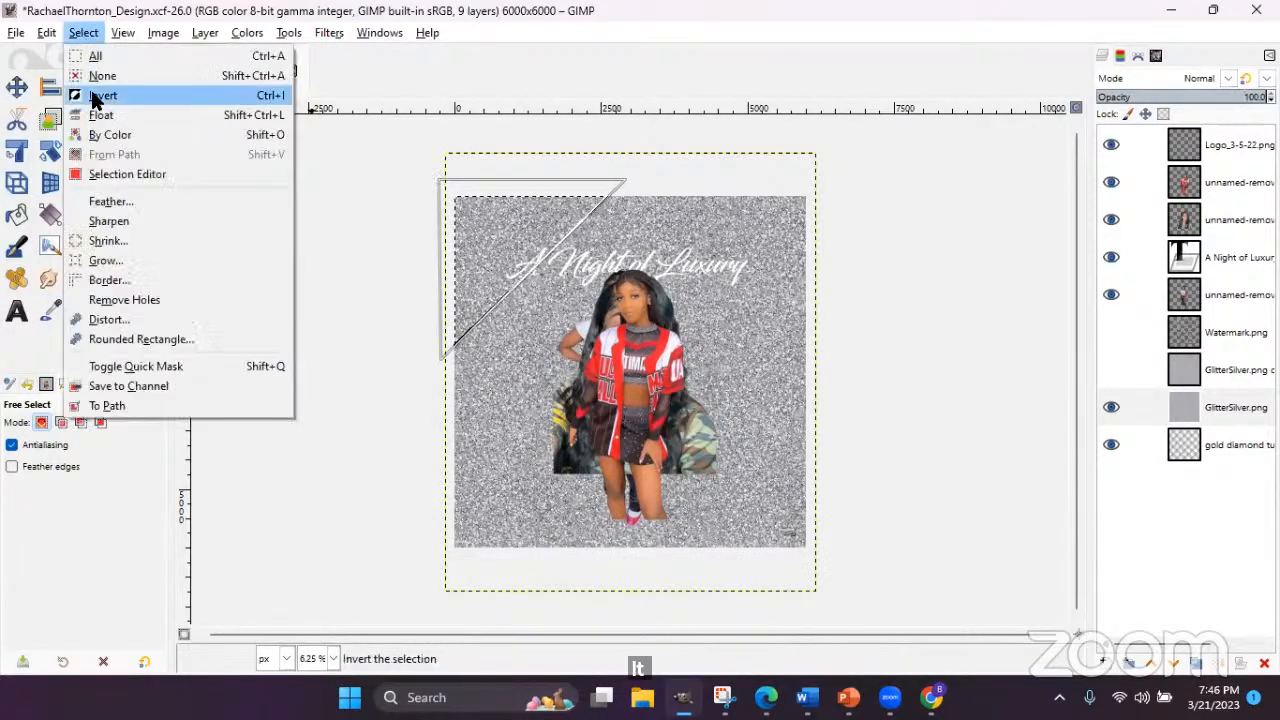
{"action": "left_click", "coordinate": [84, 94]}
{"action": "left_click", "coordinate": [45, 33]}
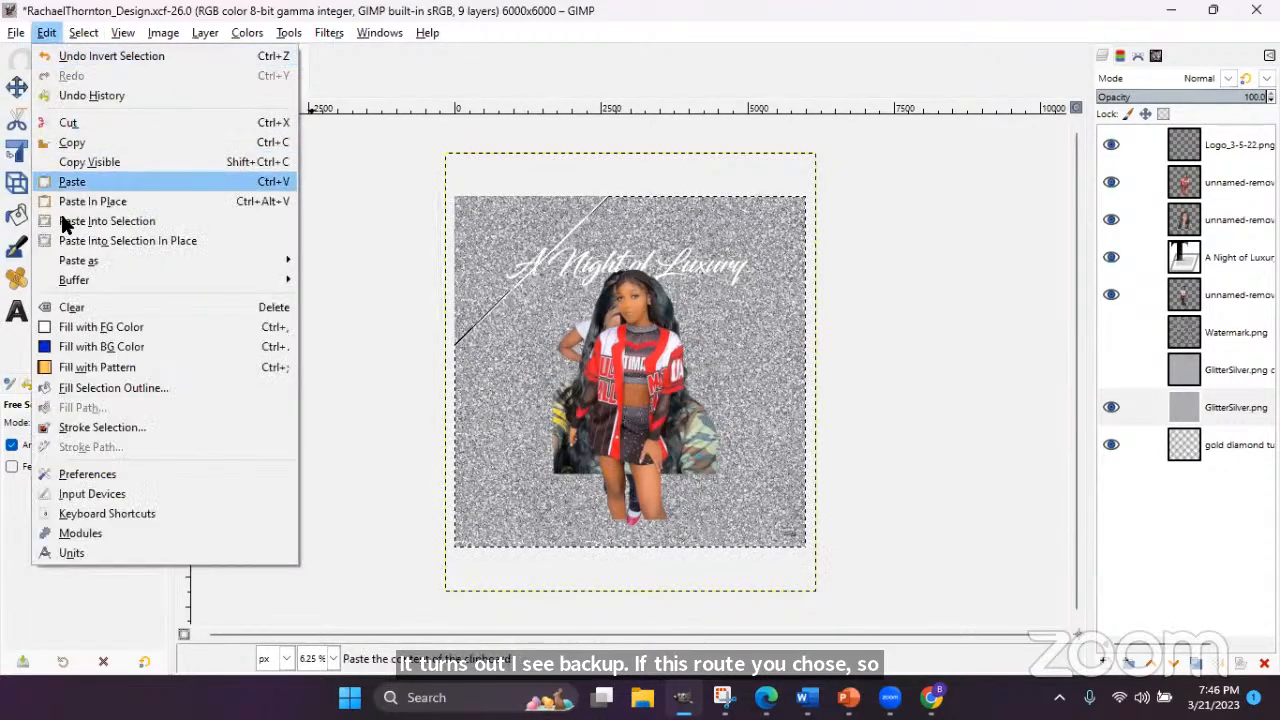
{"action": "left_click", "coordinate": [78, 307]}
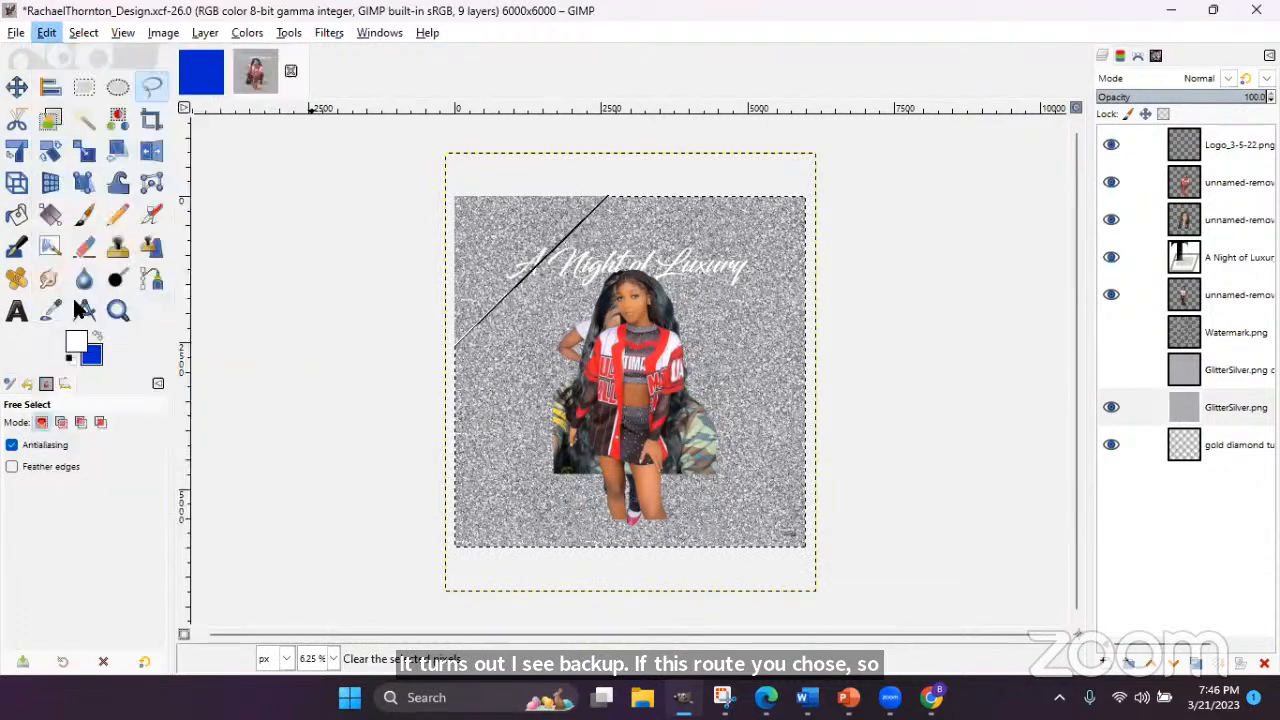
{"action": "left_click", "coordinate": [84, 33]}
{"action": "left_click", "coordinate": [100, 75]}
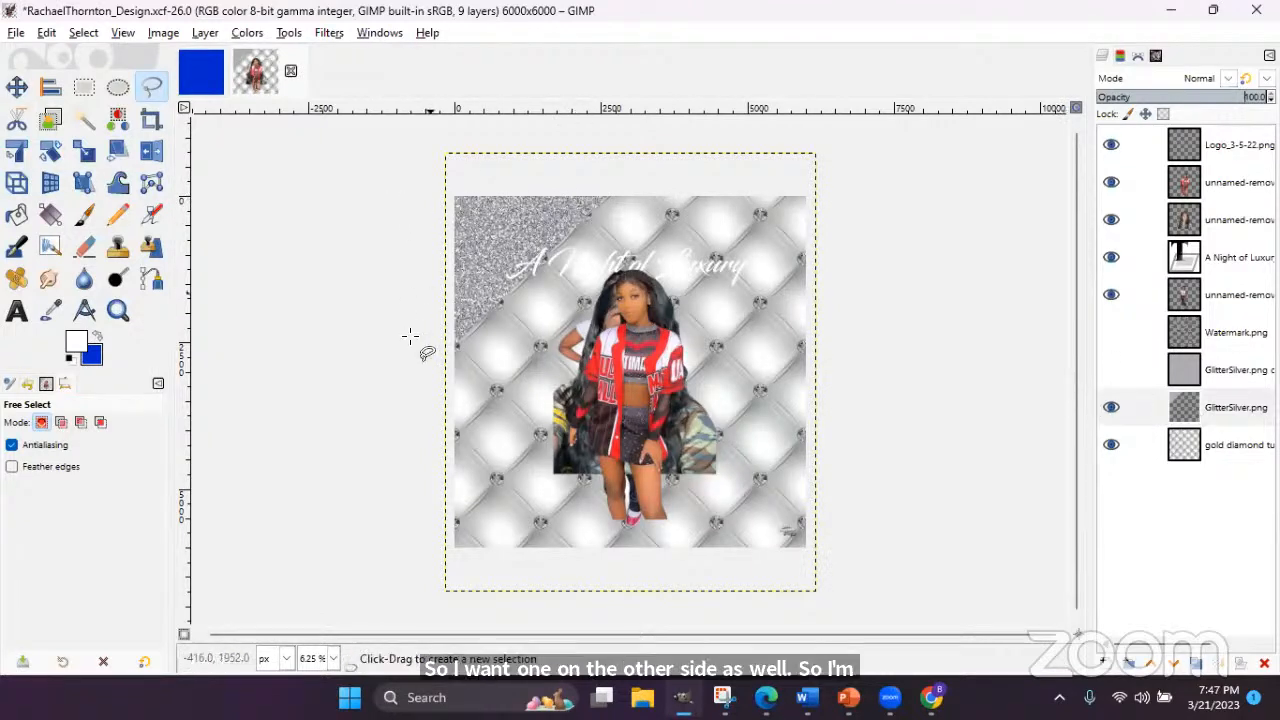
- Duplicate the trimmed glitter corner layer to create GlitterSilver.png copy #1 and select it
{"action": "left_click", "coordinate": [1203, 414]}
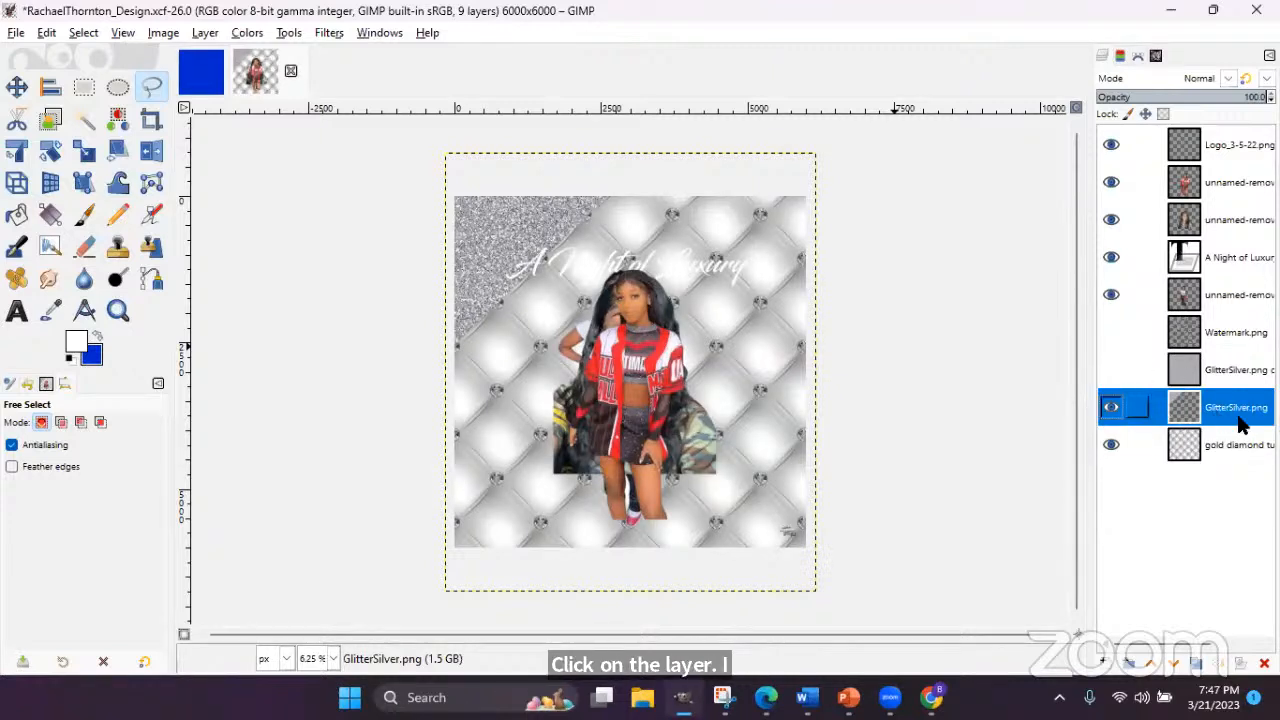
{"action": "left_click", "coordinate": [1192, 667]}
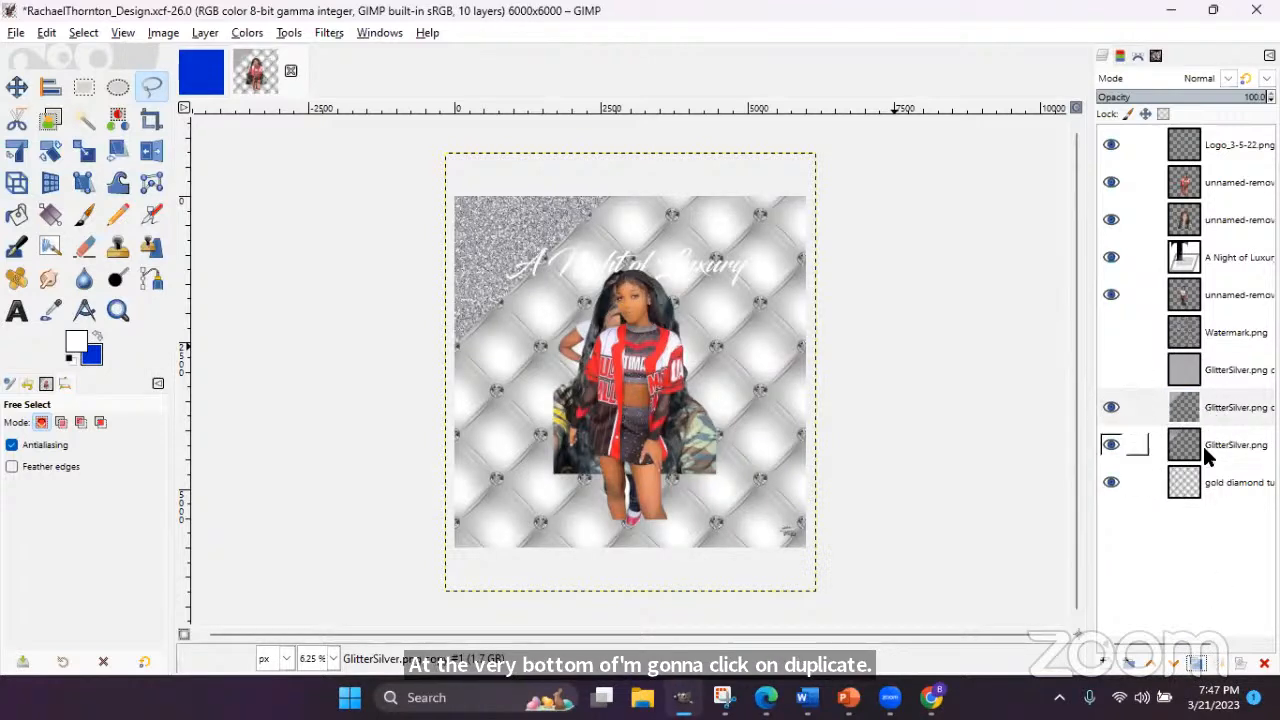
{"action": "left_click", "coordinate": [1200, 407]}
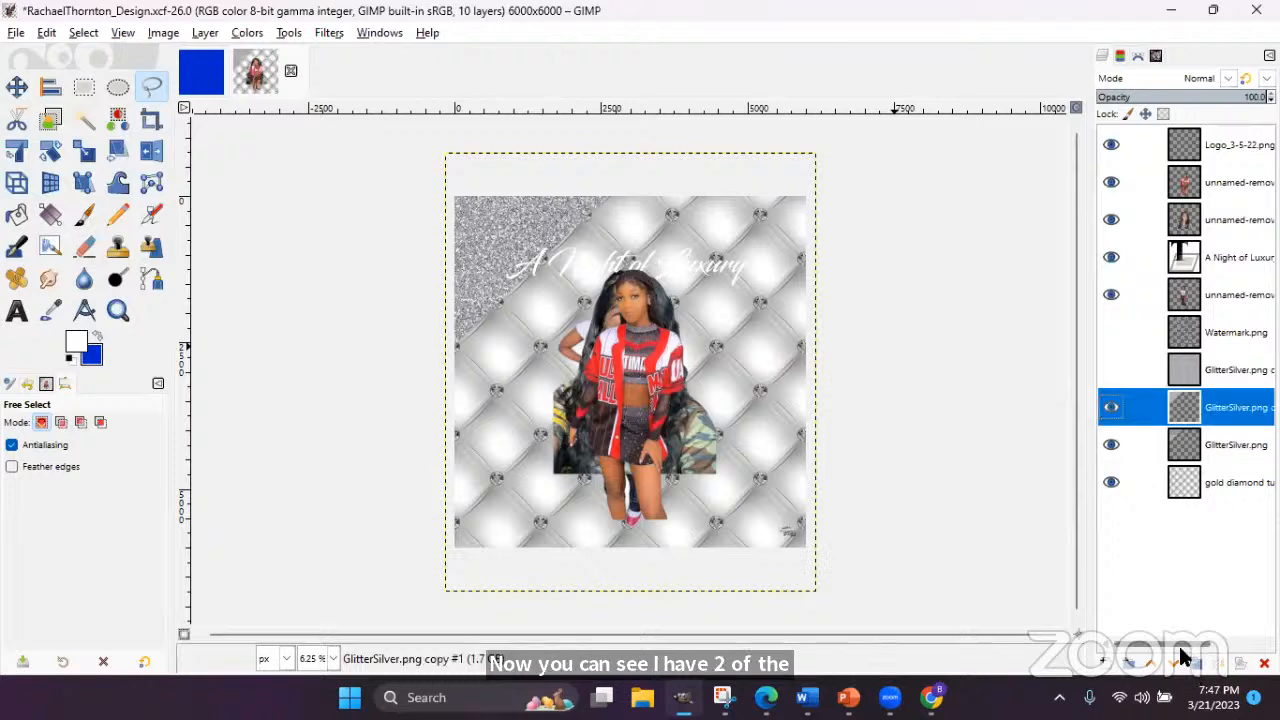
{"action": "left_click_drag", "start_coordinate": [1192, 645], "coordinate": [1128, 646]}
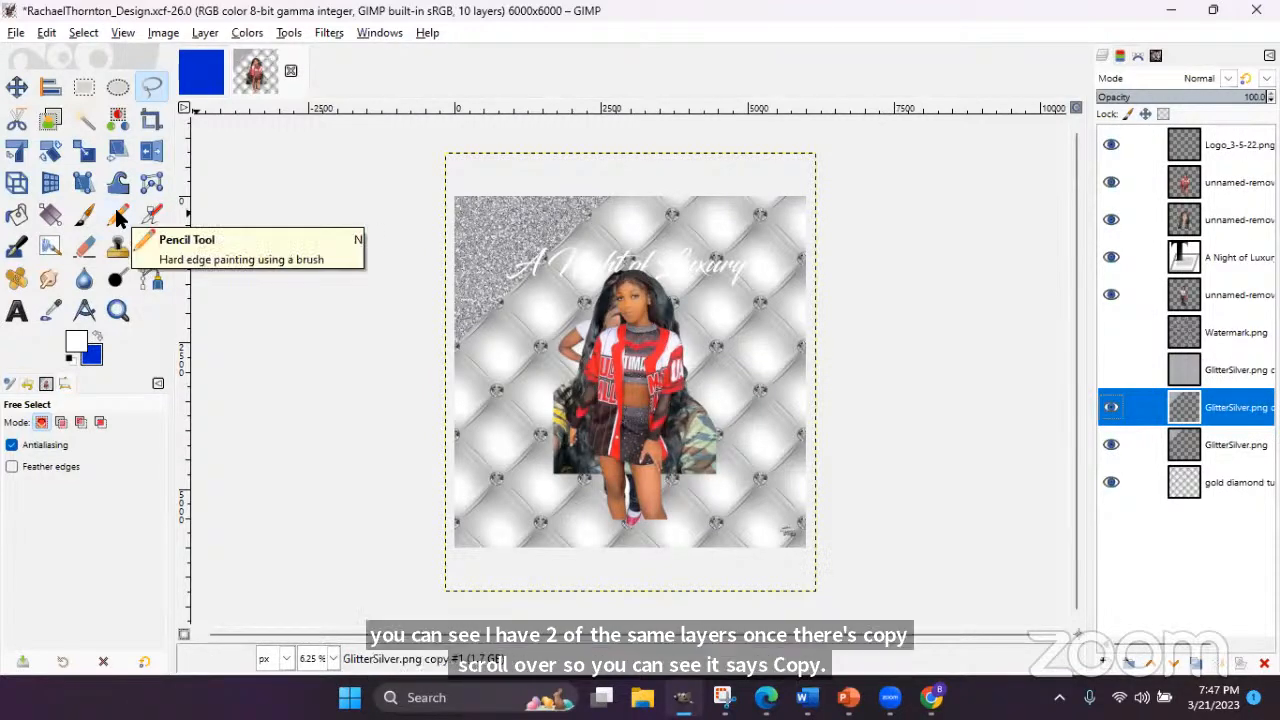
- Flip the glitter copy horizontally so it fills the top-right corner, then save the flyer
{"action": "left_click", "coordinate": [152, 152]}
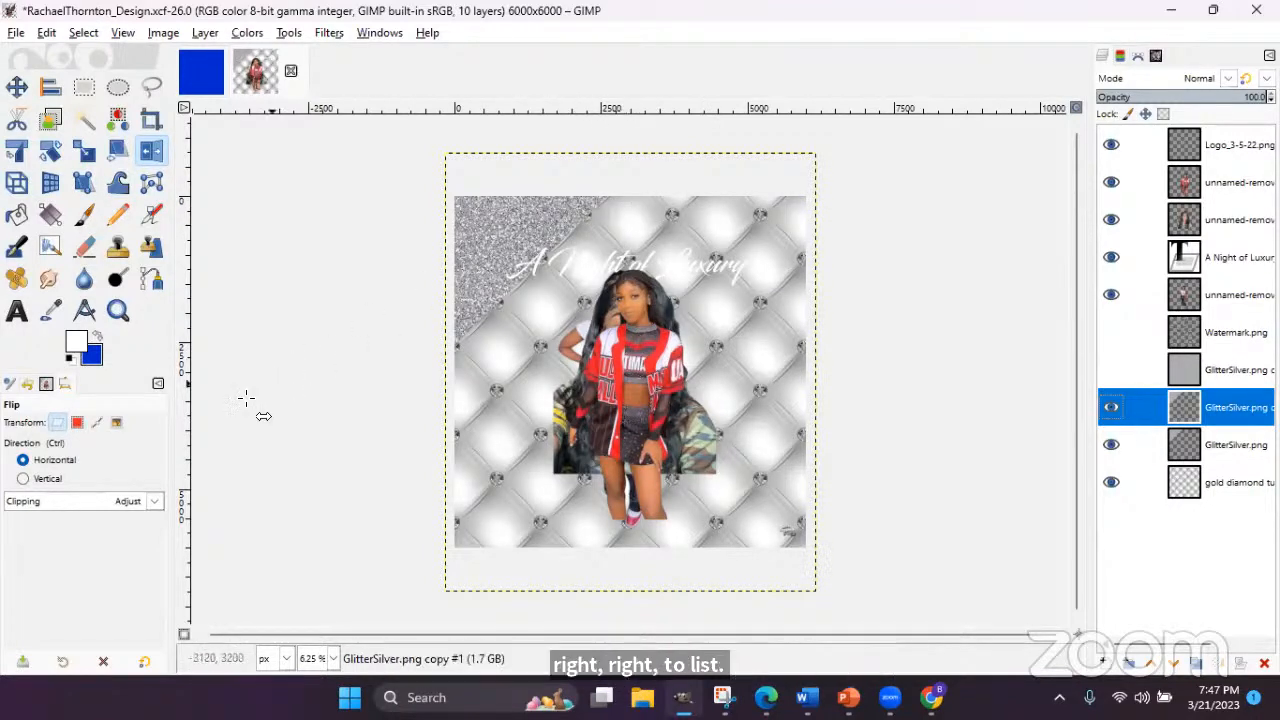
{"action": "left_click", "coordinate": [23, 479]}
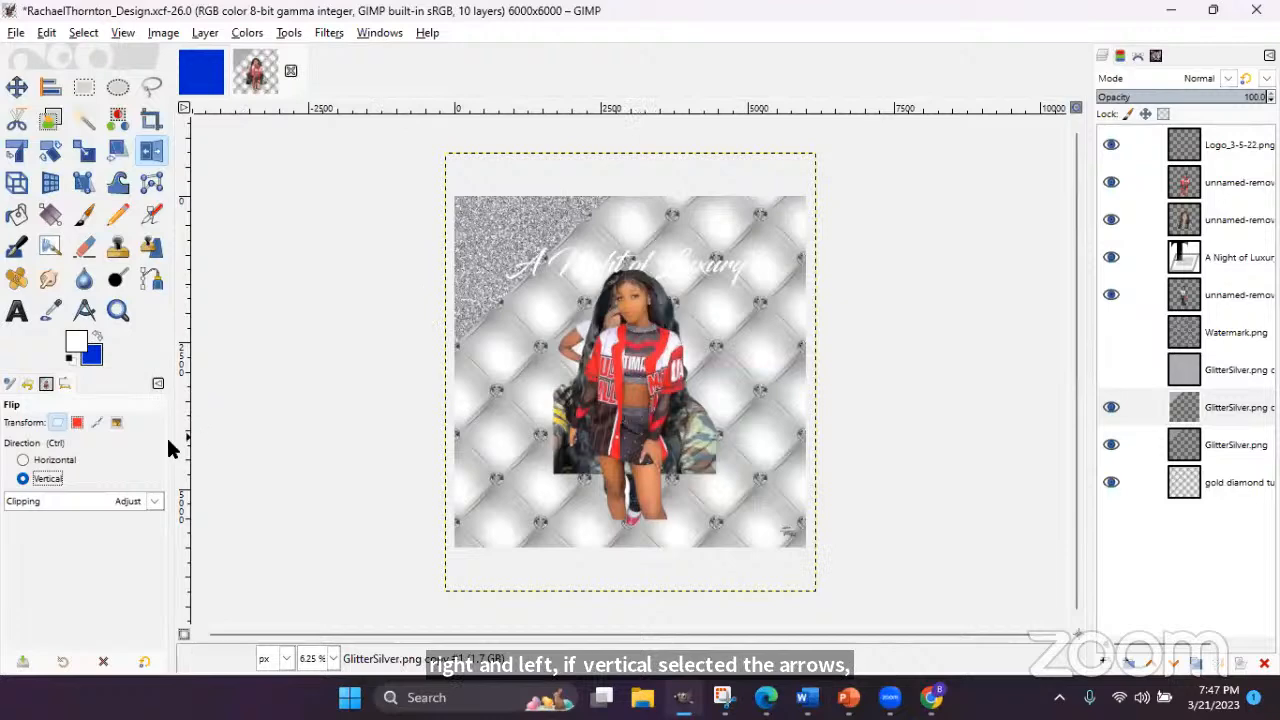
{"action": "left_click", "coordinate": [22, 459]}
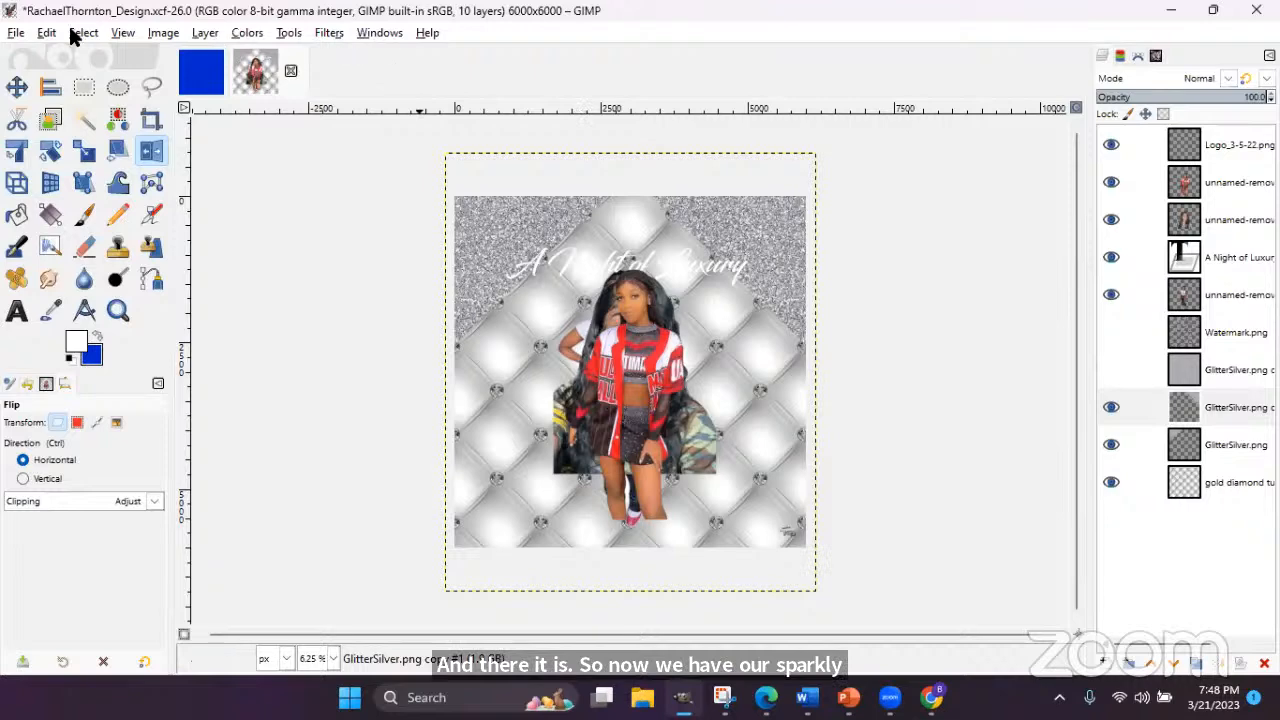
{"action": "left_click", "coordinate": [16, 32]}
{"action": "left_click", "coordinate": [38, 182]}
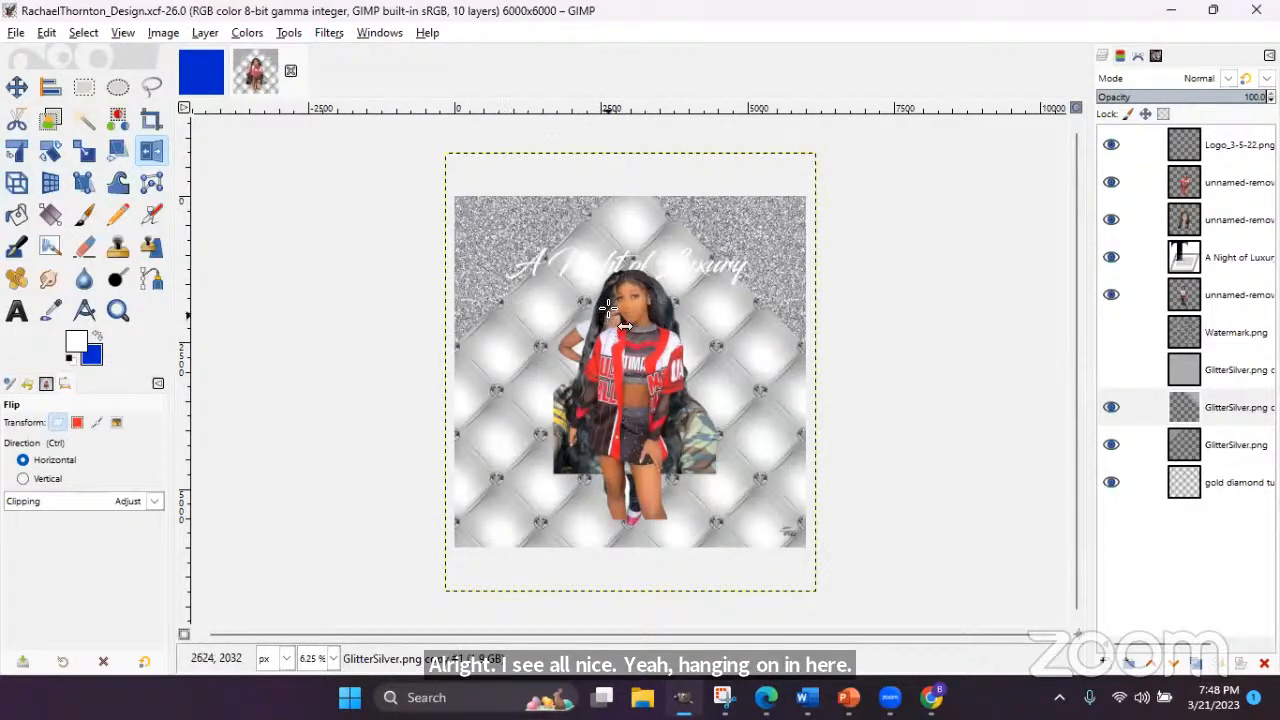
- Move the red-jersey girl photo to the left and the white-top girl photo to the right
{"action": "left_click", "coordinate": [17, 87]}
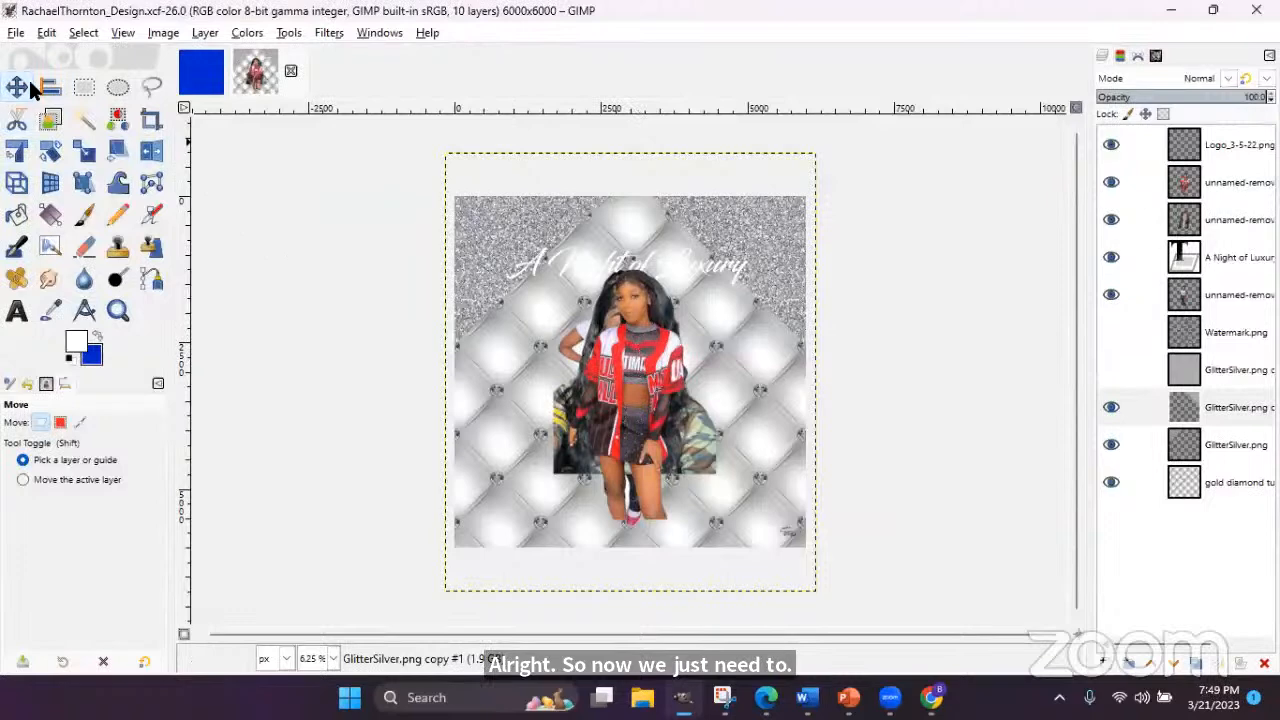
{"action": "left_click_drag", "start_coordinate": [623, 365], "coordinate": [528, 413]}
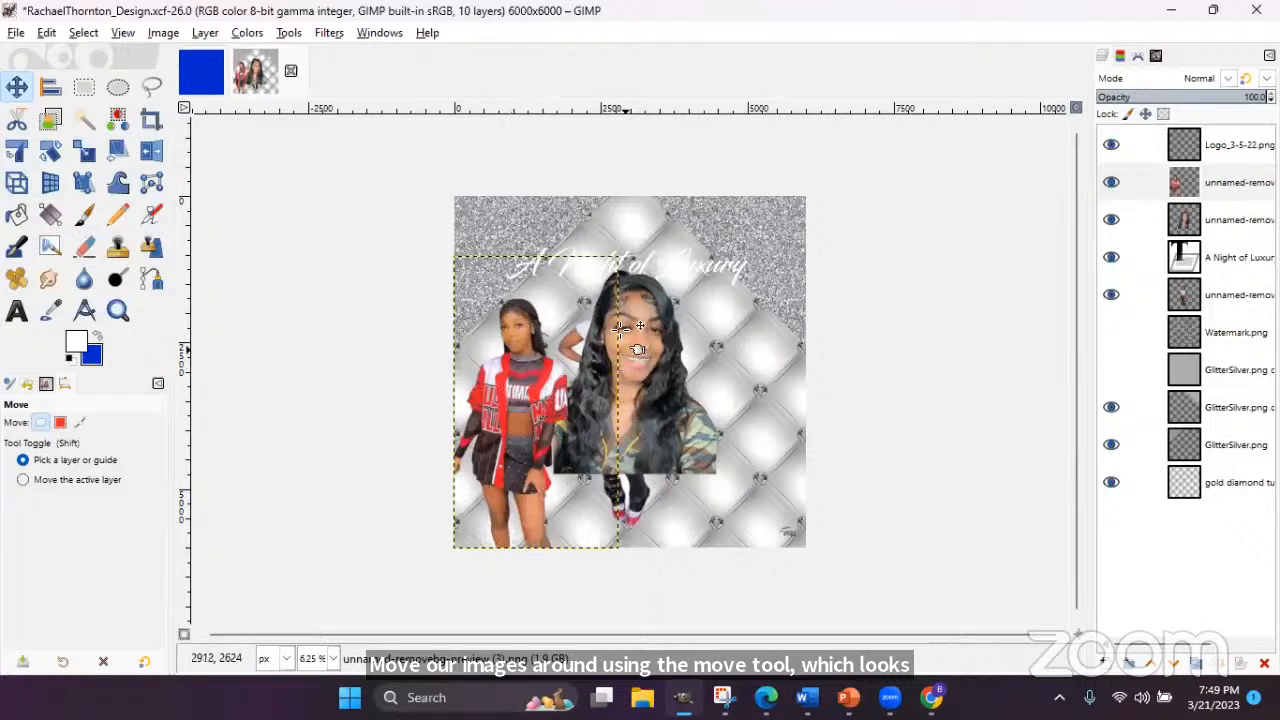
{"action": "left_click_drag", "start_coordinate": [596, 333], "coordinate": [690, 357]}
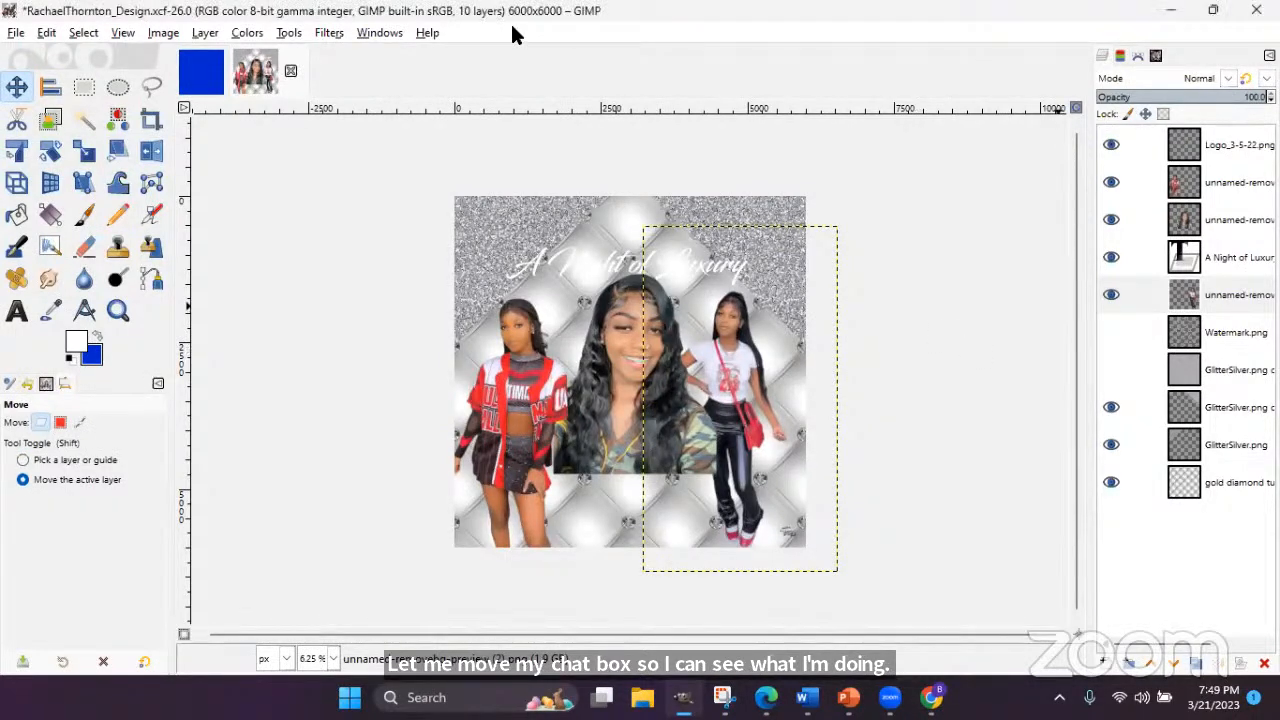
{"action": "key", "text": "shift+plus"}
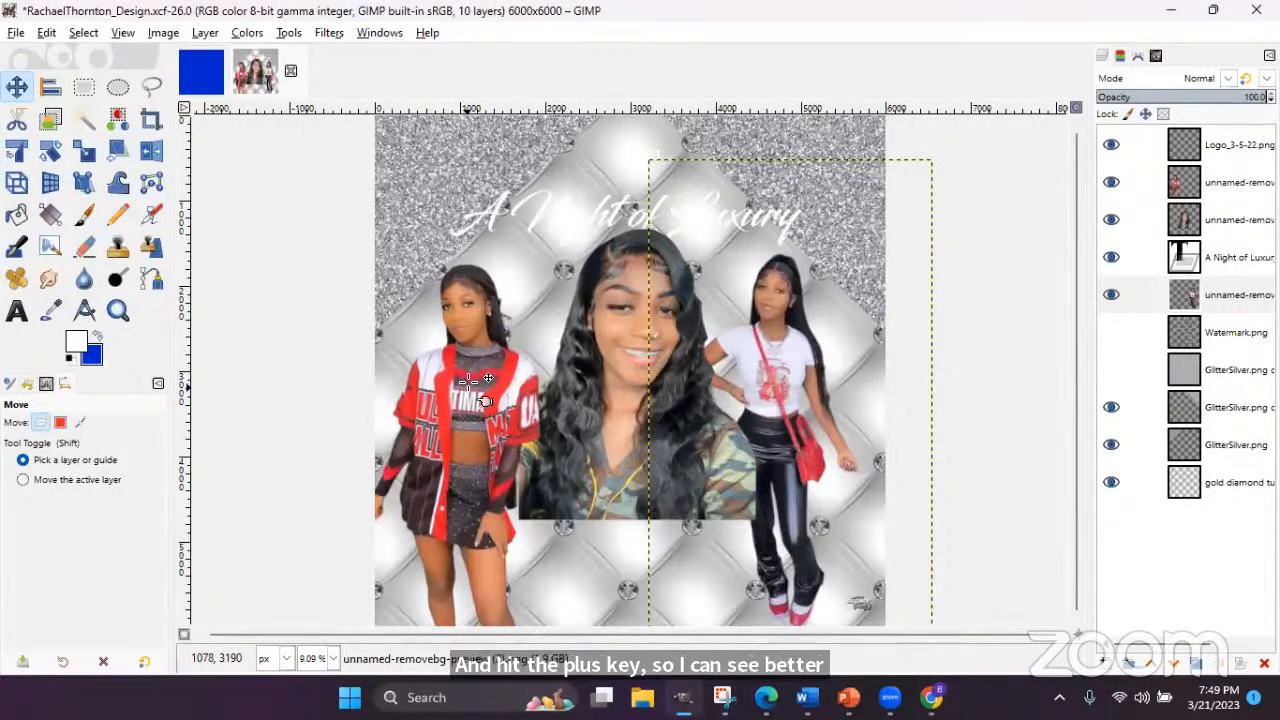
{"action": "left_click", "coordinate": [603, 418]}
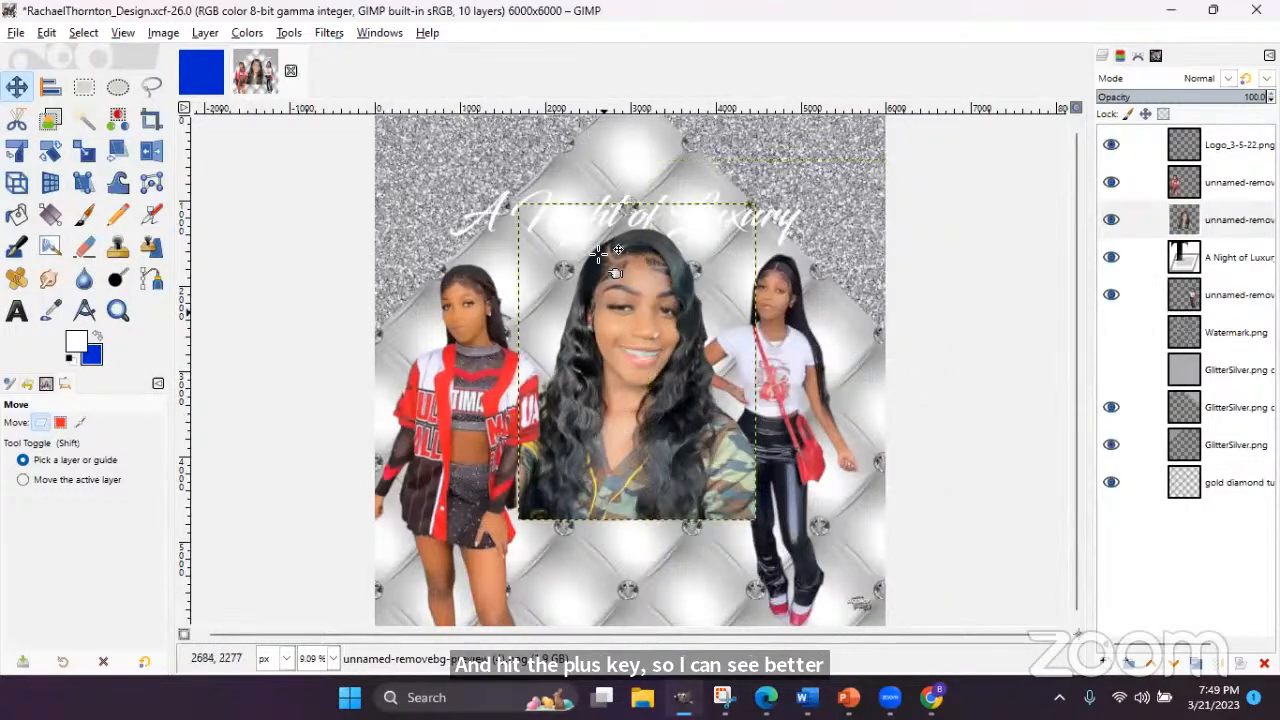
- Nudge the 'A Night of Luxury' title slightly up and the left girl's photo slightly left
{"action": "left_click", "coordinate": [510, 213]}
{"action": "left_click_drag", "start_coordinate": [510, 213], "coordinate": [516, 199]}
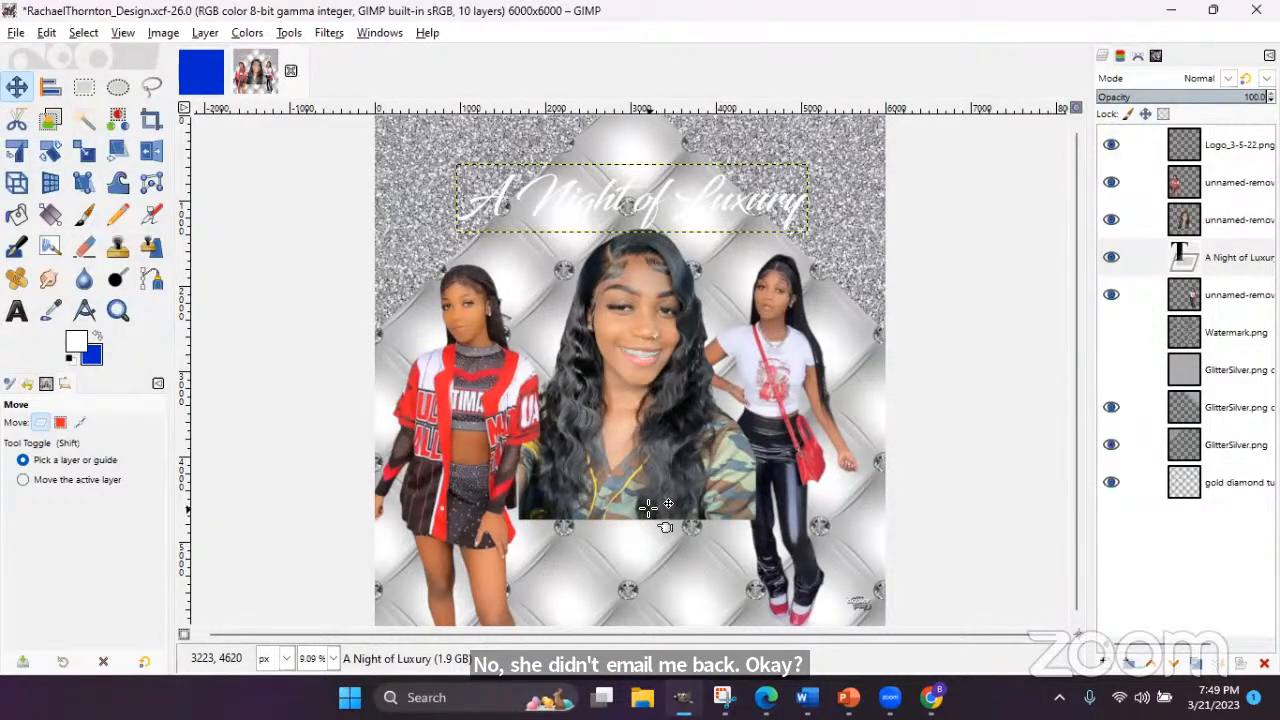
{"action": "left_click", "coordinate": [766, 697]}
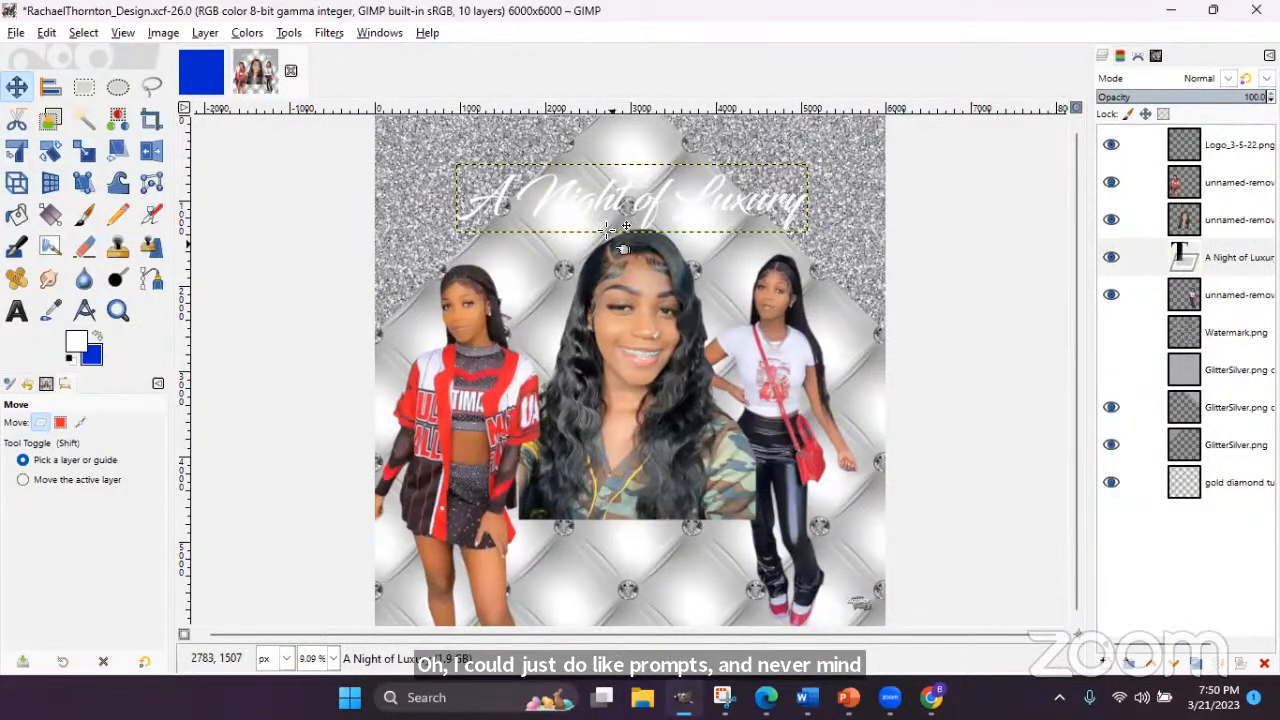
{"action": "left_click", "coordinate": [471, 346]}
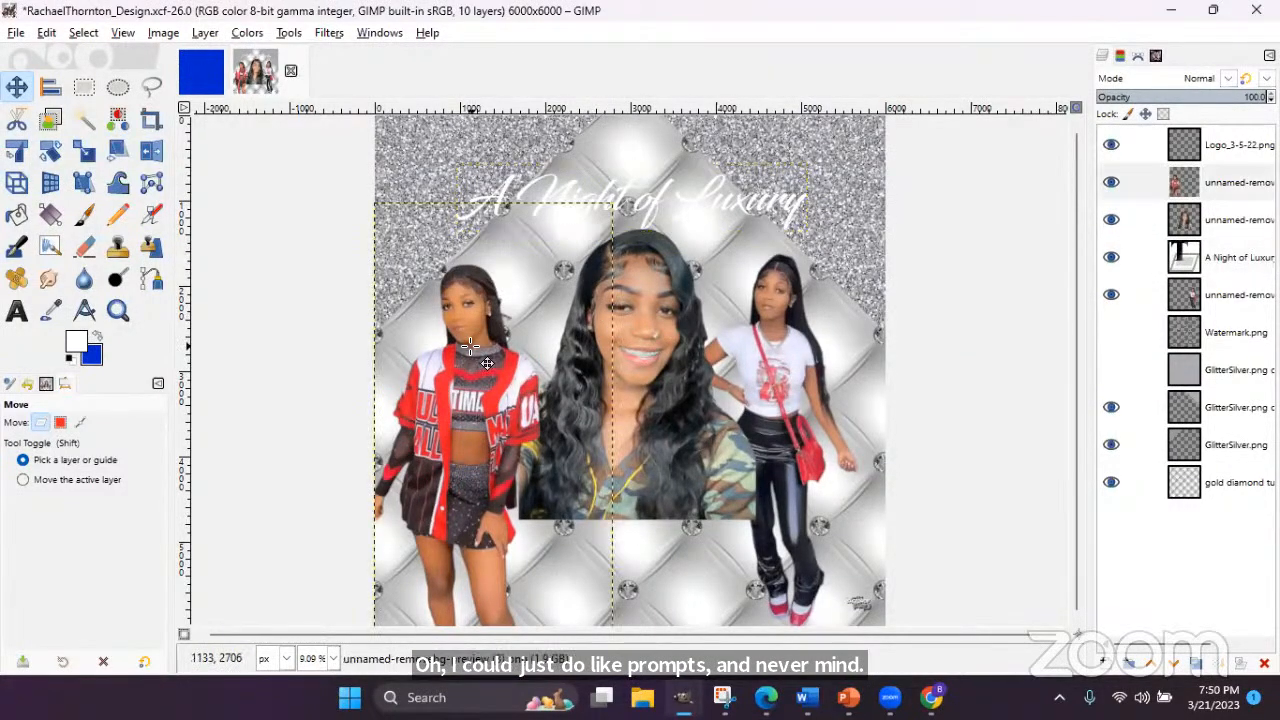
{"action": "left_click_drag", "start_coordinate": [471, 346], "coordinate": [468, 346]}
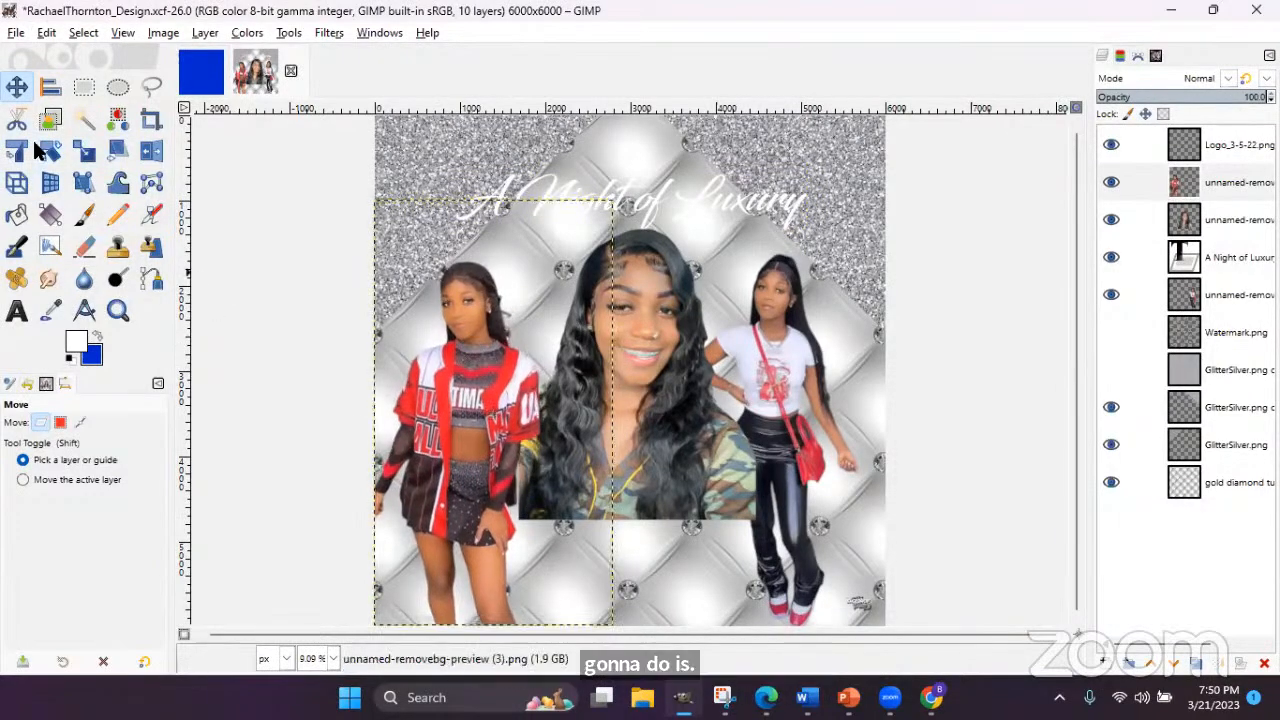
- Scale the left girl photo to about 2023×3592 and the right girl photo to 2550×4527
{"action": "left_click", "coordinate": [84, 150]}
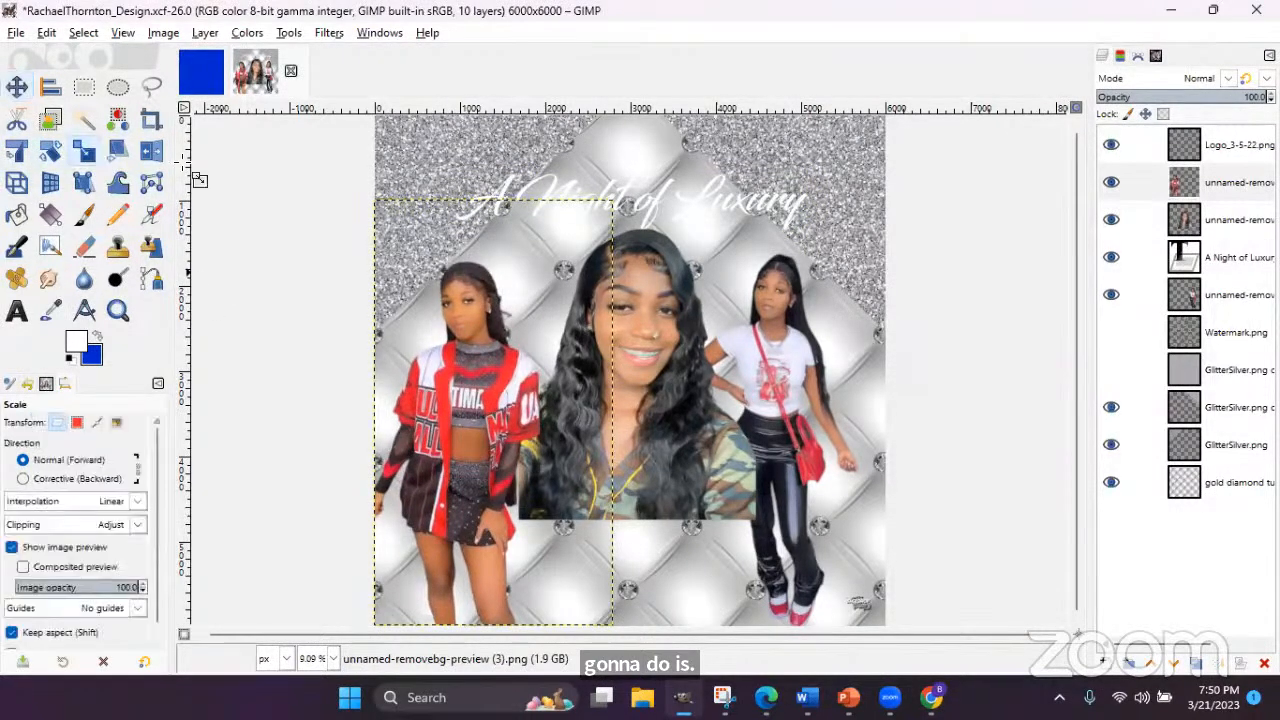
{"action": "left_click", "coordinate": [616, 214]}
{"action": "left_click_drag", "start_coordinate": [616, 214], "coordinate": [570, 344]}
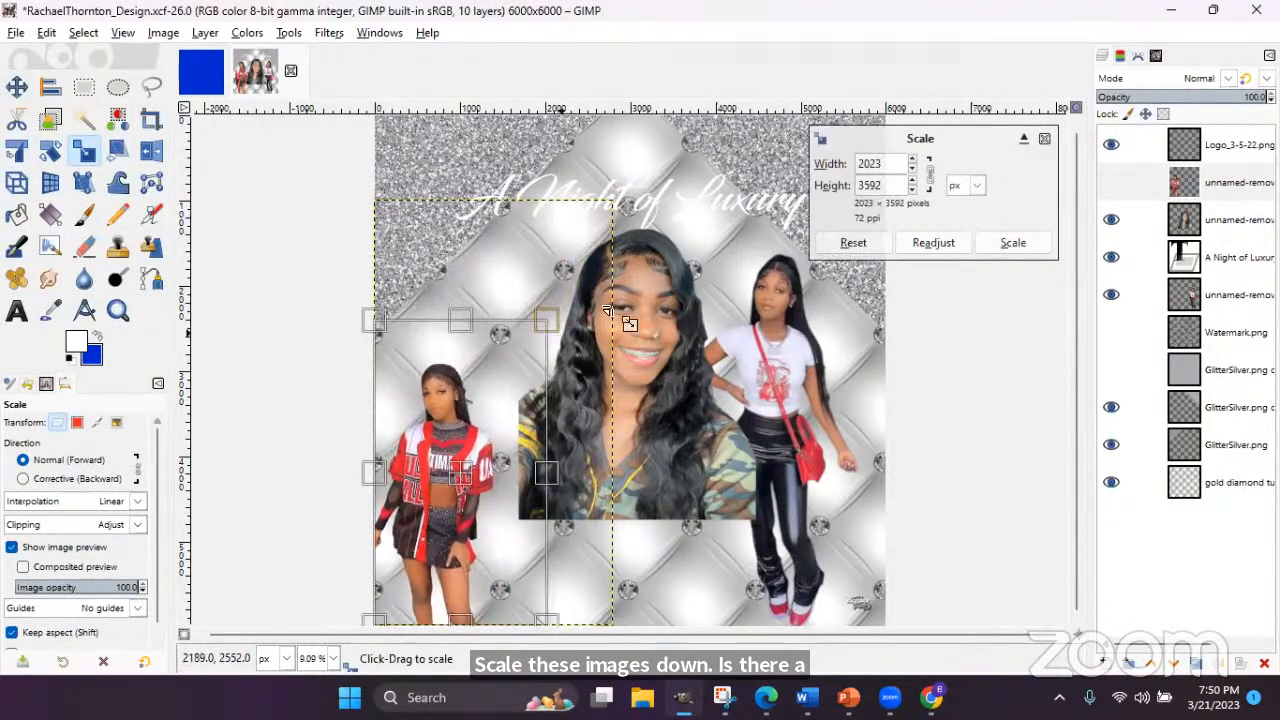
{"action": "left_click", "coordinate": [1002, 243]}
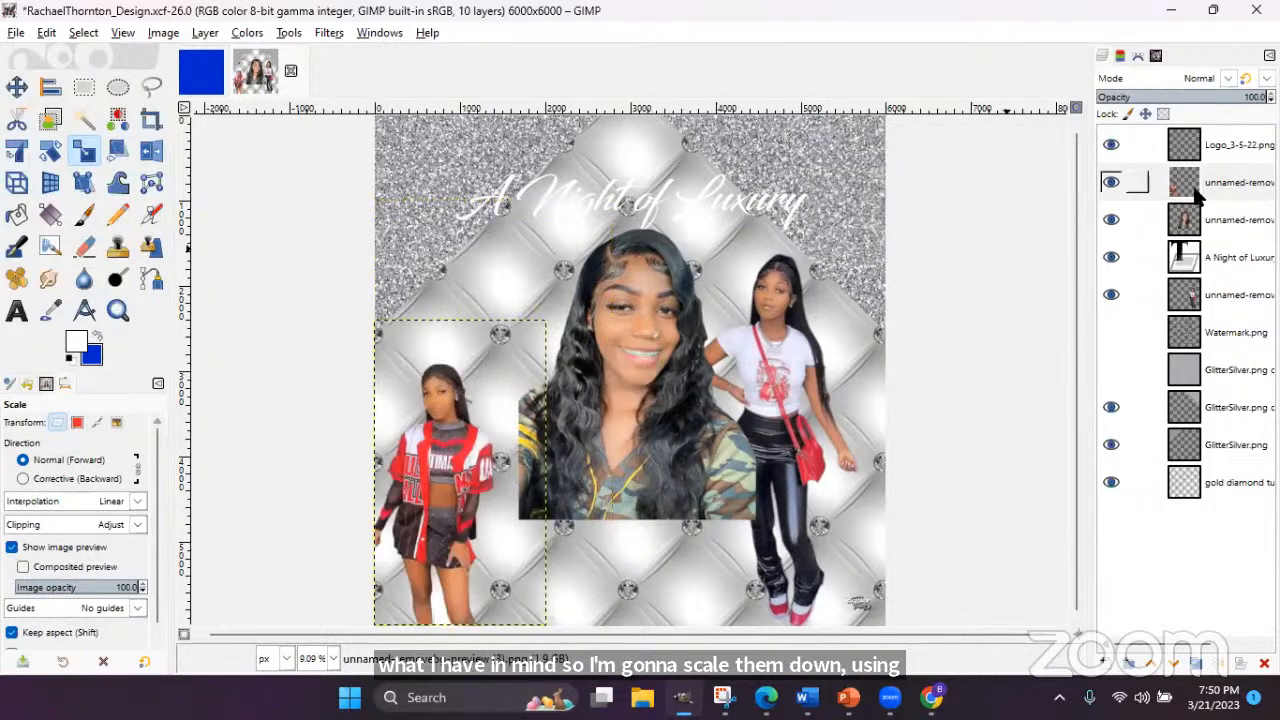
{"action": "left_click", "coordinate": [1206, 291]}
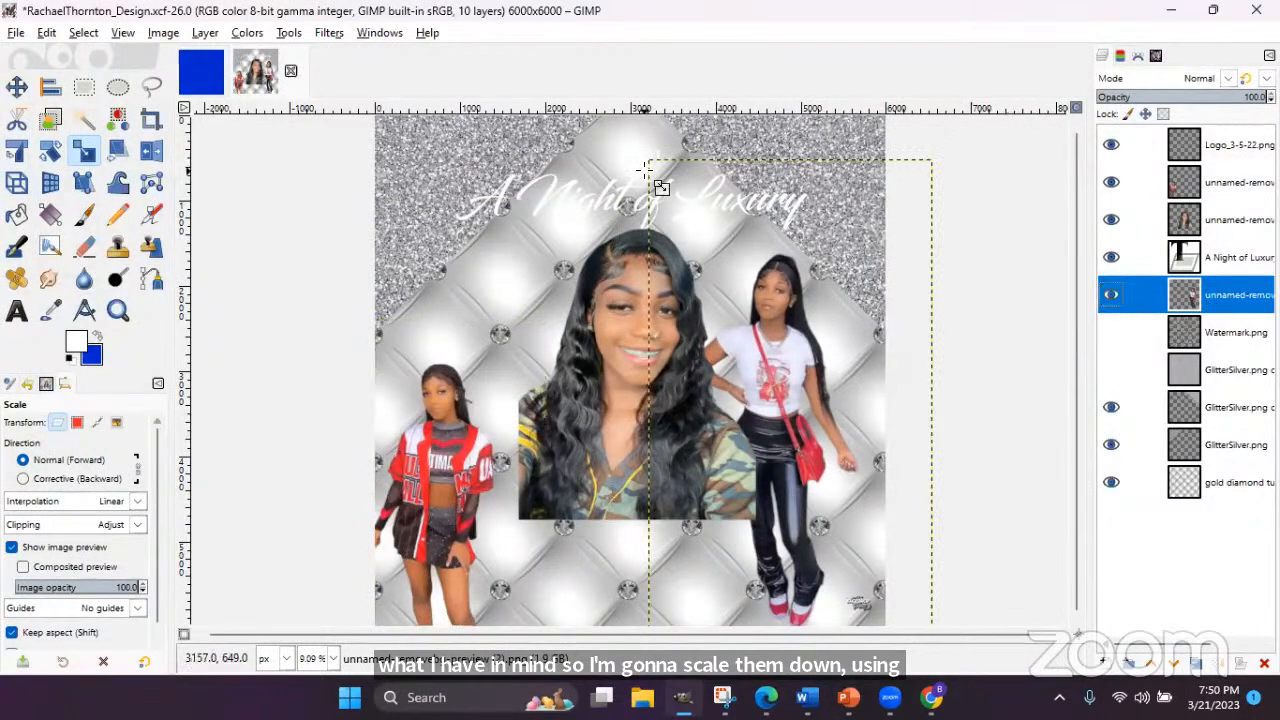
{"action": "left_click", "coordinate": [682, 232]}
{"action": "left_click_drag", "start_coordinate": [682, 232], "coordinate": [740, 335]}
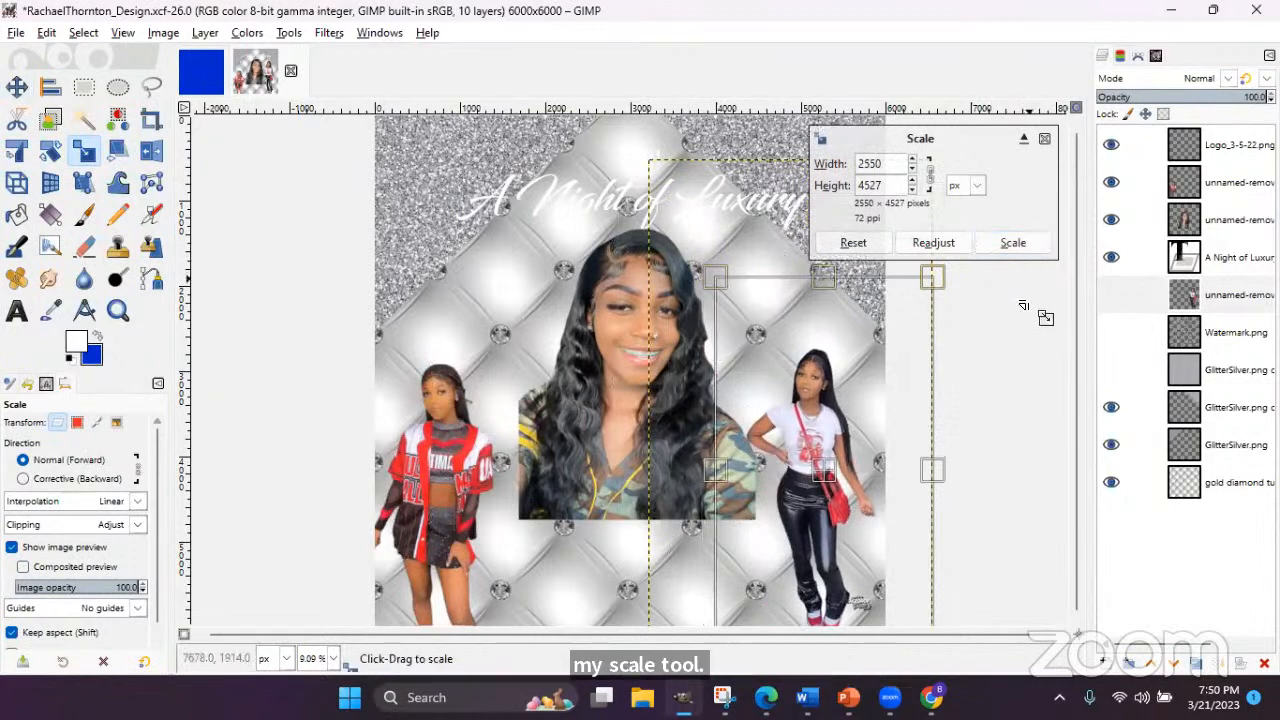
{"action": "left_click", "coordinate": [1036, 242]}
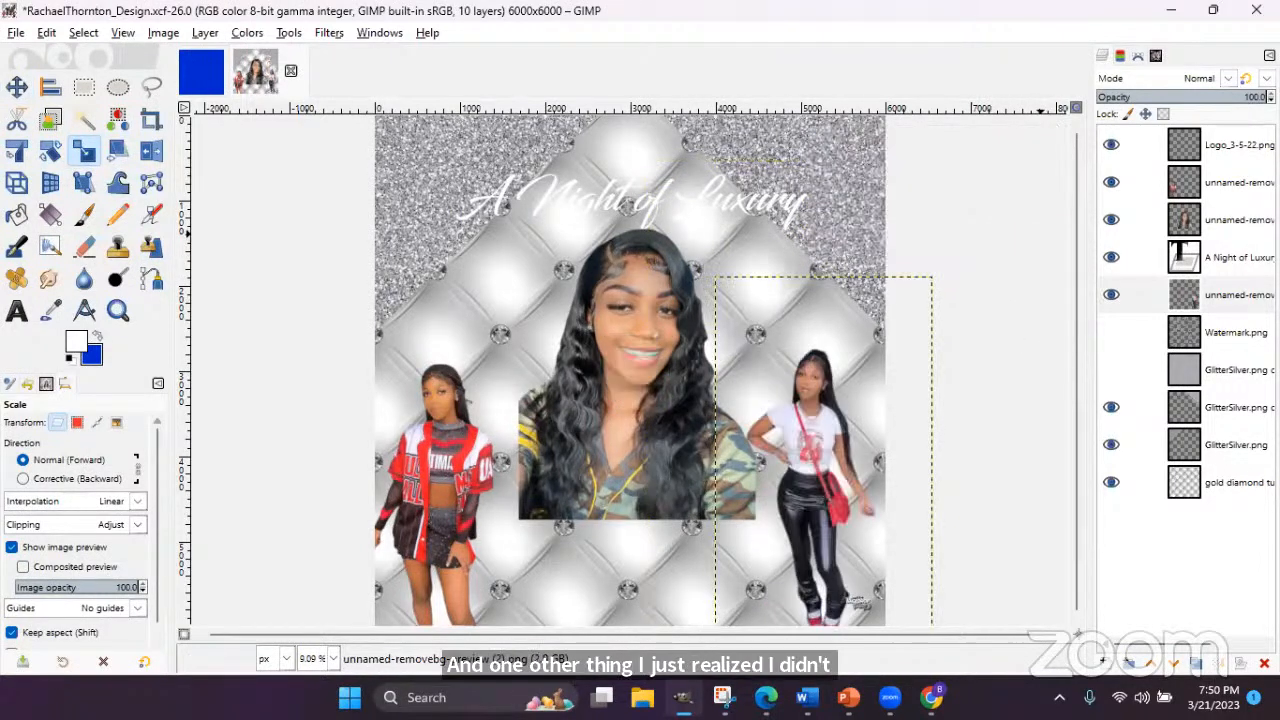
- Move the right girl up and left, and shift the left girl slightly right and down
{"action": "left_click", "coordinate": [18, 88]}
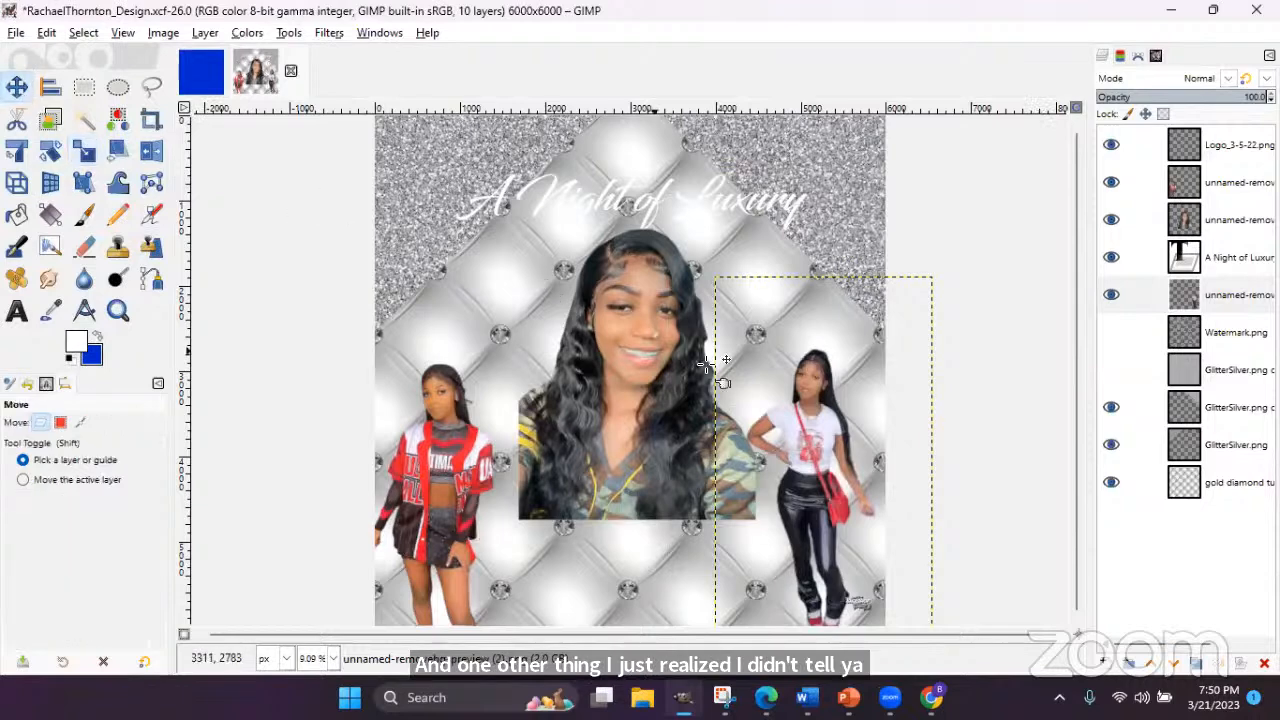
{"action": "left_click_drag", "start_coordinate": [832, 457], "coordinate": [810, 420]}
{"action": "left_click_drag", "start_coordinate": [440, 472], "coordinate": [442, 481]}
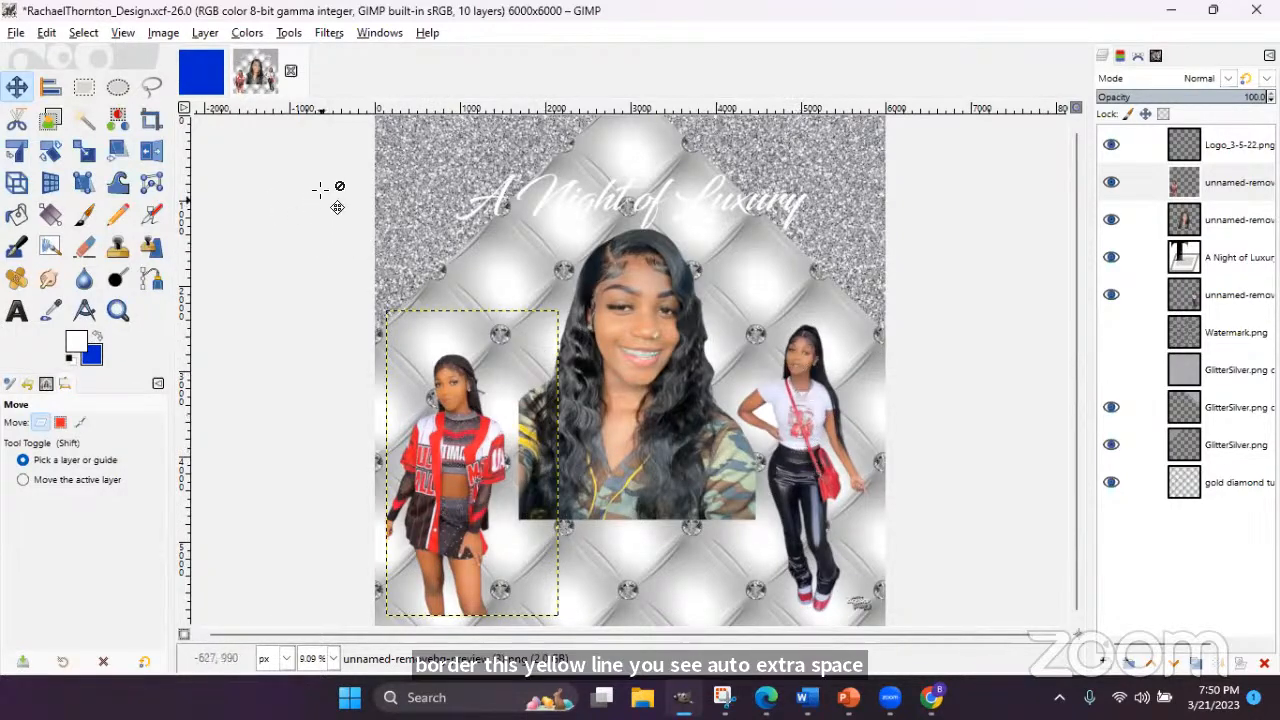
- Crop the left and right girl layers to content, nudging each slightly down
{"action": "left_click", "coordinate": [203, 34]}
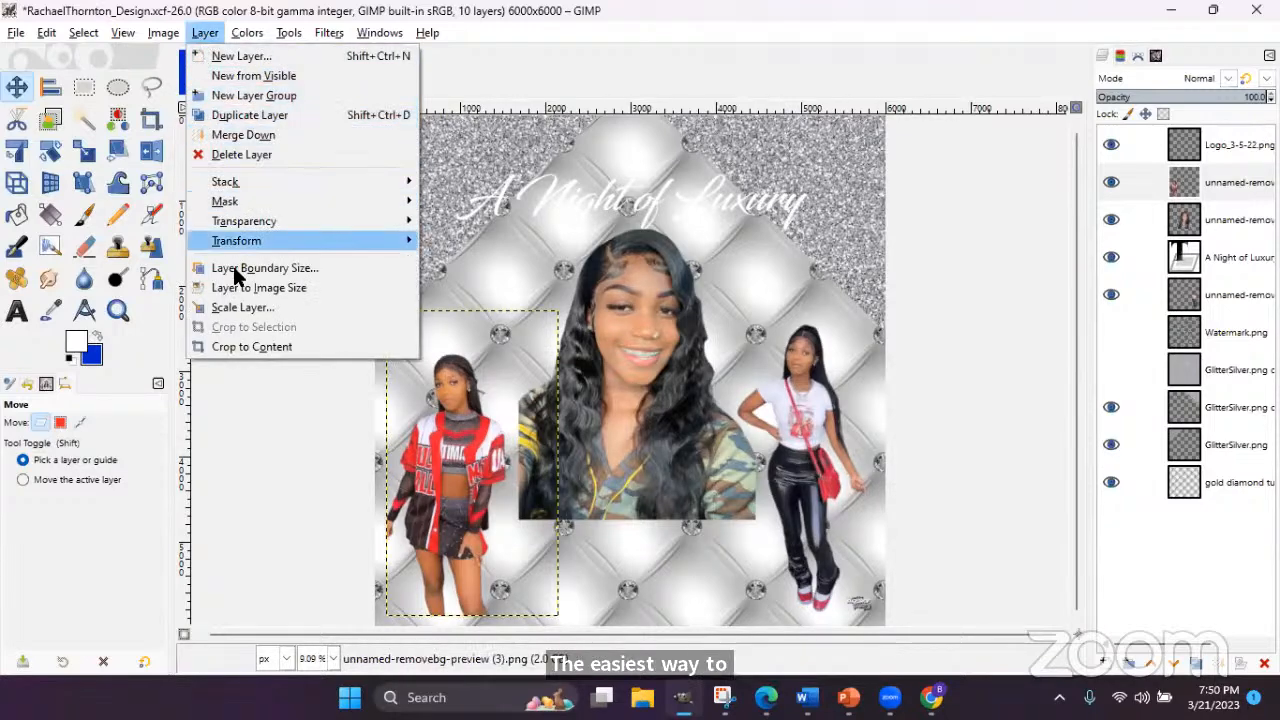
{"action": "left_click", "coordinate": [261, 349]}
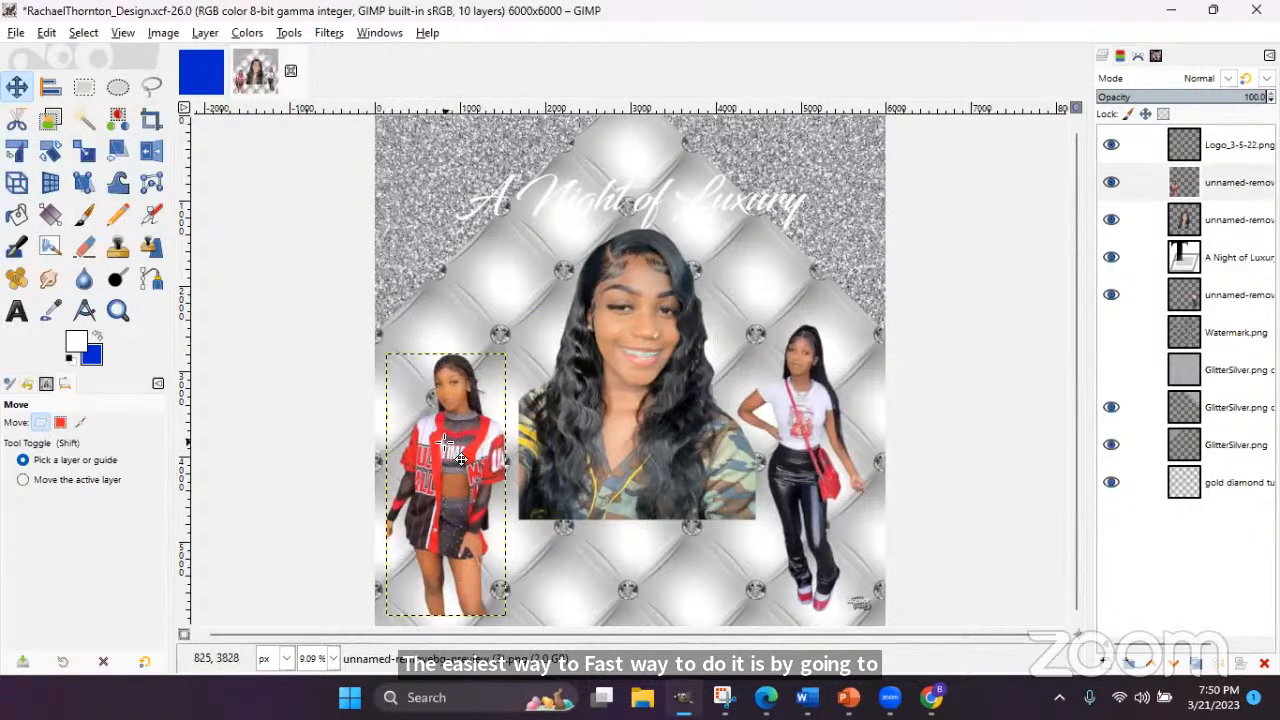
{"action": "left_click_drag", "start_coordinate": [445, 440], "coordinate": [434, 449]}
{"action": "left_click", "coordinate": [806, 388]}
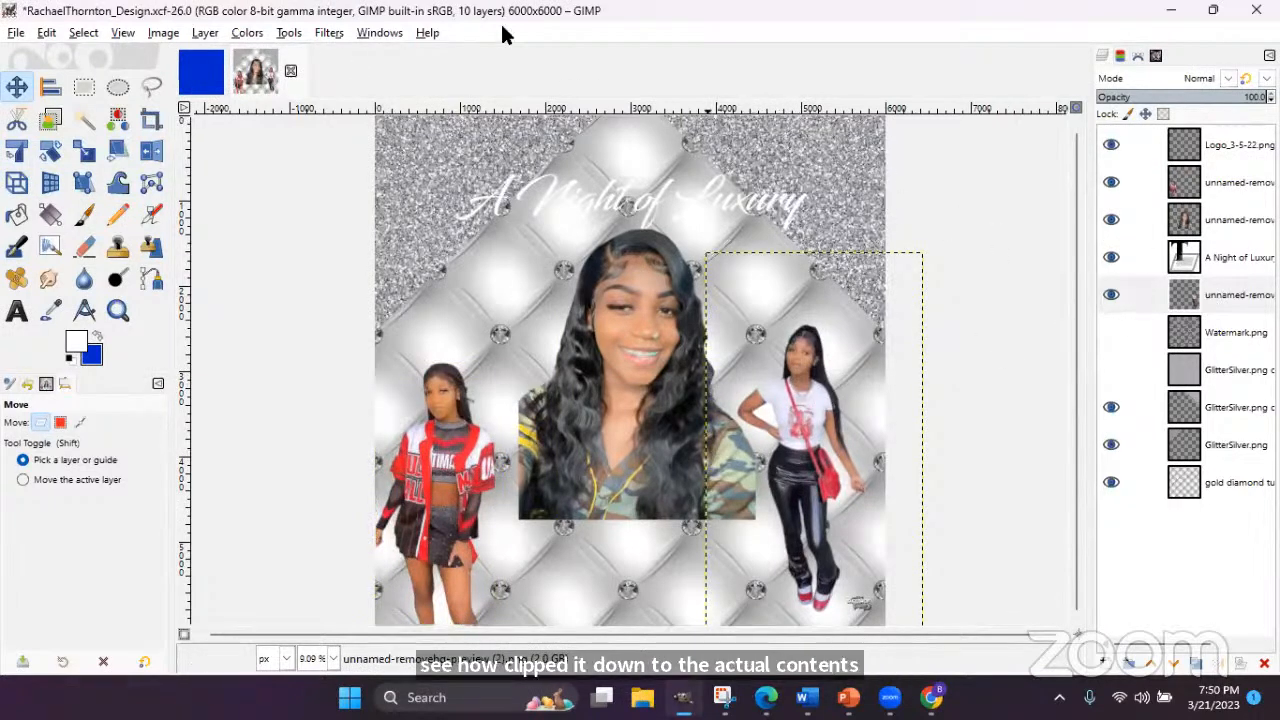
{"action": "left_click", "coordinate": [247, 33]}
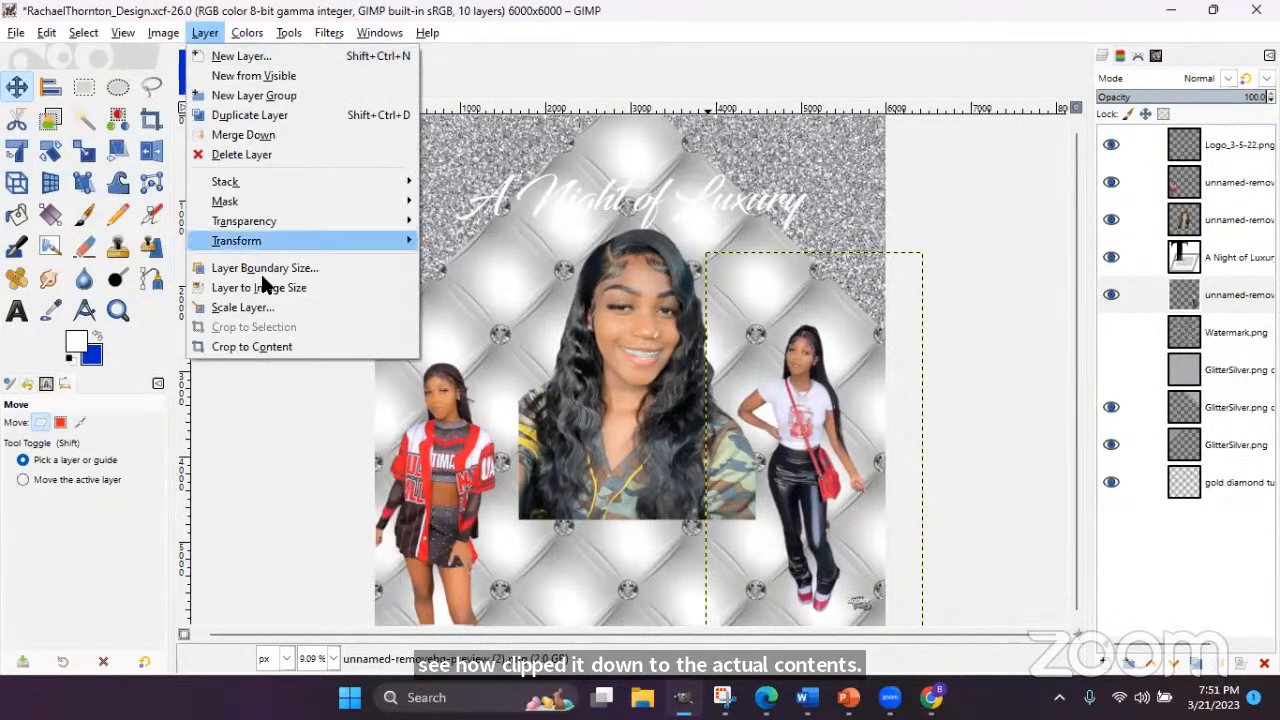
{"action": "left_click", "coordinate": [278, 346]}
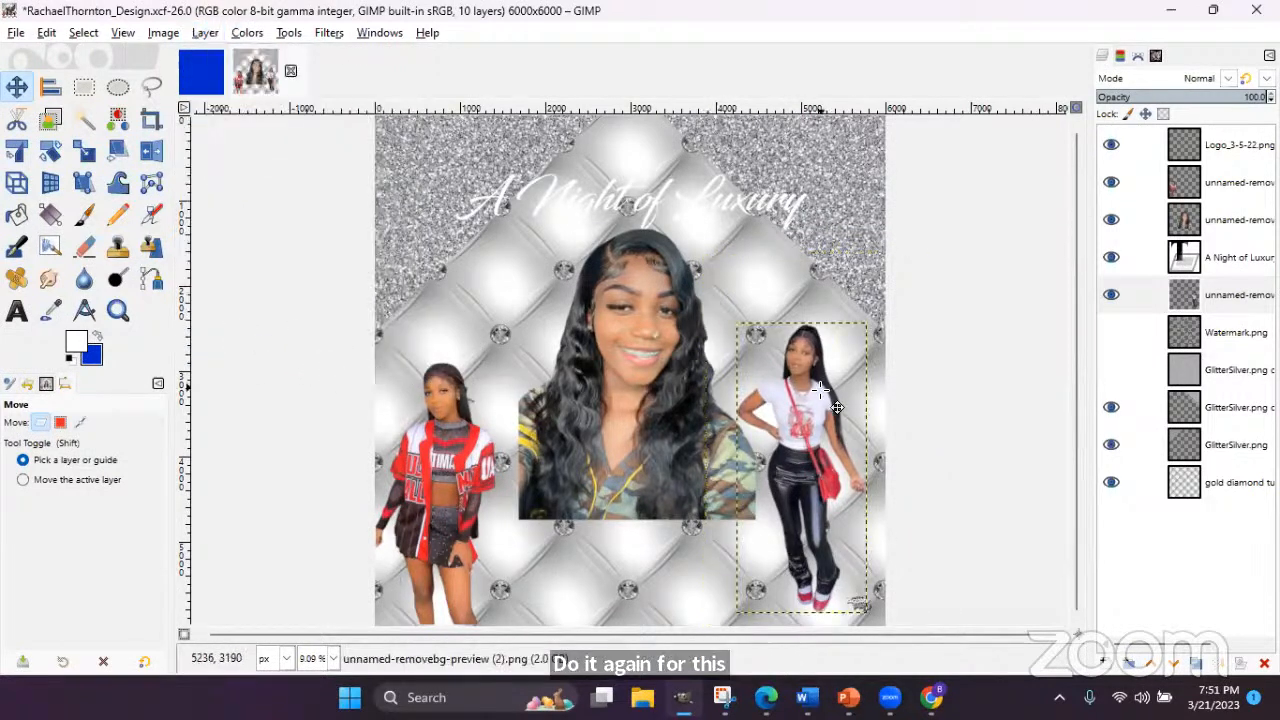
{"action": "left_click_drag", "start_coordinate": [807, 407], "coordinate": [821, 419]}
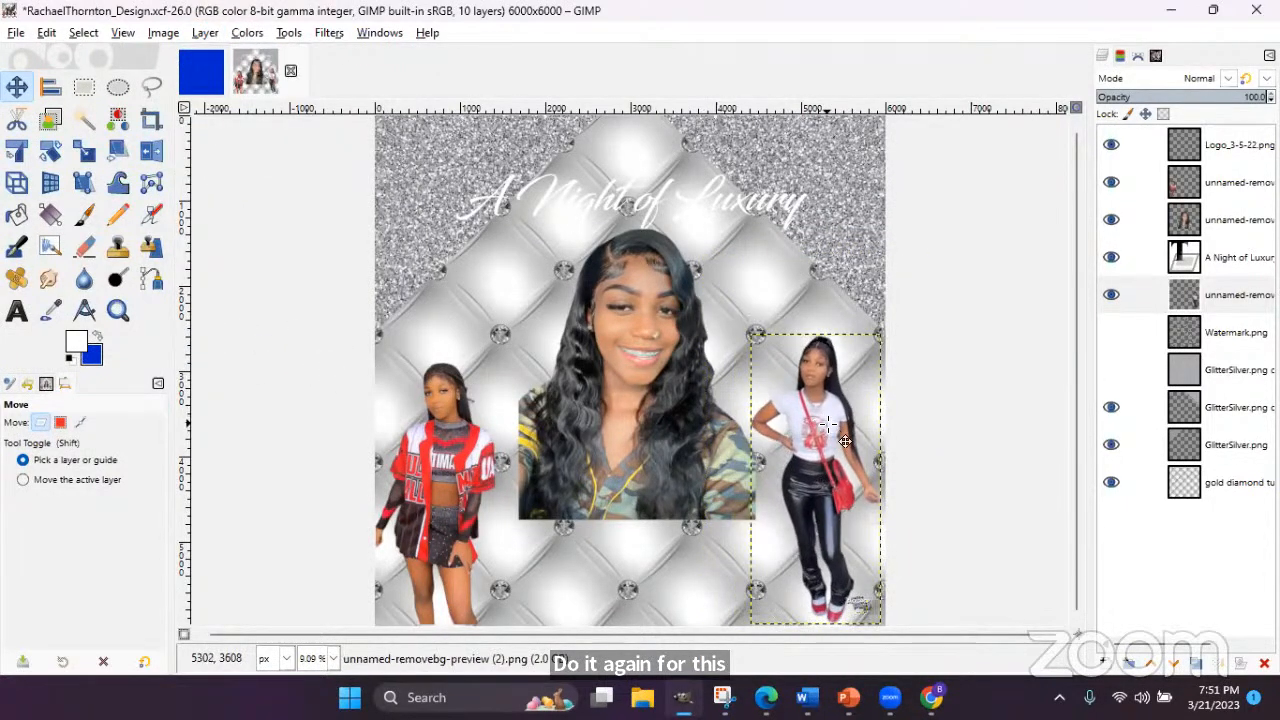
- Crop the centre portrait layer to content; the glitter copy proves already cropped
{"action": "left_click", "coordinate": [655, 322]}
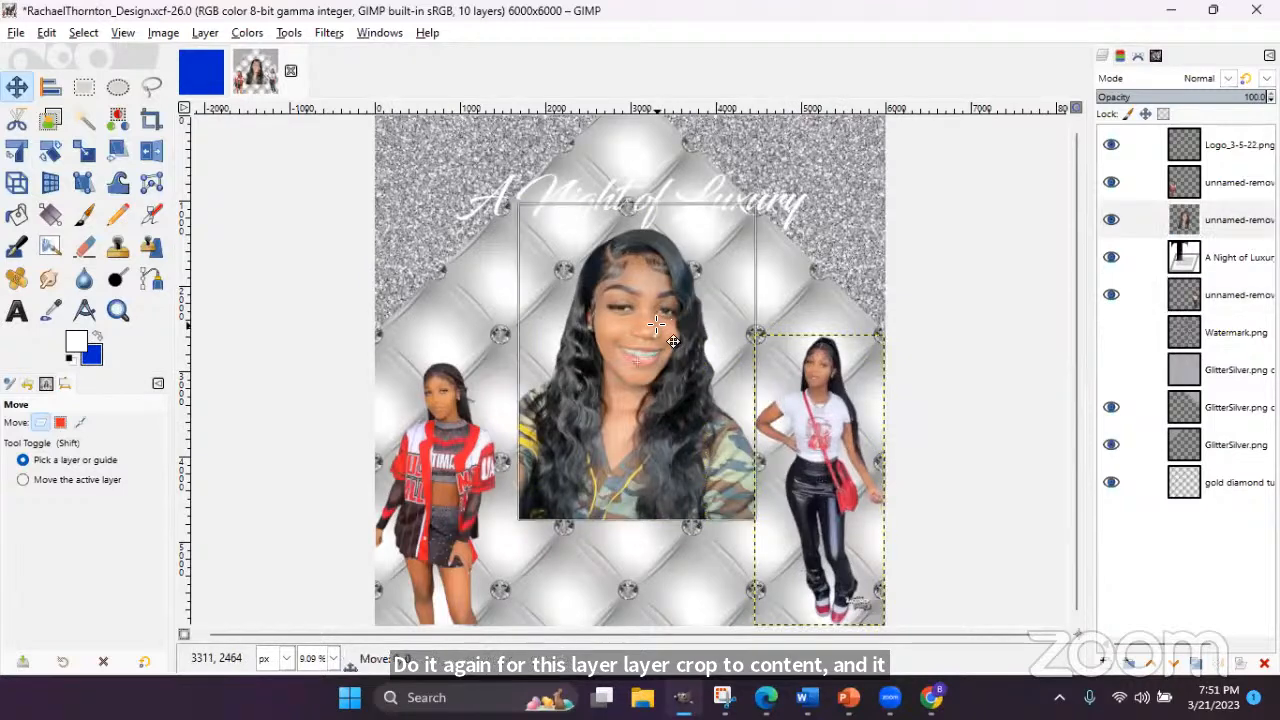
{"action": "left_click", "coordinate": [195, 33]}
{"action": "left_click", "coordinate": [245, 346]}
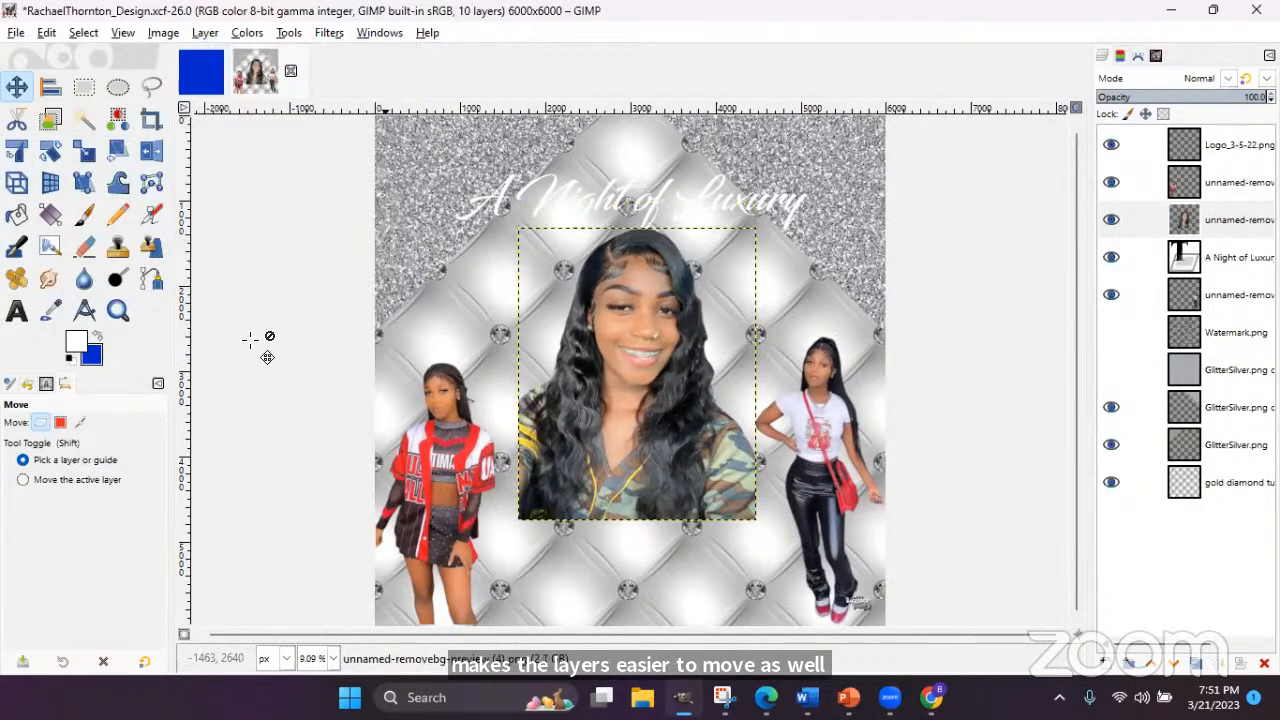
{"action": "left_click", "coordinate": [1210, 384]}
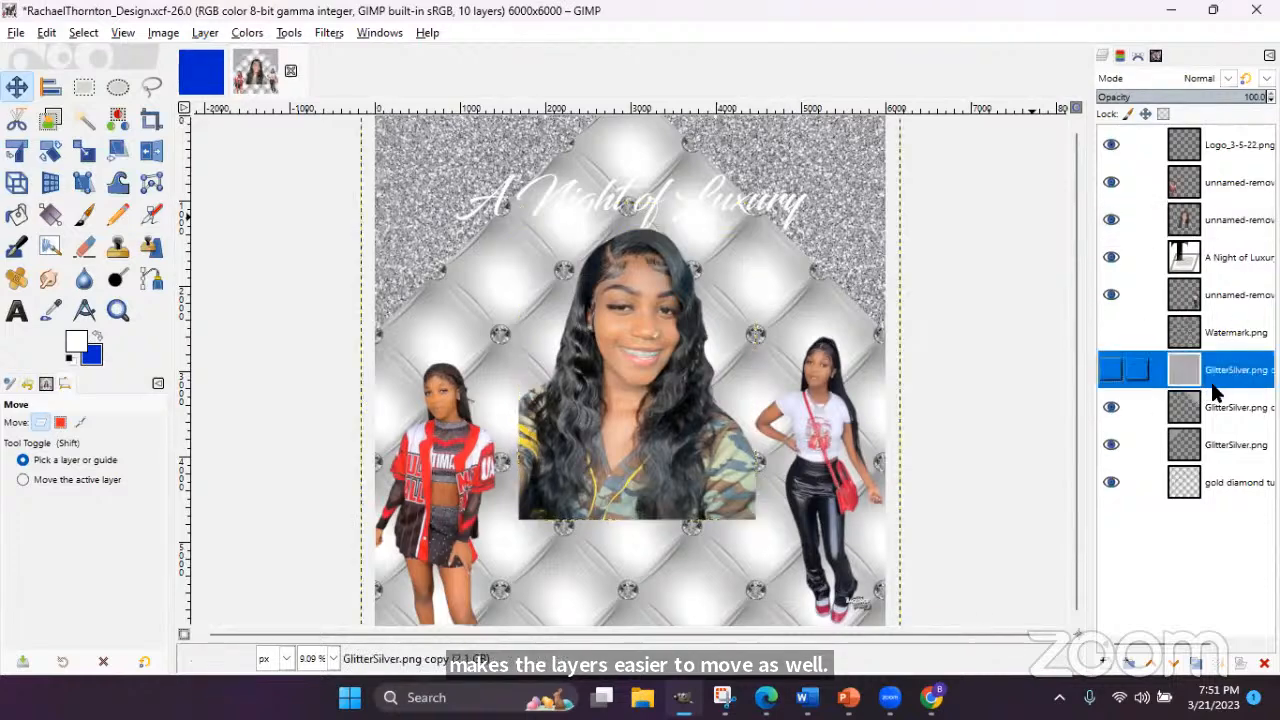
{"action": "left_click", "coordinate": [1222, 406]}
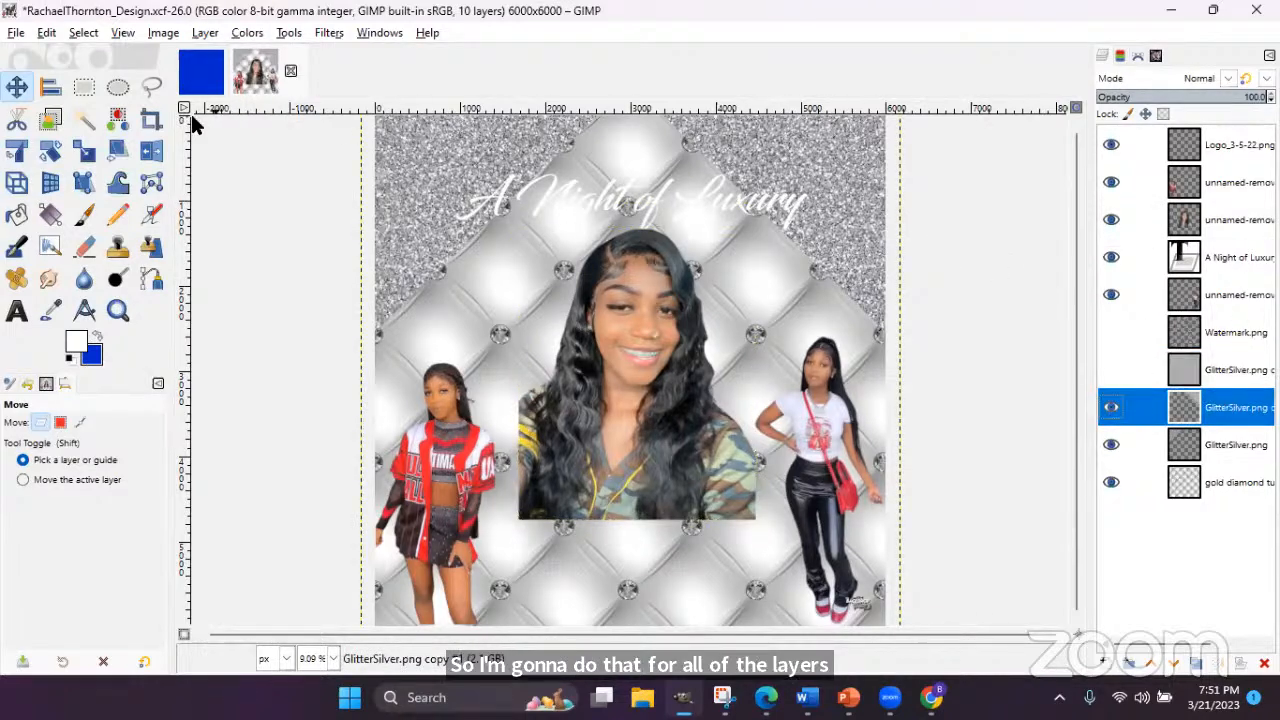
{"action": "left_click", "coordinate": [205, 33]}
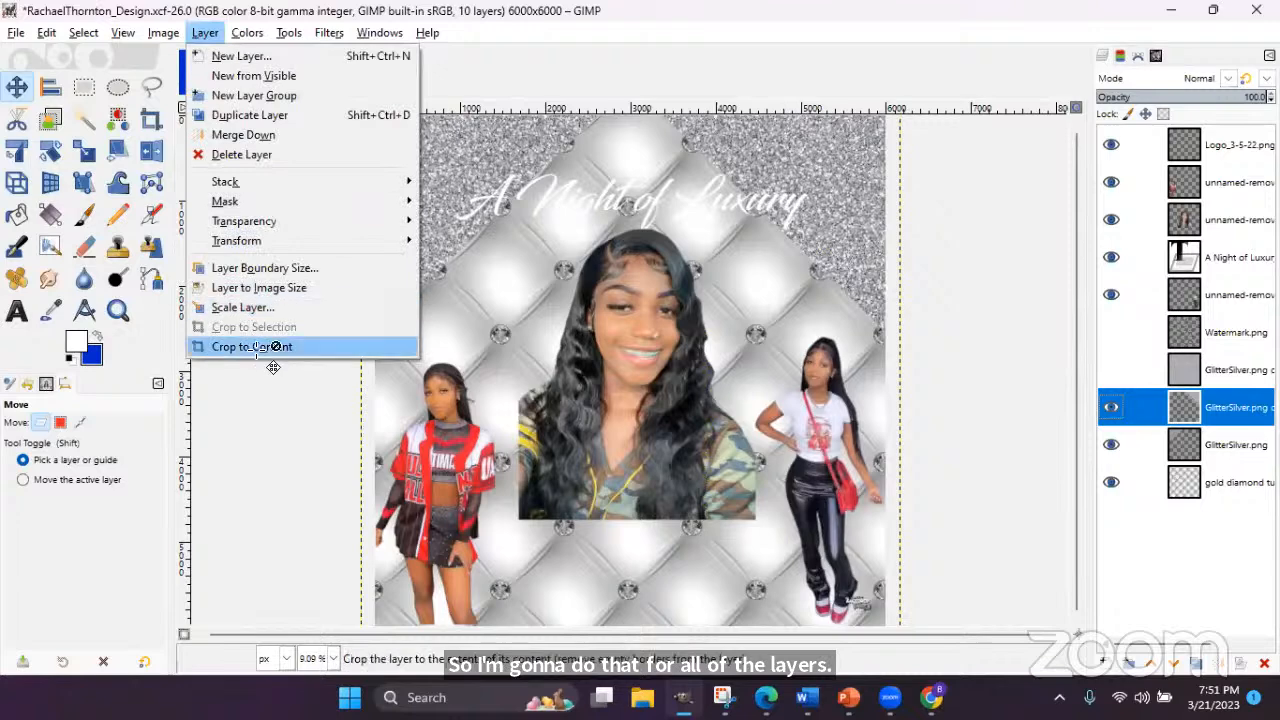
{"action": "left_click", "coordinate": [255, 348]}
{"action": "left_click", "coordinate": [740, 413]}
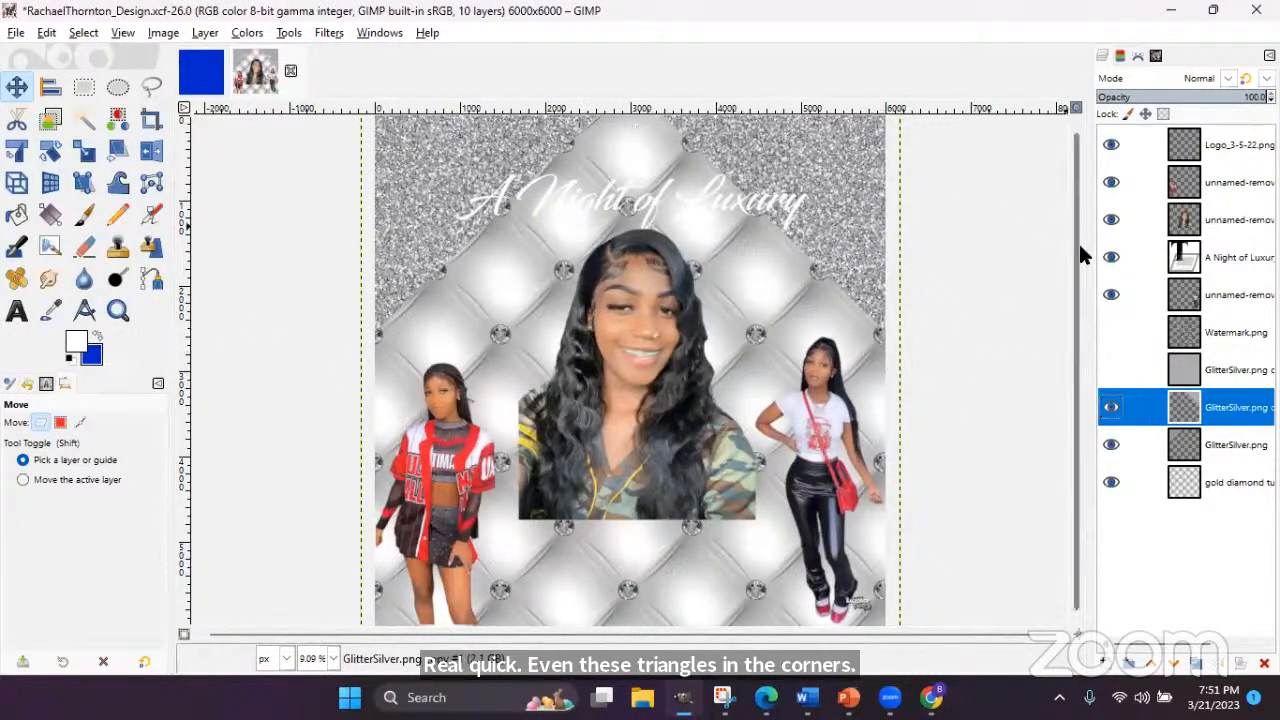
- Crop the glitter copy layer down to the flyer's top-right corner region
{"action": "left_click", "coordinate": [152, 122]}
{"action": "key", "text": "minus"}
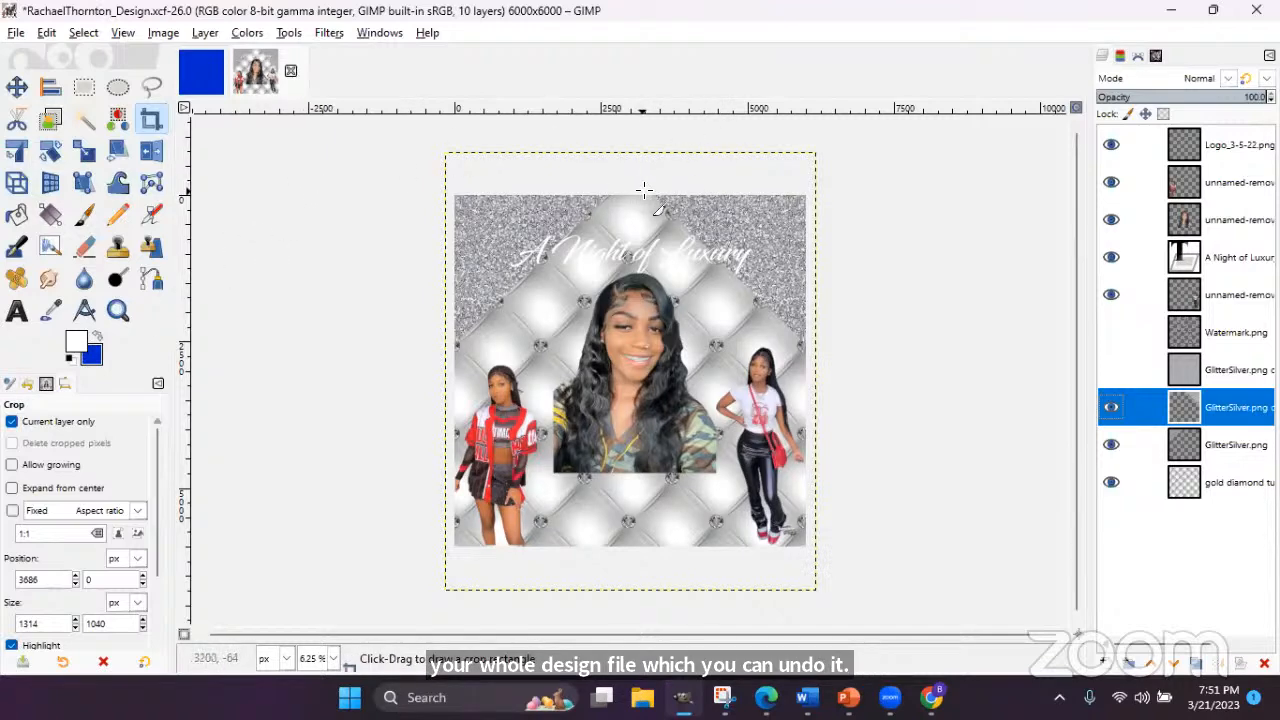
{"action": "left_click_drag", "start_coordinate": [638, 190], "coordinate": [812, 358]}
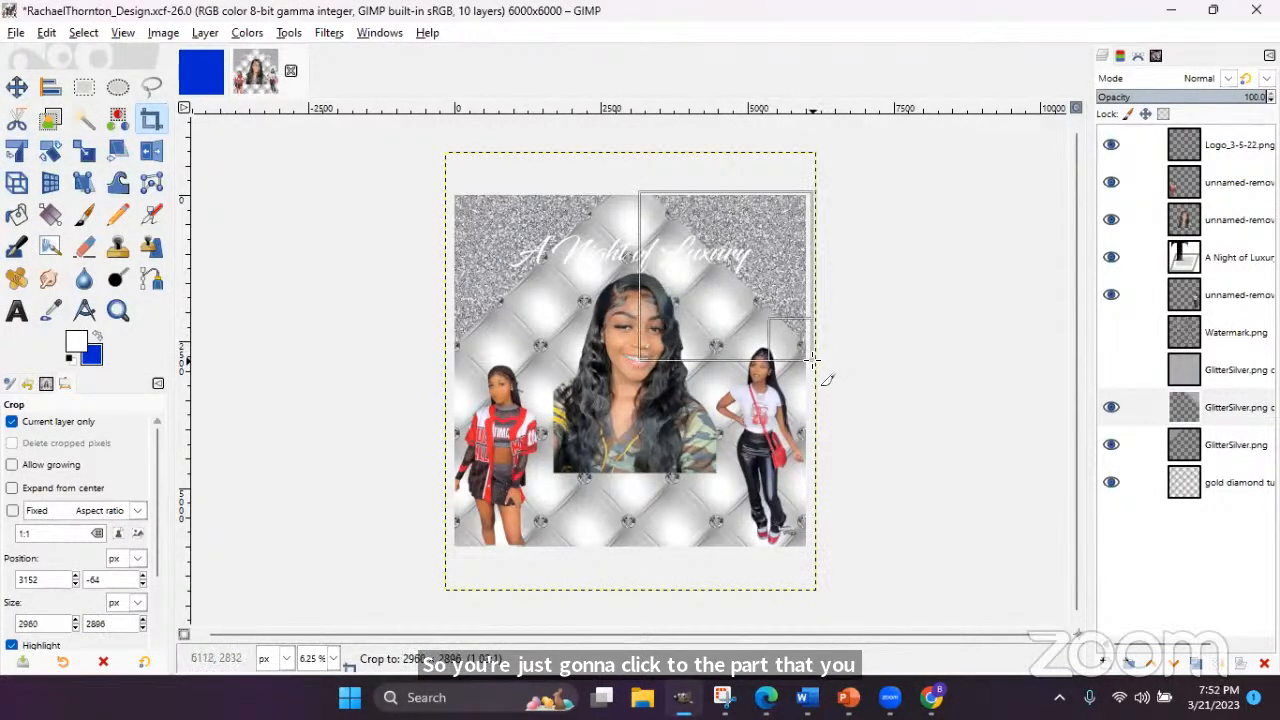
{"action": "left_click_drag", "start_coordinate": [813, 357], "coordinate": [813, 357]}
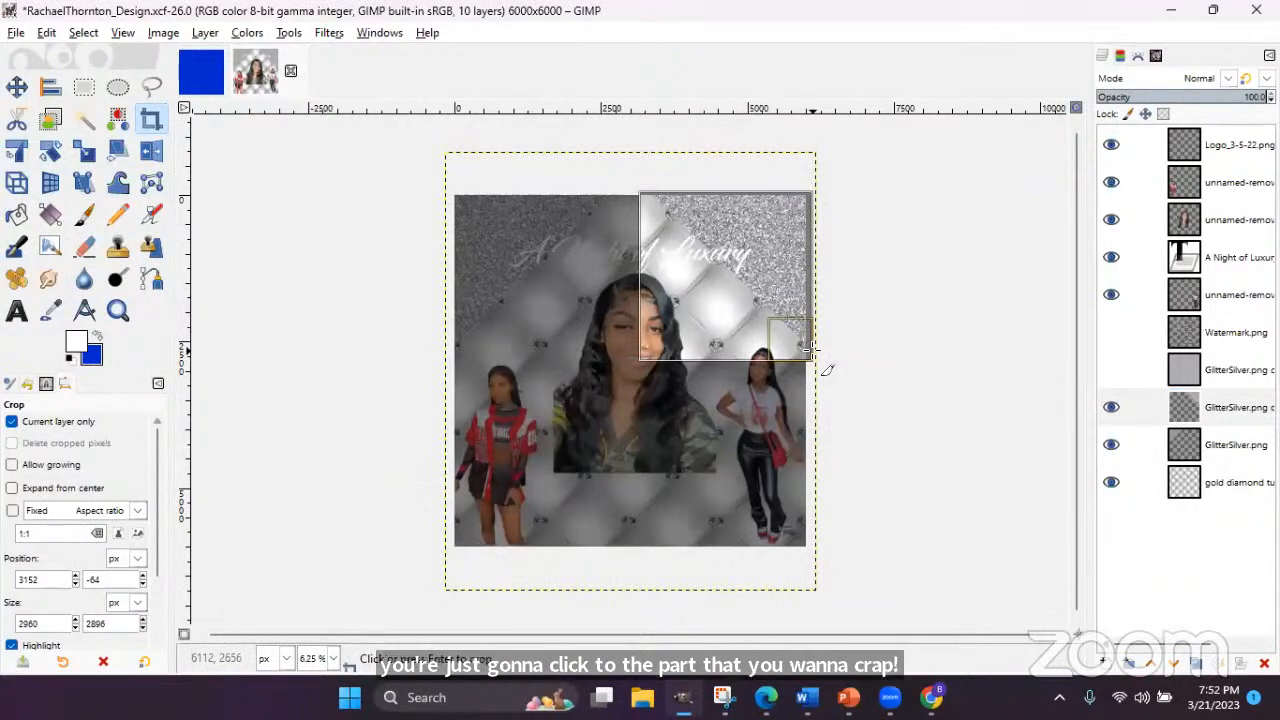
{"action": "left_click", "coordinate": [812, 350]}
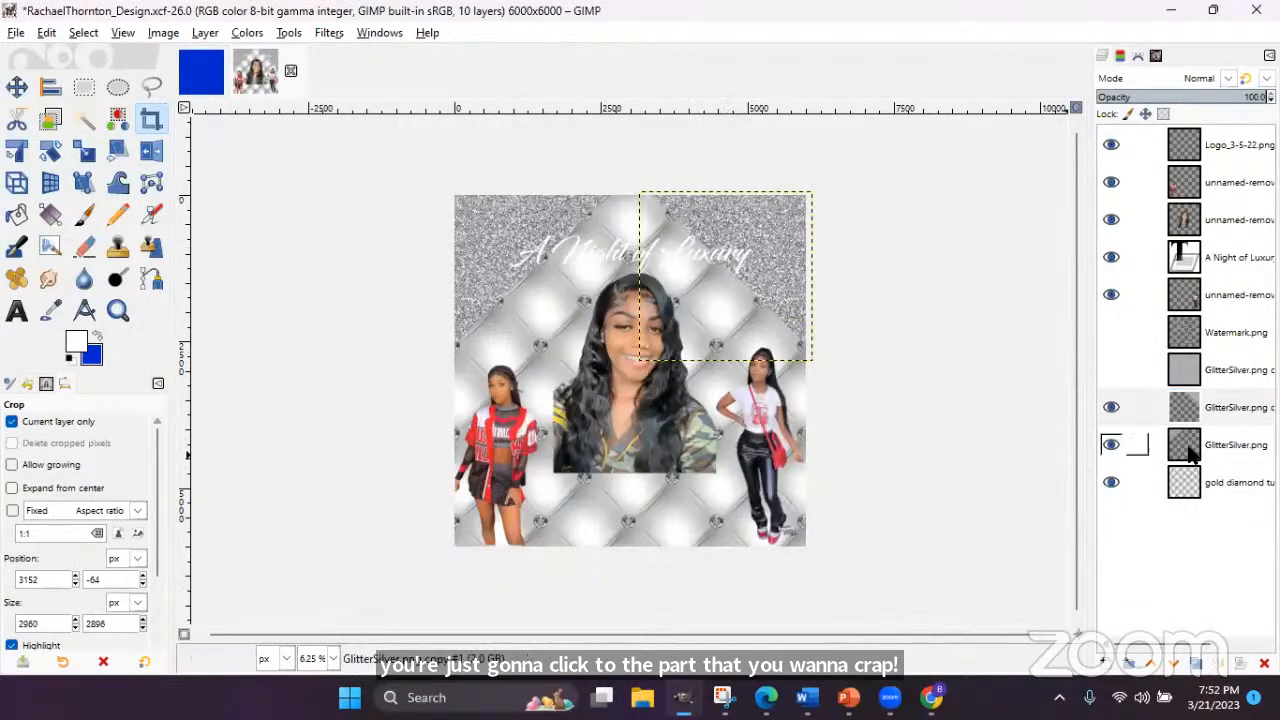
- Crop the original GlitterSilver.png layer down to the top-left corner region
{"action": "left_click", "coordinate": [1130, 444]}
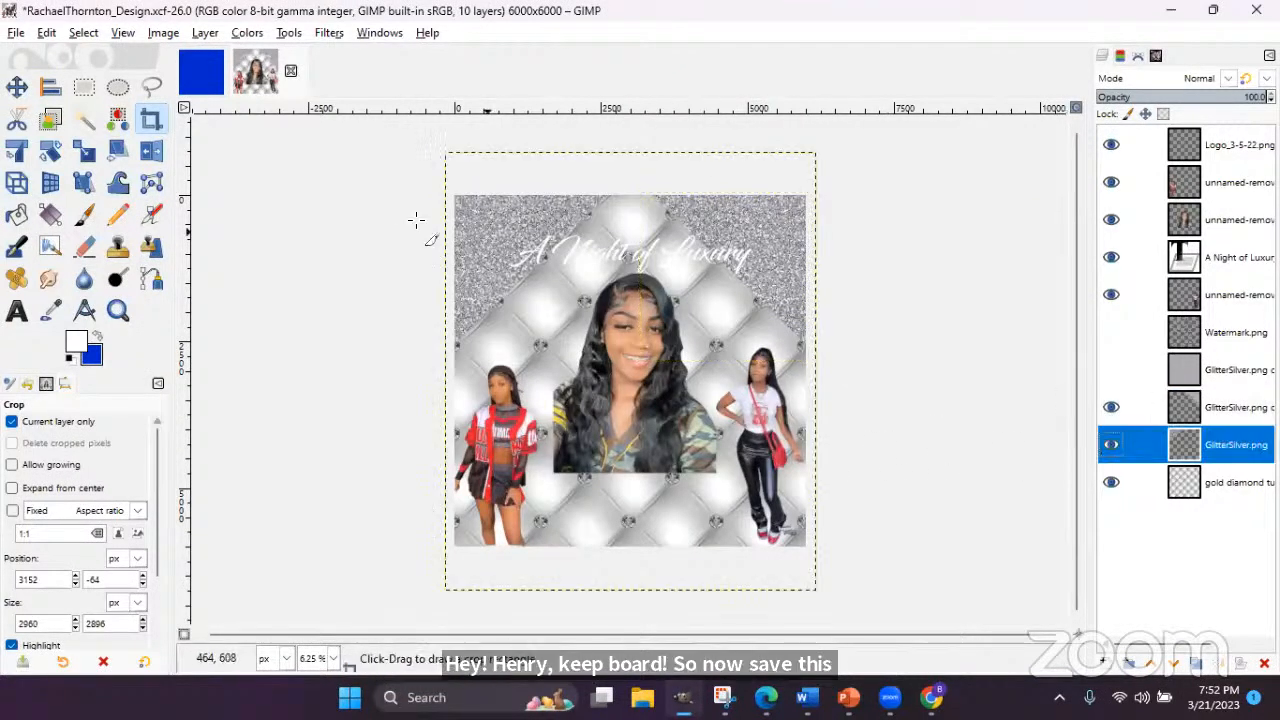
{"action": "left_click_drag", "start_coordinate": [450, 195], "coordinate": [612, 354]}
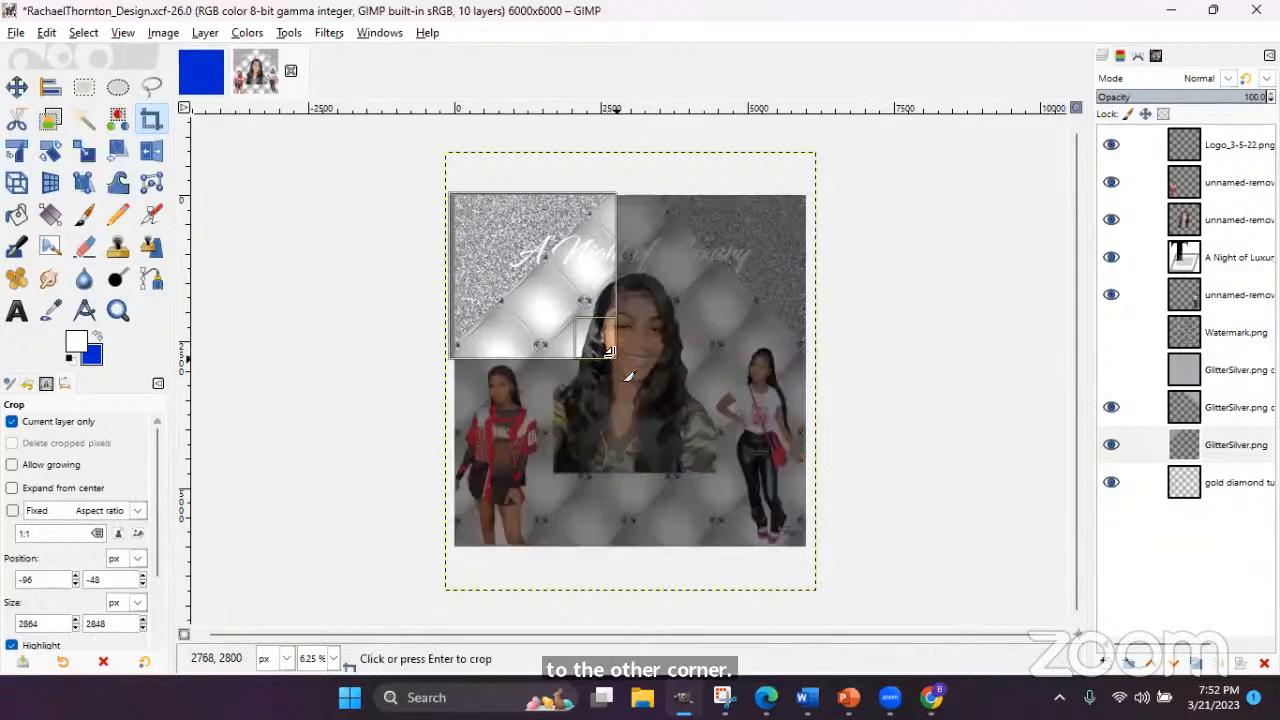
{"action": "key", "text": "Return"}
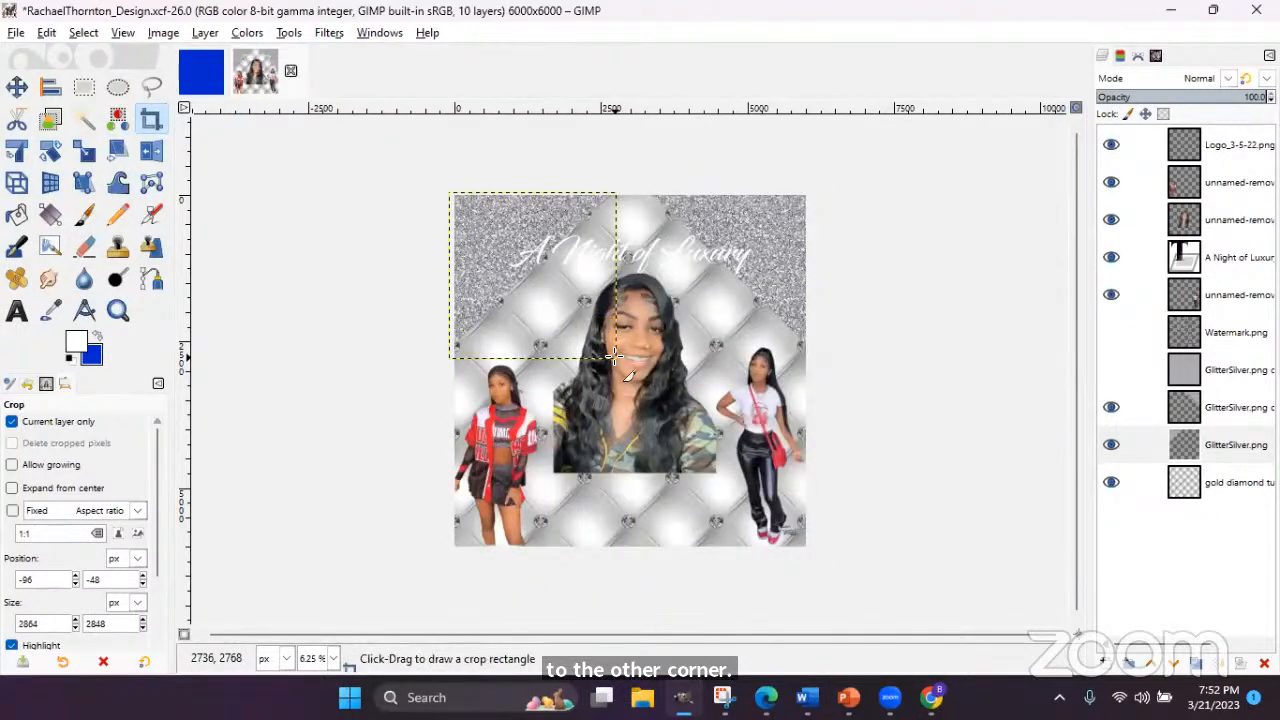
{"action": "key", "text": "plus"}
{"action": "left_click", "coordinate": [197, 34]}
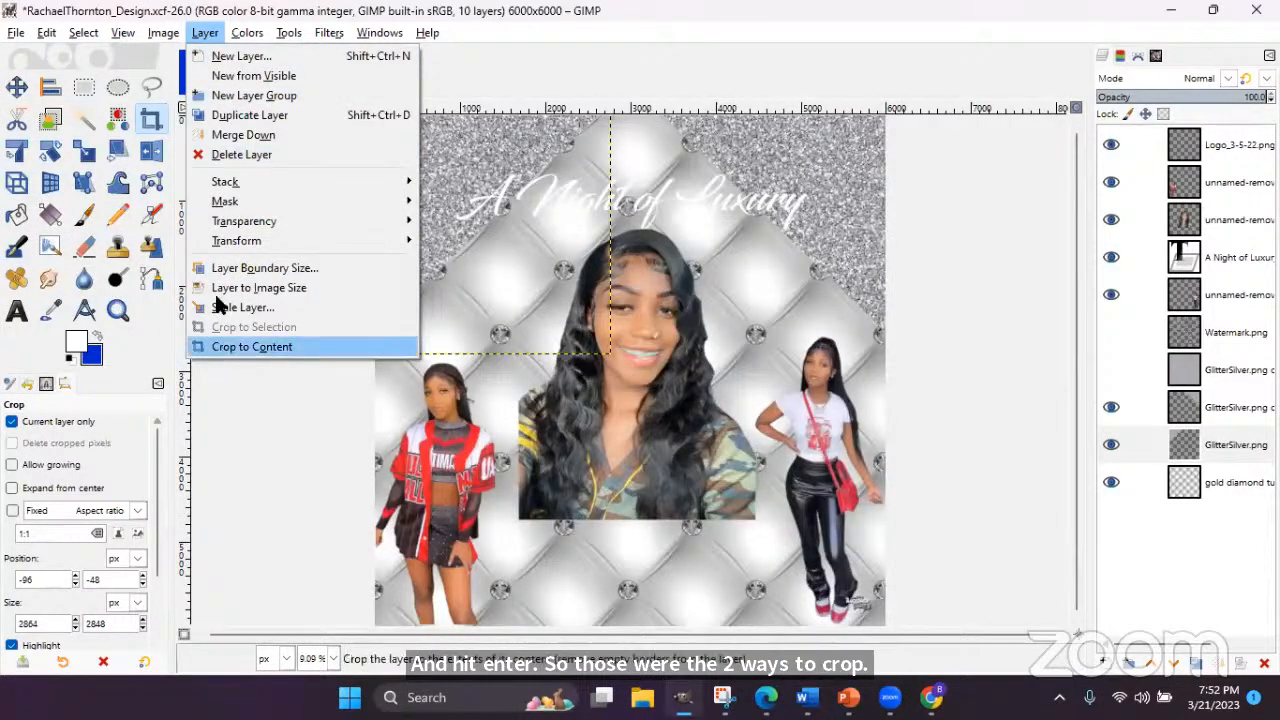
{"action": "left_click", "coordinate": [198, 31]}
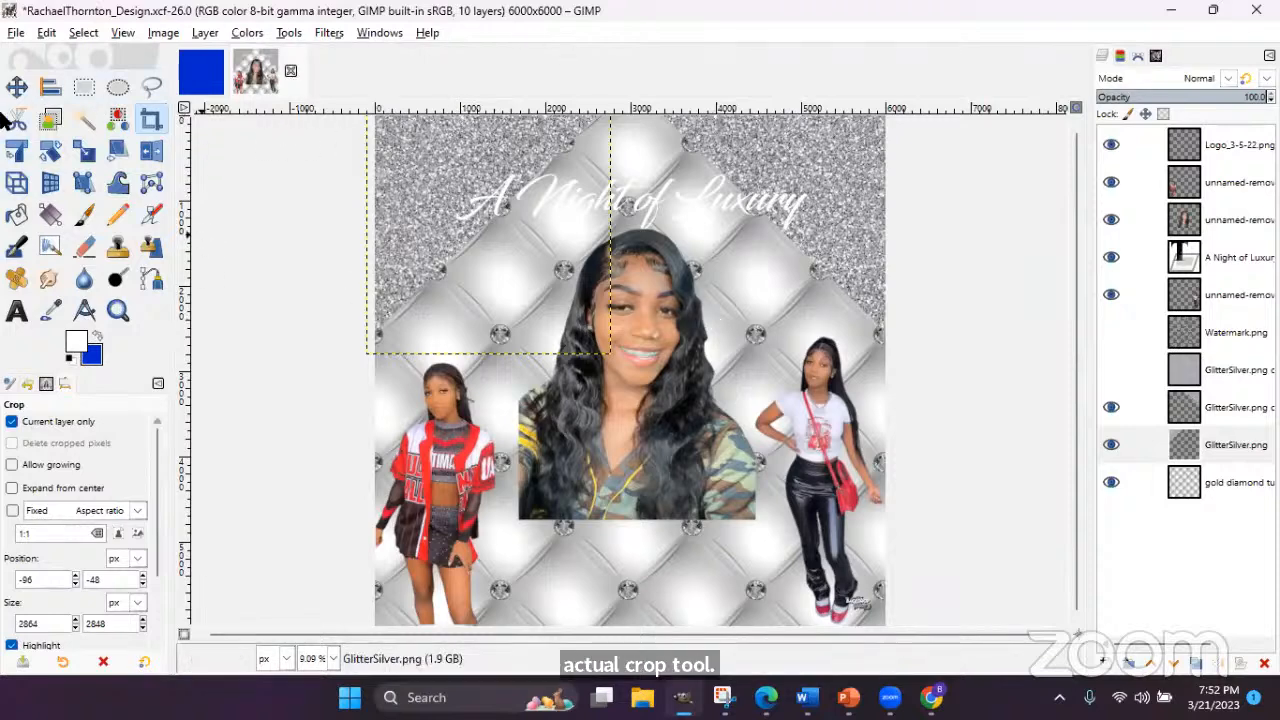
- Move the centre portrait lower and both side girls higher on the flyer
{"action": "left_click", "coordinate": [16, 87]}
{"action": "left_click_drag", "start_coordinate": [613, 369], "coordinate": [612, 410]}
{"action": "left_click_drag", "start_coordinate": [455, 486], "coordinate": [463, 426]}
{"action": "left_click_drag", "start_coordinate": [805, 452], "coordinate": [805, 389]}
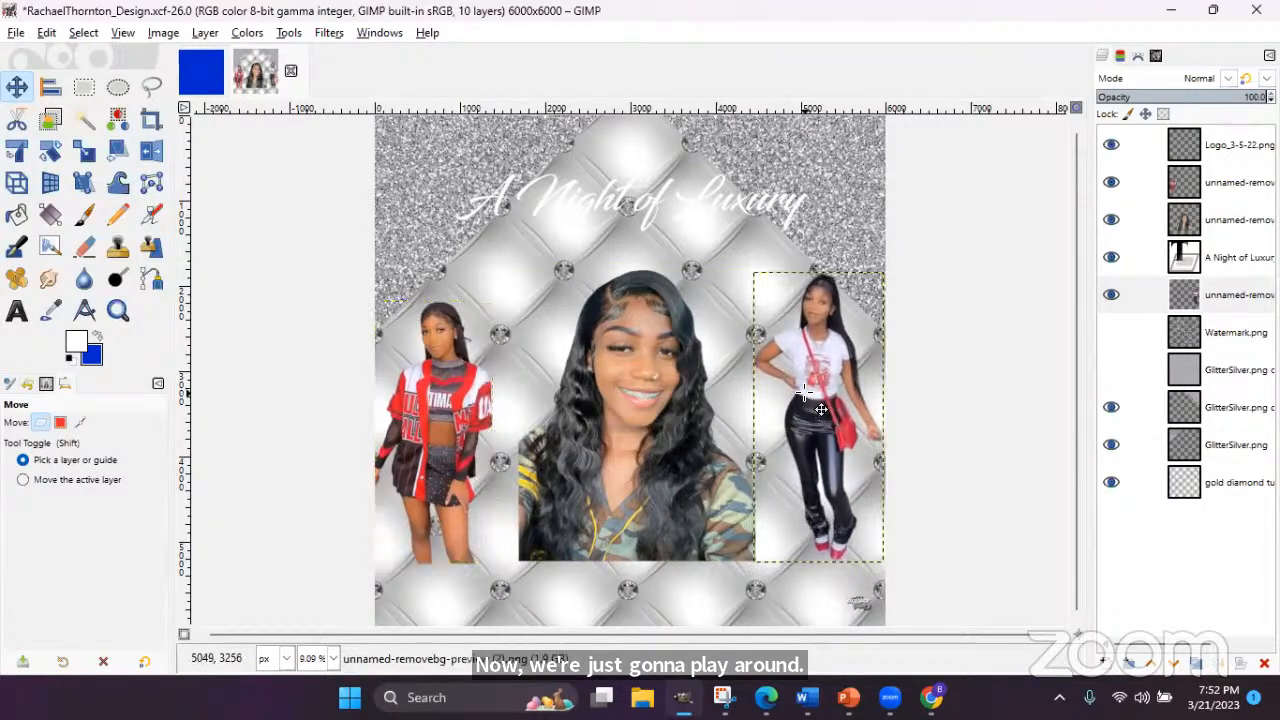
- Shrink the right girl photo and lower the 'A Night of Luxury' title
{"action": "left_click", "coordinate": [84, 150]}
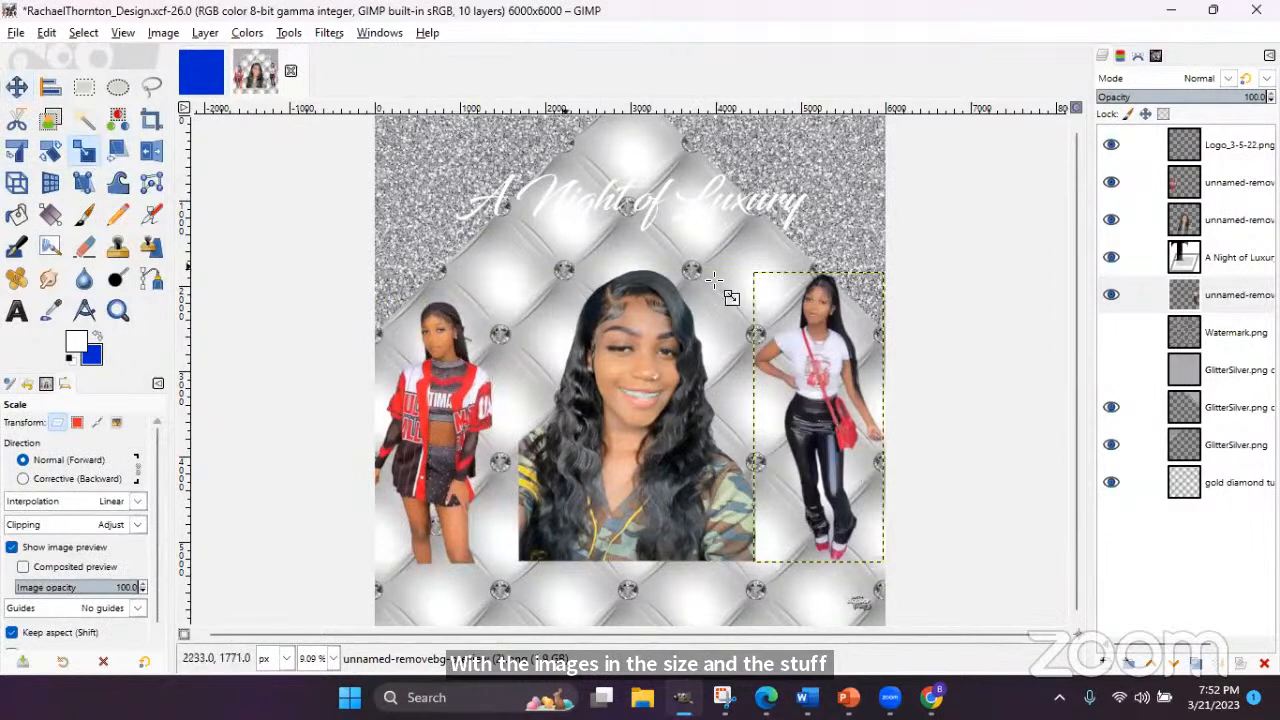
{"action": "left_click", "coordinate": [764, 312]}
{"action": "left_click", "coordinate": [1012, 242]}
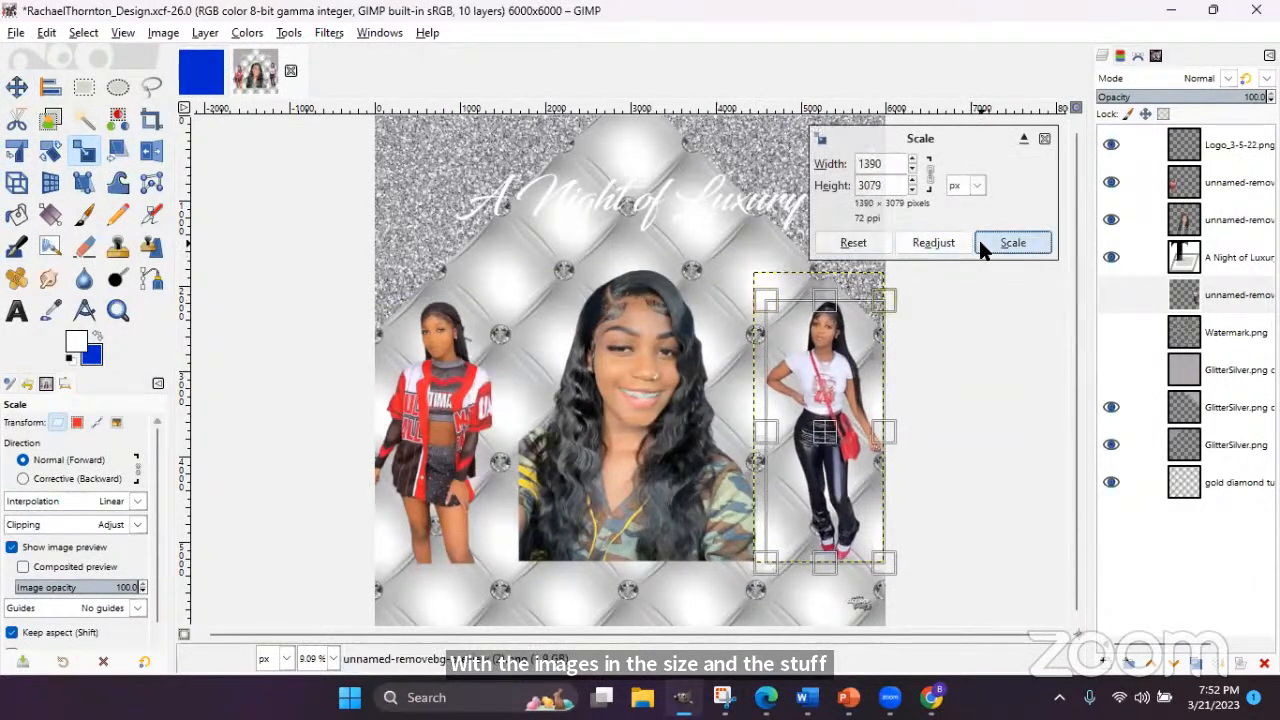
{"action": "left_click", "coordinate": [16, 88]}
{"action": "left_click_drag", "start_coordinate": [546, 190], "coordinate": [548, 250]}
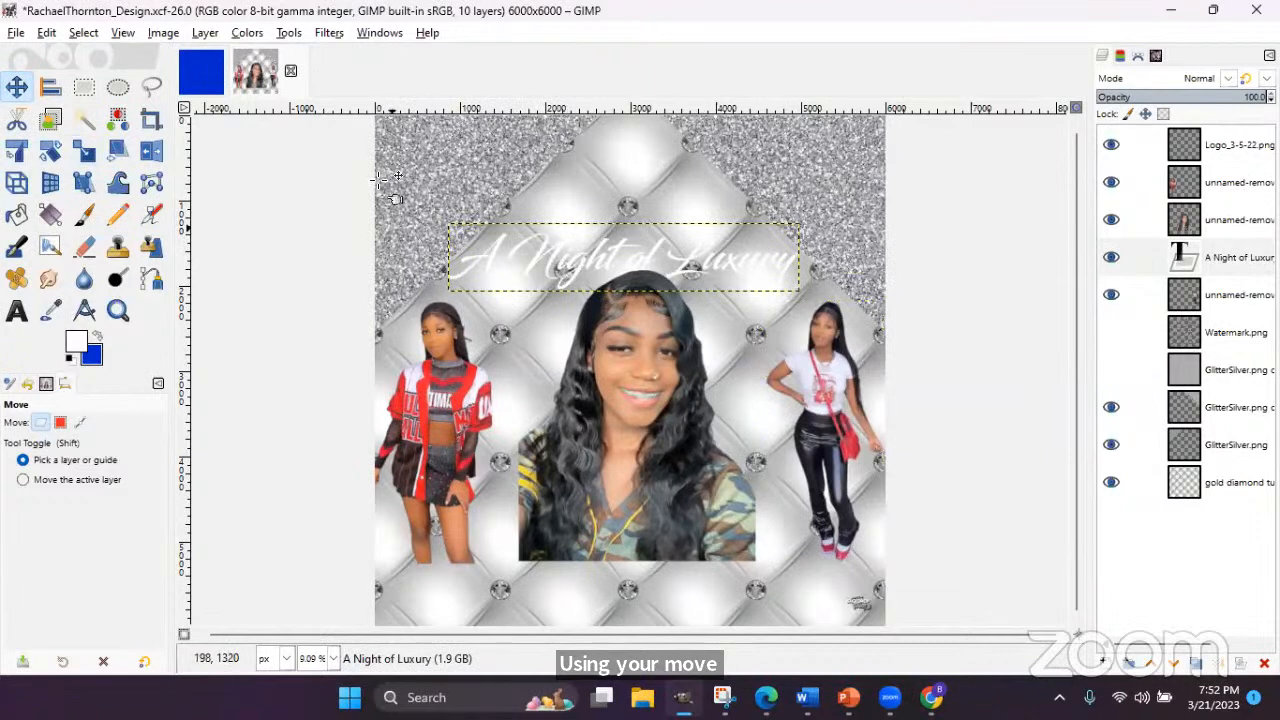
- Scale the centre portrait down to 2489×3060 pixels
{"action": "left_click", "coordinate": [655, 326]}
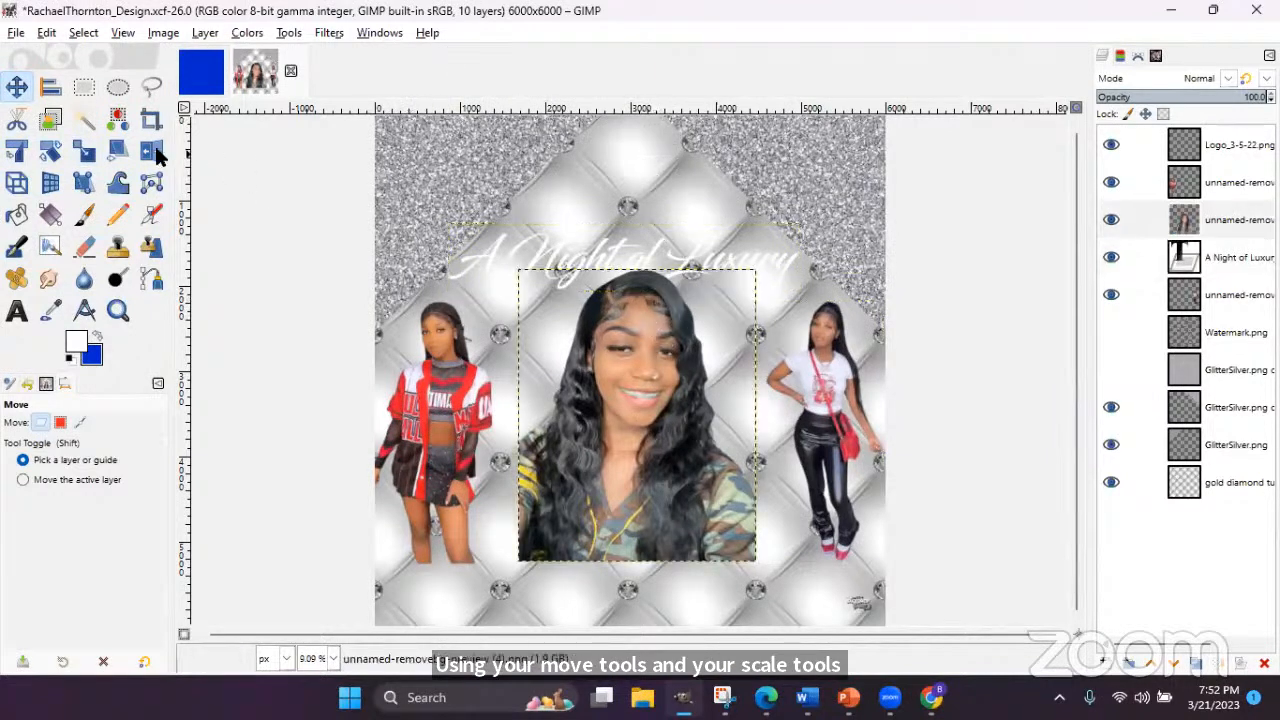
{"action": "left_click", "coordinate": [84, 150]}
{"action": "left_click_drag", "start_coordinate": [580, 335], "coordinate": [713, 325]}
{"action": "left_click", "coordinate": [1013, 243]}
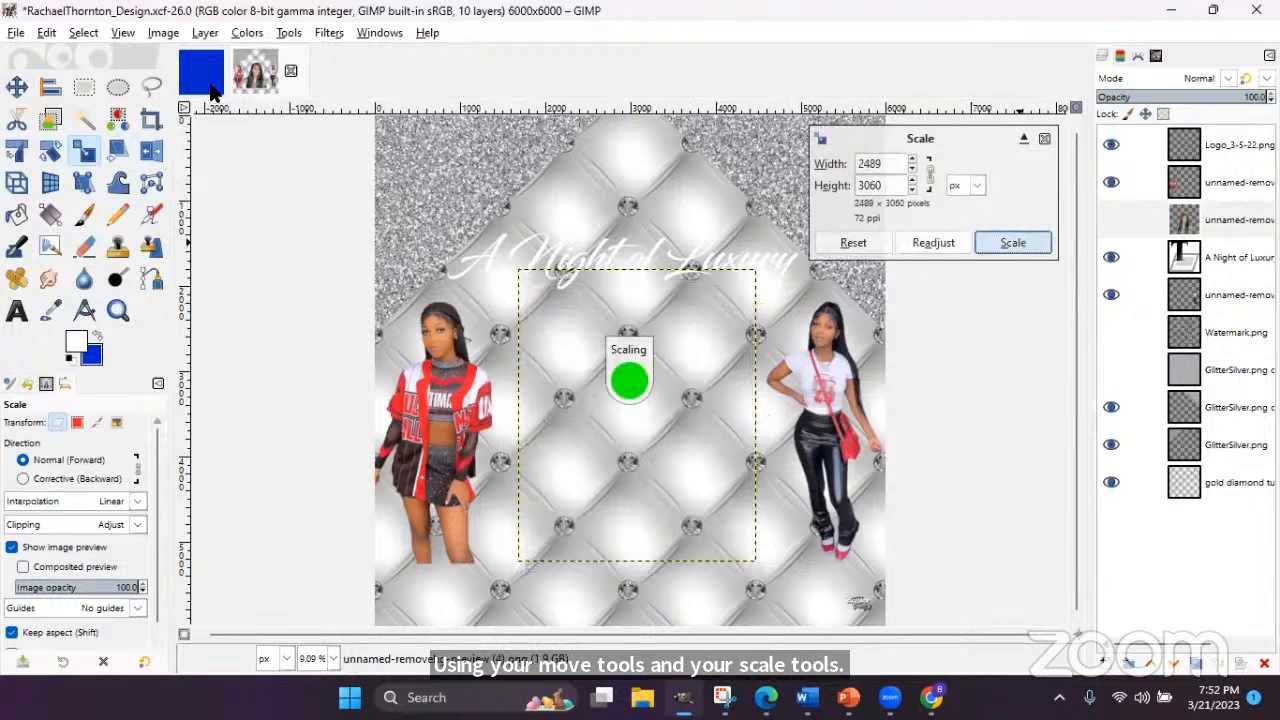
{"action": "left_click", "coordinate": [50, 87]}
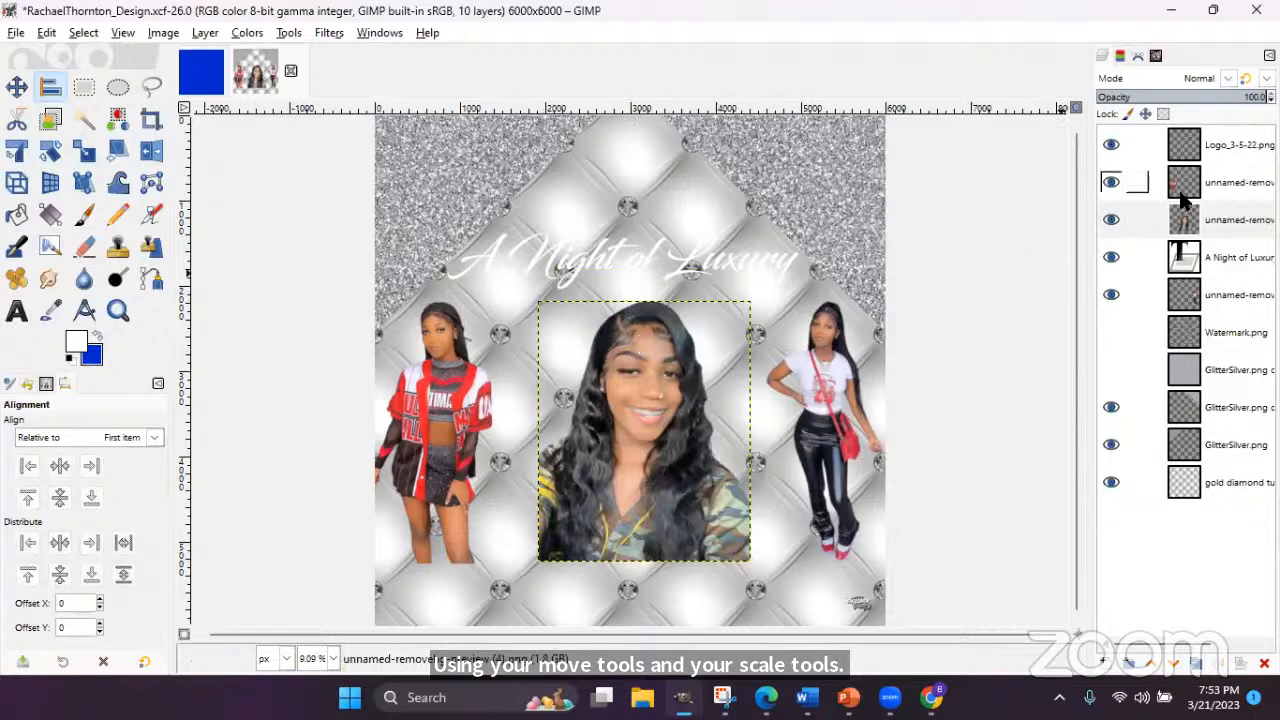
- Centre the 'A Night of Luxury' title and the centre portrait horizontally on the flyer
{"action": "left_click", "coordinate": [610, 266]}
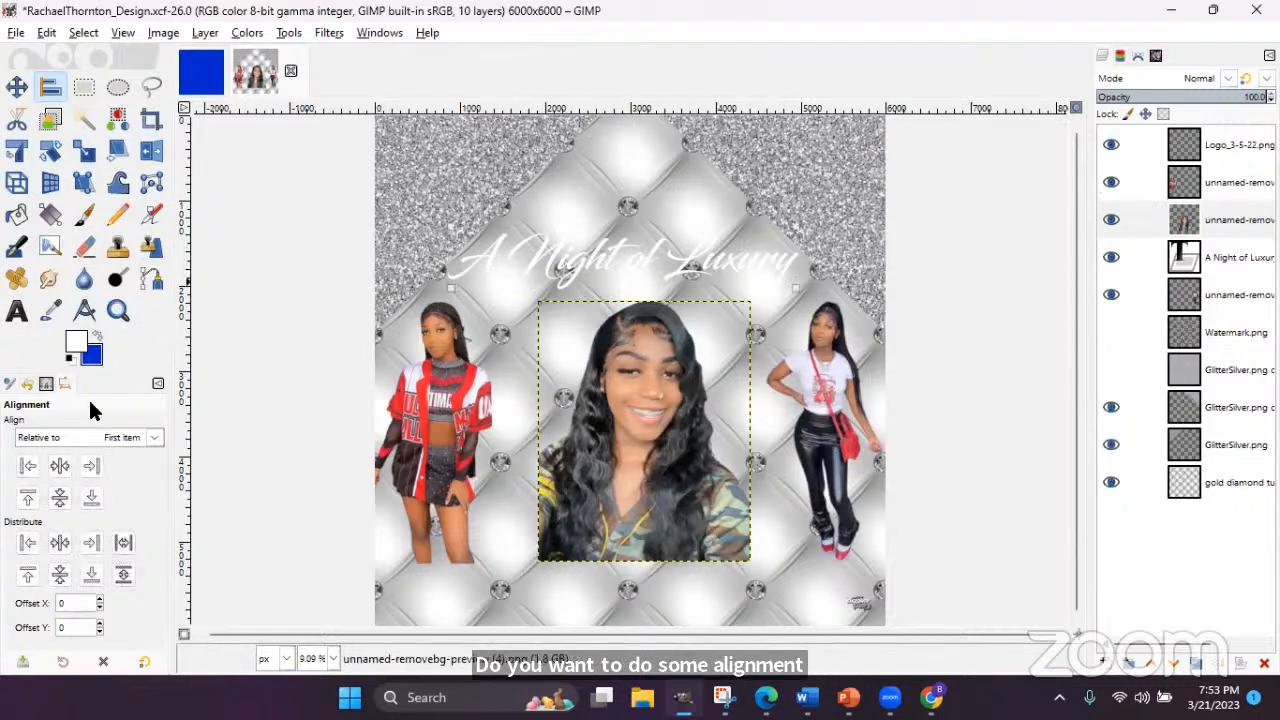
{"action": "left_click", "coordinate": [60, 466]}
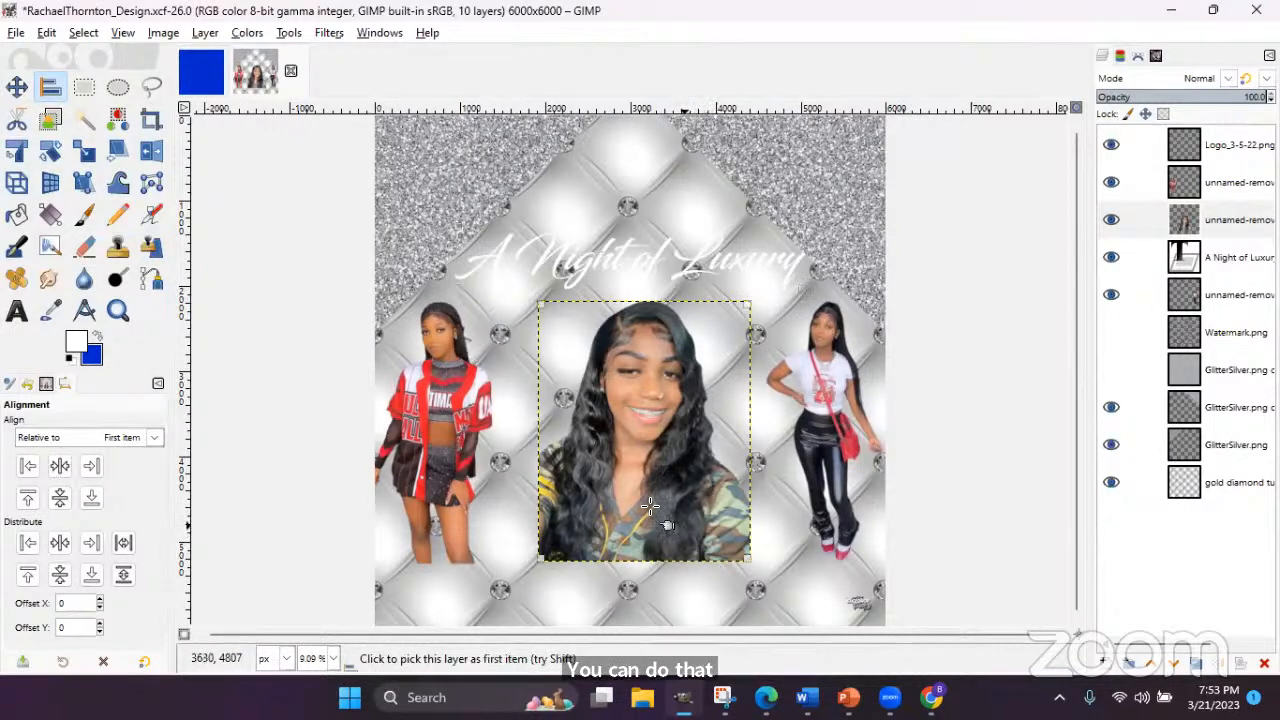
{"action": "left_click", "coordinate": [690, 538]}
{"action": "left_click", "coordinate": [62, 465]}
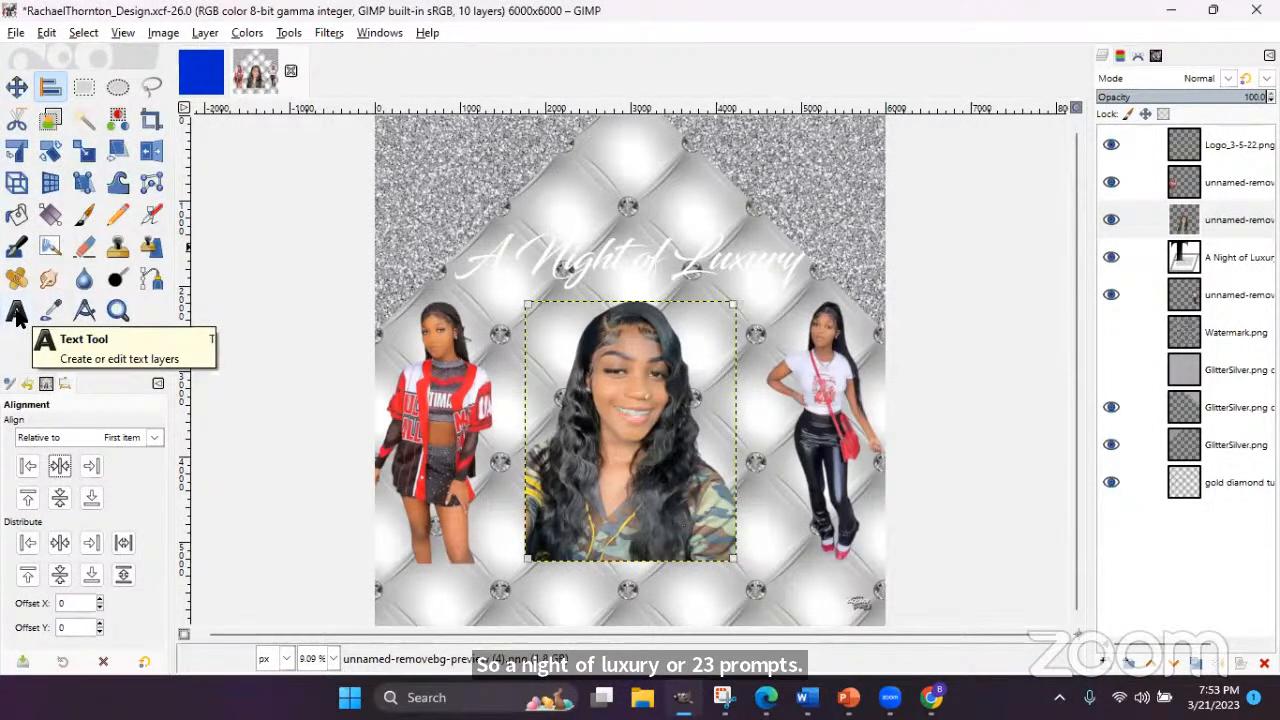
- Duplicate the 'A Night of Luxury' title layer, creating 'A Night of Luxury #1'
{"action": "left_click", "coordinate": [17, 313]}
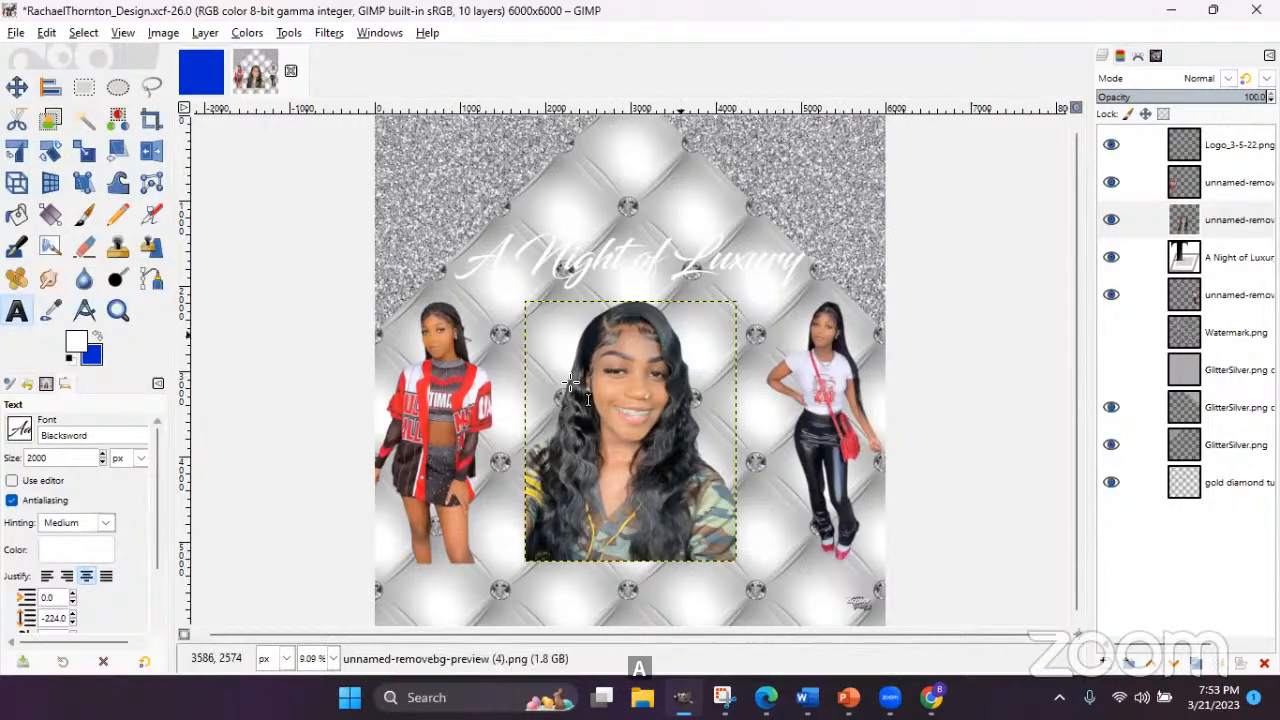
{"action": "left_click", "coordinate": [1228, 260]}
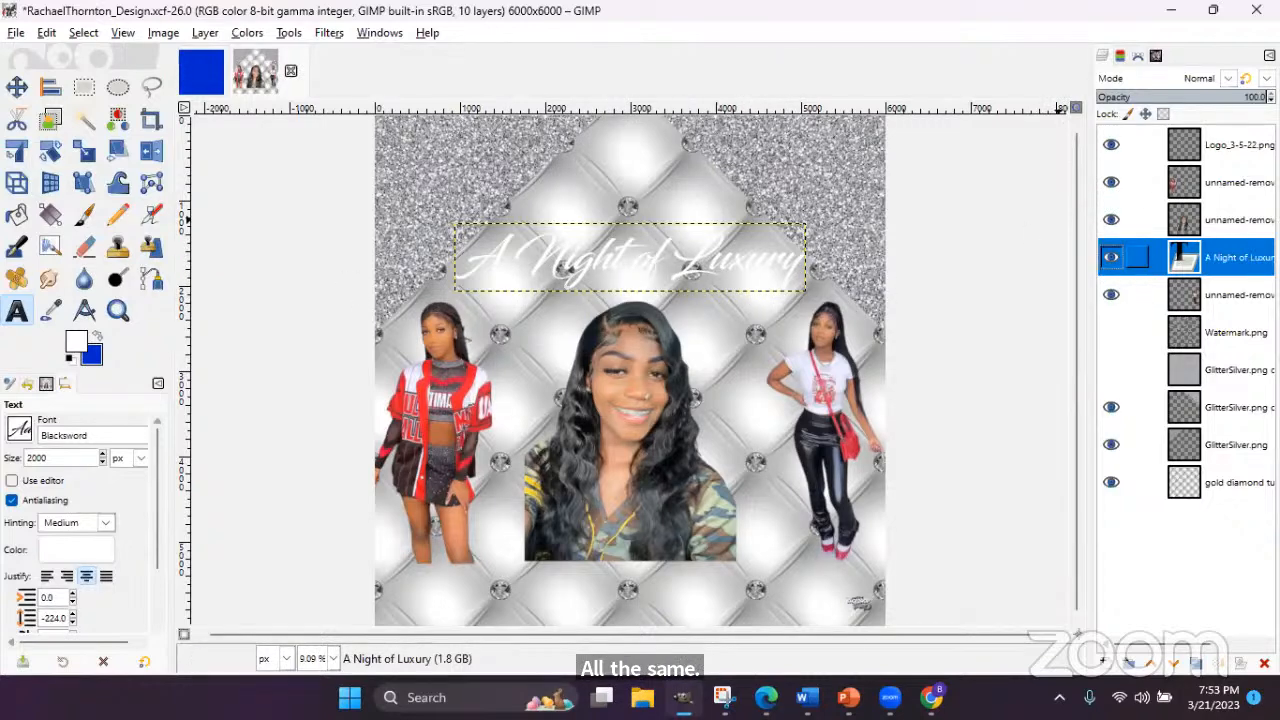
{"action": "left_click", "coordinate": [1198, 663]}
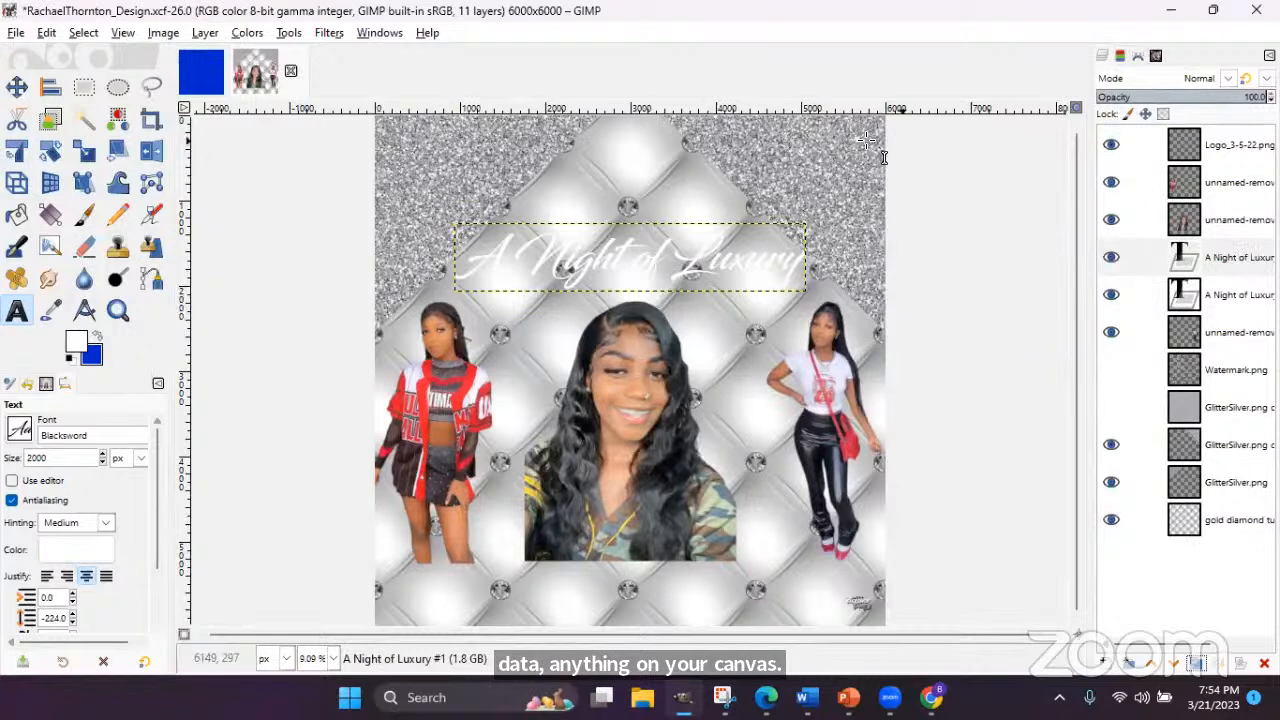
- Move the title copy near the flyer's bottom and retype it as '2023 Prom Send Off'
{"action": "left_click", "coordinate": [14, 88]}
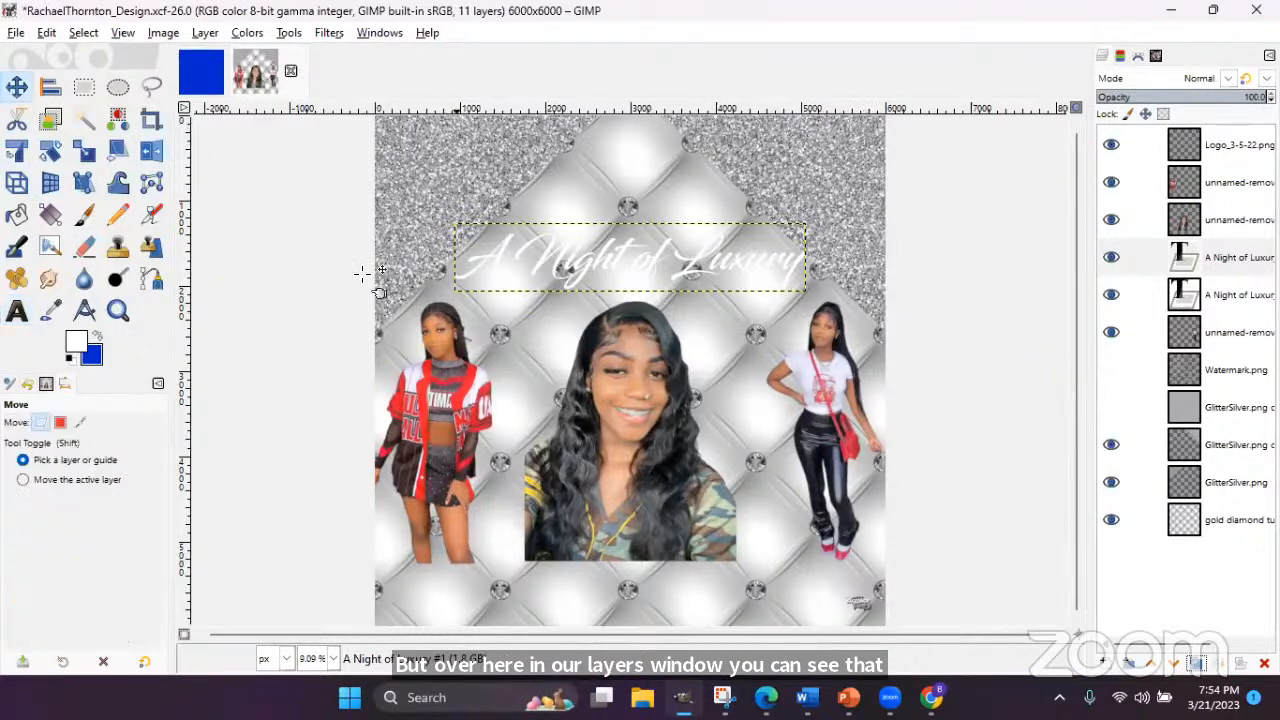
{"action": "left_click_drag", "start_coordinate": [519, 267], "coordinate": [525, 574]}
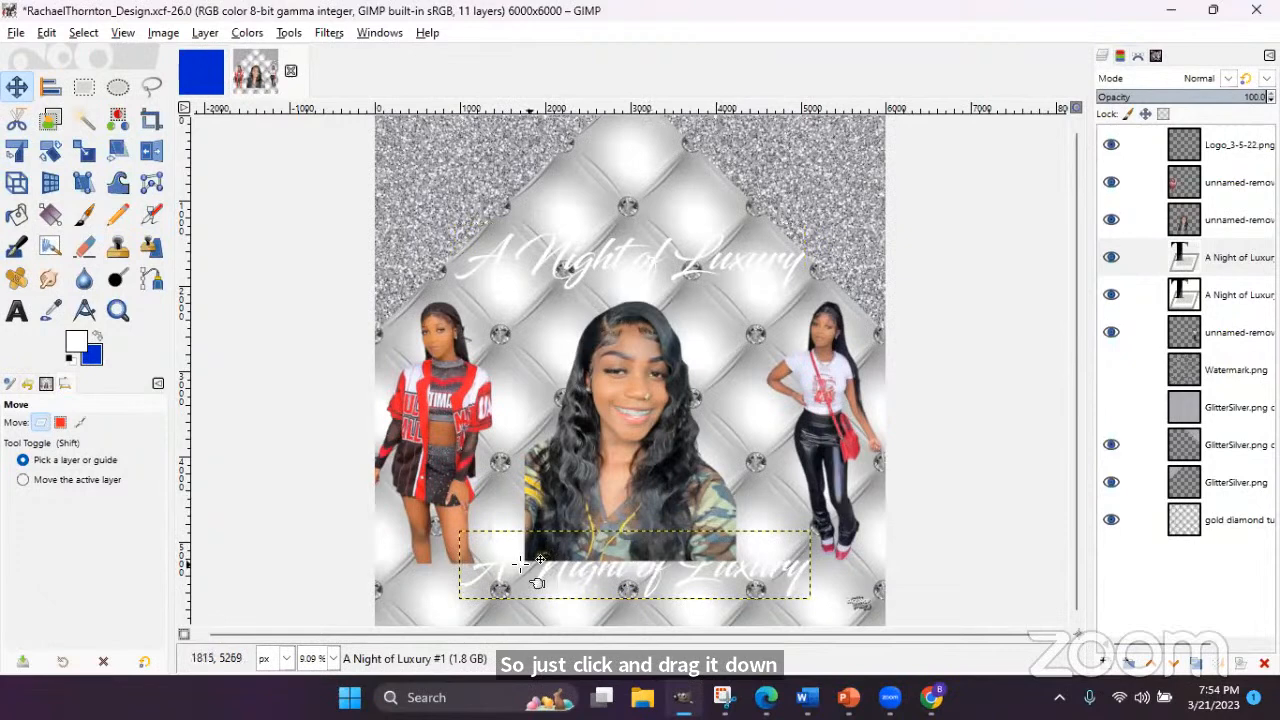
{"action": "left_click", "coordinate": [16, 316]}
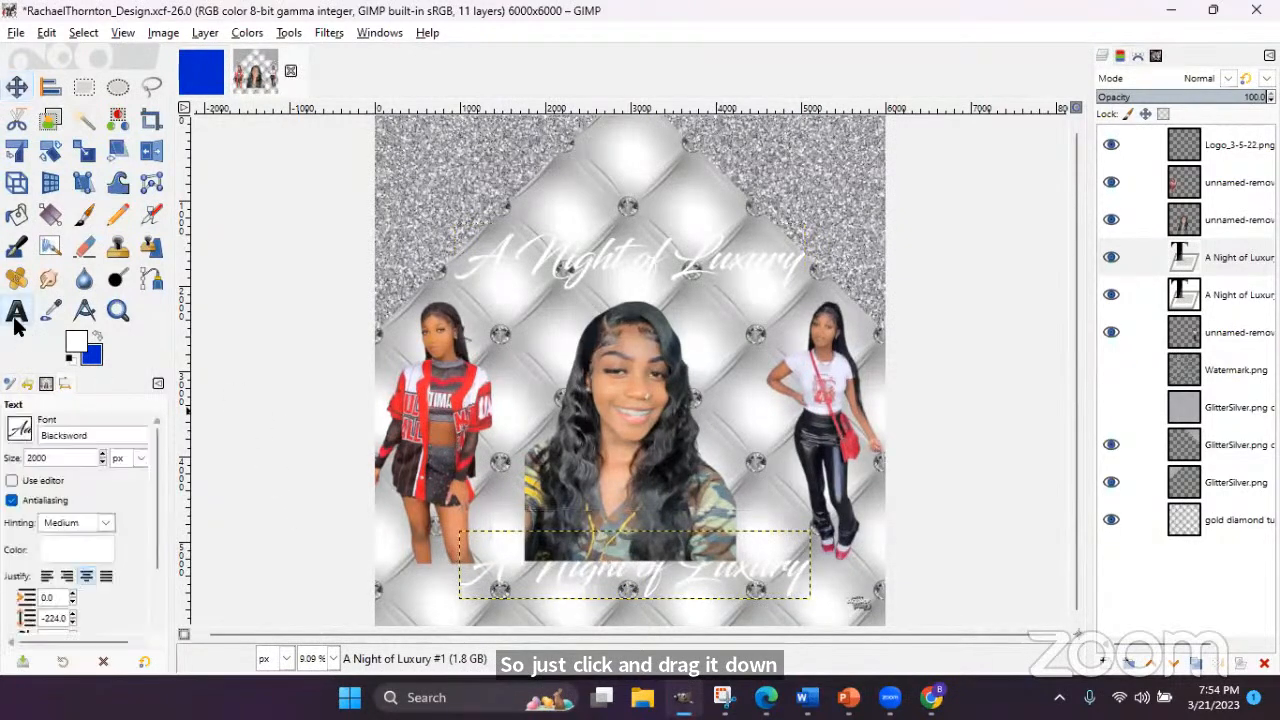
{"action": "left_click", "coordinate": [527, 557]}
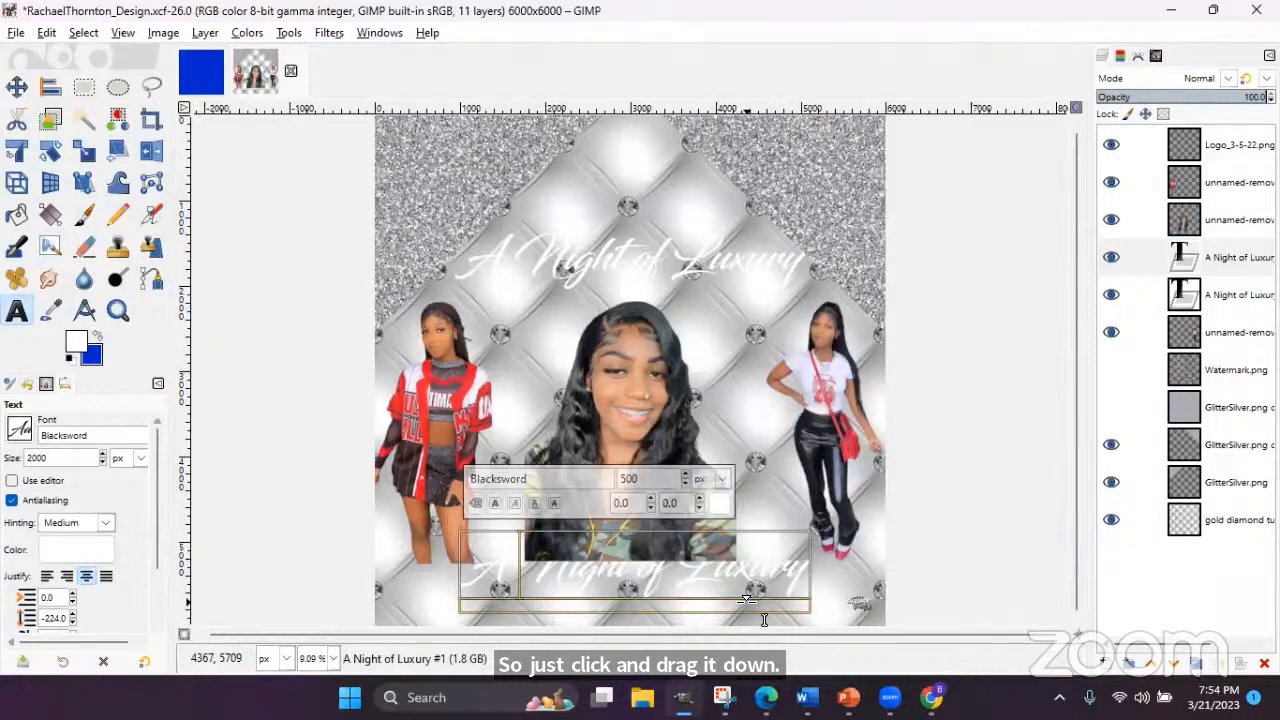
{"action": "type", "text": "202"}
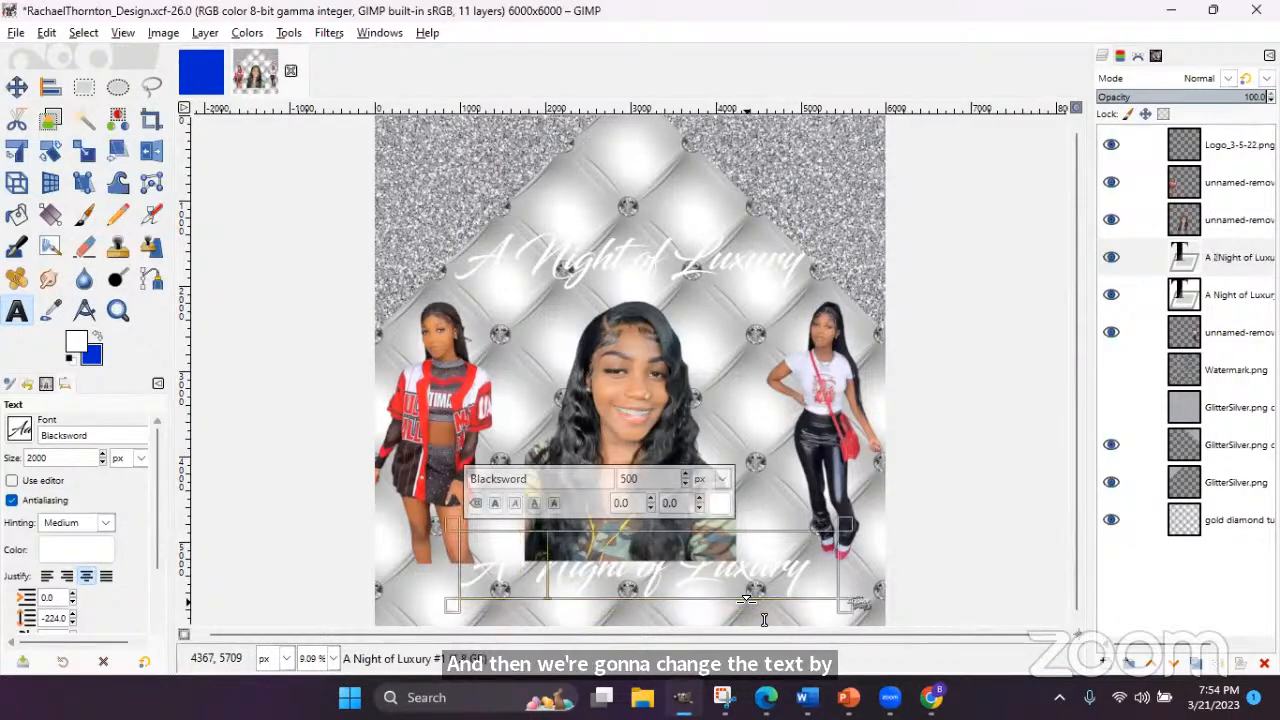
{"action": "type", "text": "3"}
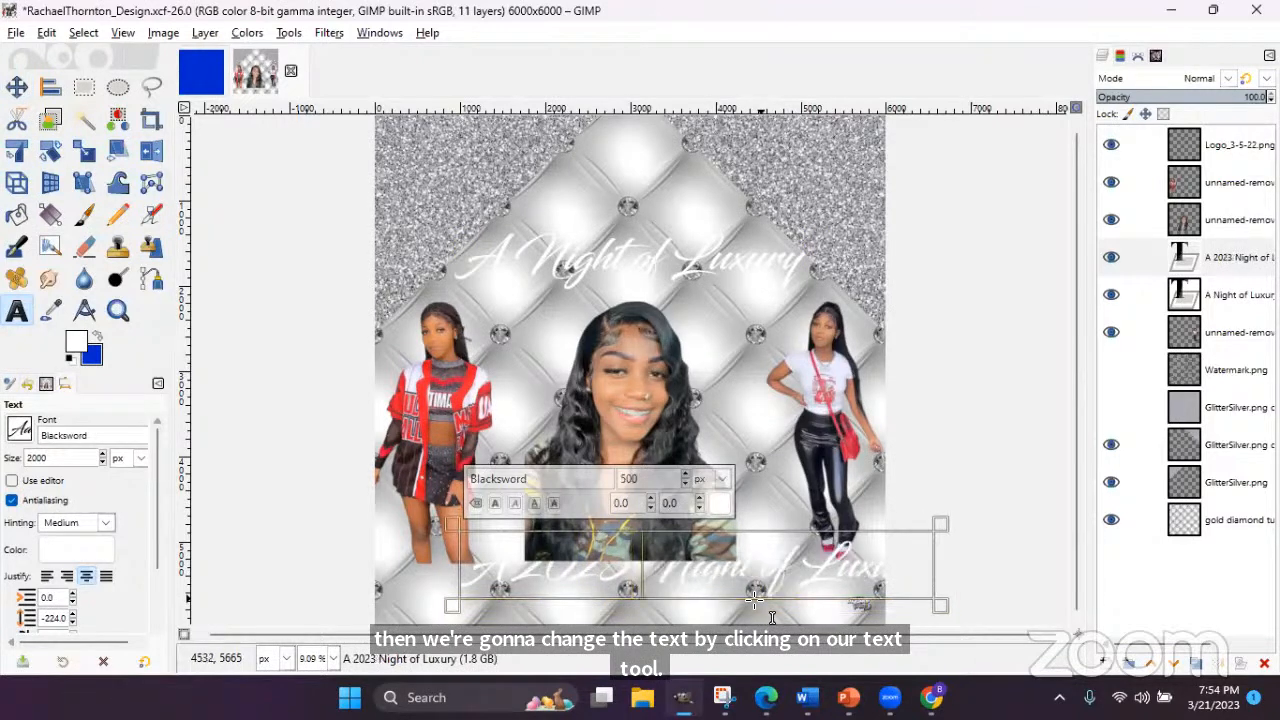
{"action": "type", "text": " Prom Send"}
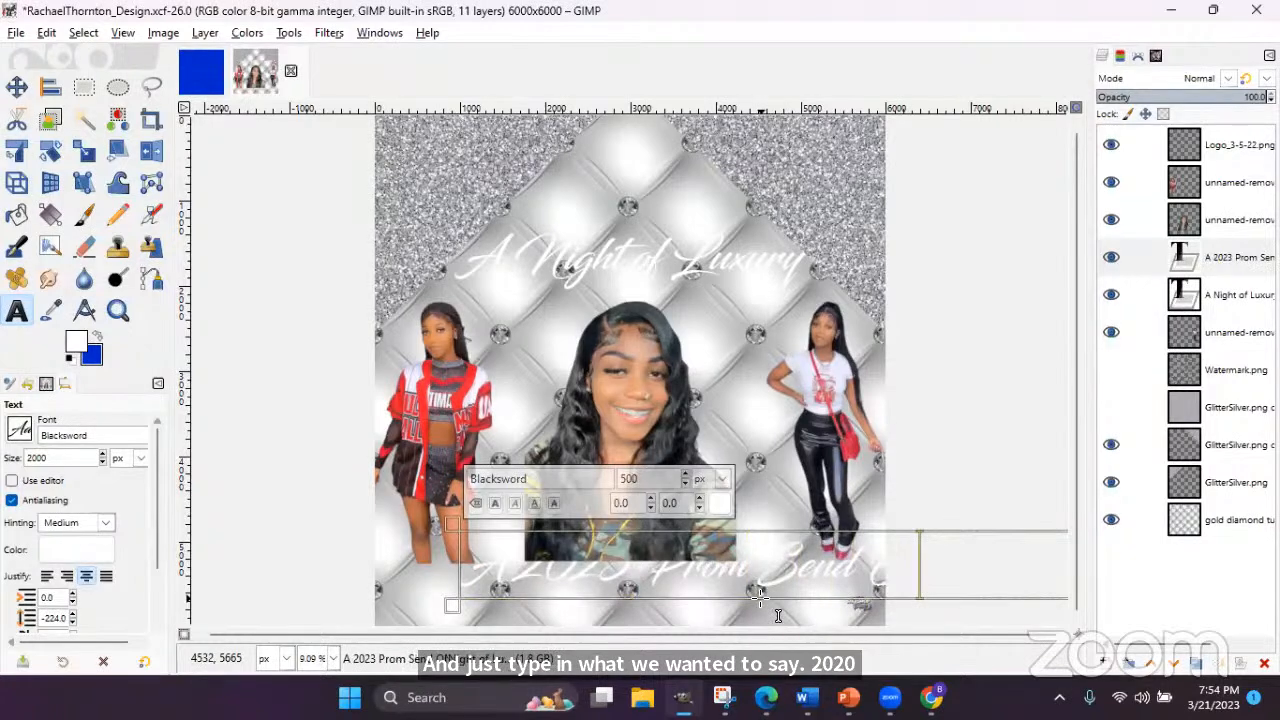
{"action": "key", "text": "BackSpace"}
{"action": "left_click", "coordinate": [509, 568]}
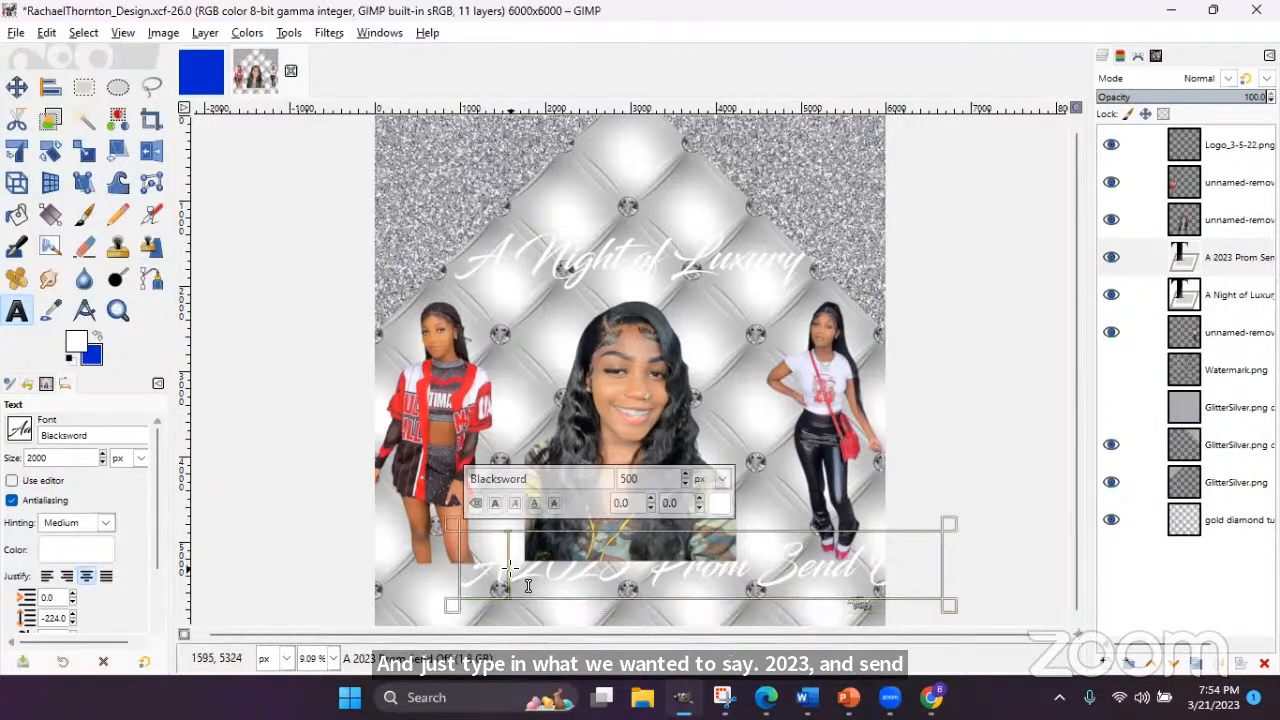
{"action": "key", "text": "BackSpace"}
{"action": "key", "text": "BackSpace"}
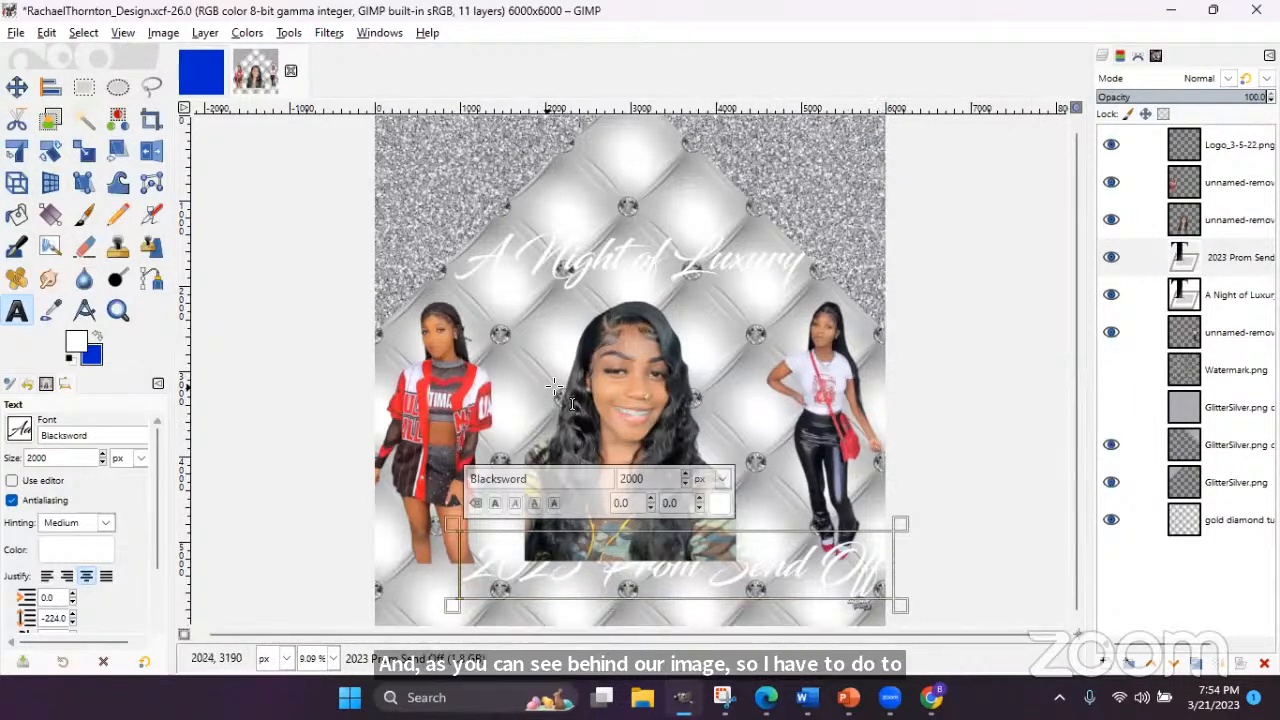
- Raise the subtitle layer to just below the logo and centre it horizontally
{"action": "left_click", "coordinate": [1228, 257]}
{"action": "left_click_drag", "start_coordinate": [1228, 257], "coordinate": [1210, 172]}
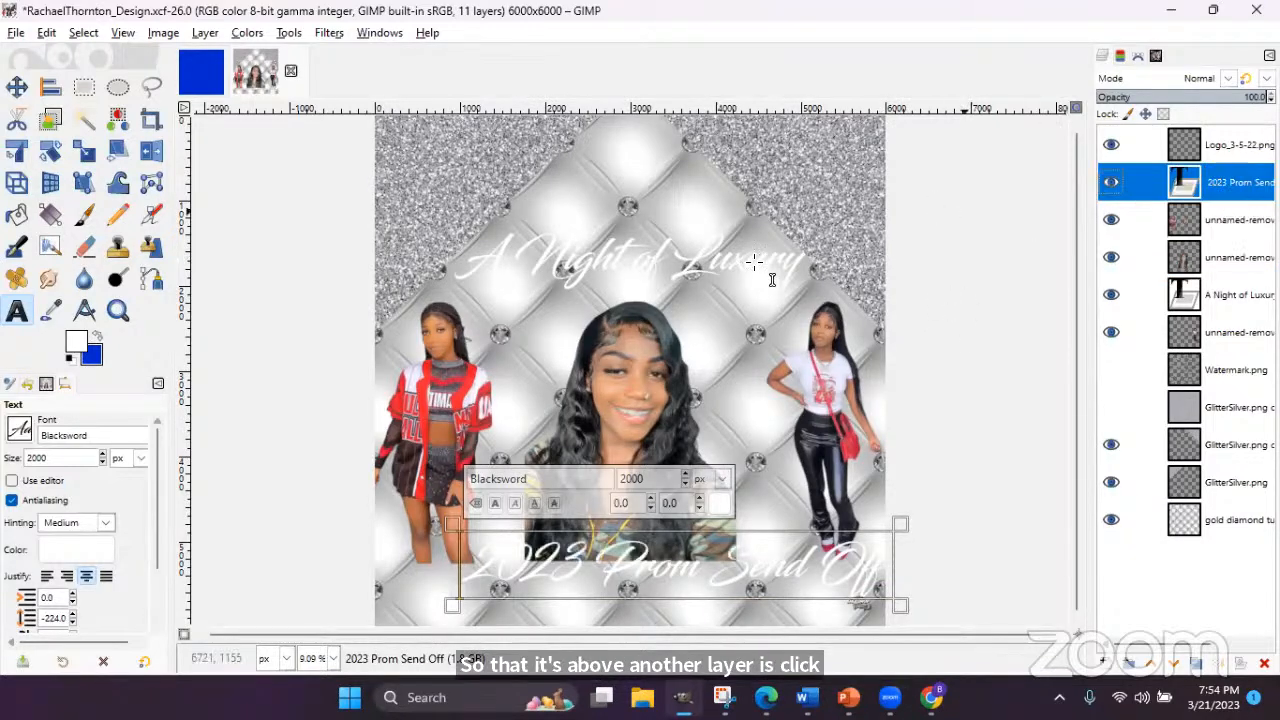
{"action": "left_click", "coordinate": [50, 88]}
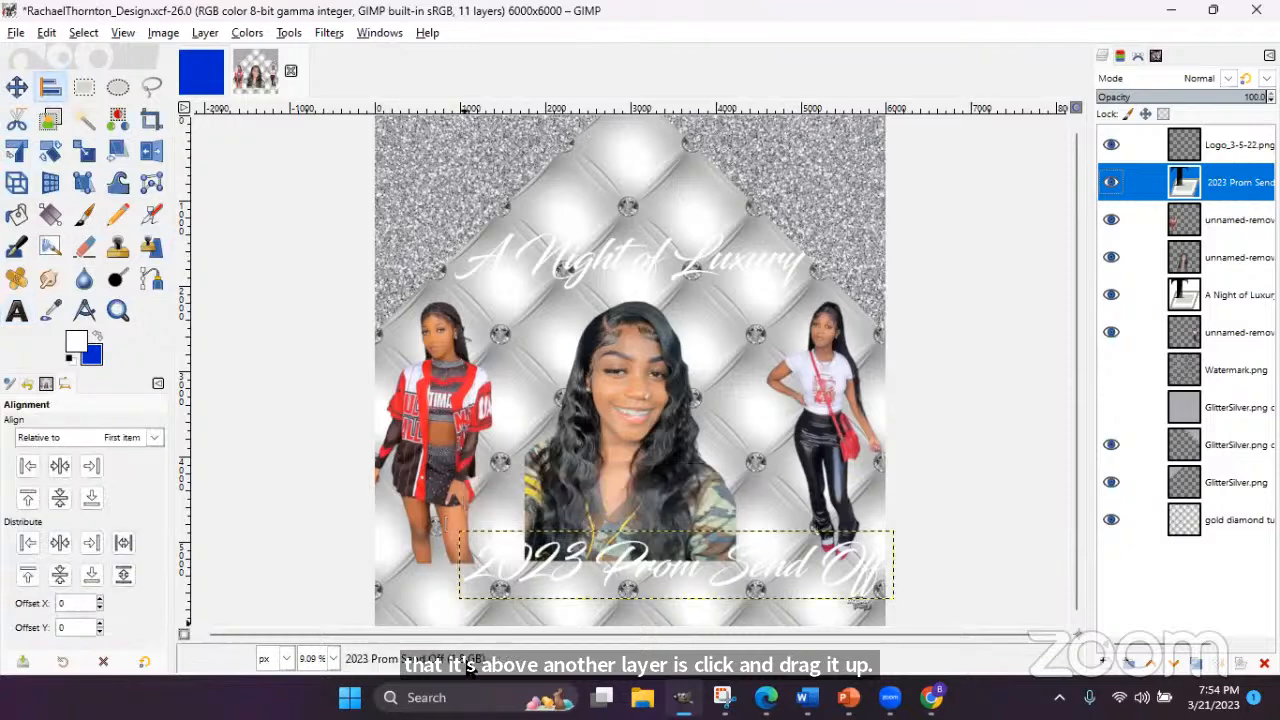
{"action": "left_click", "coordinate": [443, 550]}
{"action": "left_click", "coordinate": [59, 465]}
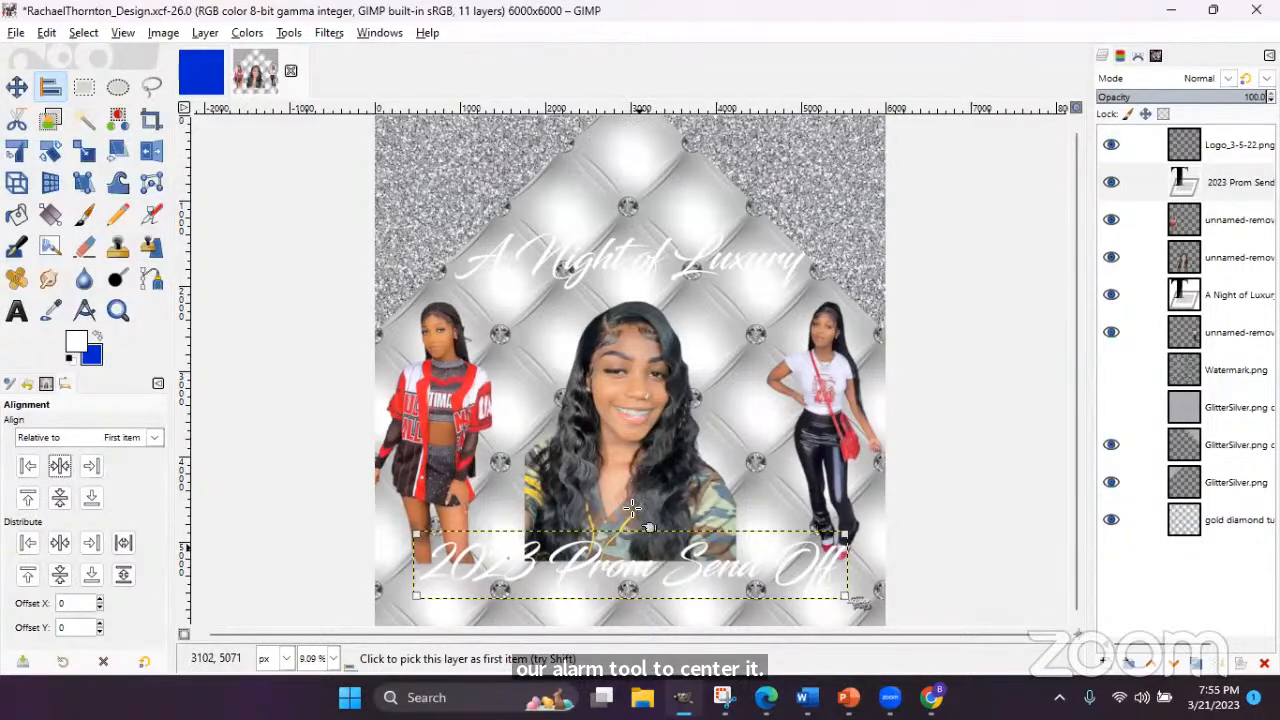
- Nudge the centre portrait slightly up, then select the glitter copy layer
{"action": "left_click", "coordinate": [16, 87]}
{"action": "left_click_drag", "start_coordinate": [634, 416], "coordinate": [634, 400]}
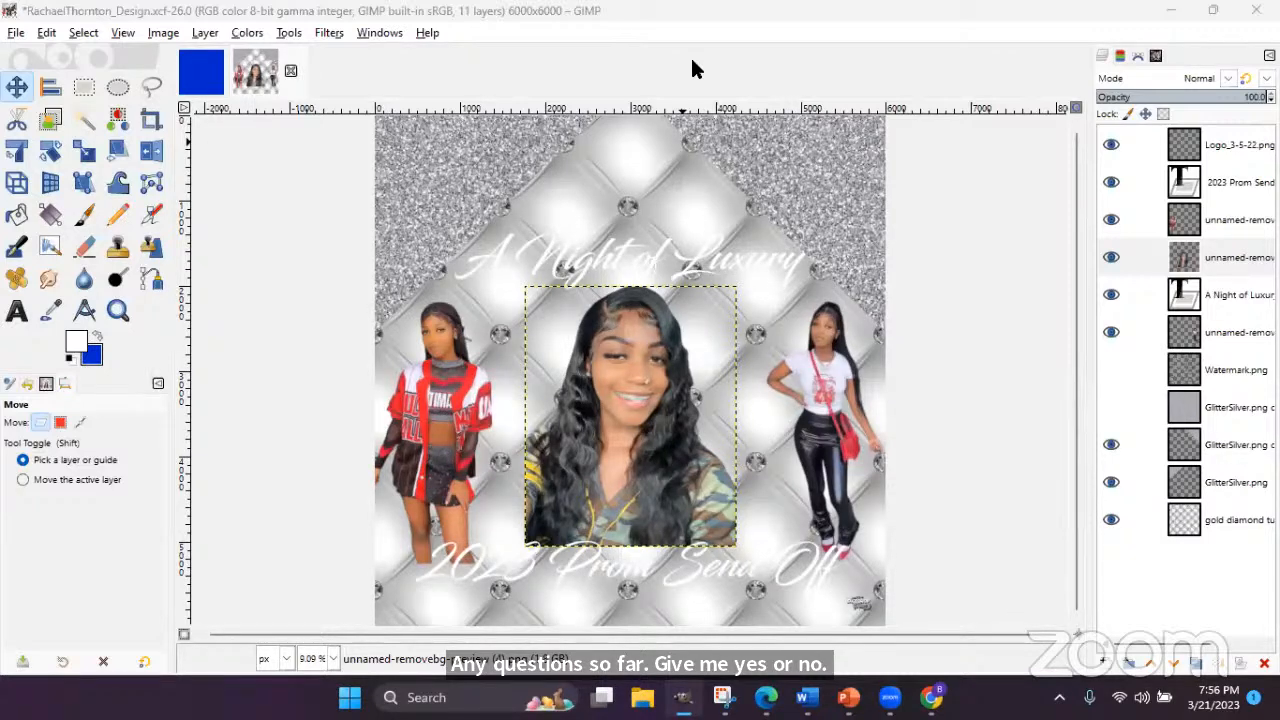
{"action": "left_click", "coordinate": [489, 276]}
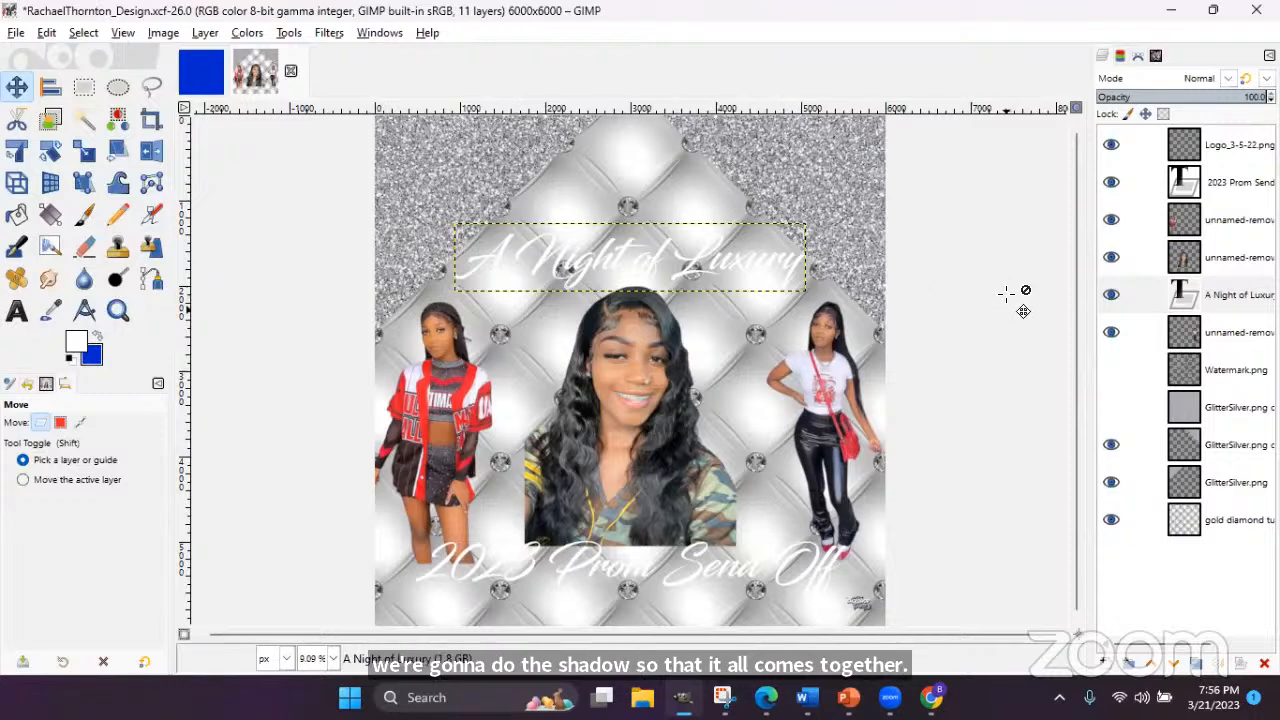
{"action": "left_click", "coordinate": [1235, 412]}
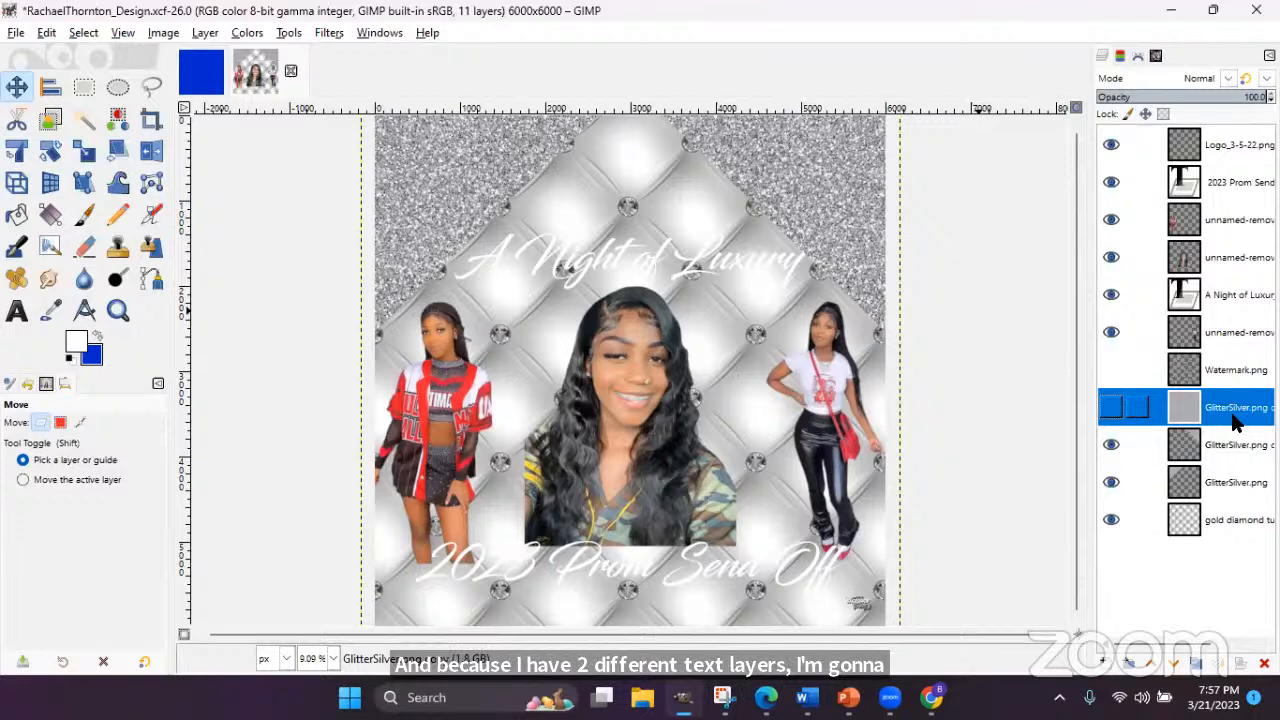
- Duplicate the GlitterSilver glitter layer and place one hidden copy above each of the two text layers
{"action": "left_click", "coordinate": [1196, 665]}
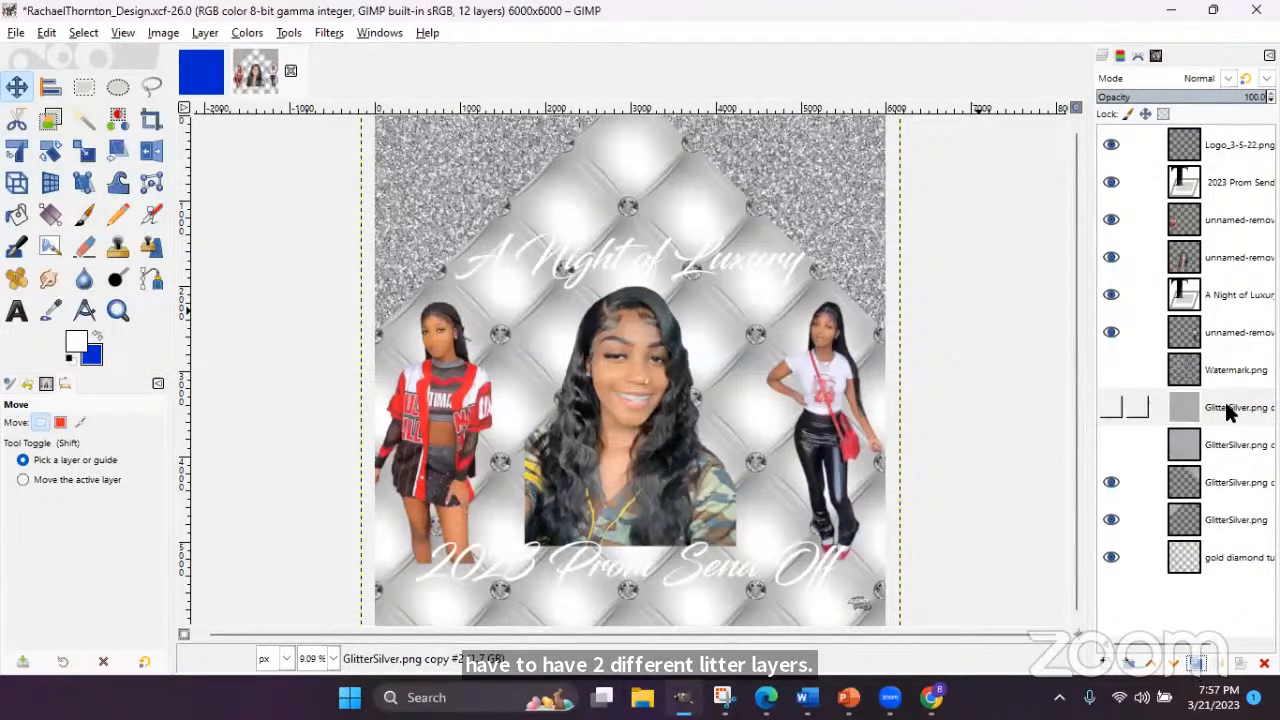
{"action": "left_click_drag", "start_coordinate": [1228, 413], "coordinate": [1215, 182]}
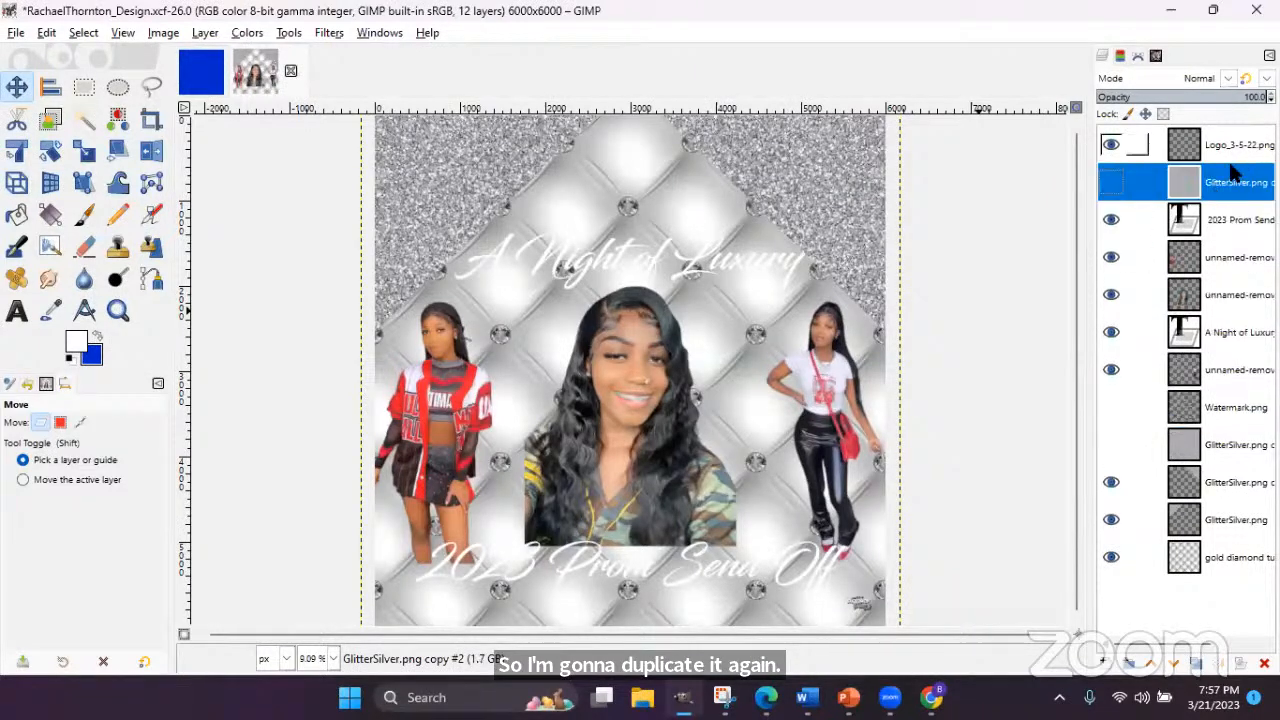
{"action": "left_click_drag", "start_coordinate": [1230, 446], "coordinate": [1222, 332]}
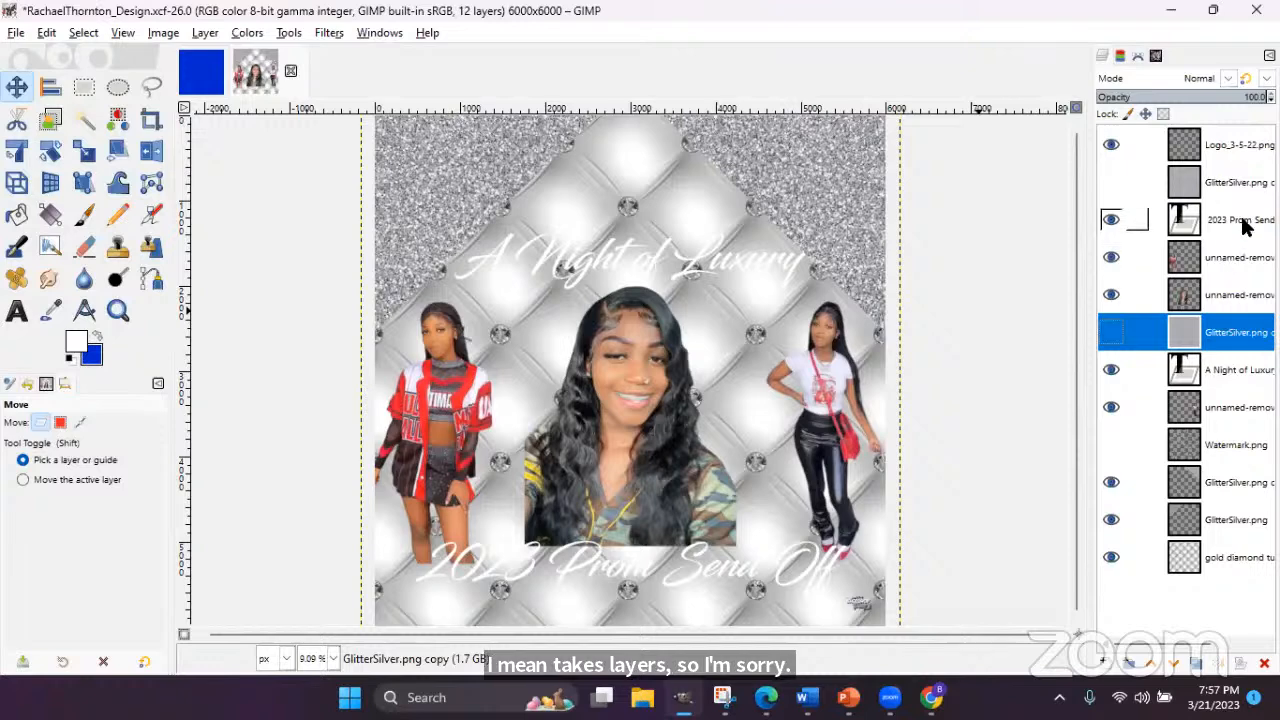
{"action": "left_click", "coordinate": [1231, 369]}
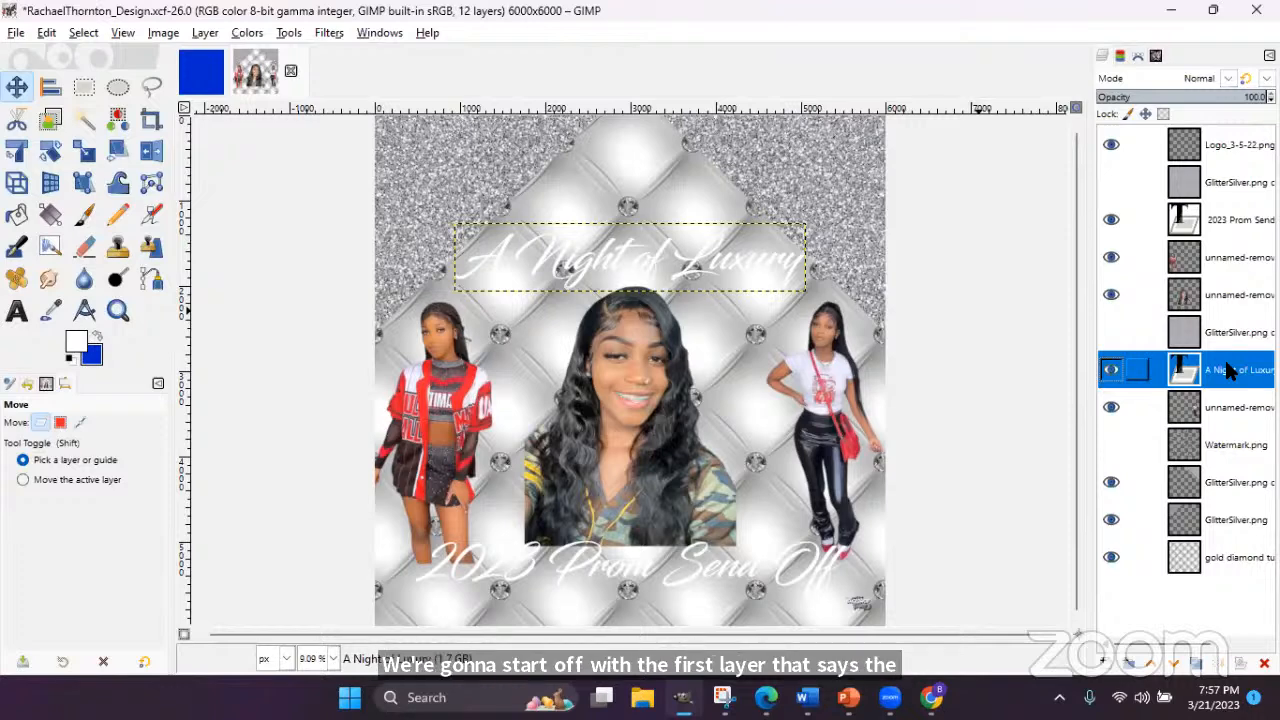
- Select the 'A Night of Luxury' letter shapes, then show and select the glitter copy above the title
{"action": "right_click", "coordinate": [1230, 371]}
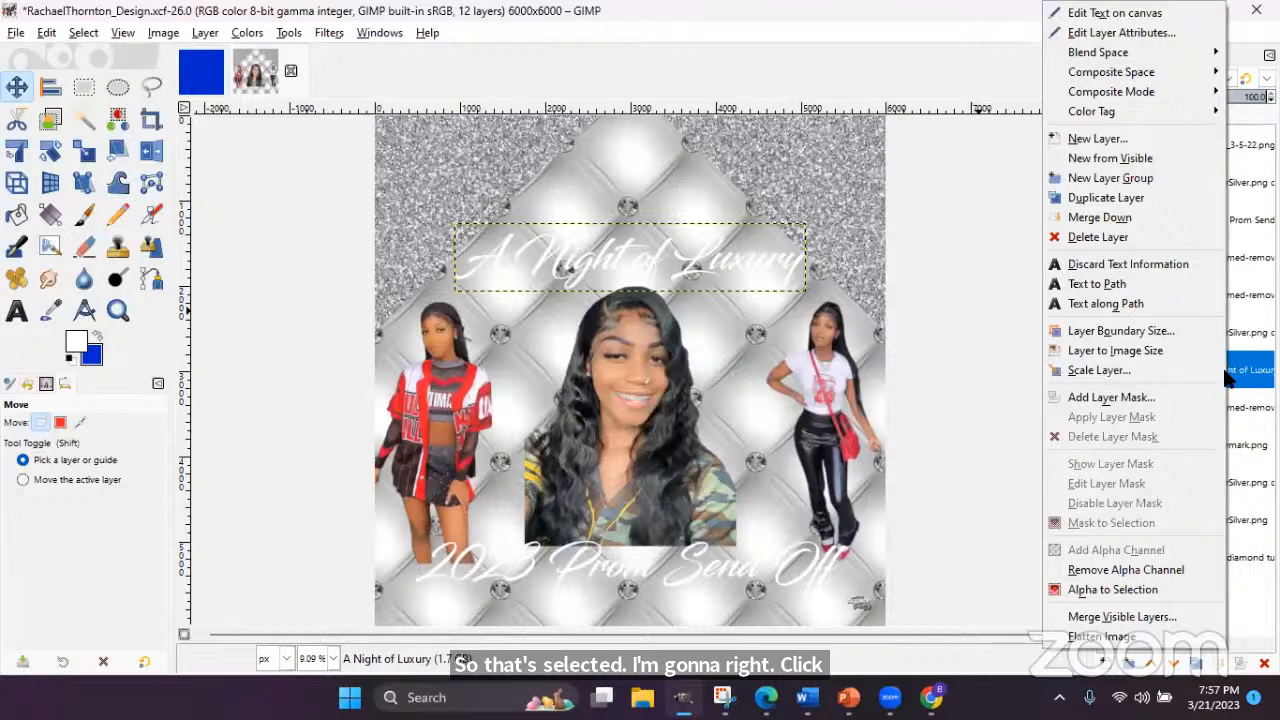
{"action": "left_click", "coordinate": [1113, 590]}
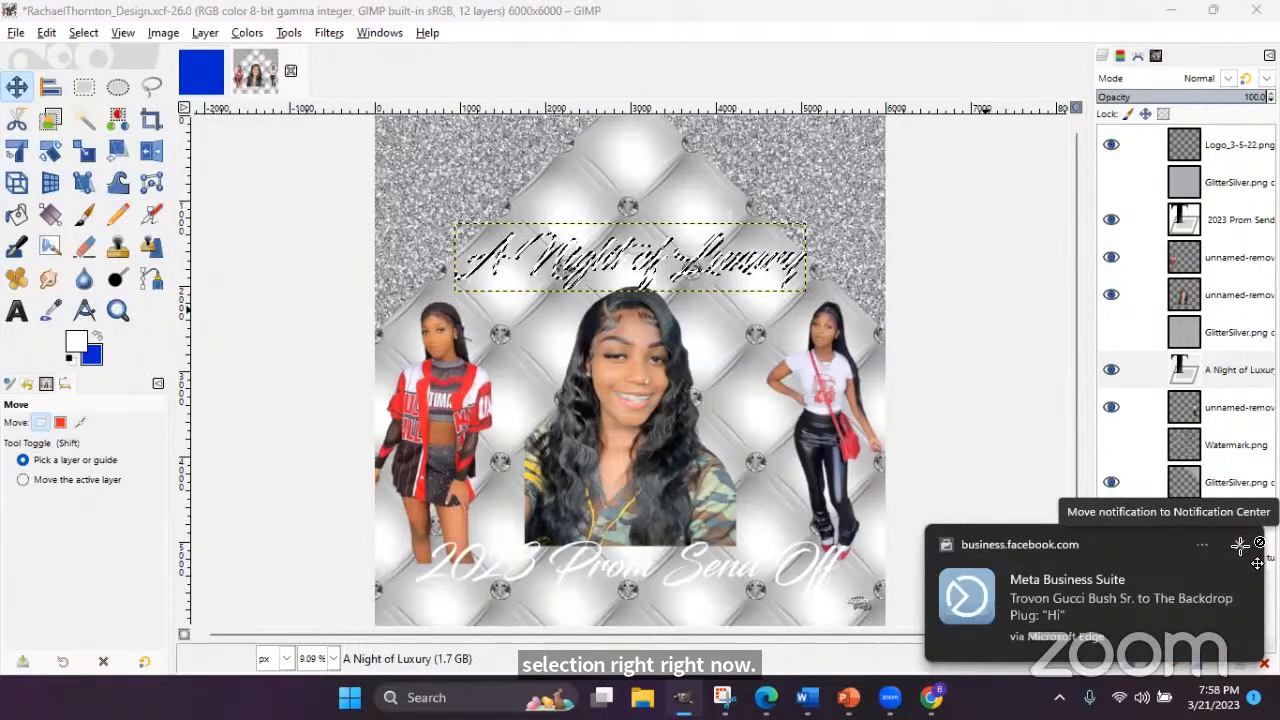
{"action": "left_click", "coordinate": [1259, 543]}
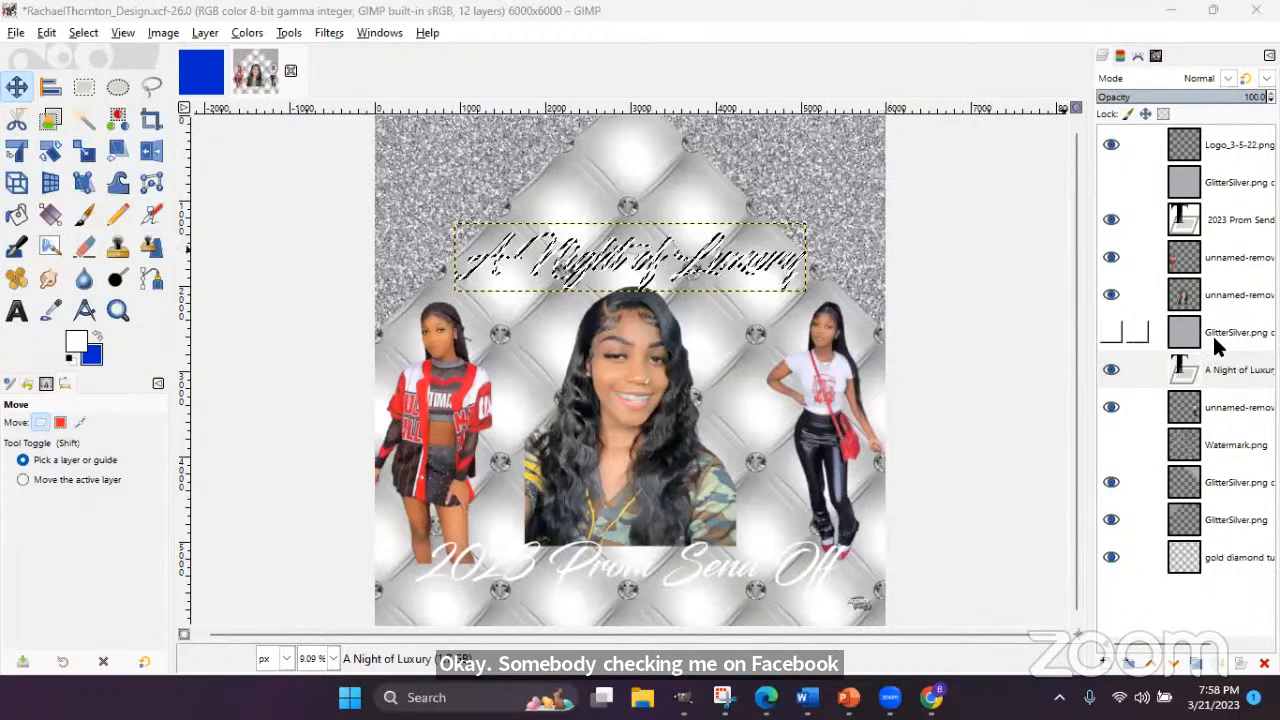
{"action": "left_click", "coordinate": [1108, 340]}
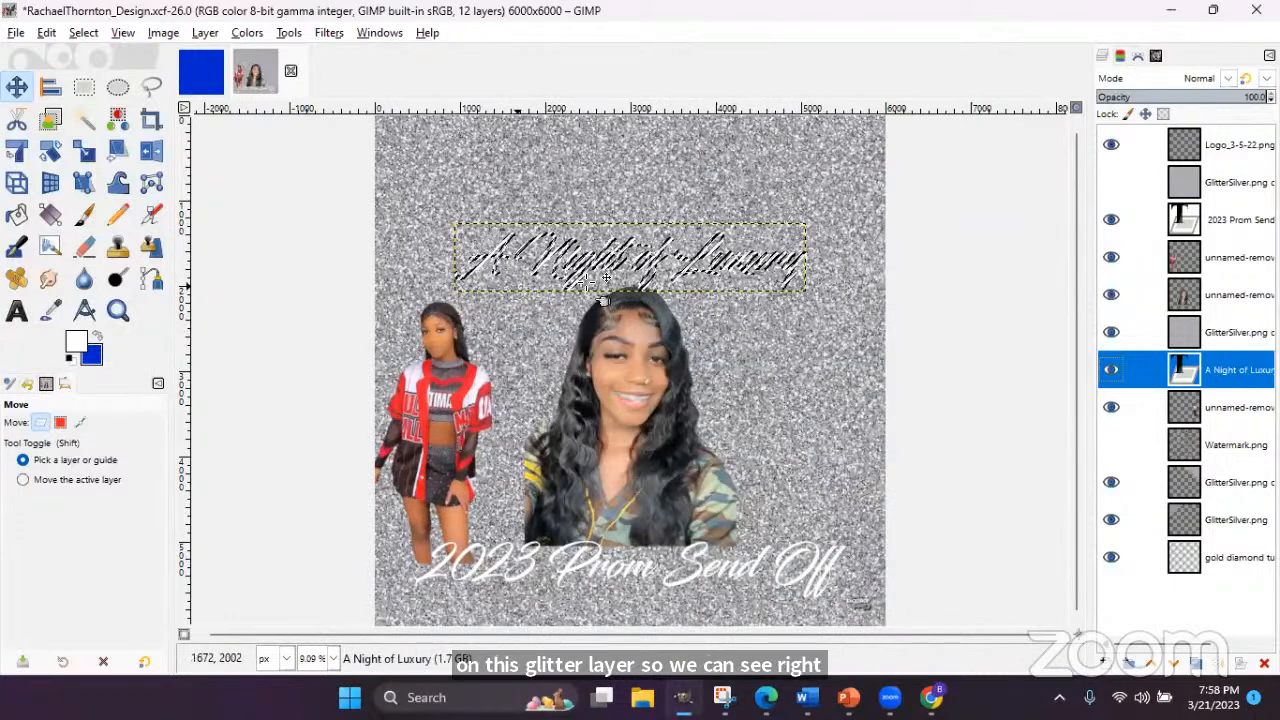
{"action": "left_click", "coordinate": [1224, 333]}
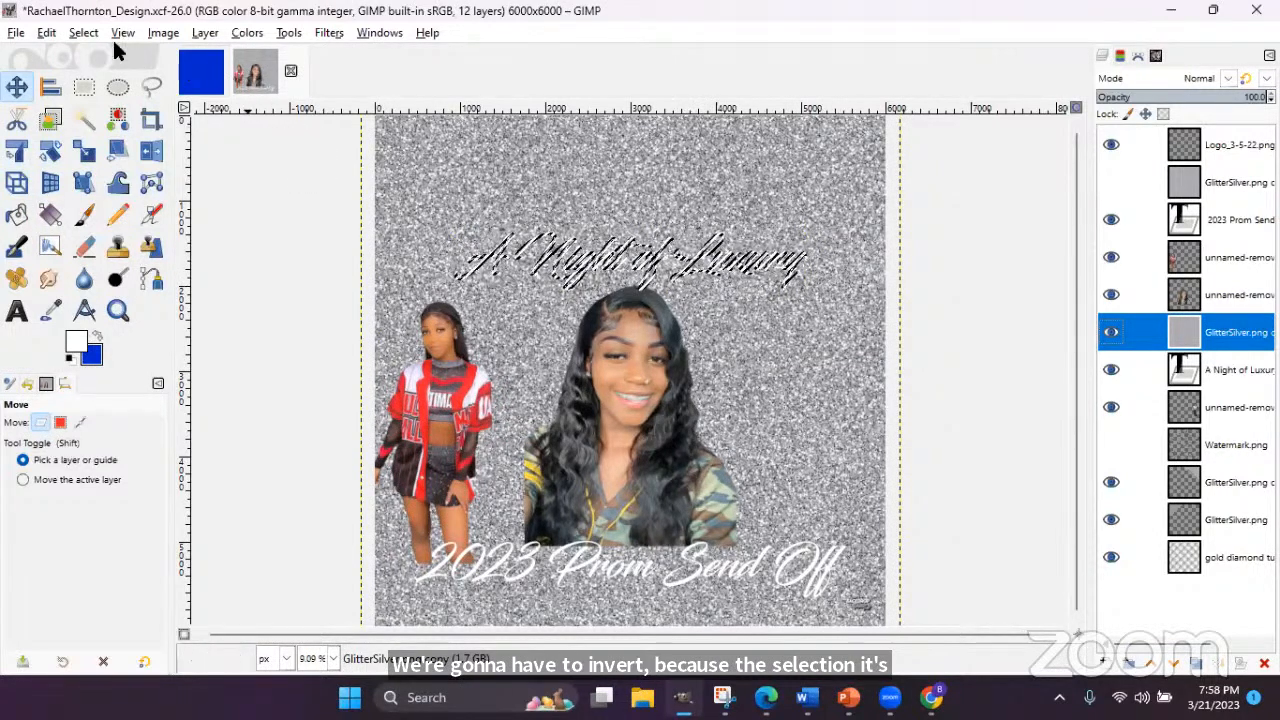
- Invert the selection, clear the glitter outside the title letters, and deselect
{"action": "left_click", "coordinate": [78, 36]}
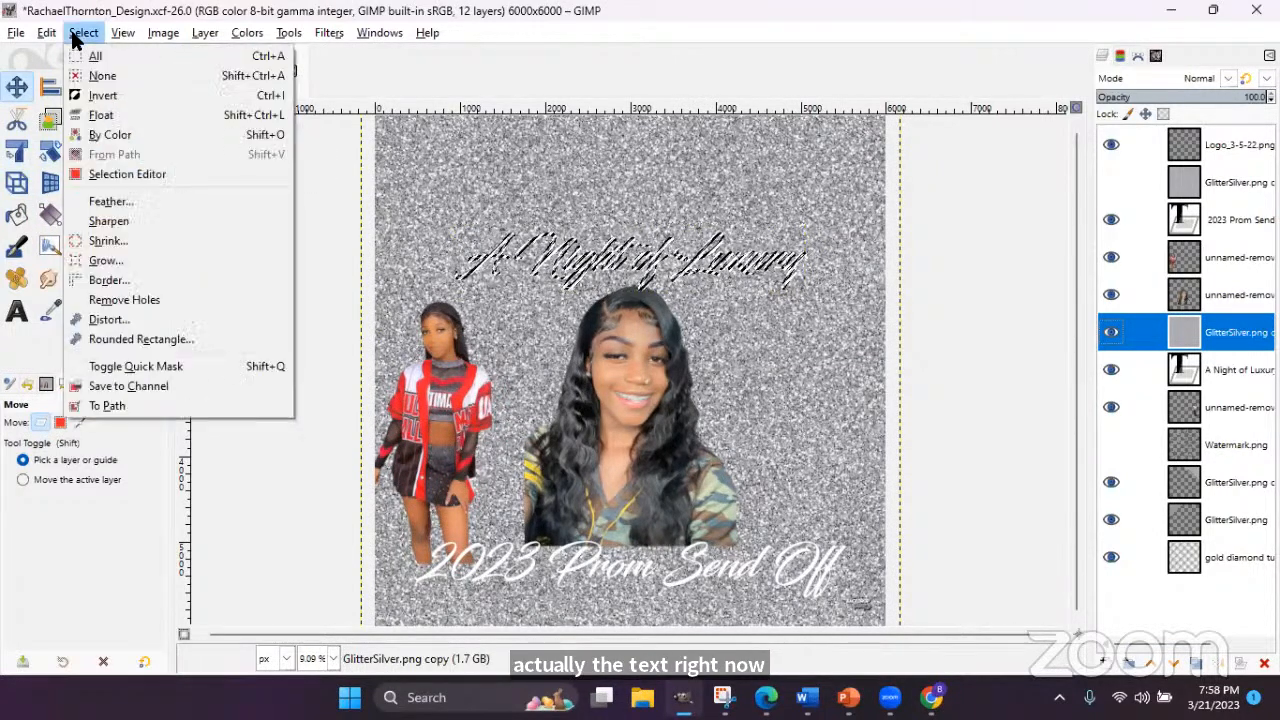
{"action": "left_click", "coordinate": [95, 94]}
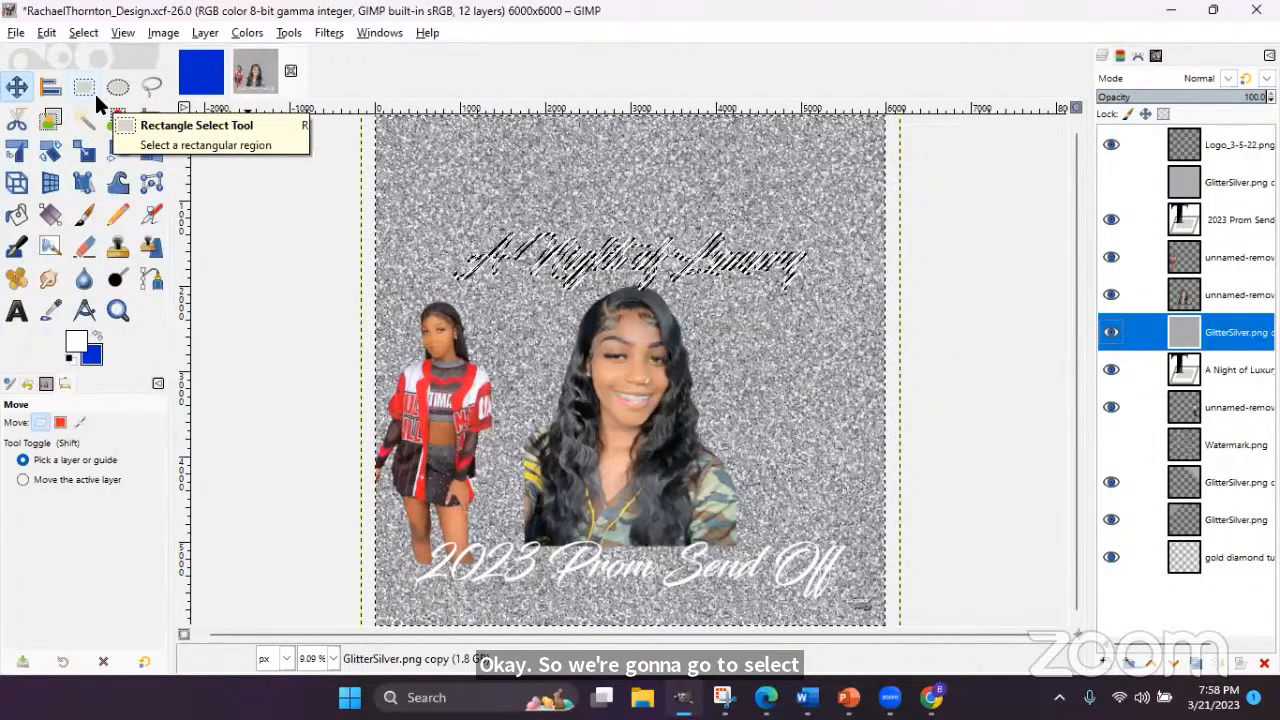
{"action": "left_click", "coordinate": [50, 32]}
{"action": "left_click", "coordinate": [103, 305]}
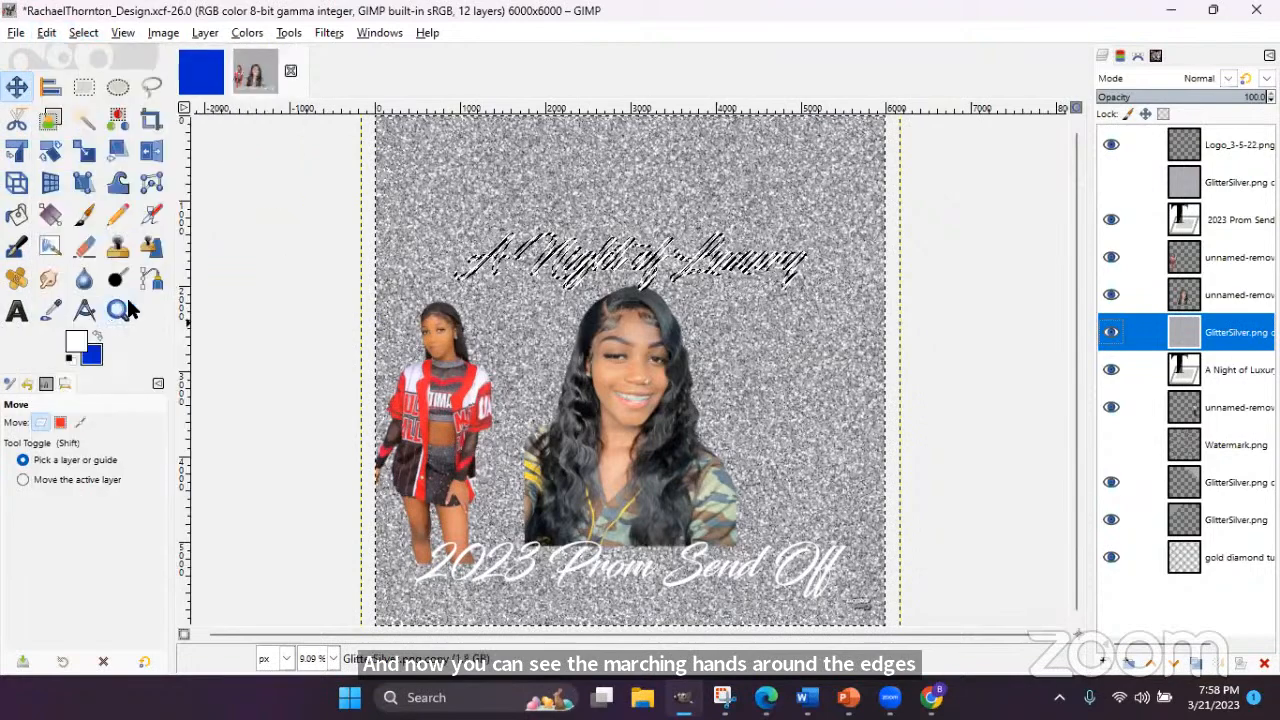
{"action": "left_click", "coordinate": [83, 32]}
{"action": "left_click", "coordinate": [95, 70]}
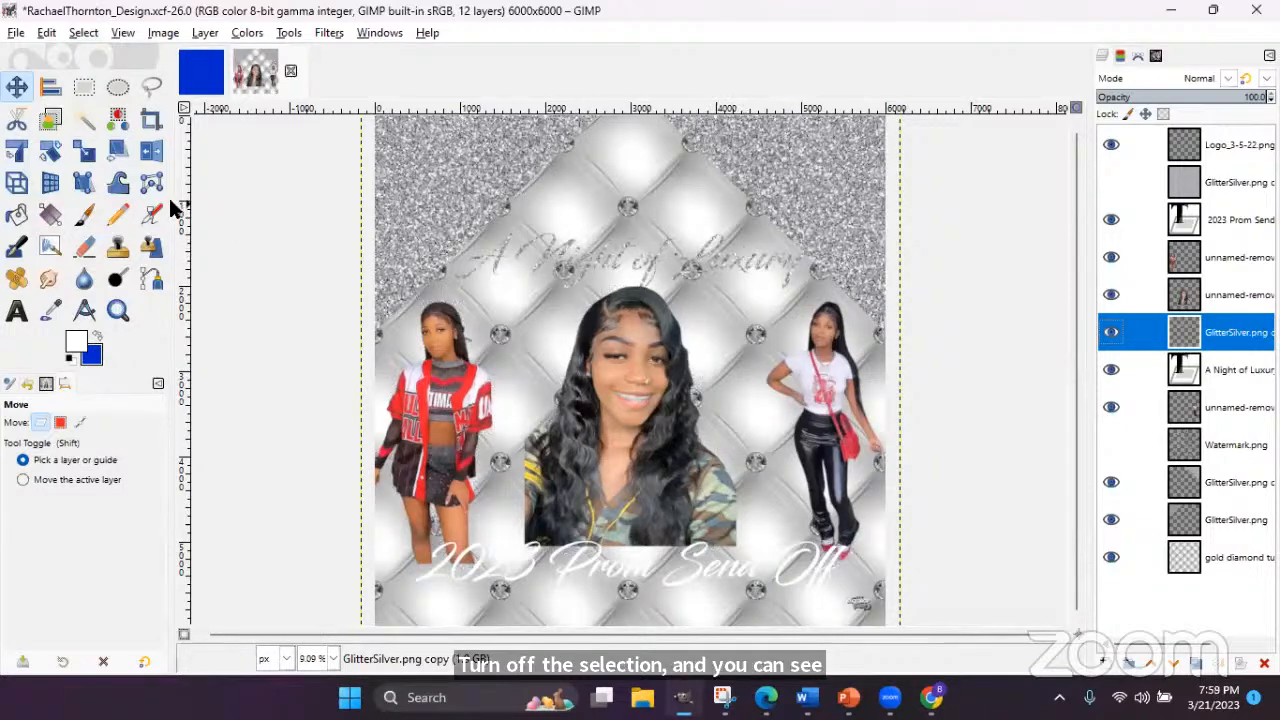
- After Crop to Content fails, crop the title's glitter layer to a 4598×1177 band with the Crop tool
{"action": "left_click", "coordinate": [203, 34]}
{"action": "left_click", "coordinate": [298, 347]}
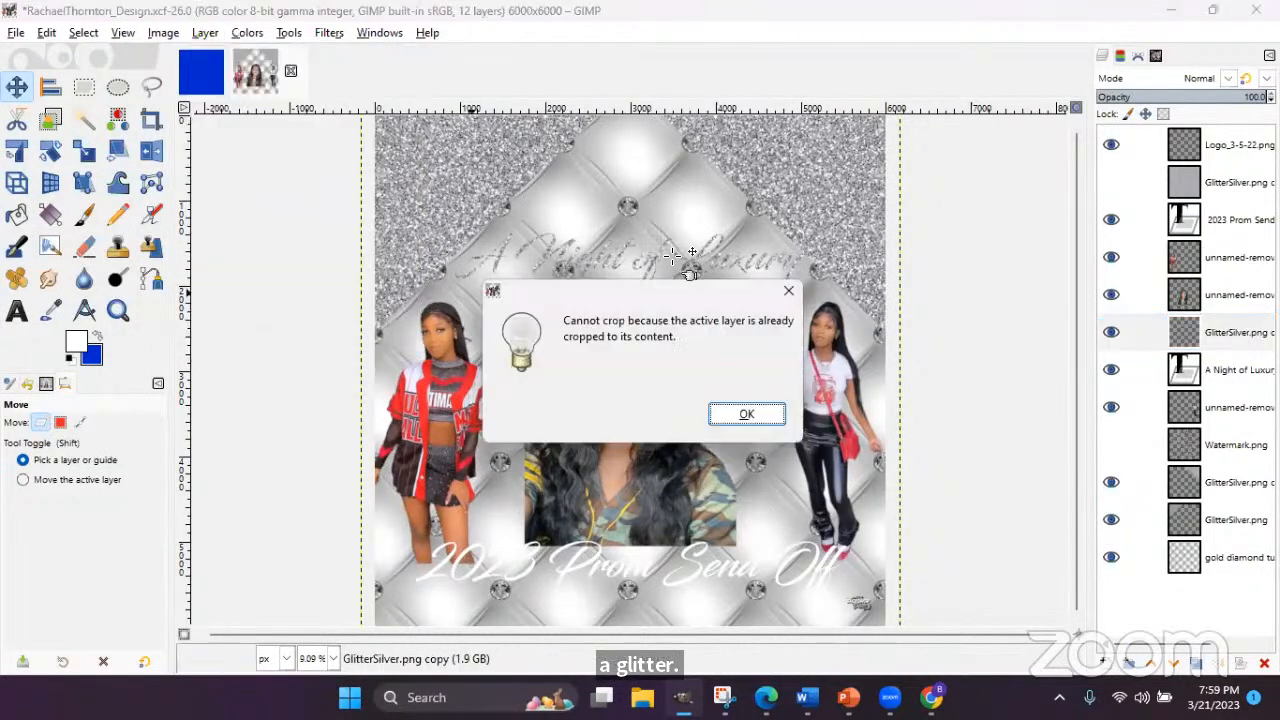
{"action": "left_click", "coordinate": [745, 413]}
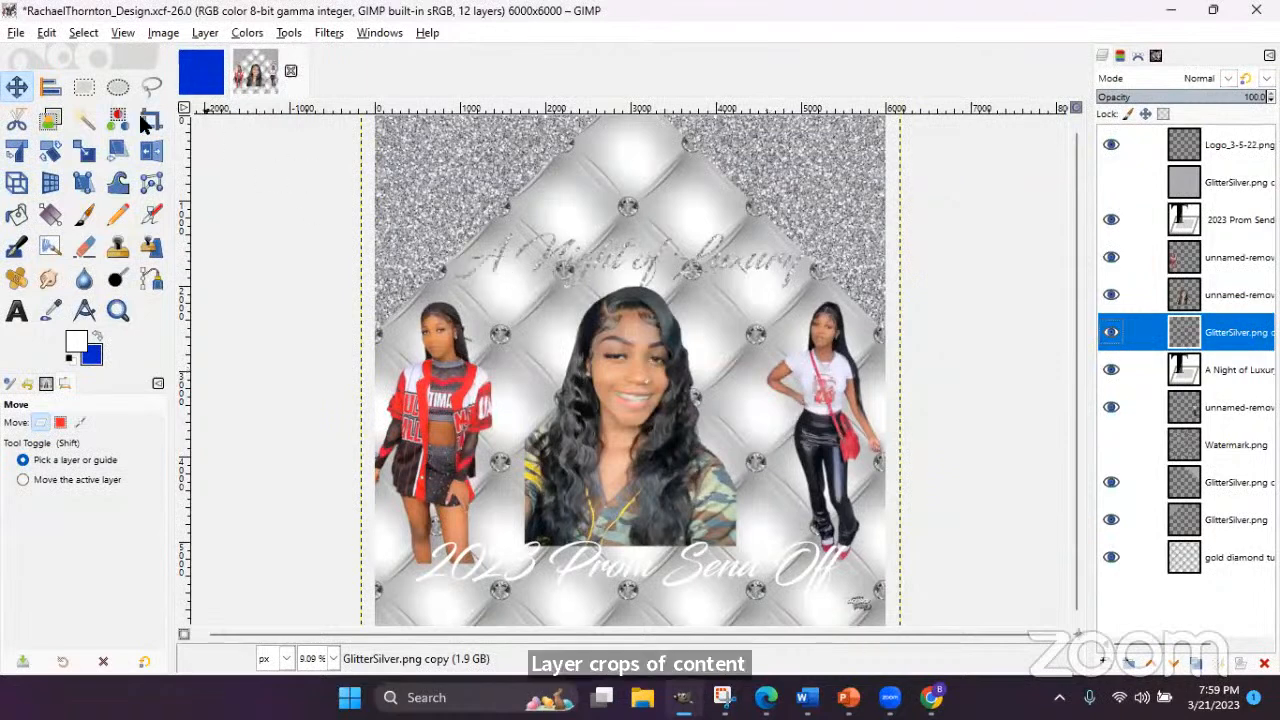
{"action": "left_click", "coordinate": [147, 121]}
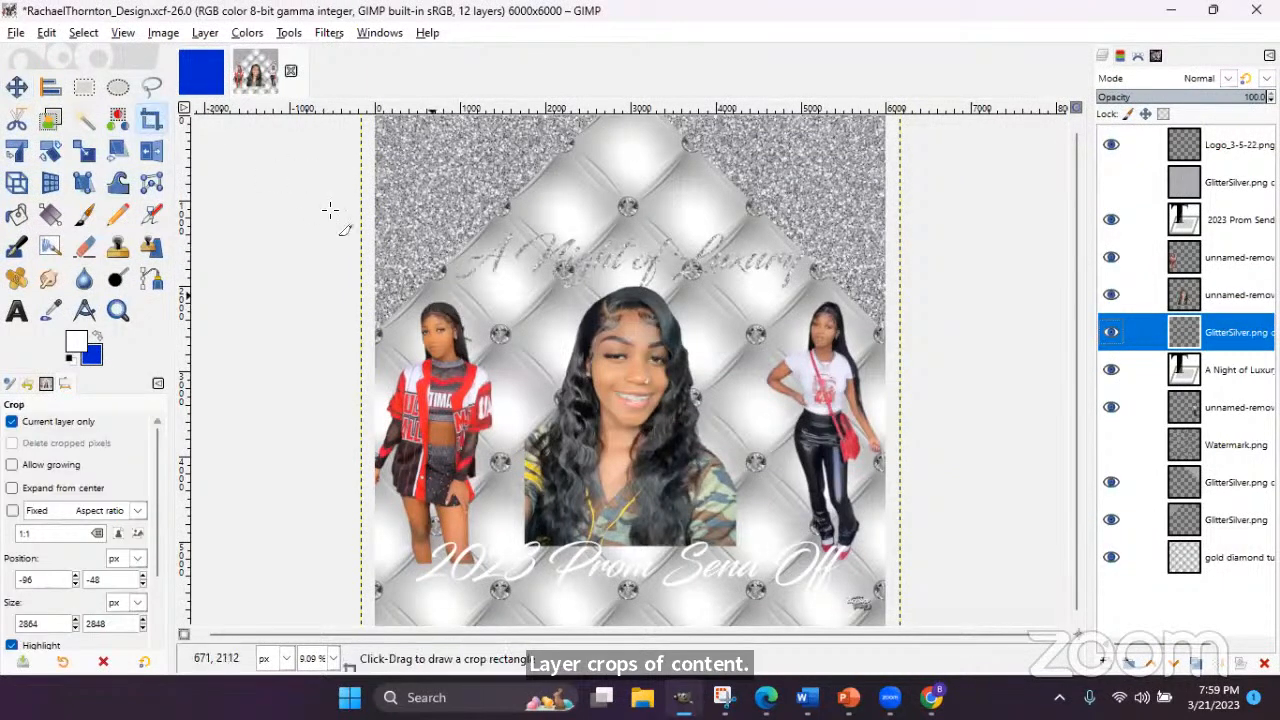
{"action": "left_click", "coordinate": [205, 32]}
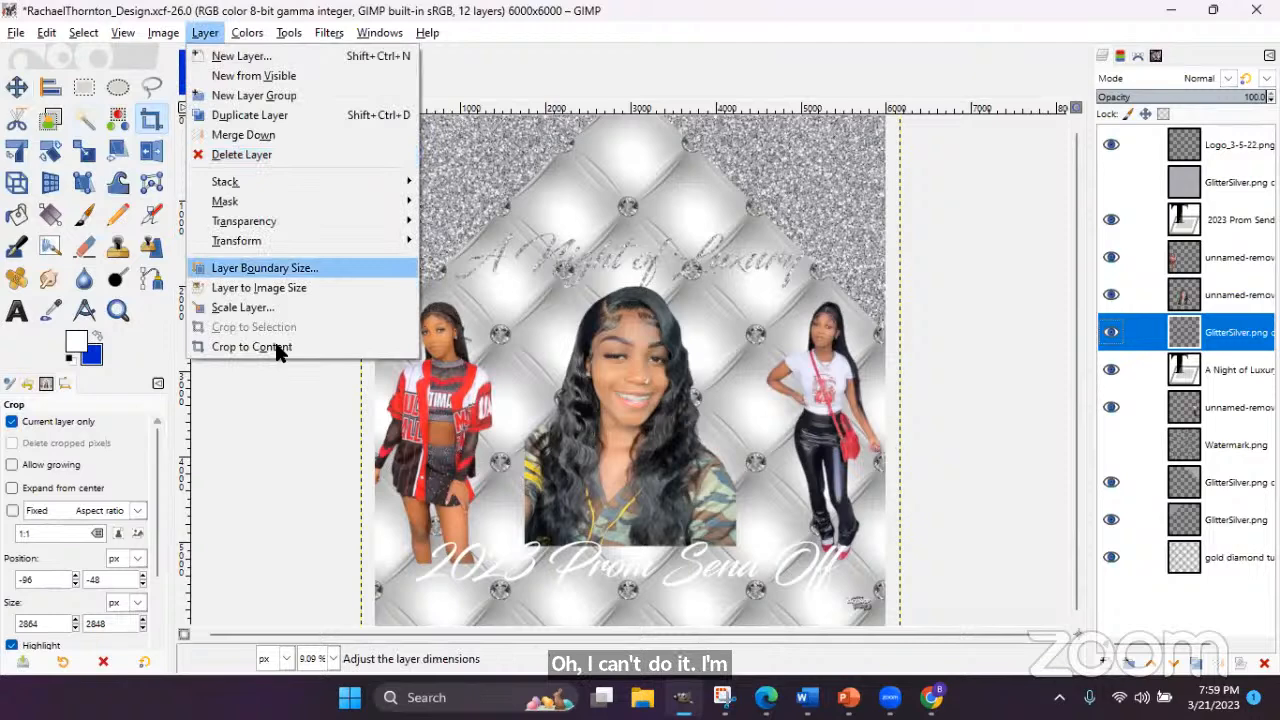
{"action": "left_click", "coordinate": [278, 348]}
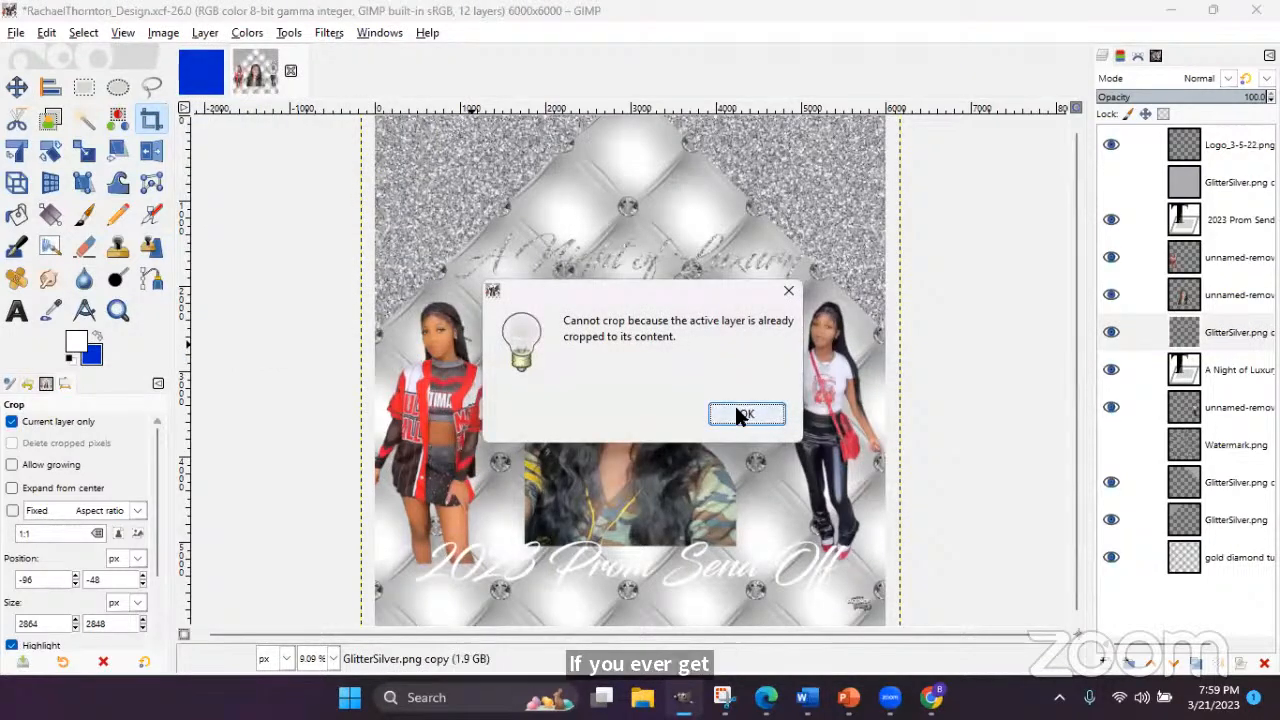
{"action": "left_click", "coordinate": [744, 413]}
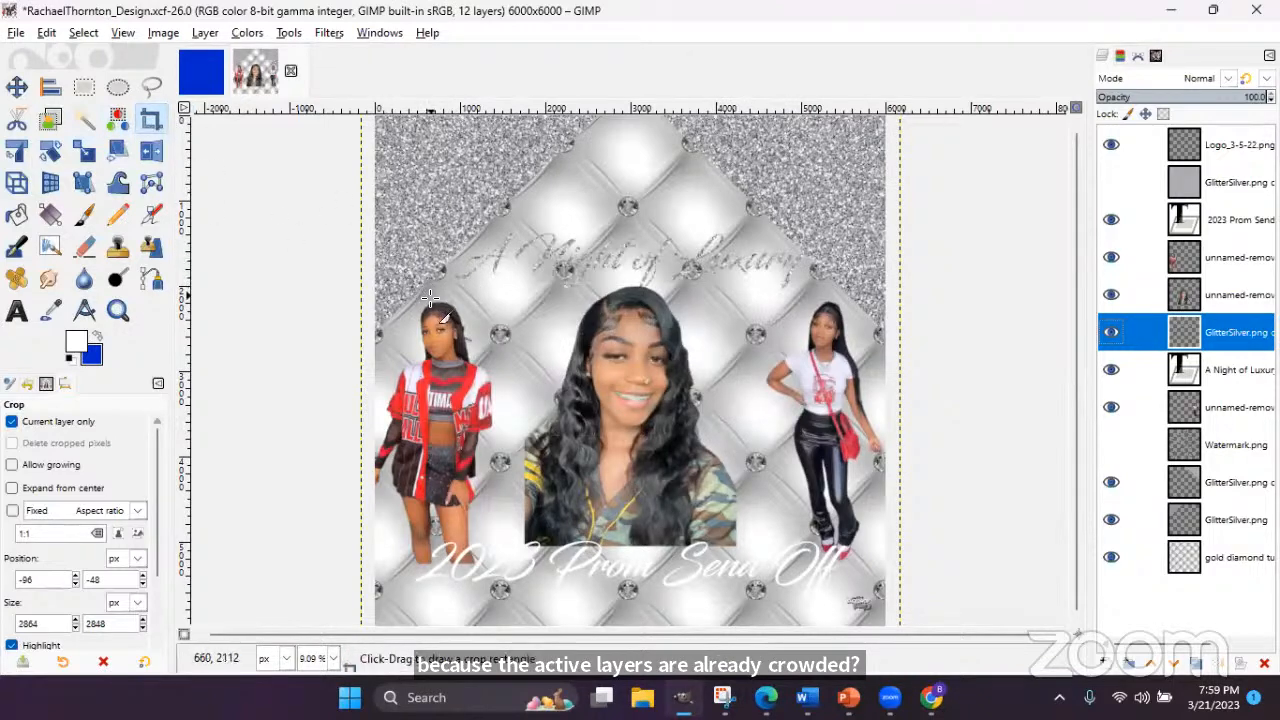
{"action": "left_click_drag", "start_coordinate": [439, 210], "coordinate": [826, 309]}
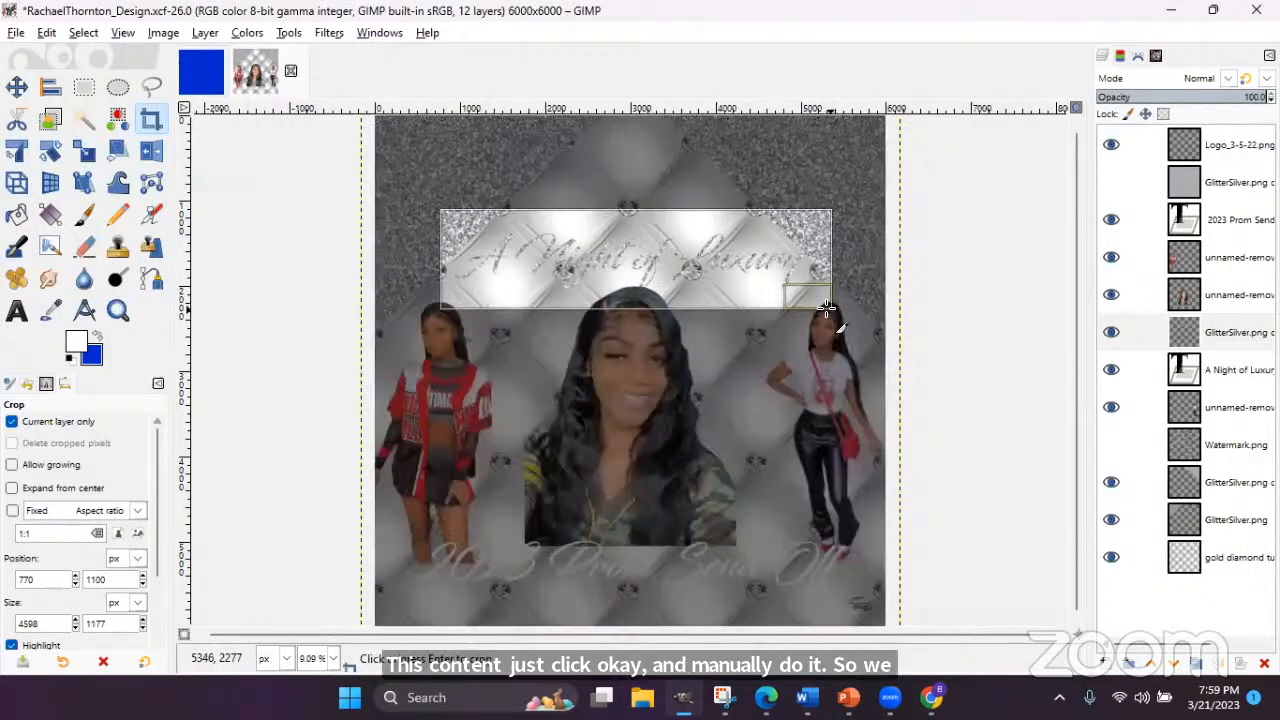
{"action": "key", "text": "Return"}
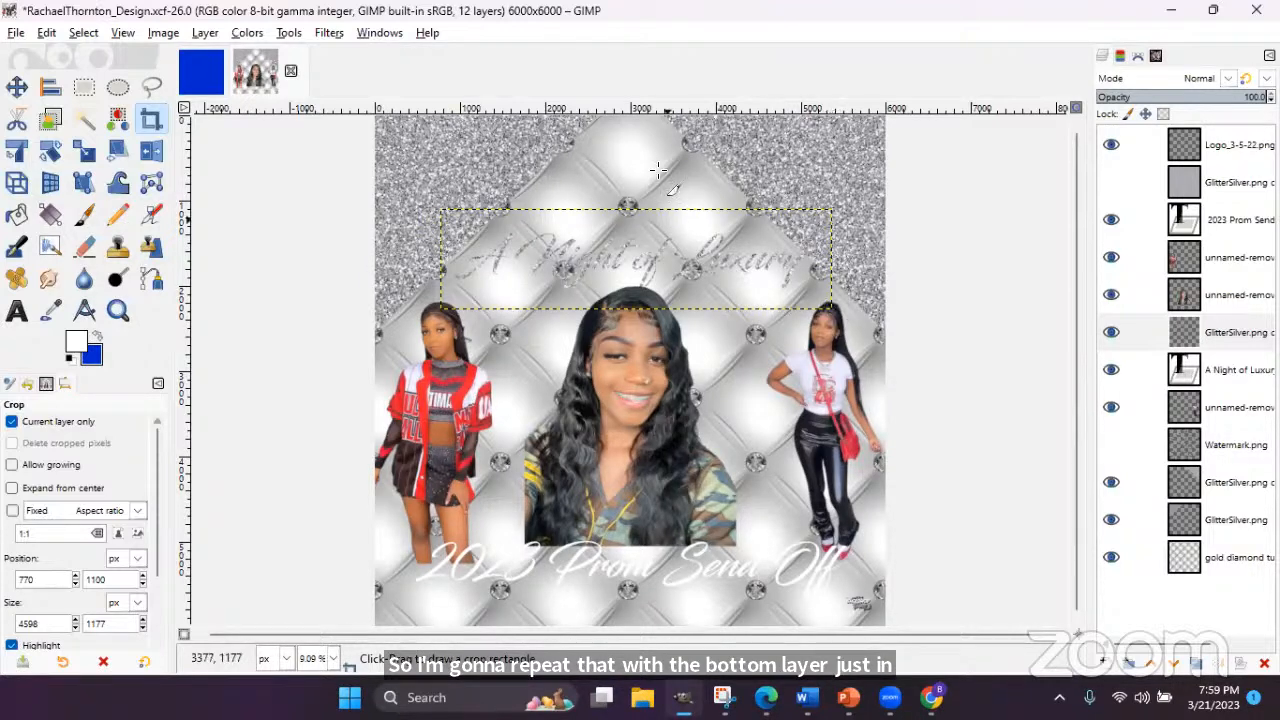
- Select the '2023 Prom Send Off' letter shapes, then show and select the glitter copy above it
{"action": "left_click", "coordinate": [1110, 219]}
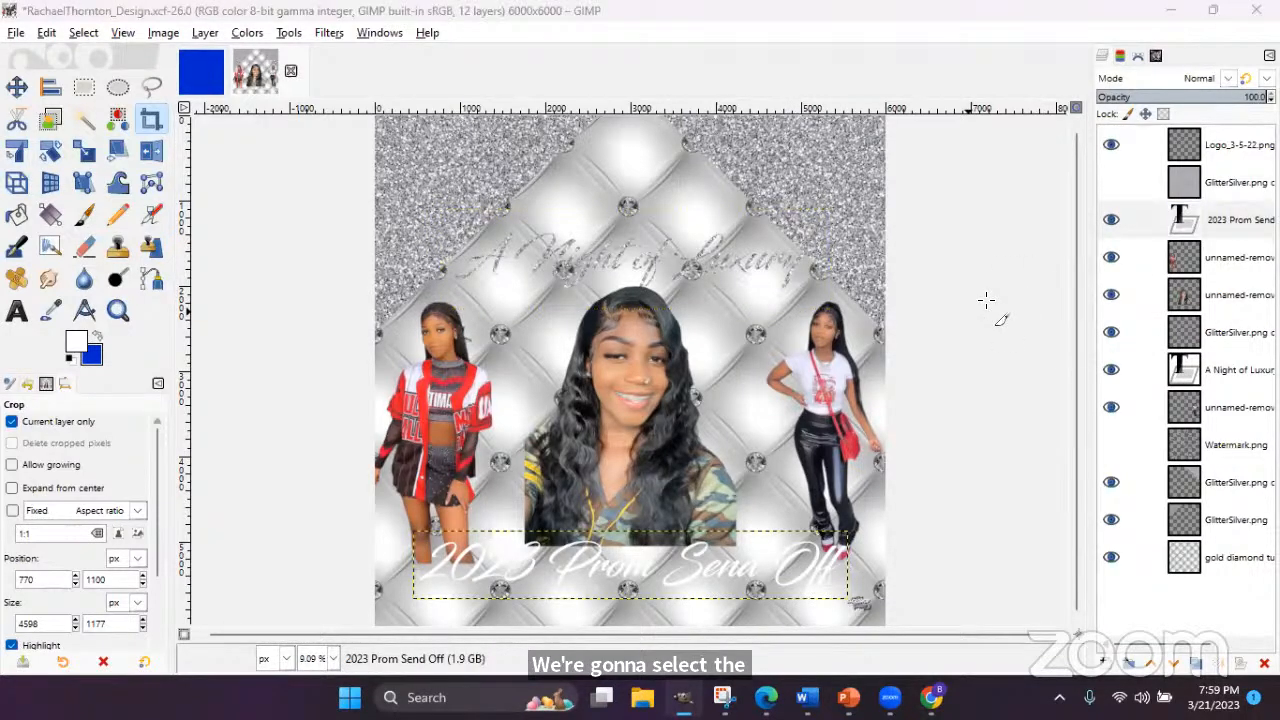
{"action": "left_click", "coordinate": [1228, 218]}
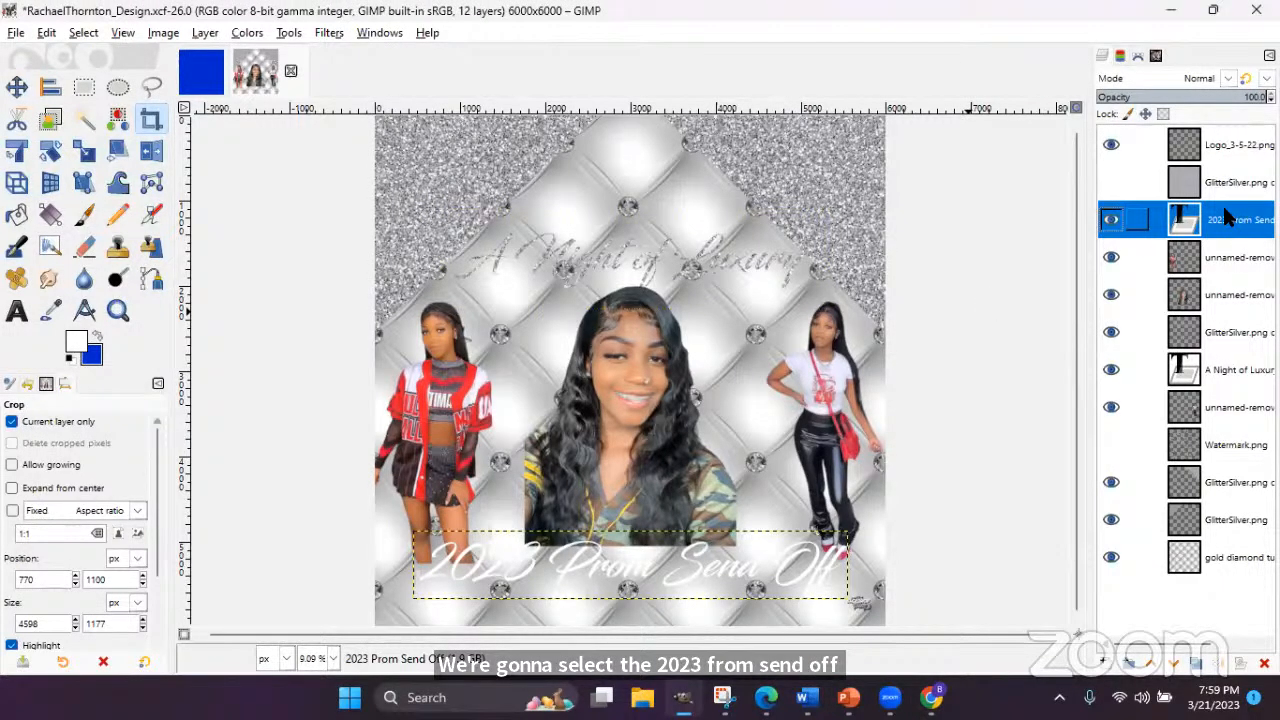
{"action": "right_click", "coordinate": [1223, 218]}
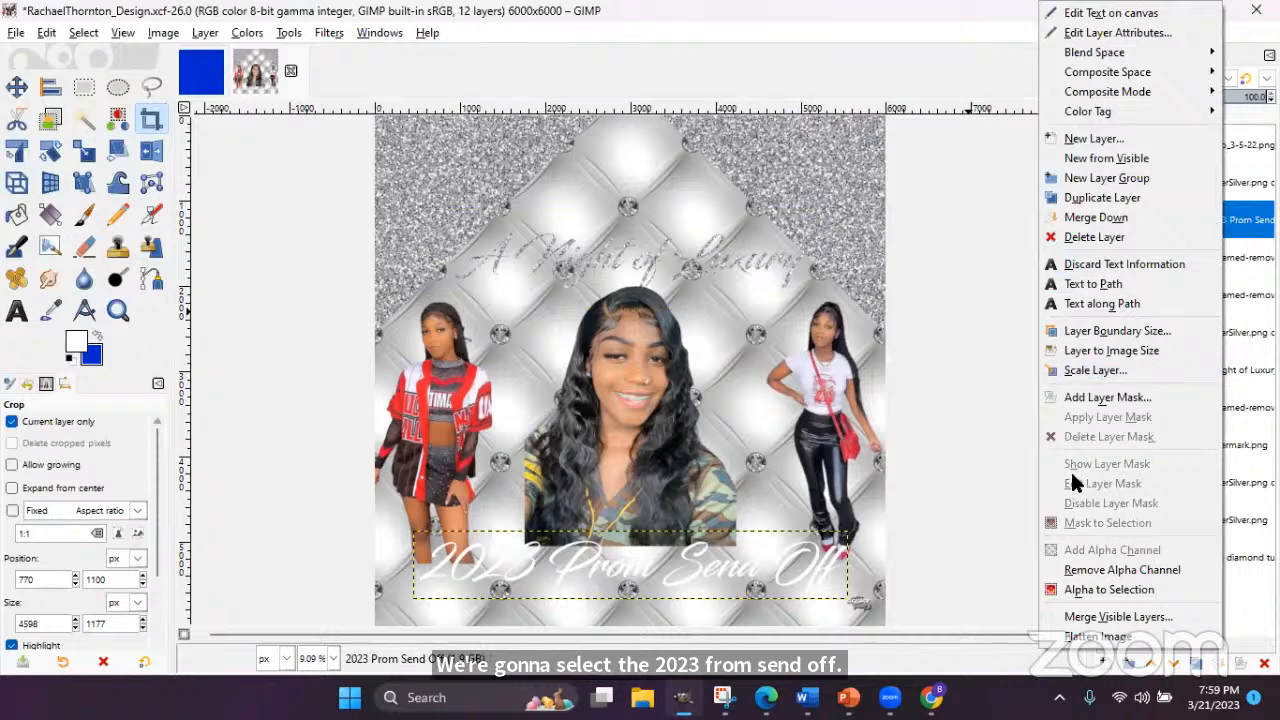
{"action": "left_click", "coordinate": [1108, 589]}
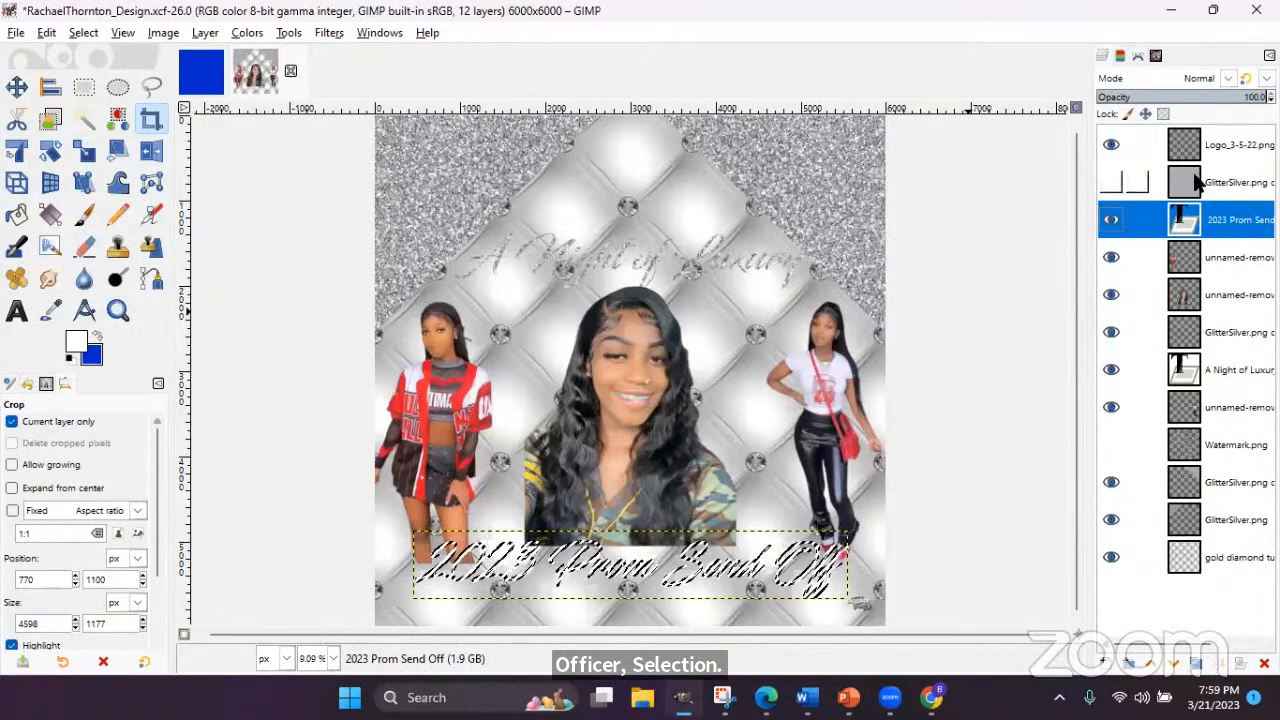
{"action": "left_click", "coordinate": [1110, 182]}
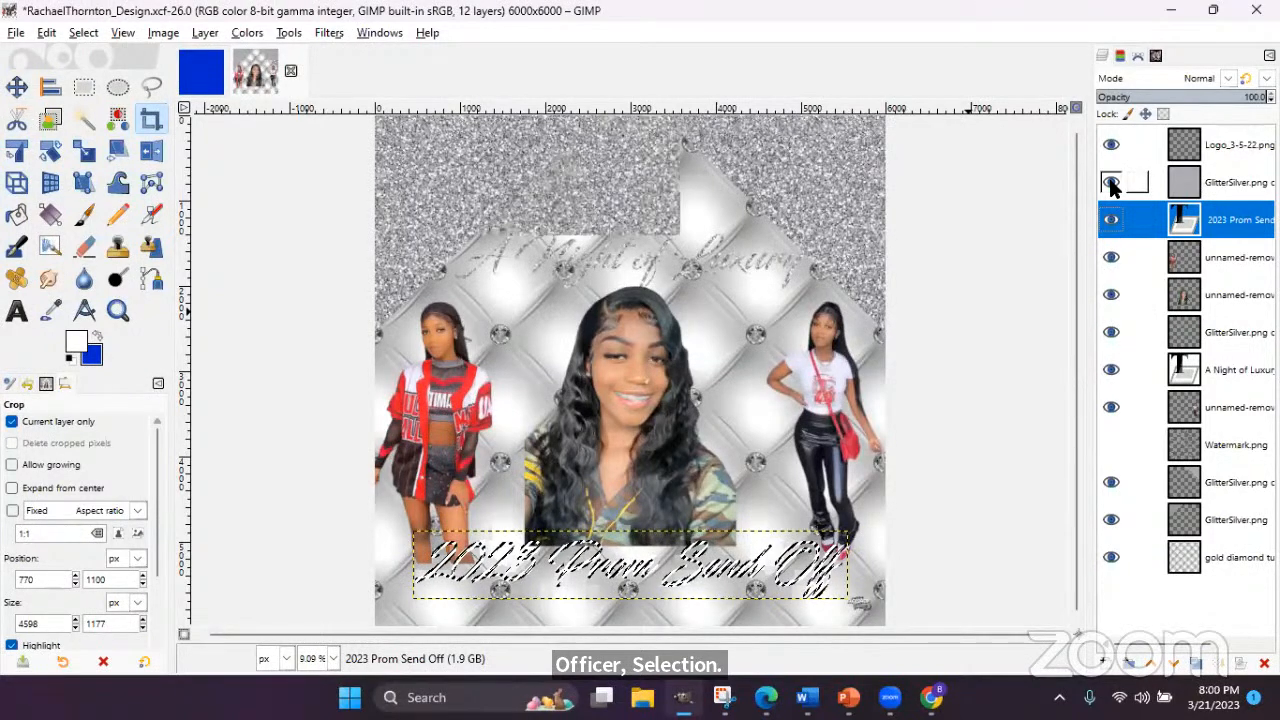
{"action": "left_click", "coordinate": [1203, 197]}
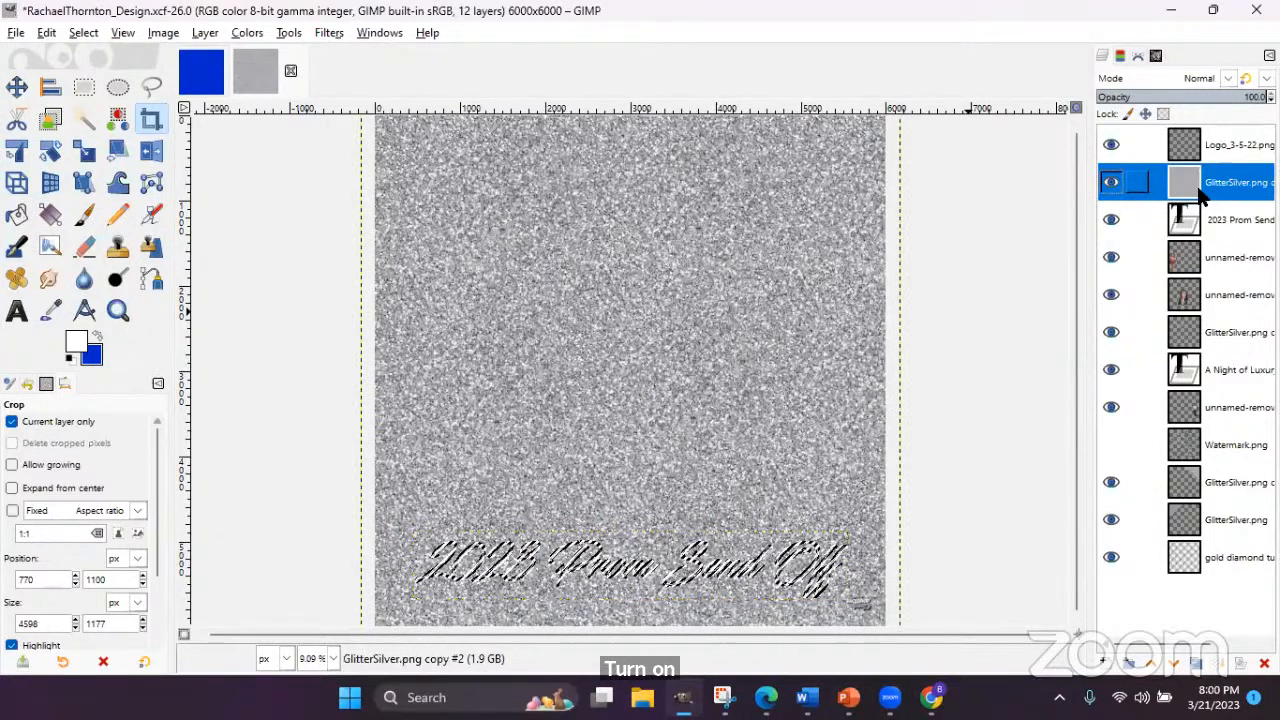
- Invert the selection, clear the glitter outside the subtitle letters, and deselect
{"action": "left_click", "coordinate": [84, 36]}
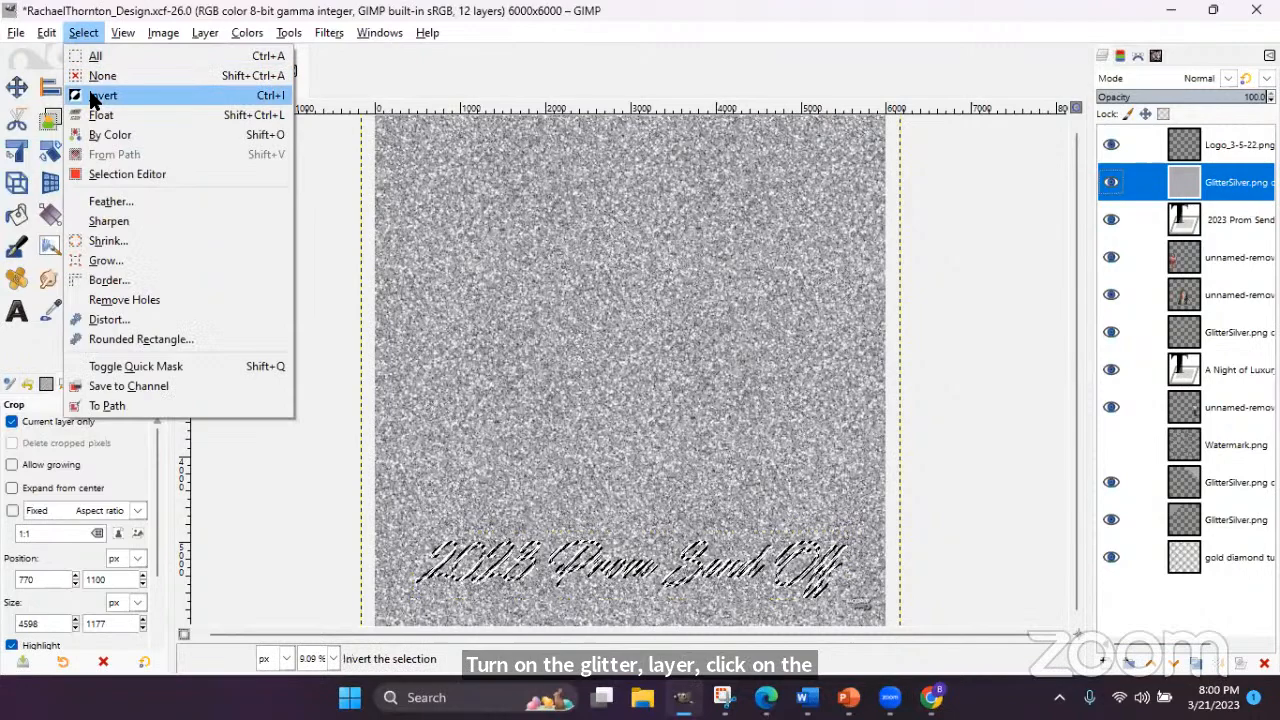
{"action": "left_click", "coordinate": [100, 94]}
{"action": "left_click", "coordinate": [46, 34]}
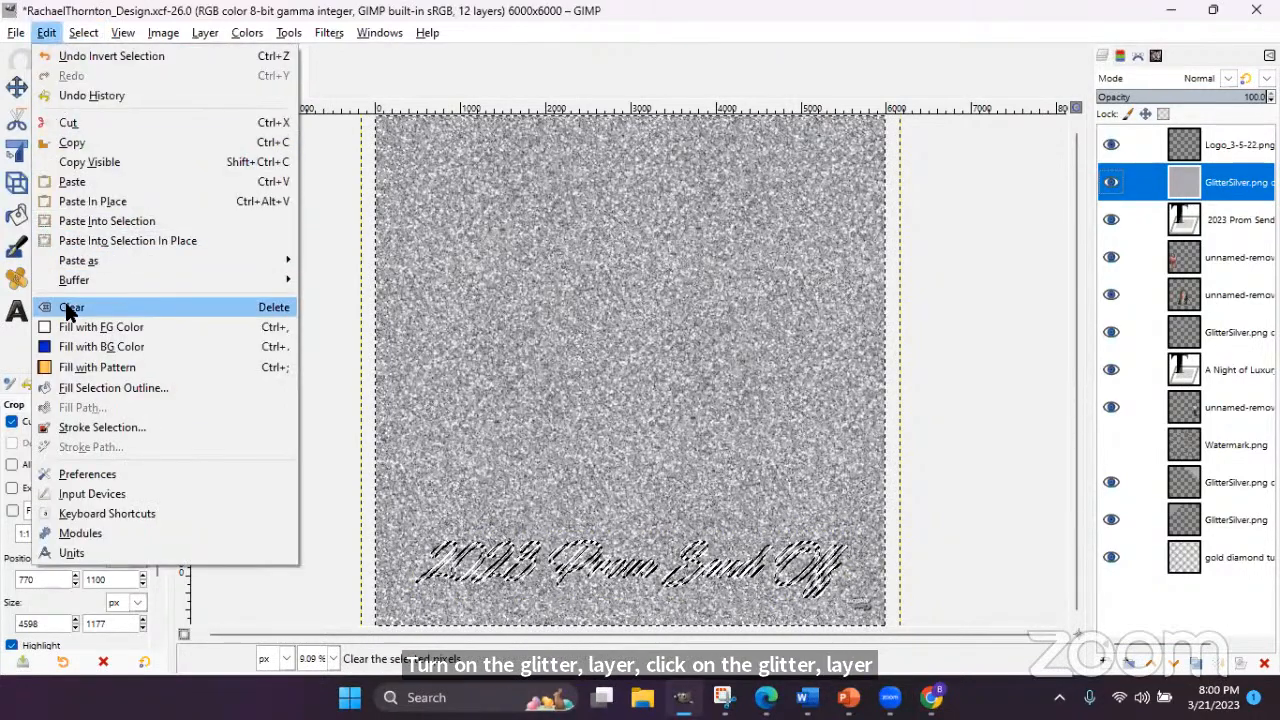
{"action": "left_click", "coordinate": [66, 305]}
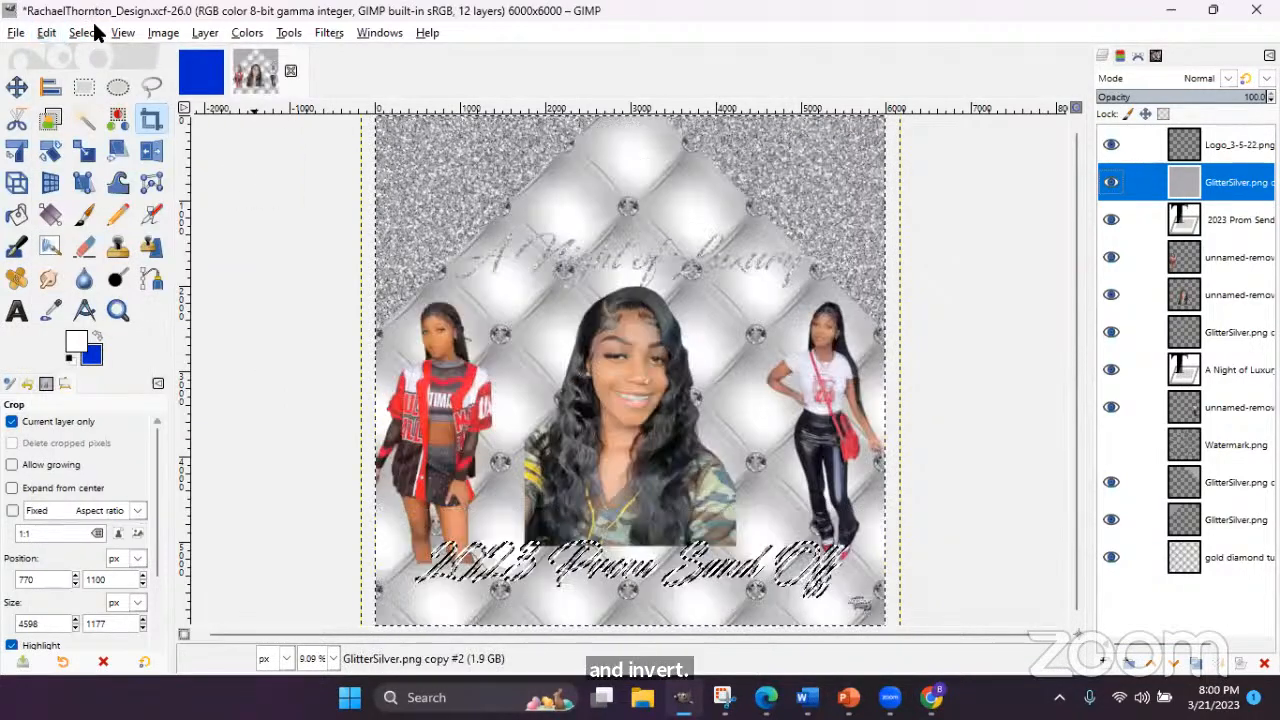
{"action": "left_click", "coordinate": [94, 34]}
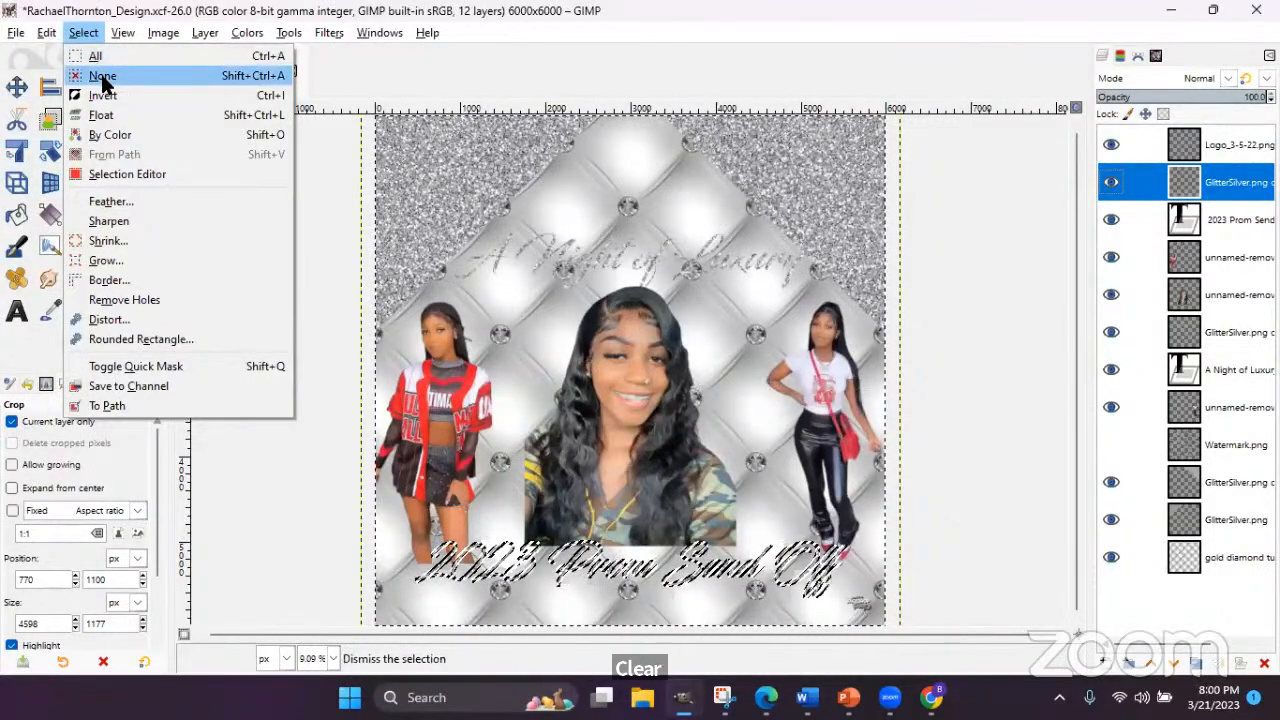
{"action": "left_click", "coordinate": [100, 75]}
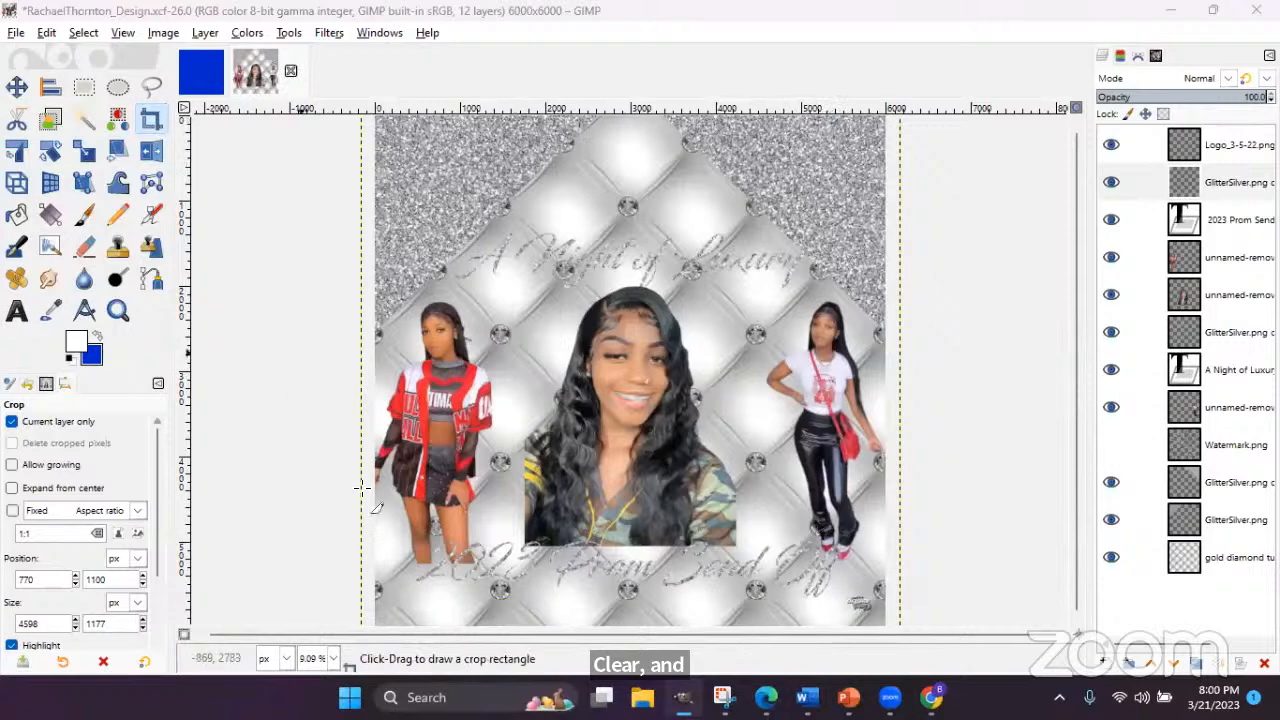
- Crop the subtitle's glitter layer to a 5588×979 band around '2023 Prom Send Off'
{"action": "left_click_drag", "start_coordinate": [385, 593], "coordinate": [865, 527]}
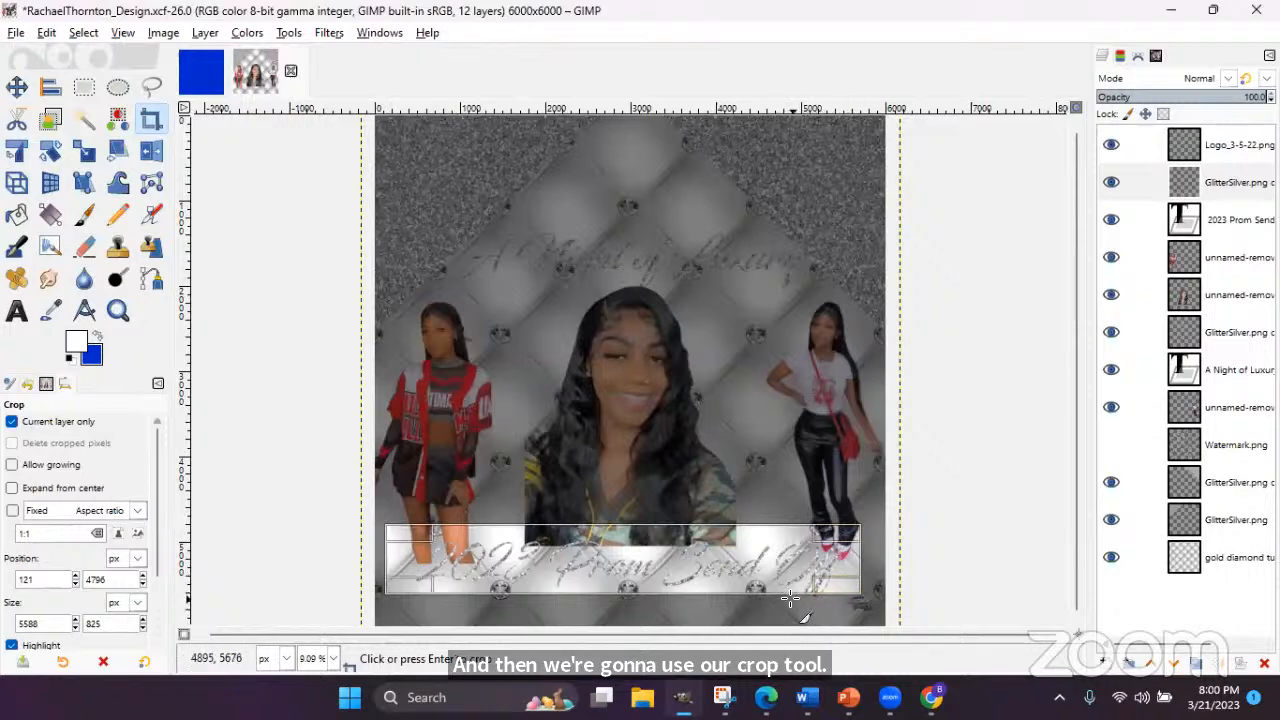
{"action": "left_click_drag", "start_coordinate": [645, 591], "coordinate": [648, 597]}
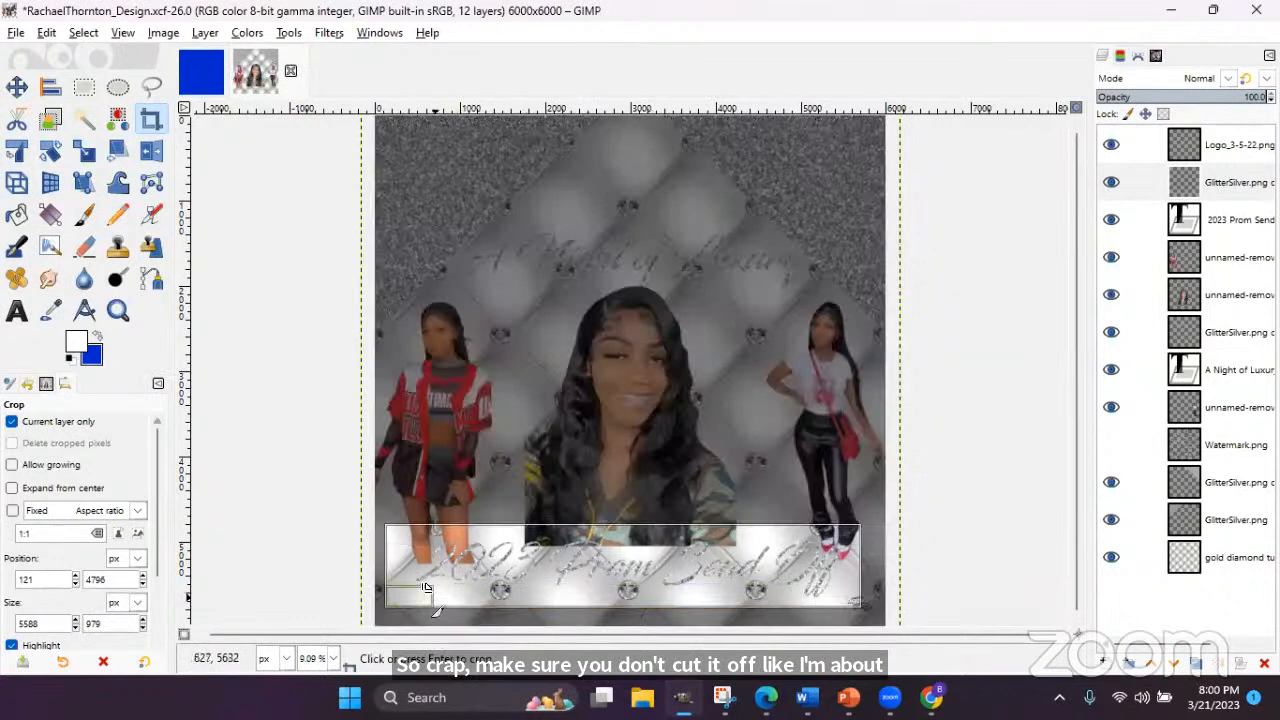
{"action": "left_click", "coordinate": [523, 567]}
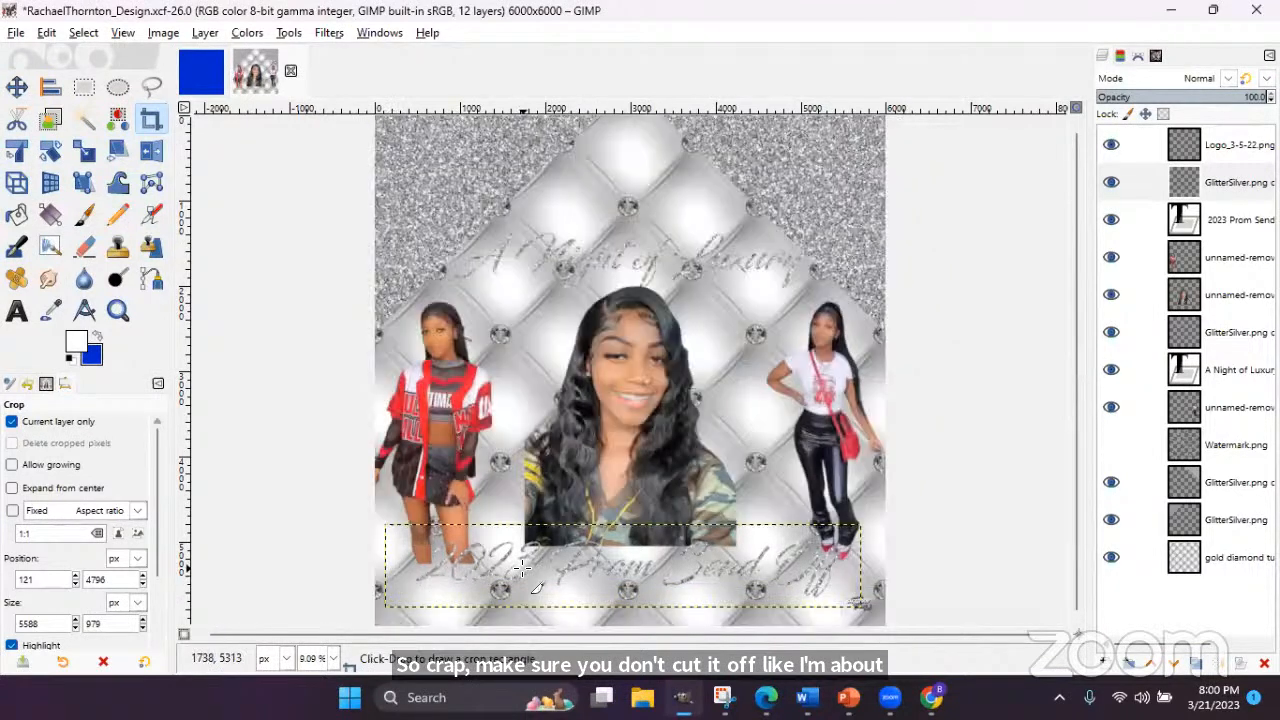
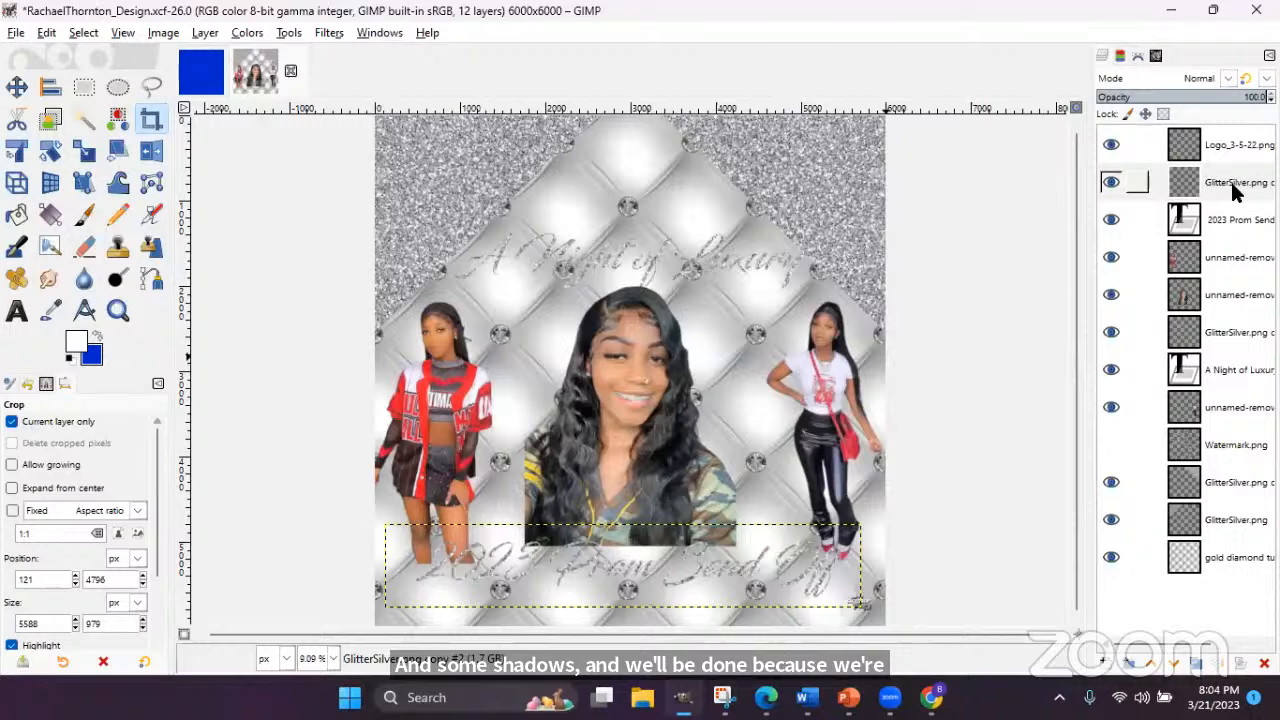
- Load the '2023 Prom Send Off' text layer's letter shapes as a selection with Alpha to Selection
{"action": "left_click", "coordinate": [1200, 228]}
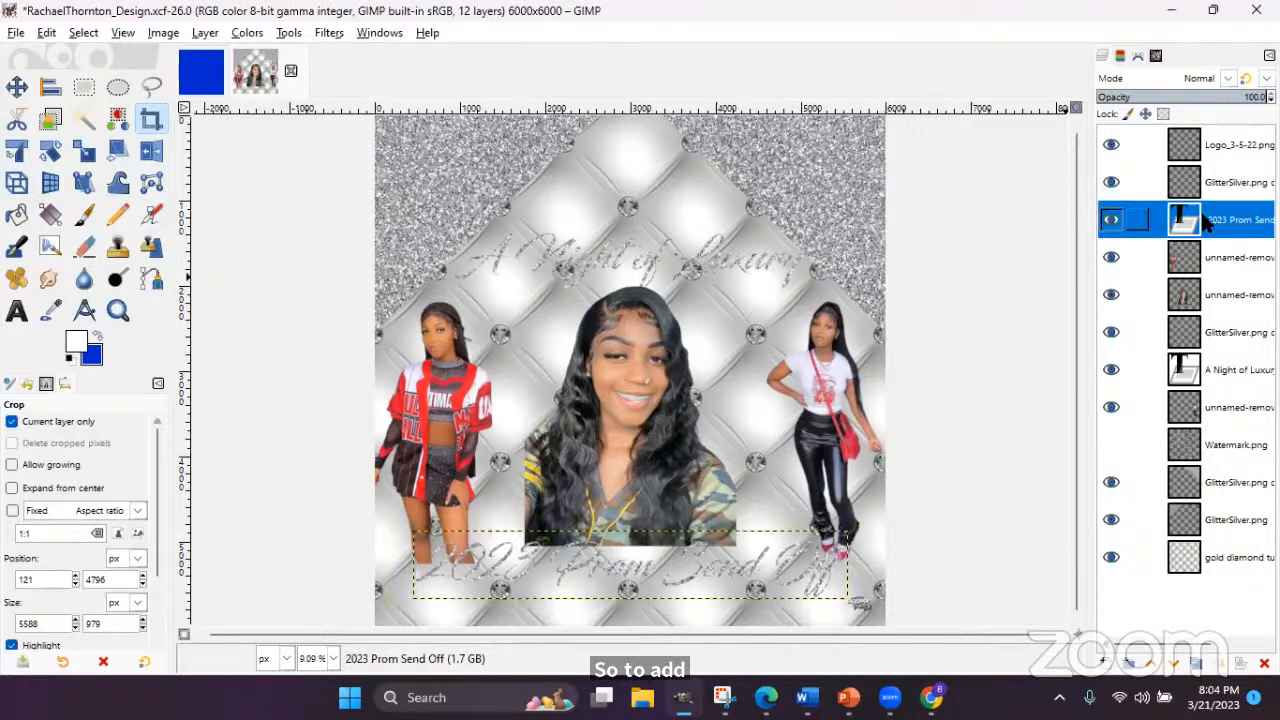
{"action": "right_click", "coordinate": [1225, 220]}
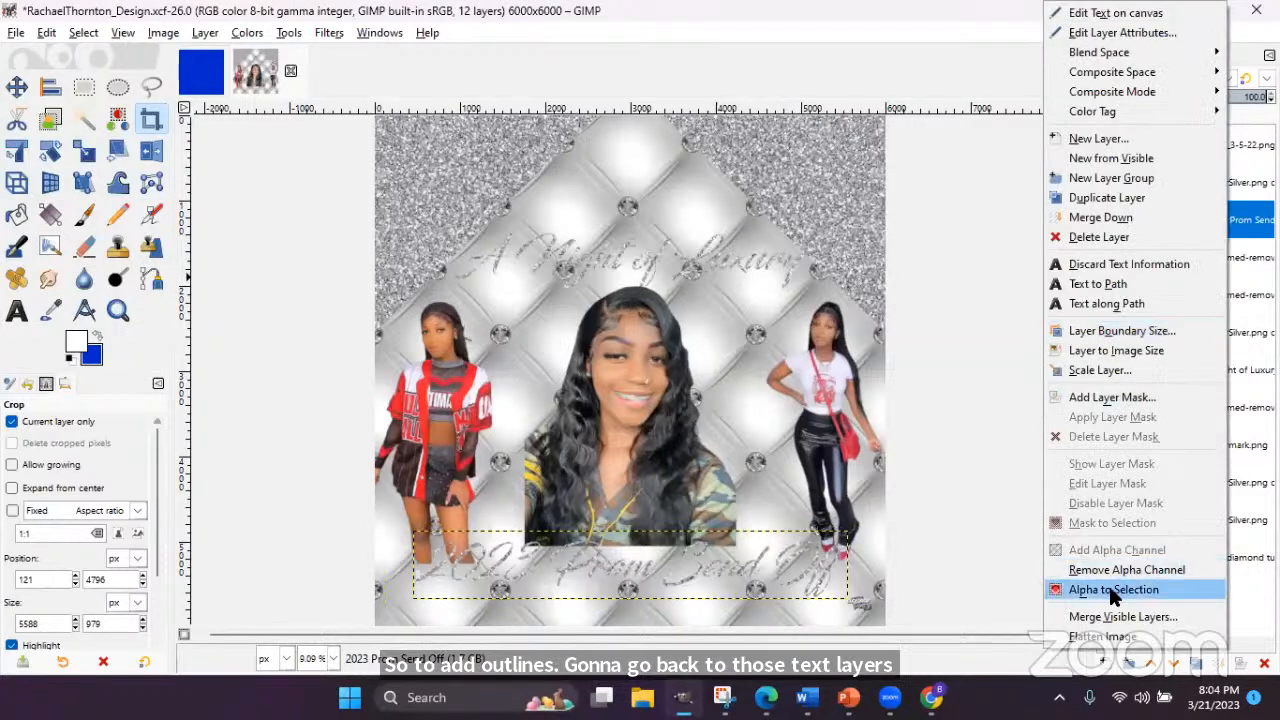
{"action": "left_click", "coordinate": [1104, 589]}
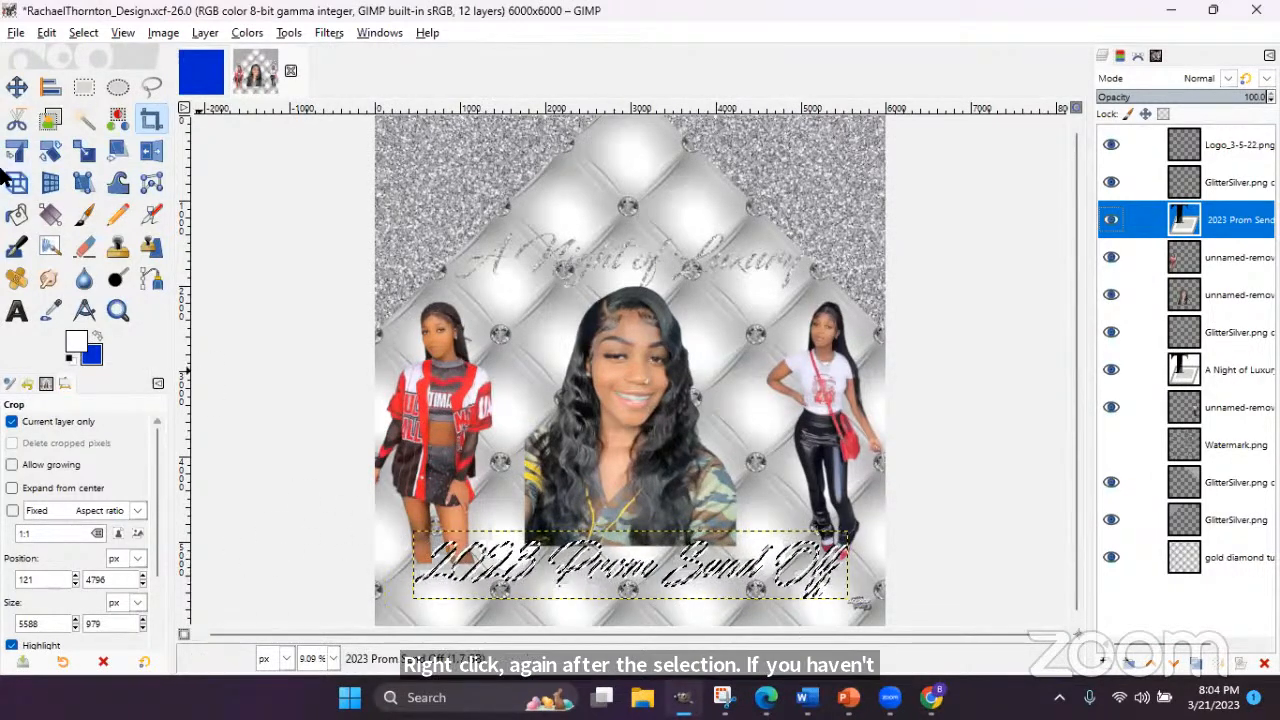
{"action": "left_click", "coordinate": [84, 33]}
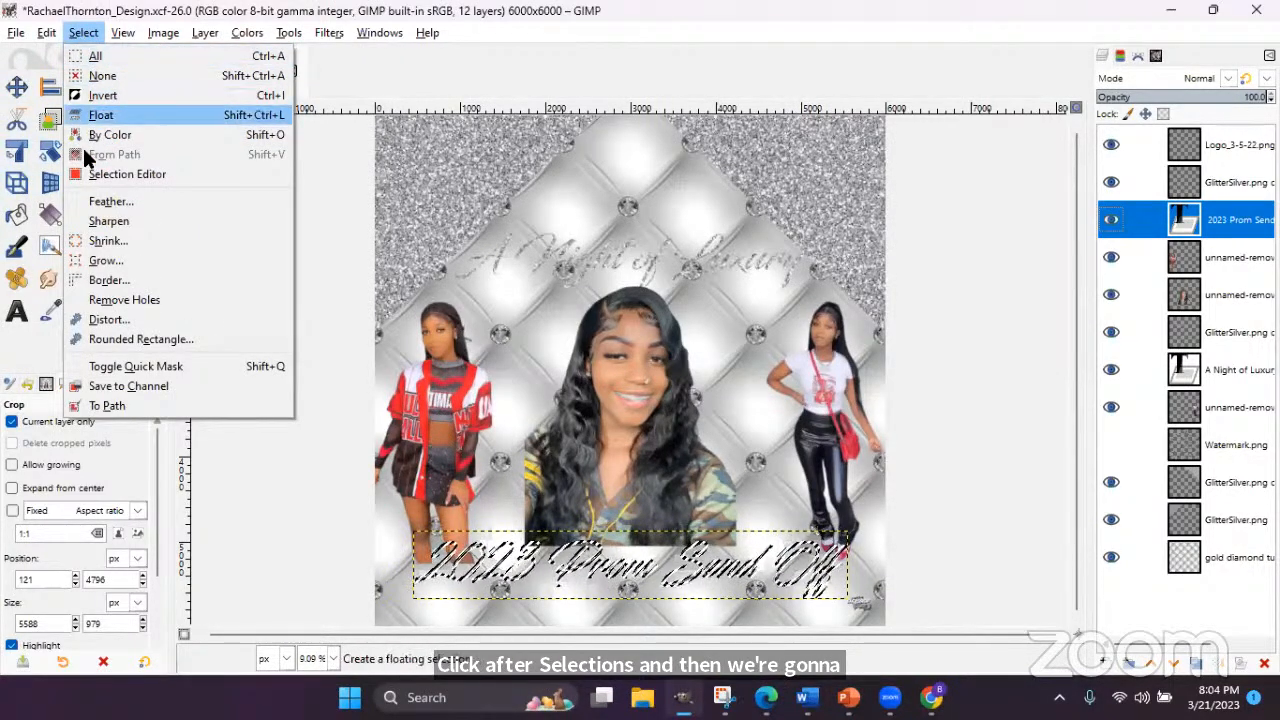
- Grow the letter selection by 40 px, then undo the oversized grow
{"action": "left_click", "coordinate": [113, 260]}
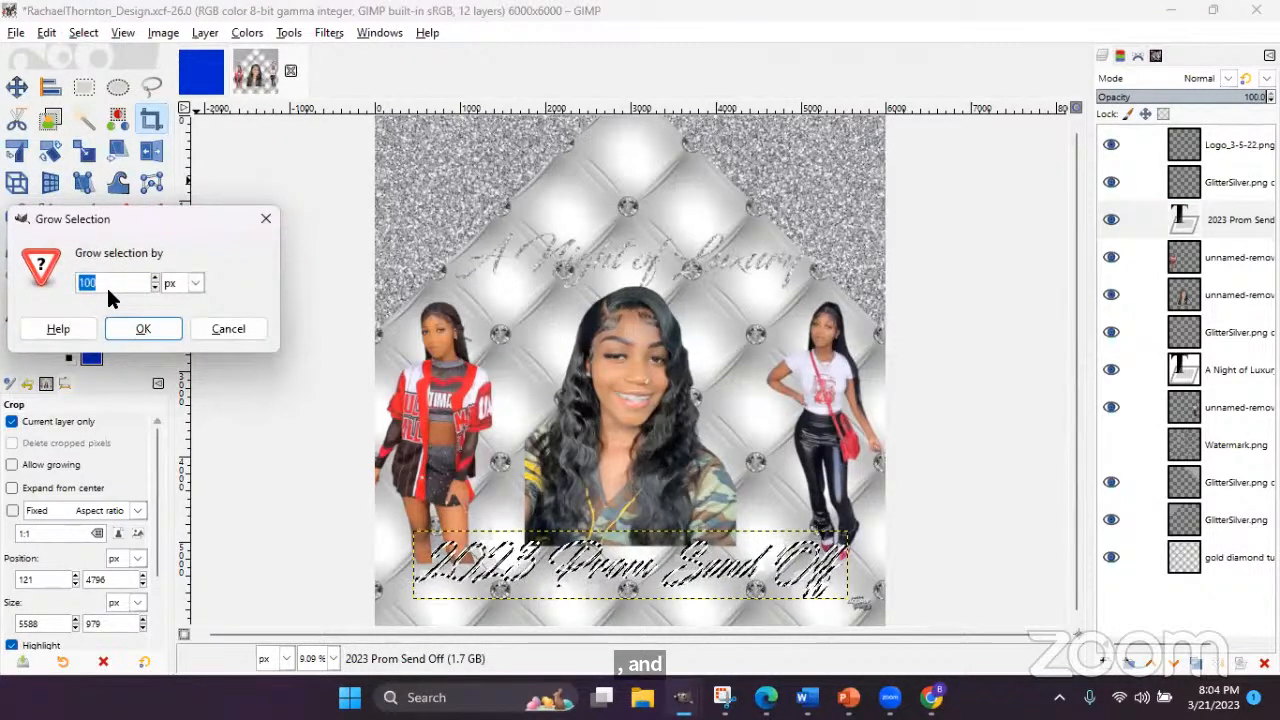
{"action": "type", "text": "40"}
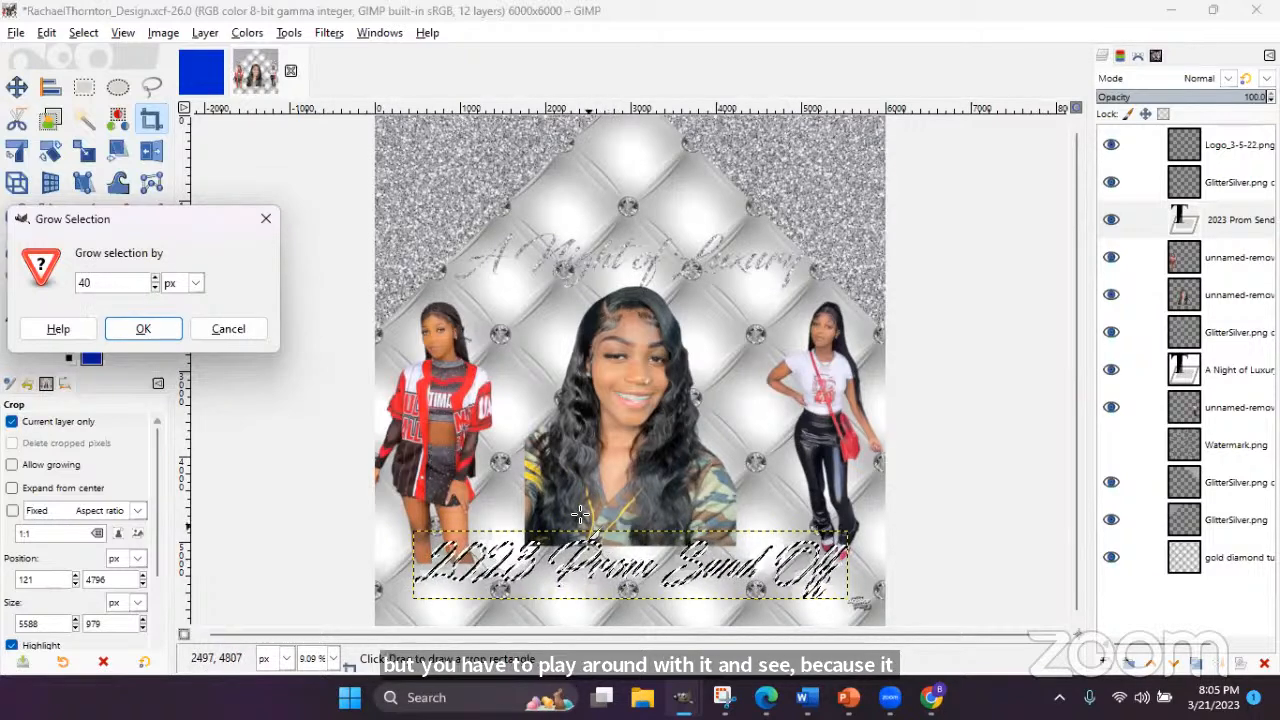
{"action": "left_click", "coordinate": [160, 336]}
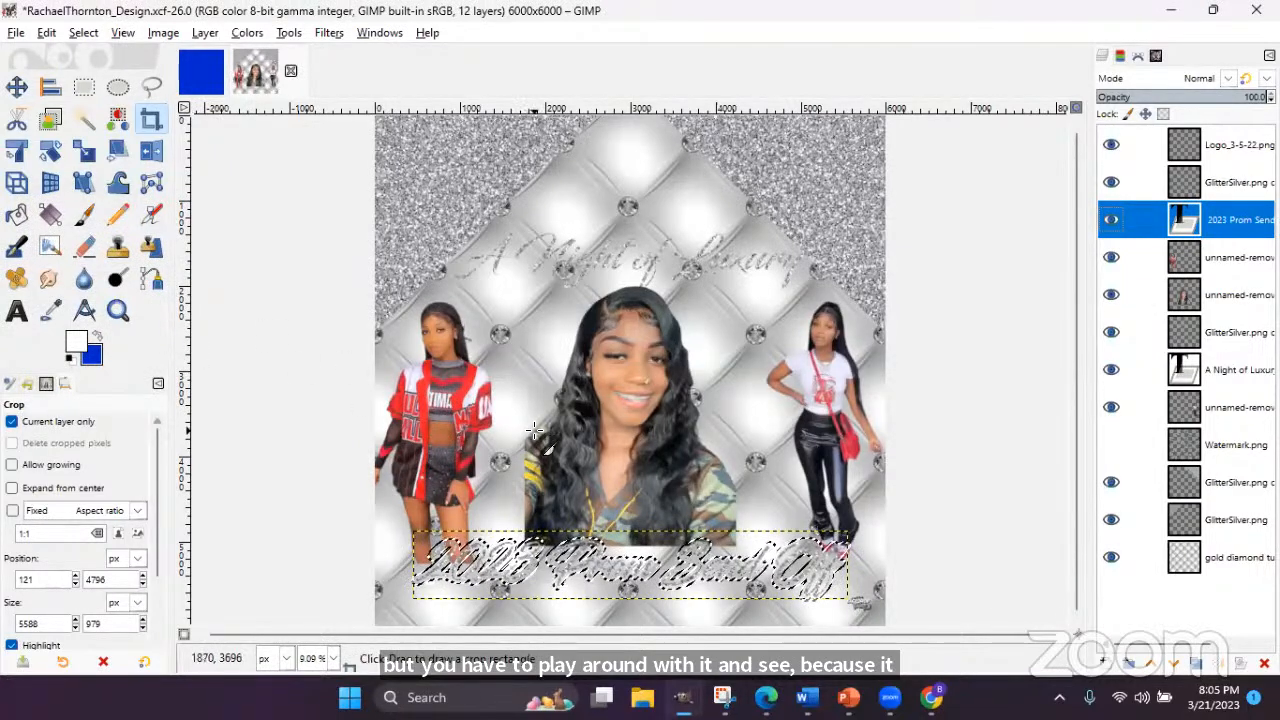
{"action": "scroll", "coordinate": [523, 421], "scroll_direction": "down", "scroll_amount": 5}
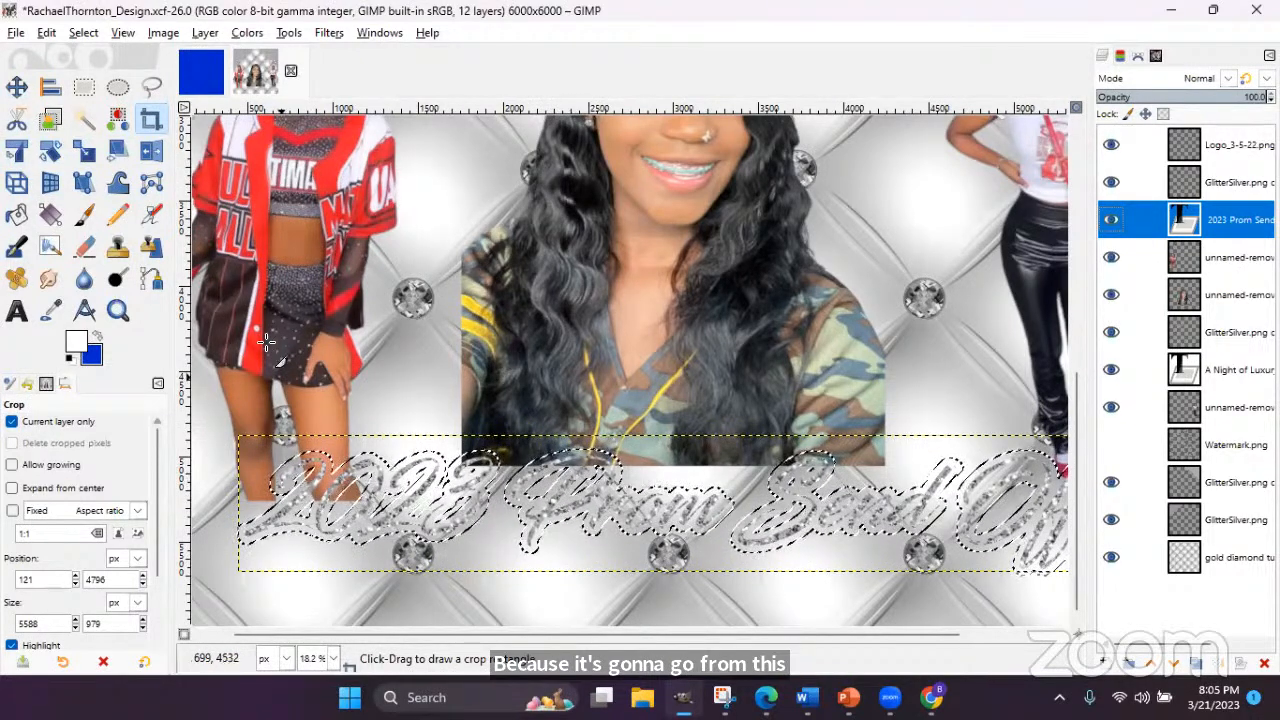
{"action": "left_click", "coordinate": [46, 32]}
{"action": "left_click", "coordinate": [57, 51]}
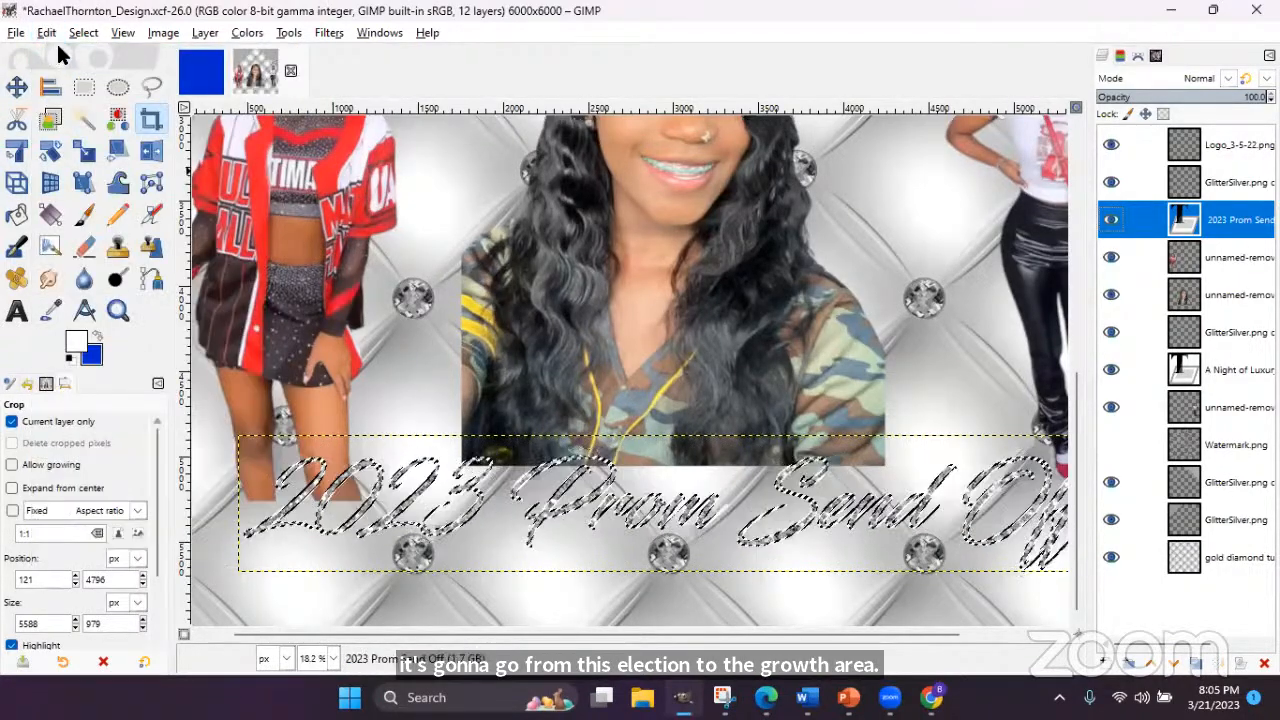
- Grow the letter selection by 15 px instead
{"action": "left_click", "coordinate": [83, 34]}
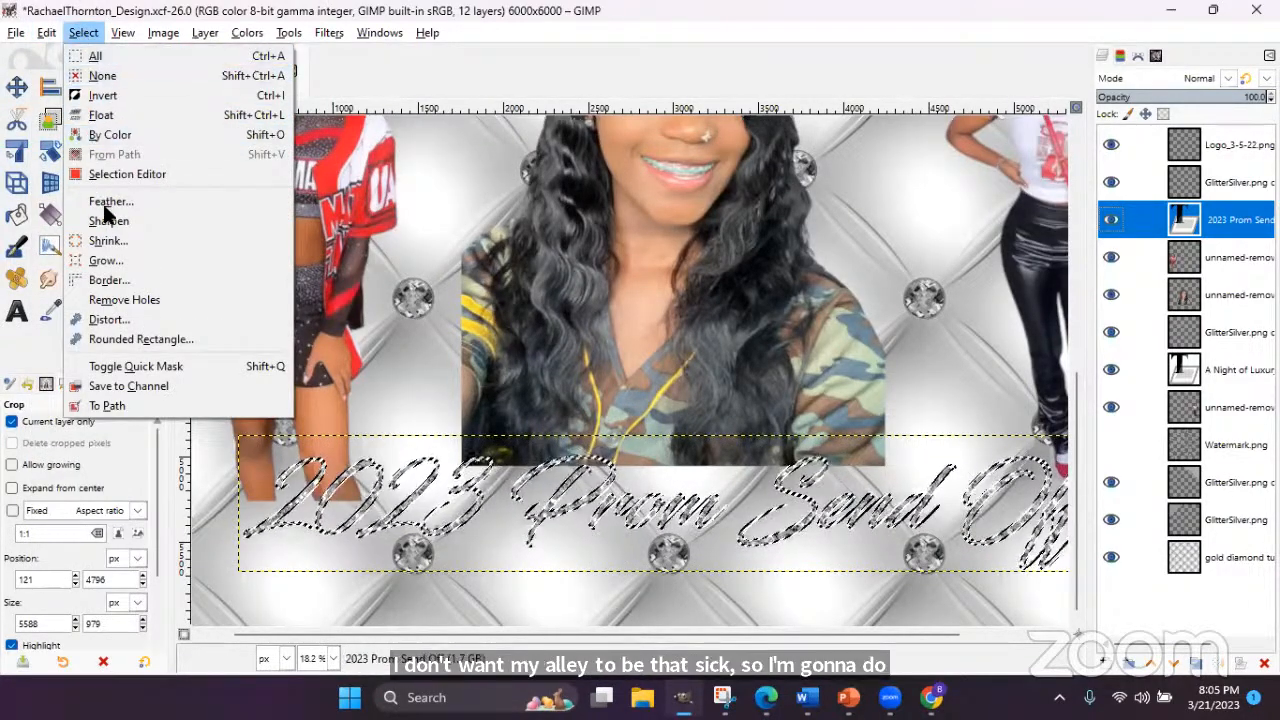
{"action": "left_click", "coordinate": [87, 34]}
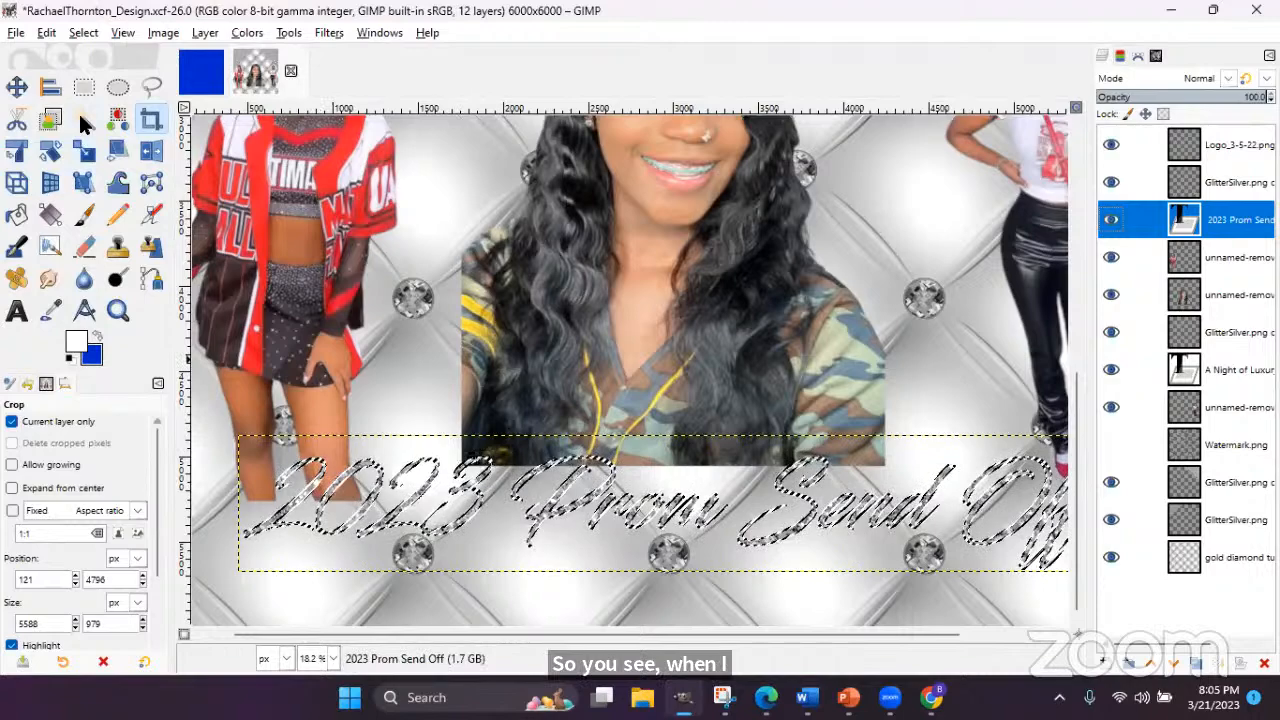
{"action": "left_click", "coordinate": [88, 34]}
{"action": "left_click", "coordinate": [100, 260]}
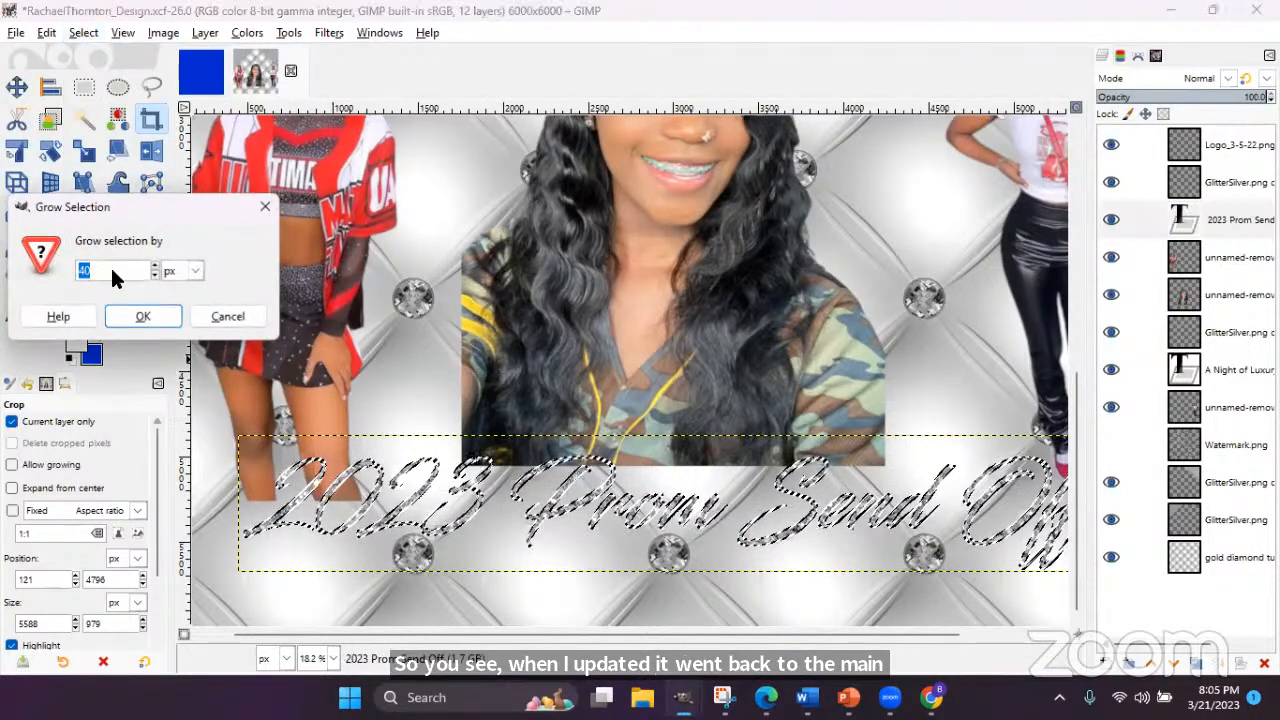
{"action": "type", "text": "15"}
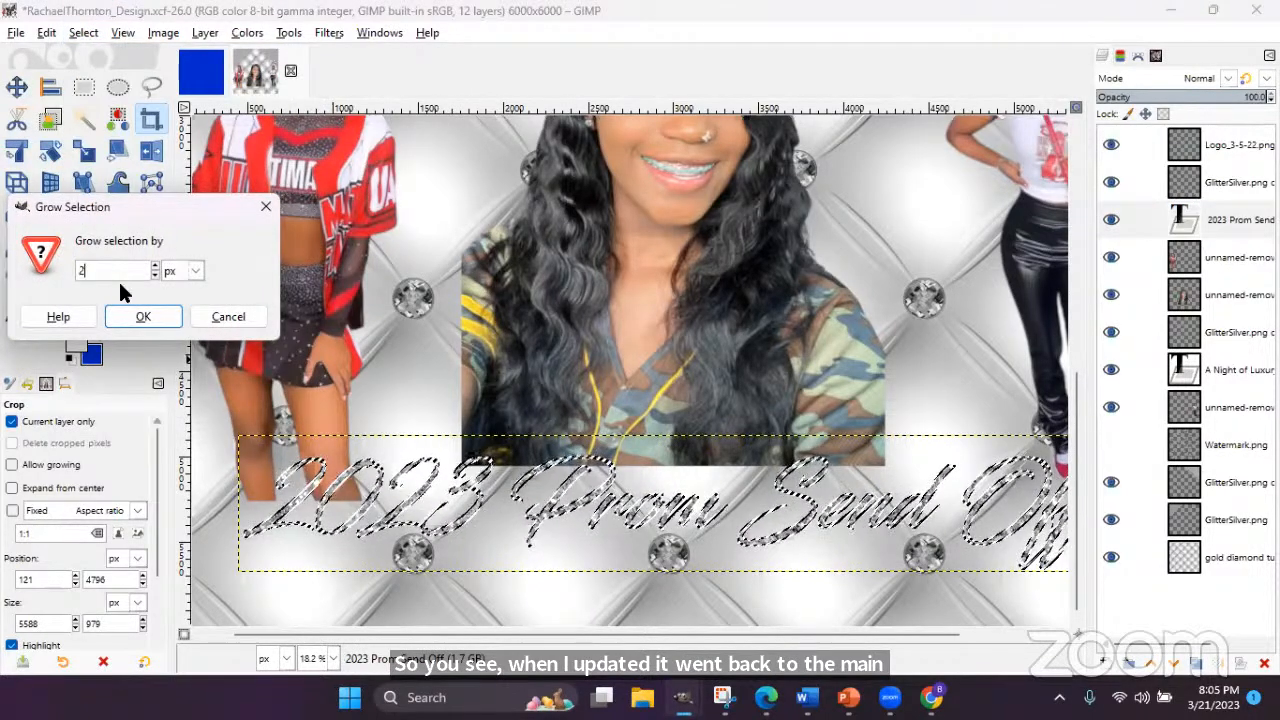
{"action": "key", "text": "Return"}
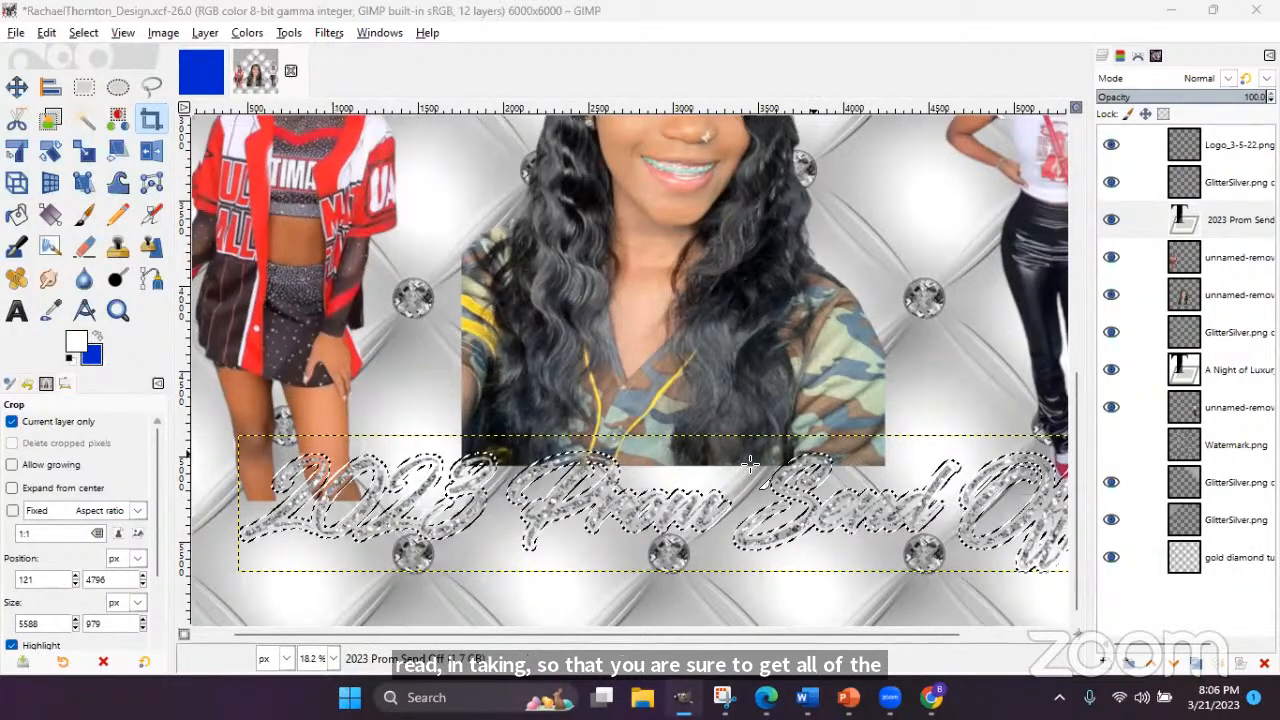
- Add a new transparent 6000×6000 layer named 'Outline' above the title text
{"action": "left_click", "coordinate": [1105, 665]}
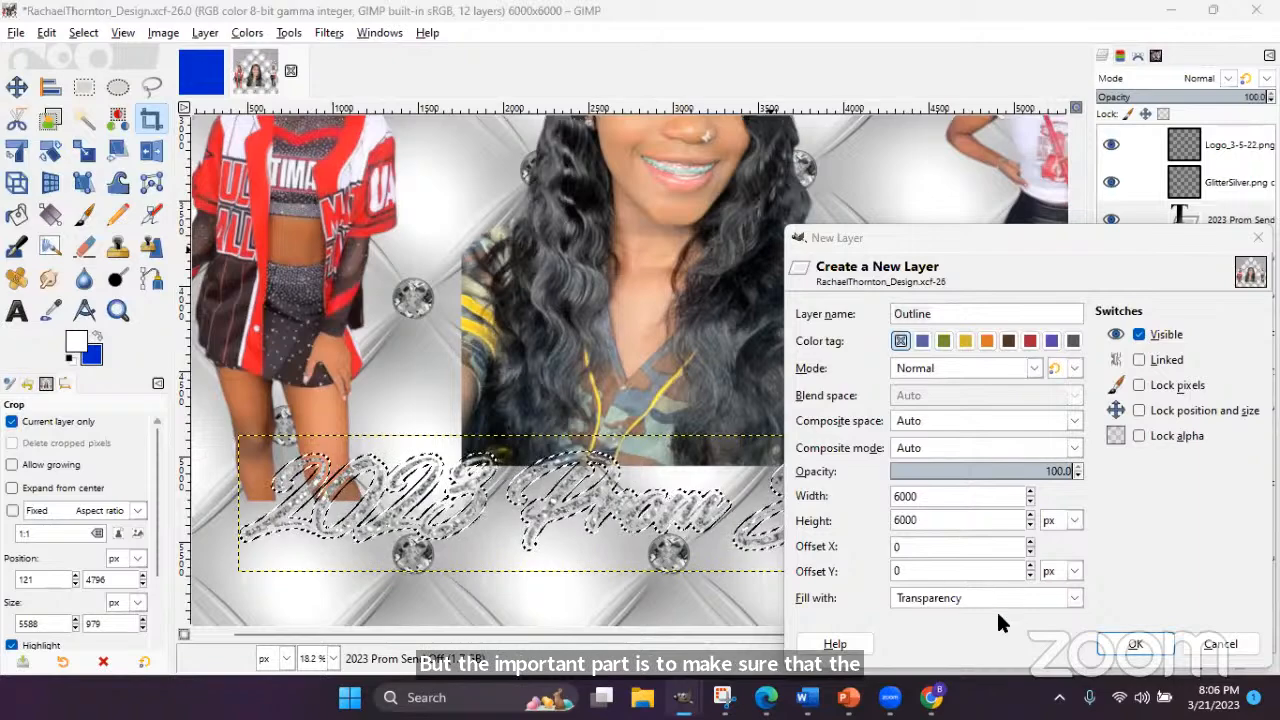
{"action": "left_click", "coordinate": [1127, 642]}
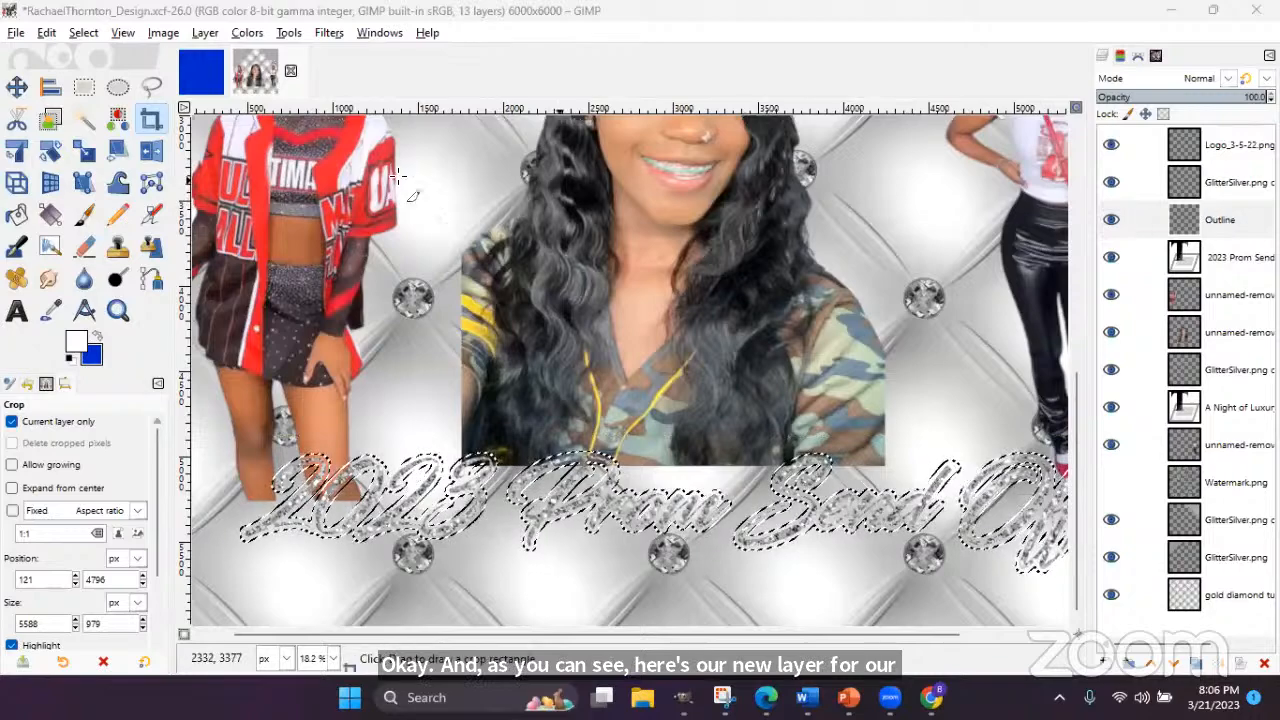
- Bucket-fill the grown selection white on the Outline layer, then deselect
{"action": "left_click", "coordinate": [17, 215]}
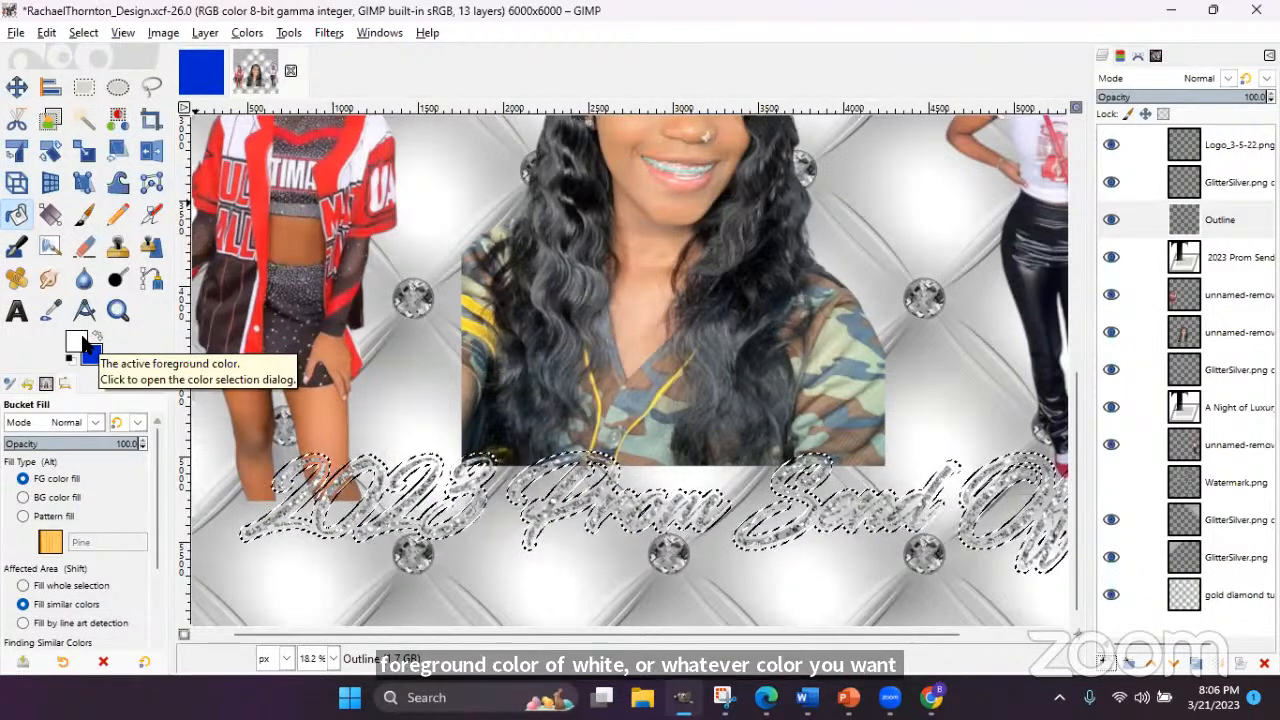
{"action": "left_click", "coordinate": [784, 474]}
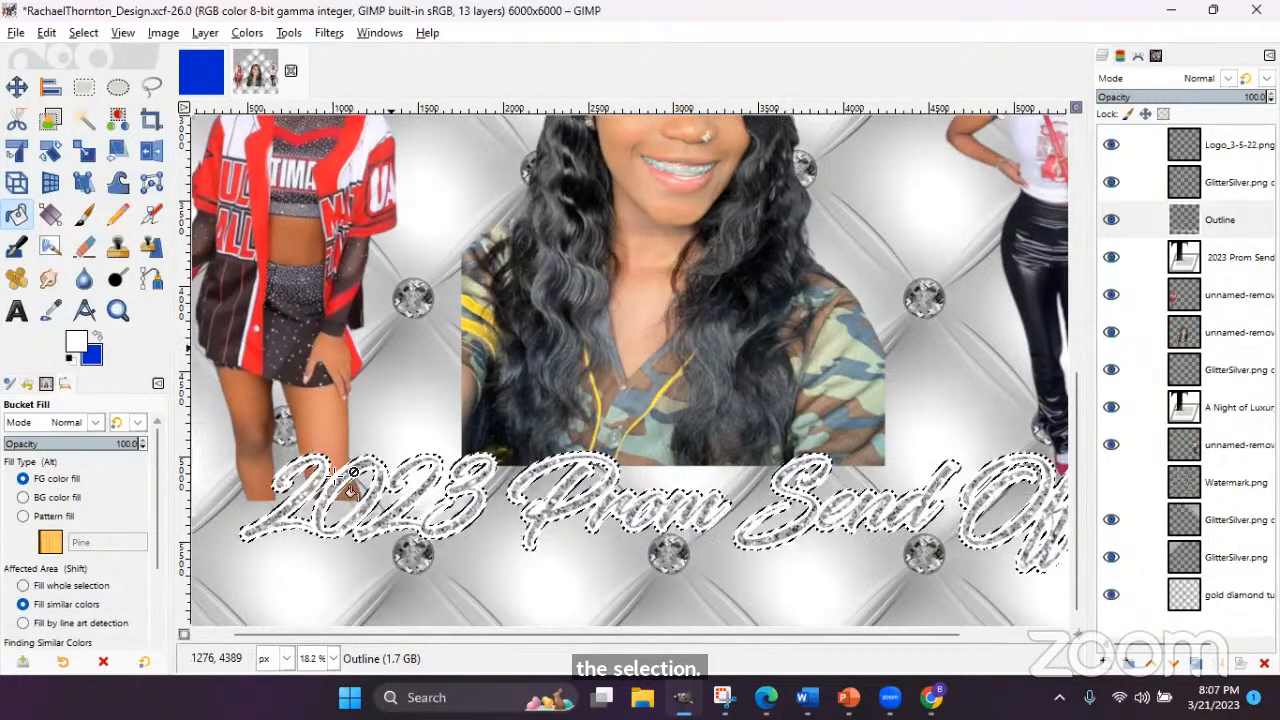
{"action": "left_click", "coordinate": [83, 32]}
{"action": "left_click", "coordinate": [100, 74]}
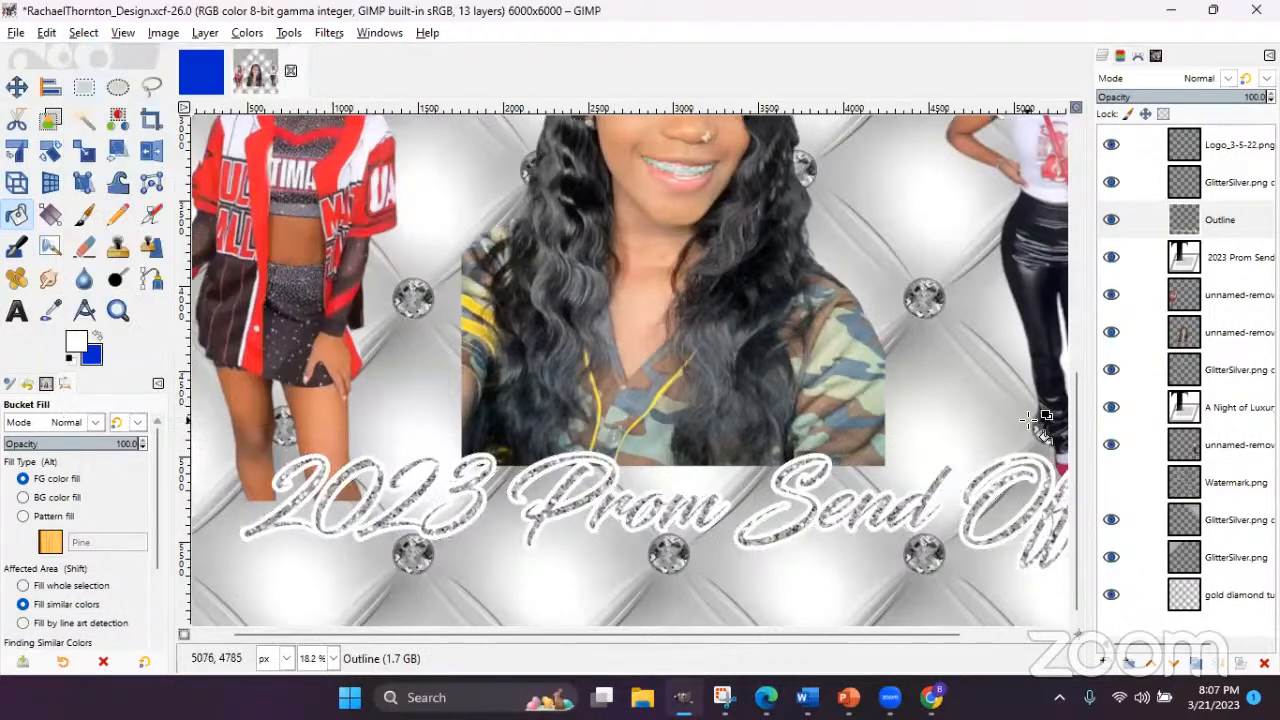
{"action": "left_click", "coordinate": [1218, 224]}
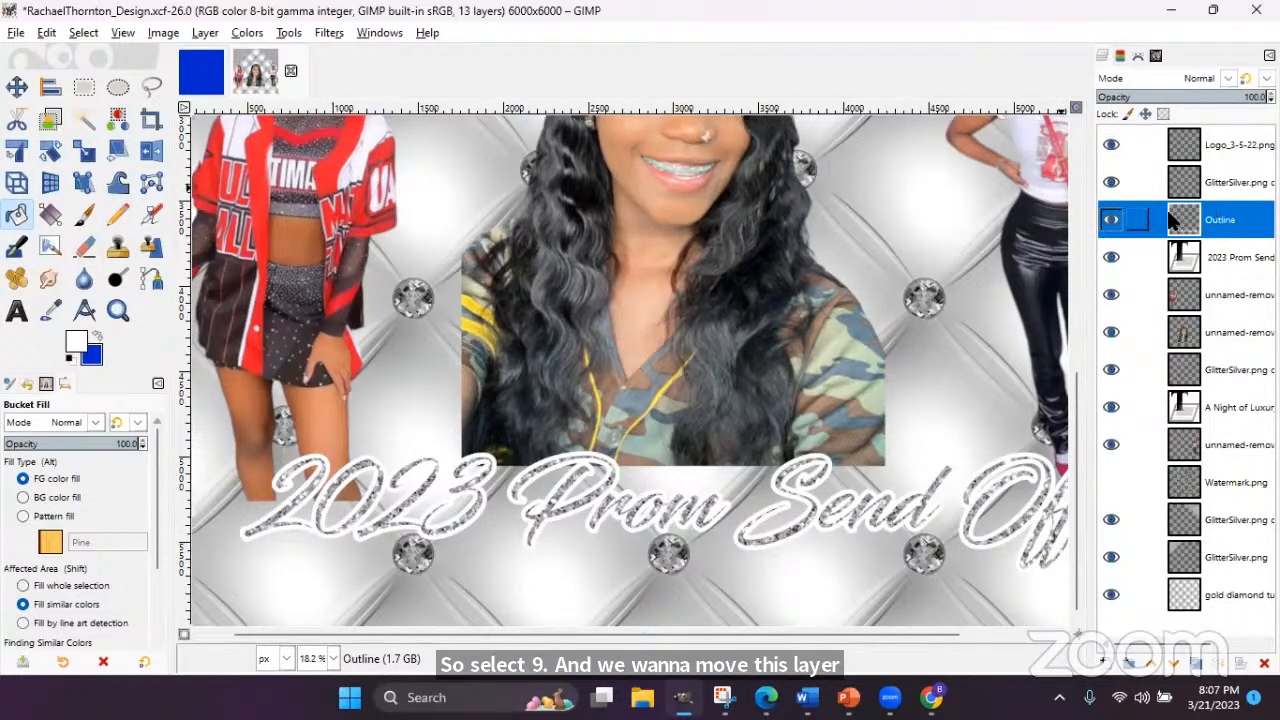
- Move the Outline layer below the '2023 Prom Send Off' text layer
{"action": "left_click_drag", "start_coordinate": [1215, 232], "coordinate": [1220, 278]}
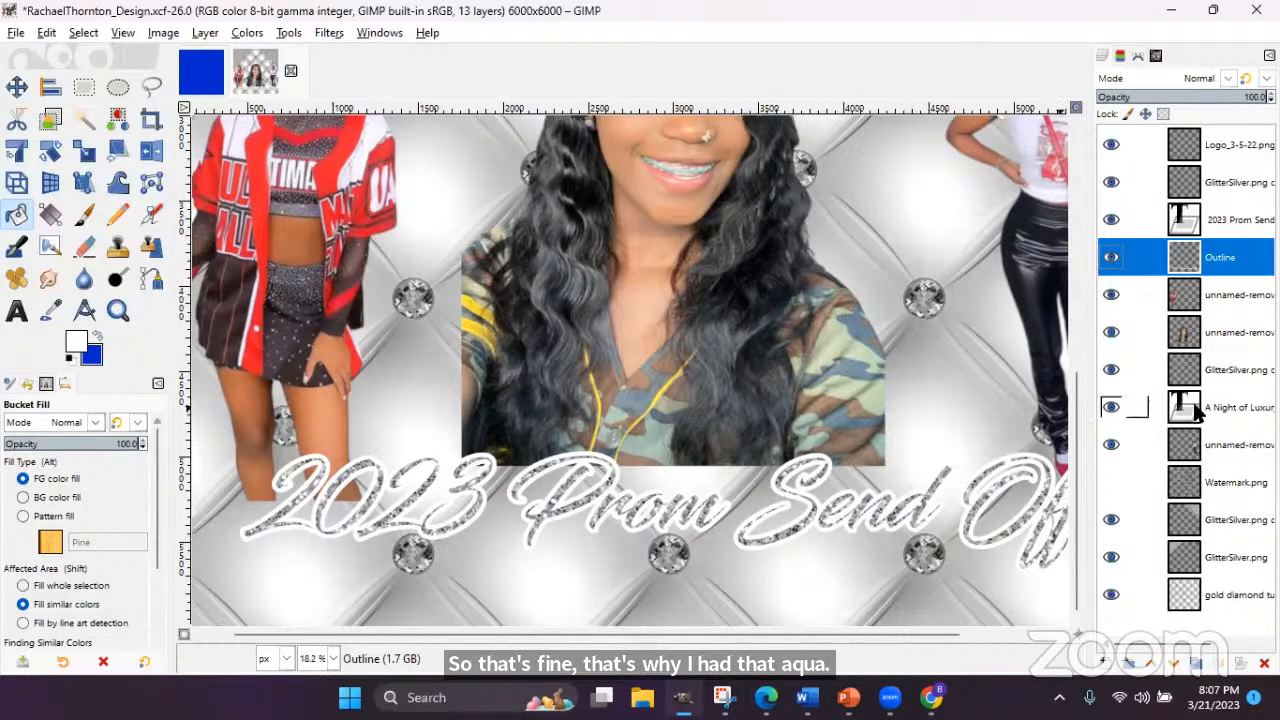
{"action": "left_click_drag", "start_coordinate": [1075, 512], "coordinate": [1050, 288]}
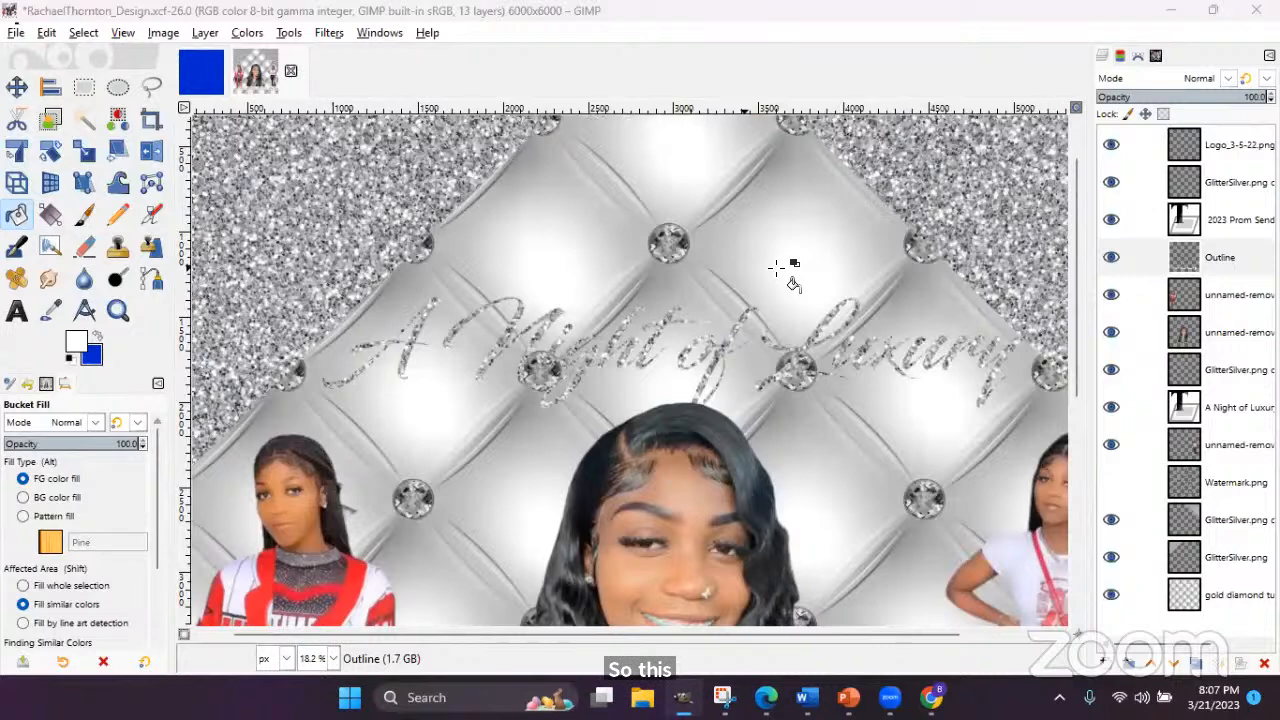
- Load the 'A Night of Luxury' letters as a selection and grow it
{"action": "left_click", "coordinate": [1195, 420]}
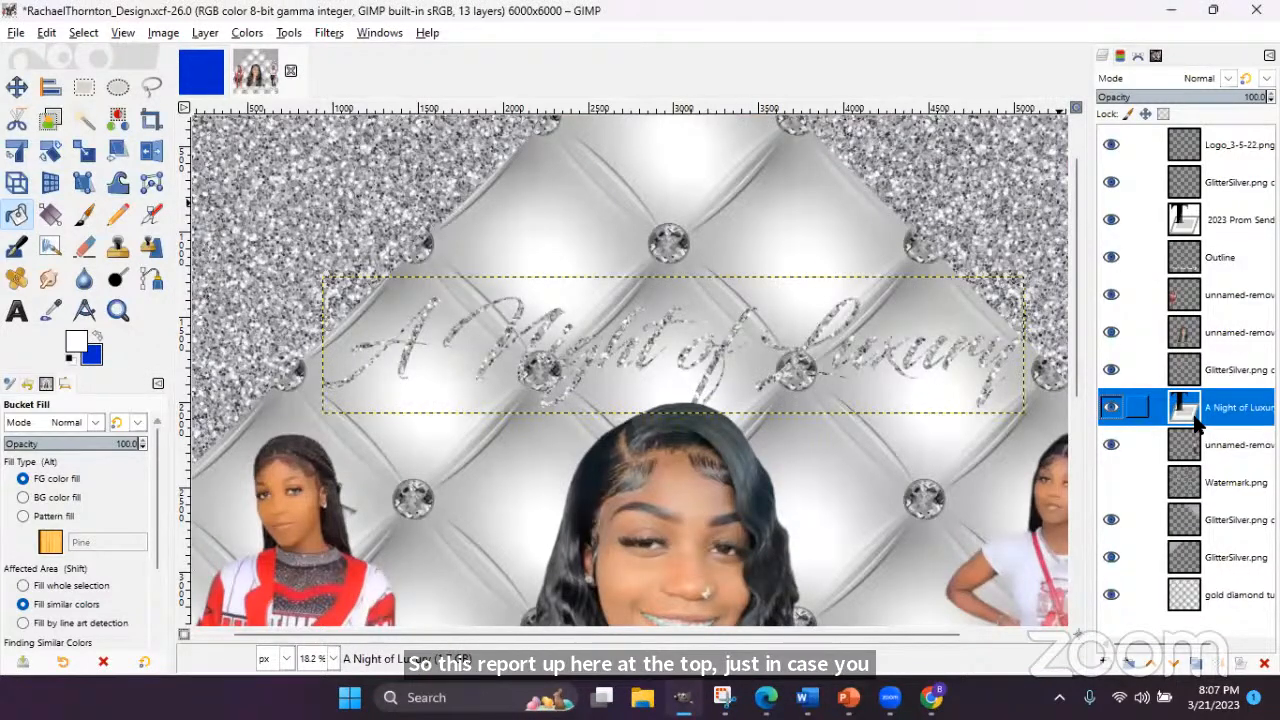
{"action": "right_click", "coordinate": [1197, 423]}
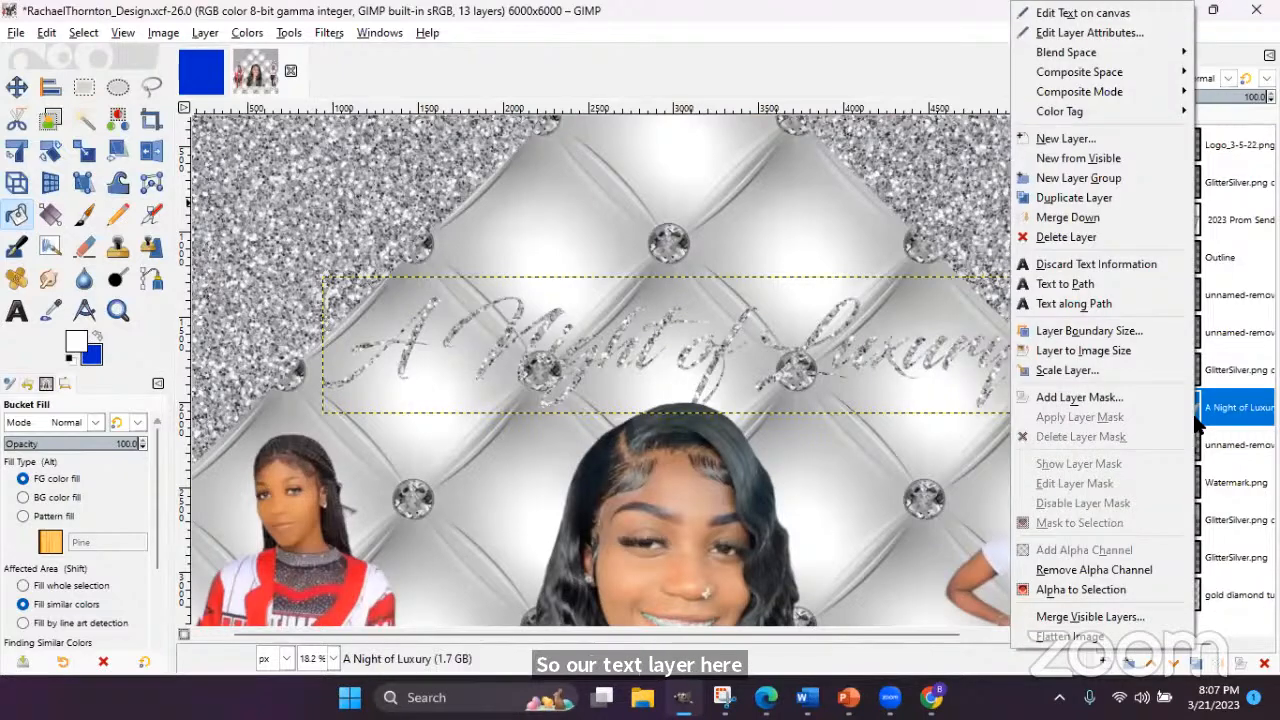
{"action": "left_click", "coordinate": [1084, 590]}
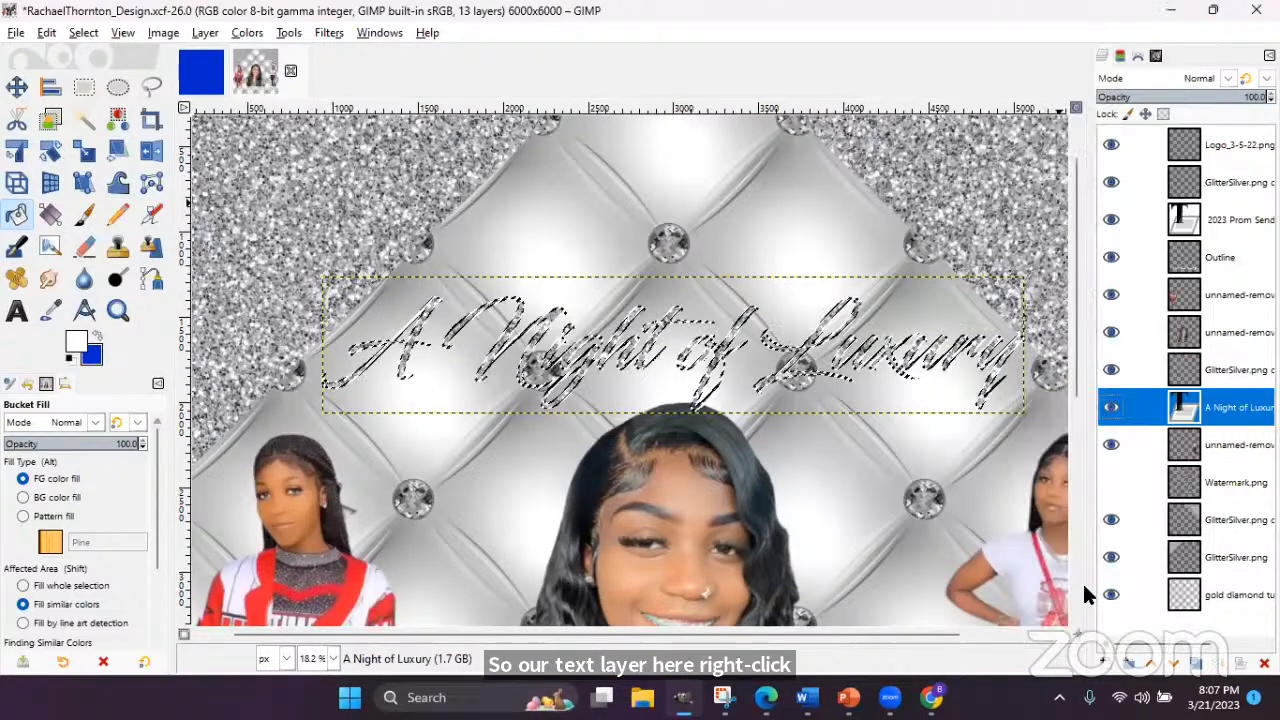
{"action": "left_click", "coordinate": [88, 36]}
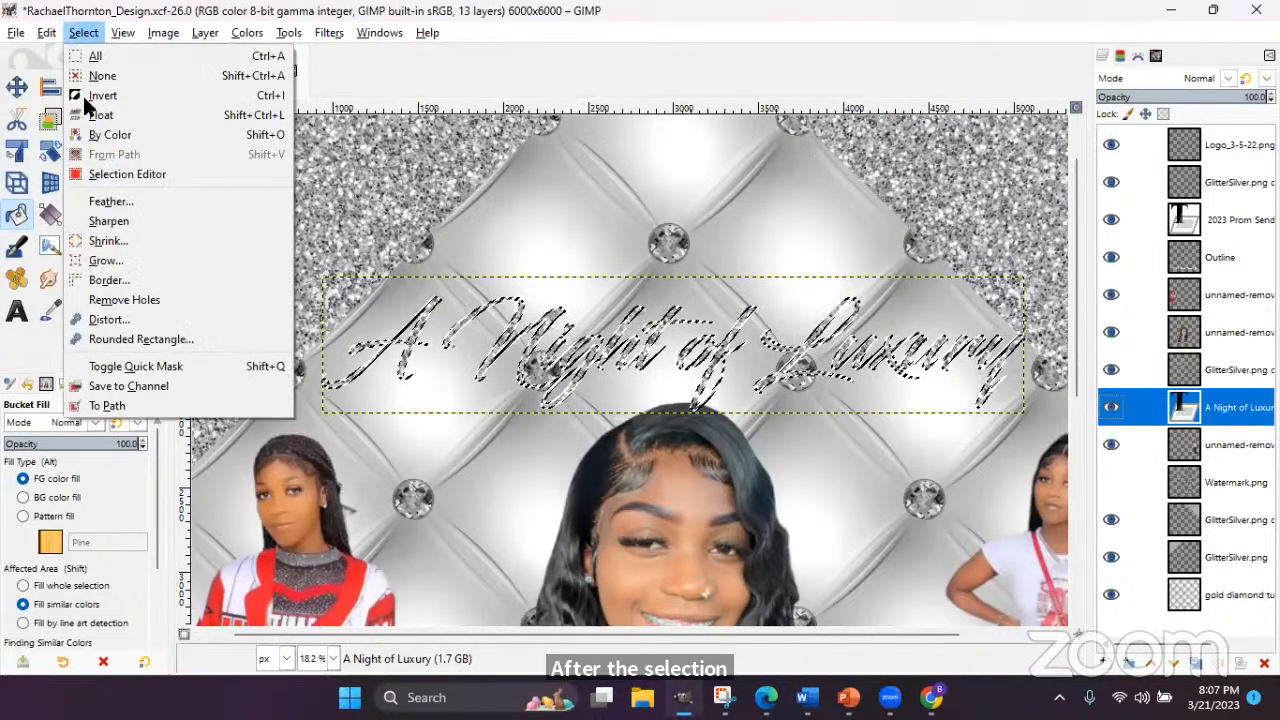
{"action": "left_click", "coordinate": [104, 261]}
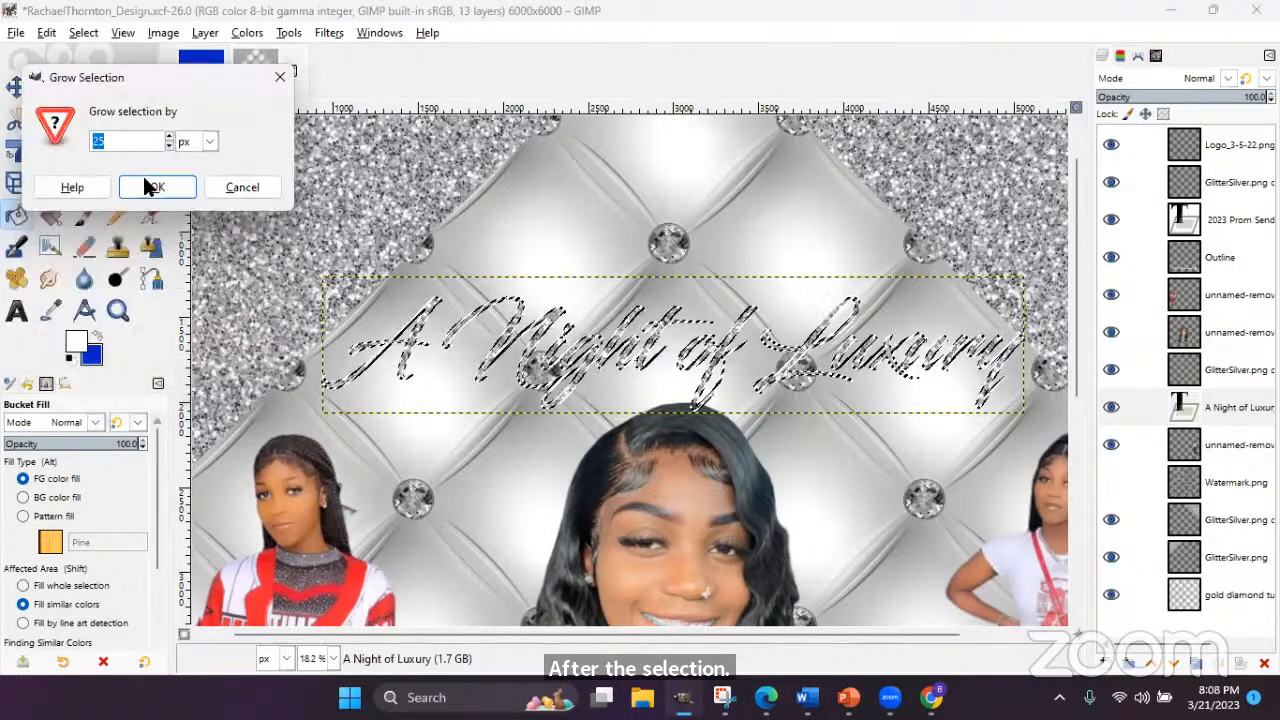
{"action": "left_click", "coordinate": [157, 188]}
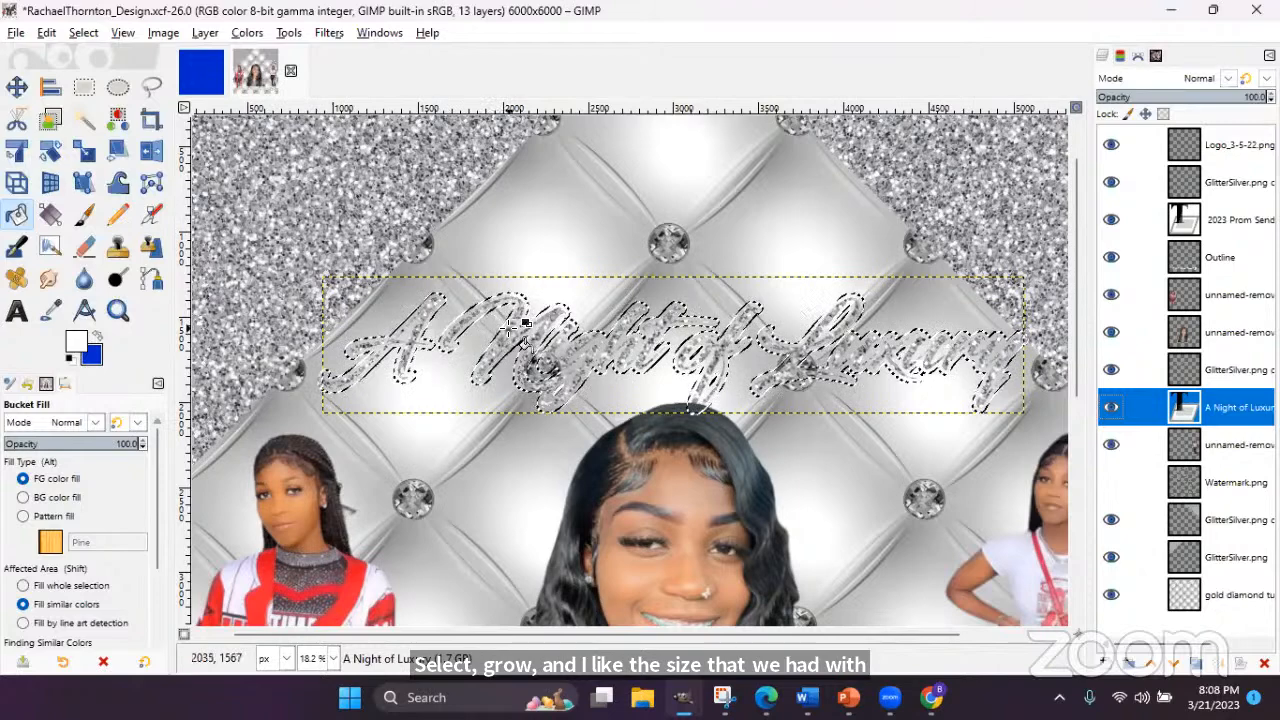
- Fill the grown selection white on a new transparent layer 'Outline #1'
{"action": "left_click", "coordinate": [1105, 665]}
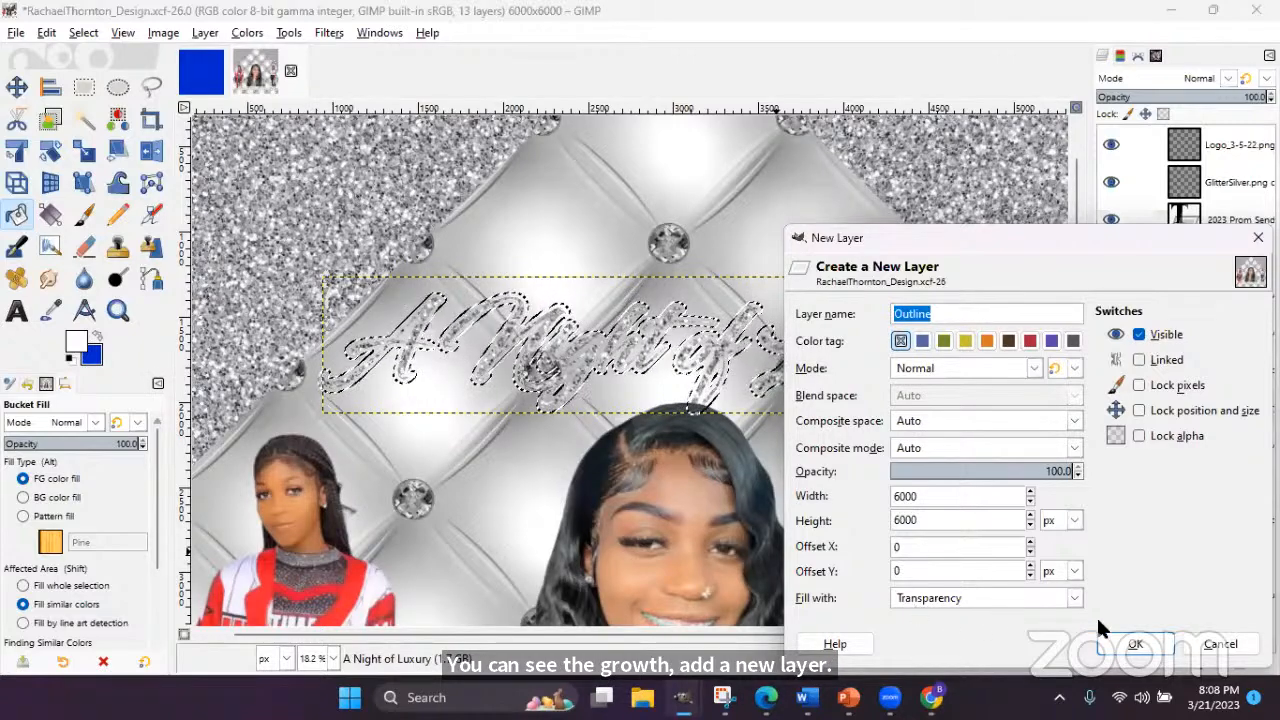
{"action": "left_click", "coordinate": [1135, 643]}
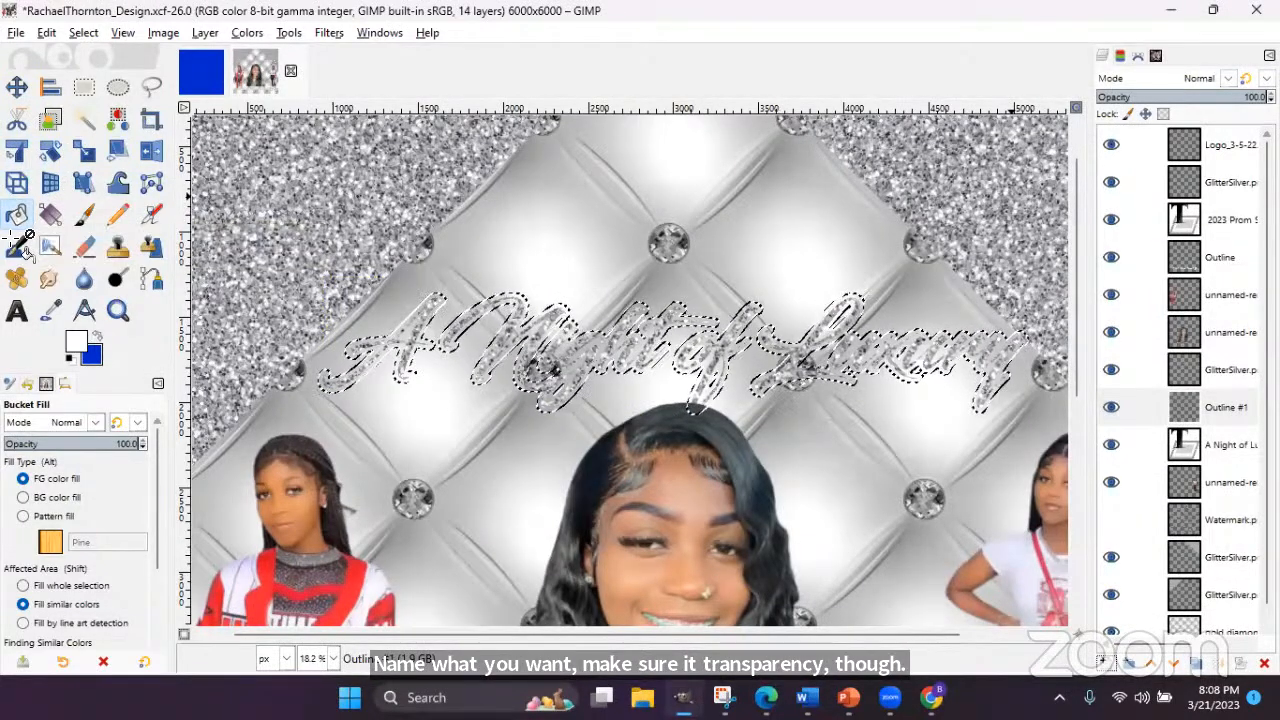
{"action": "left_click", "coordinate": [457, 327]}
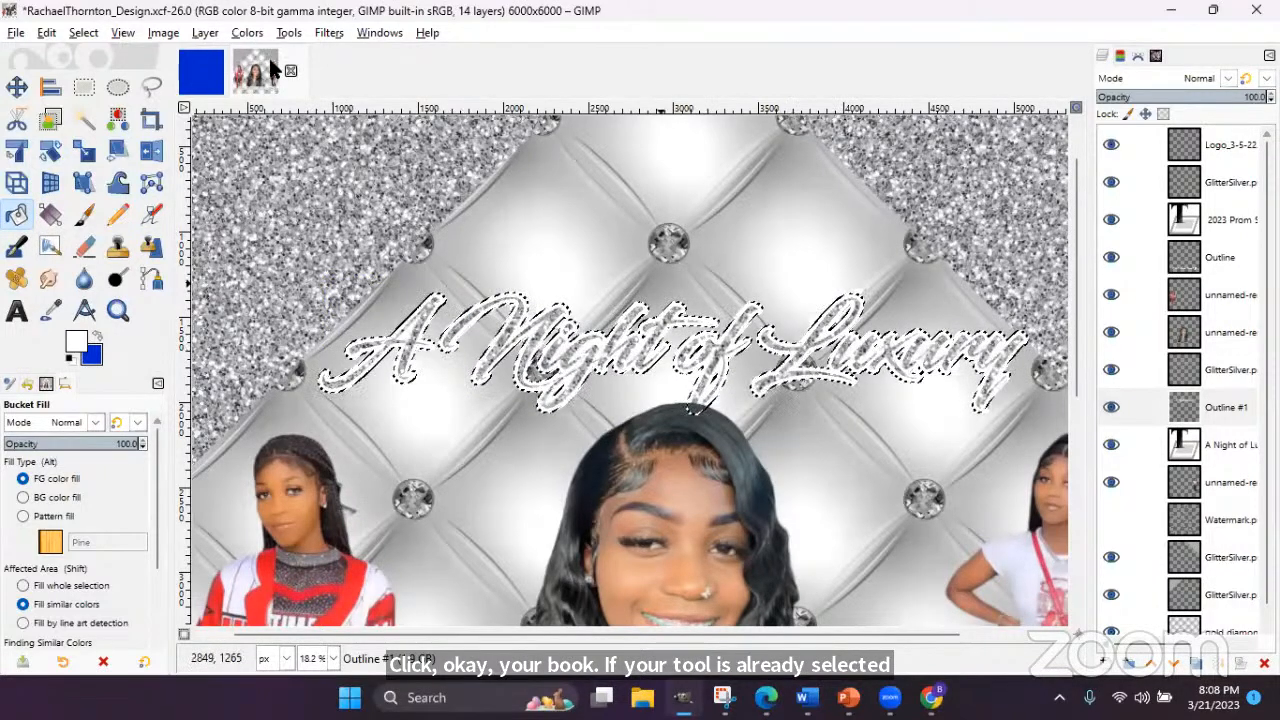
- Deselect and move Outline #1 below the 'A Night of Luxury' text layer
{"action": "left_click", "coordinate": [84, 33]}
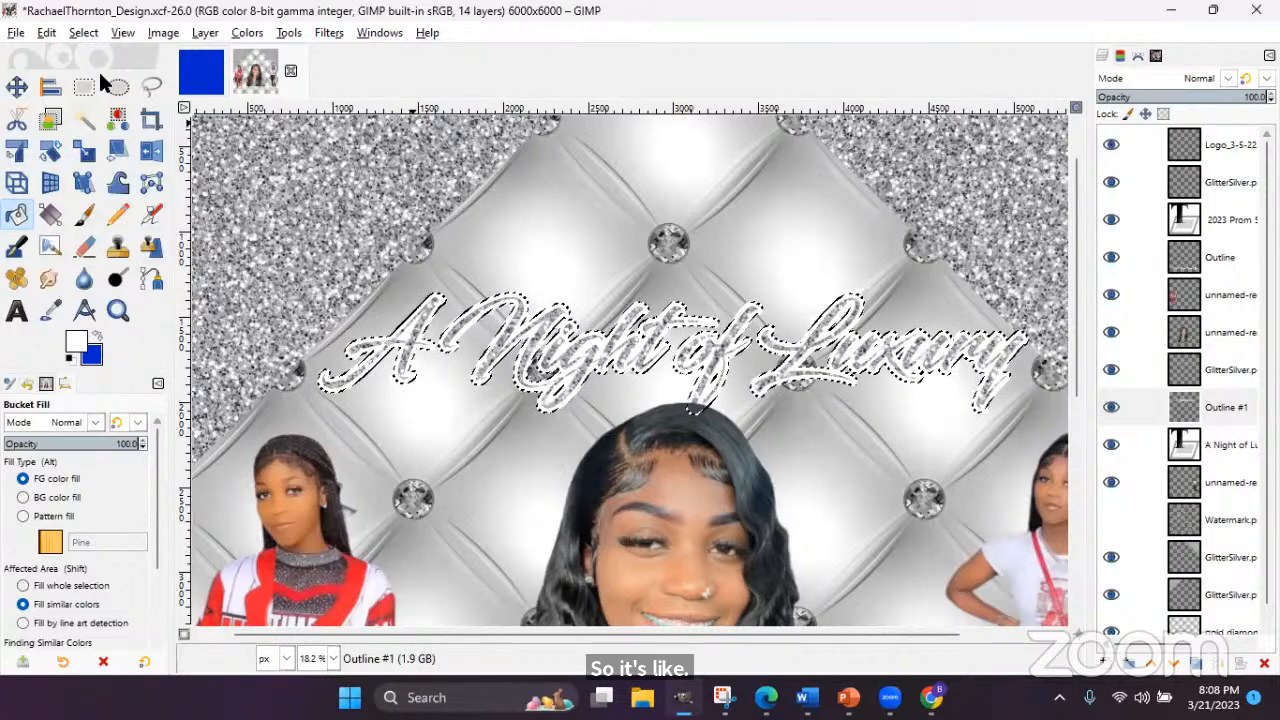
{"action": "left_click", "coordinate": [102, 80]}
{"action": "left_click_drag", "start_coordinate": [1226, 407], "coordinate": [1229, 458]}
{"action": "key", "text": "minus"}
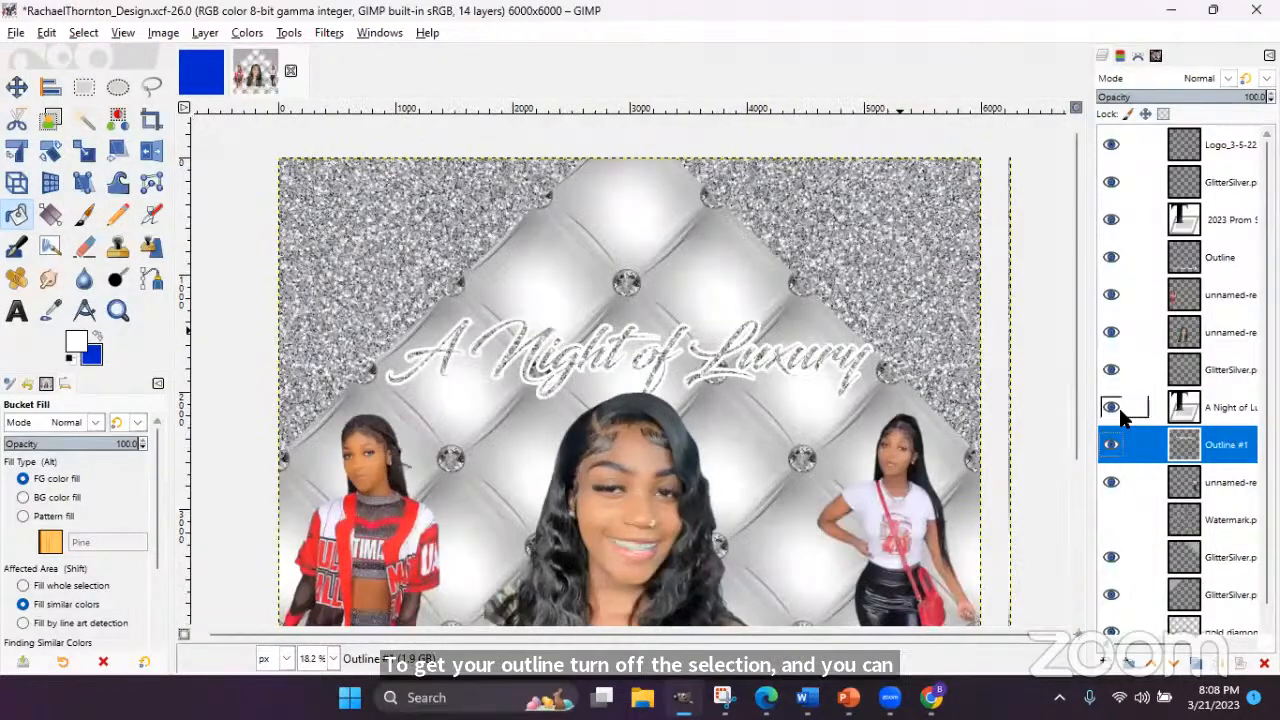
{"action": "key", "text": "minus"}
{"action": "key", "text": "plus"}
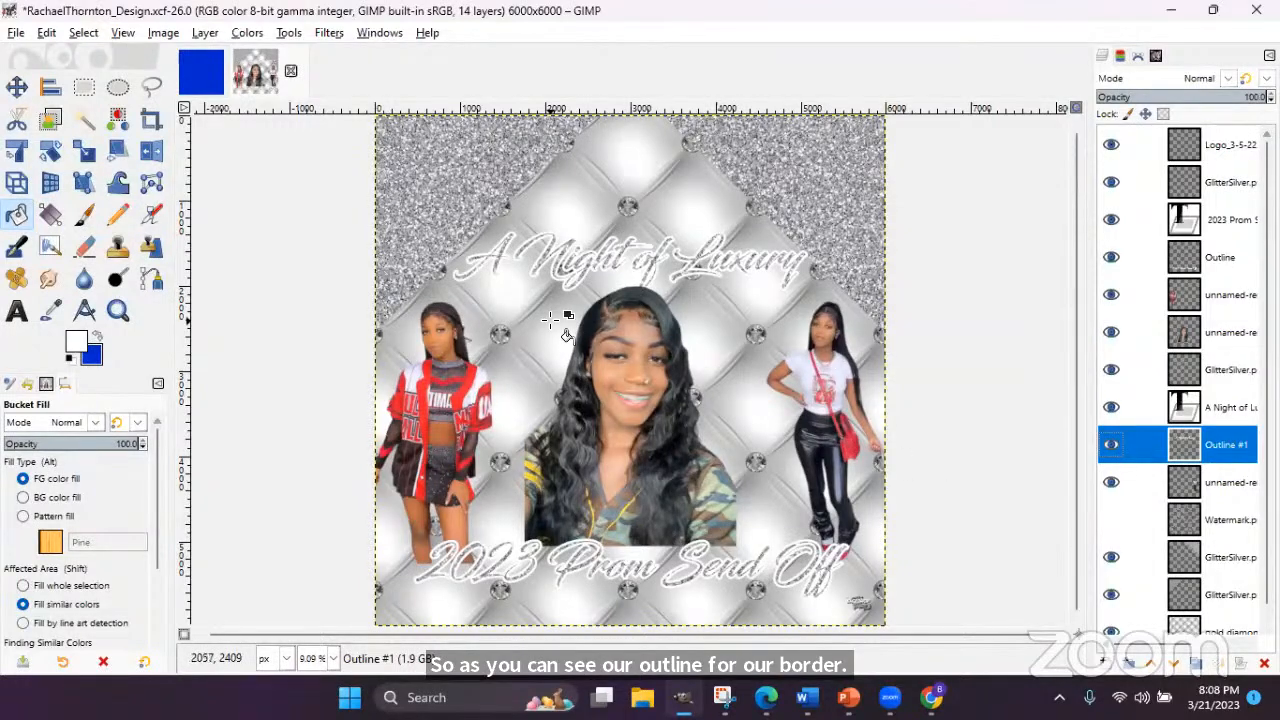
- Crop both Outline #1 and Outline layers to their content
{"action": "left_click", "coordinate": [205, 33]}
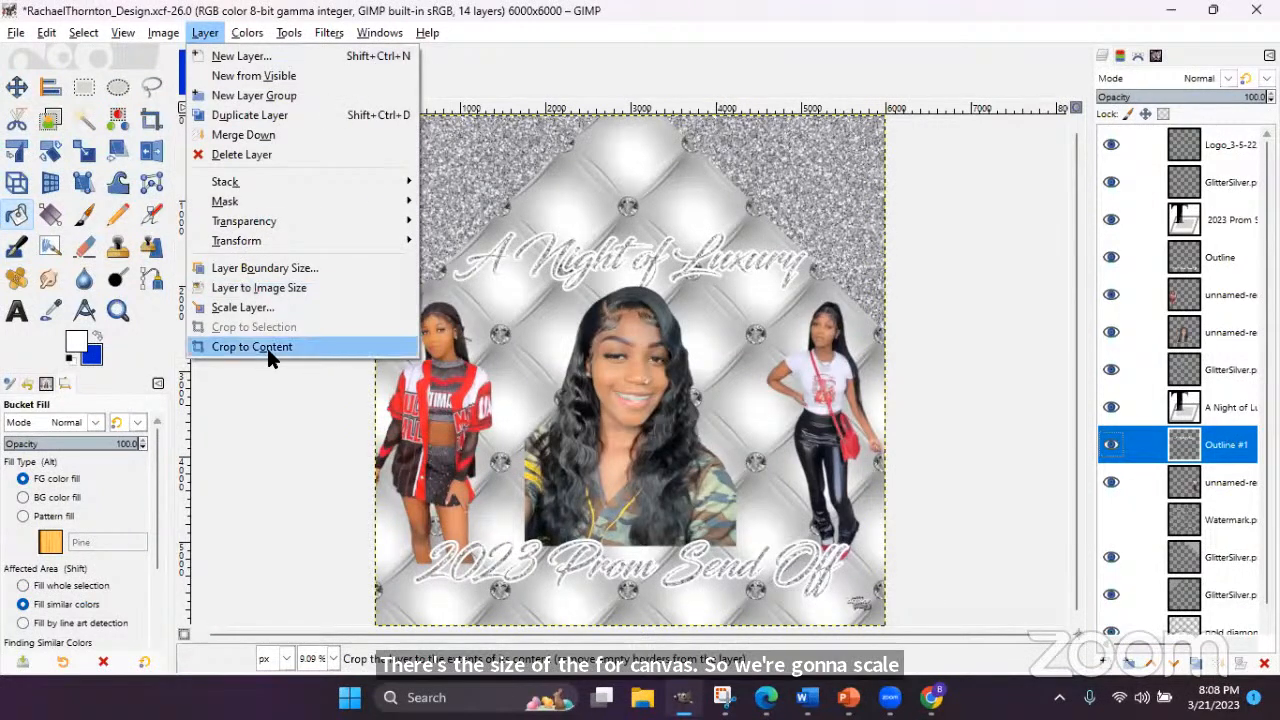
{"action": "left_click", "coordinate": [267, 348]}
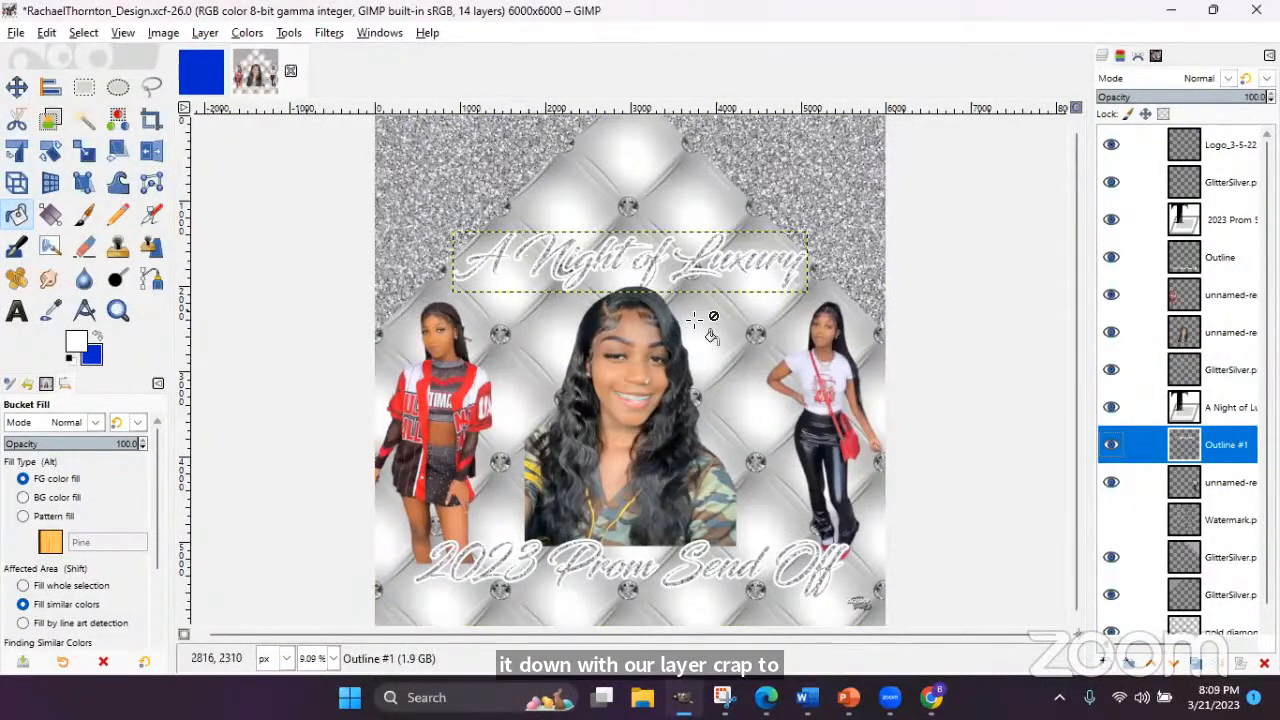
{"action": "left_click", "coordinate": [1215, 258]}
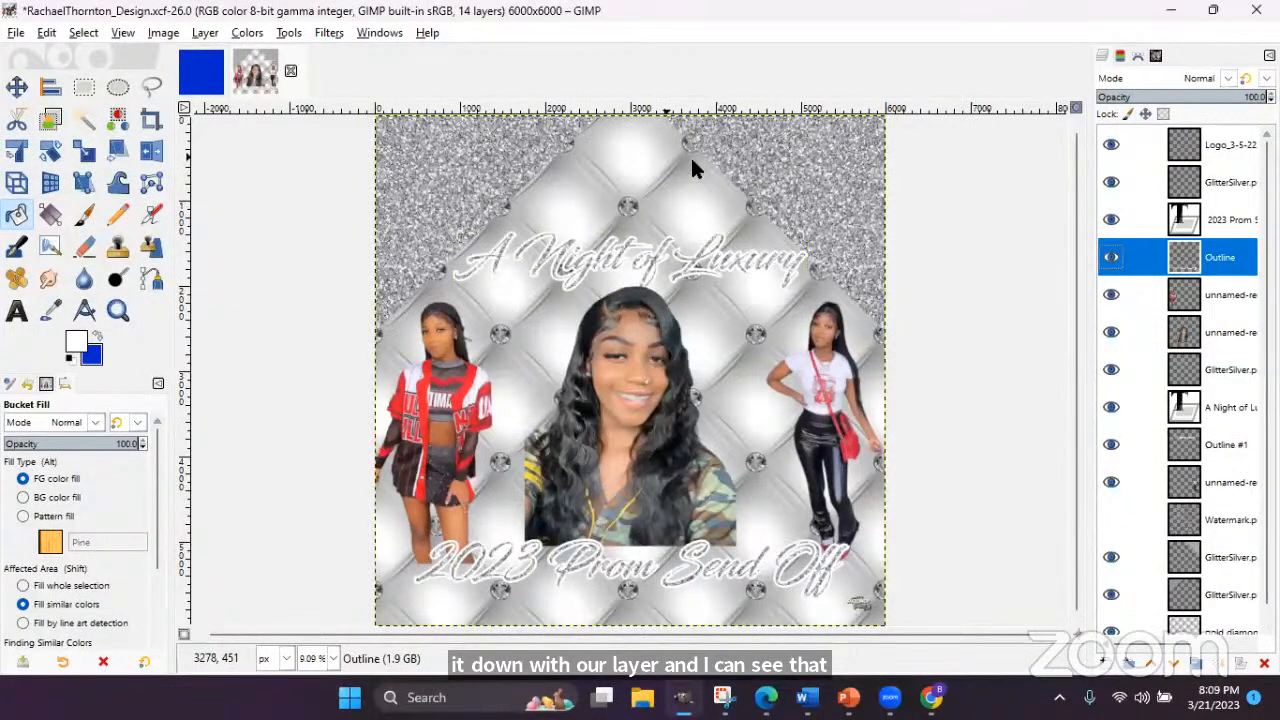
{"action": "left_click", "coordinate": [205, 33]}
{"action": "left_click", "coordinate": [265, 347]}
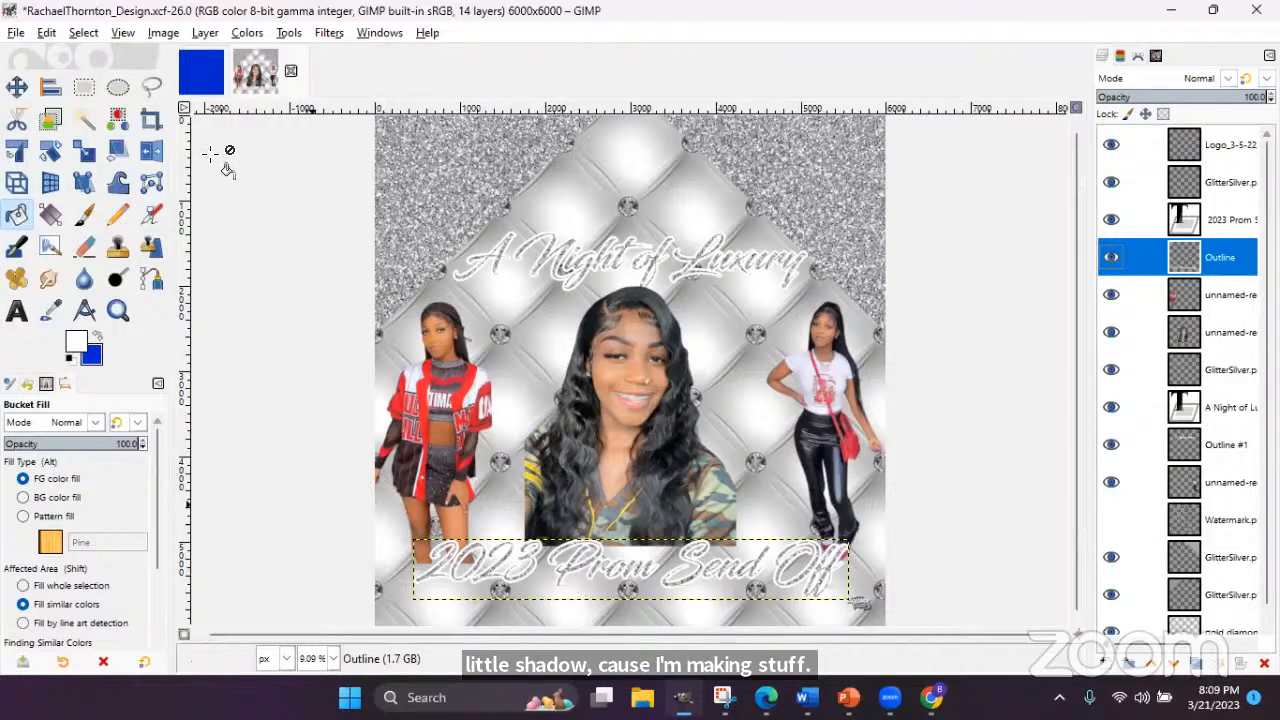
- Open the Drop Shadow filter on the Outline layer and raise shadow opacity to 2.000
{"action": "left_click", "coordinate": [322, 36]}
{"action": "mouse_move", "coordinate": [378, 199]}
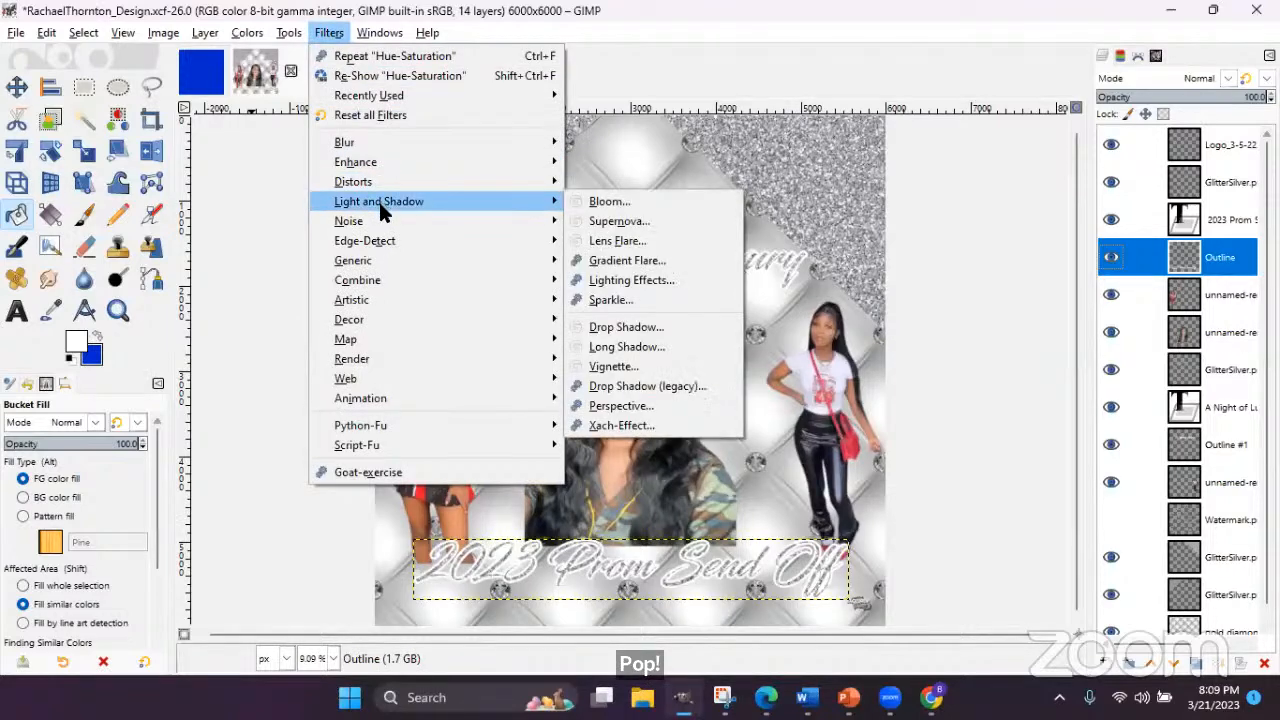
{"action": "left_click", "coordinate": [644, 325]}
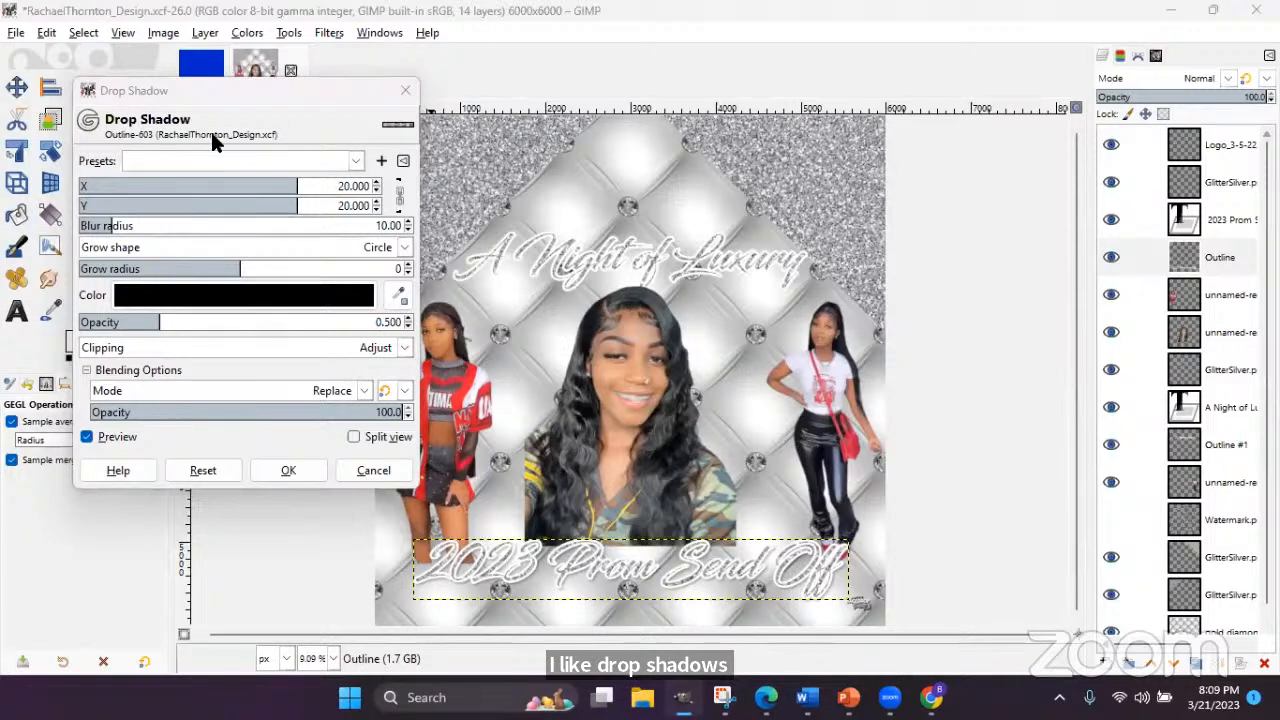
{"action": "left_click_drag", "start_coordinate": [276, 99], "coordinate": [221, 162]}
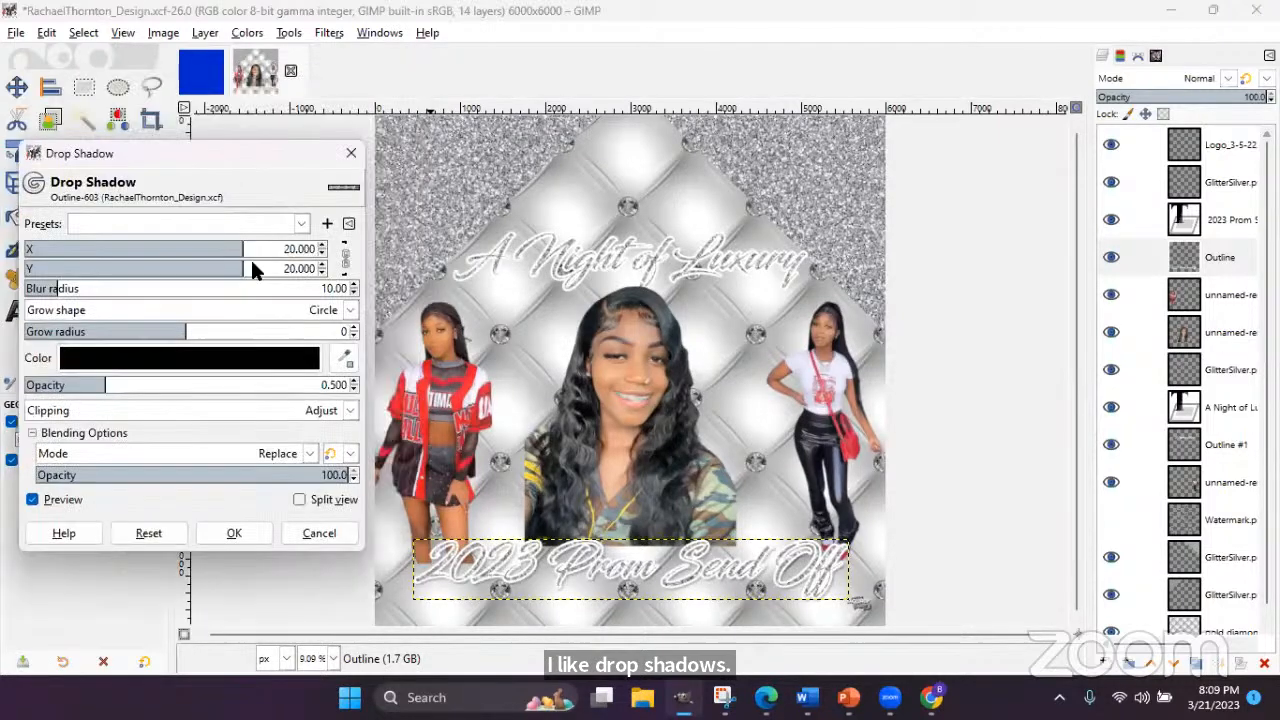
{"action": "left_click", "coordinate": [316, 533]}
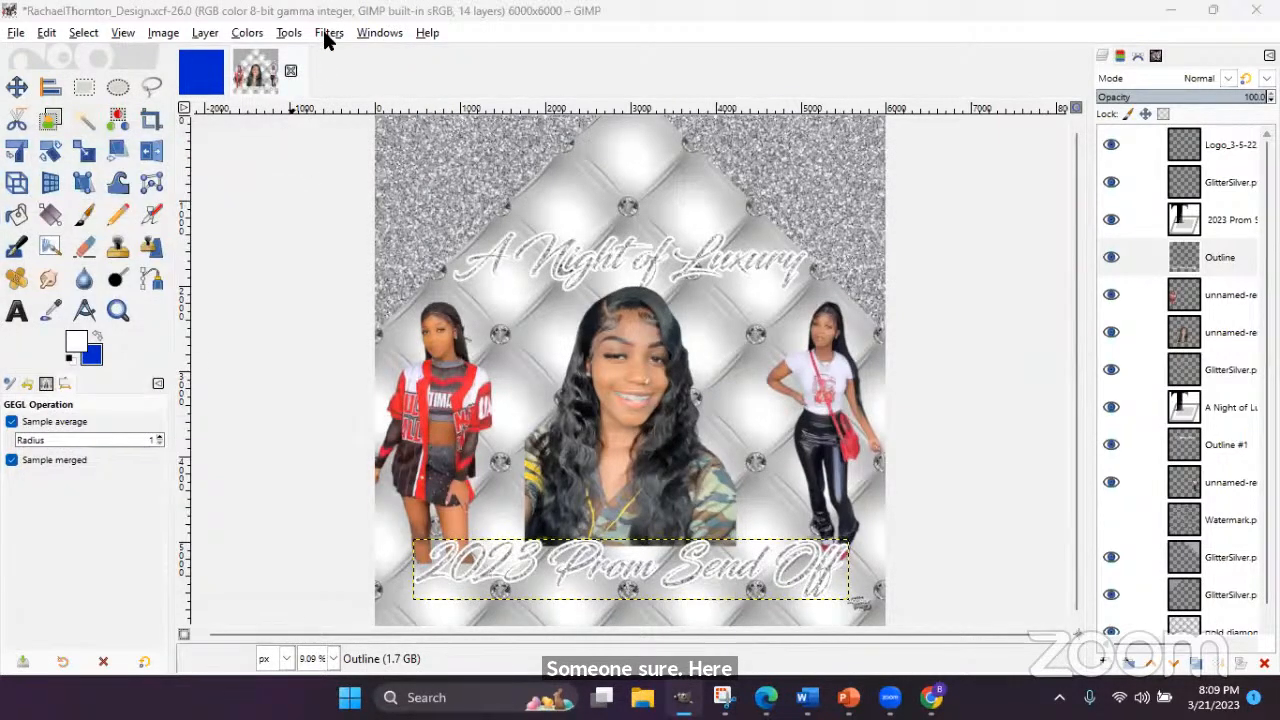
{"action": "left_click", "coordinate": [329, 33]}
{"action": "mouse_move", "coordinate": [381, 201]}
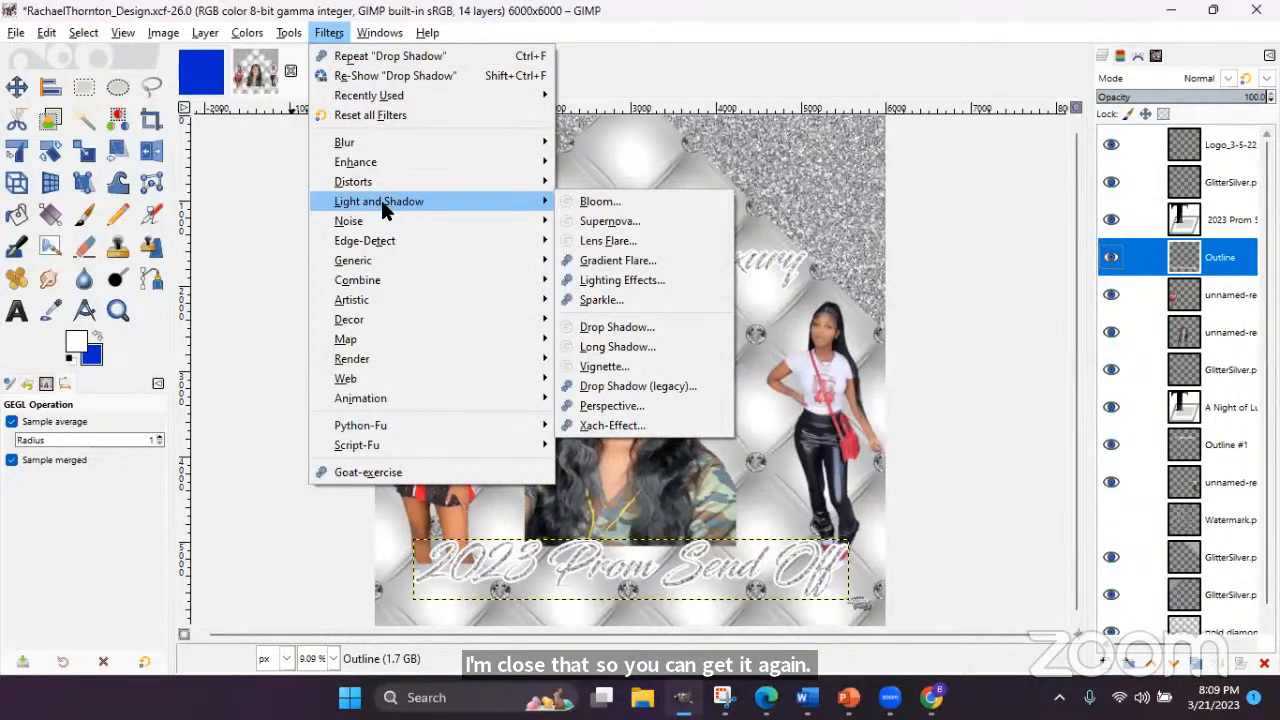
{"action": "left_click", "coordinate": [616, 330]}
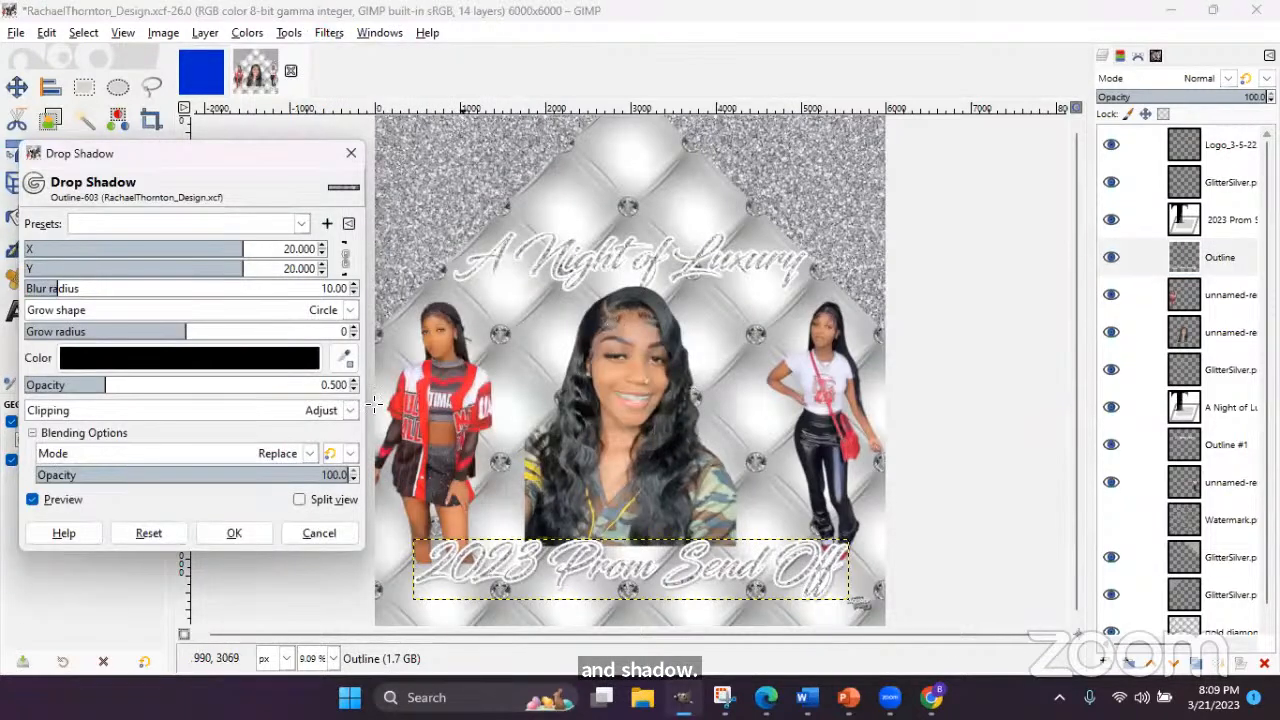
{"action": "left_click_drag", "start_coordinate": [105, 390], "coordinate": [352, 390]}
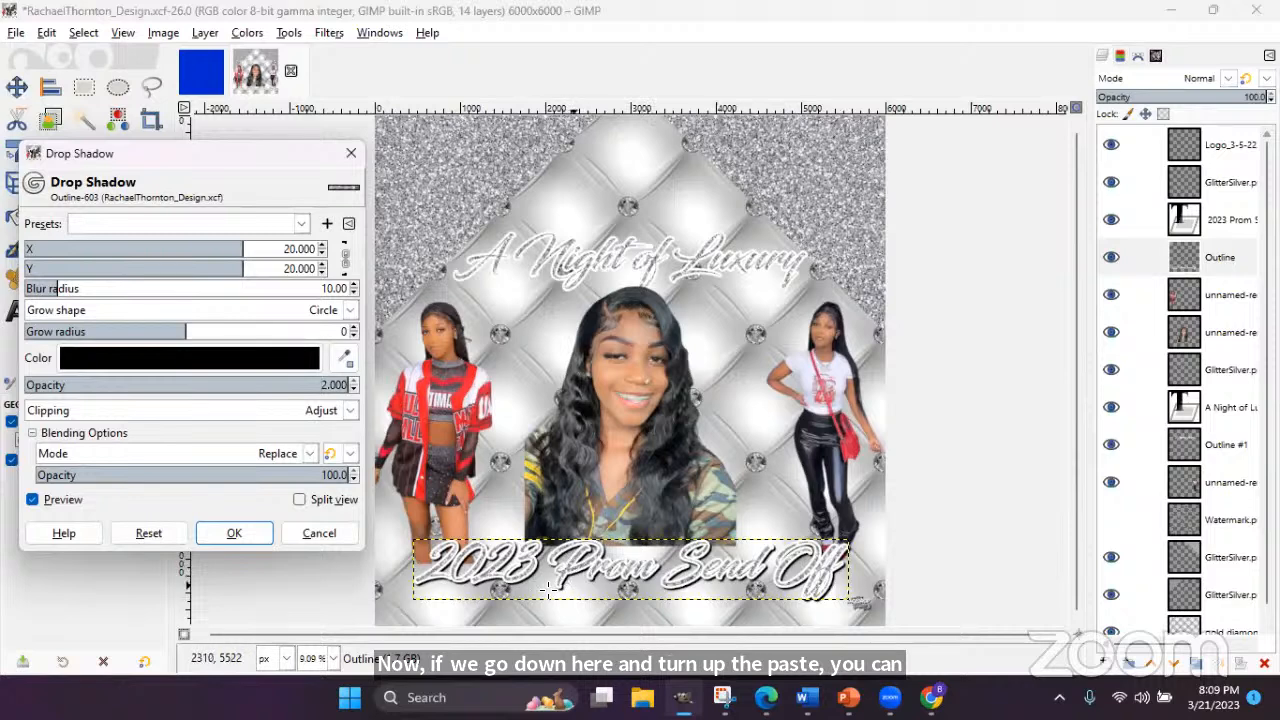
- Compare the title with and without the shadow preview, keeping the shadow colour black
{"action": "left_click", "coordinate": [31, 502]}
{"action": "left_click", "coordinate": [31, 502]}
{"action": "left_click", "coordinate": [31, 502]}
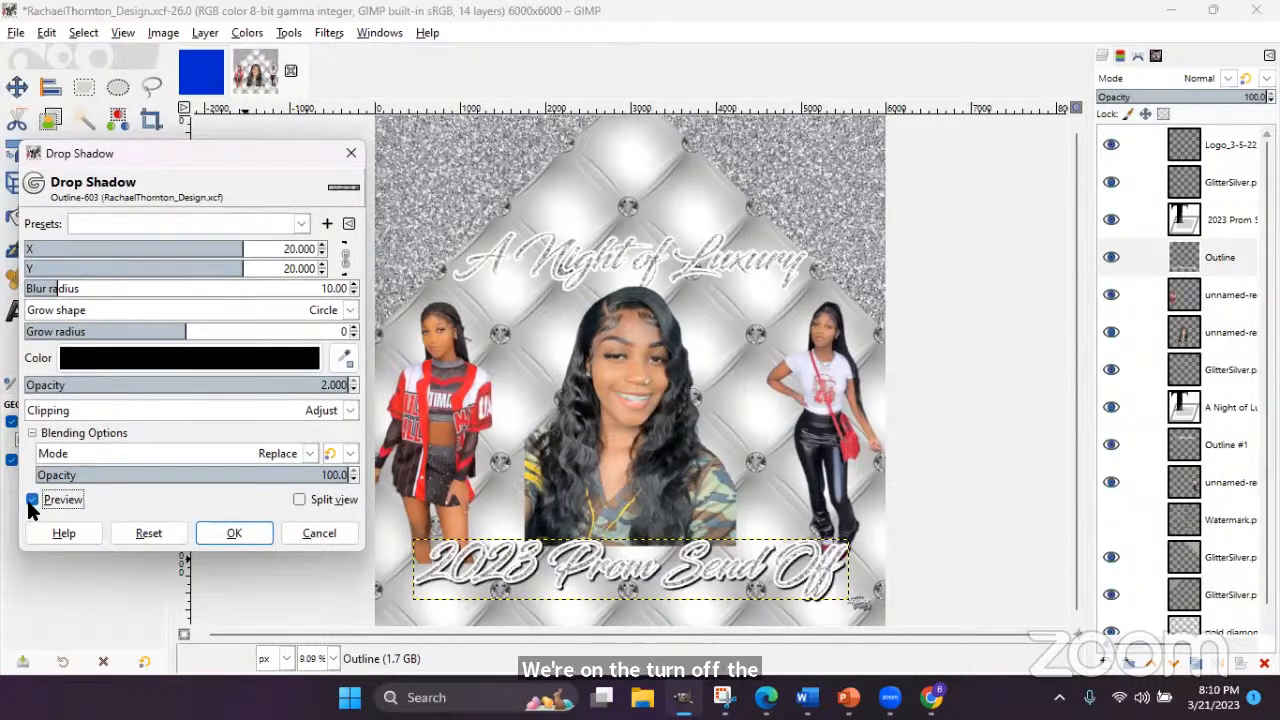
{"action": "left_click", "coordinate": [31, 502]}
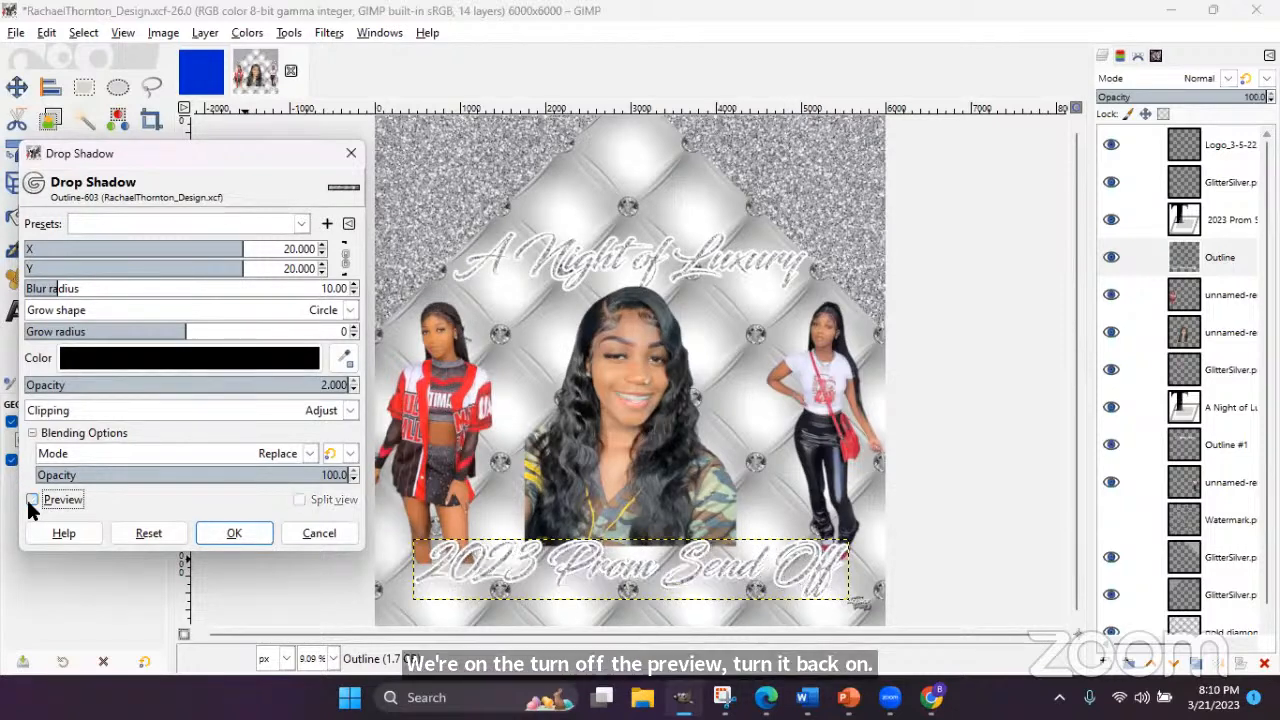
{"action": "left_click", "coordinate": [31, 500]}
{"action": "left_click", "coordinate": [31, 500]}
{"action": "left_click", "coordinate": [31, 500]}
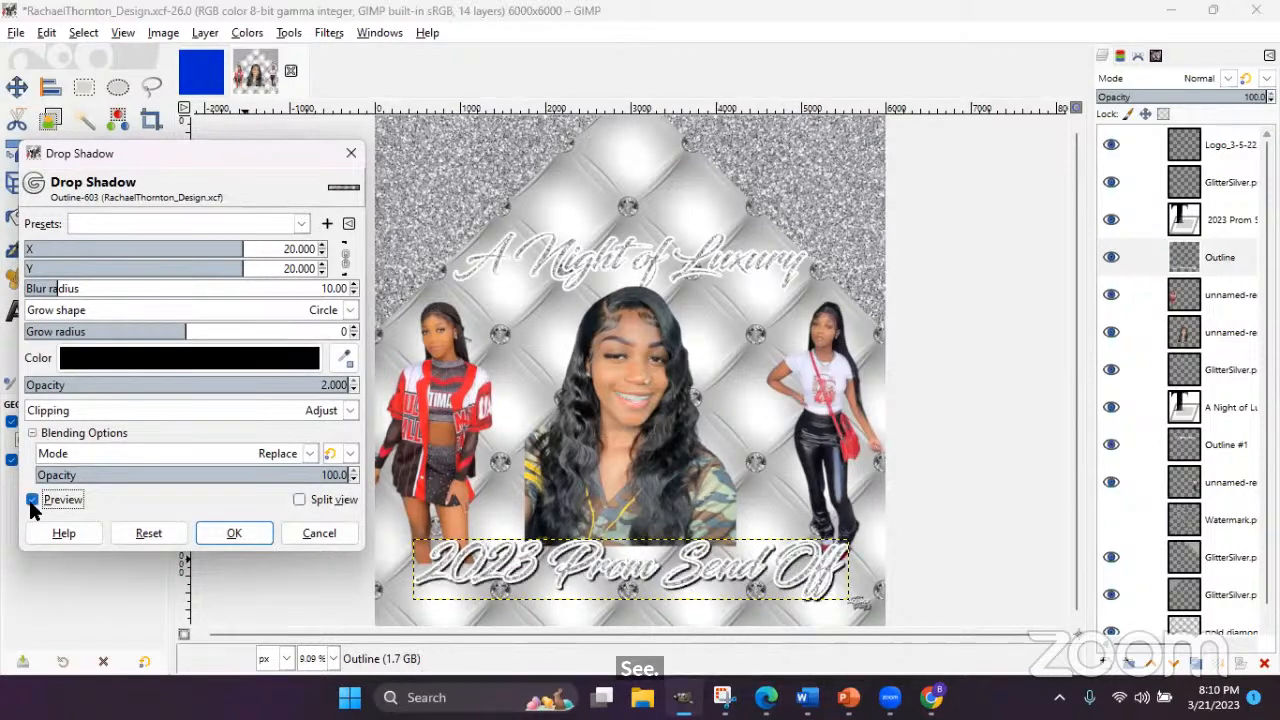
{"action": "left_click", "coordinate": [260, 360]}
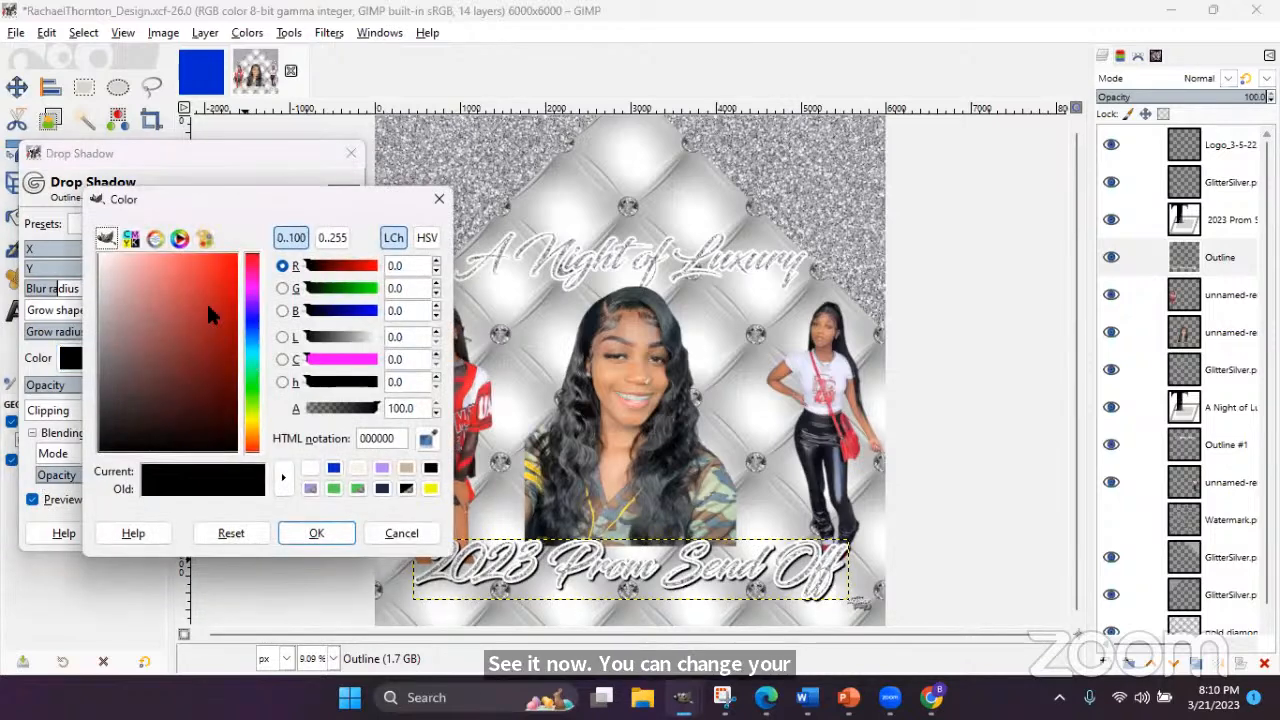
{"action": "left_click", "coordinate": [392, 531]}
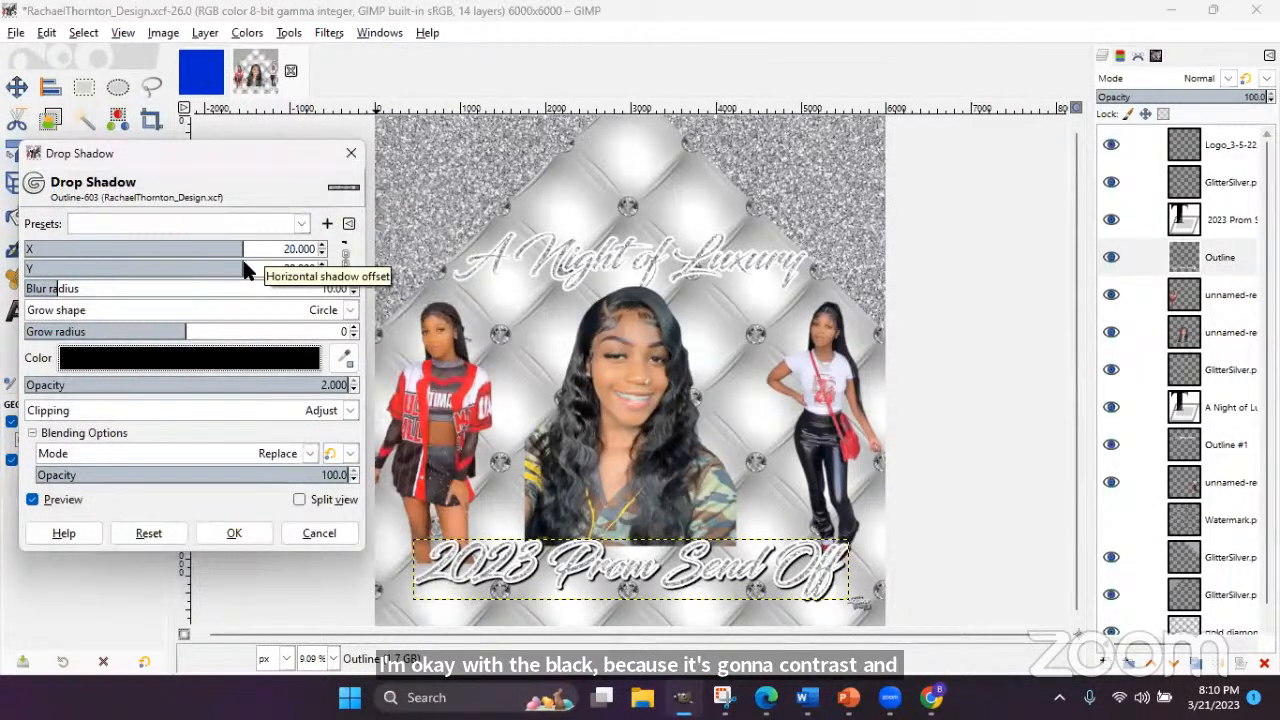
- Set the shadow's X and Y offsets to 20.769 and blur radius to about 29.67
{"action": "mouse_move", "coordinate": [245, 266]}
{"action": "left_mouse_down"}
{"action": "mouse_move", "coordinate": [120, 256]}
{"action": "mouse_move", "coordinate": [250, 255]}
{"action": "left_mouse_up"}
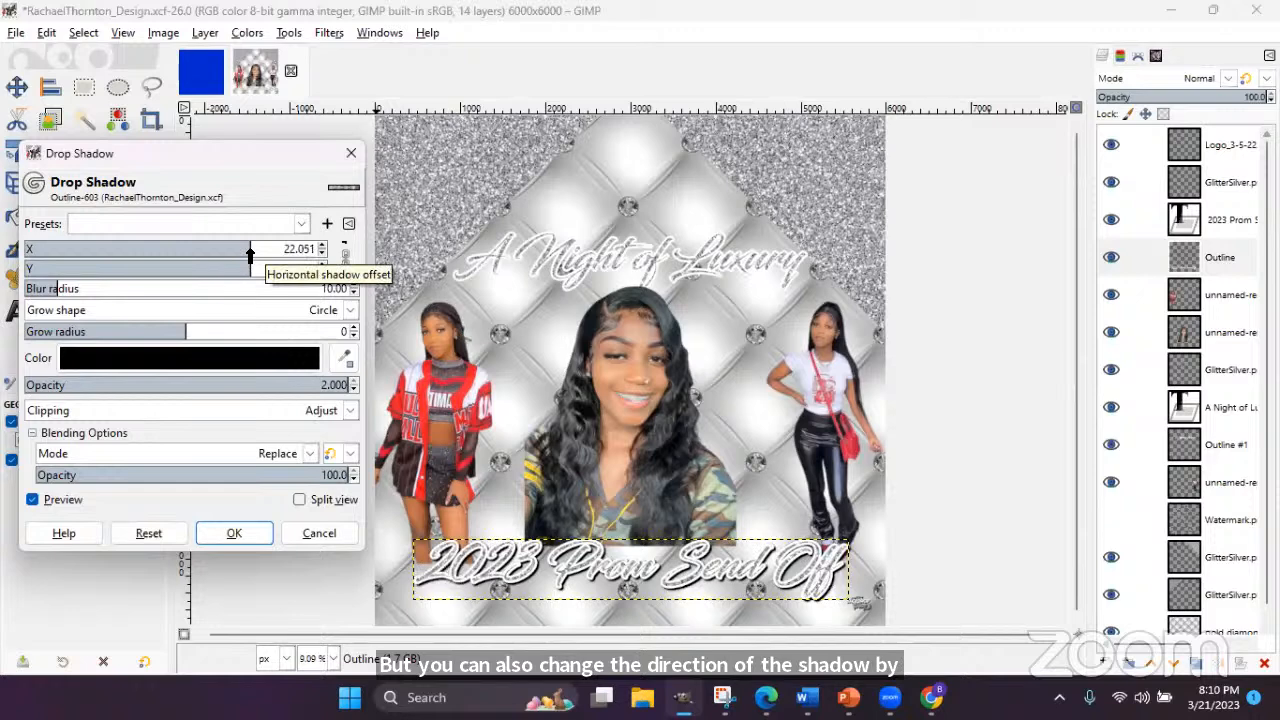
{"action": "left_click", "coordinate": [343, 258]}
{"action": "left_click_drag", "start_coordinate": [250, 256], "coordinate": [75, 251]}
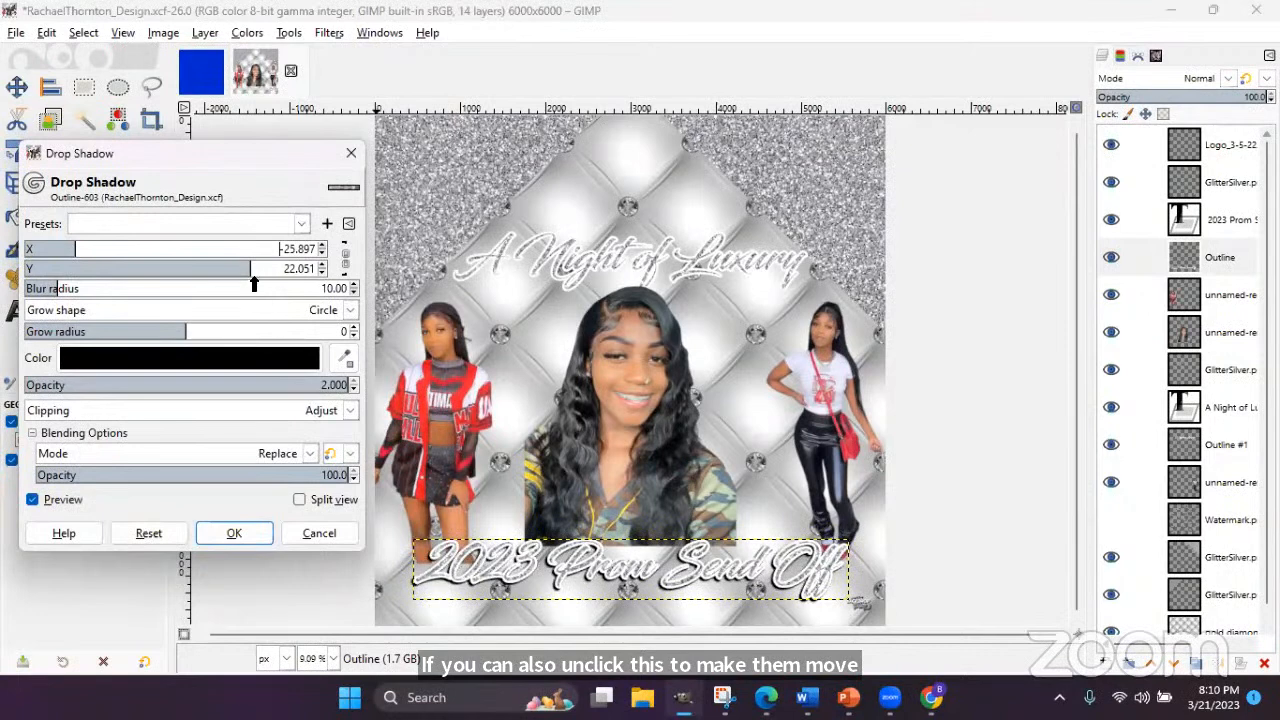
{"action": "mouse_move", "coordinate": [250, 269]}
{"action": "left_mouse_down"}
{"action": "mouse_move", "coordinate": [121, 272]}
{"action": "mouse_move", "coordinate": [231, 275]}
{"action": "left_mouse_up"}
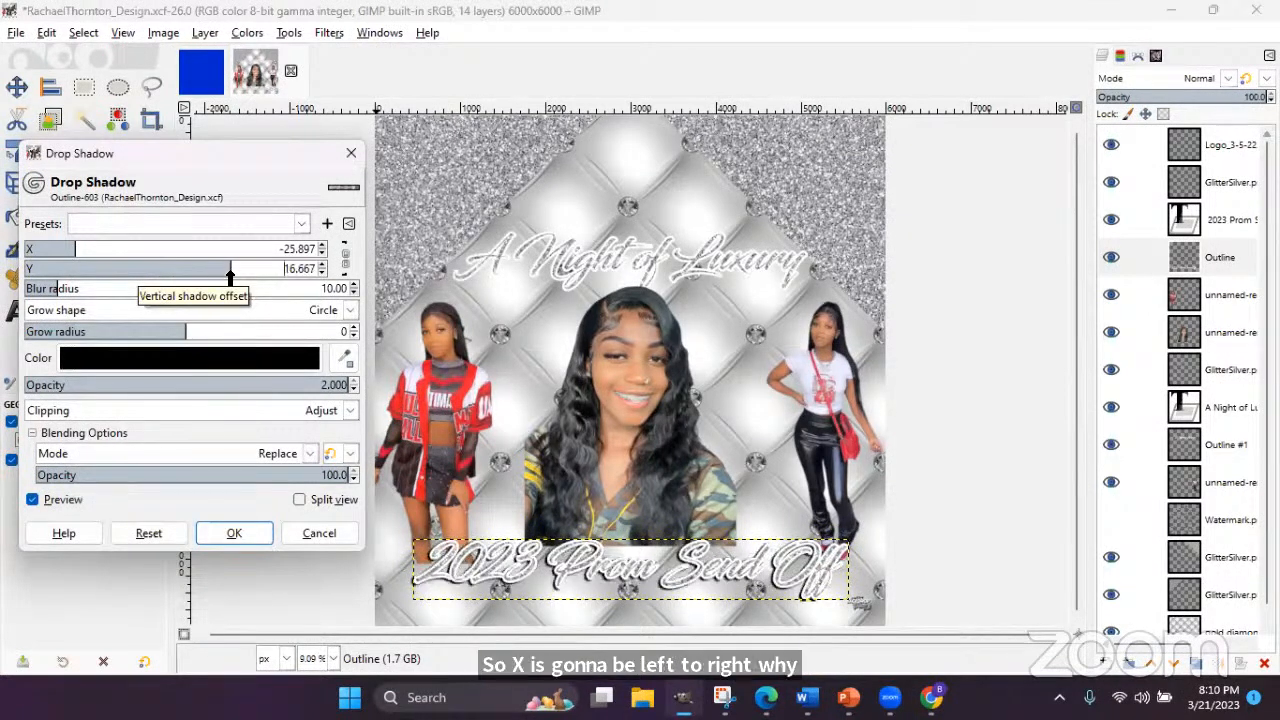
{"action": "left_click_drag", "start_coordinate": [75, 251], "coordinate": [214, 251]}
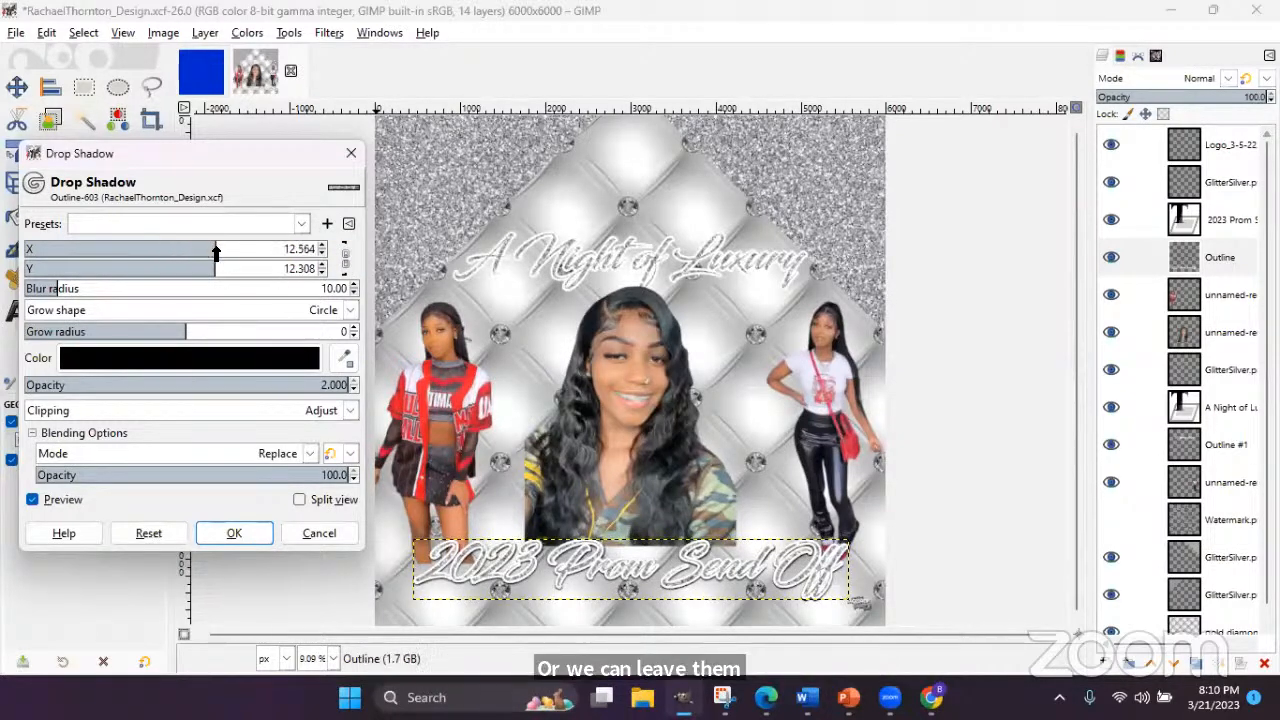
{"action": "left_click", "coordinate": [246, 251]}
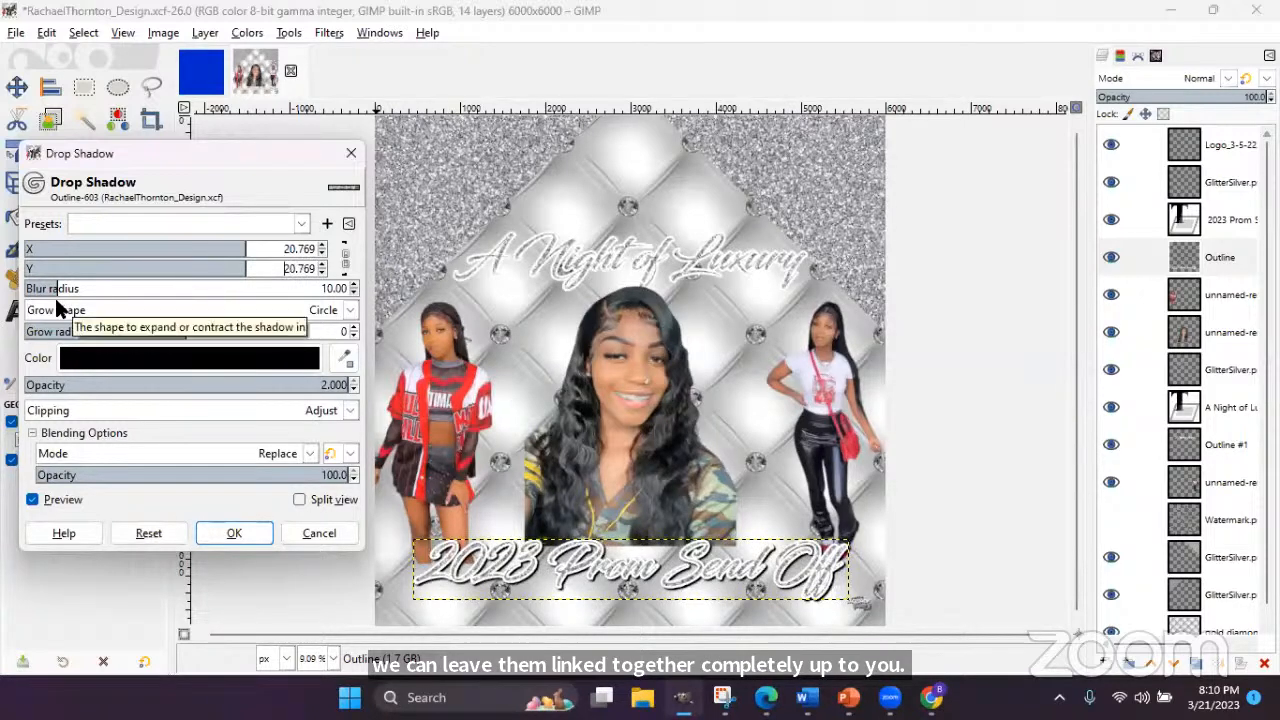
{"action": "left_click_drag", "start_coordinate": [54, 290], "coordinate": [101, 290]}
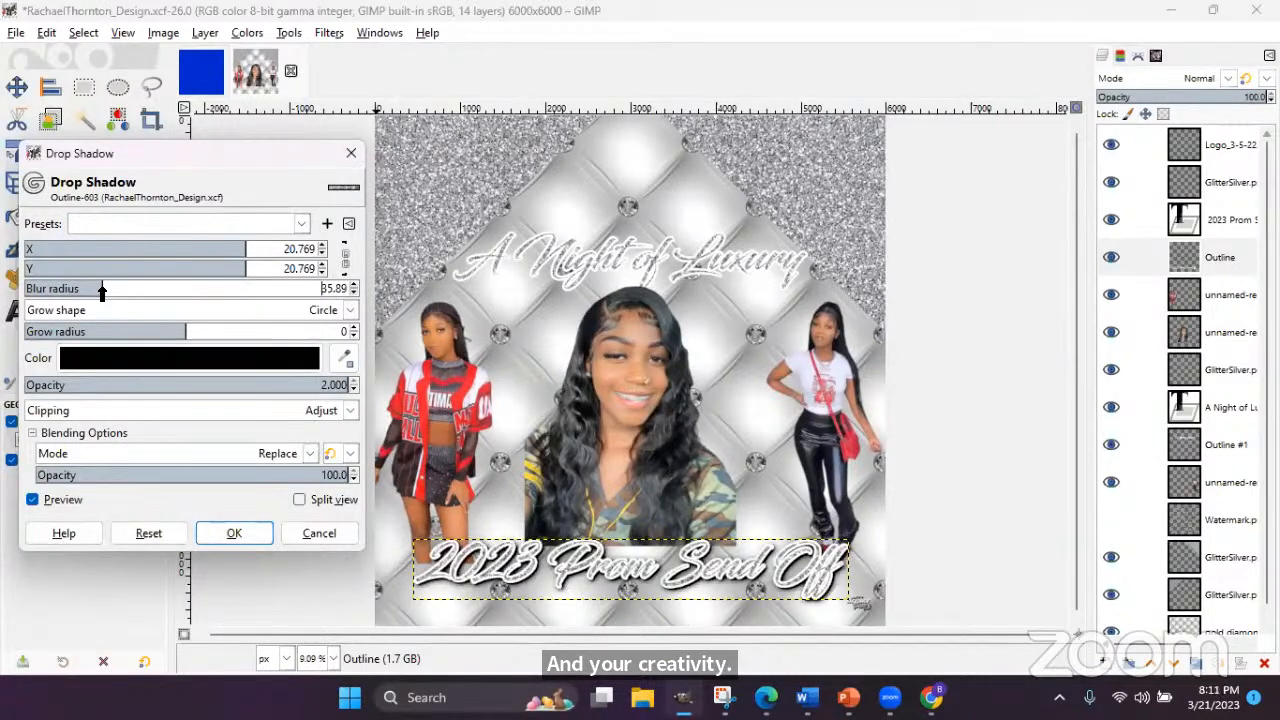
{"action": "mouse_move", "coordinate": [101, 290]}
{"action": "left_mouse_down"}
{"action": "mouse_move", "coordinate": [117, 290]}
{"action": "mouse_move", "coordinate": [91, 292]}
{"action": "left_mouse_up"}
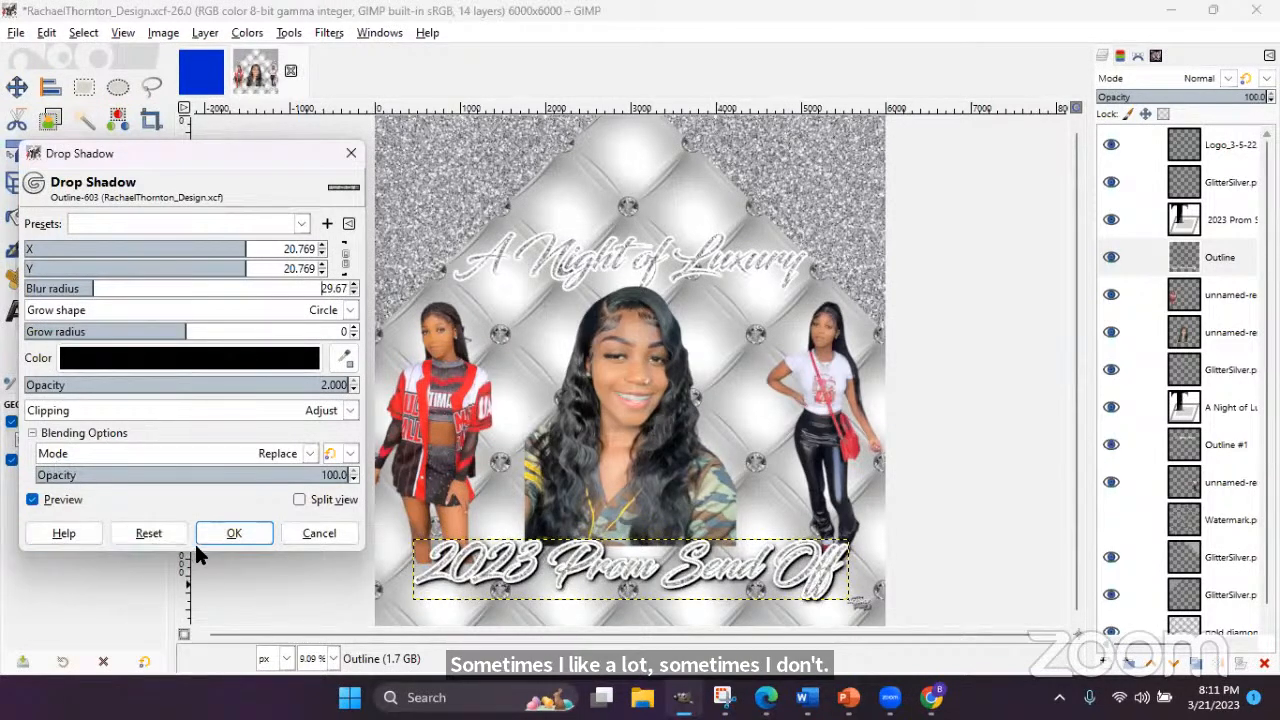
- Apply the drop shadow, then repeat it on Outline #1 for 'A Night of Luxury'
{"action": "left_click", "coordinate": [258, 533]}
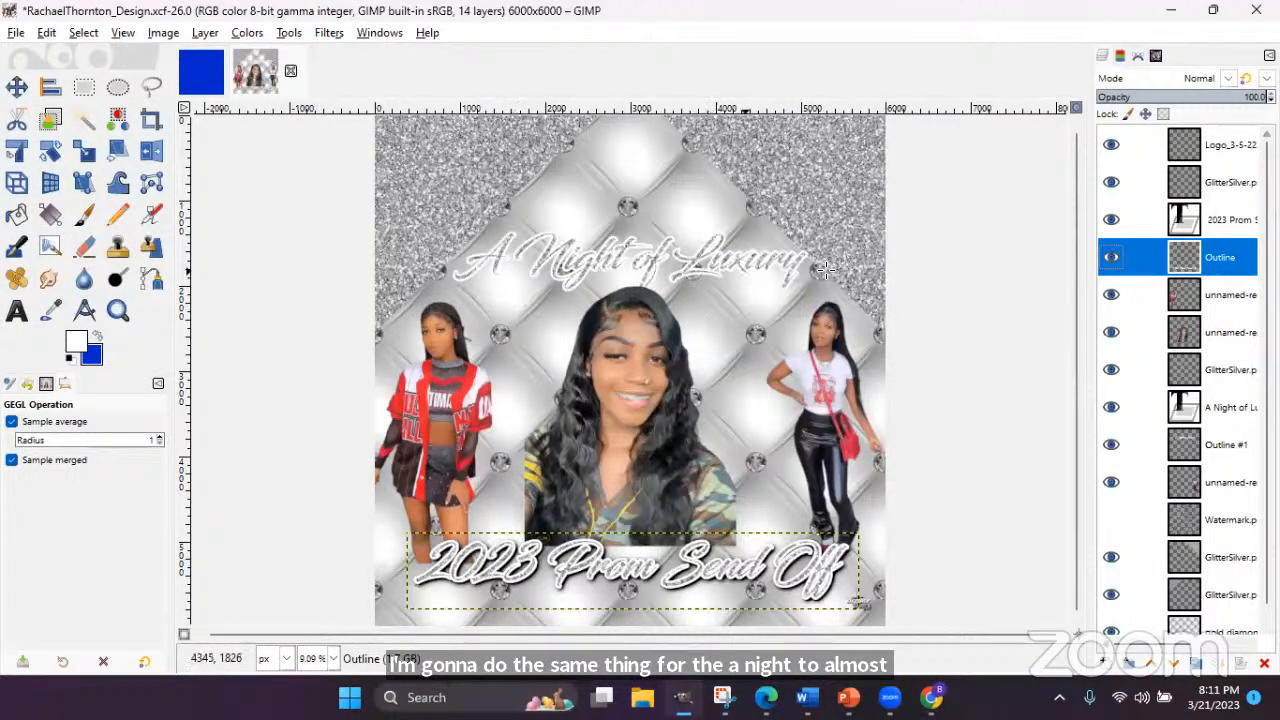
{"action": "left_click", "coordinate": [1229, 446]}
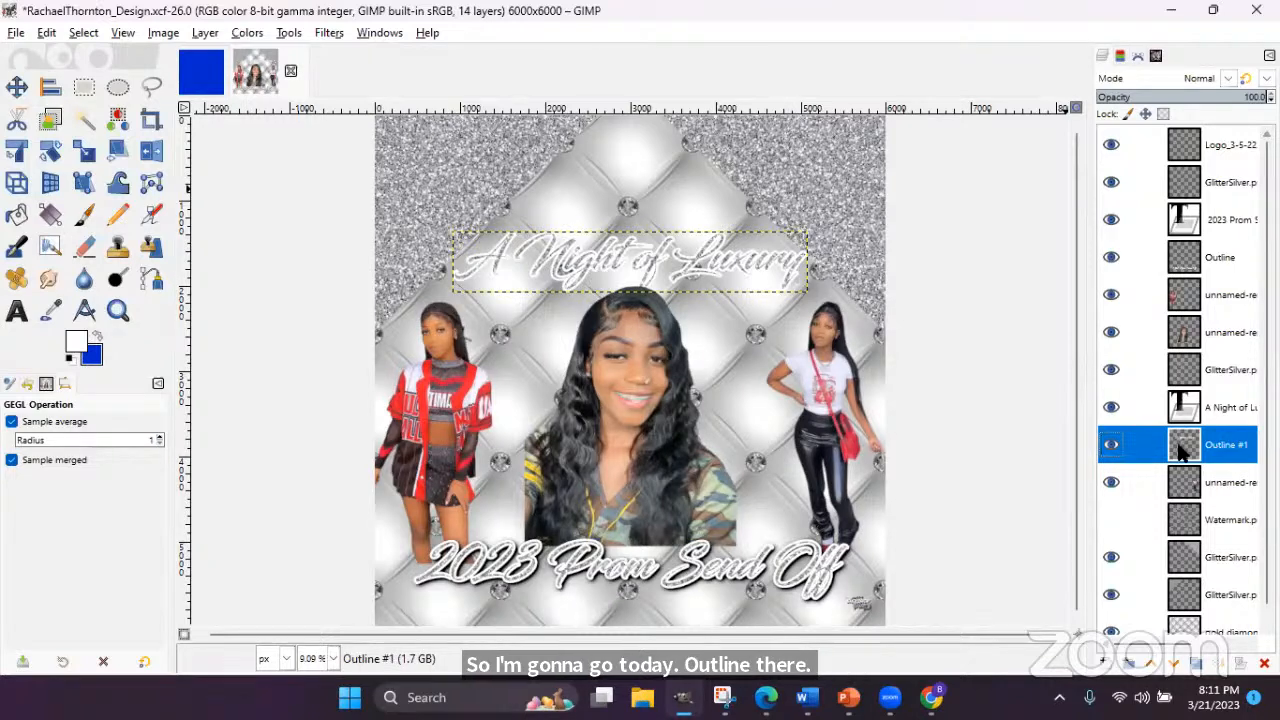
{"action": "left_click", "coordinate": [315, 32]}
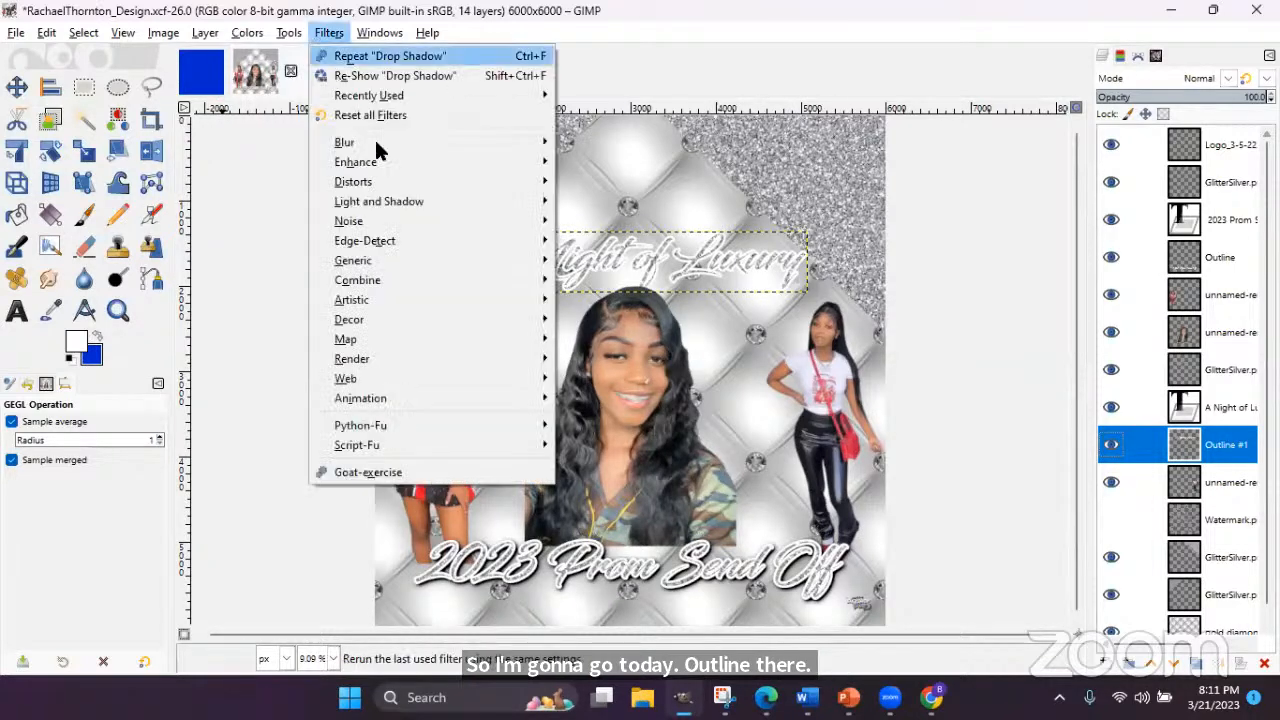
{"action": "mouse_move", "coordinate": [380, 200]}
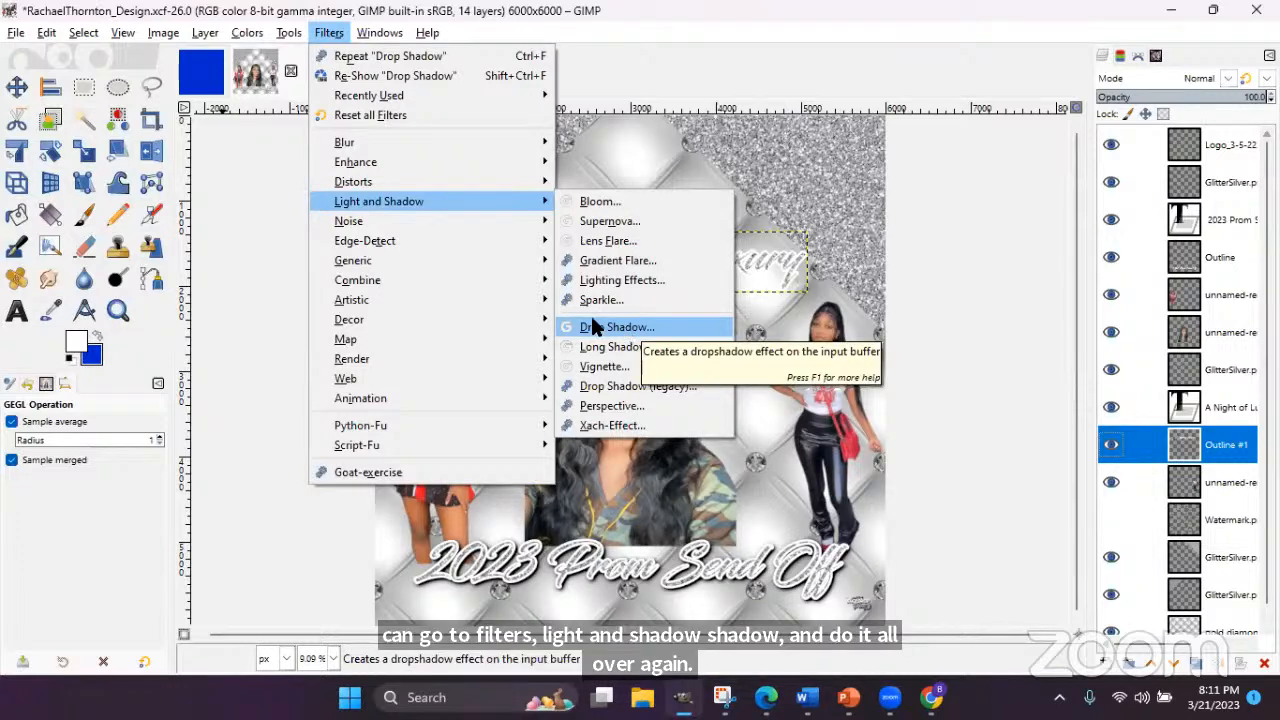
{"action": "left_click", "coordinate": [343, 62]}
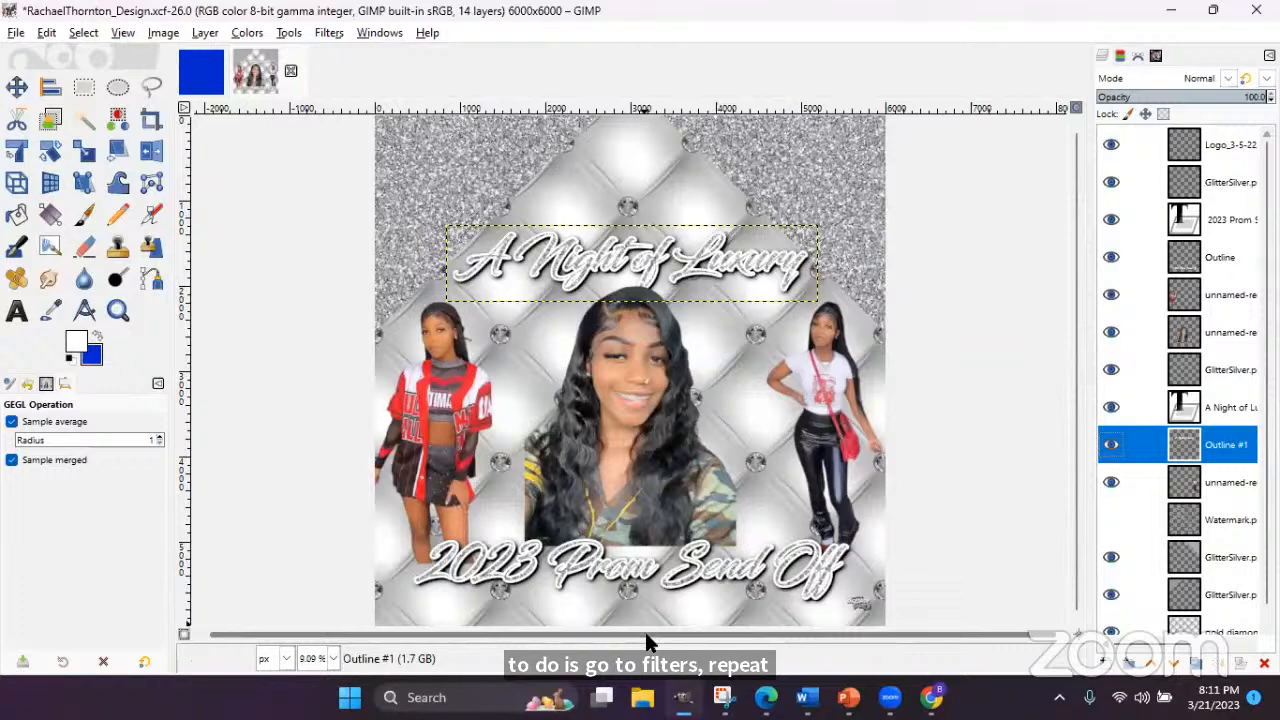
- Save the flyer's XCF project from the File menu
{"action": "left_click", "coordinate": [16, 33]}
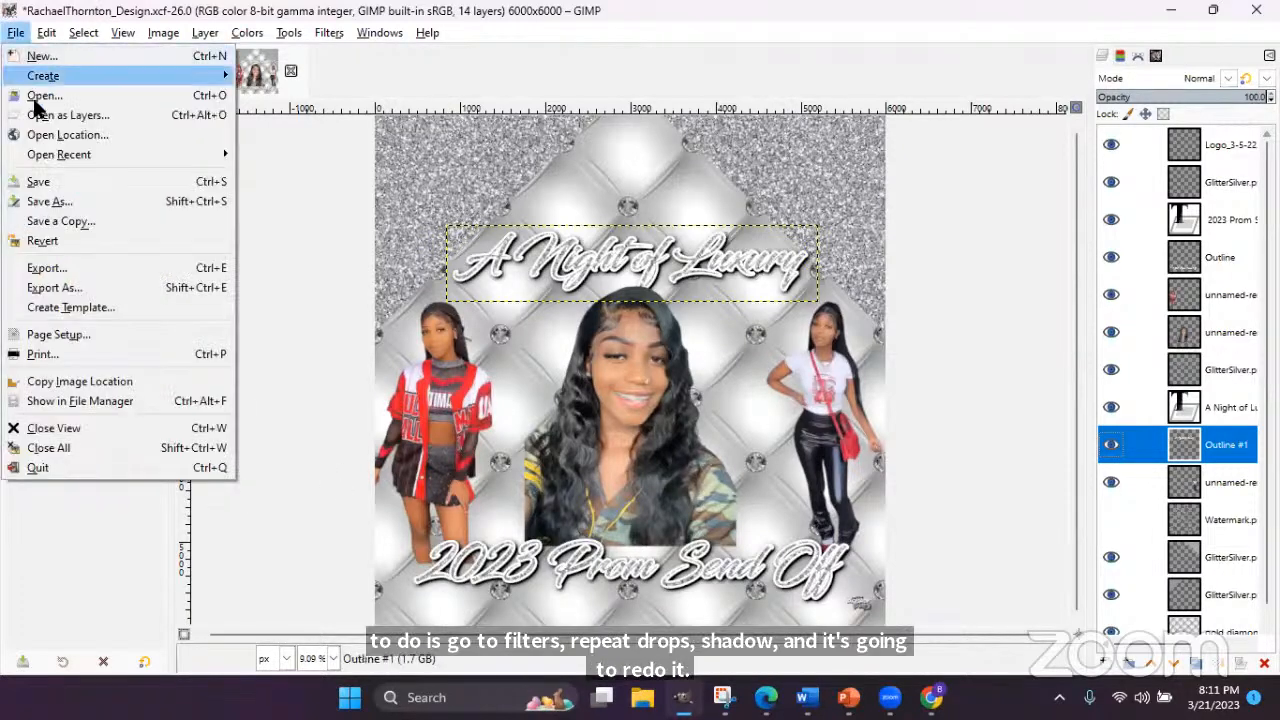
{"action": "left_click", "coordinate": [44, 179]}
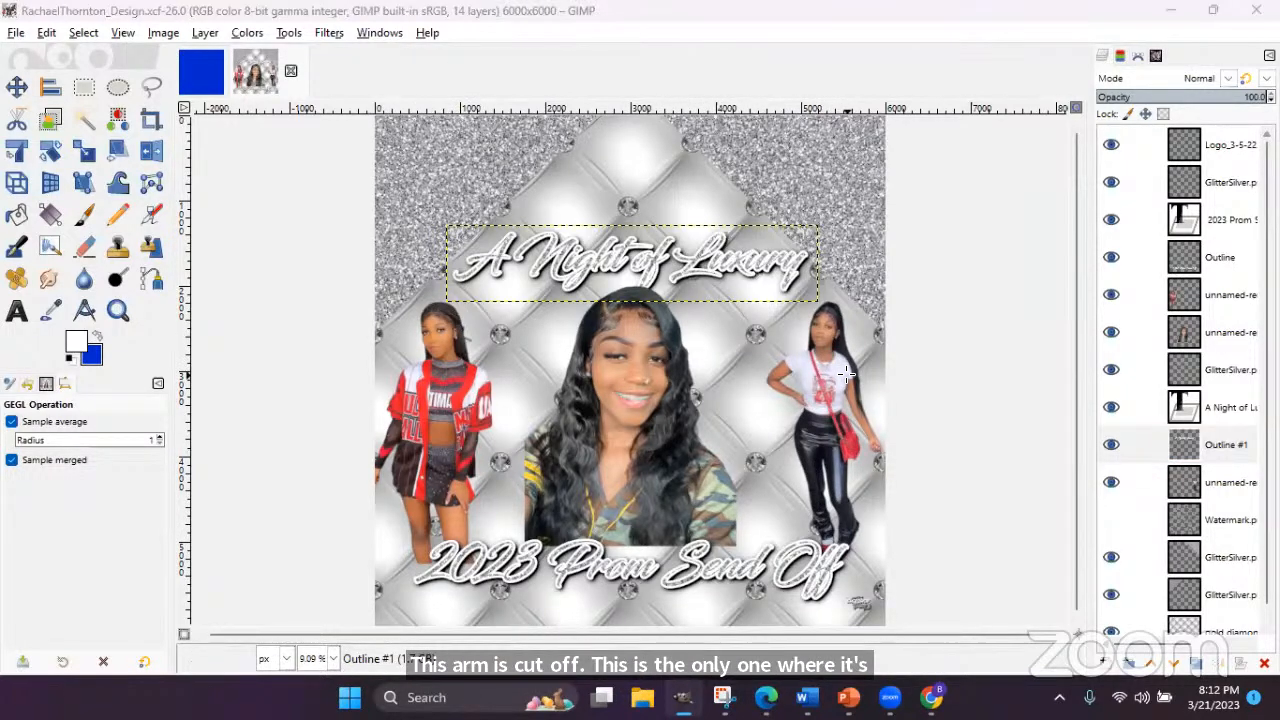
- With the Move tool, move the red-jacket girl to the right side and nudge her up slightly
{"action": "left_click", "coordinate": [16, 87]}
{"action": "left_click_drag", "start_coordinate": [436, 394], "coordinate": [741, 379]}
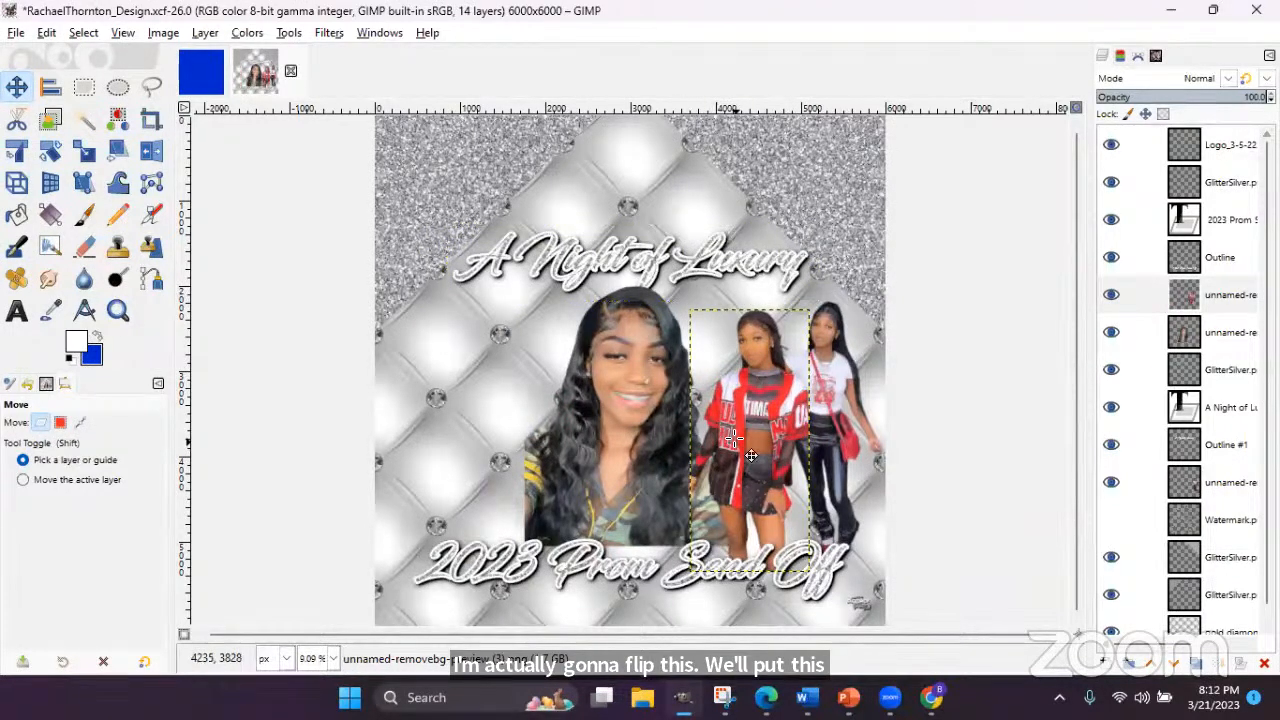
{"action": "mouse_move", "coordinate": [750, 455]}
{"action": "left_mouse_down"}
{"action": "mouse_move", "coordinate": [750, 436]}
{"action": "mouse_move", "coordinate": [751, 449]}
{"action": "left_mouse_up"}
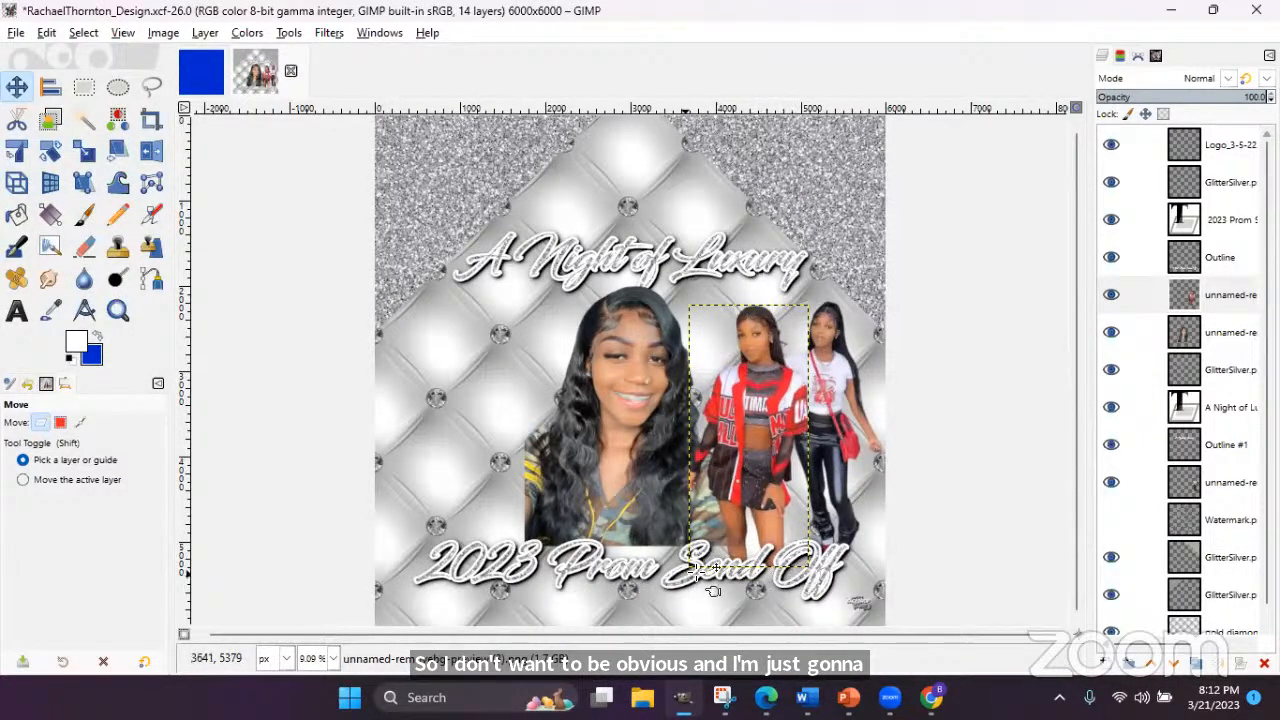
- Move the white-top girl left of the centre portrait and raise her layer above the other girl's
{"action": "left_click", "coordinate": [828, 398]}
{"action": "left_click_drag", "start_coordinate": [847, 396], "coordinate": [533, 401]}
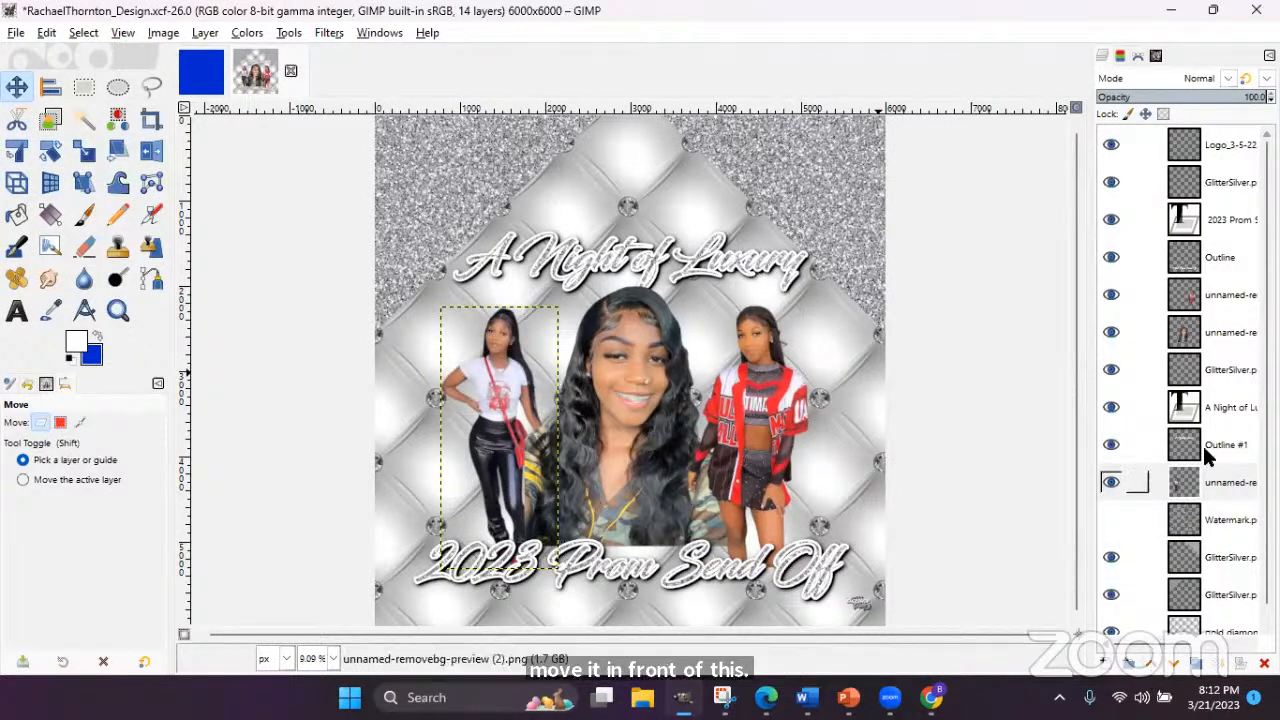
{"action": "left_click", "coordinate": [1152, 665]}
{"action": "left_click", "coordinate": [1152, 665]}
{"action": "left_click", "coordinate": [1152, 665]}
{"action": "left_click", "coordinate": [1152, 665]}
{"action": "left_click", "coordinate": [1155, 666]}
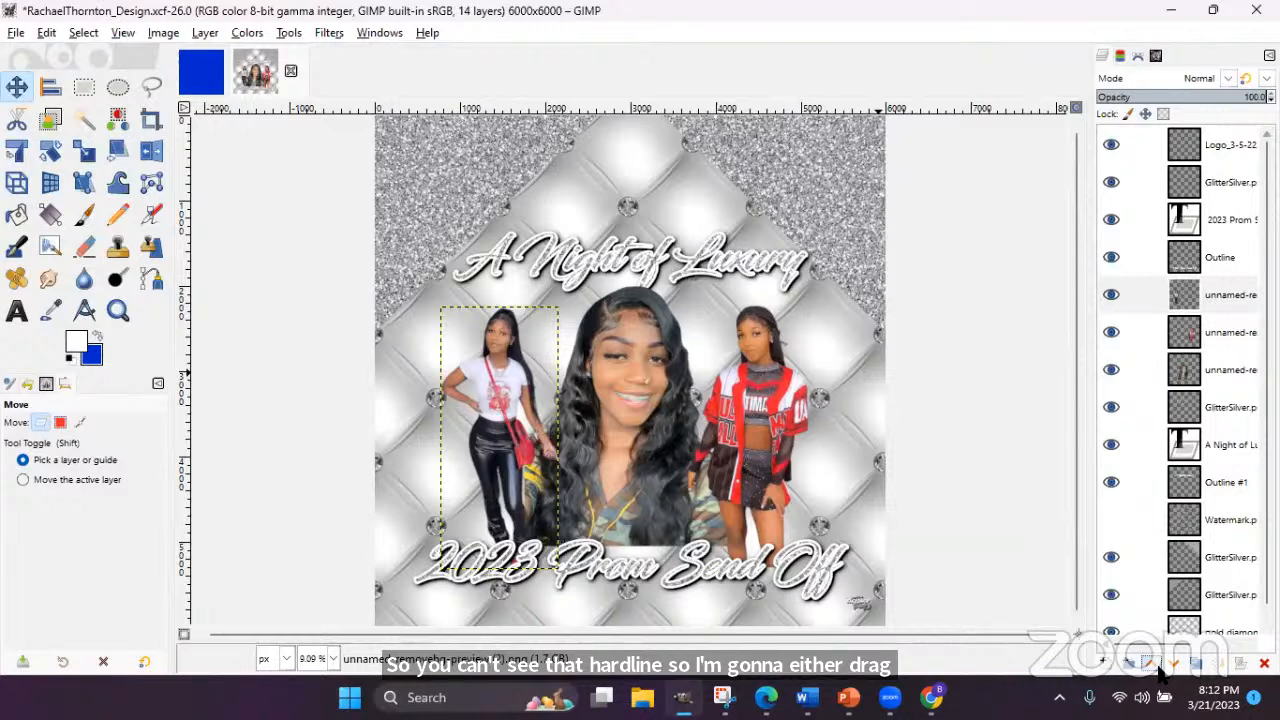
{"action": "left_click_drag", "start_coordinate": [508, 446], "coordinate": [512, 449]}
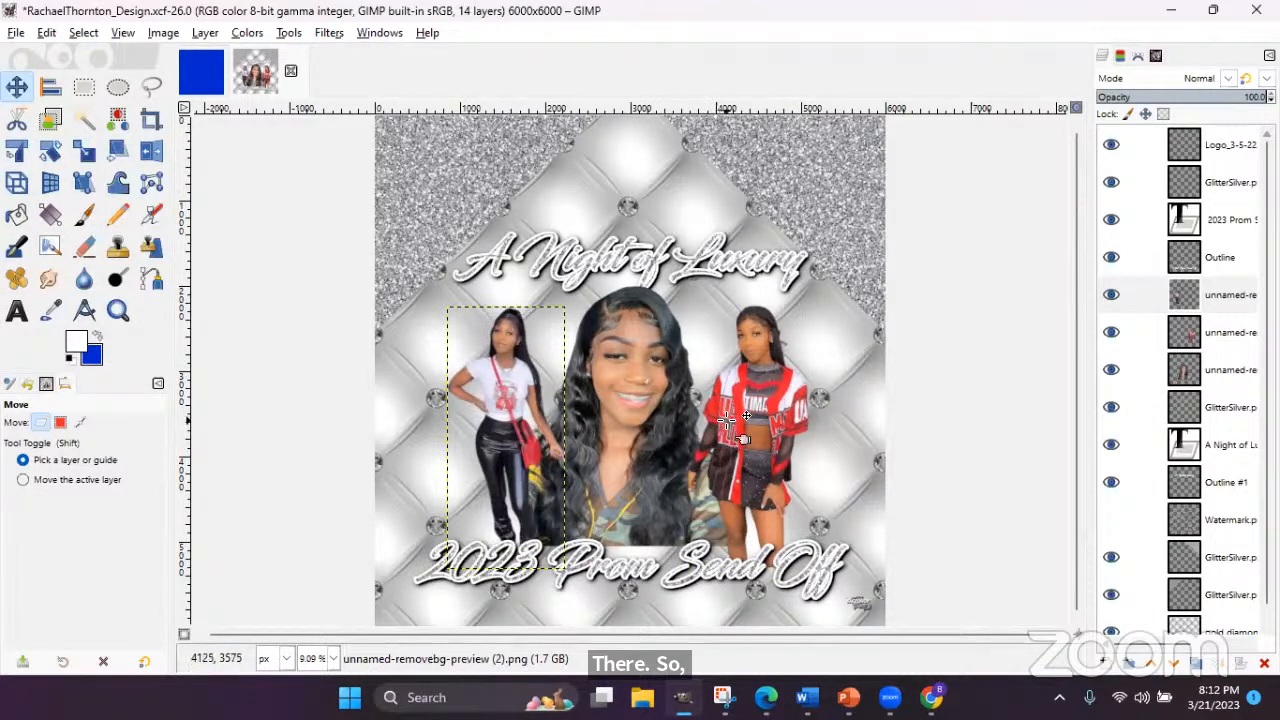
- Nudge the centre portrait down slightly into place between the two side photos
{"action": "left_click", "coordinate": [650, 485]}
{"action": "left_click_drag", "start_coordinate": [650, 485], "coordinate": [650, 495]}
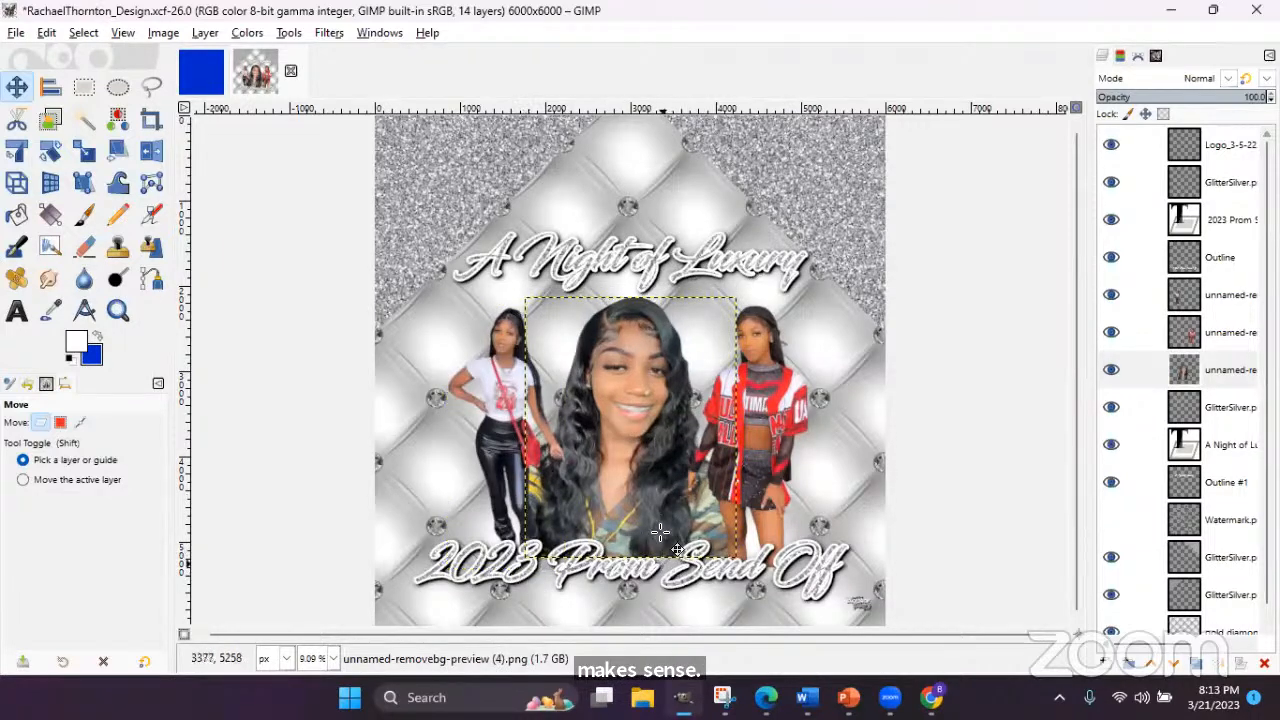
{"action": "left_click", "coordinate": [1124, 256]}
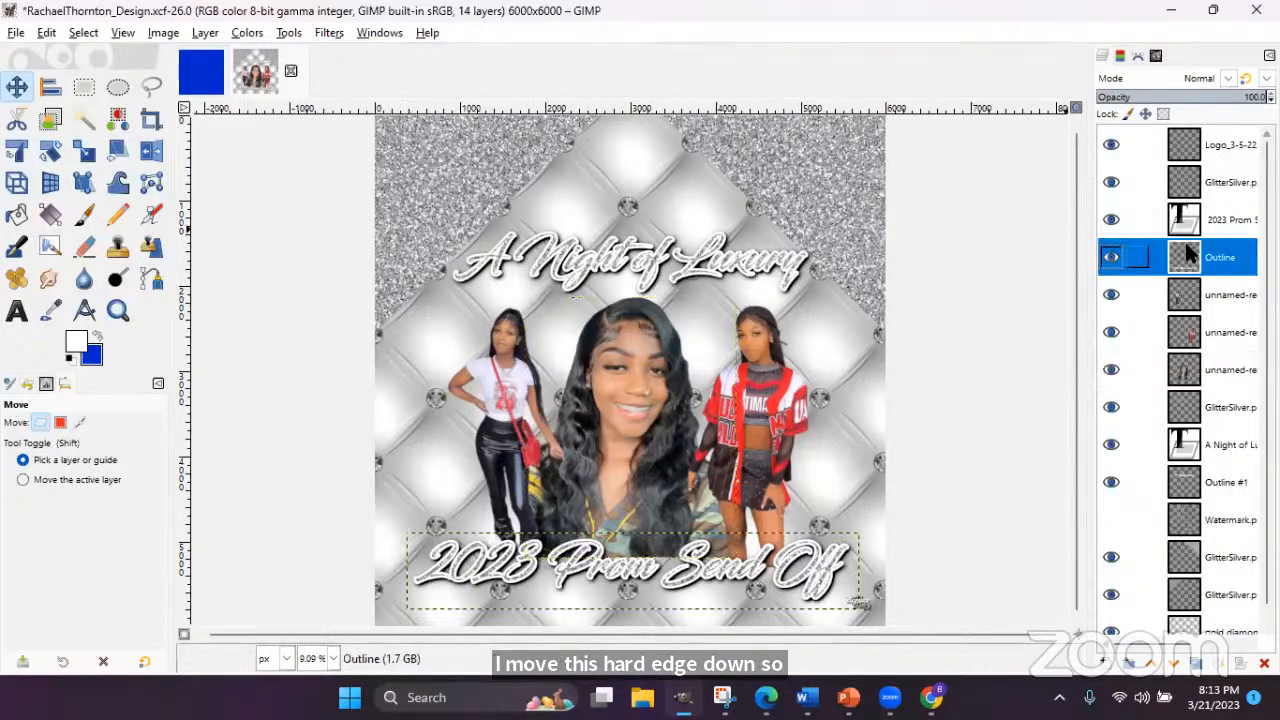
{"action": "scroll", "coordinate": [1235, 560], "scroll_direction": "down", "scroll_amount": 1}
{"action": "left_click", "coordinate": [1230, 614]}
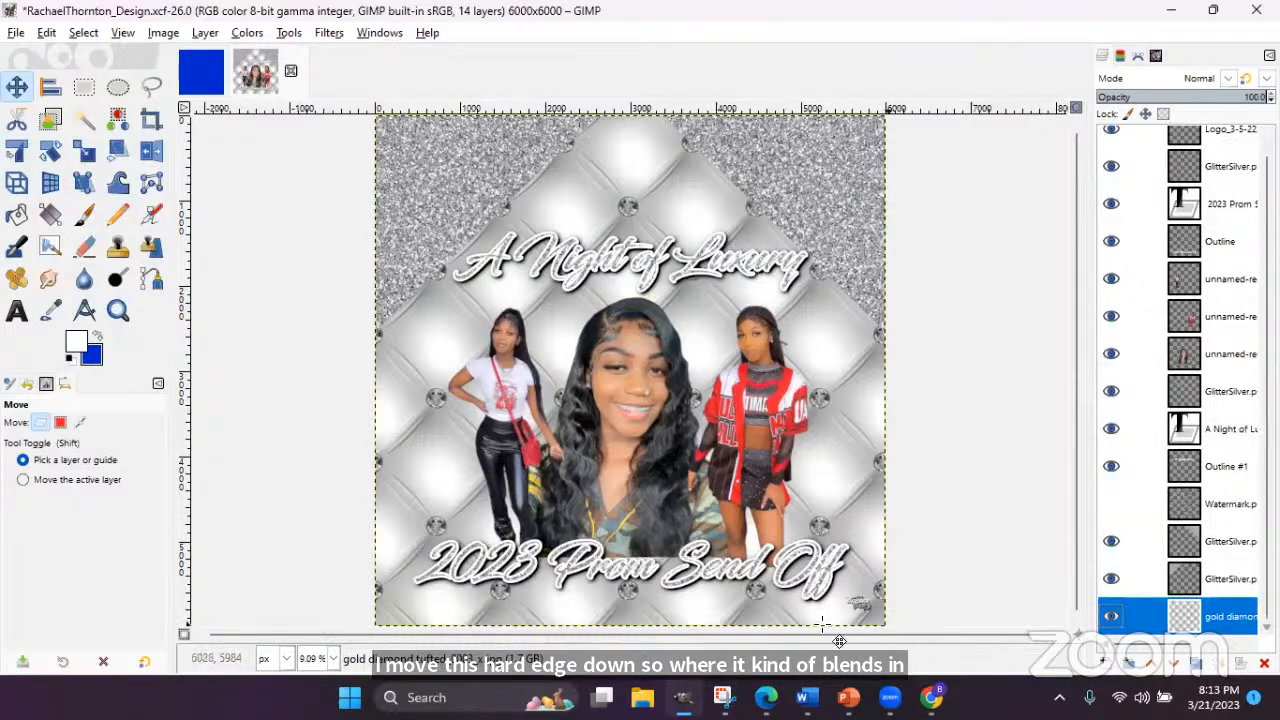
{"action": "left_click_drag", "start_coordinate": [651, 519], "coordinate": [652, 497]}
{"action": "left_click", "coordinate": [520, 425]}
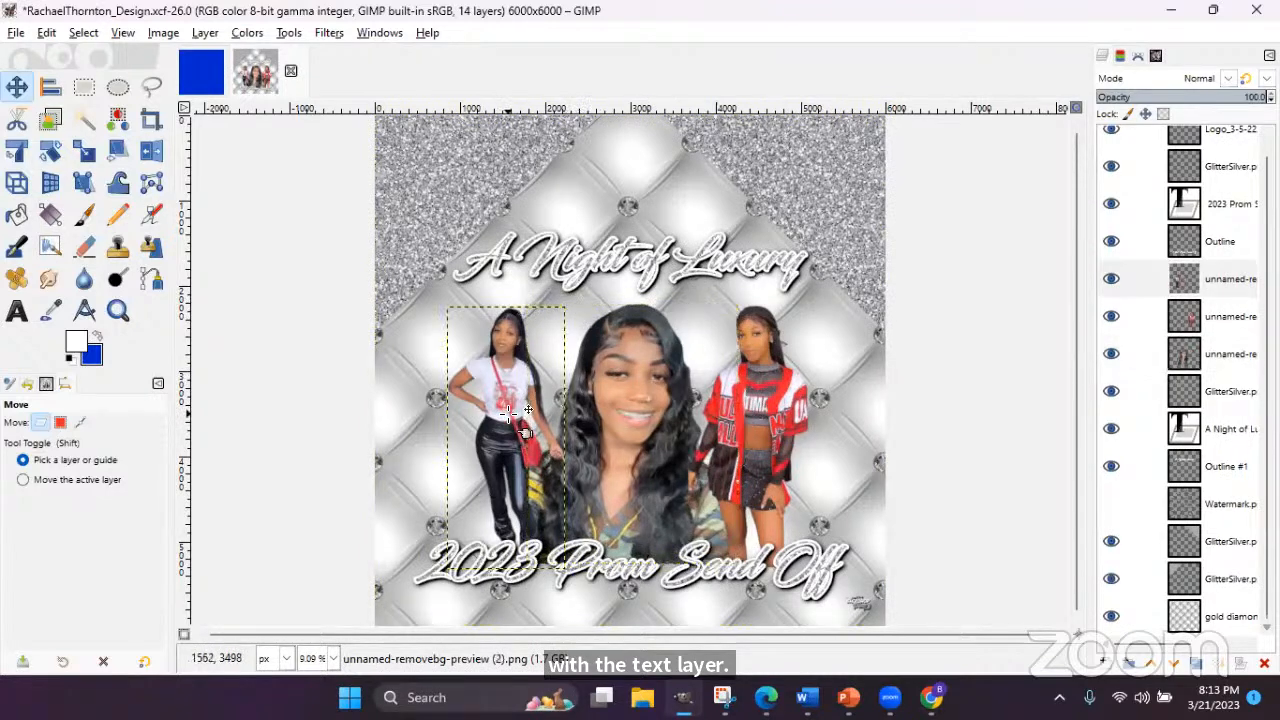
{"action": "left_click", "coordinate": [1232, 466]}
{"action": "left_click", "coordinate": [1240, 617]}
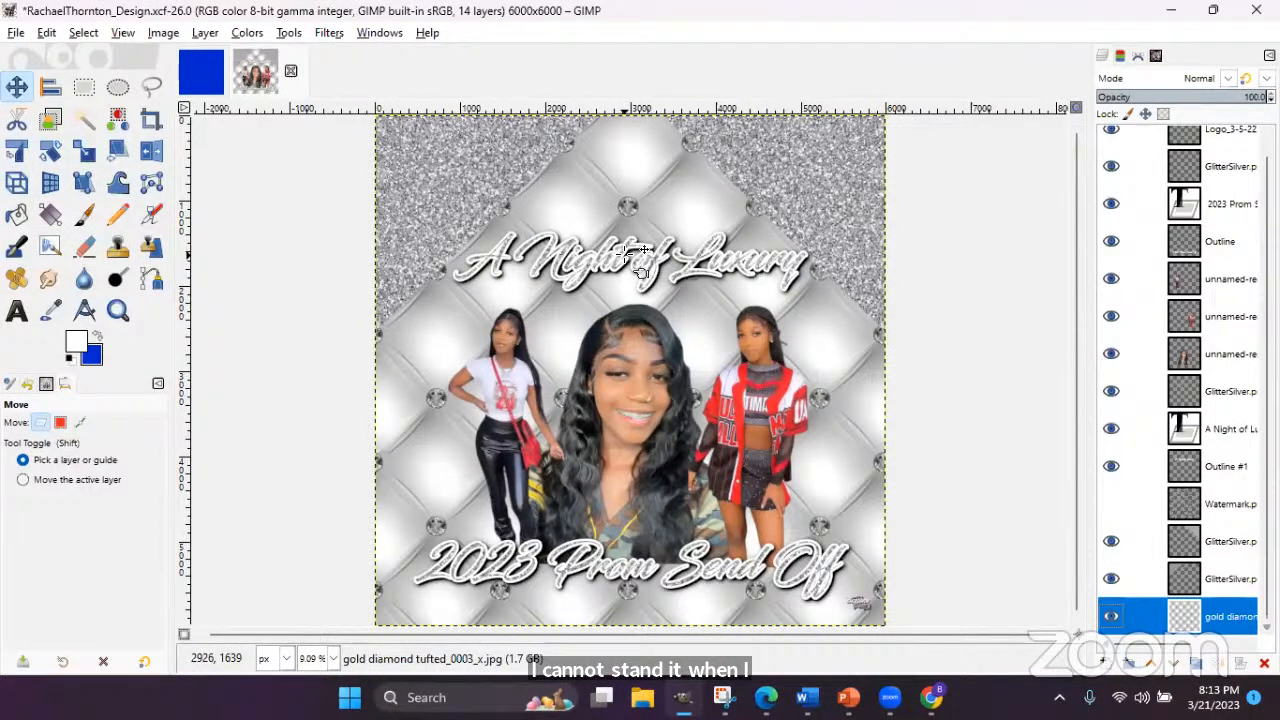
- Scale the centre portrait smaller from its corner handle and apply the new size
{"action": "left_click", "coordinate": [648, 338]}
{"action": "left_click", "coordinate": [84, 149]}
{"action": "left_click", "coordinate": [722, 297]}
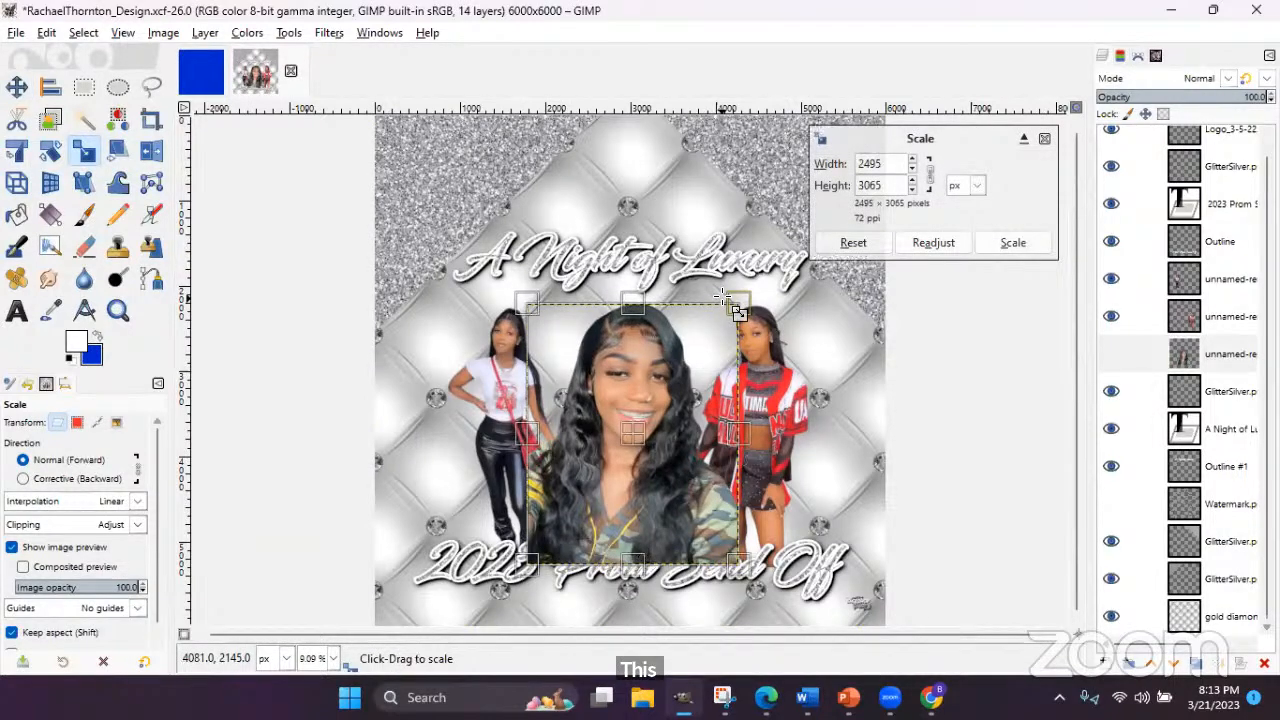
{"action": "left_click_drag", "start_coordinate": [722, 297], "coordinate": [605, 272]}
{"action": "left_click", "coordinate": [1035, 245]}
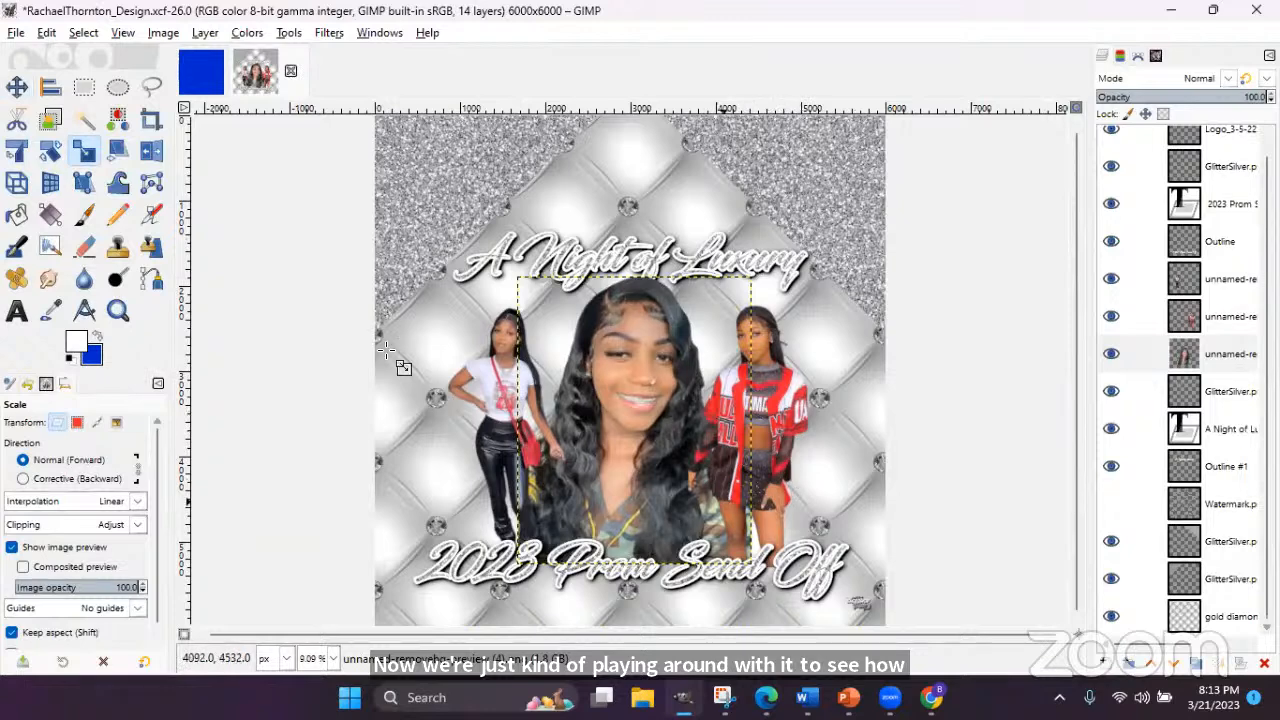
- Pick the Eraser, set its brush size to 213, and select the gold diamond background layer
{"action": "left_click", "coordinate": [84, 254]}
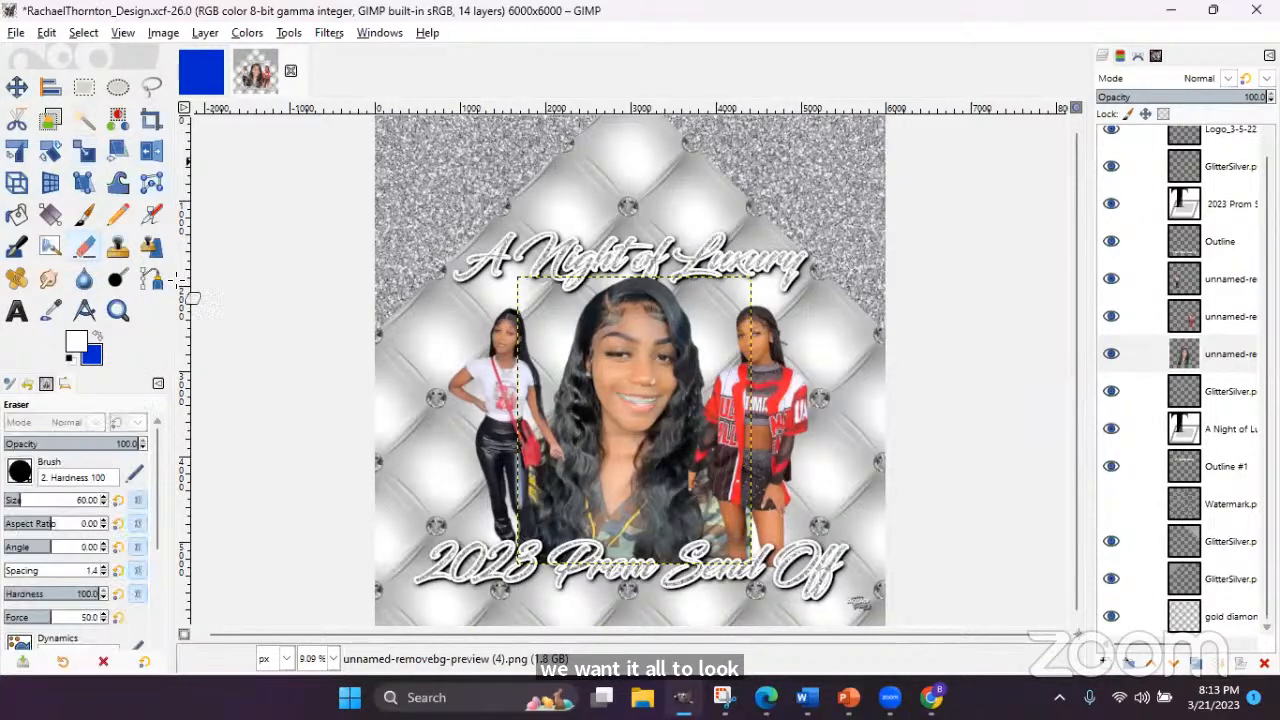
{"action": "left_click_drag", "start_coordinate": [40, 503], "coordinate": [56, 503]}
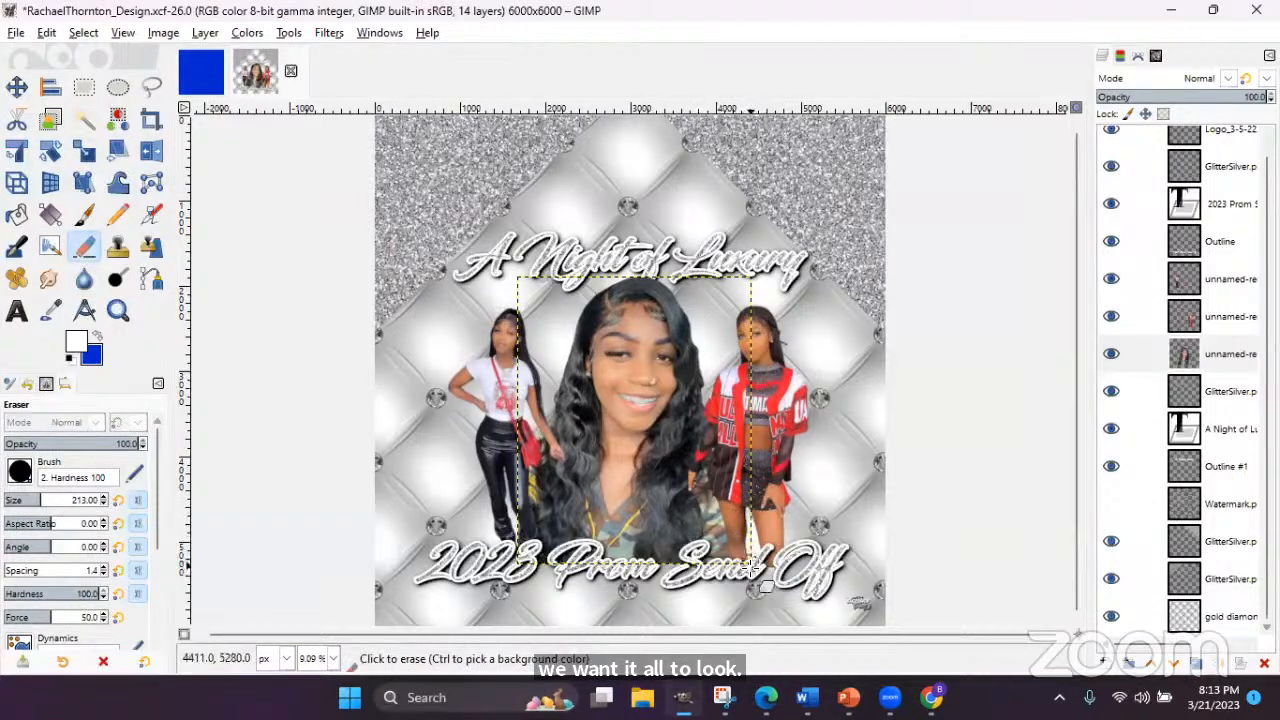
{"action": "left_click", "coordinate": [1245, 617]}
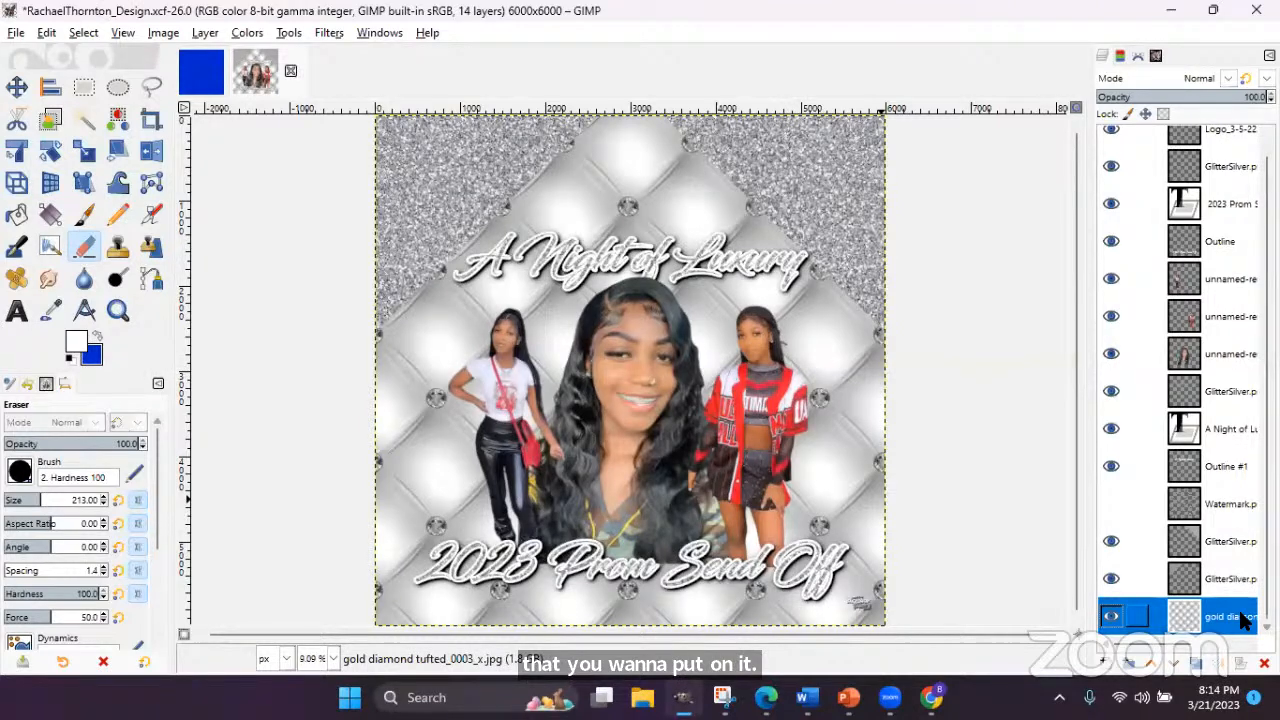
- Save the design and drag the Watermark layer to the top of the stack
{"action": "left_click", "coordinate": [16, 32]}
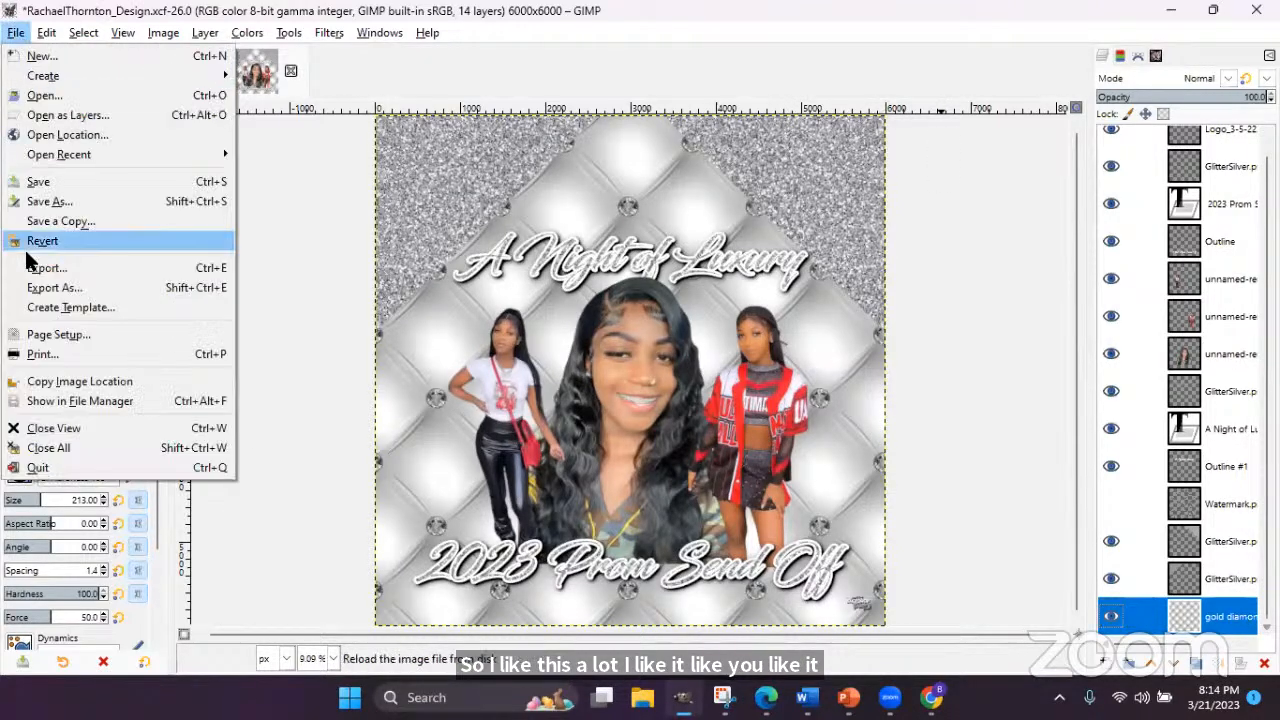
{"action": "left_click", "coordinate": [52, 180]}
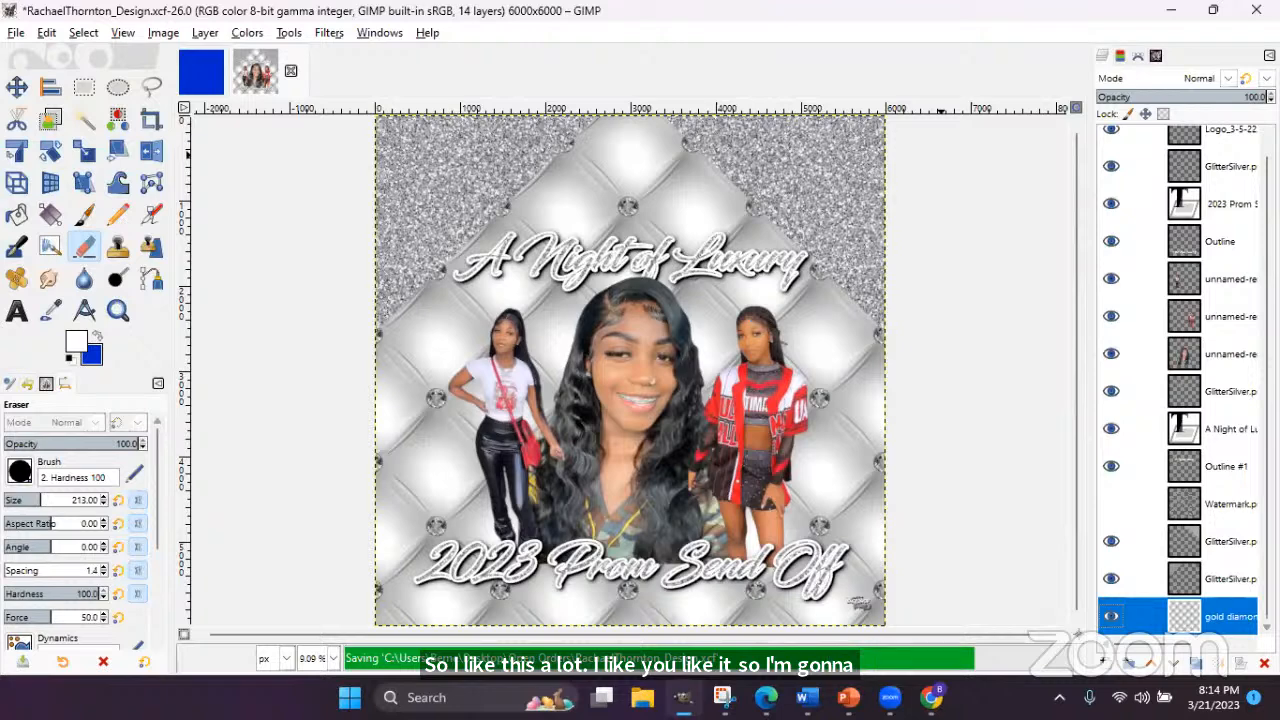
{"action": "left_click", "coordinate": [1243, 513]}
{"action": "left_click_drag", "start_coordinate": [1243, 513], "coordinate": [1206, 147]}
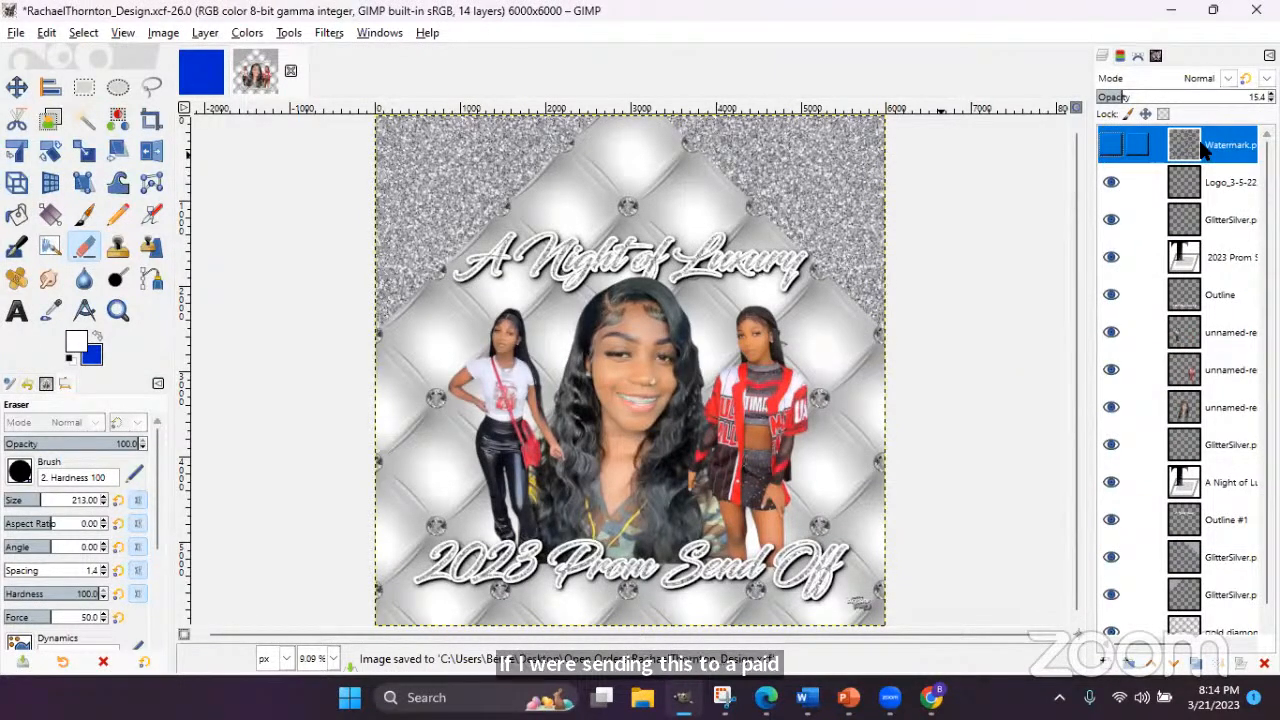
- Make the watermark visible over the flyer and open the Export Image dialog
{"action": "left_click", "coordinate": [1108, 147]}
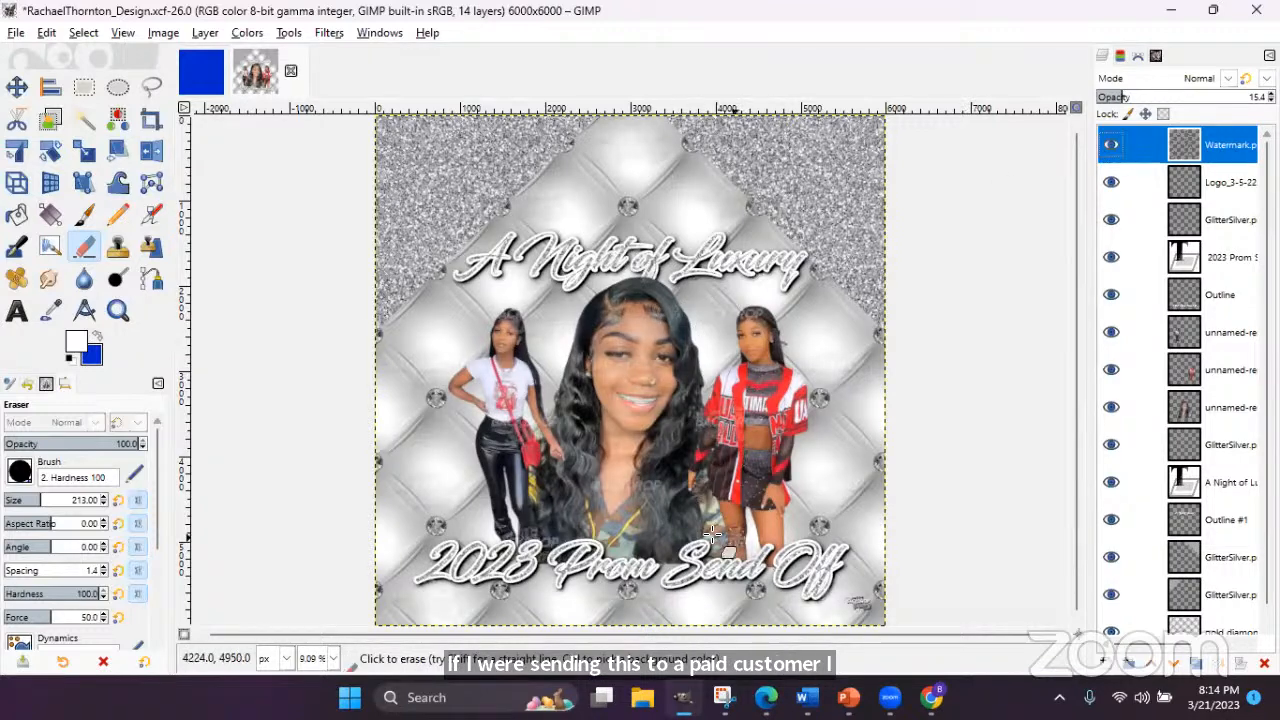
{"action": "left_click", "coordinate": [16, 36]}
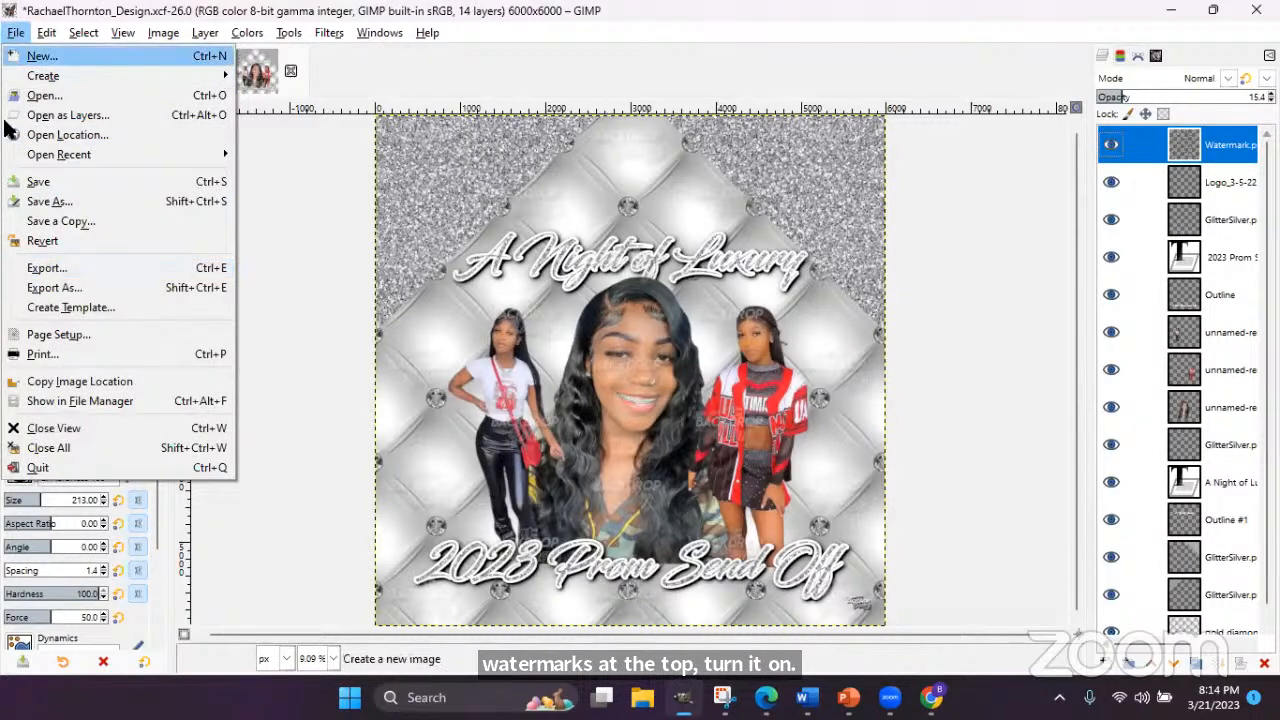
{"action": "left_click", "coordinate": [59, 286]}
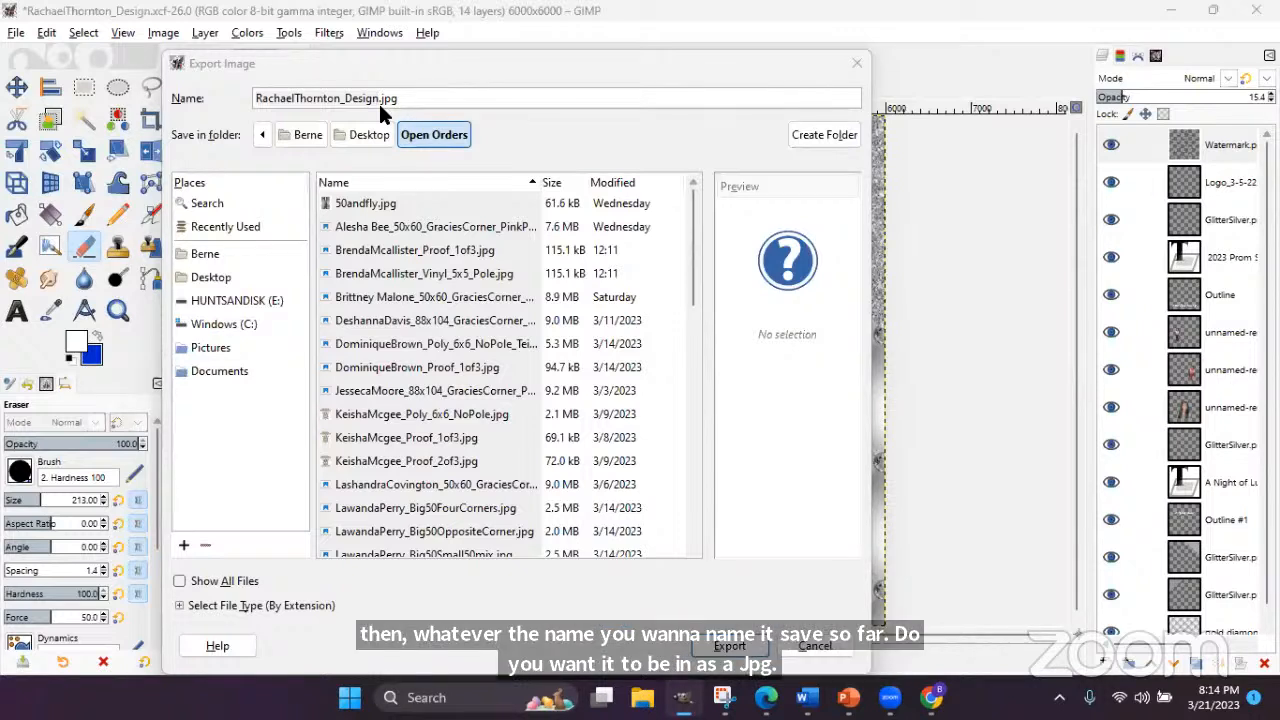
- Export the flyer as a JPEG at quality 90, then hide the watermark and re-export it
{"action": "left_click", "coordinate": [737, 645]}
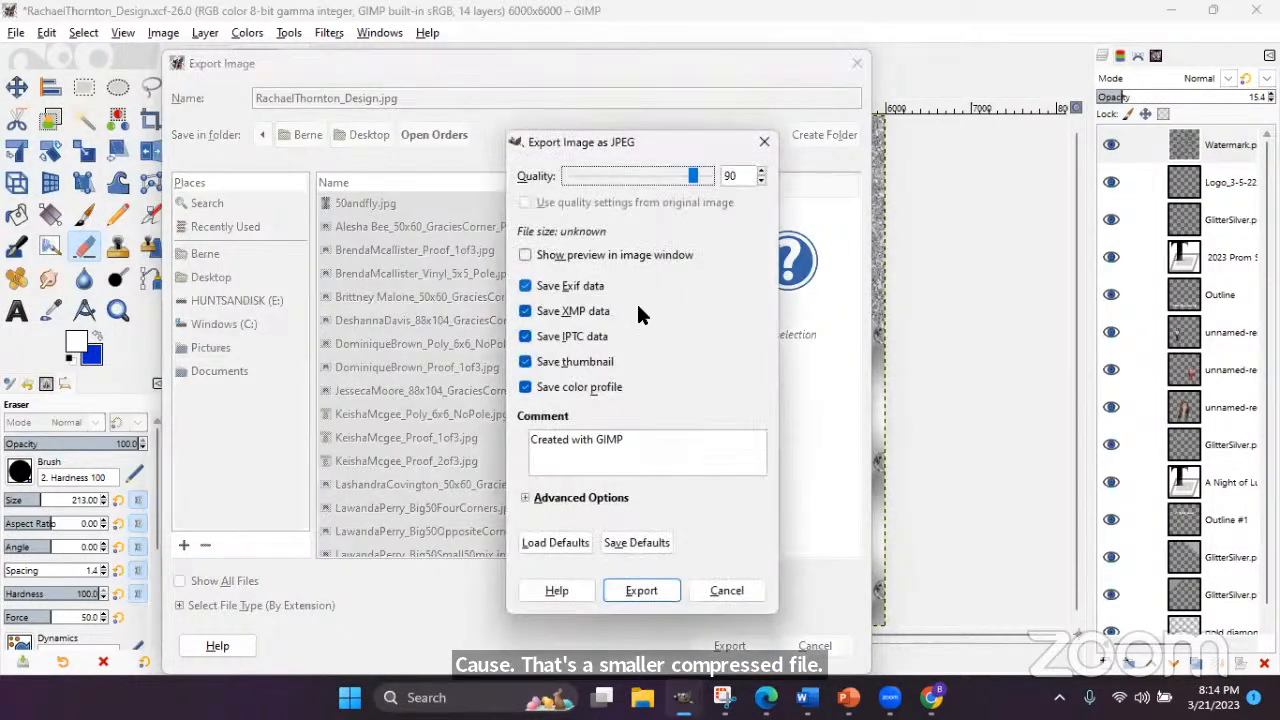
{"action": "left_click", "coordinate": [646, 585]}
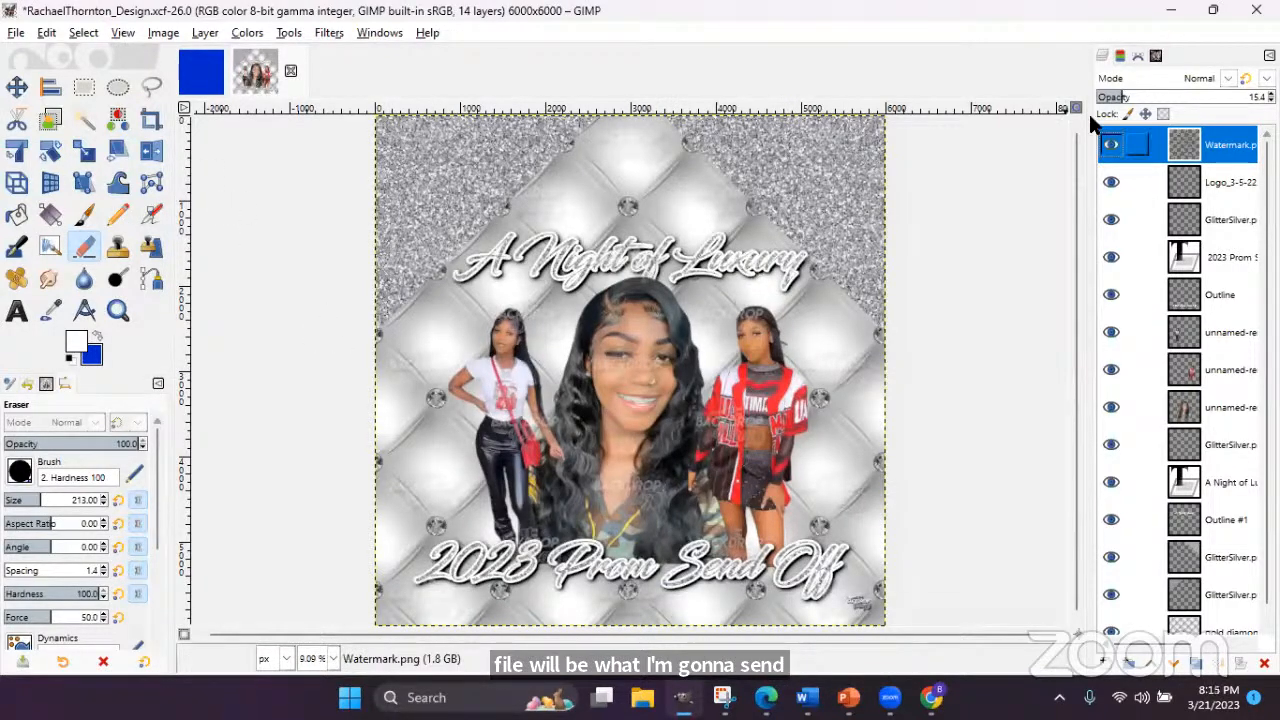
{"action": "left_click", "coordinate": [1111, 145]}
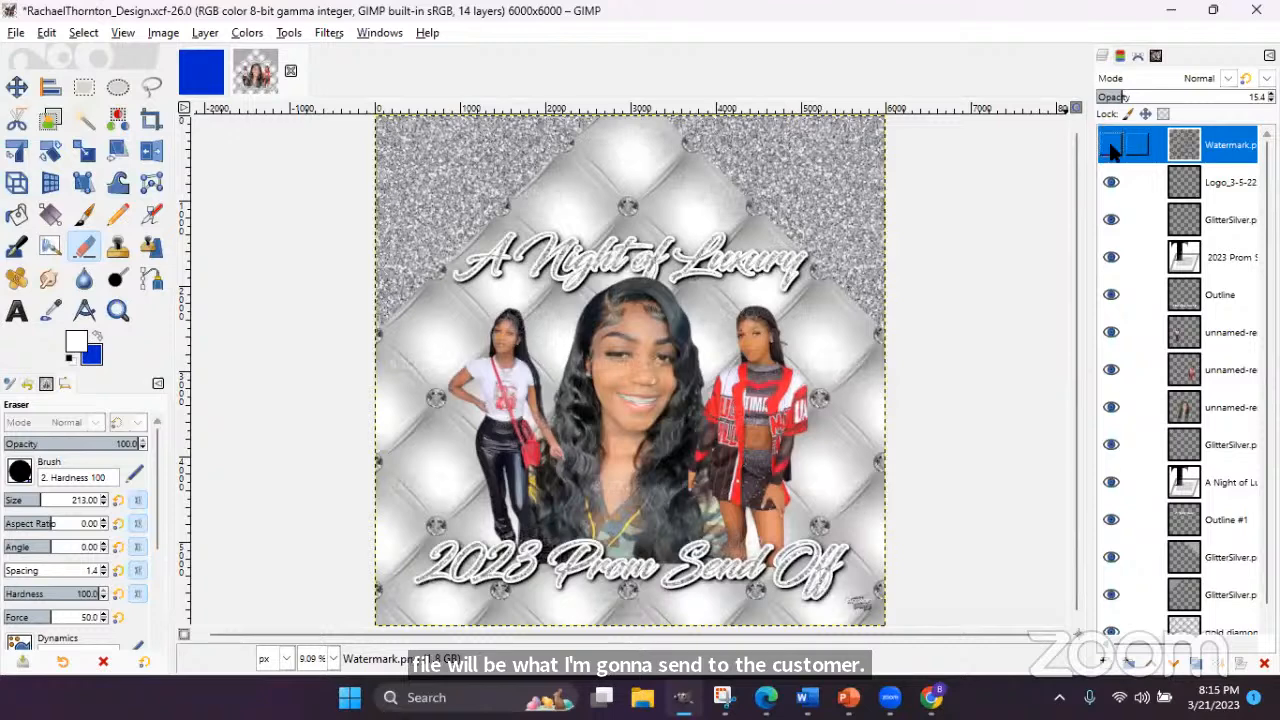
{"action": "left_click", "coordinate": [14, 33]}
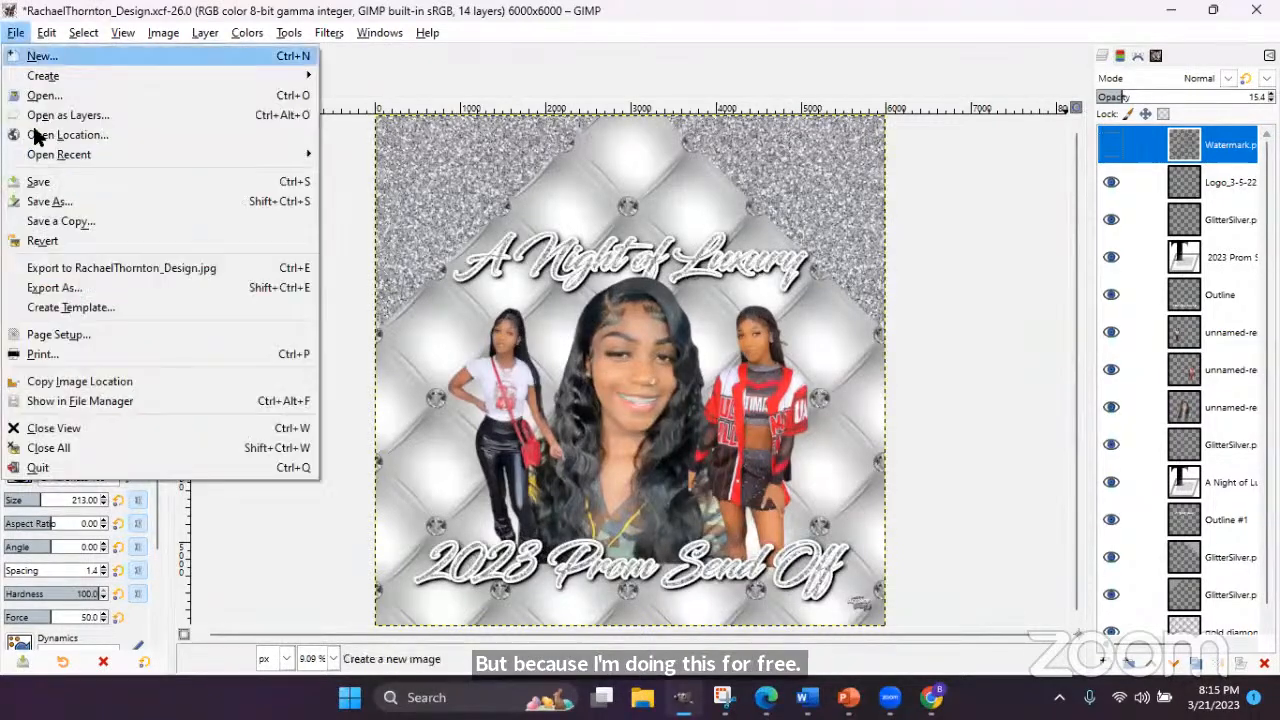
{"action": "left_click", "coordinate": [86, 267]}
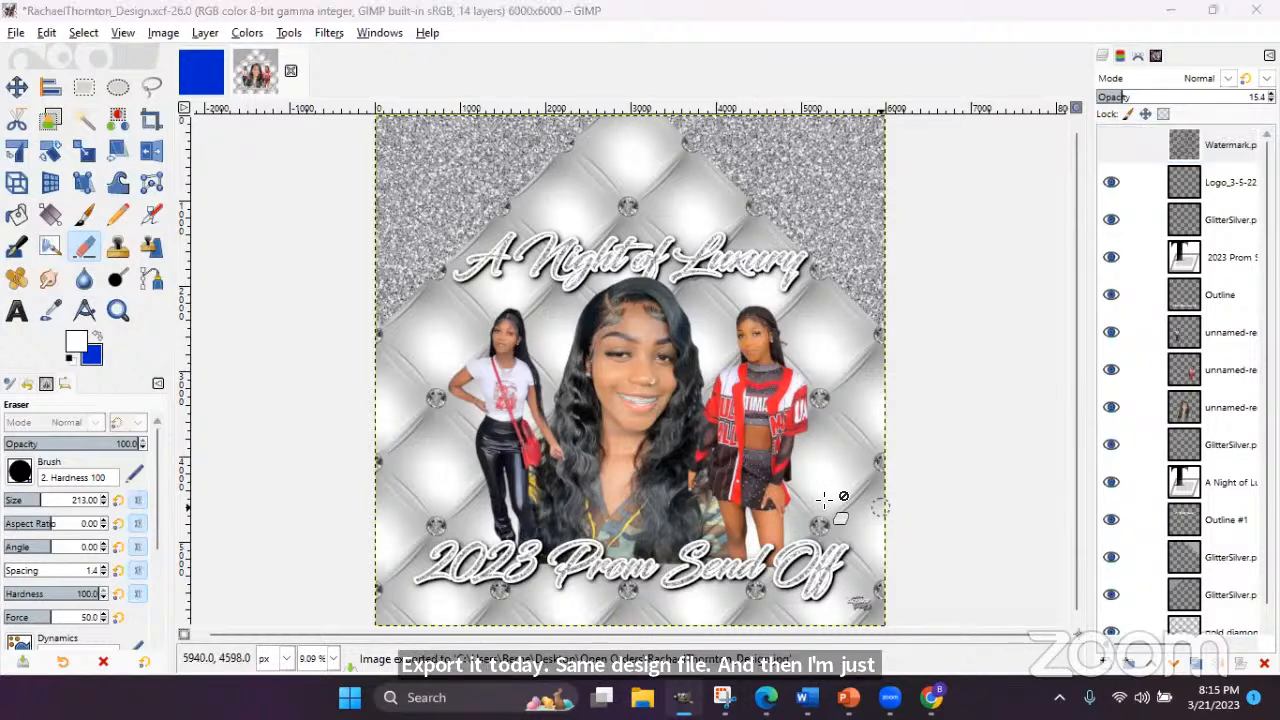
- Switch to PowerPoint and show the Thanks for Watching slide
{"action": "mouse_move", "coordinate": [850, 692]}
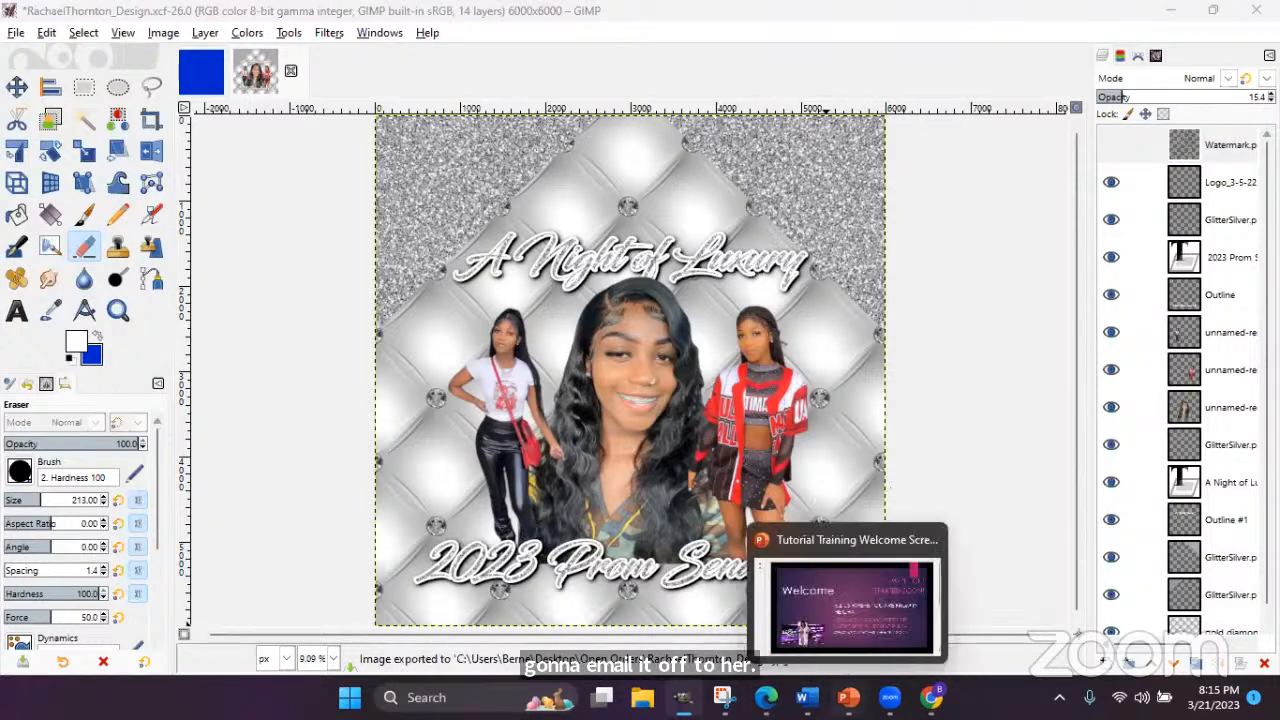
{"action": "left_click", "coordinate": [852, 605]}
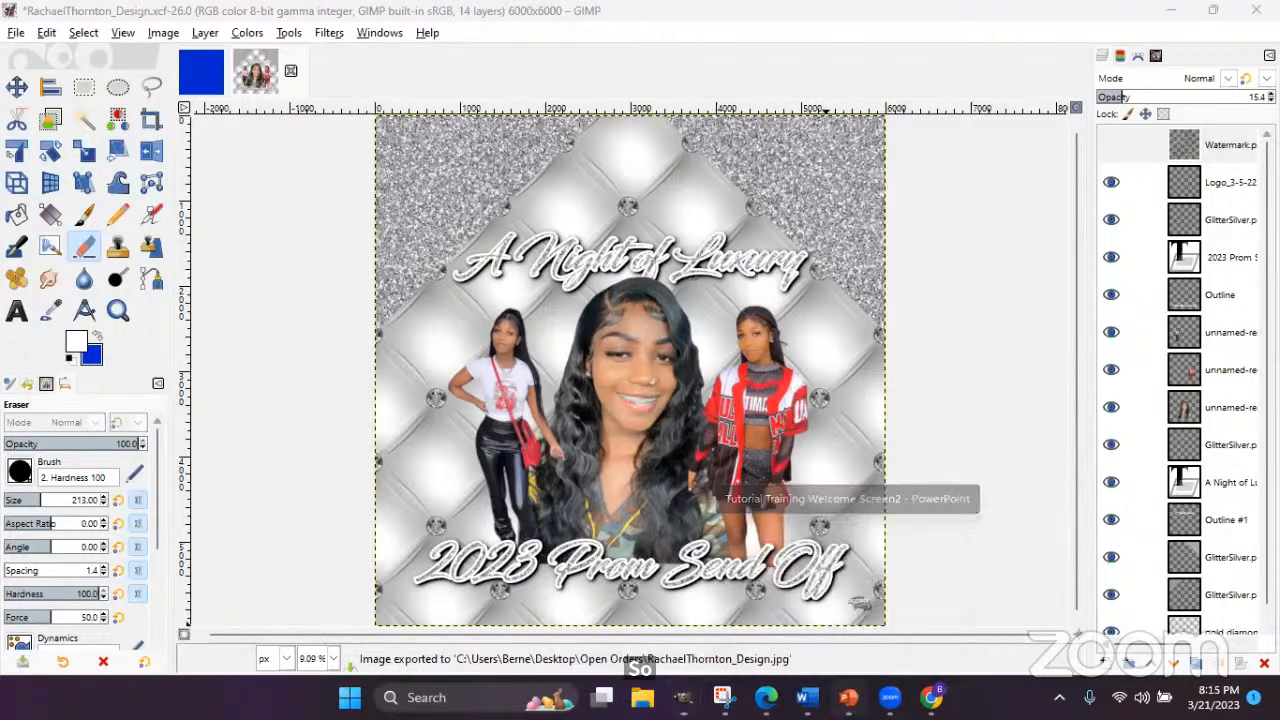
{"action": "left_click", "coordinate": [42, 71]}
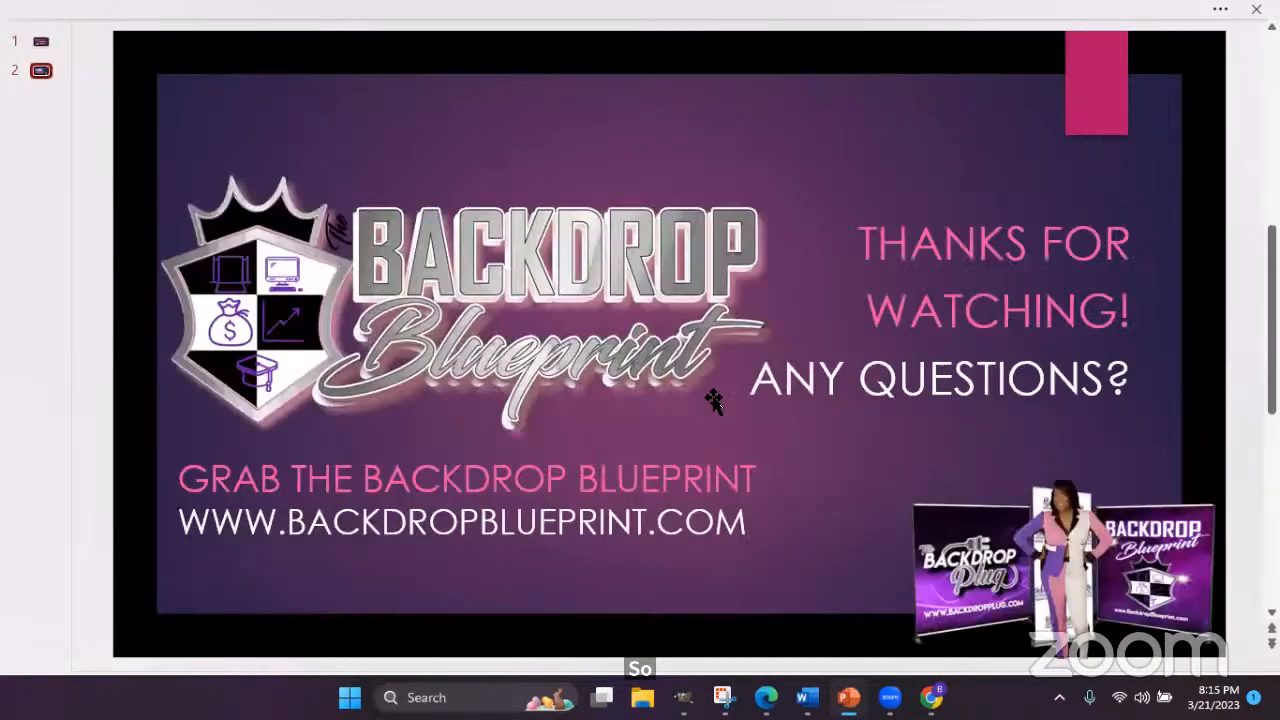